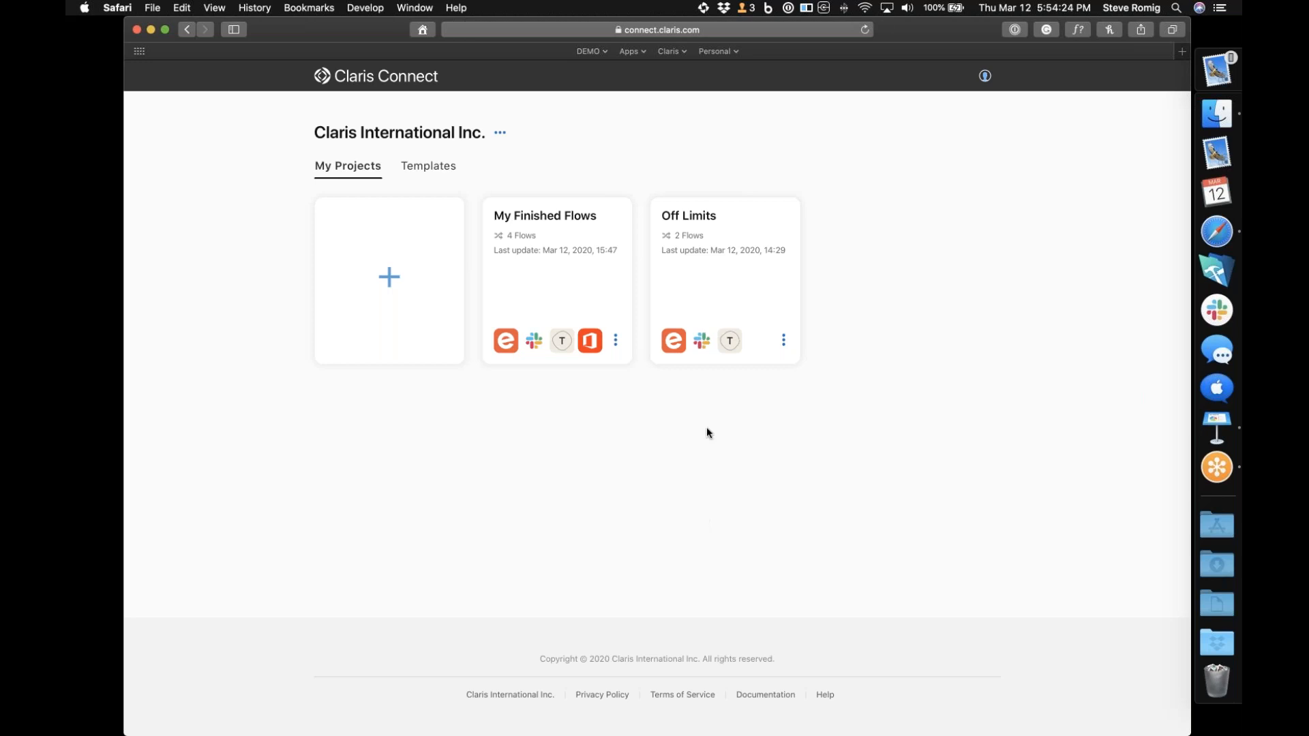
# Open the My Finished Flows project and disable the Approval Flow, Webhook and FileMaker flows
pyautogui.click(538, 312)
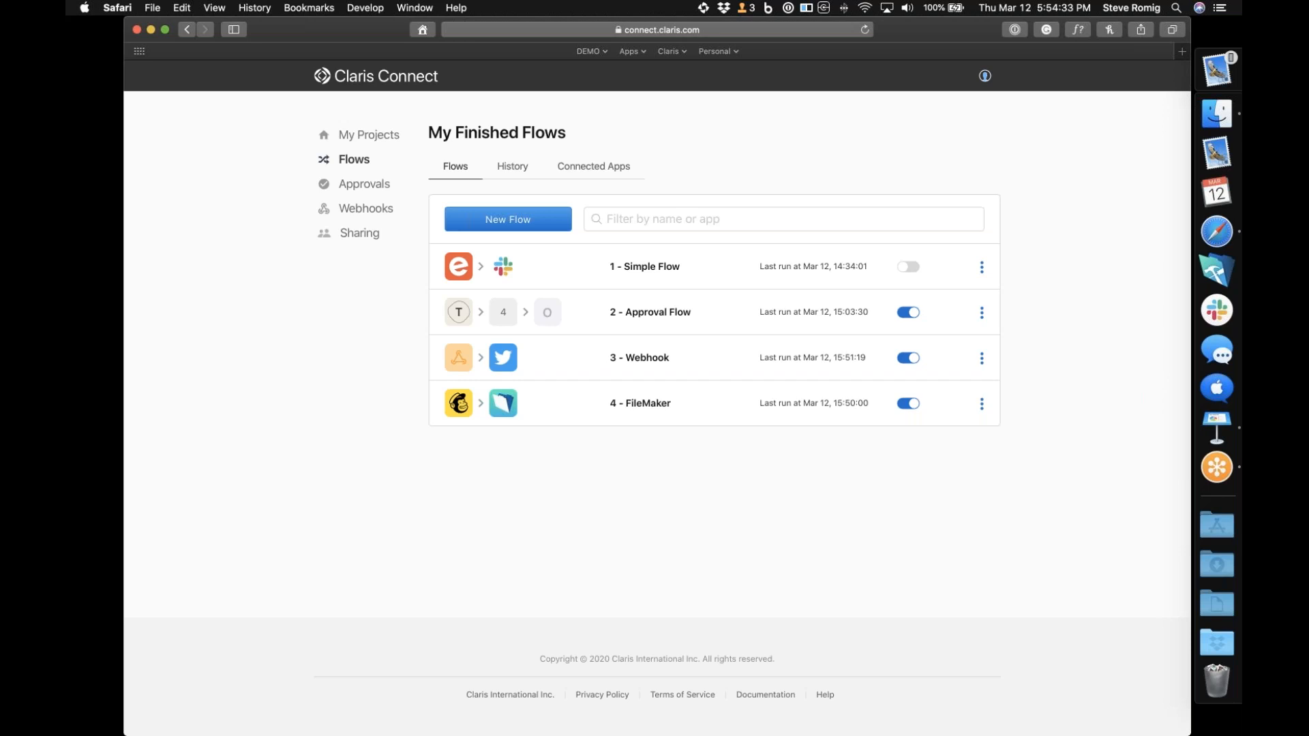
pyautogui.click(907, 330)
pyautogui.click(909, 358)
pyautogui.click(908, 404)
pyautogui.click(911, 313)
pyautogui.click(912, 359)
pyautogui.click(908, 403)
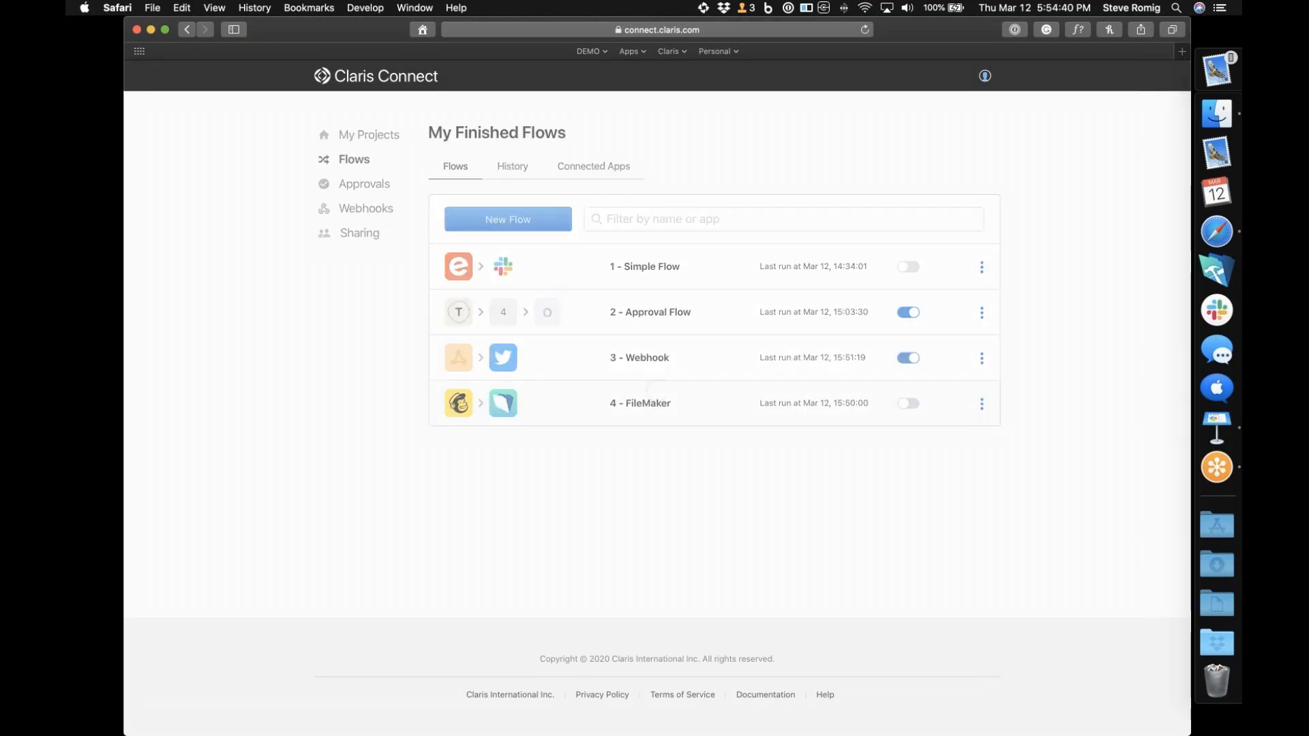
pyautogui.click(906, 312)
pyautogui.click(908, 358)
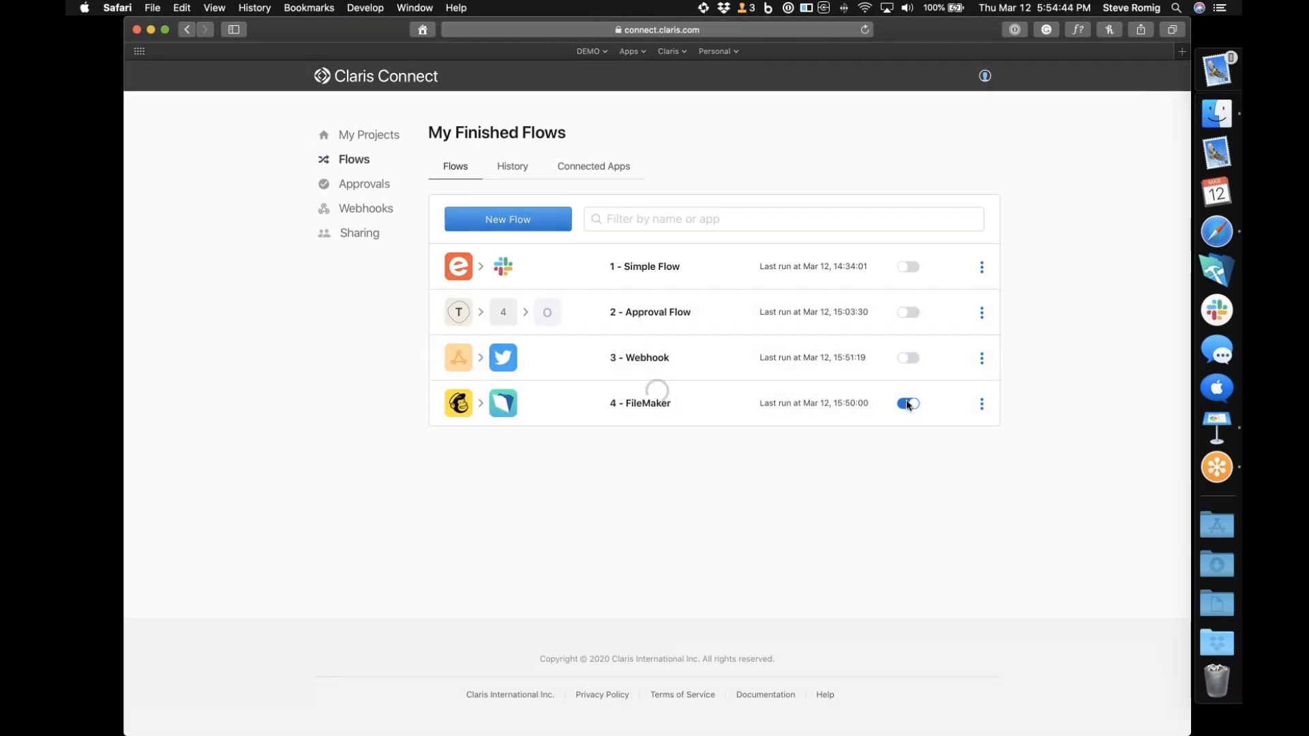
pyautogui.click(908, 404)
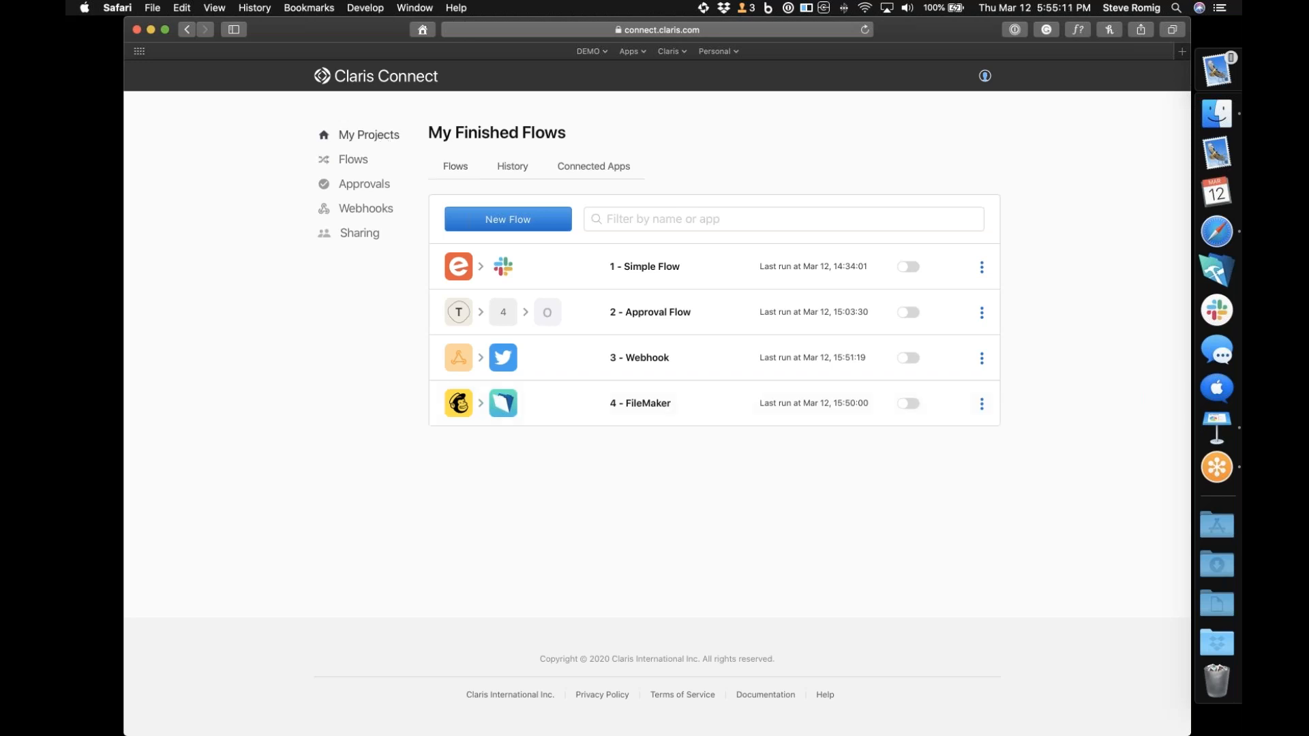
# Go back to the project overview and look at the available flow templates
pyautogui.click(382, 136)
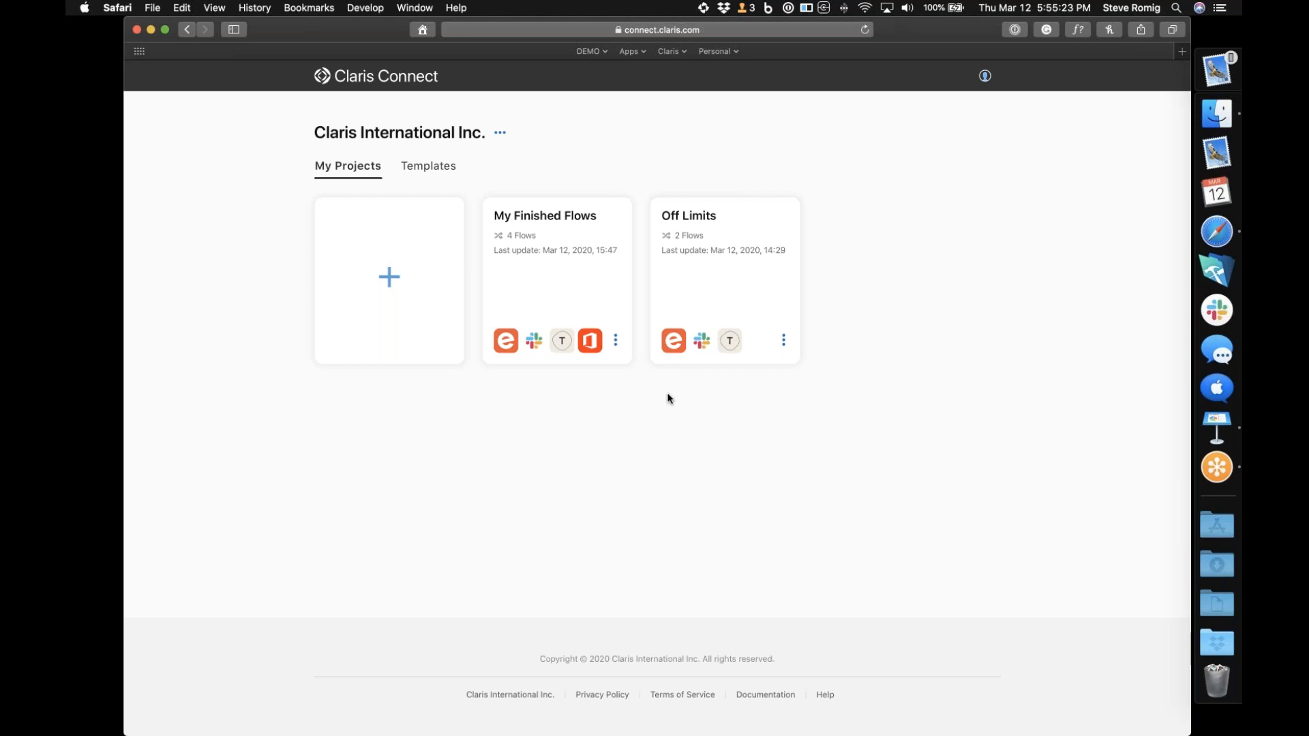
pyautogui.moveTo(336, 272)
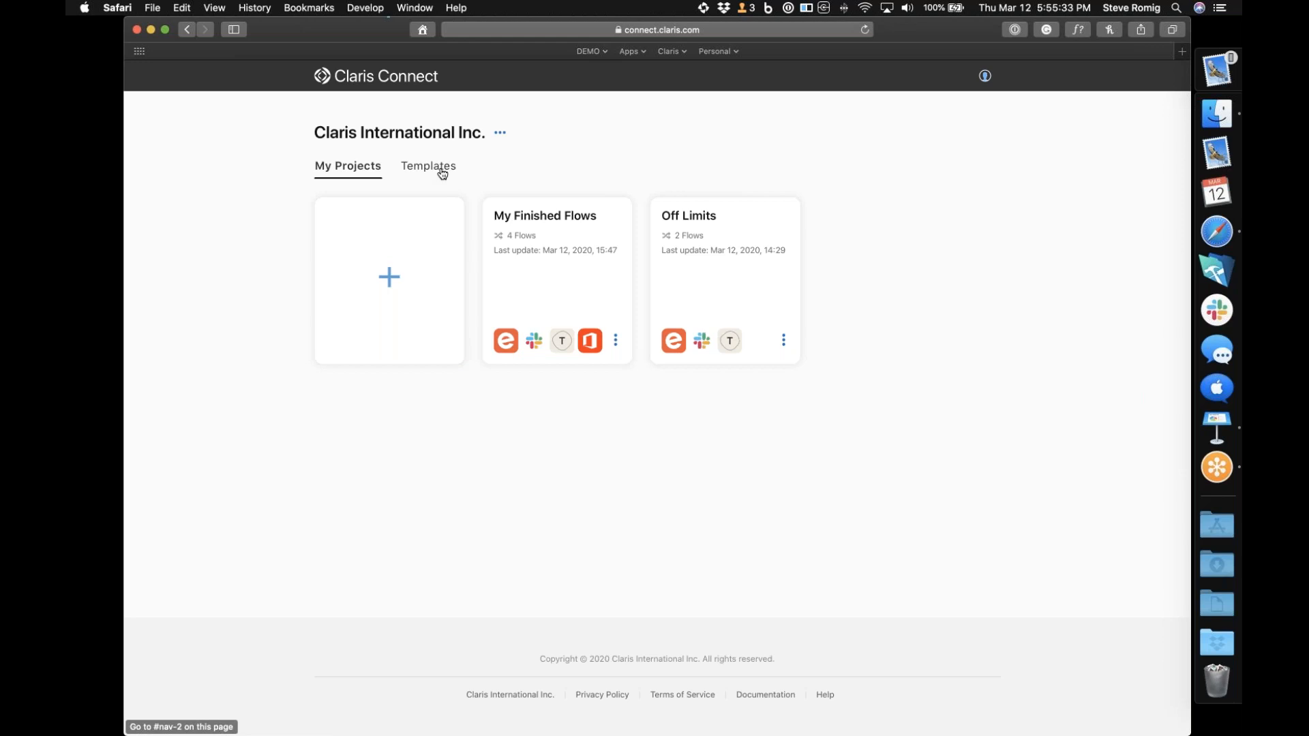
pyautogui.click(425, 175)
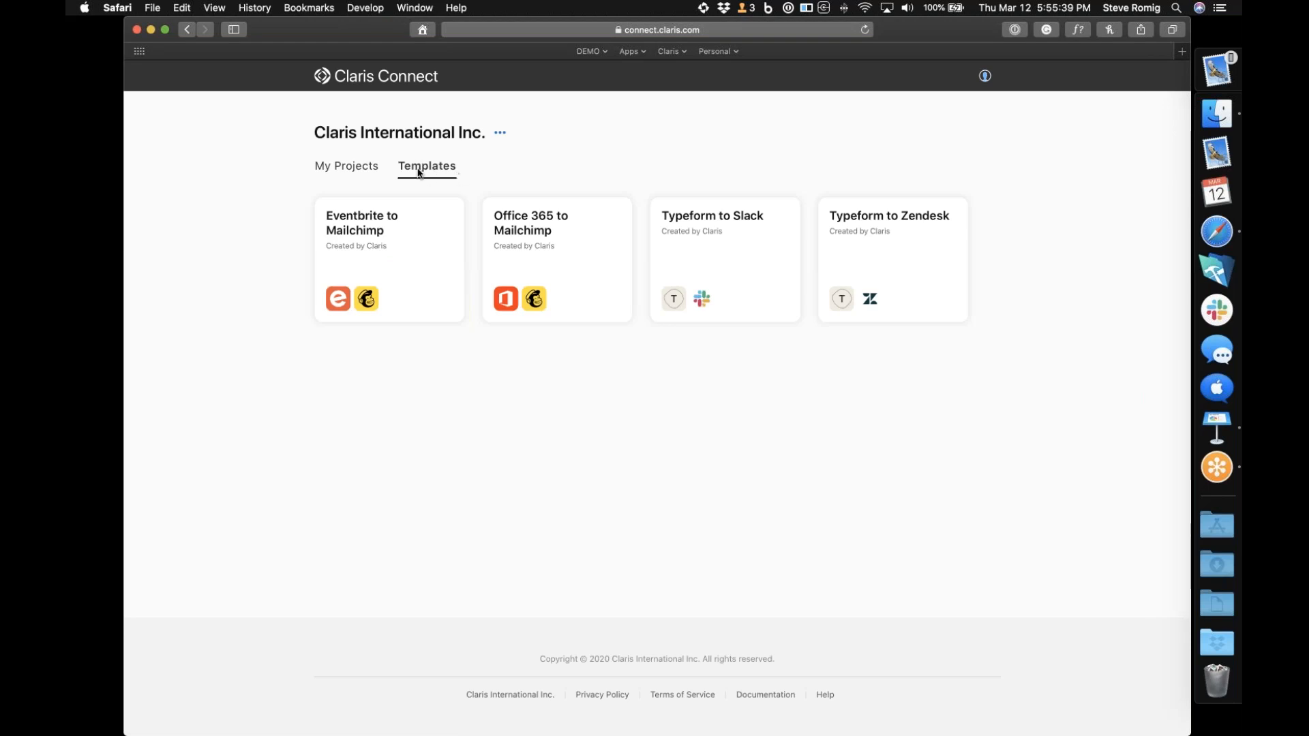
# Return to the projects list and create a new project named My Projects
pyautogui.click(345, 167)
pyautogui.moveTo(374, 330)
pyautogui.click(363, 374)
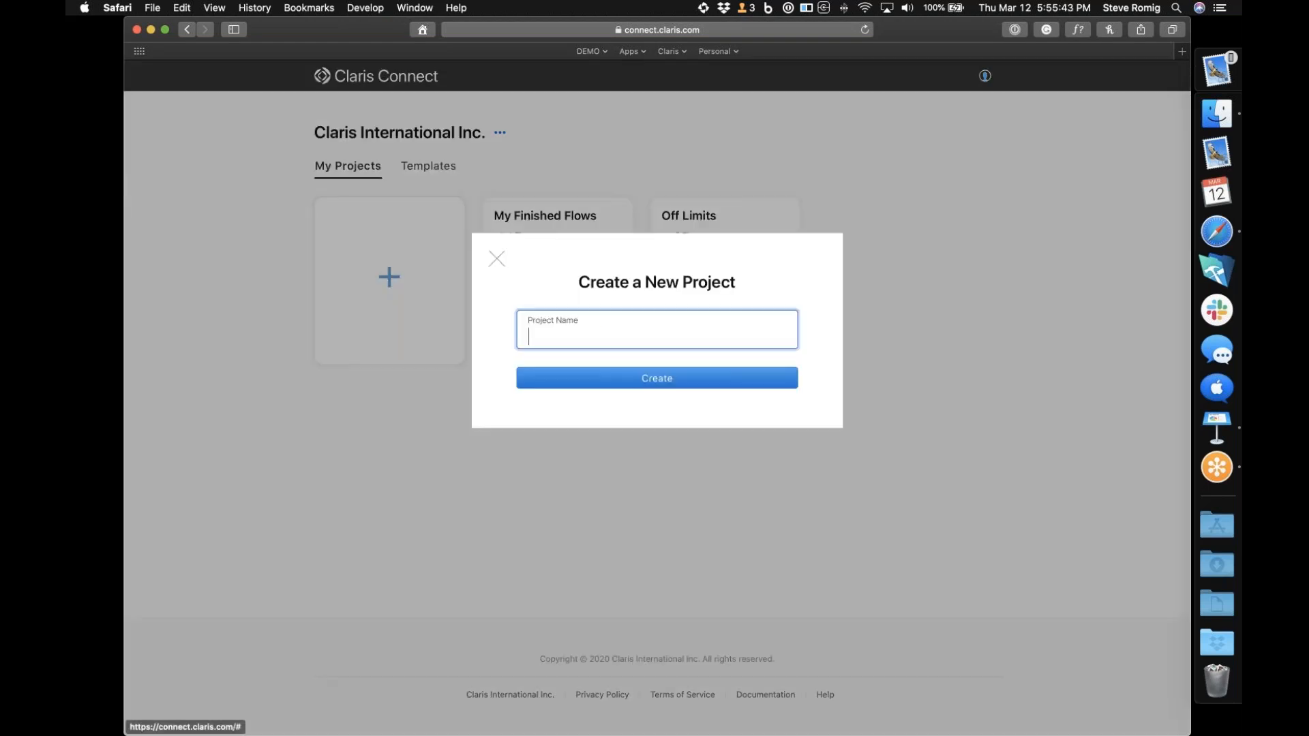
pyautogui.write('My Projects')
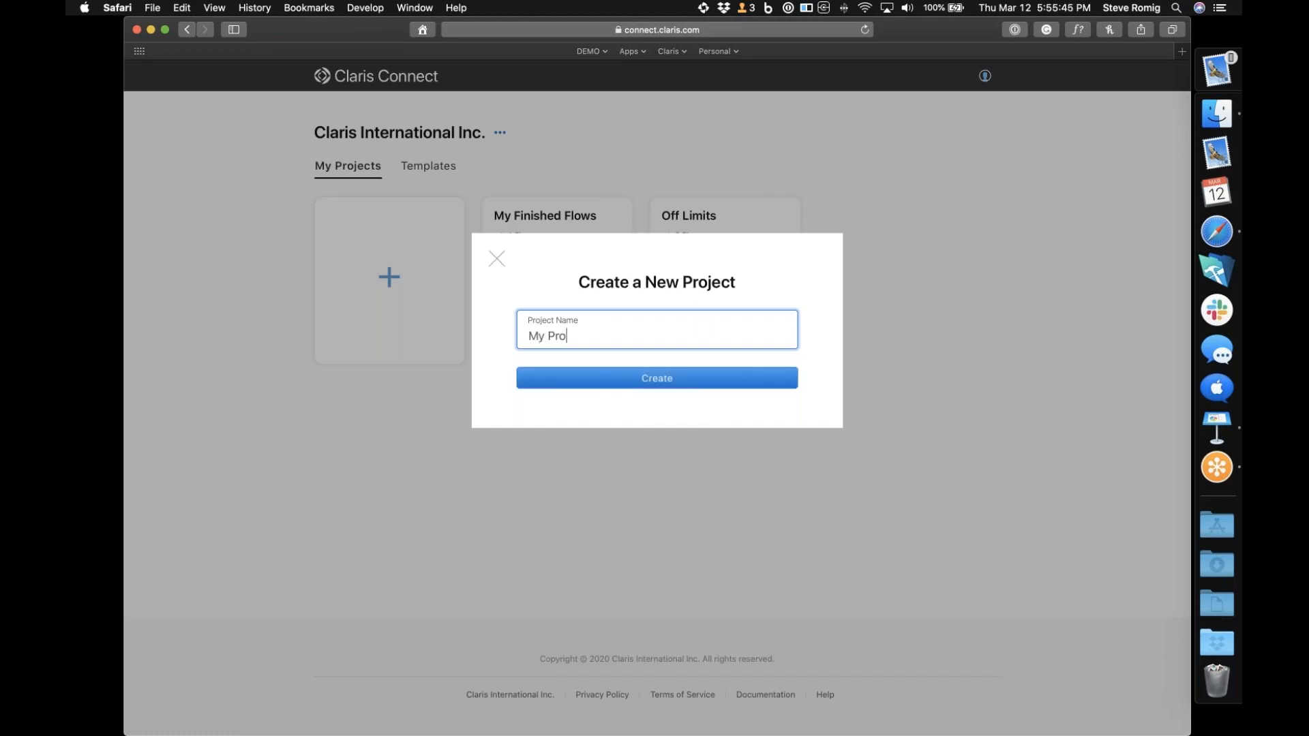
pyautogui.click(582, 380)
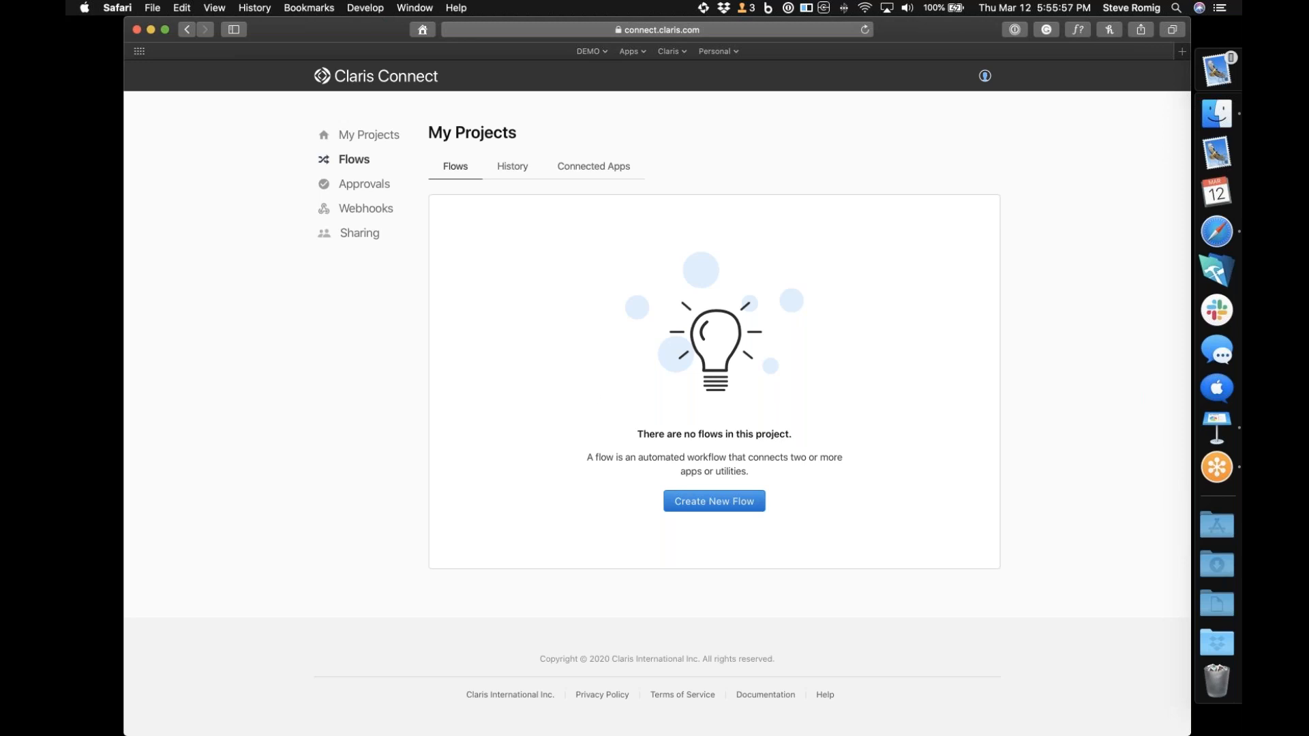
# Create a new flow named Simple Flow in the empty project
pyautogui.click(727, 506)
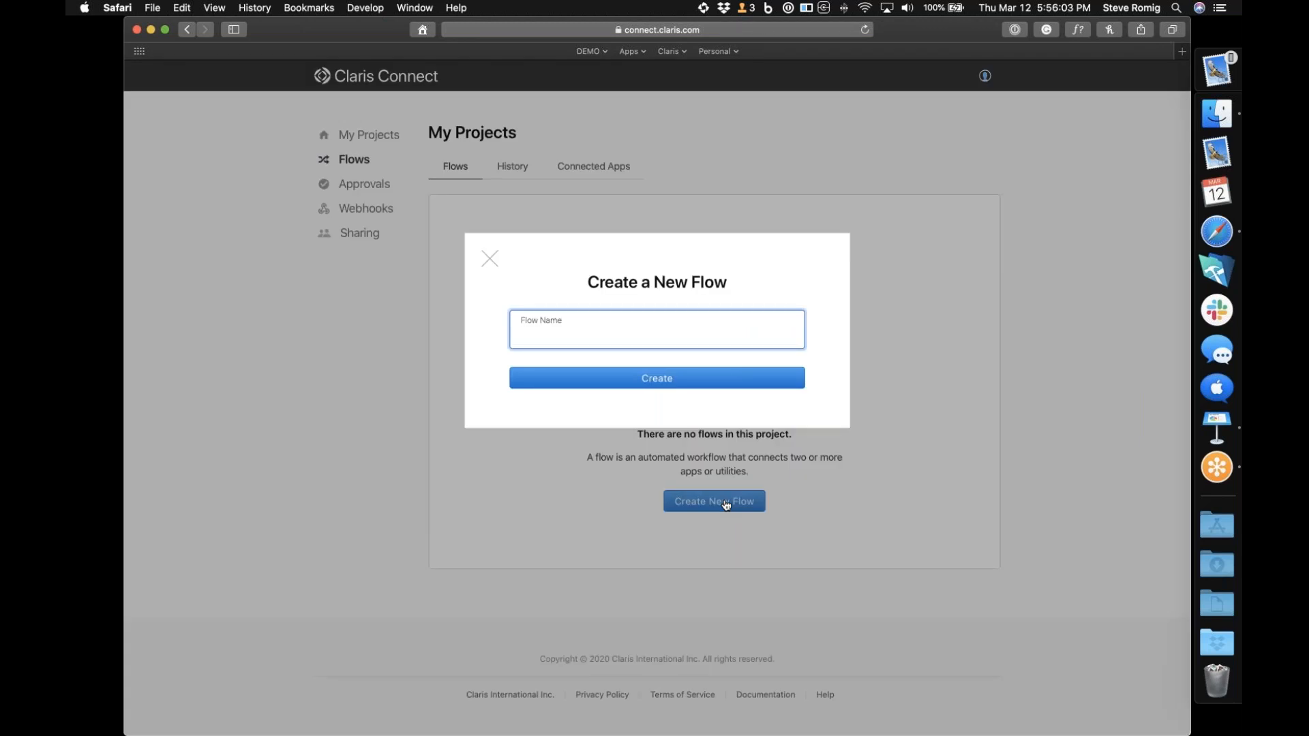
pyautogui.write('Simple Flow')
pyautogui.press('BackSpace')
pyautogui.press('BackSpace')
pyautogui.press('BackSpace')
pyautogui.press('BackSpace')
pyautogui.press('BackSpace')
pyautogui.press('BackSpace')
pyautogui.press('BackSpace')
pyautogui.press('BackSpace')
pyautogui.press('BackSpace')
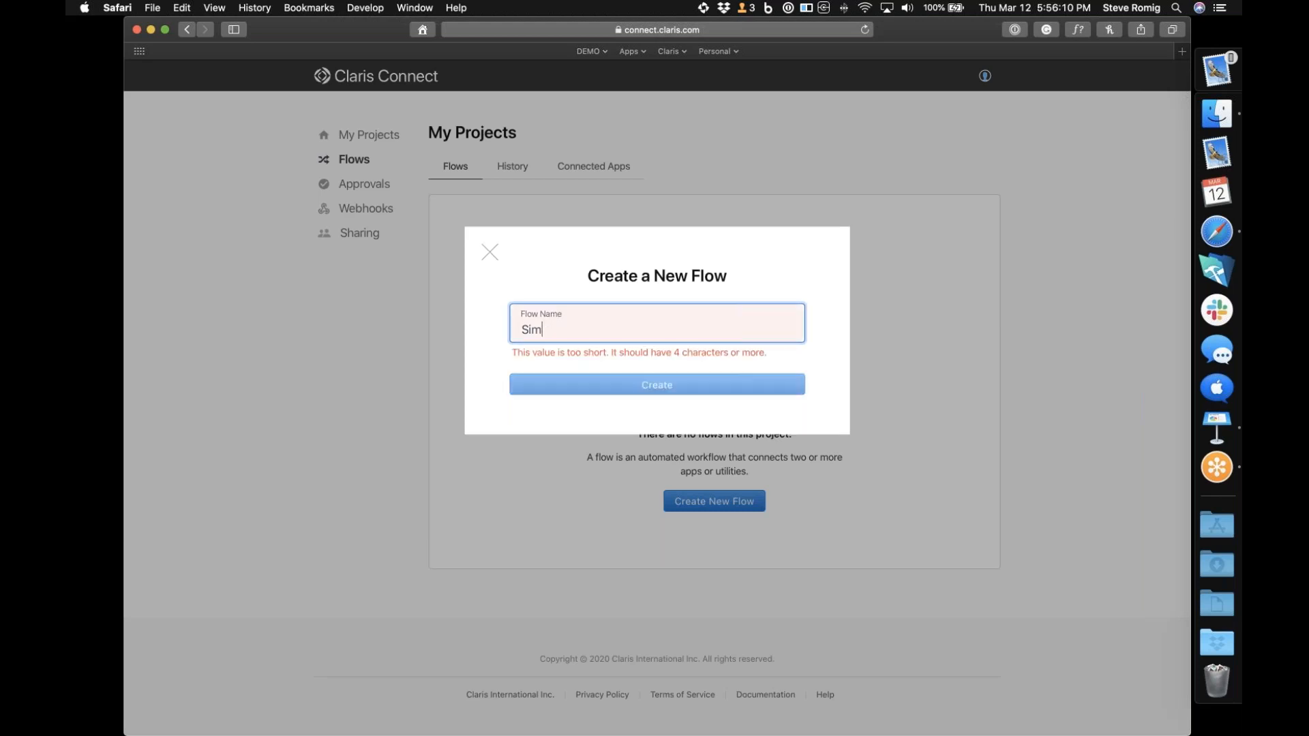
pyautogui.write('mp')
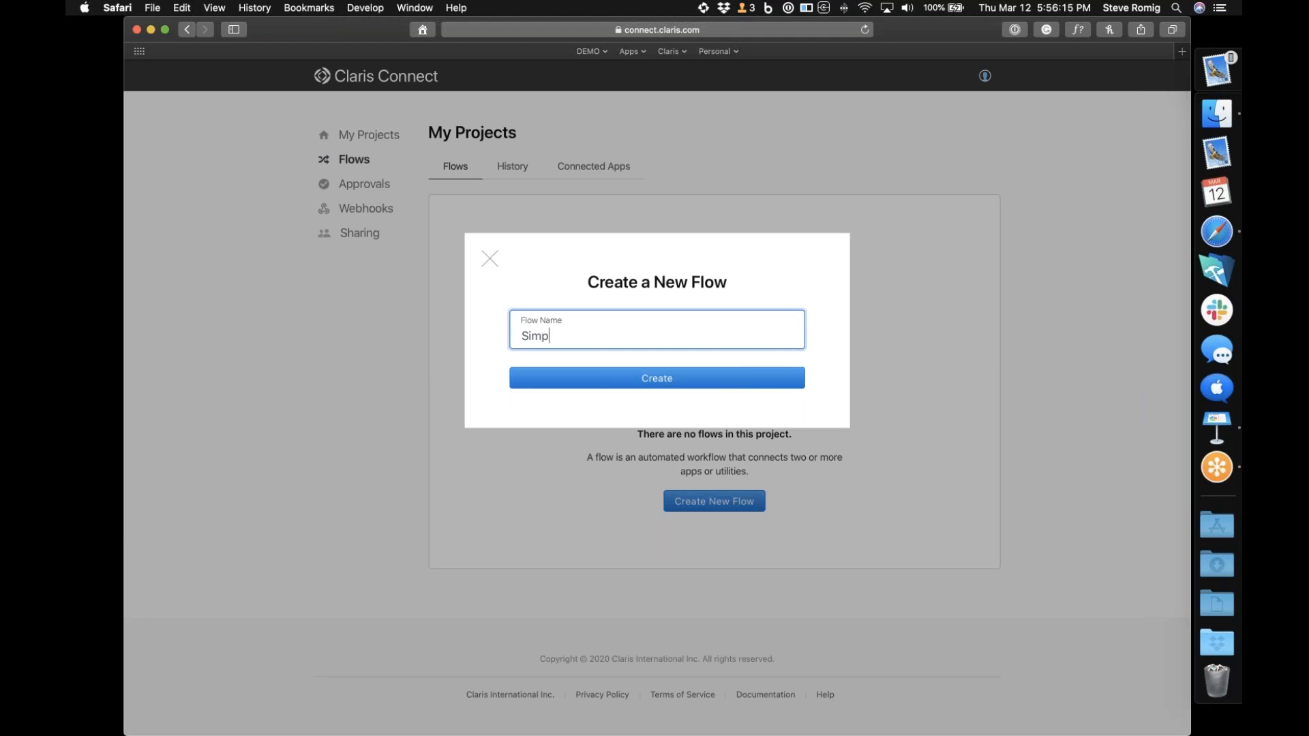
pyautogui.write('le Flow')
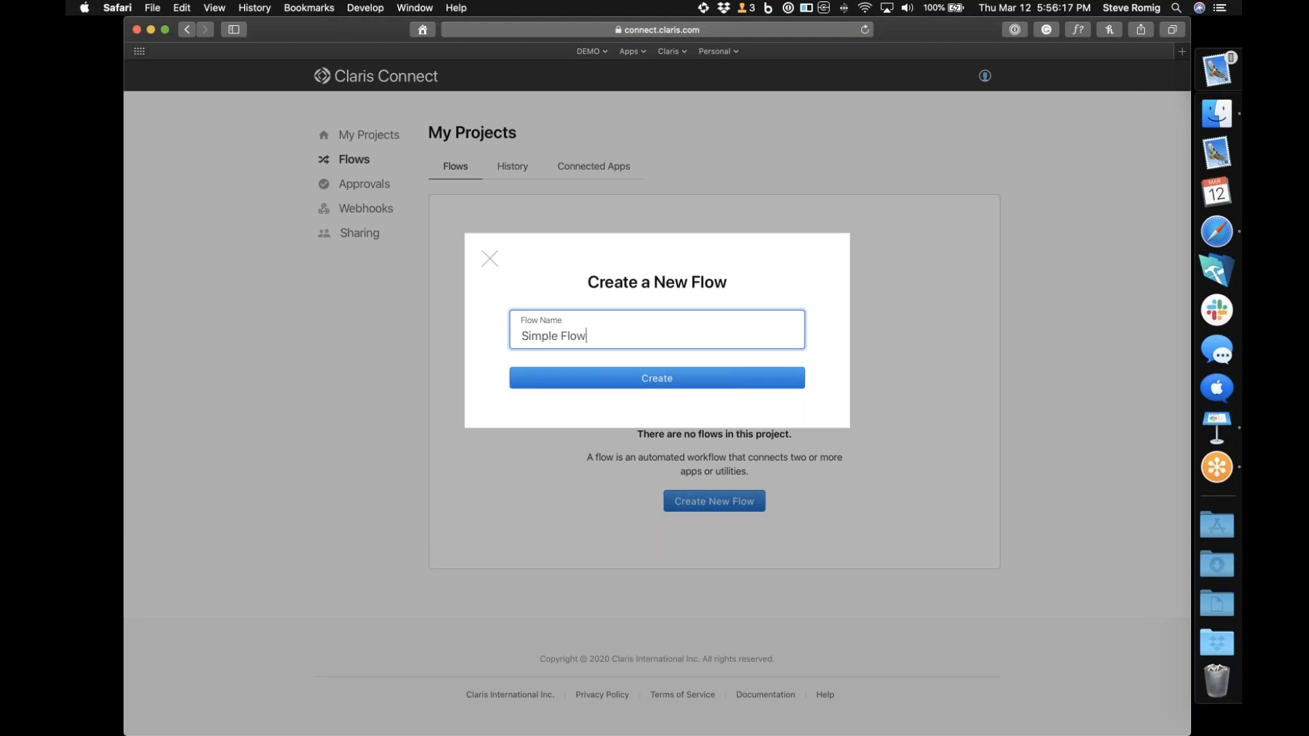
pyautogui.click(724, 383)
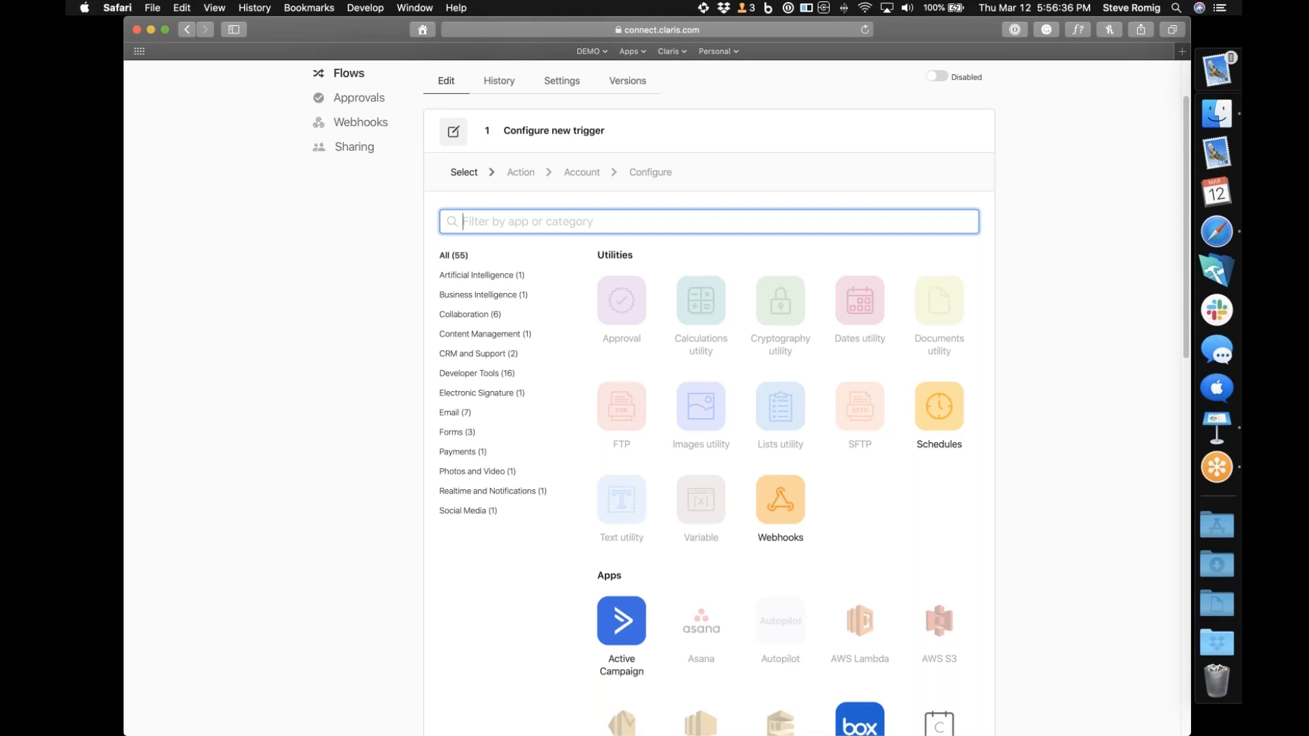
# Examine the utilities and apps offered for the trigger, including the triggers and actions of the Lists utility
pyautogui.scroll(-10, 710, 410)
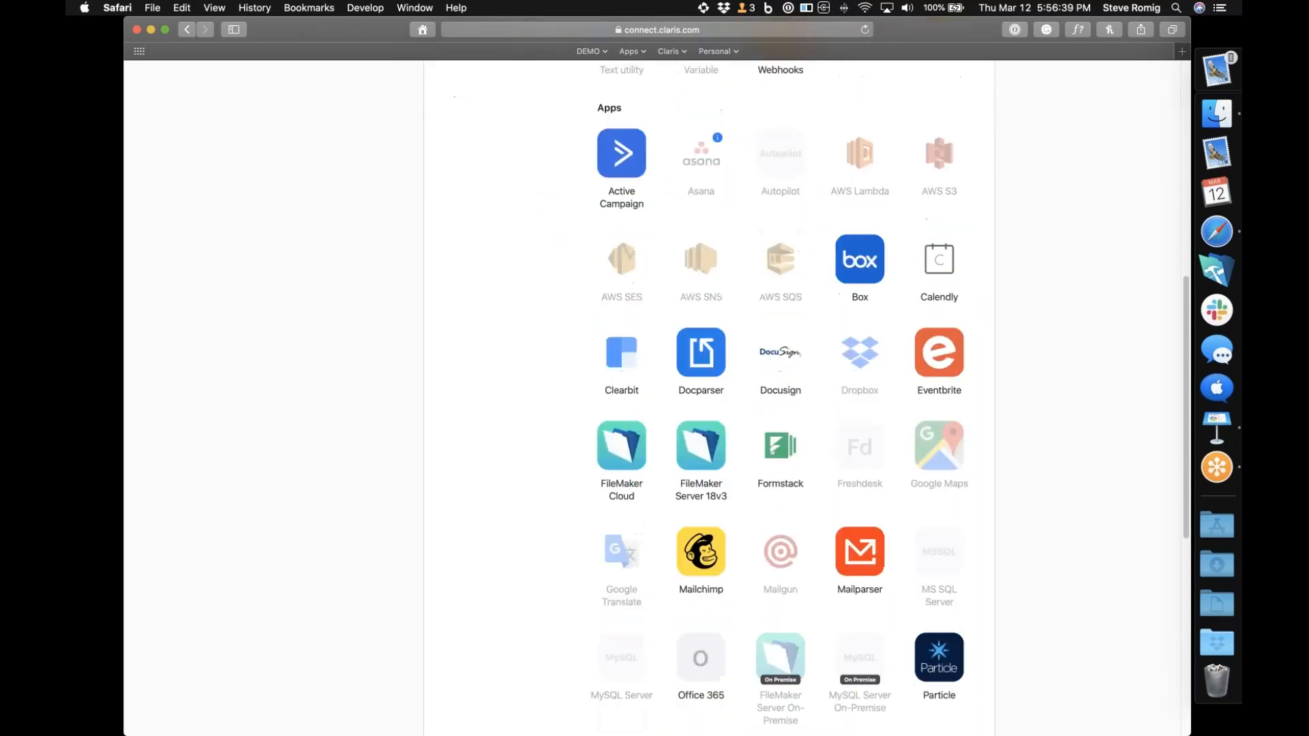
pyautogui.scroll(-3, 710, 409)
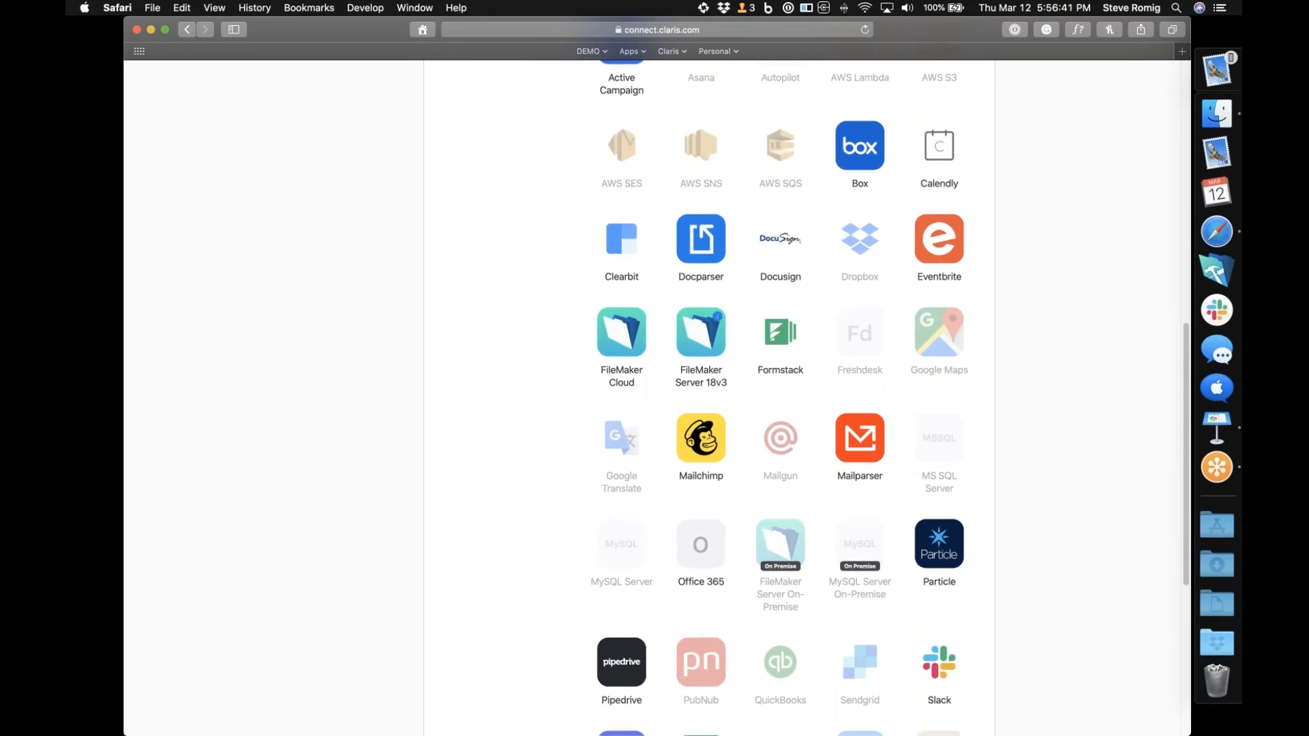
pyautogui.scroll(5, 709, 409)
pyautogui.scroll(2, 709, 409)
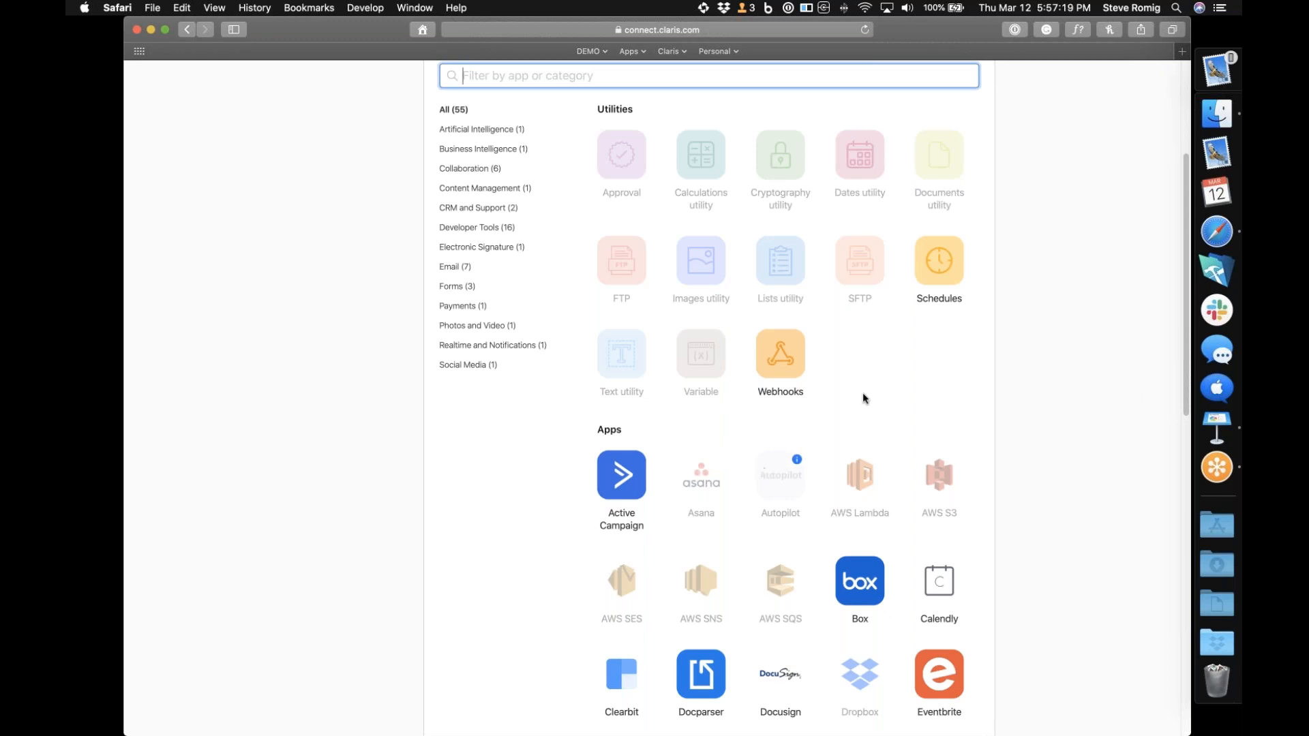
pyautogui.click(797, 245)
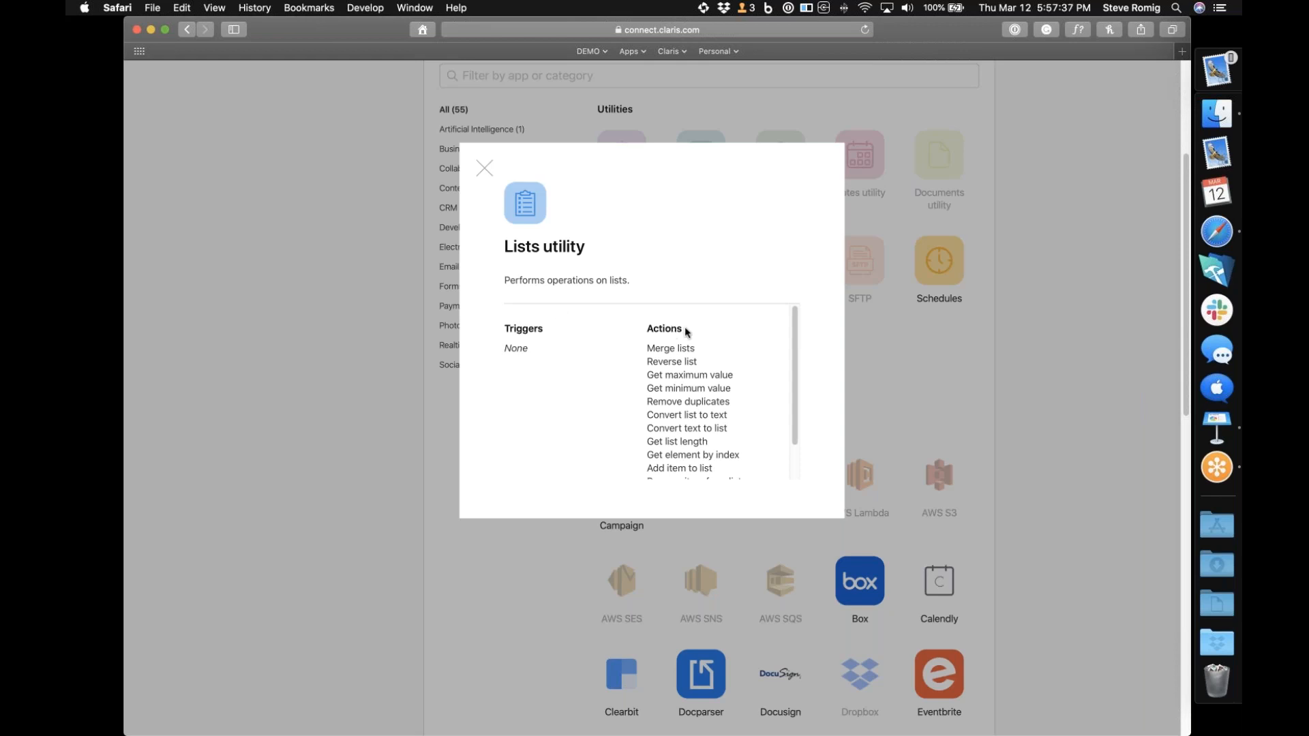
pyautogui.scroll(-3, 685, 330)
pyautogui.scroll(3, 685, 330)
pyautogui.click(485, 169)
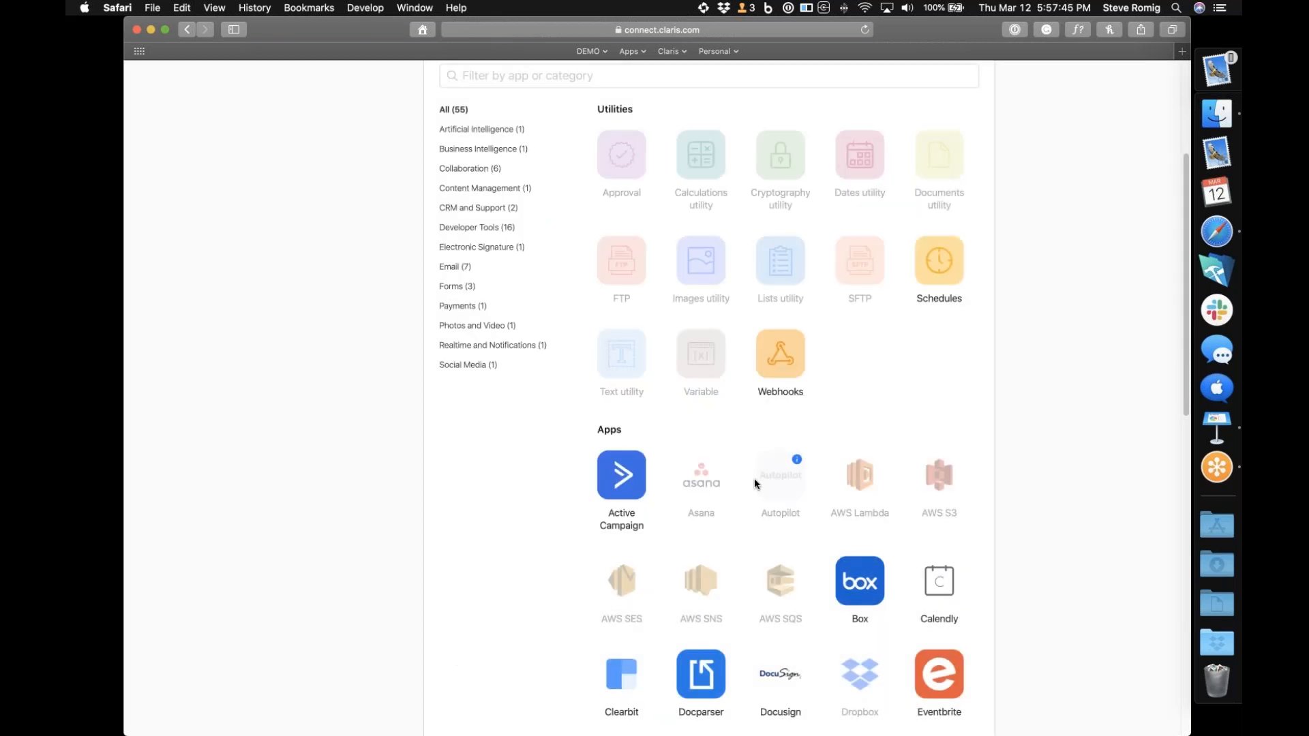
pyautogui.scroll(-7, 754, 478)
# Switch to Keynote, show the Demo - Simple Flow slide, and return to Safari
pyautogui.click(1218, 427)
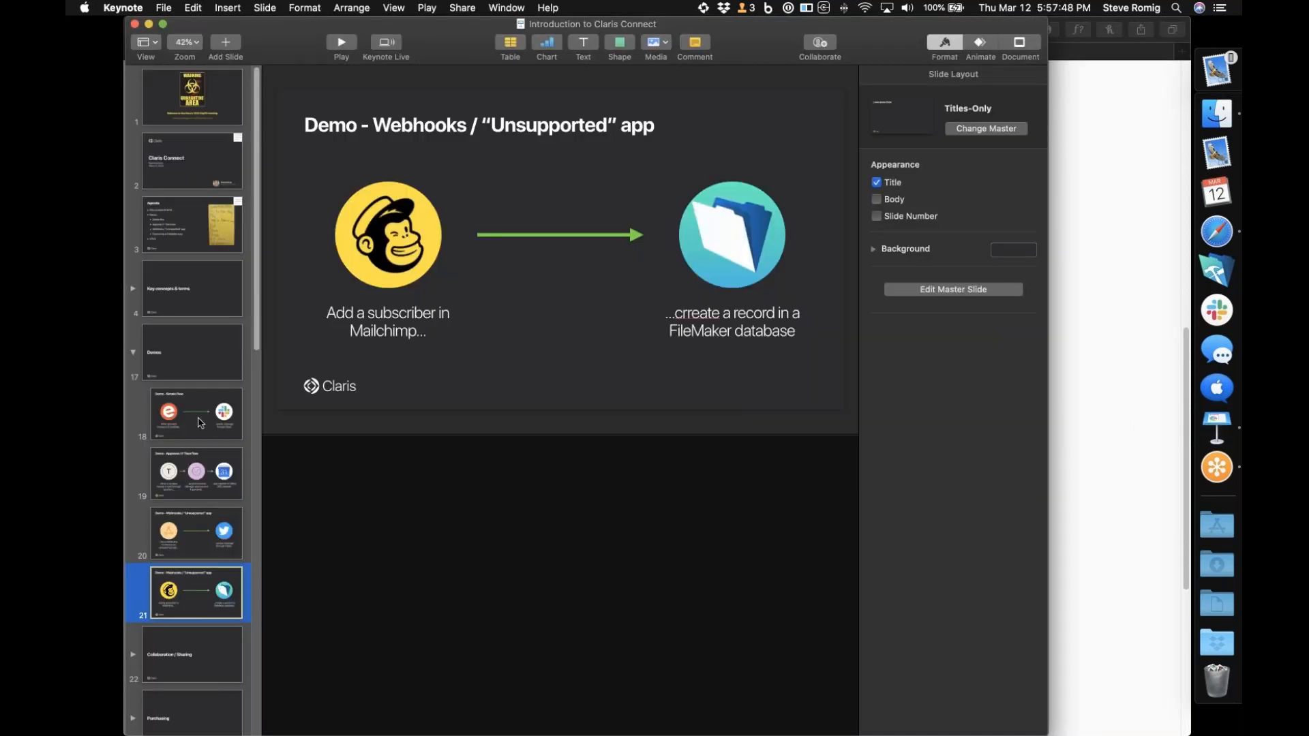
pyautogui.click(203, 423)
pyautogui.click(1209, 468)
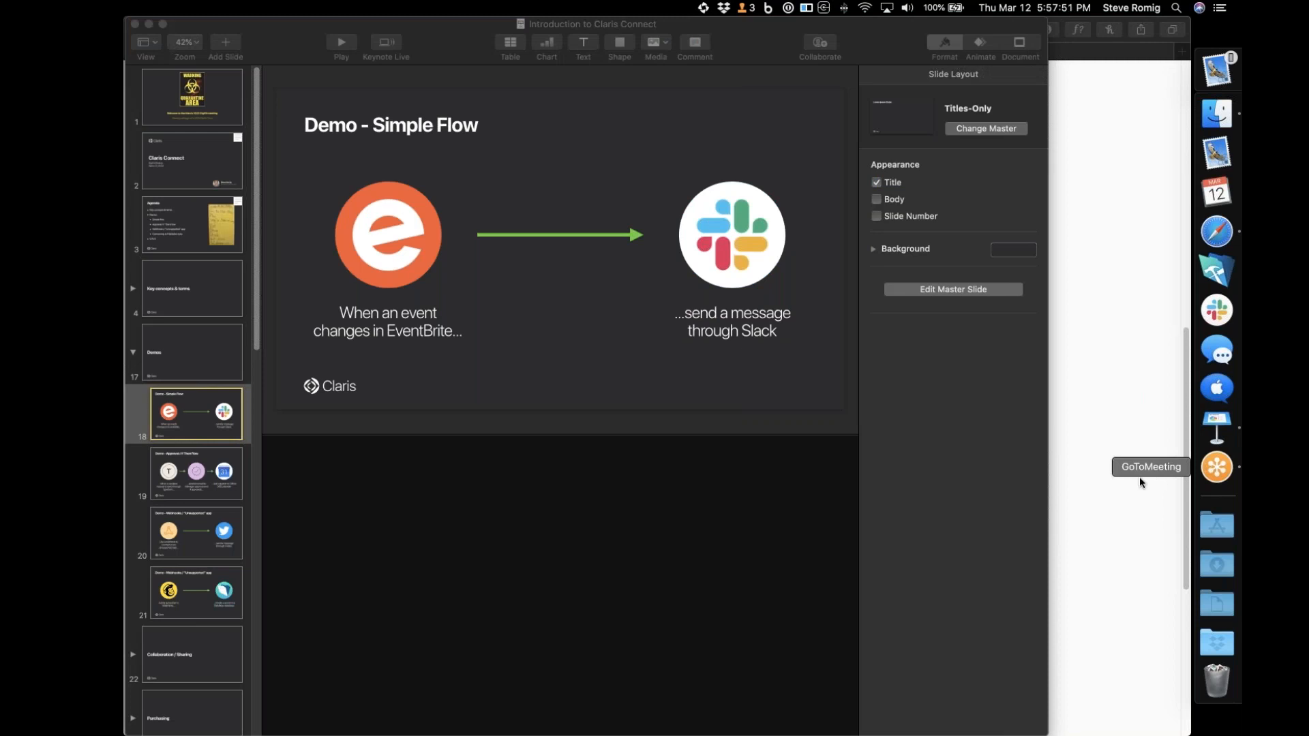
pyautogui.click(1217, 232)
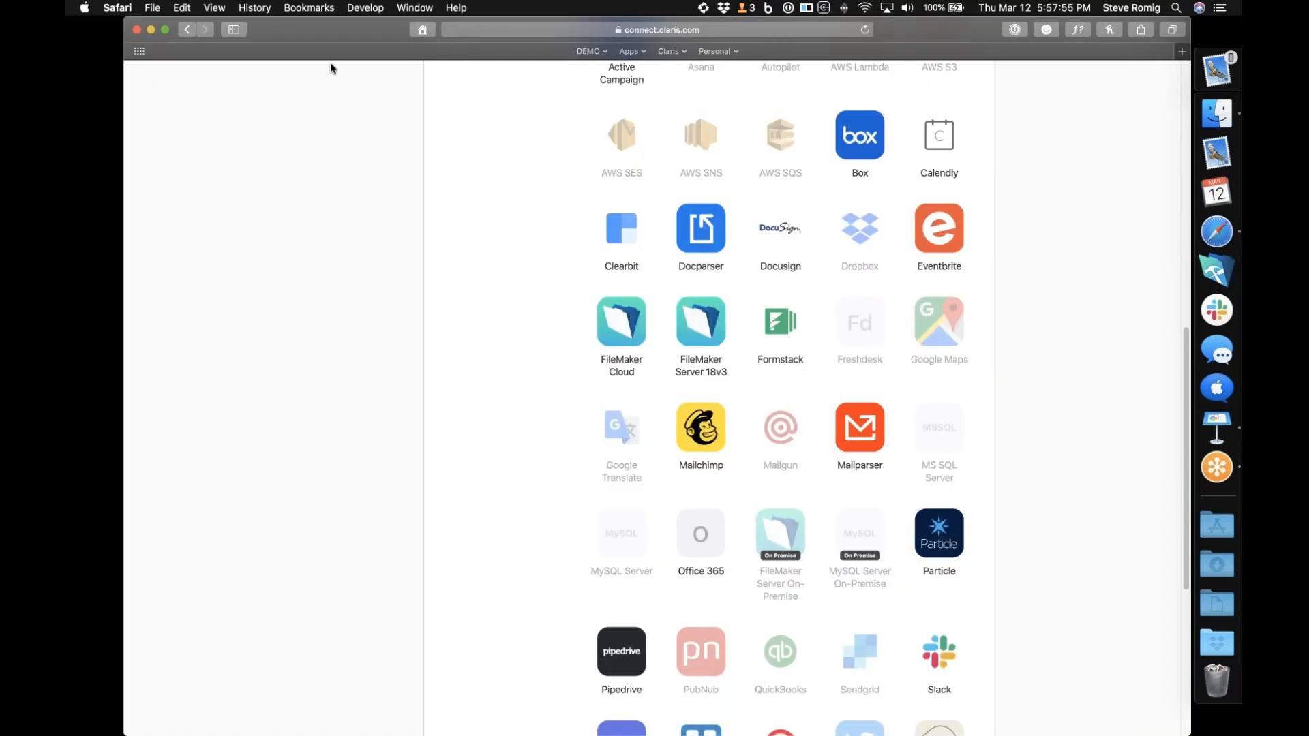
pyautogui.press('super+Tab')
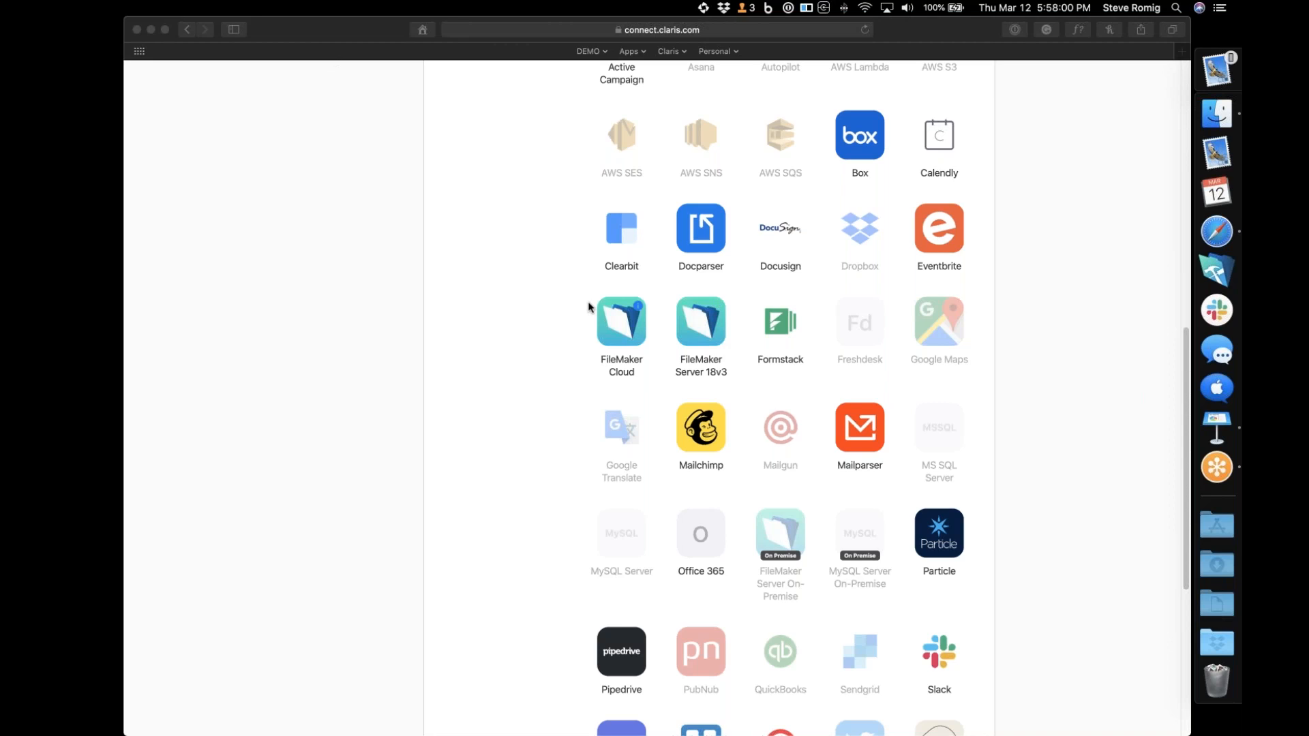
# Select Eventbrite as the app for the flow's trigger
pyautogui.scroll(-5, 587, 304)
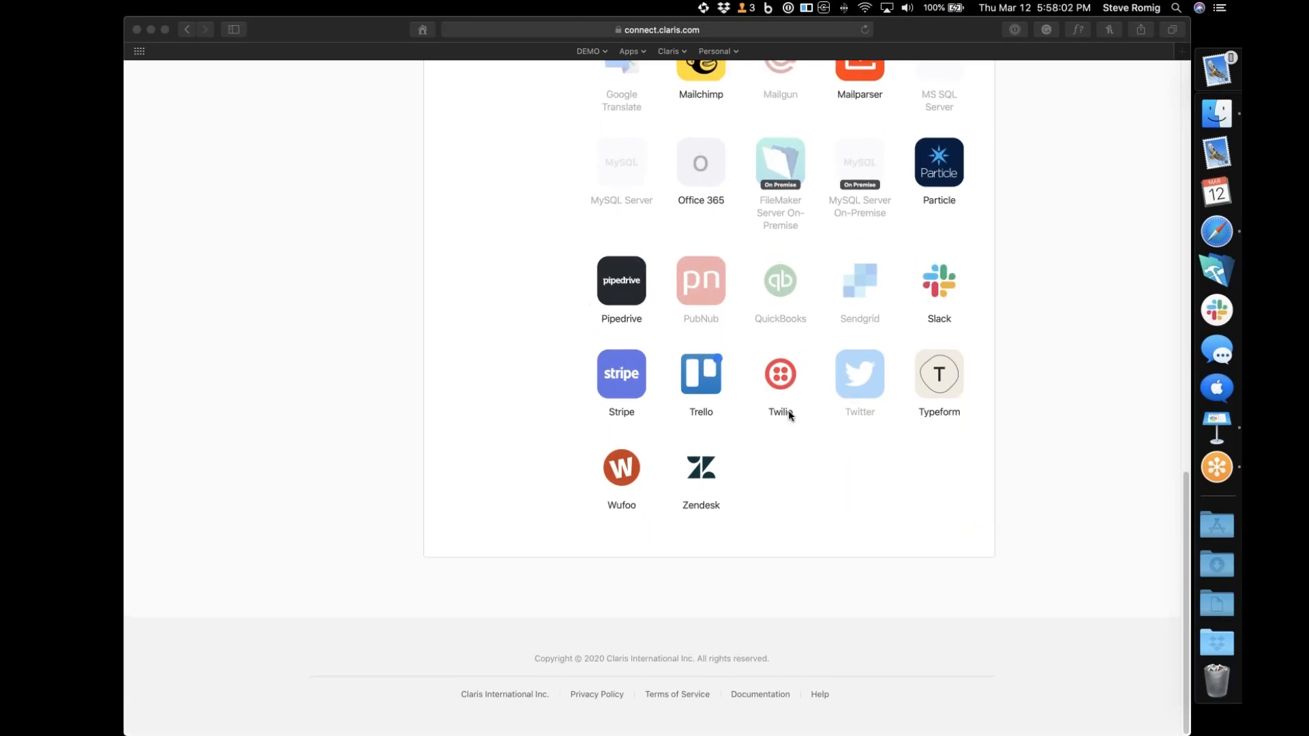
pyautogui.scroll(1, 821, 429)
pyautogui.scroll(8, 822, 428)
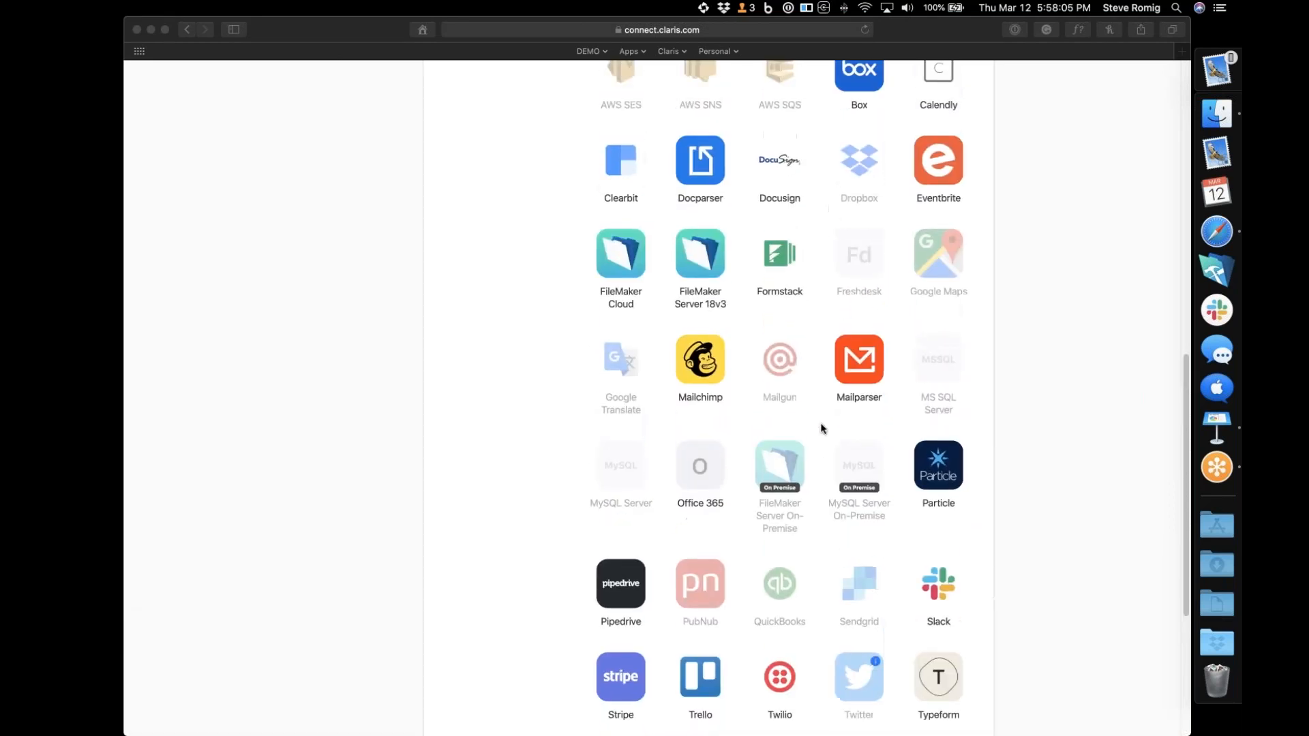
pyautogui.click(937, 154)
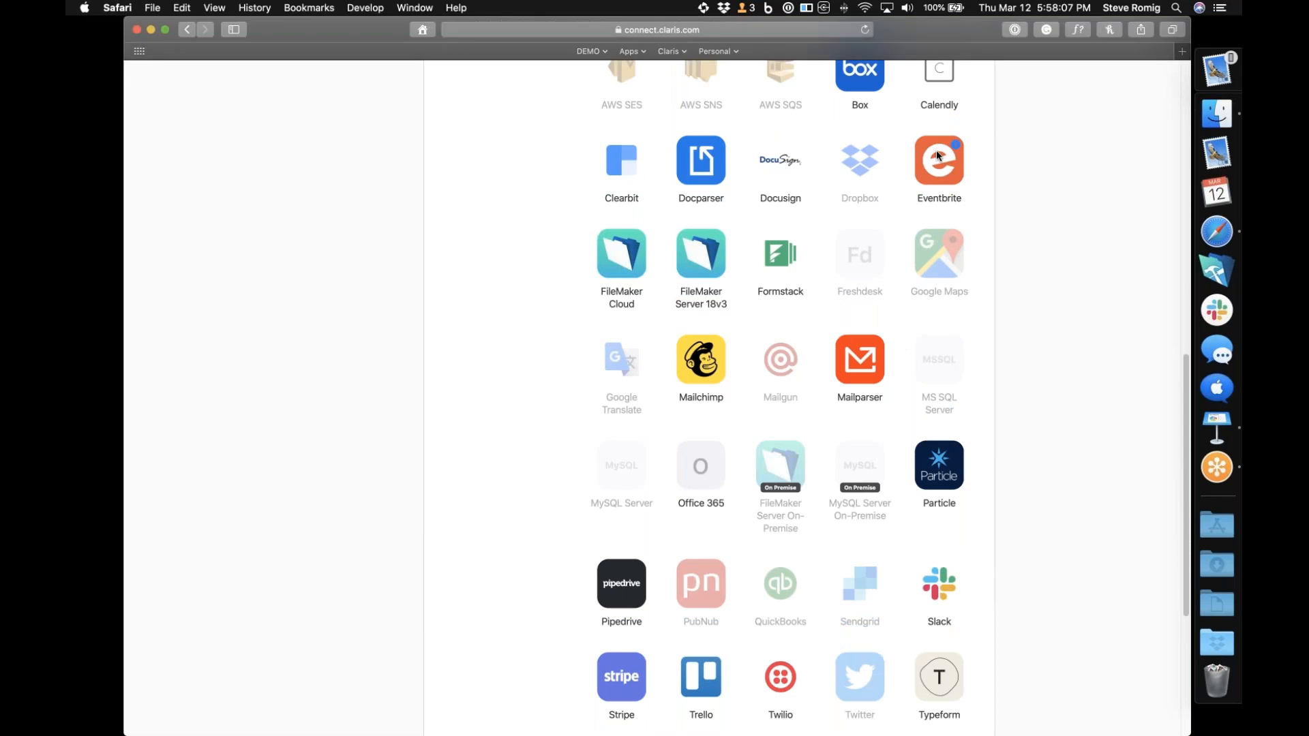
pyautogui.click(941, 172)
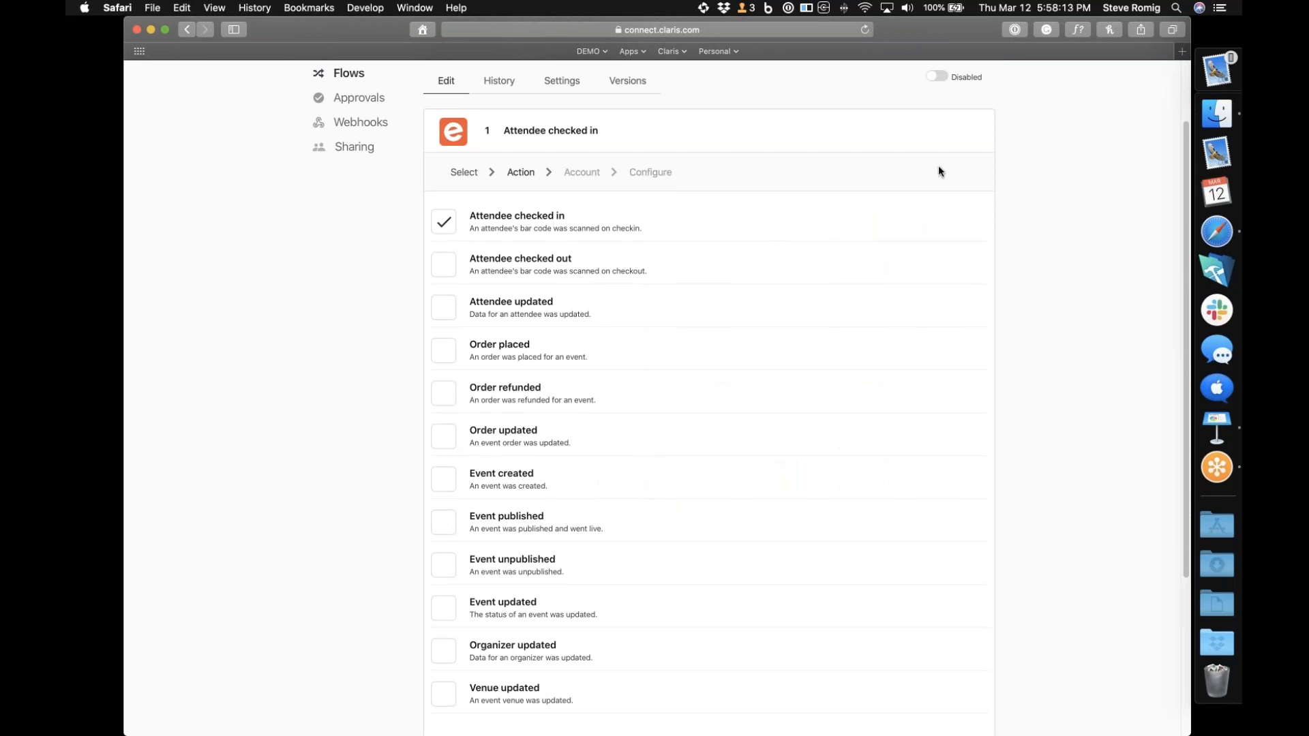
# Set the Eventbrite trigger event to Event updated and continue to the account stage
pyautogui.scroll(-5, 632, 199)
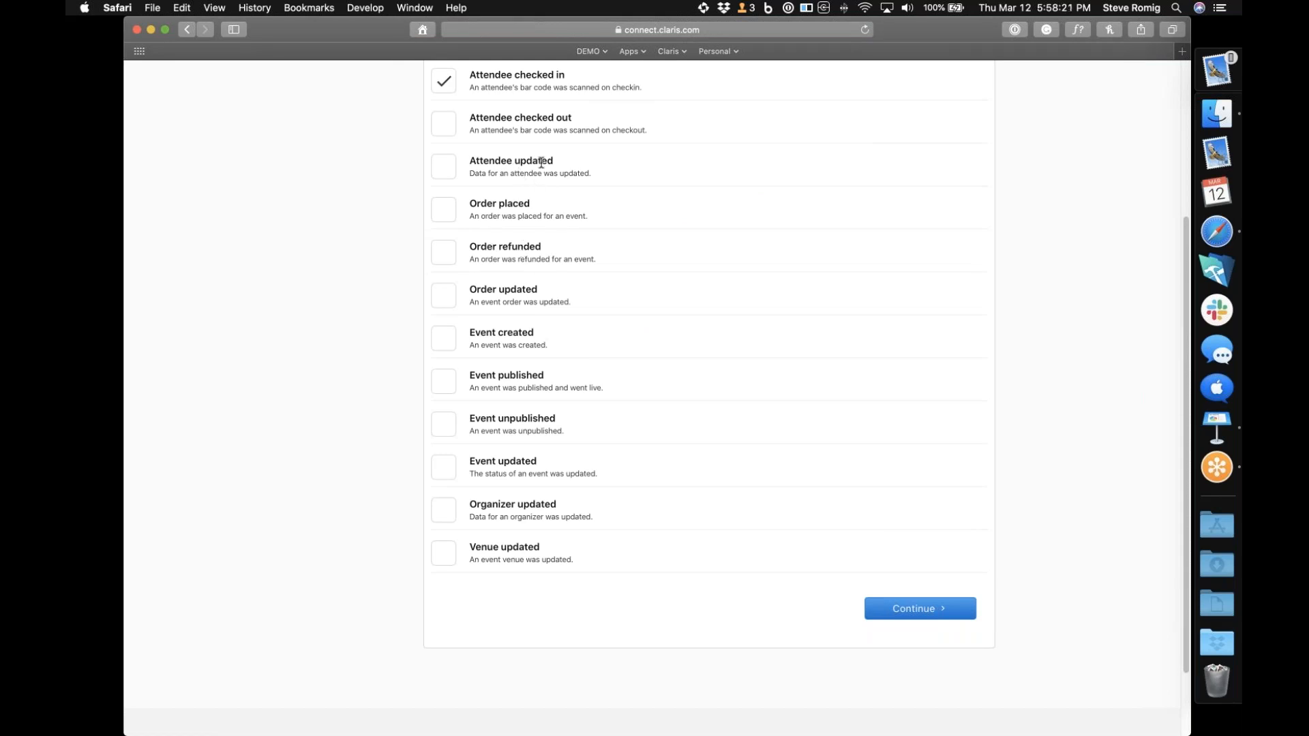
pyautogui.scroll(6, 514, 268)
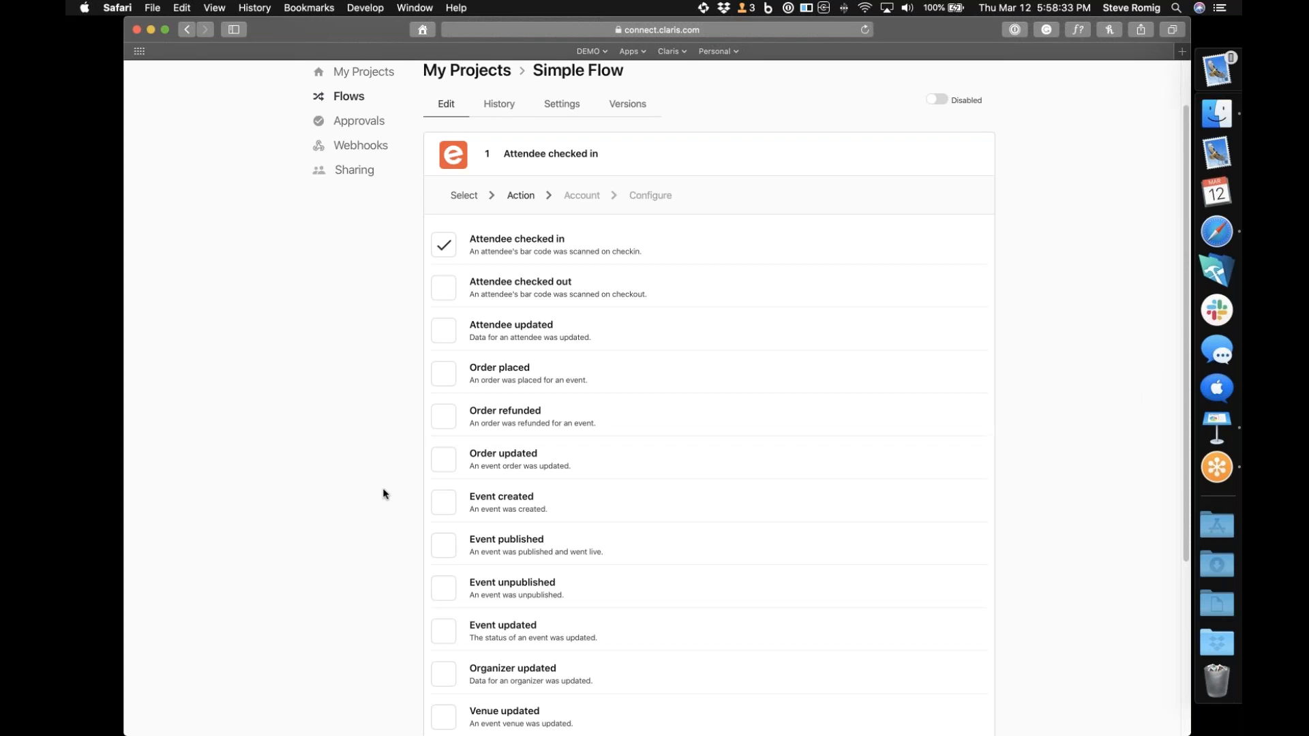
pyautogui.click(445, 631)
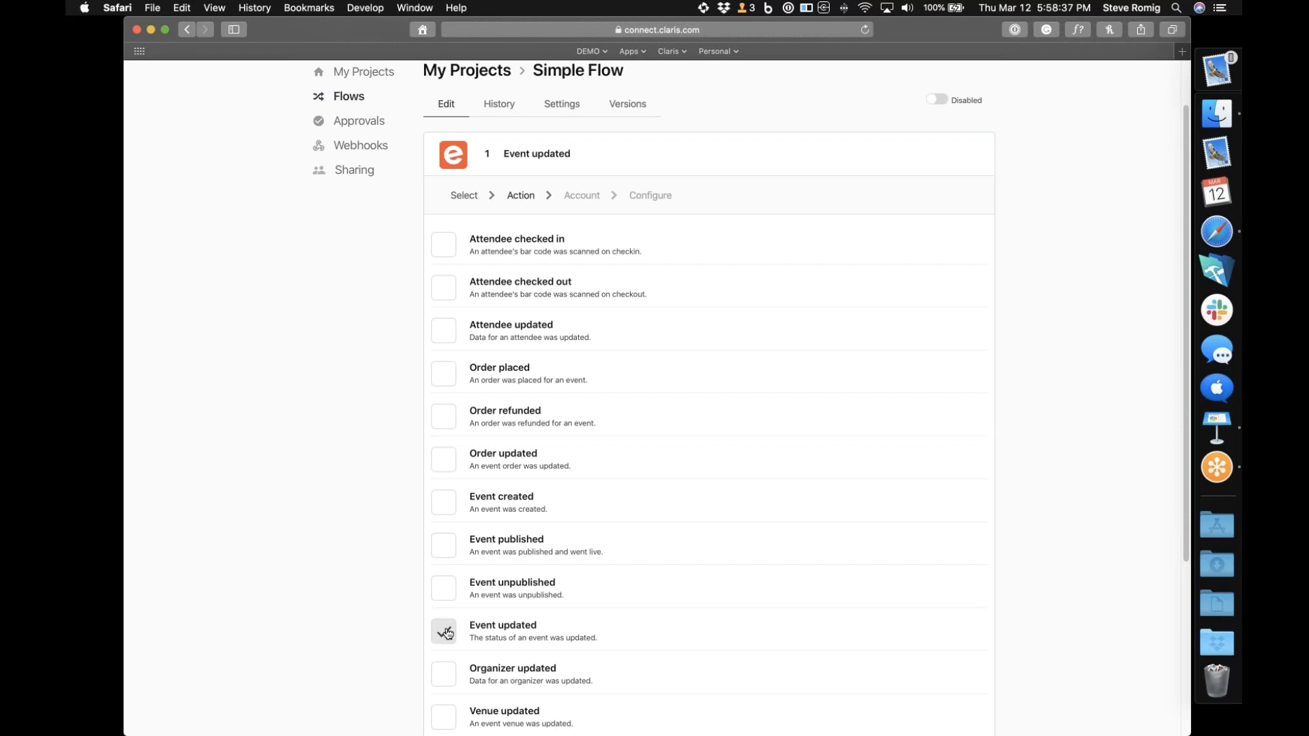
pyautogui.scroll(-5, 1089, 378)
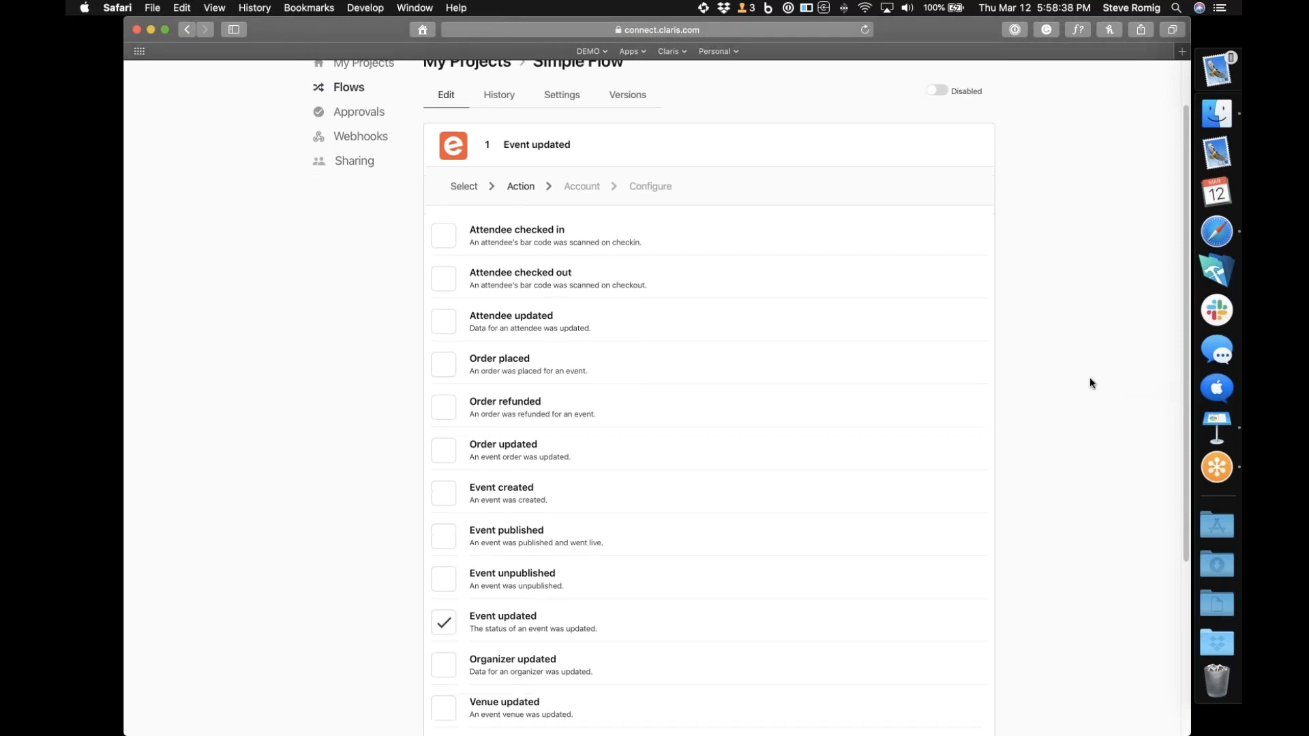
pyautogui.click(922, 517)
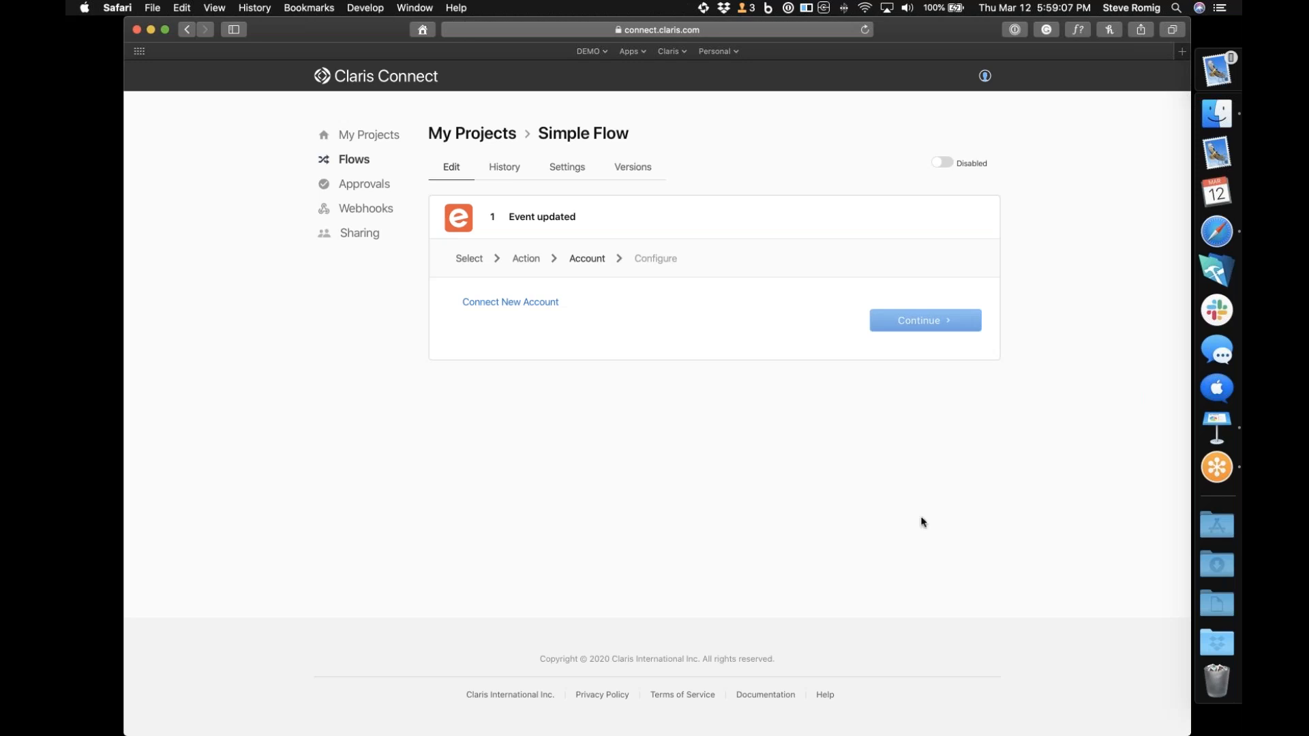
# Connect a new Eventbrite account to the trigger, allowing Claris Connect to access it
pyautogui.click(496, 302)
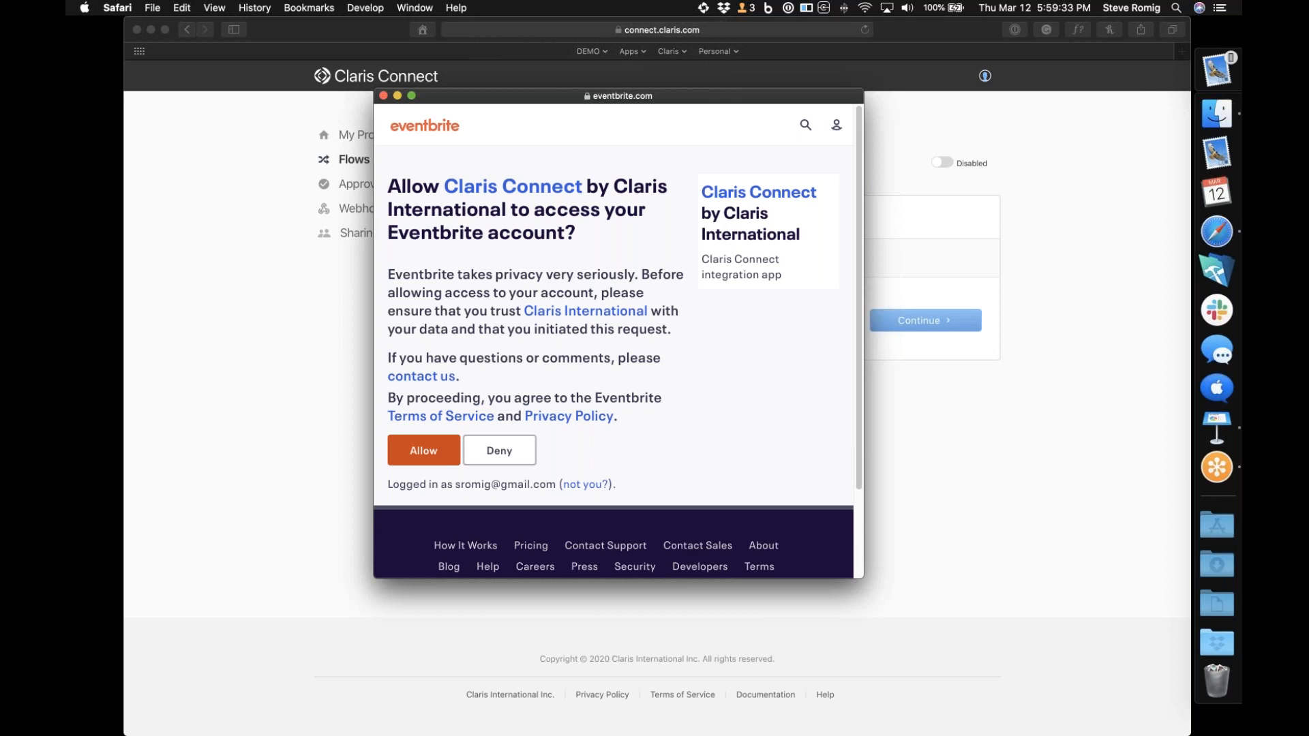
pyautogui.click(418, 458)
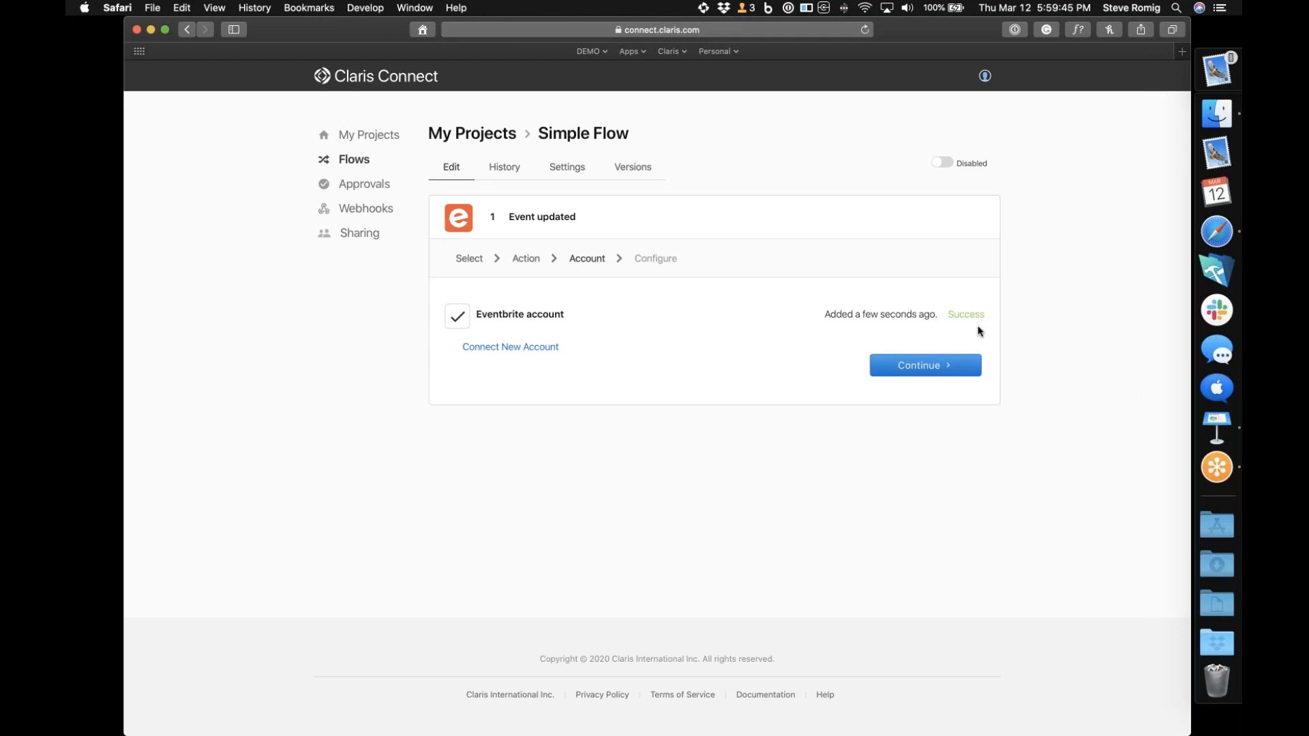
# Continue to the Eventbrite trigger's configuration stage and open the Eventbrite events page in a new browser window
pyautogui.click(931, 374)
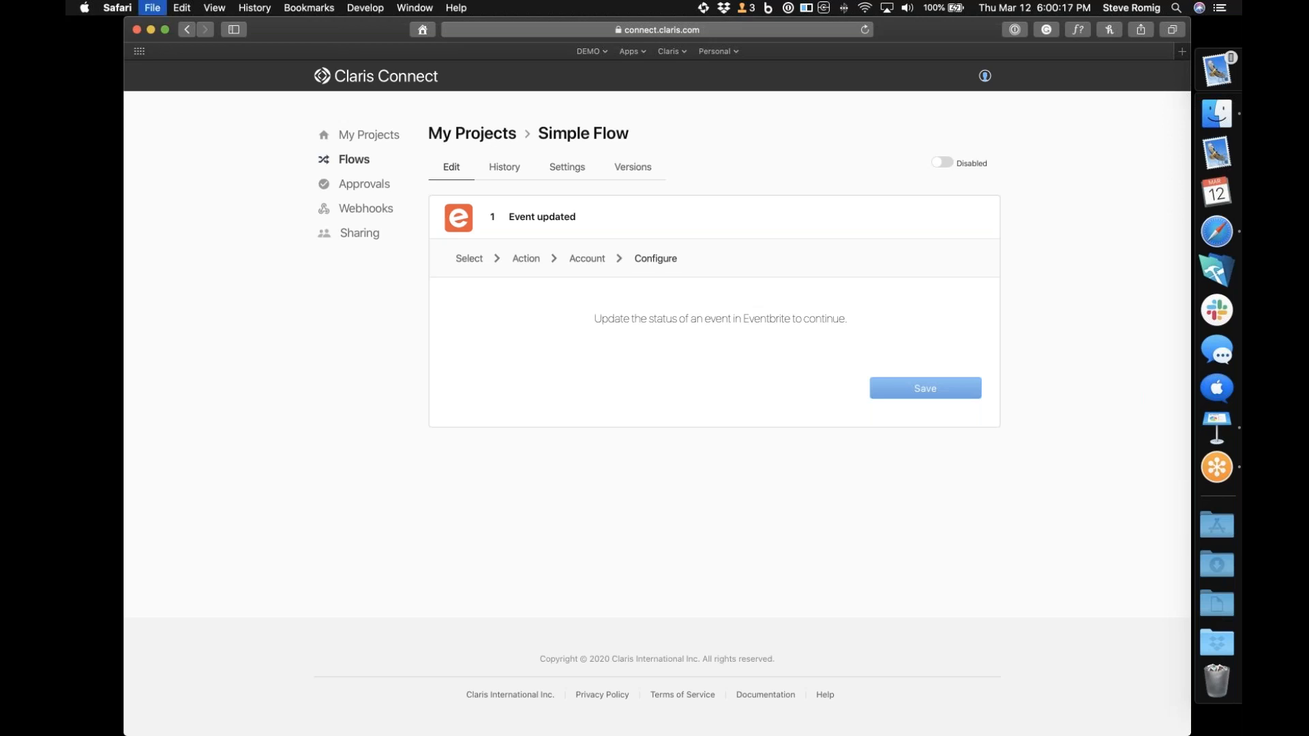
pyautogui.press('super+n')
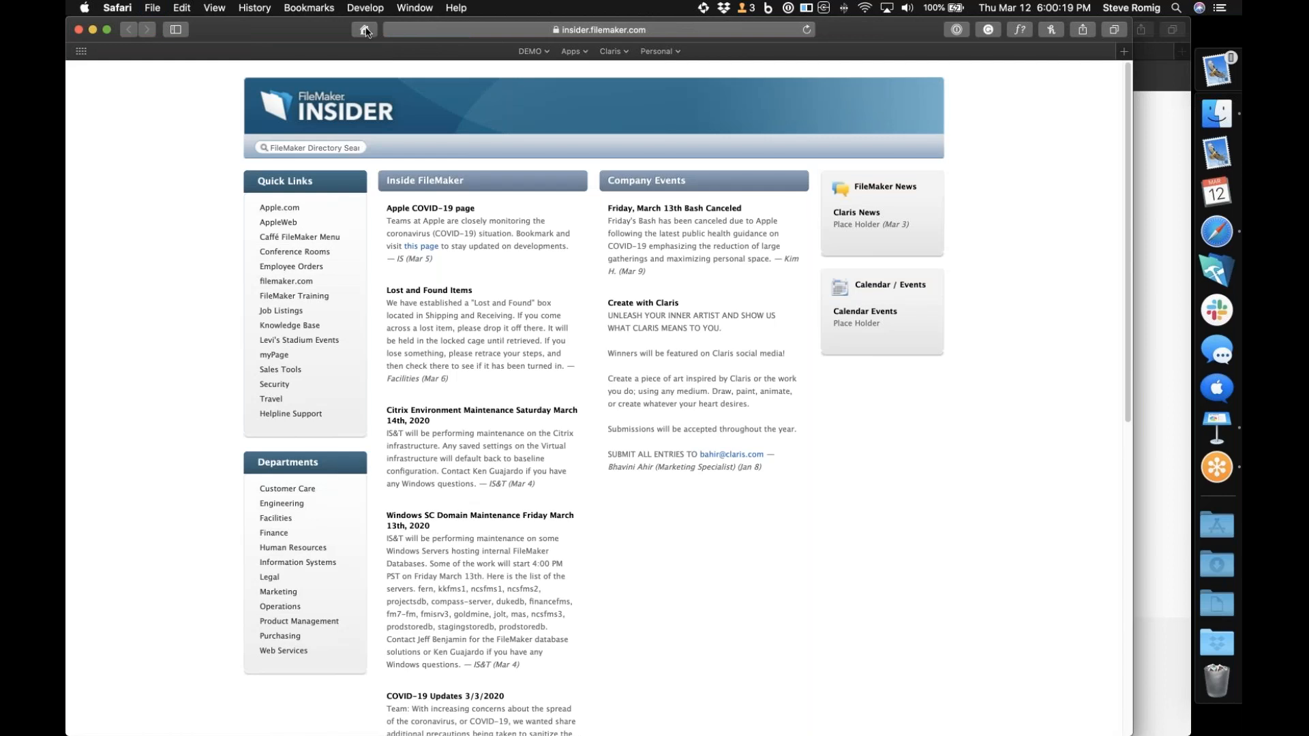
pyautogui.click(445, 32)
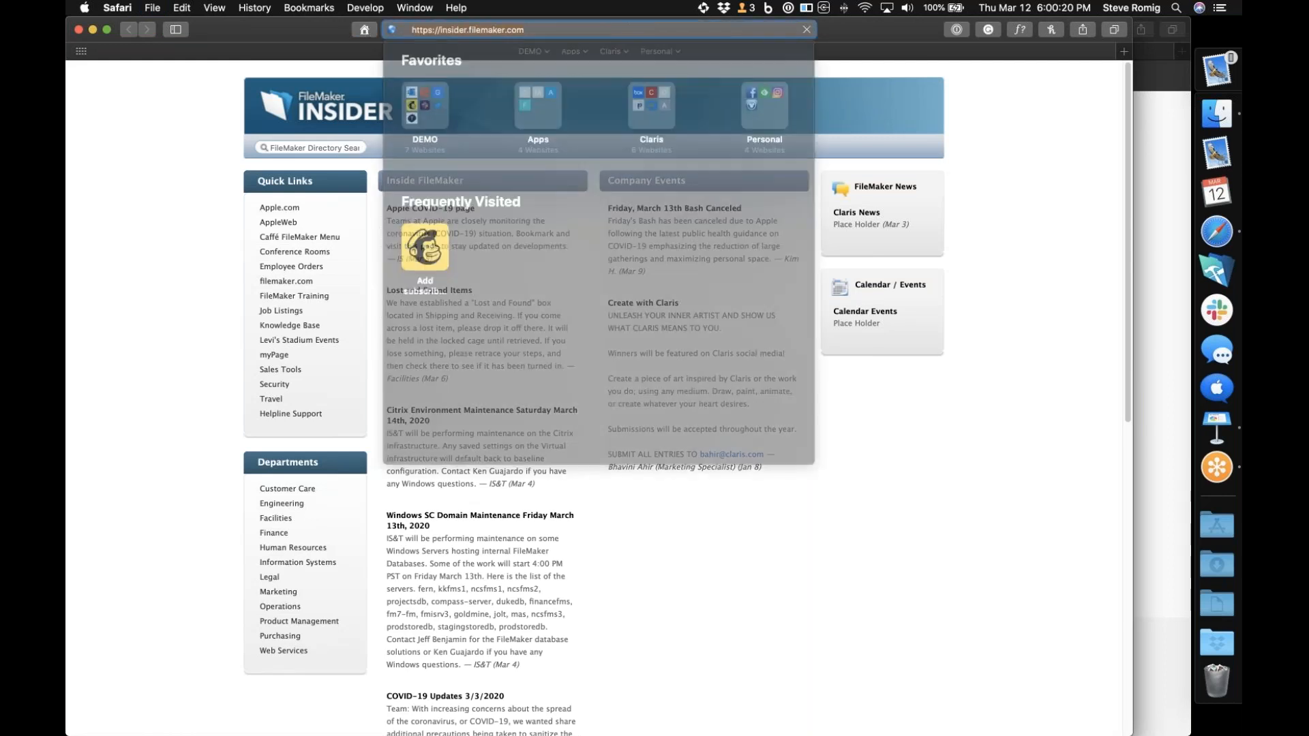
pyautogui.press('Escape')
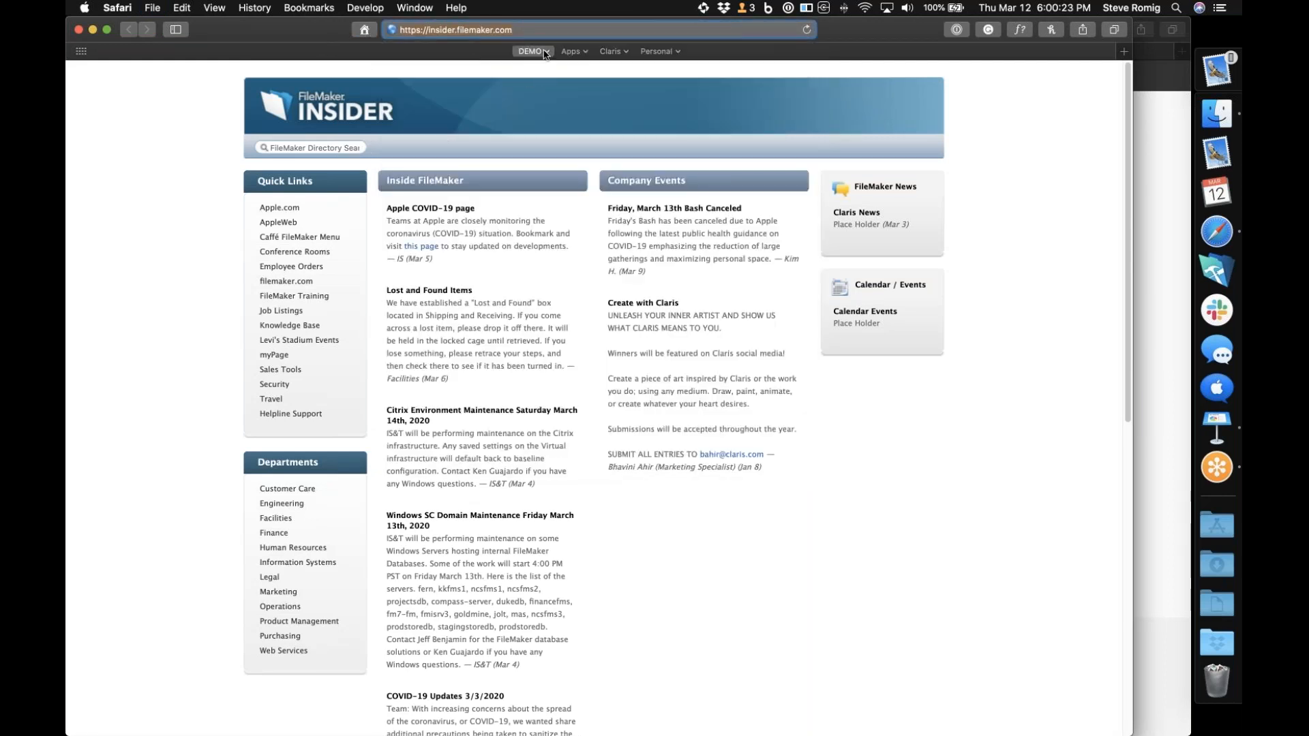
pyautogui.click(532, 51)
pyautogui.click(547, 84)
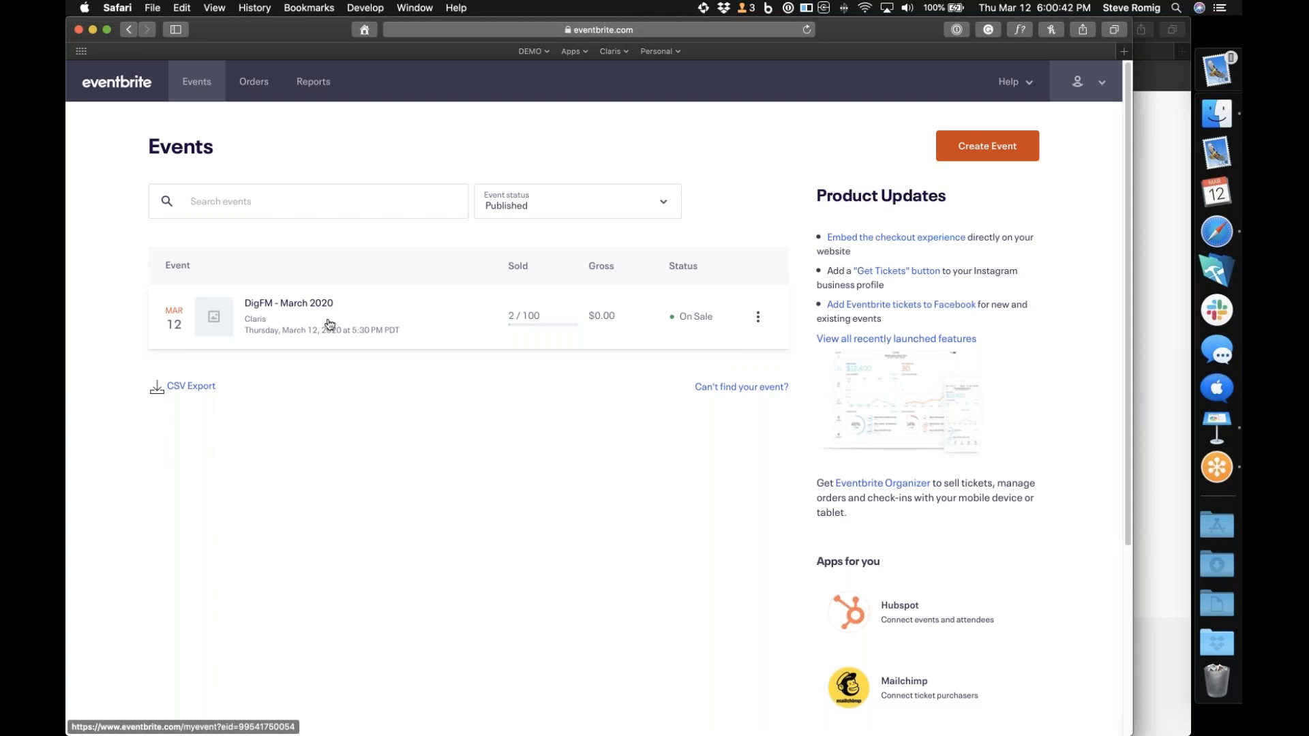
# Open the DigFM - March 2020 event for editing and save it again to trigger an event update
pyautogui.click(329, 326)
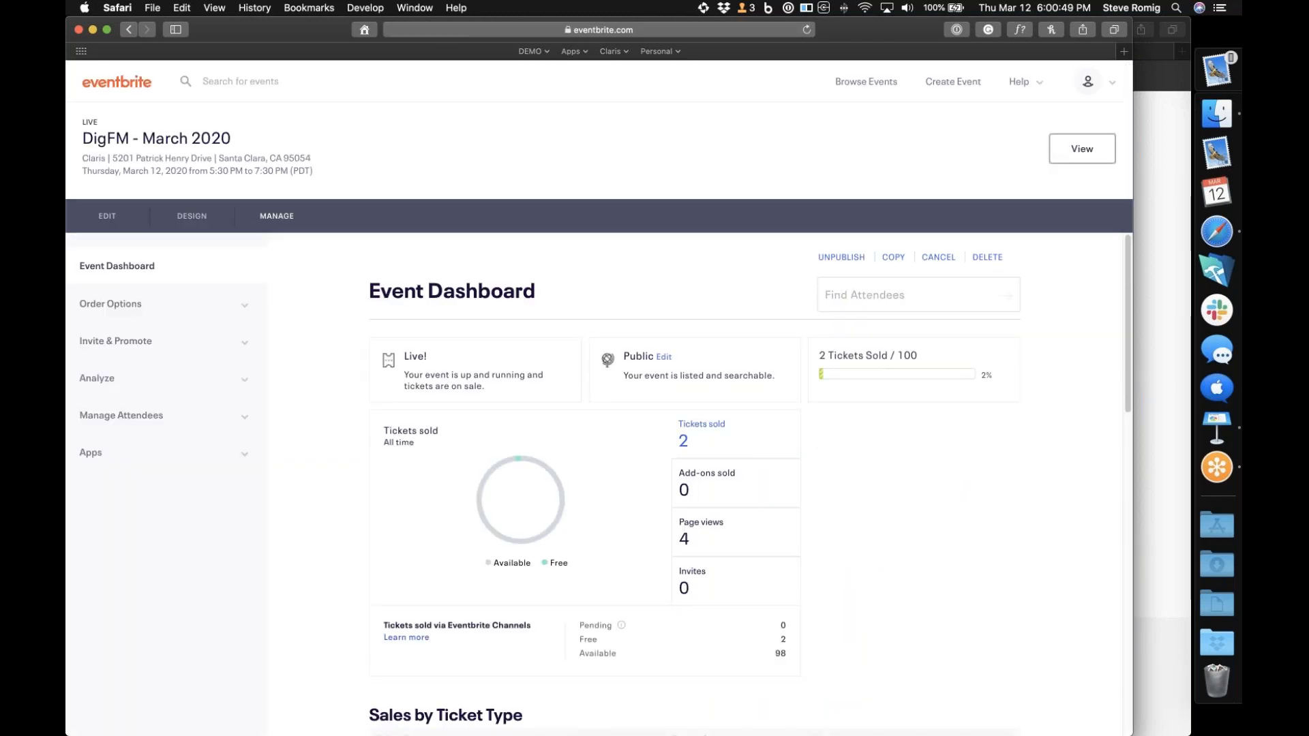
pyautogui.click(108, 217)
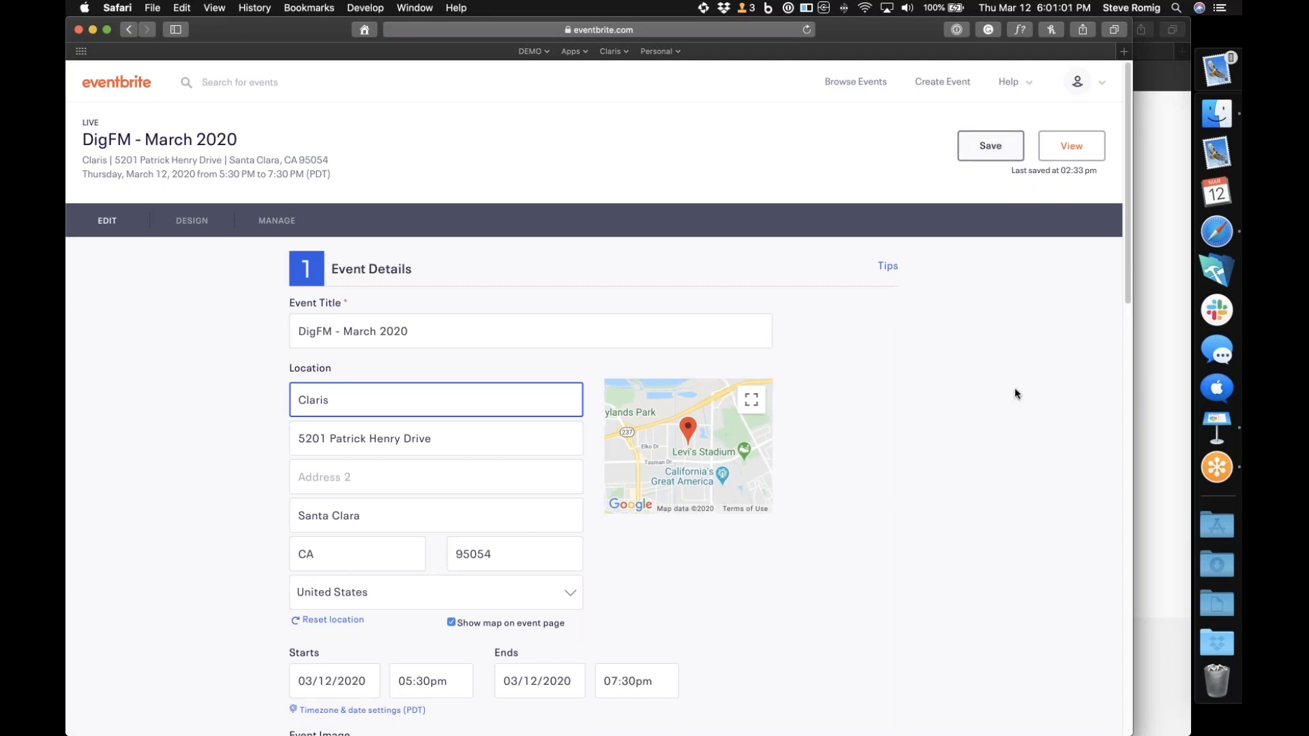
pyautogui.scroll(-15, 1015, 389)
pyautogui.click(844, 553)
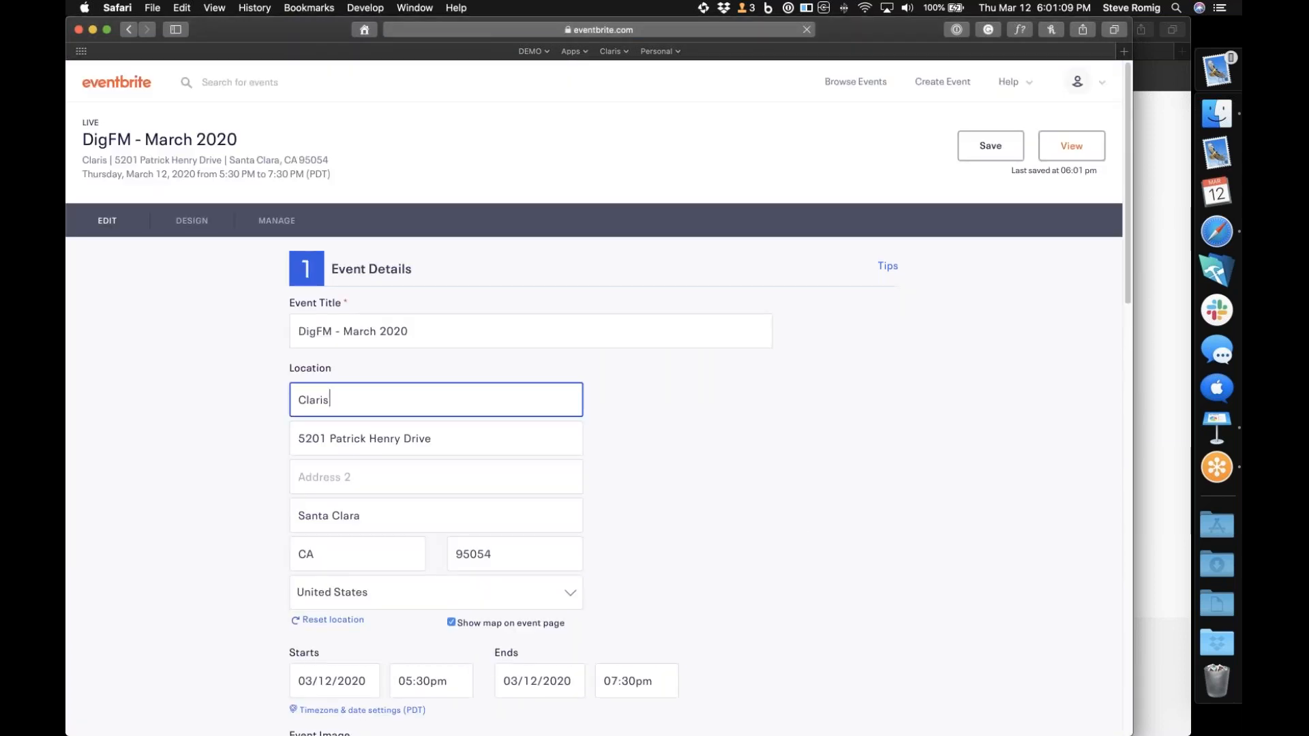
# Return to the Claris Connect window and save the Event updated trigger
pyautogui.click(1168, 344)
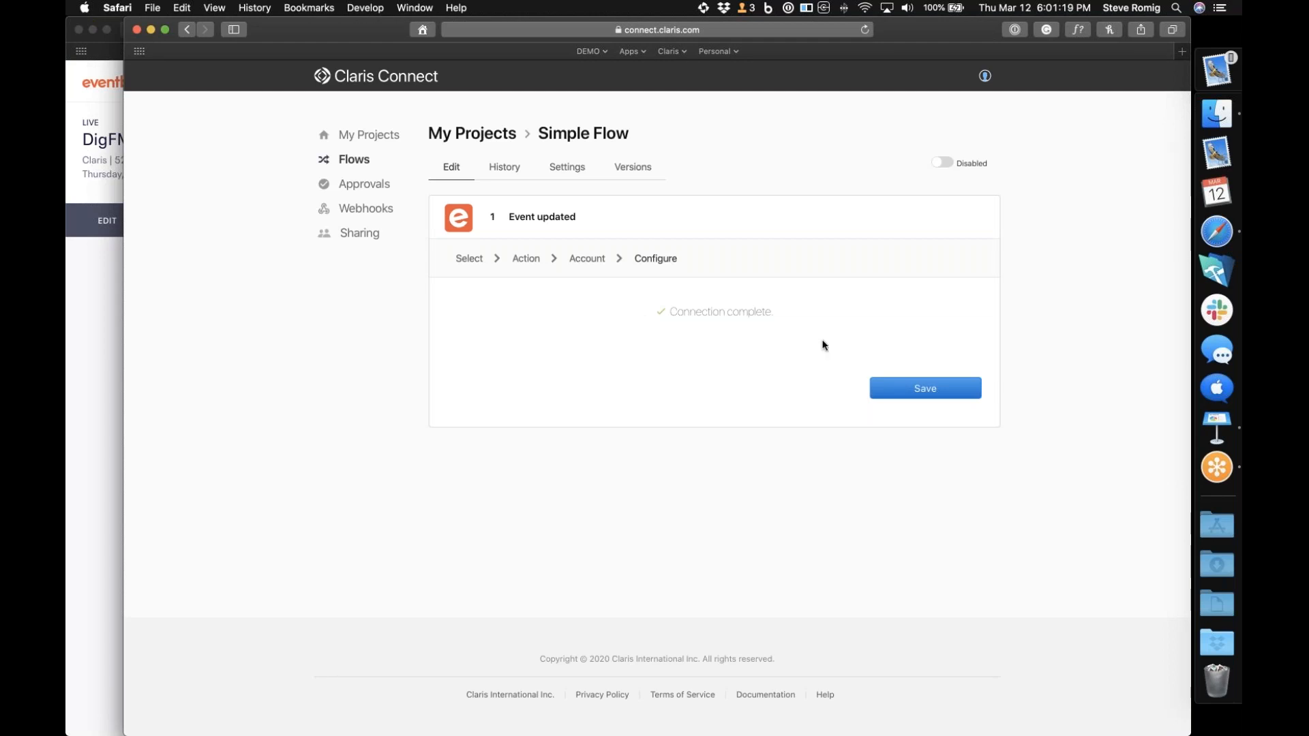
pyautogui.click(931, 389)
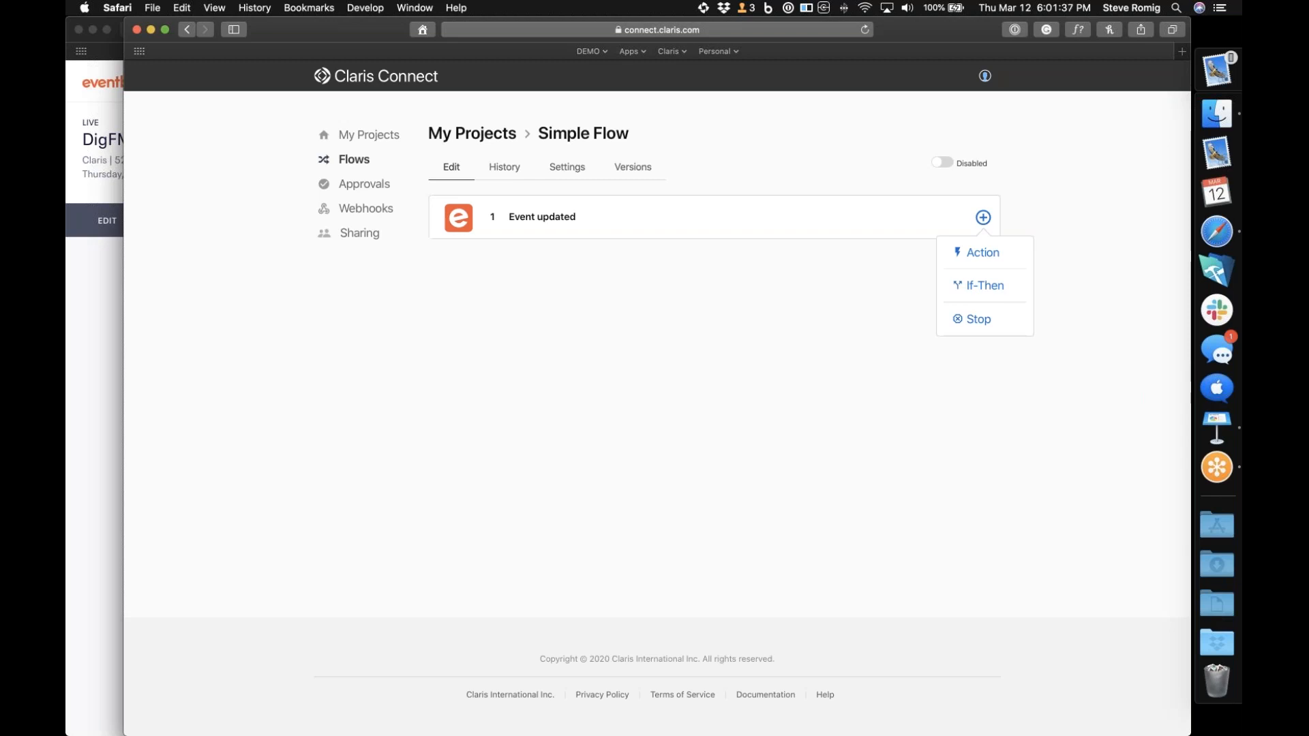
# Add a Slack Post Message action after the Event updated trigger and continue to its account stage
pyautogui.click(983, 217)
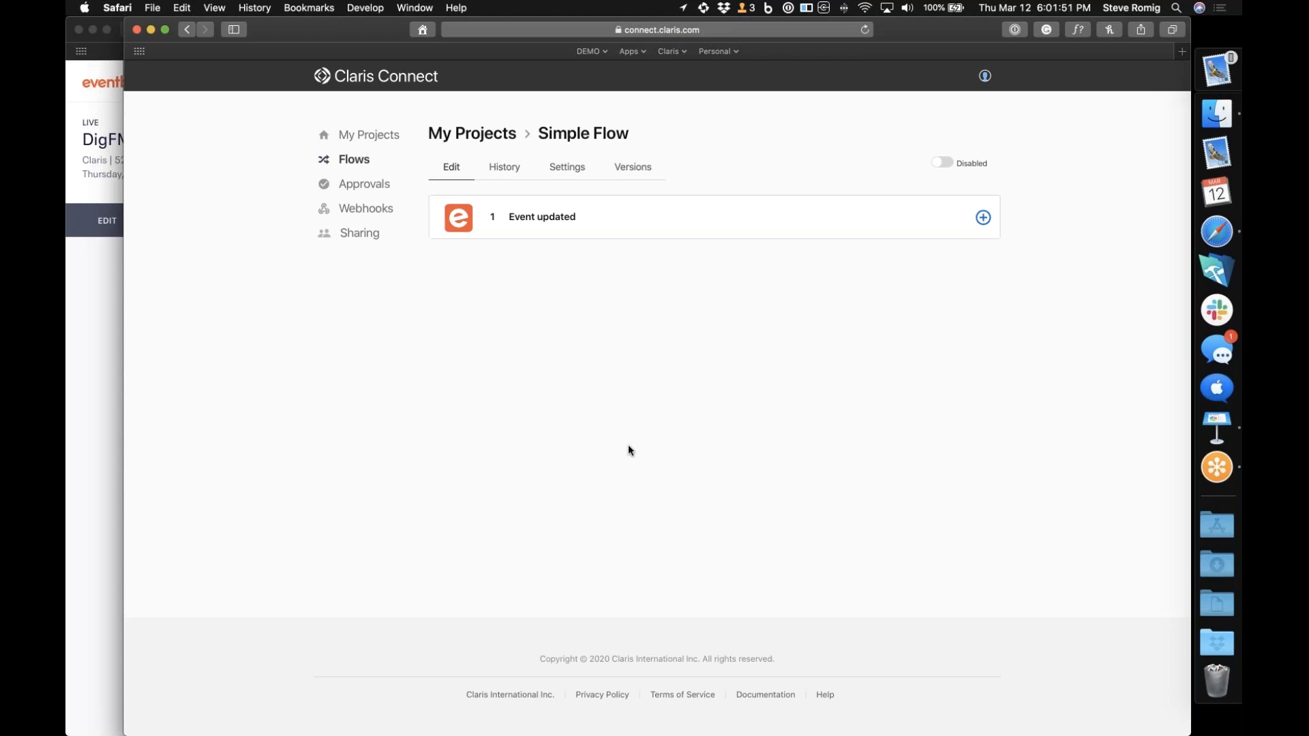
pyautogui.click(983, 219)
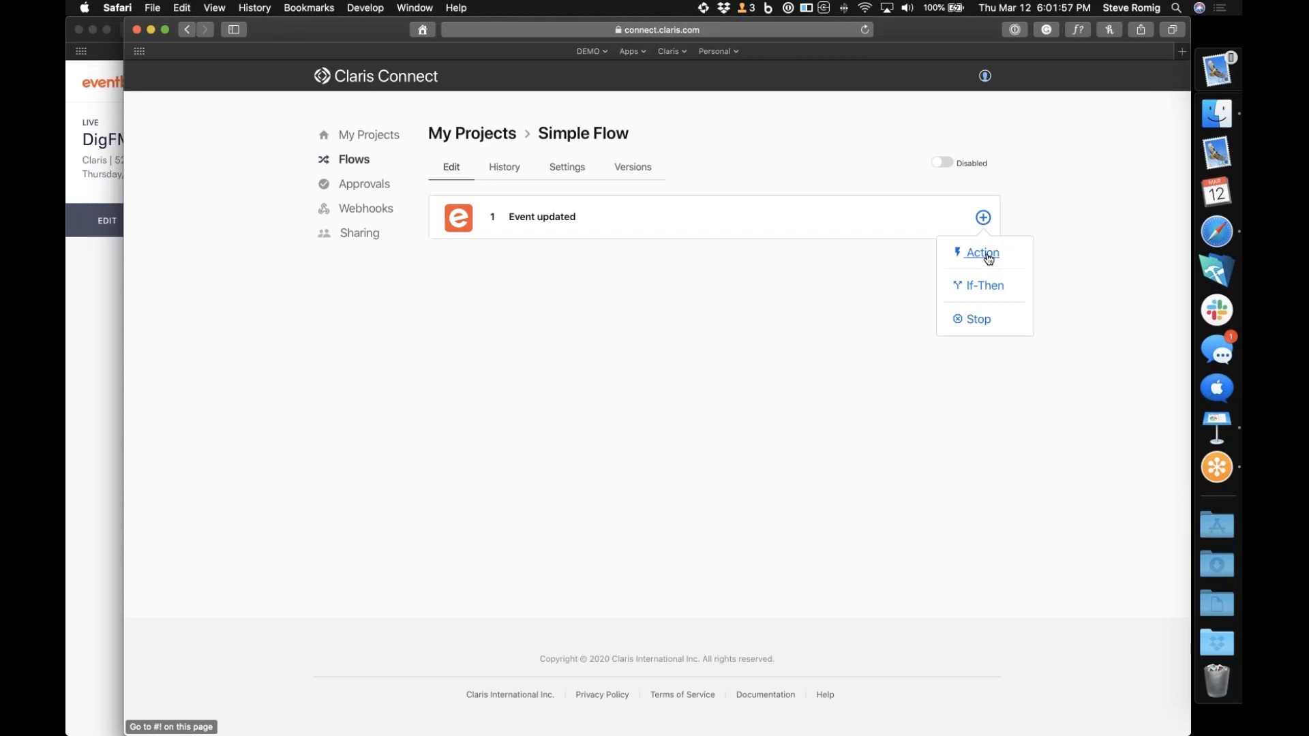
pyautogui.click(987, 253)
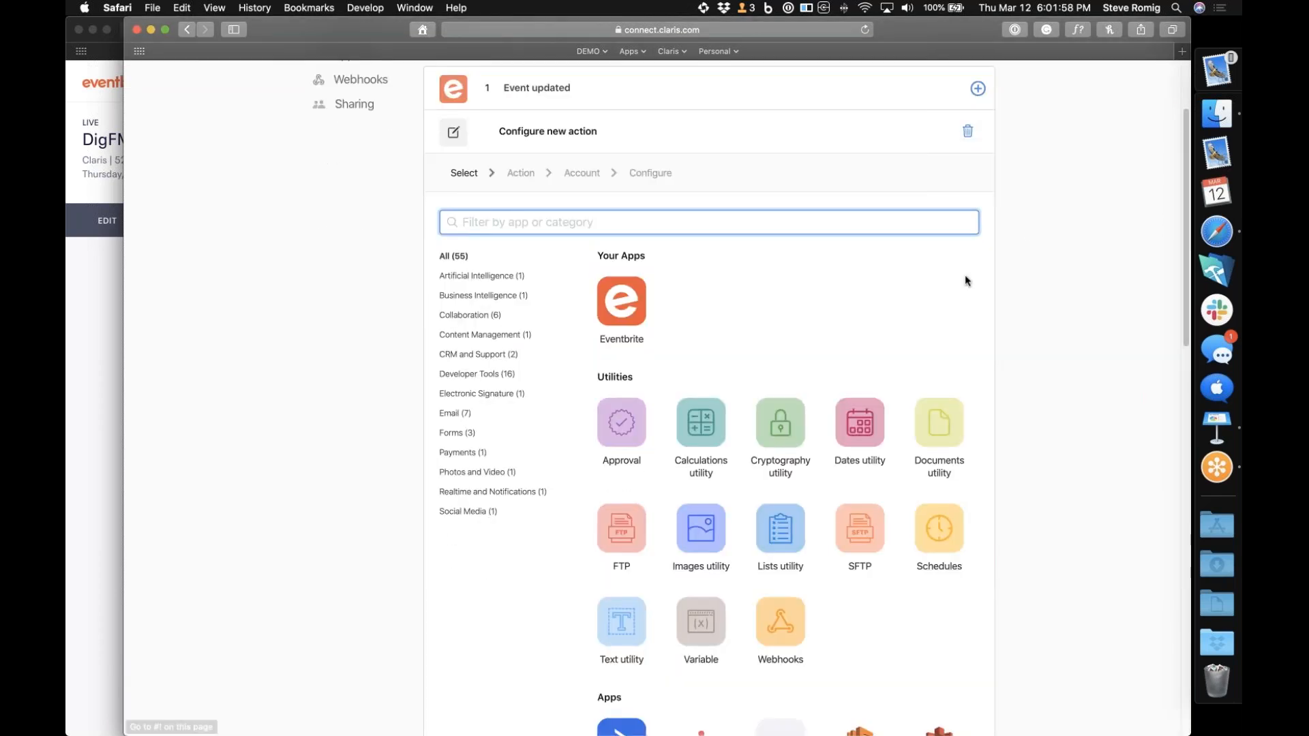
pyautogui.scroll(-9, 871, 352)
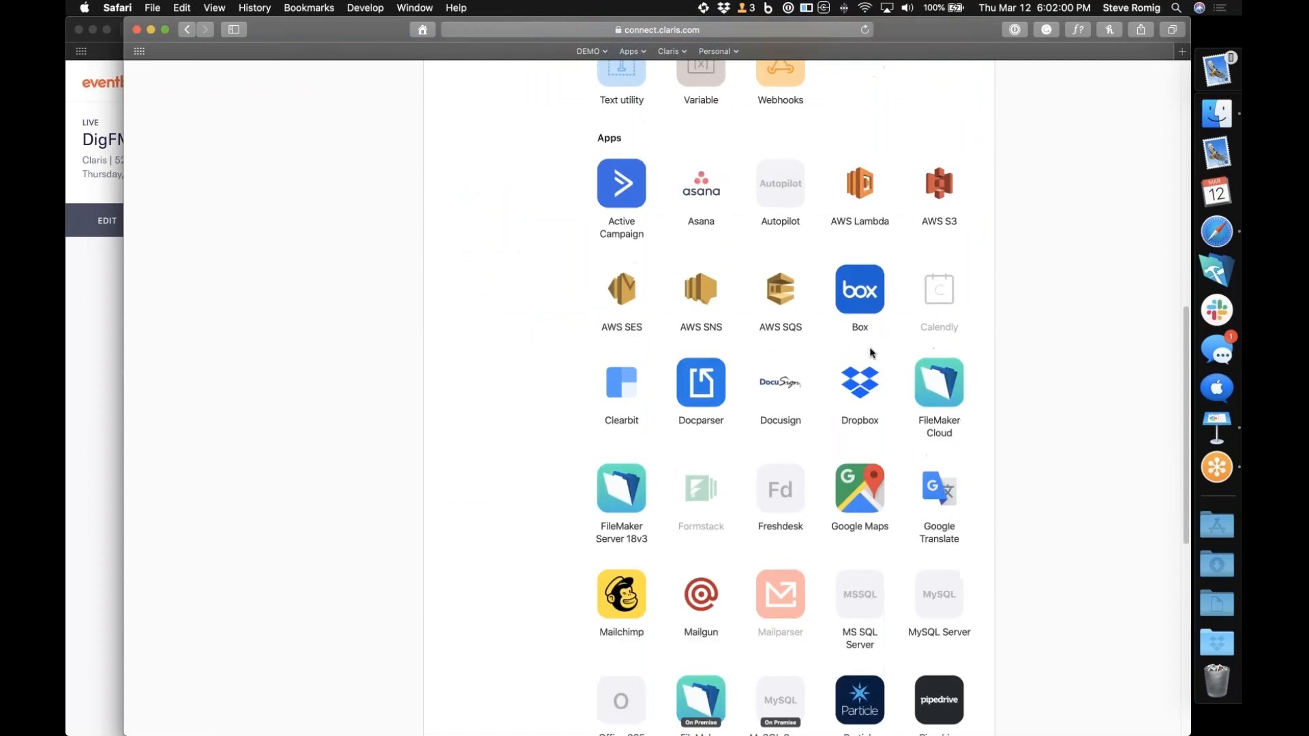
pyautogui.scroll(5, 872, 353)
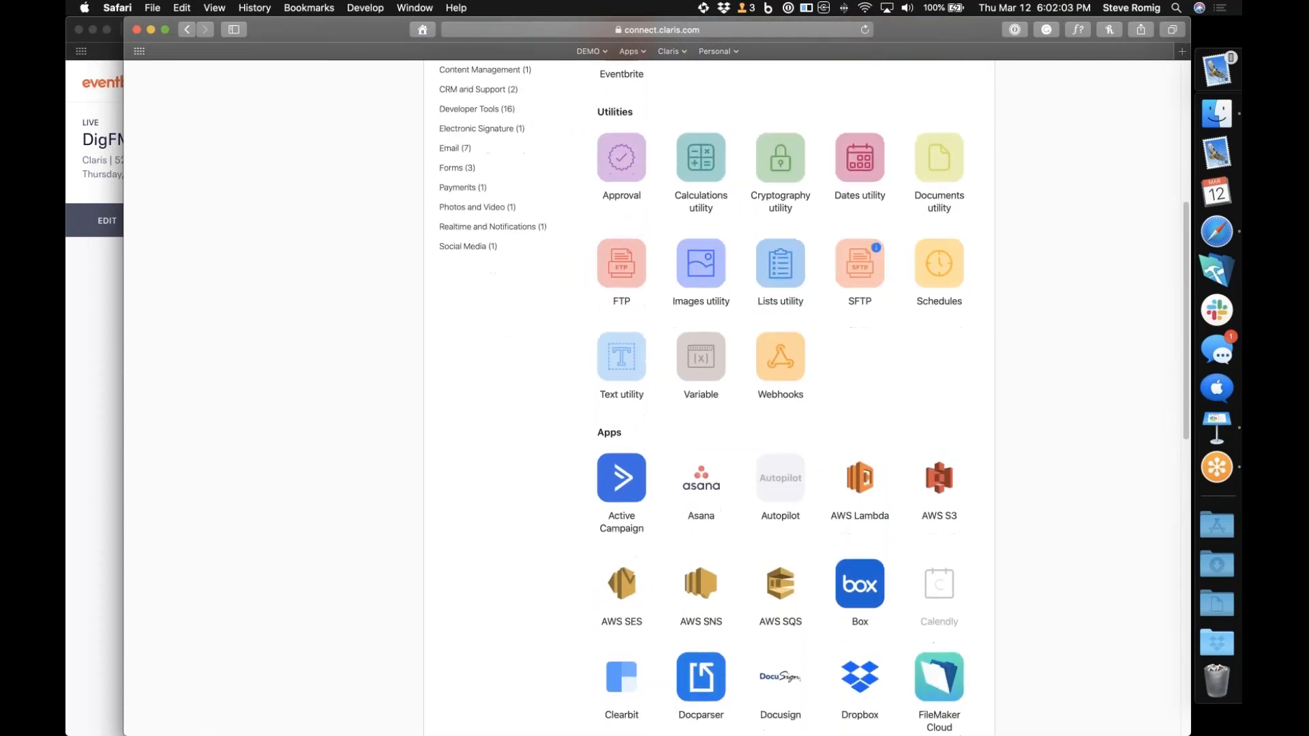
pyautogui.scroll(-7, 936, 194)
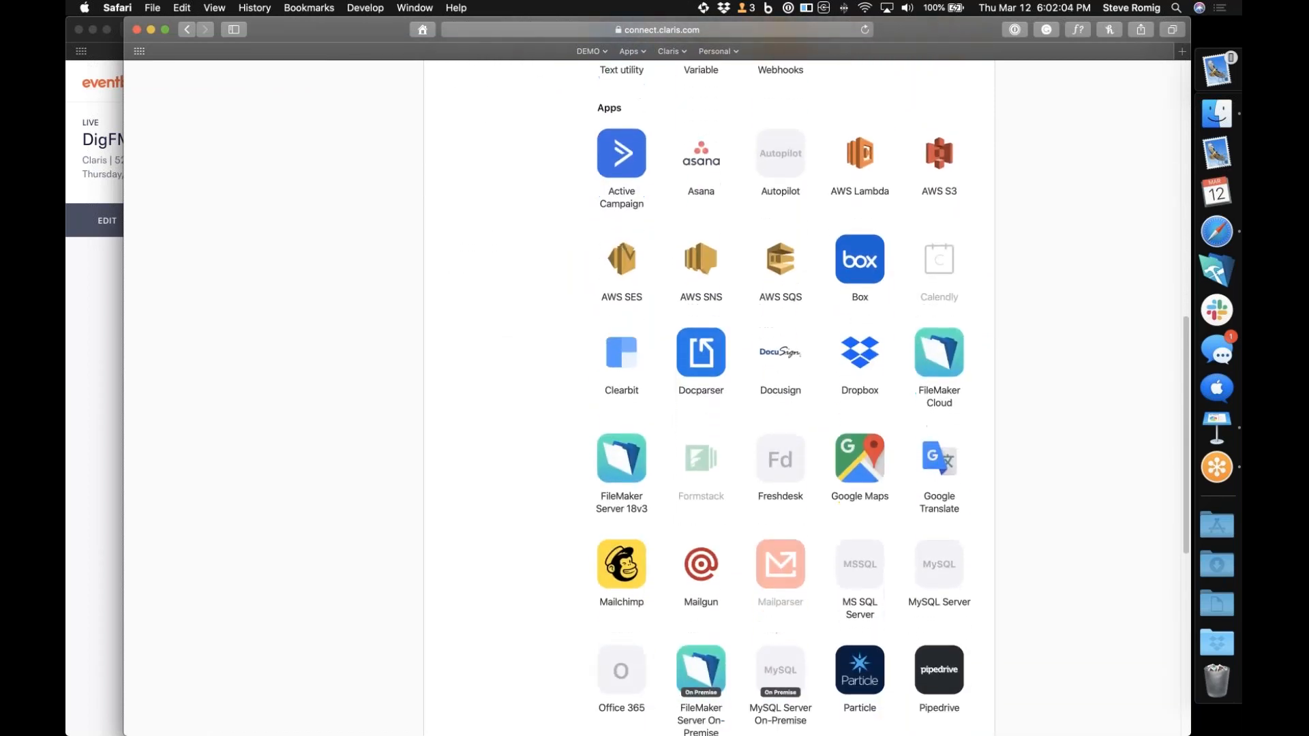
pyautogui.scroll(-1, 814, 537)
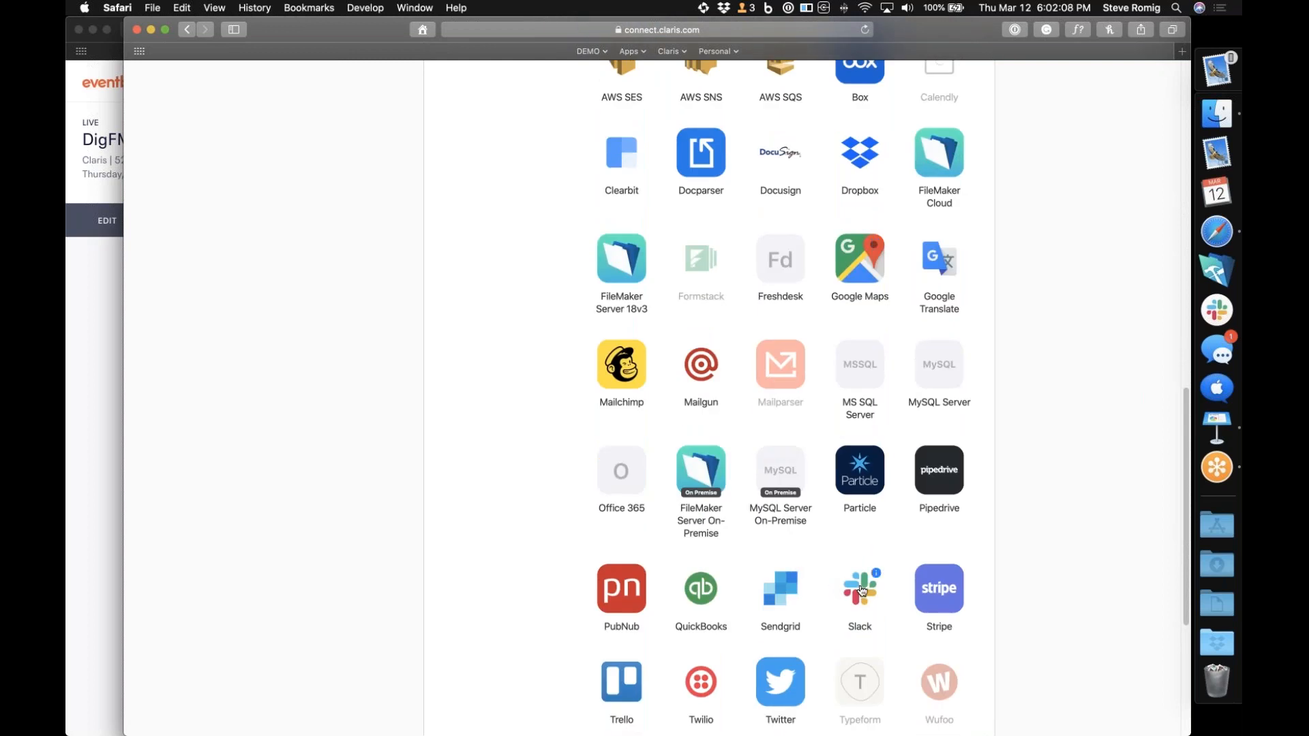
pyautogui.click(862, 590)
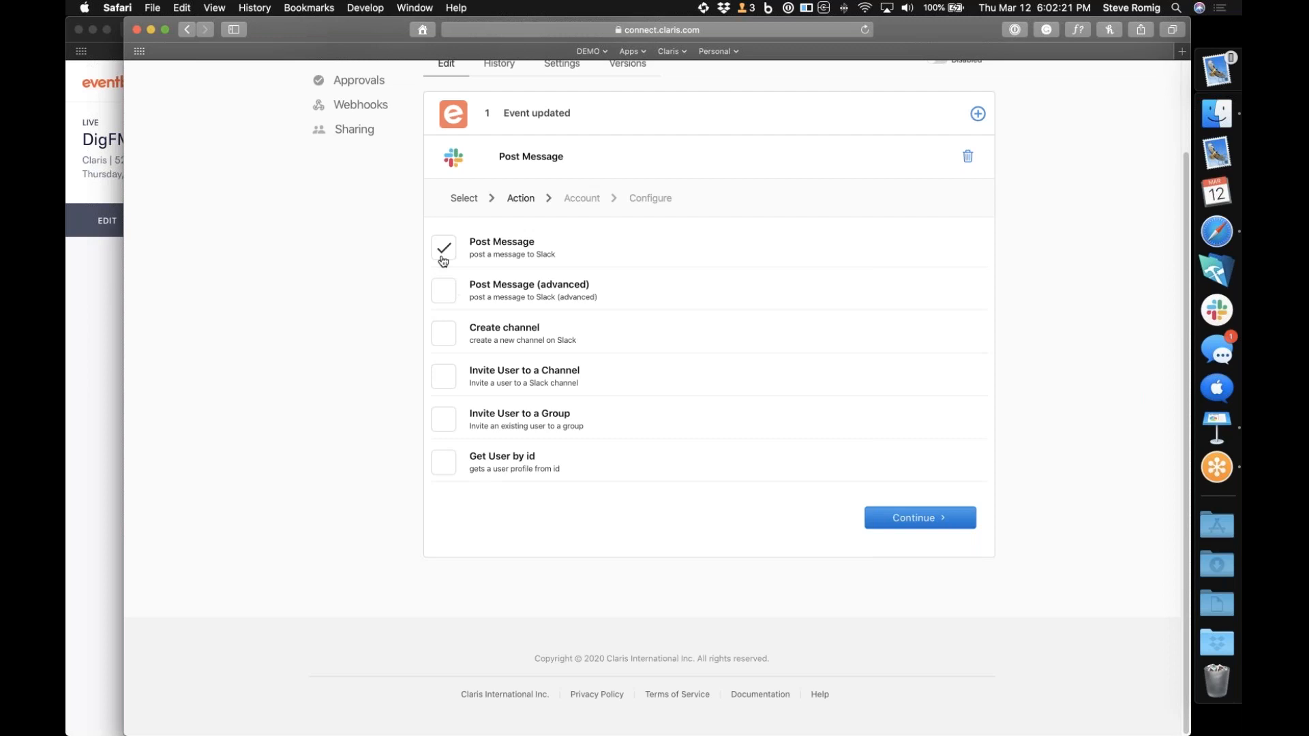
pyautogui.click(929, 519)
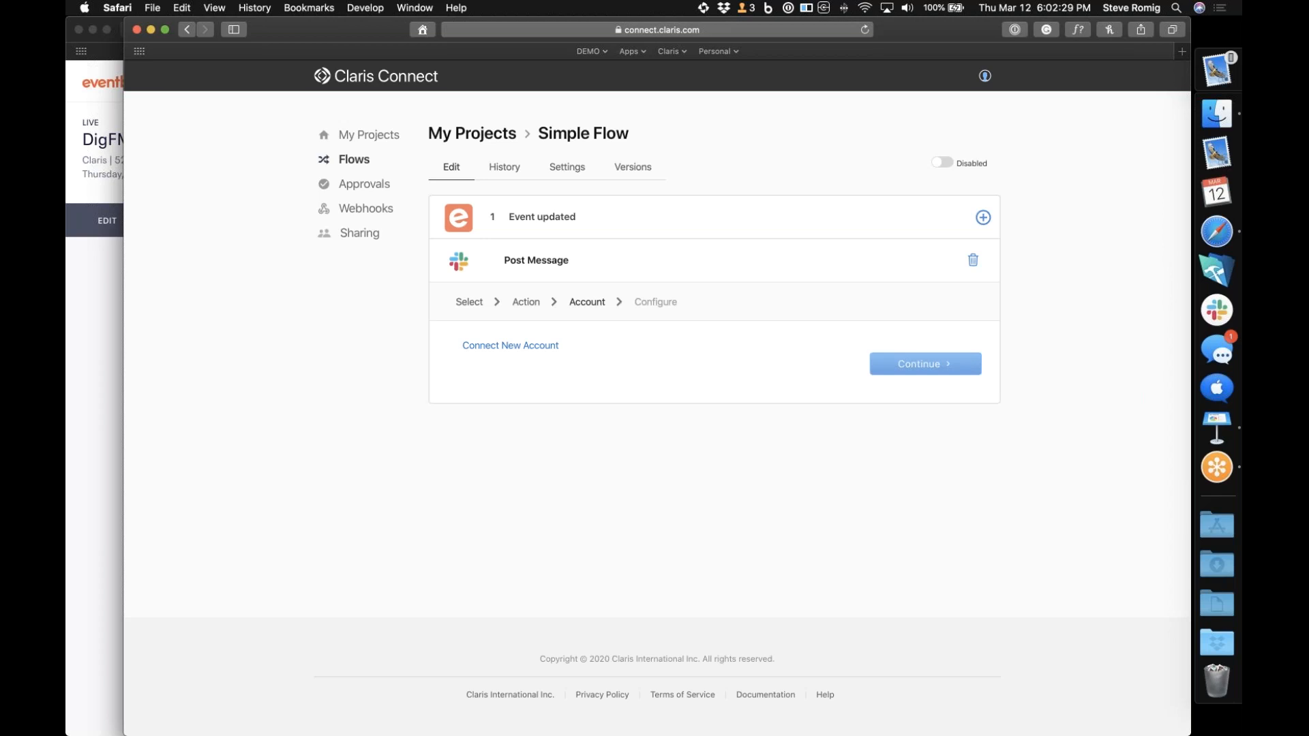
# Connect a new Slack account, allowing access to the ResortCasual workspace, and continue to the action's configuration
pyautogui.click(513, 349)
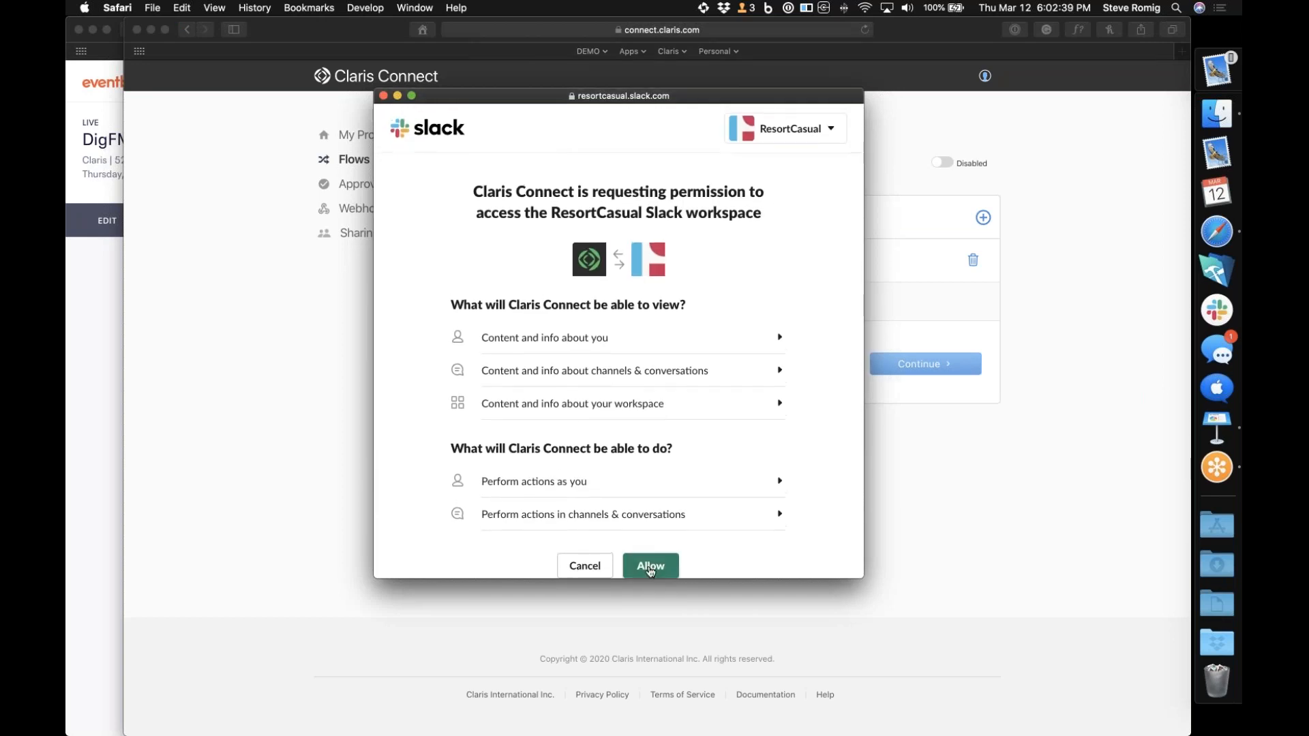
pyautogui.click(651, 567)
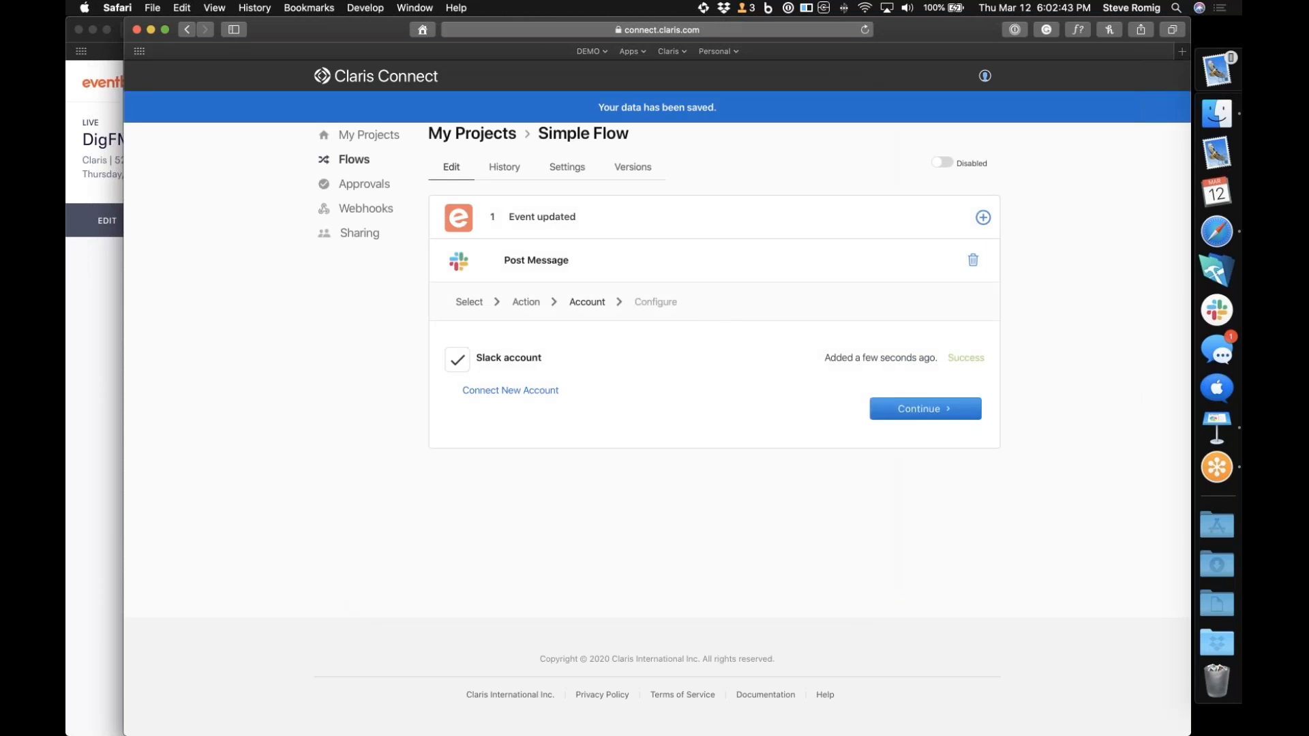
pyautogui.click(922, 416)
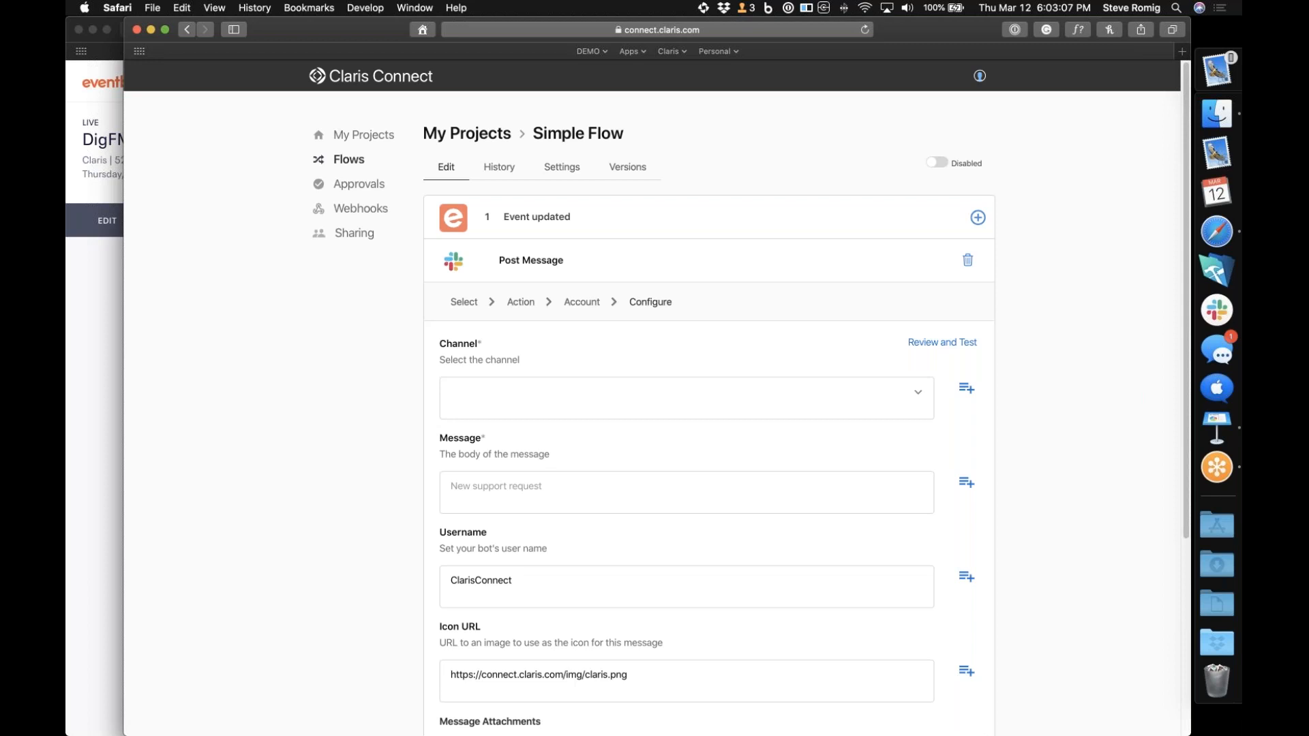
# Set the Slack channel to sample_slack_channel and the message body to "The event has been updated"
pyautogui.click(922, 395)
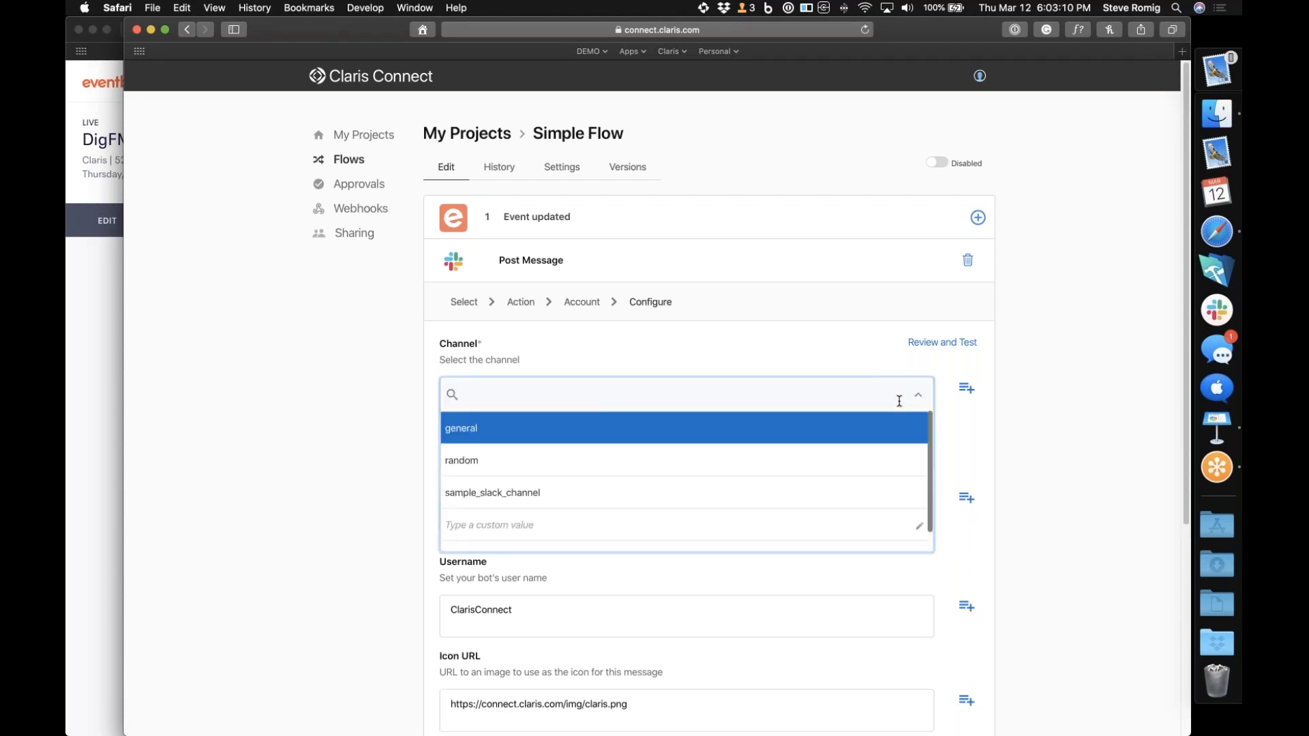
pyautogui.click(795, 498)
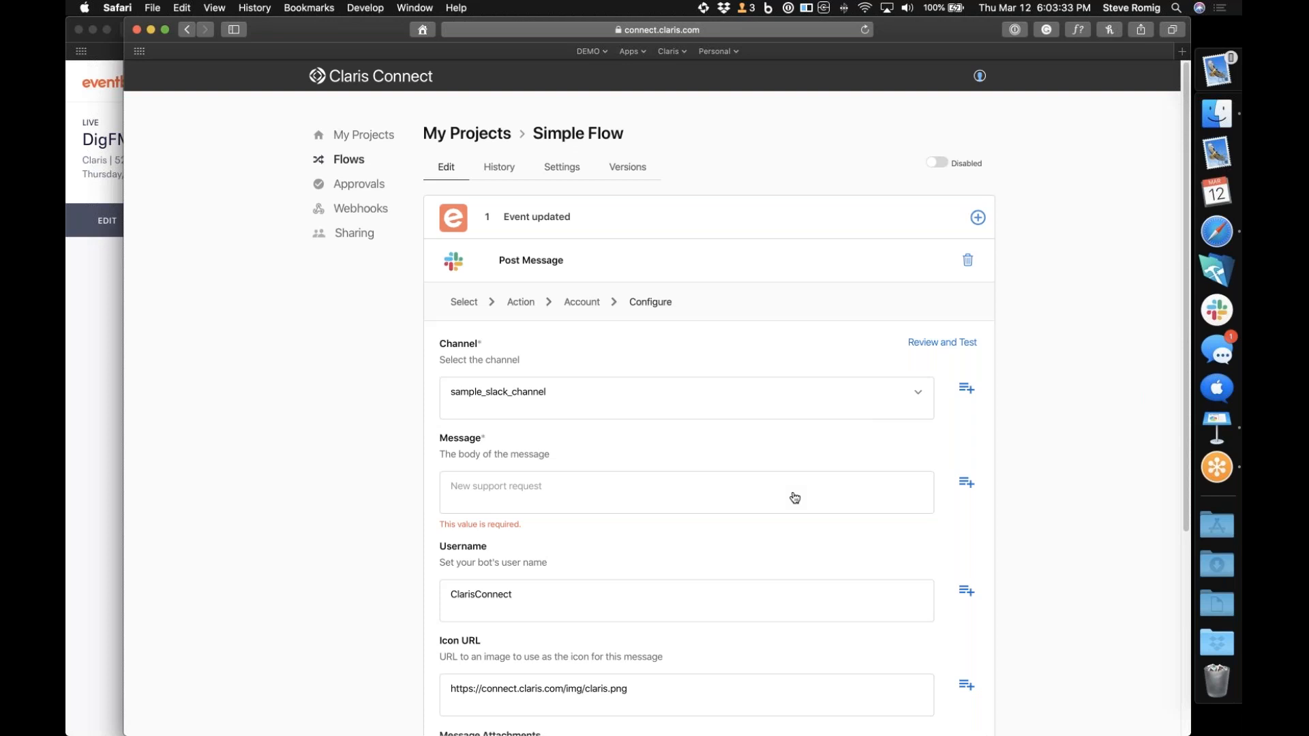
pyautogui.click(795, 499)
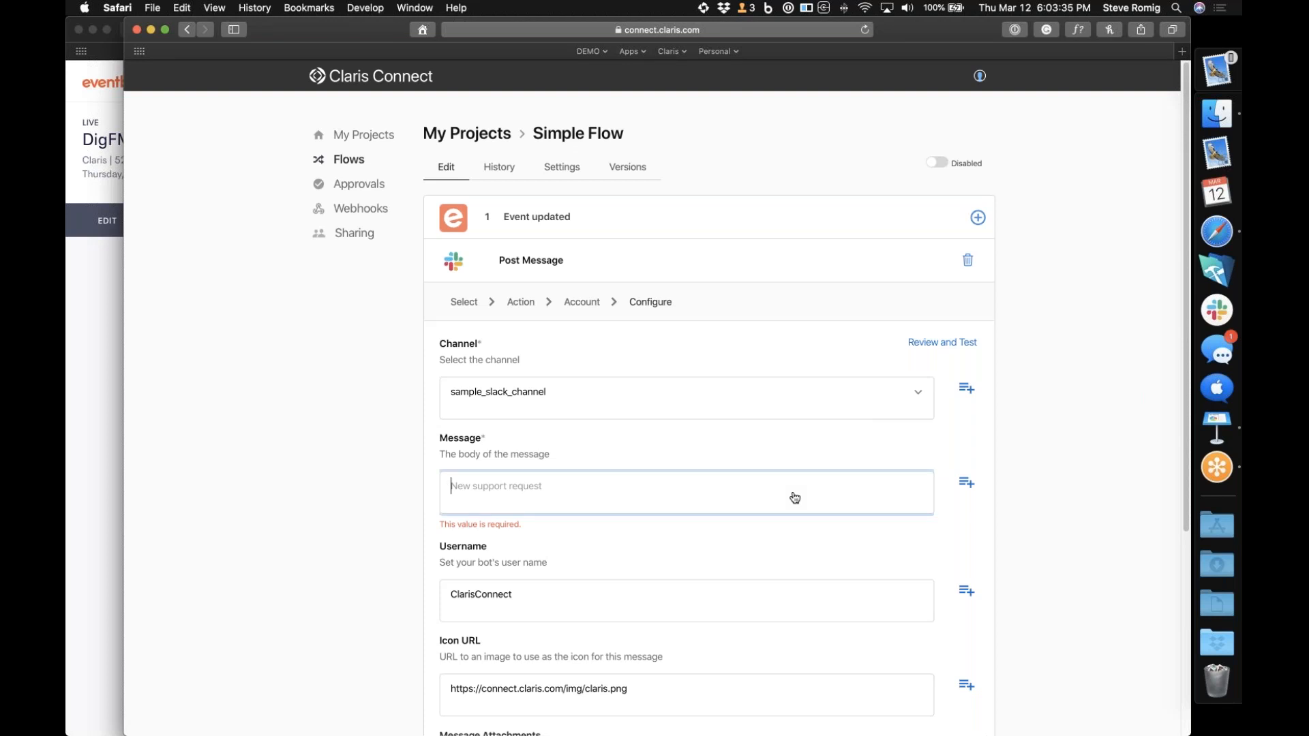
pyautogui.write('The event has been updated')
# Examine the data fields from the Eventbrite Event updated trigger that can be inserted into the Slack message
pyautogui.click(967, 484)
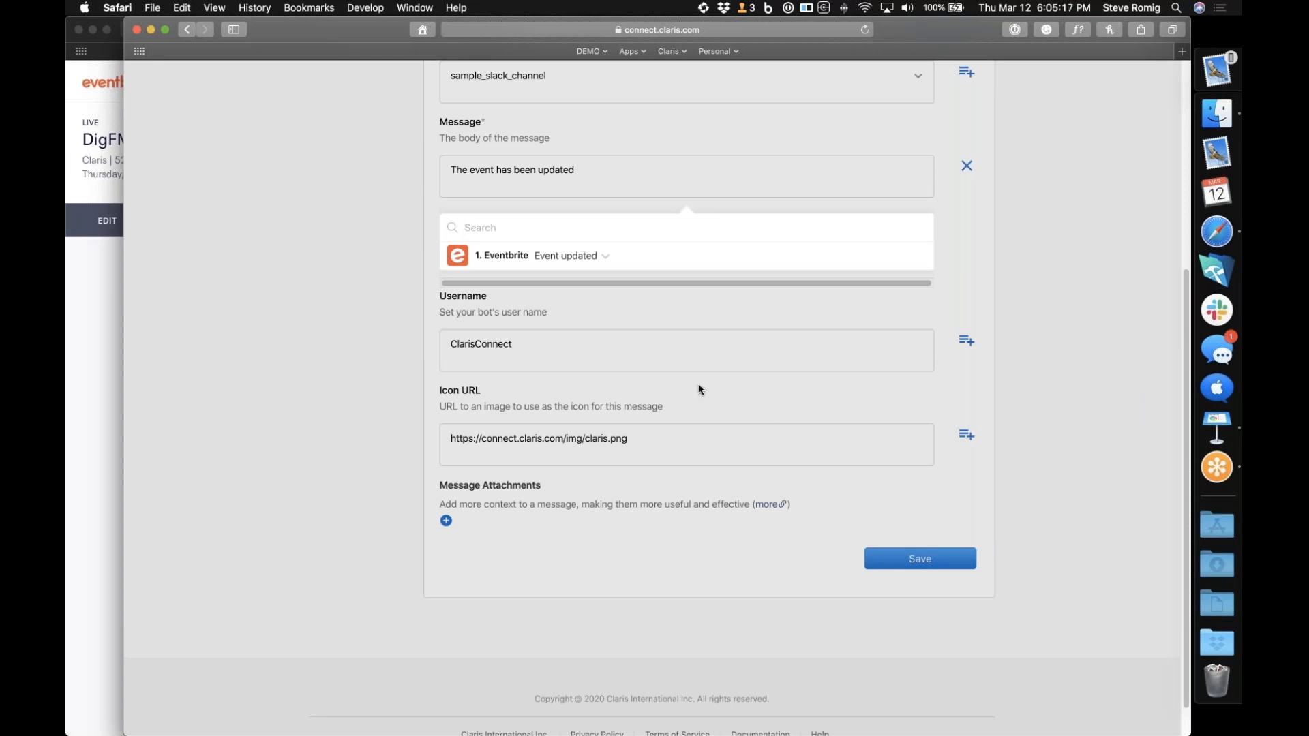
pyautogui.click(603, 257)
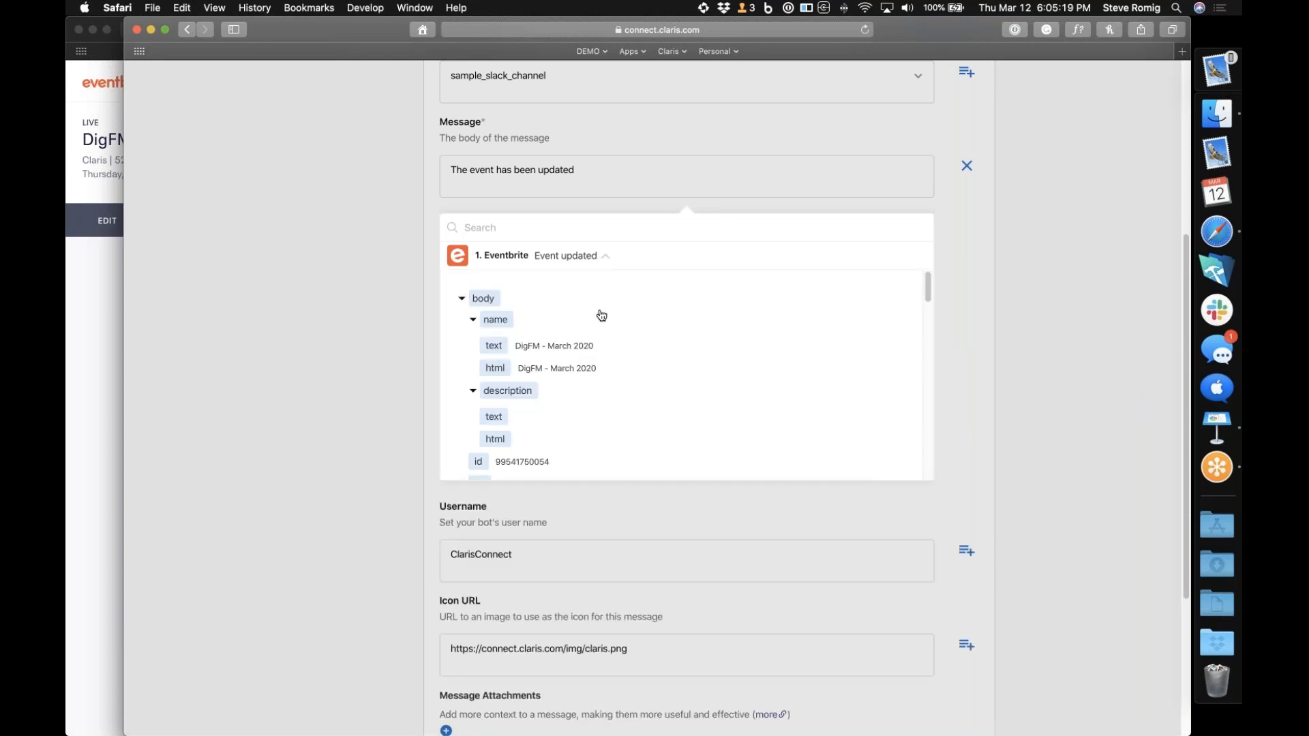
pyautogui.scroll(-3, 601, 315)
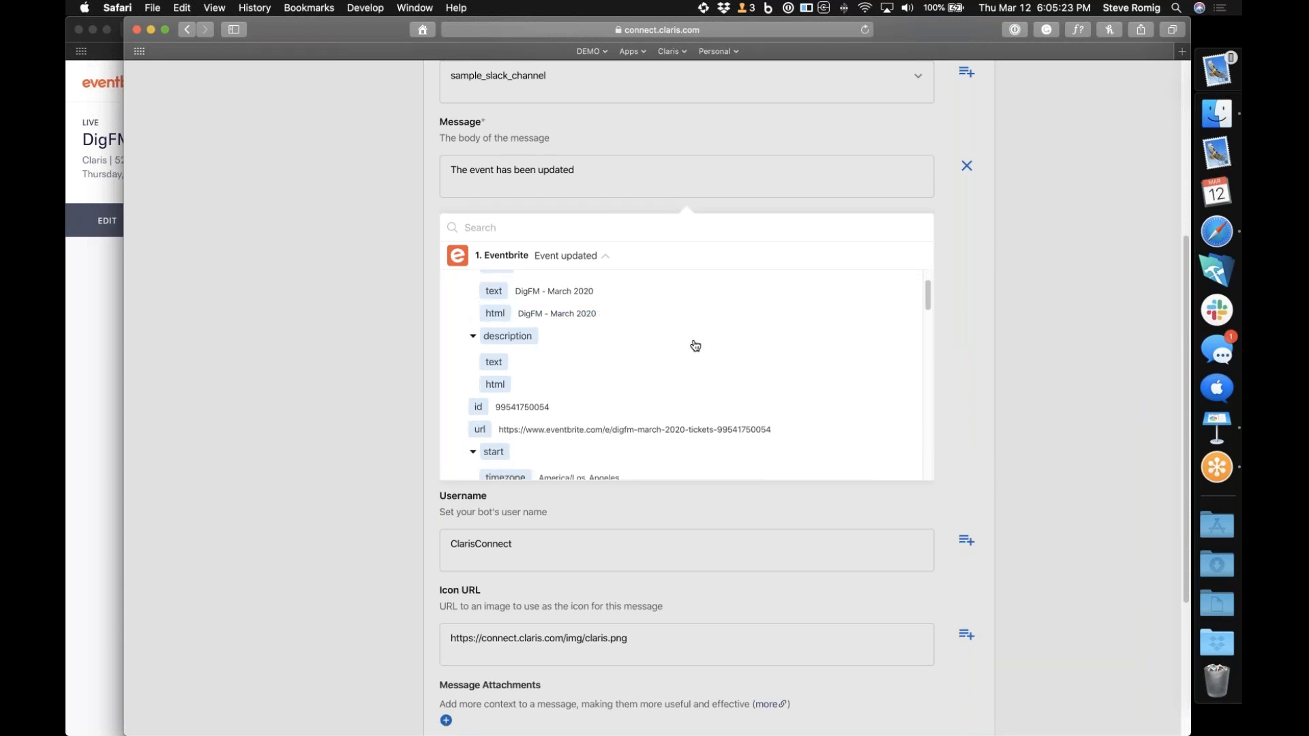
pyautogui.scroll(-10, 696, 346)
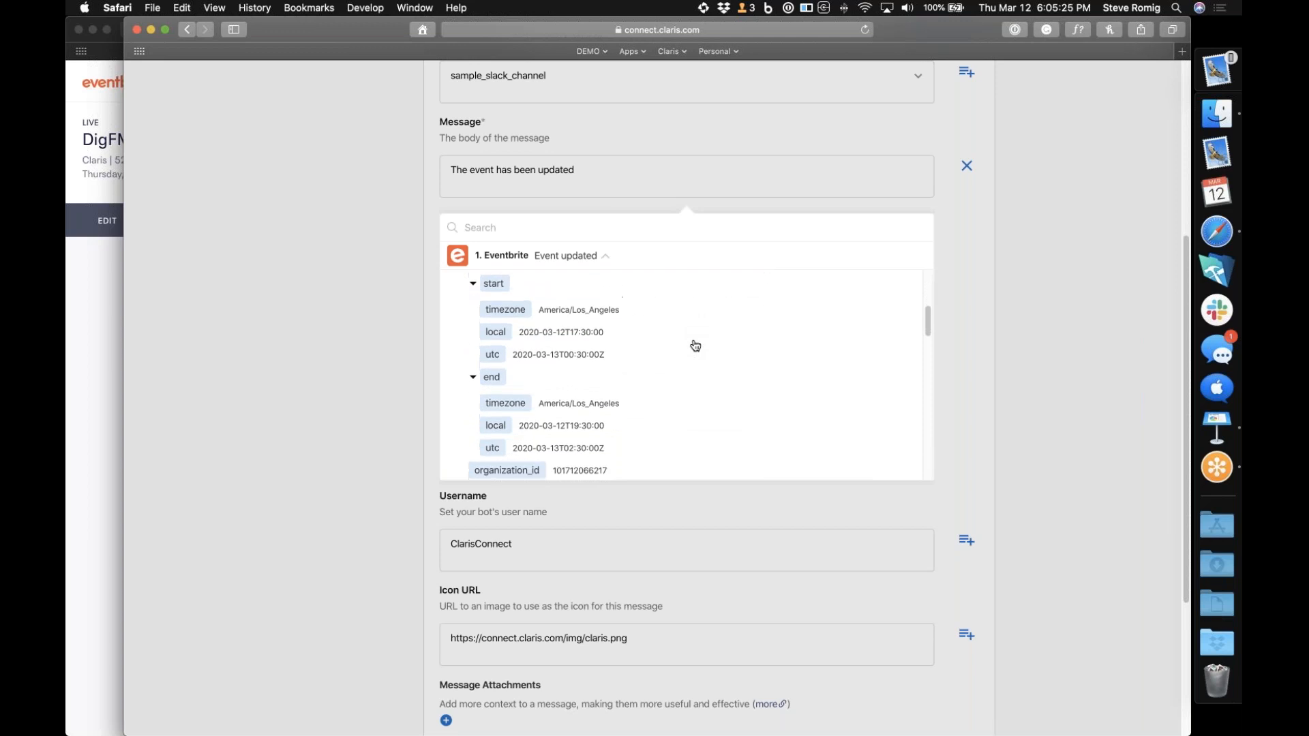
pyautogui.scroll(-7, 695, 346)
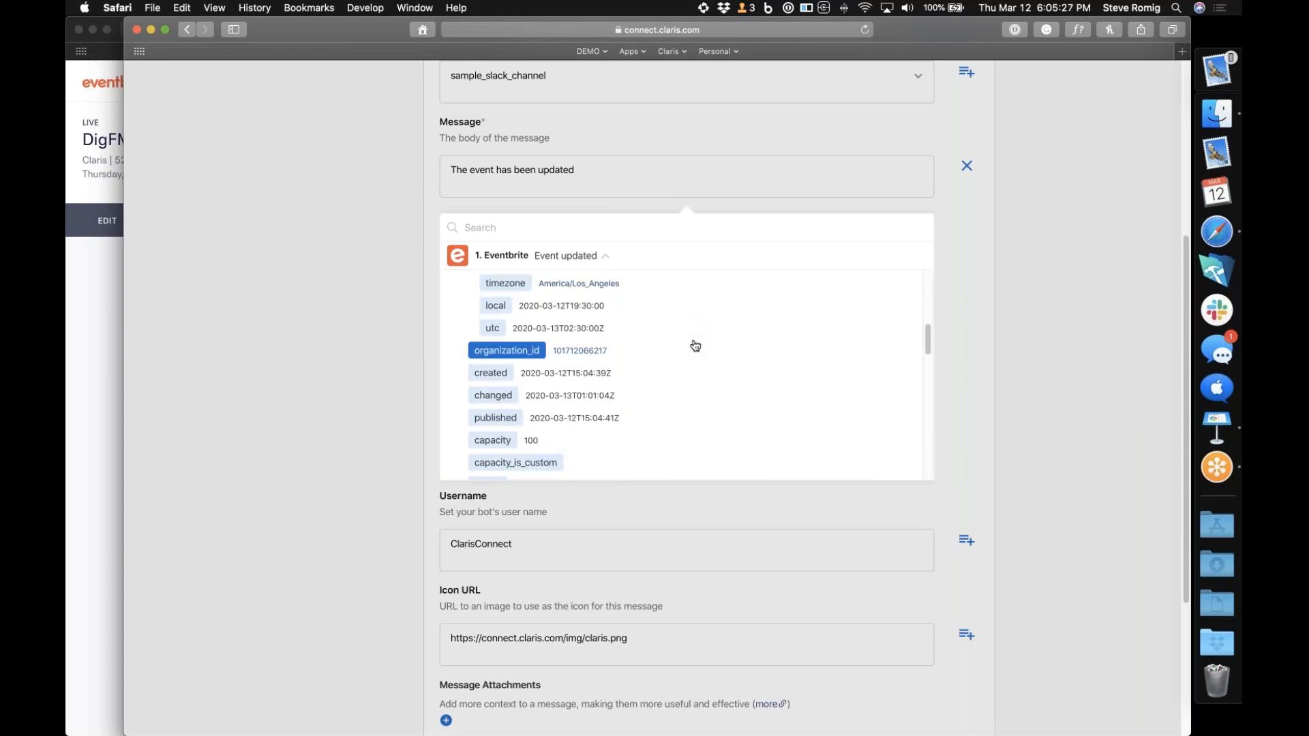
pyautogui.scroll(-4, 695, 346)
pyautogui.scroll(11, 696, 345)
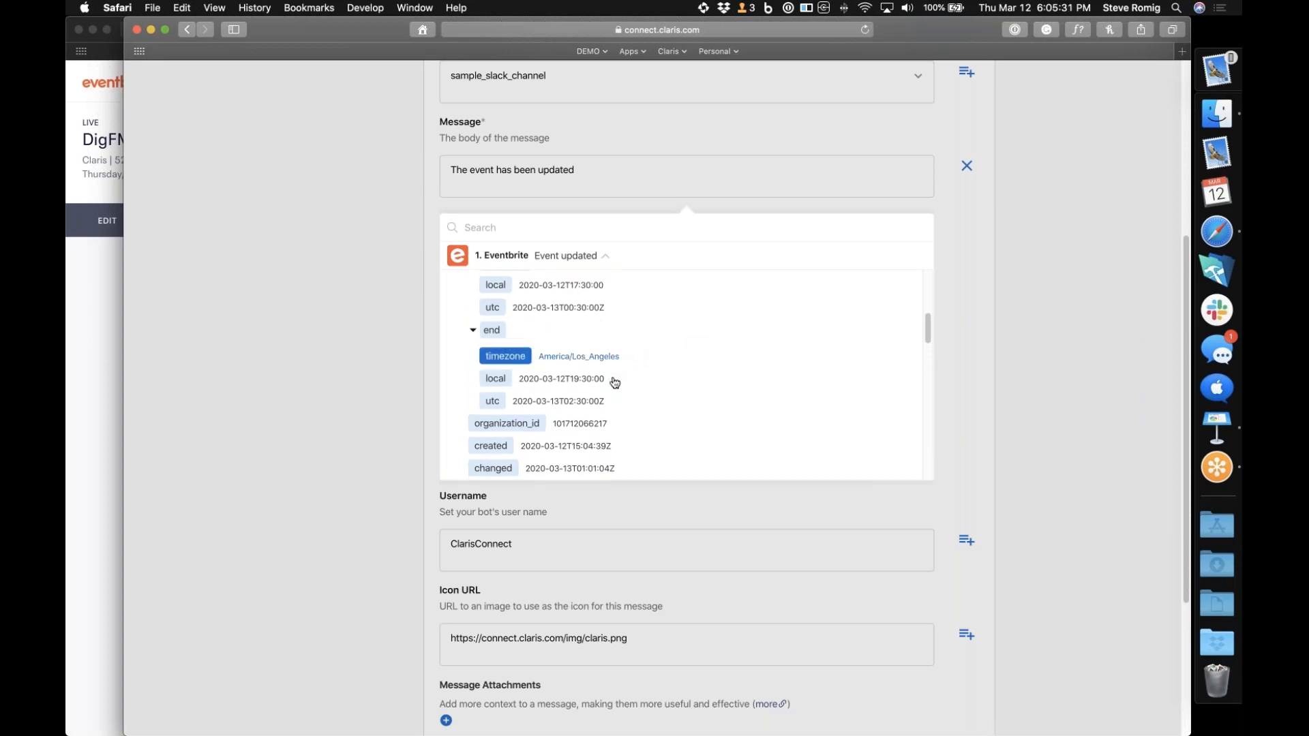
pyautogui.scroll(-3, 622, 403)
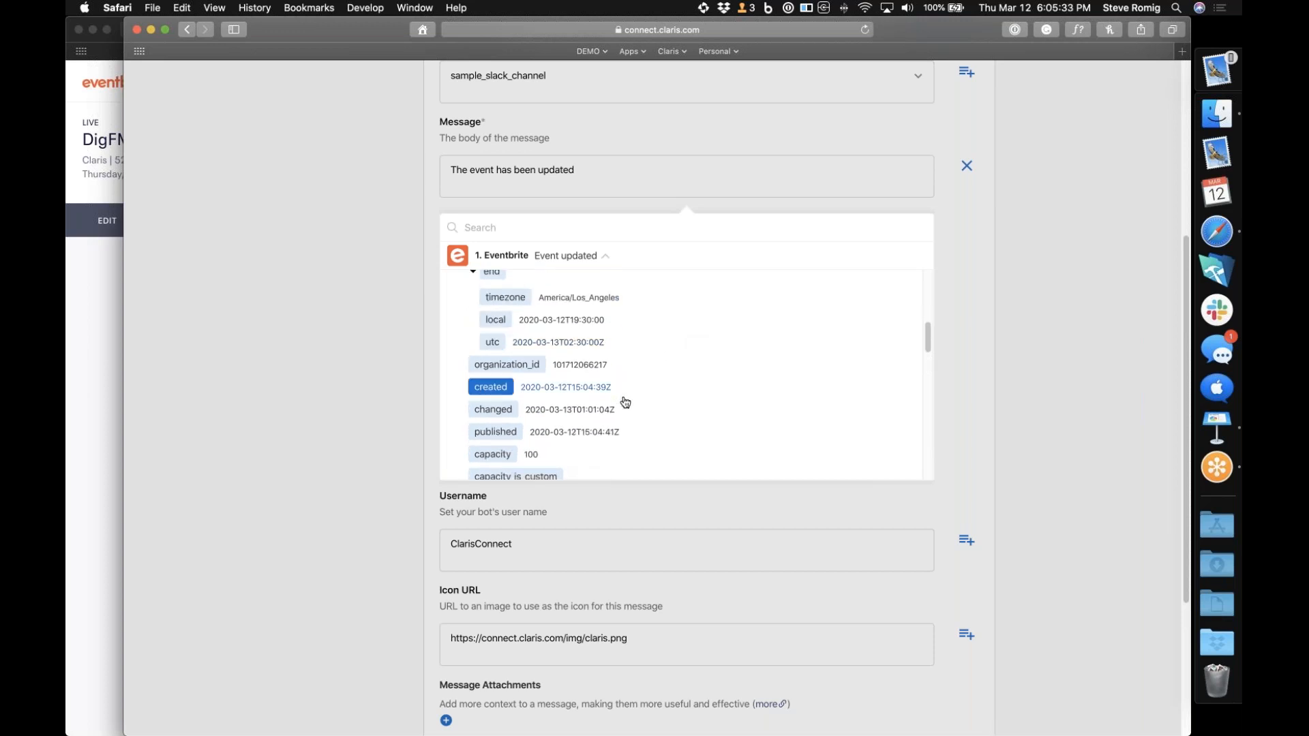
pyautogui.scroll(-11, 625, 402)
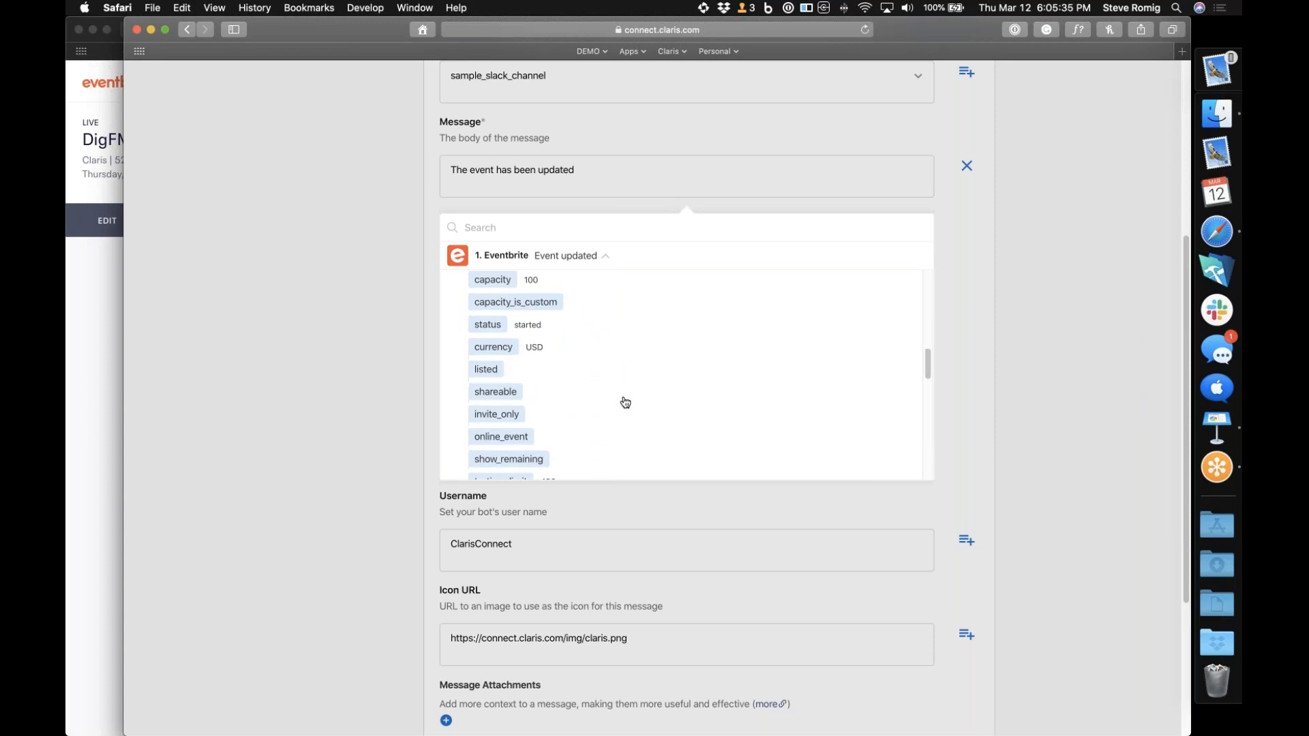
pyautogui.scroll(-15, 625, 403)
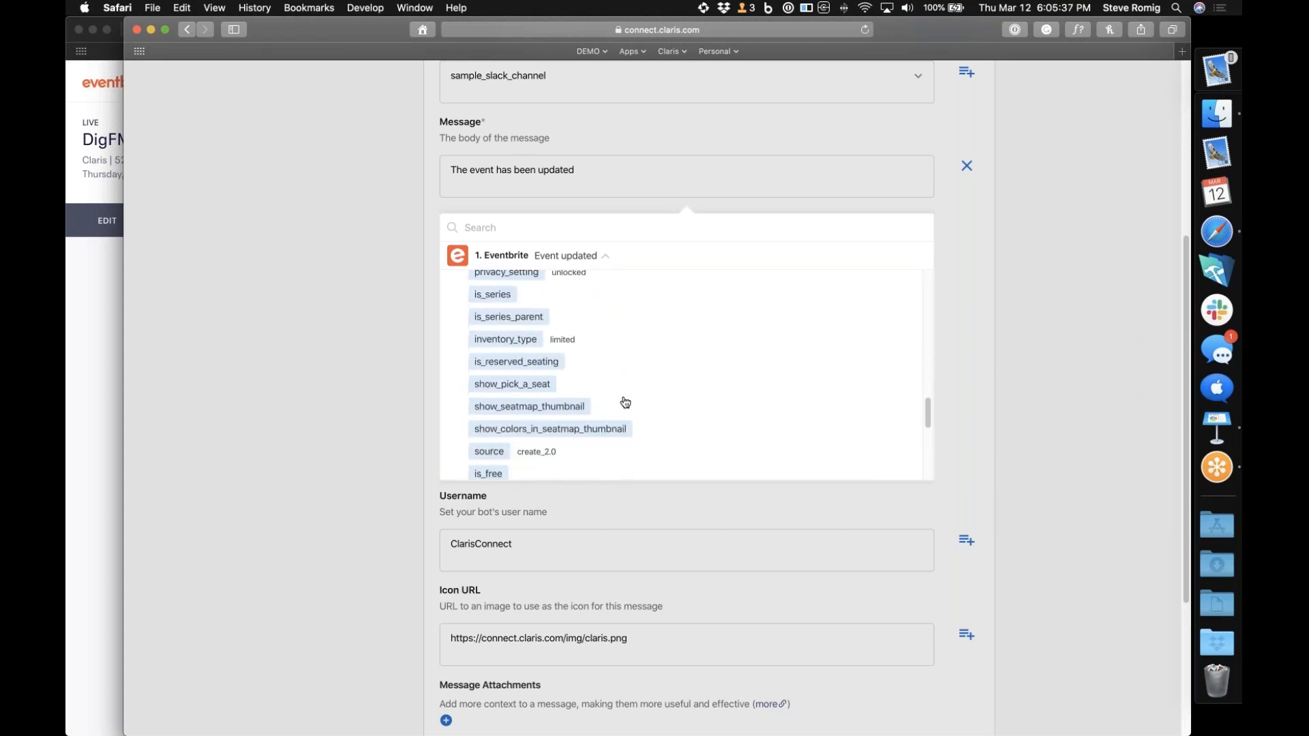
pyautogui.scroll(-11, 625, 402)
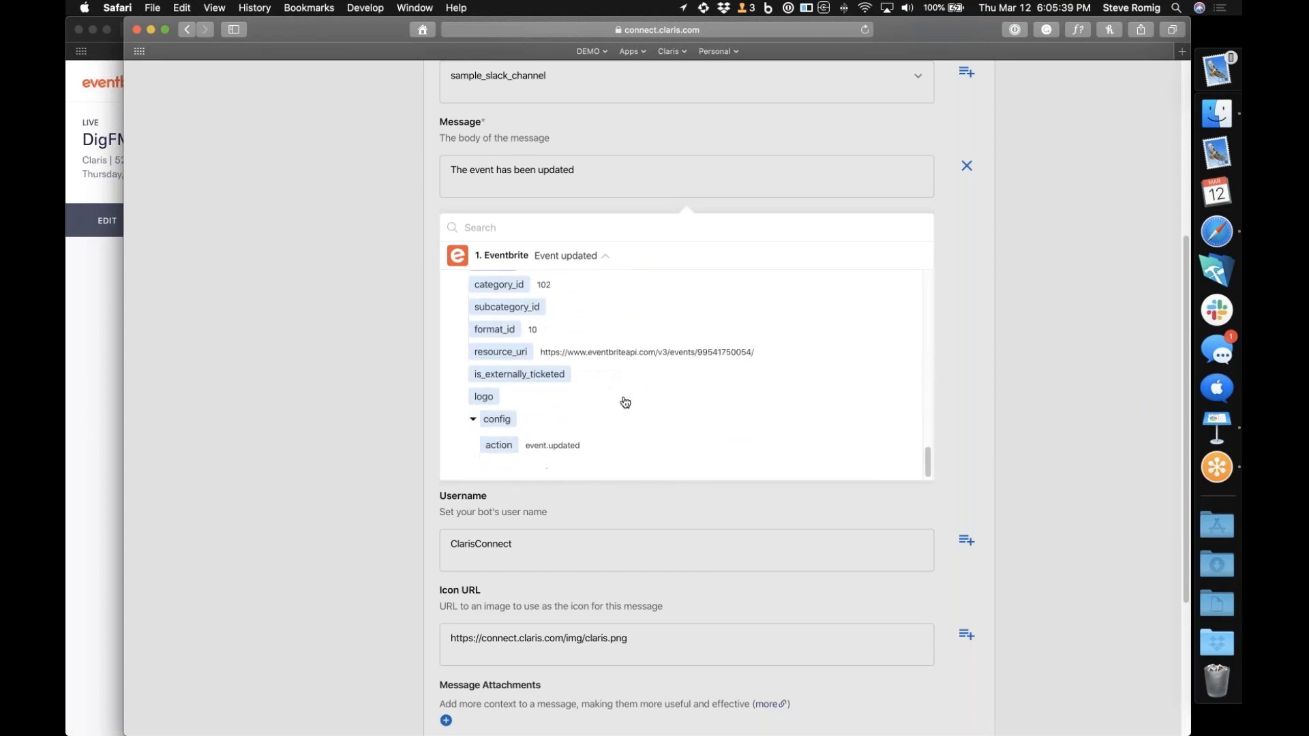
# Close the field picker and reword the Slack message body to "The following event has been updated:"
pyautogui.scroll(20, 625, 402)
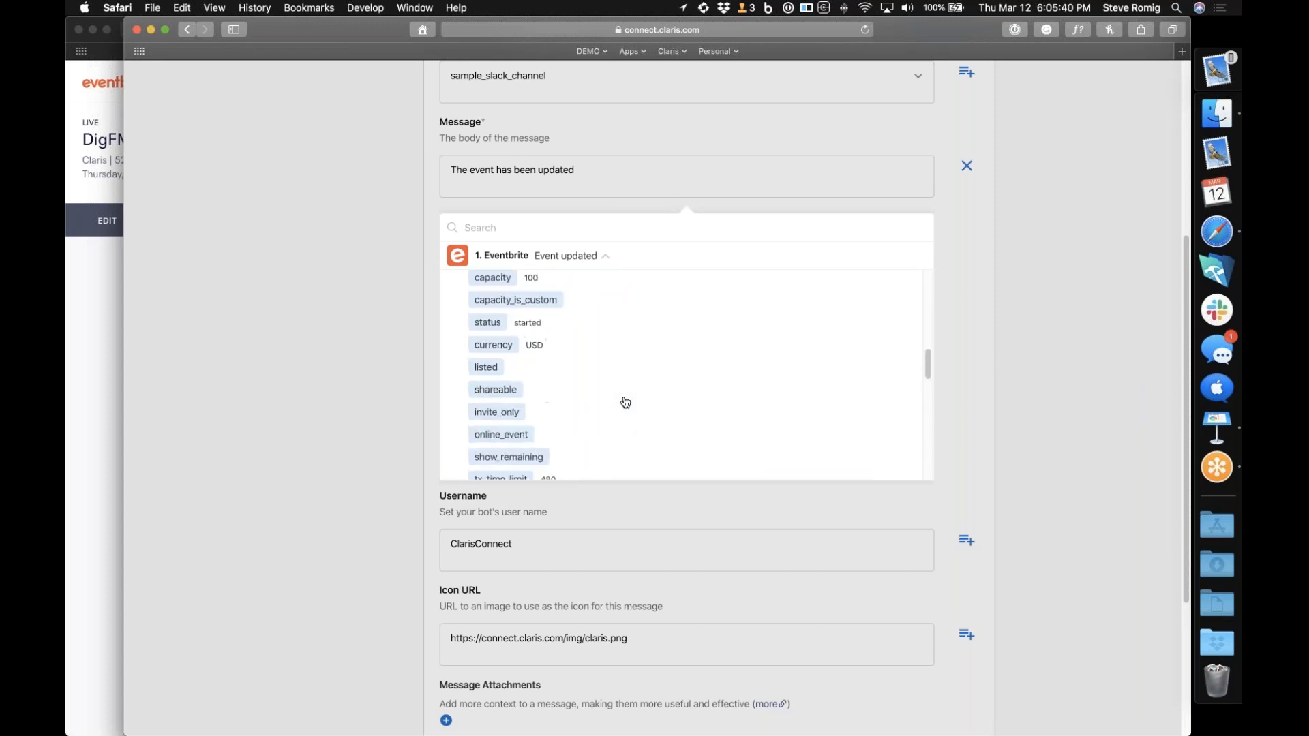
pyautogui.scroll(18, 626, 403)
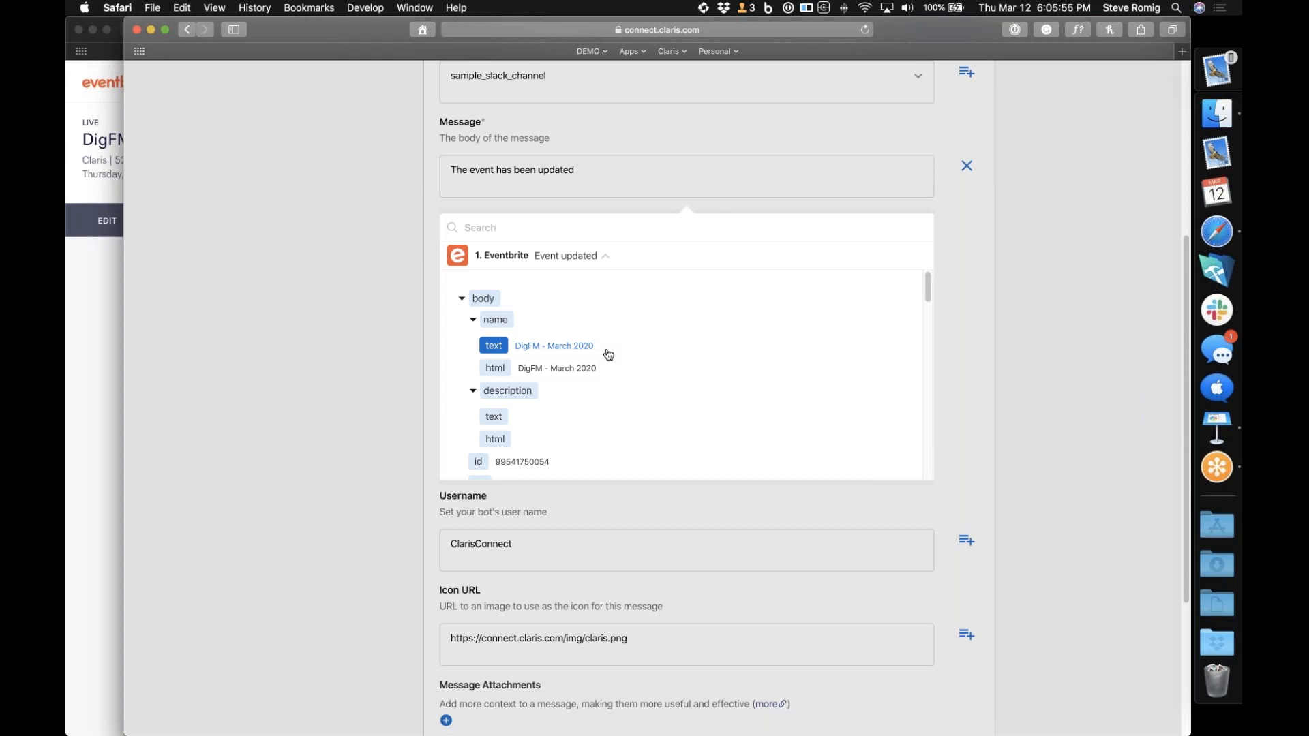
pyautogui.click(281, 405)
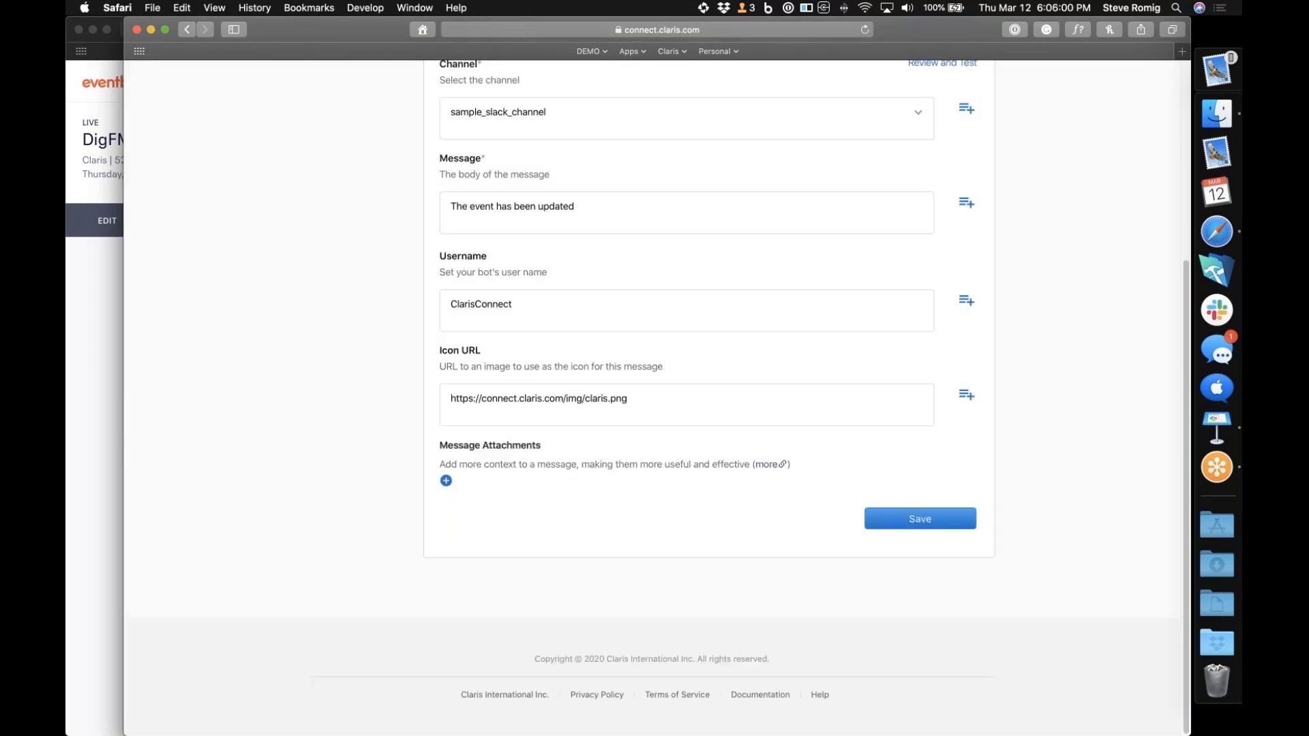
pyautogui.click(604, 204)
pyautogui.press('BackSpace')
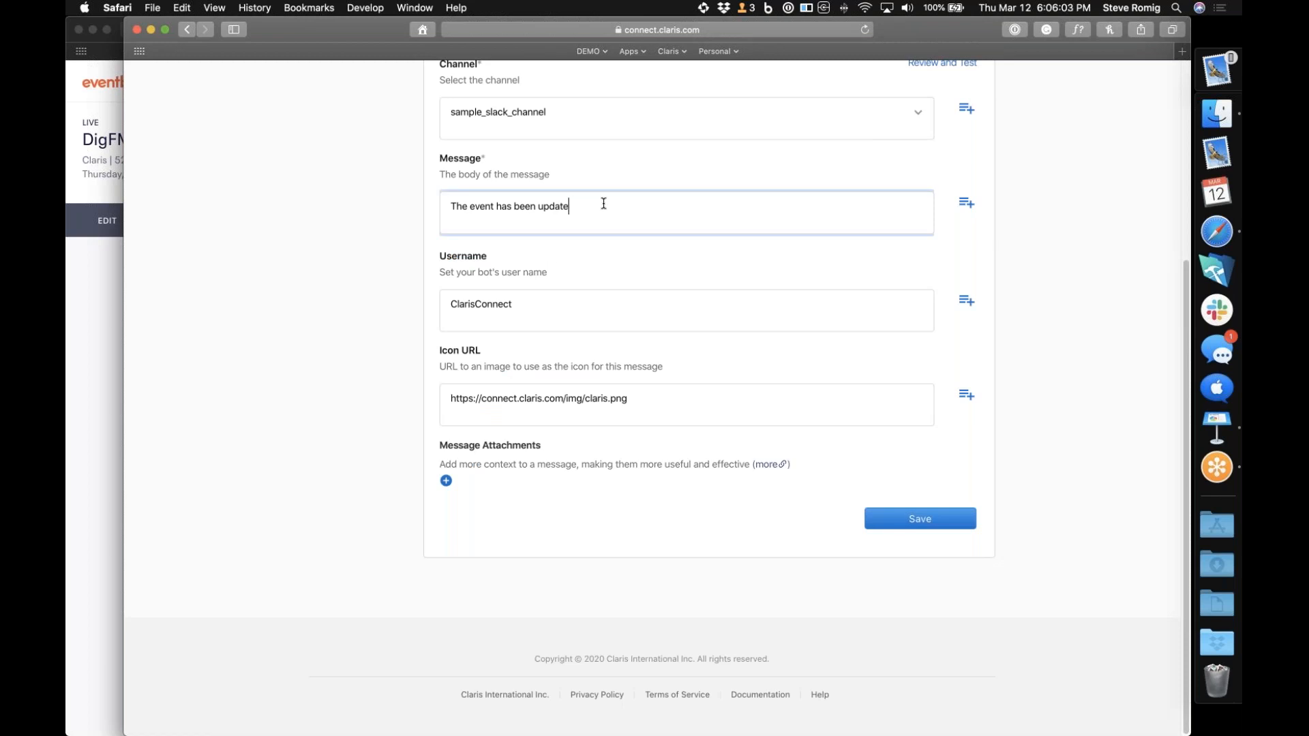
pyautogui.press('BackSpace')
pyautogui.press('BackSpace')
pyautogui.press('BackSpace')
pyautogui.press('BackSpace')
pyautogui.press('BackSpace')
pyautogui.press('BackSpace')
pyautogui.press('BackSpace')
pyautogui.press('BackSpace')
pyautogui.press('BackSpace')
pyautogui.press('BackSpace')
pyautogui.press('BackSpace')
pyautogui.press('BackSpace')
pyautogui.press('BackSpace')
pyautogui.press('BackSpace')
pyautogui.press('BackSpace')
pyautogui.press('BackSpace')
pyautogui.press('BackSpace')
pyautogui.press('BackSpace')
pyautogui.press('BackSpace')
pyautogui.press('BackSpace')
pyautogui.press('BackSpace')
pyautogui.write('following event has been updated:')
# Insert the Eventbrite trigger's event name text field (body.name.text) at the end of the Slack message
pyautogui.click(966, 204)
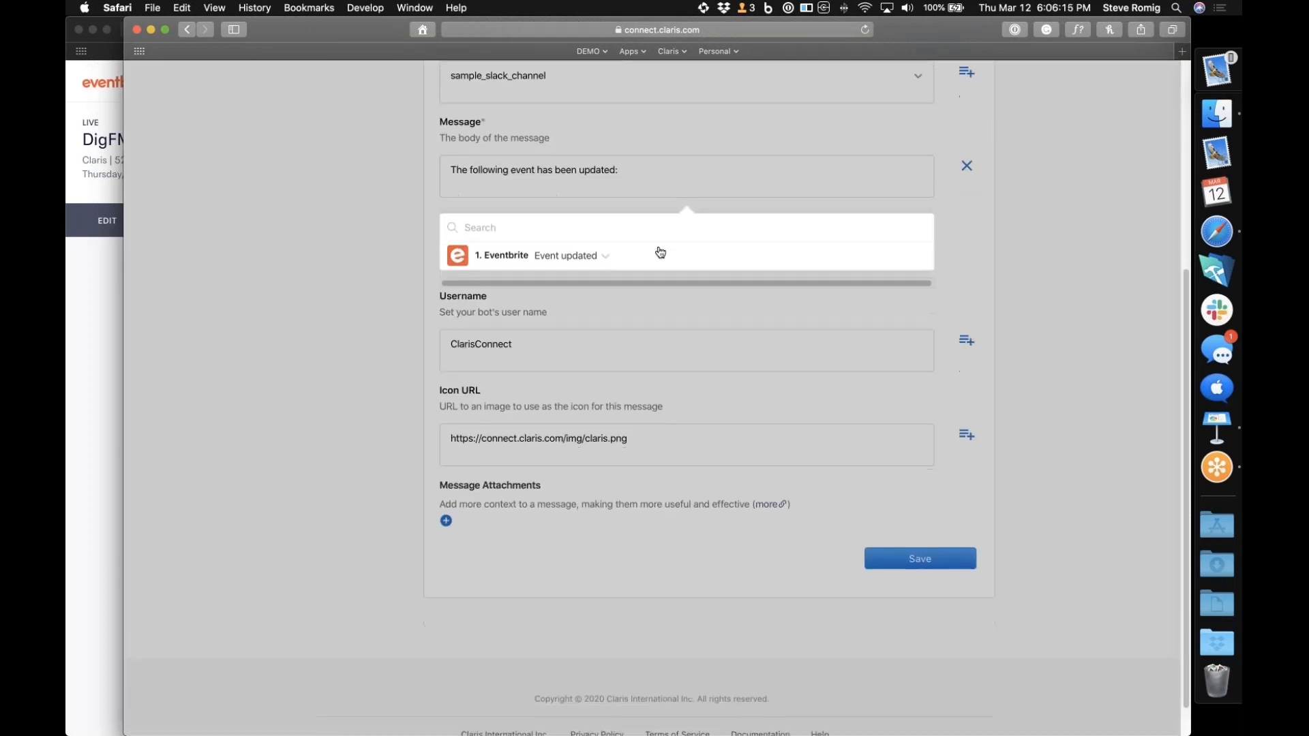
pyautogui.click(603, 257)
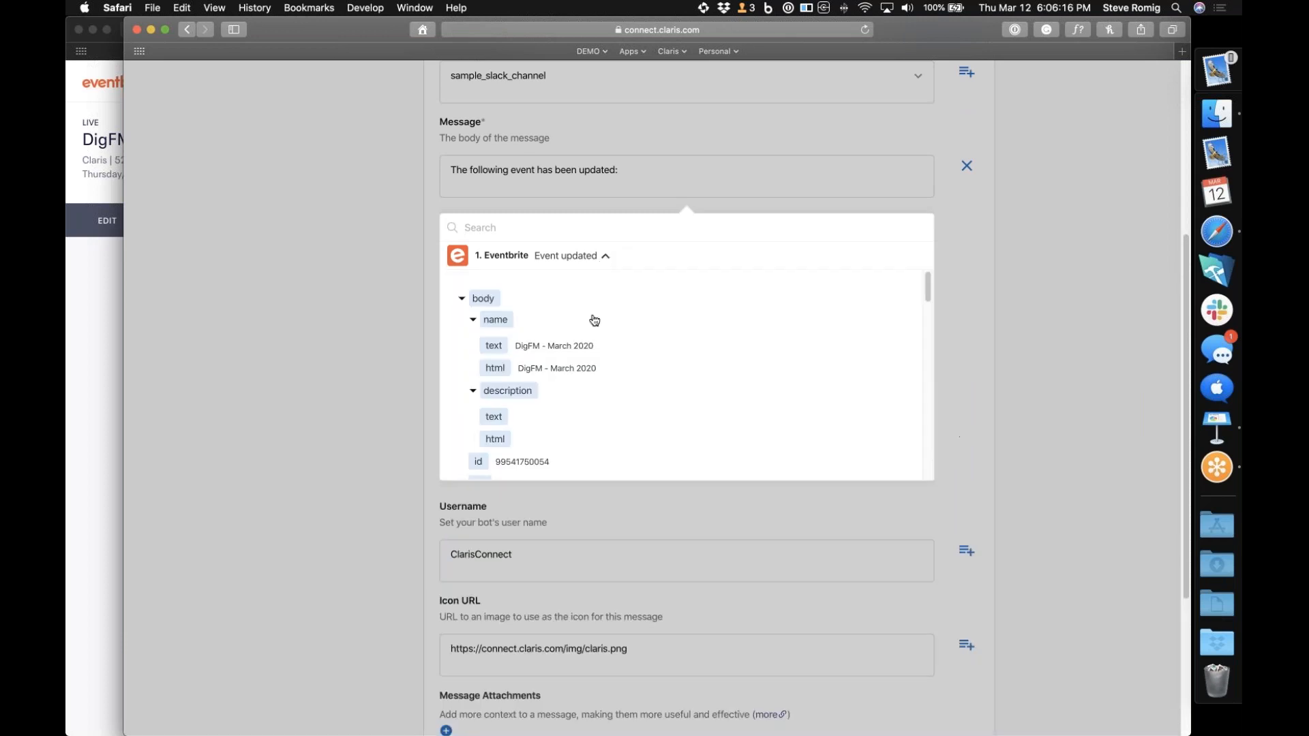
pyautogui.click(544, 350)
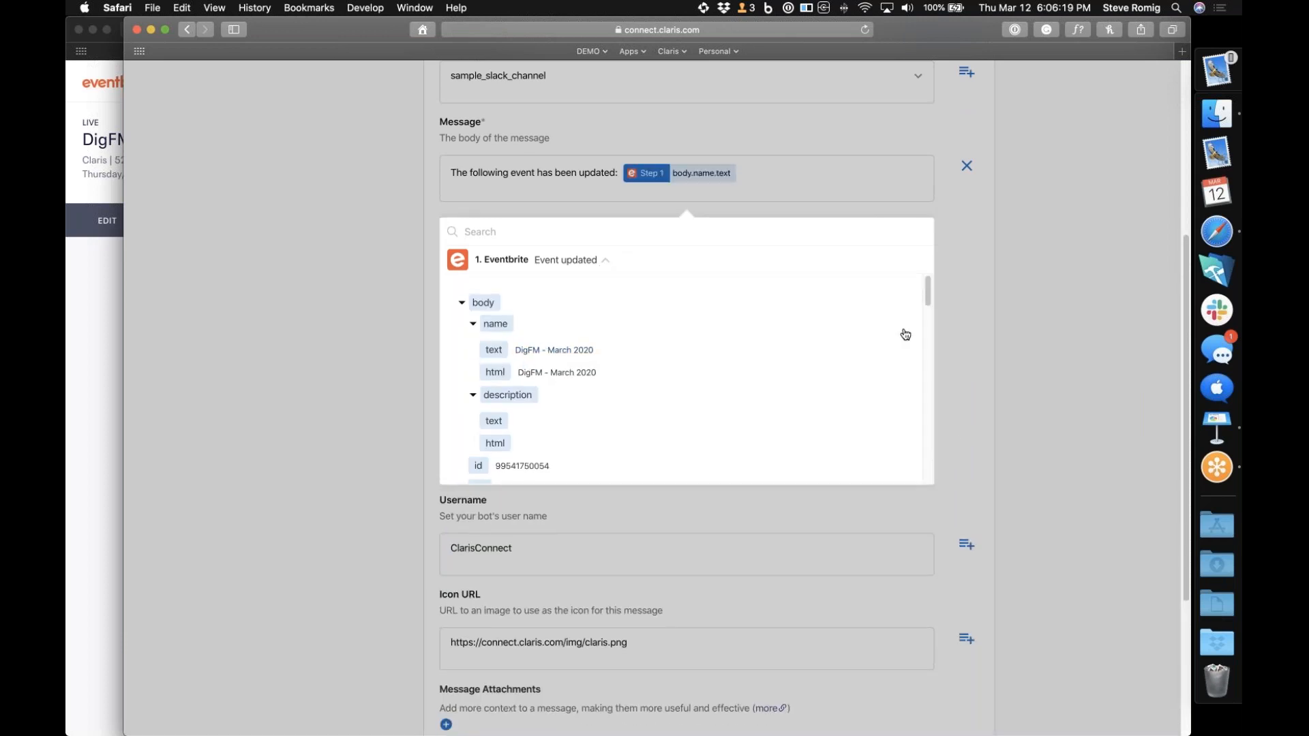
pyautogui.click(975, 319)
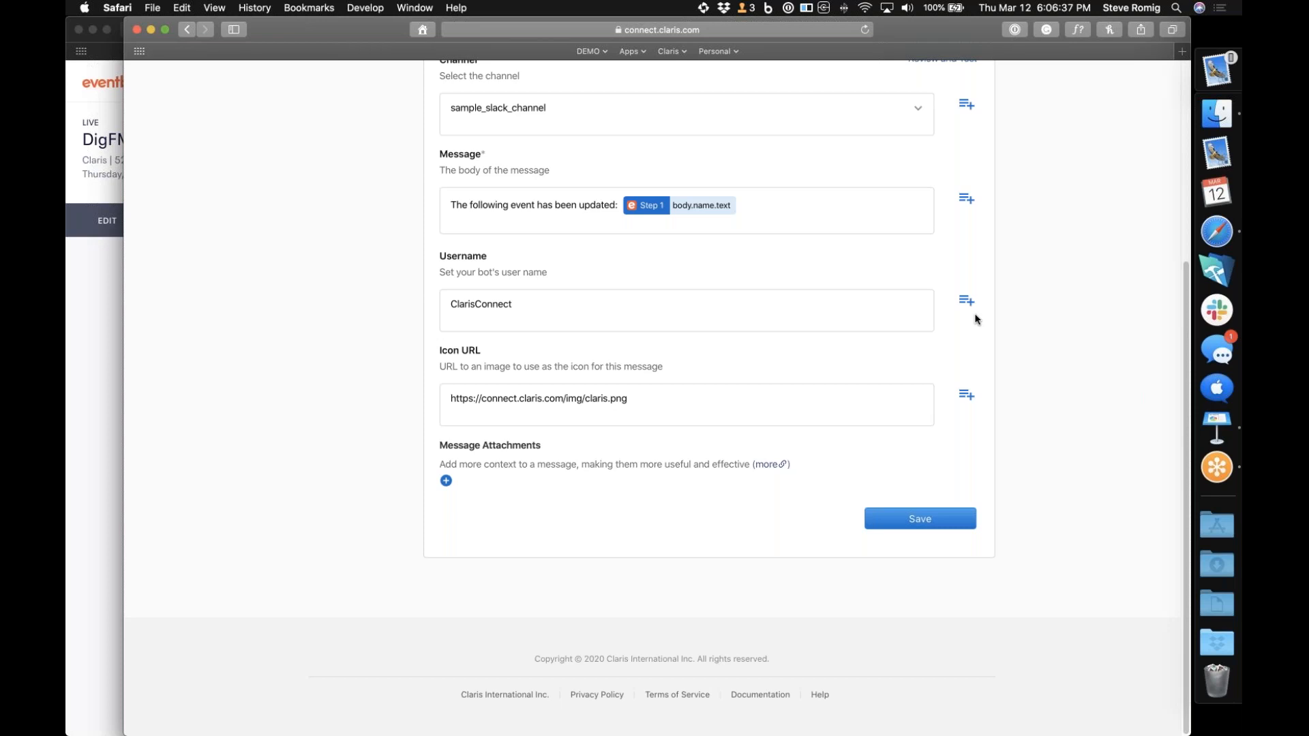
# Set the bot's username to "Claris Connect" and save the Post Message action
pyautogui.click(475, 306)
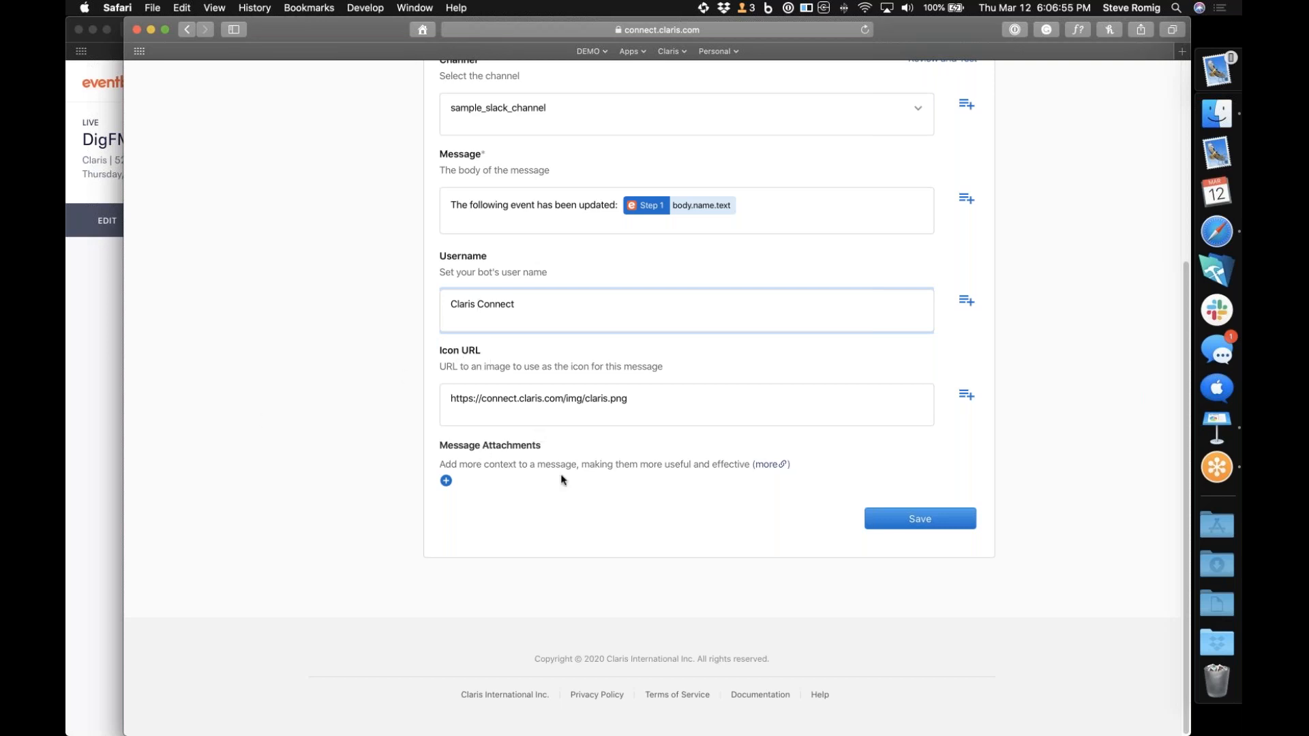
pyautogui.click(921, 520)
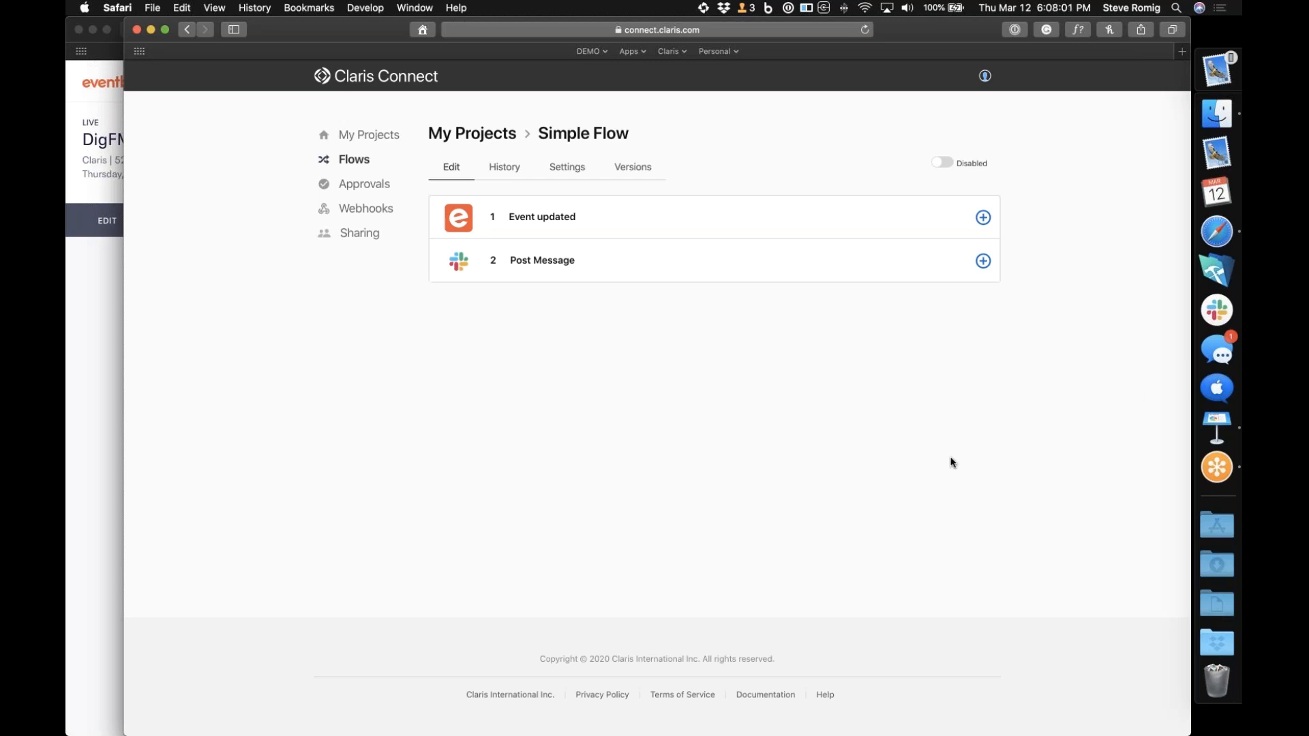
# Enable the Simple Flow and turn on flow history for the project
pyautogui.click(944, 163)
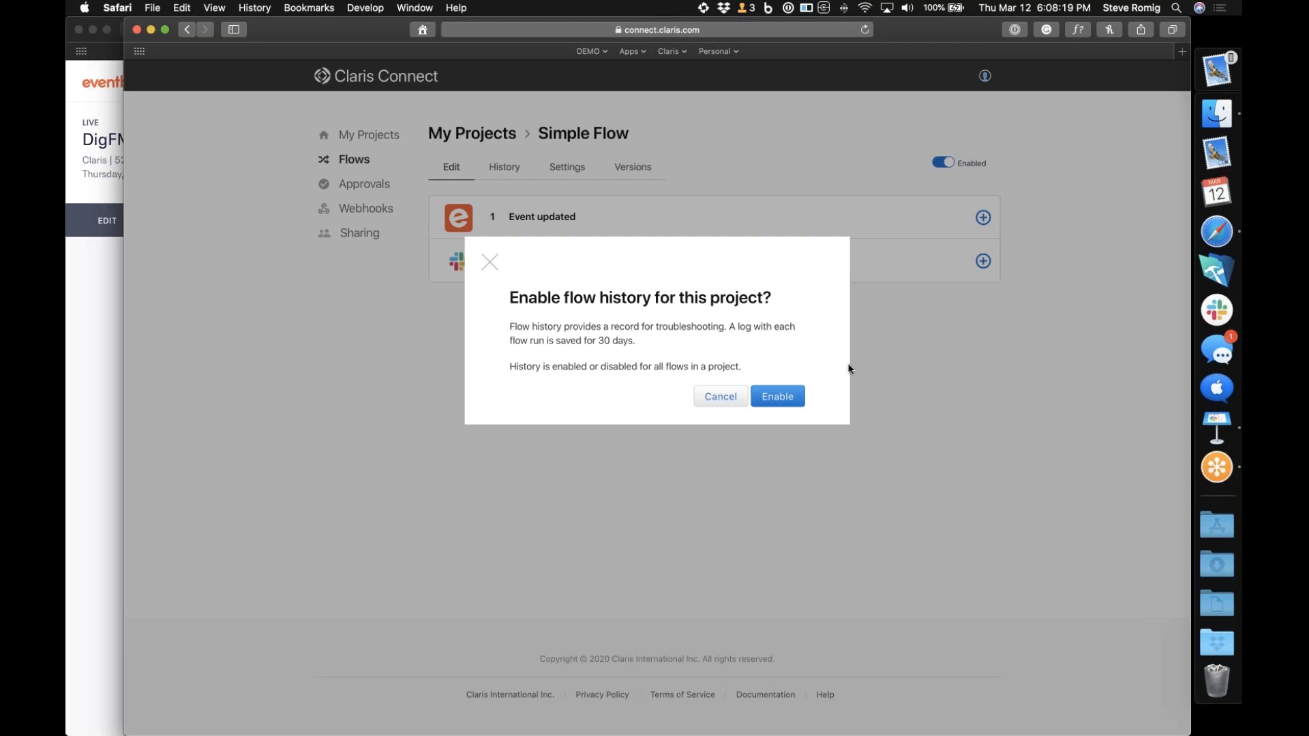
pyautogui.click(791, 399)
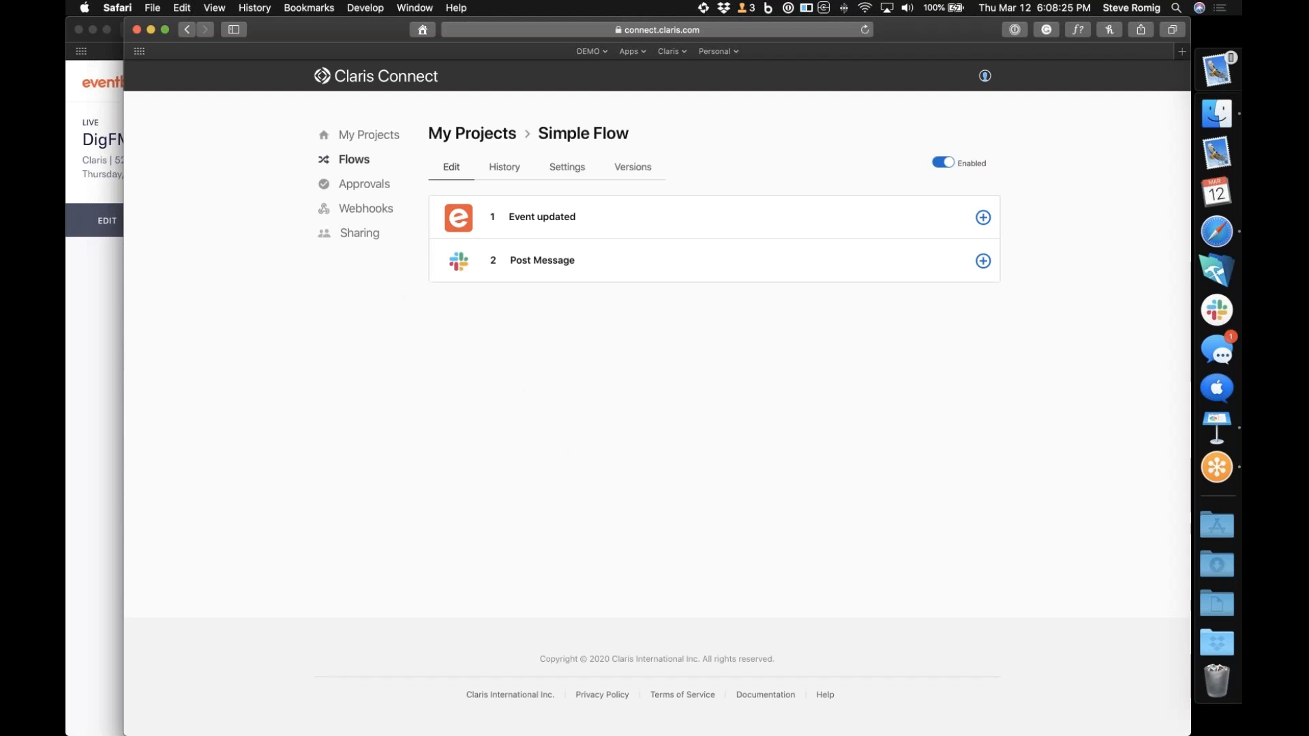
# Switch to Slack, open the ResortCasual workspace's sample_slack_channel, and move its window clear of the flow's steps
pyautogui.moveTo(317, 30)
pyautogui.mouseDown()
pyautogui.moveTo(335, 47)
pyautogui.moveTo(317, 31)
pyautogui.mouseUp()
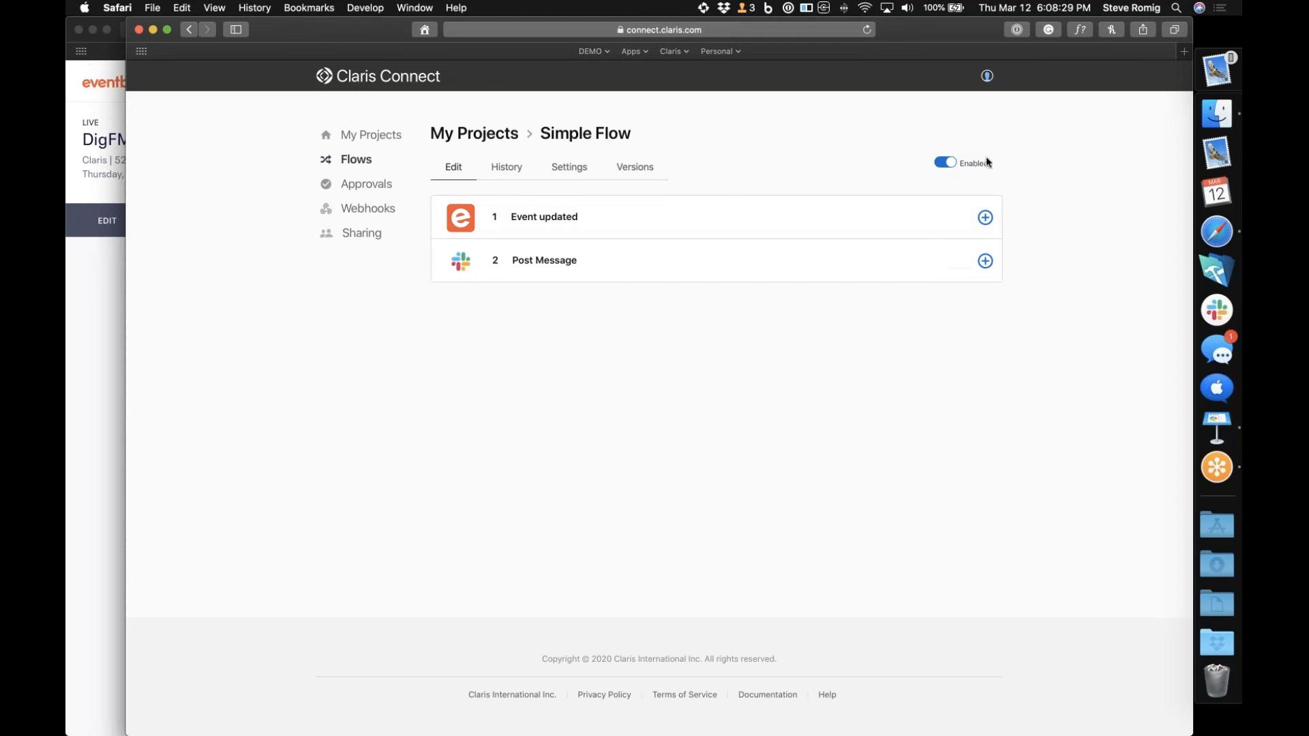
pyautogui.click(1218, 313)
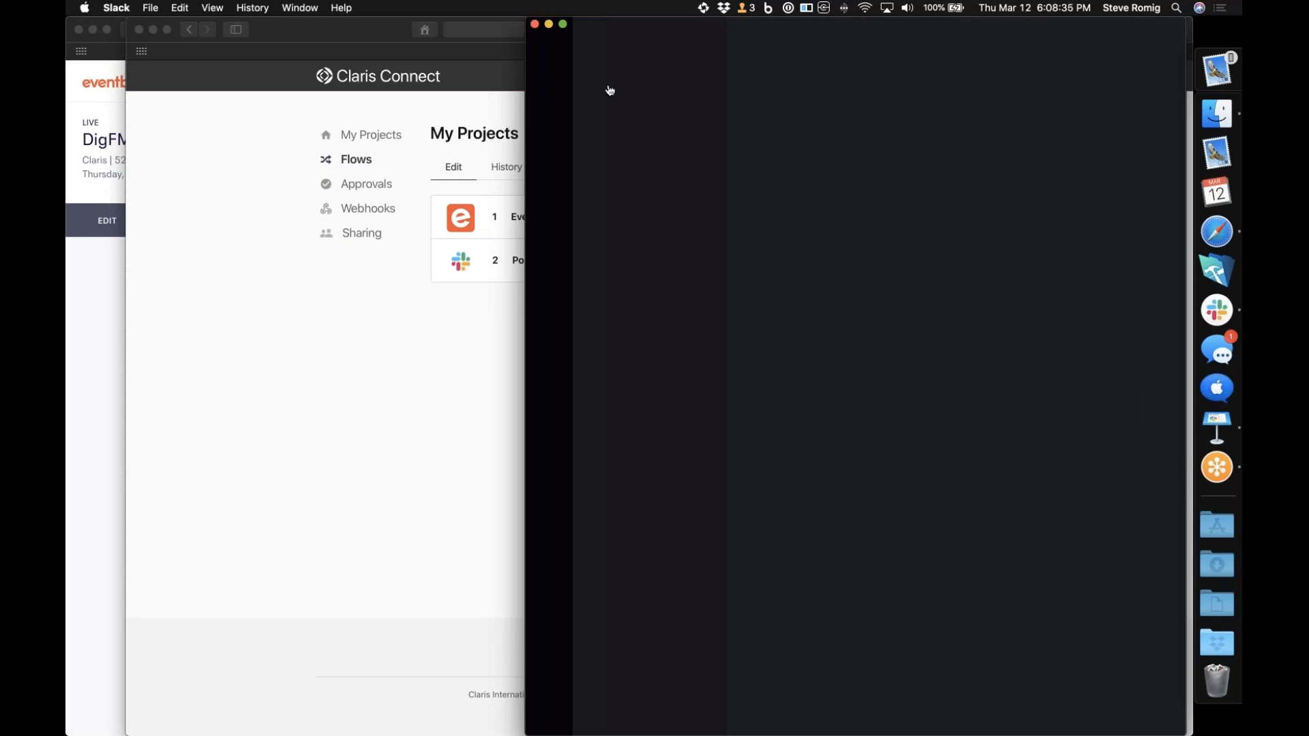
pyautogui.click(549, 93)
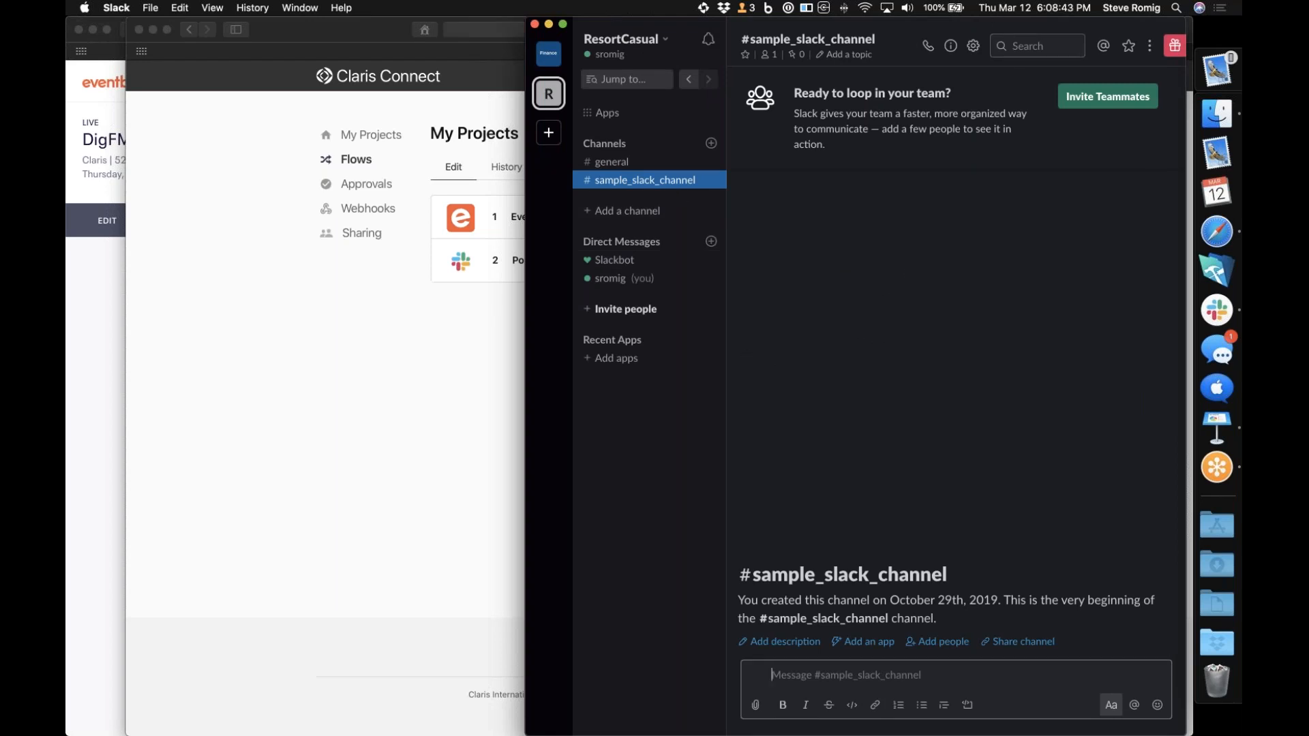
pyautogui.moveTo(987, 19); pyautogui.dragTo(1005, 383)
pyautogui.moveTo(912, 397); pyautogui.dragTo(919, 225)
pyautogui.moveTo(932, 291); pyautogui.dragTo(934, 463)
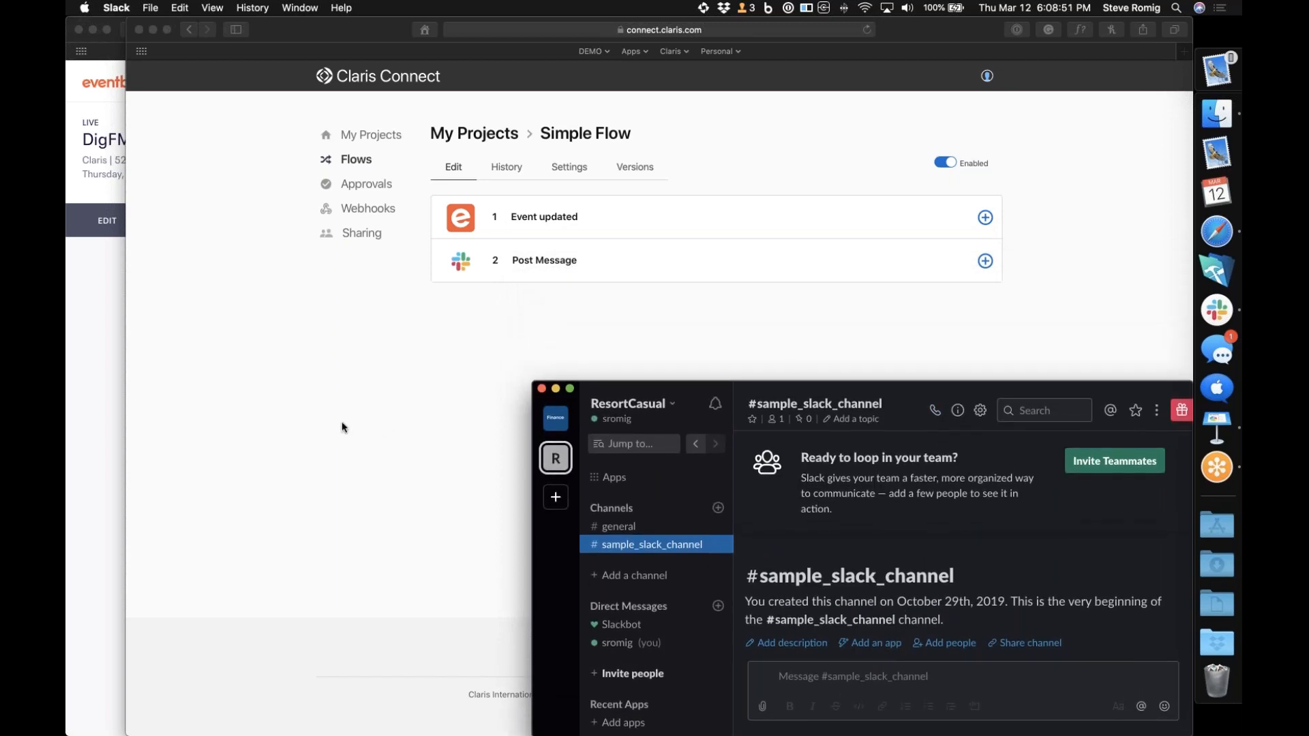
# Switch to the Eventbrite event in Safari, change its title to "DigFM - March 12, 2020", and save it
pyautogui.click(112, 442)
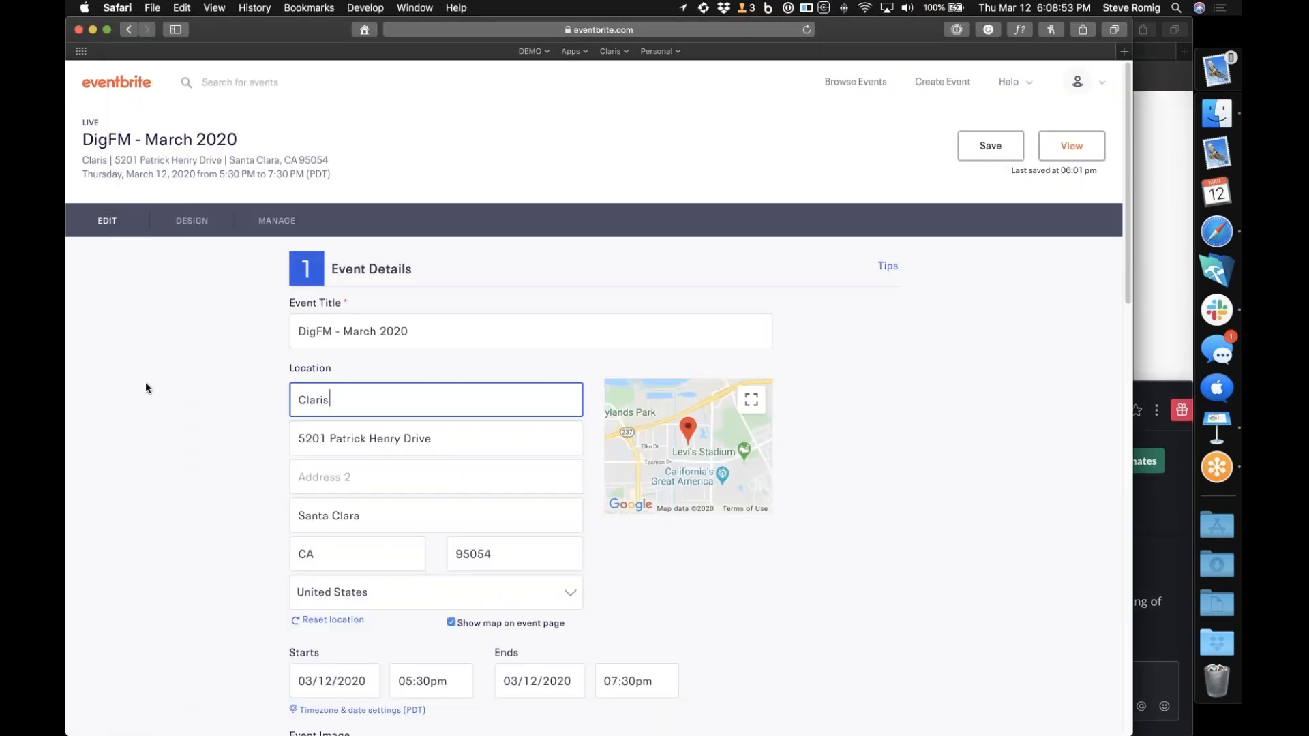
pyautogui.click(105, 227)
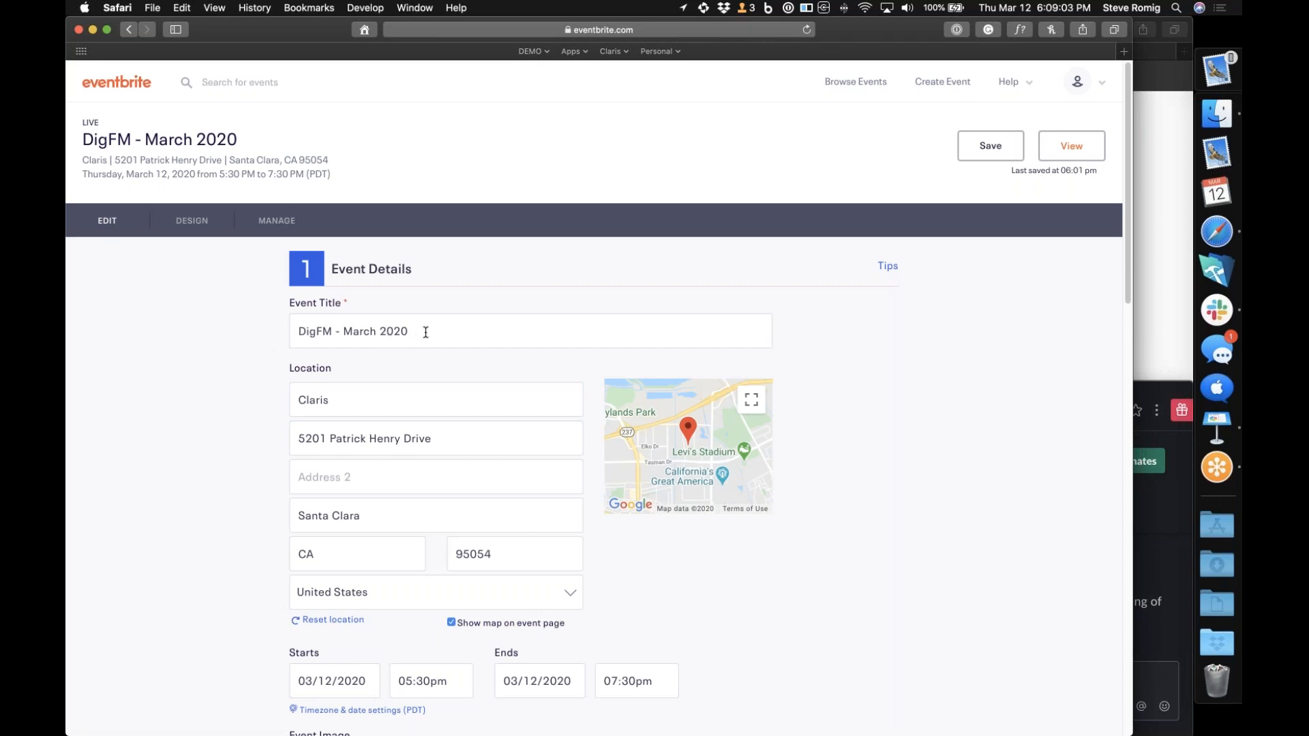
pyautogui.click(375, 333)
pyautogui.write('12,')
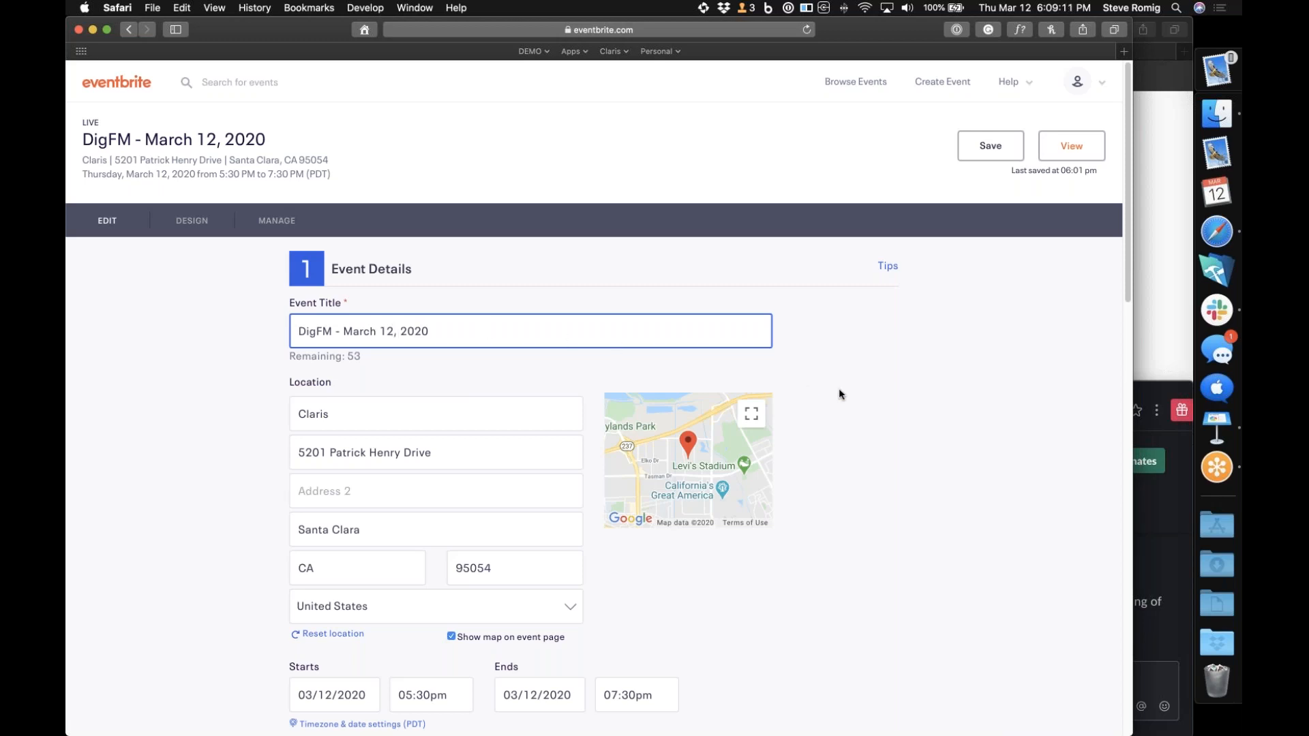
pyautogui.click(990, 149)
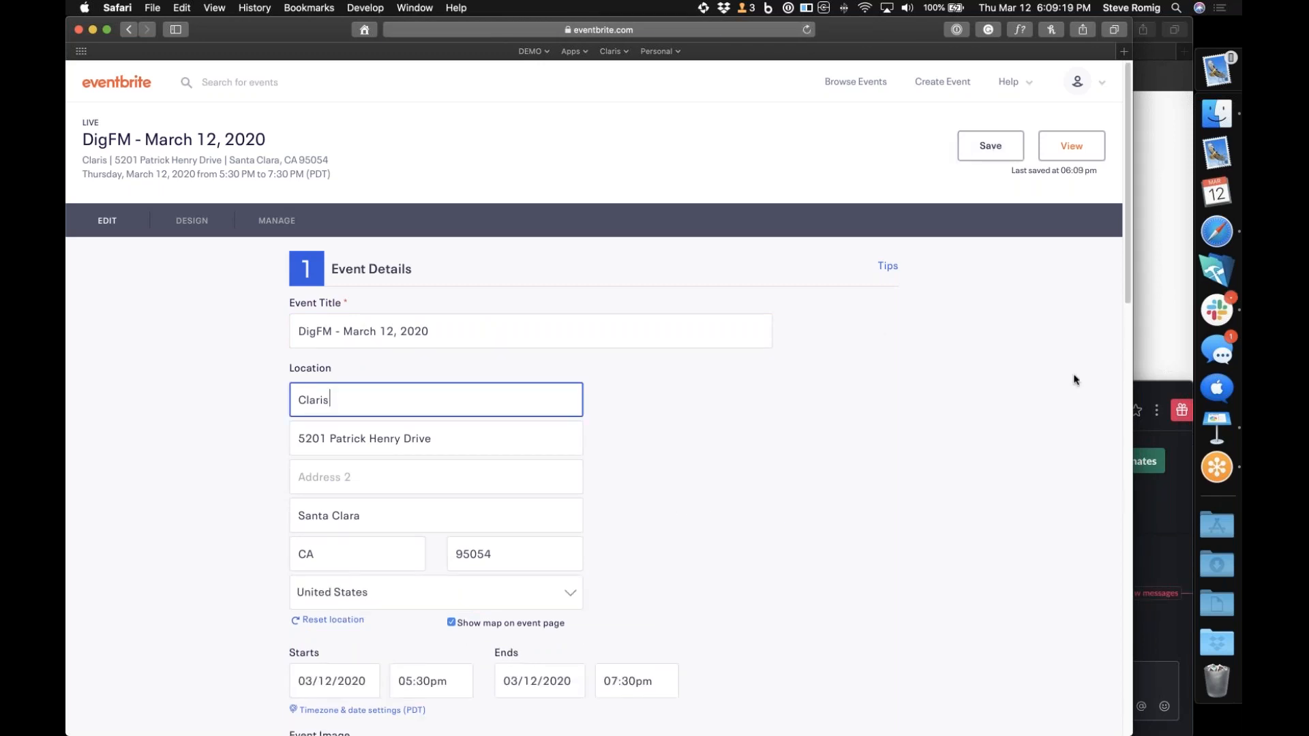
# Check sample_slack_channel in Slack for the event update message, and hide Slack
pyautogui.click(1155, 300)
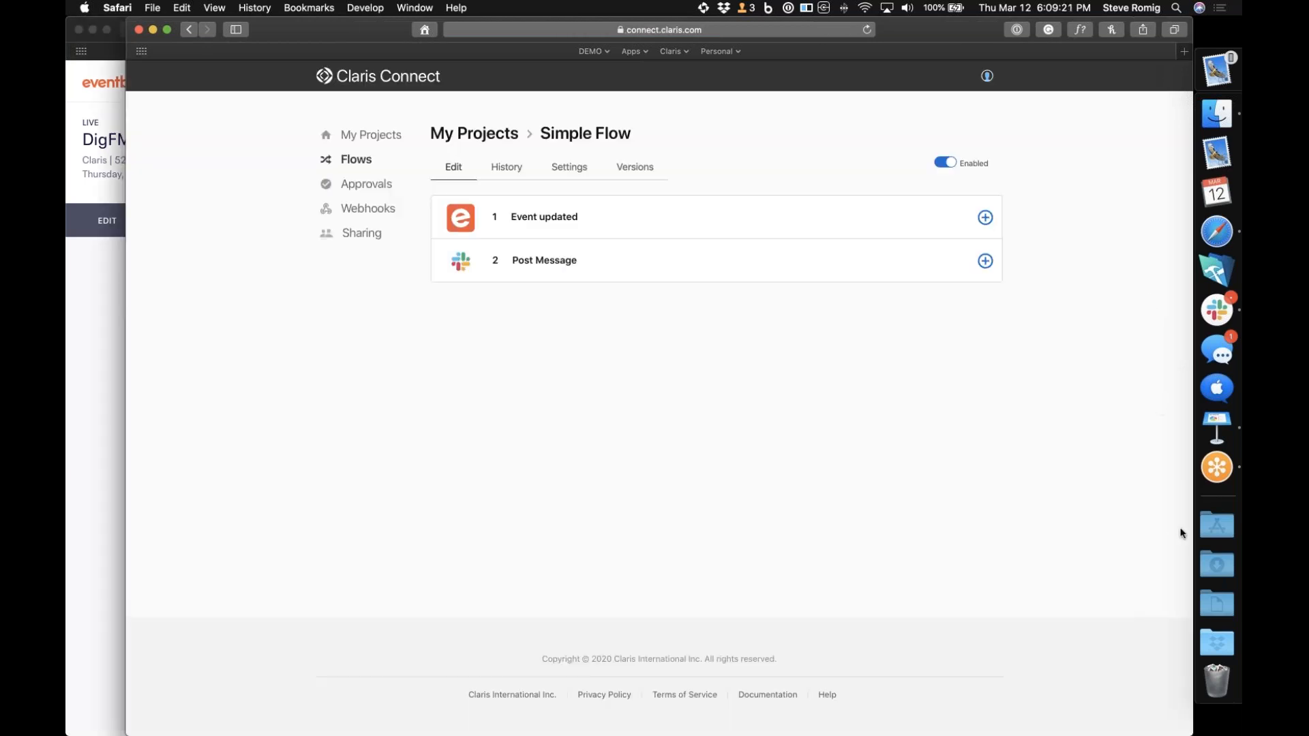
pyautogui.click(1218, 311)
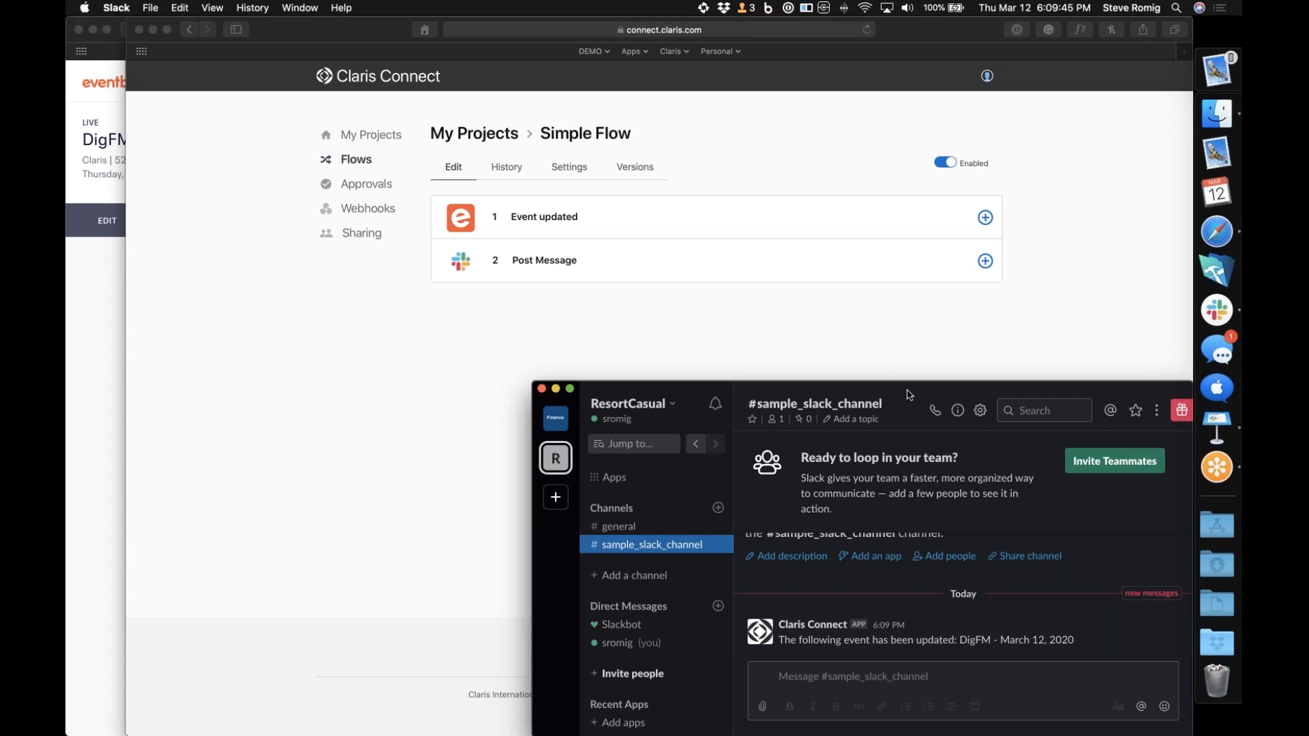
pyautogui.press('super+h')
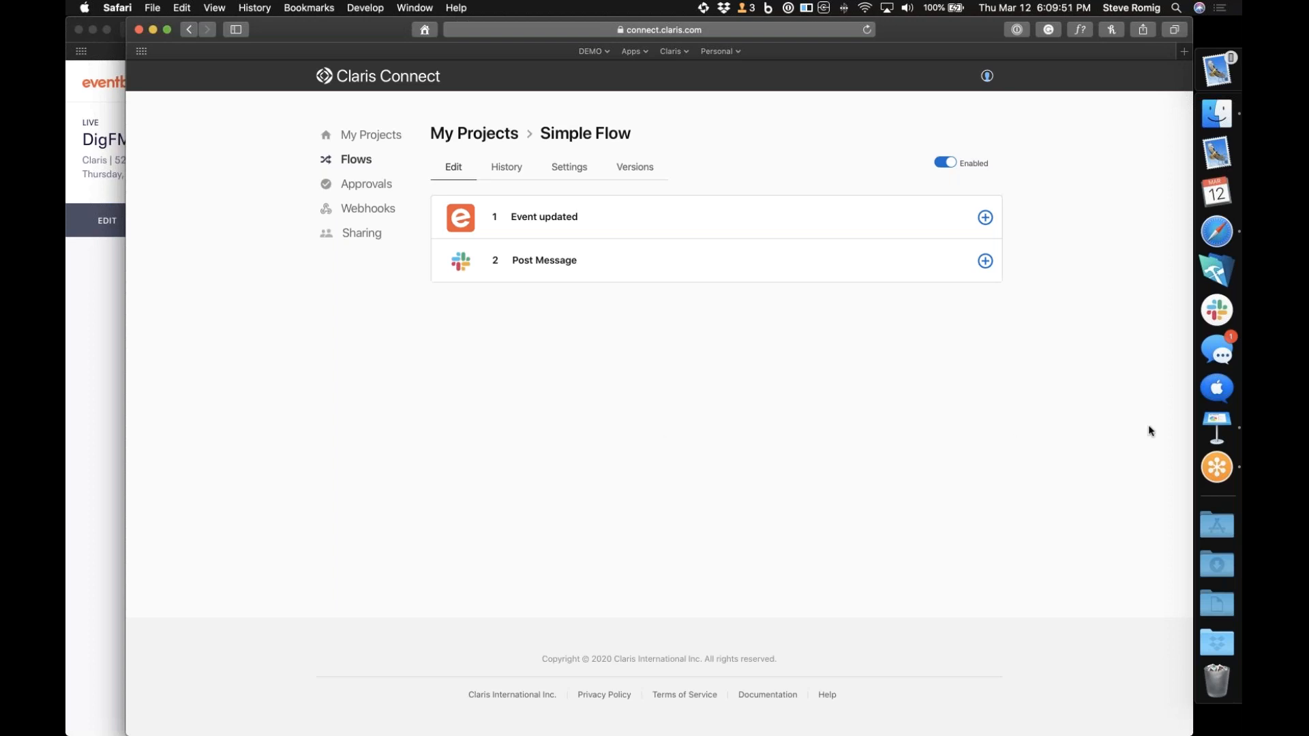
# Switch to Keynote and show the "Demo - Approval / If Then Flow" slide
pyautogui.click(1215, 424)
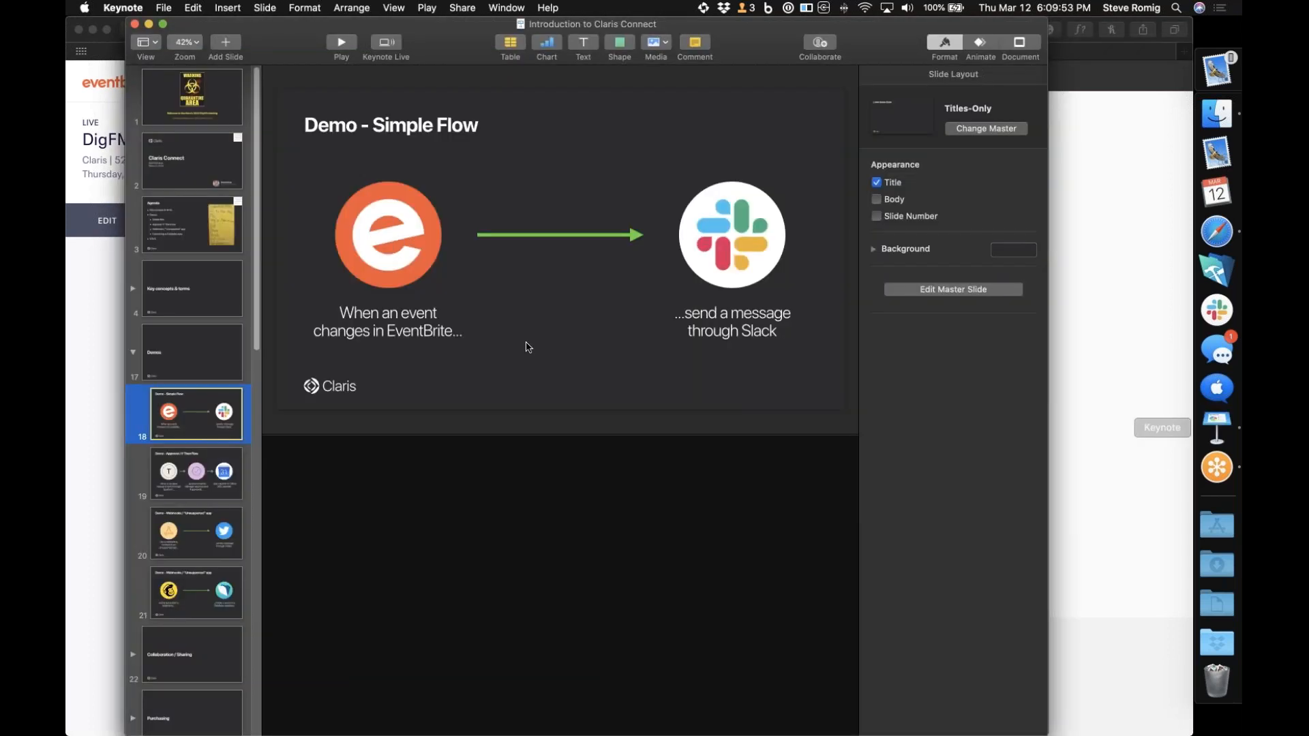
pyautogui.click(196, 475)
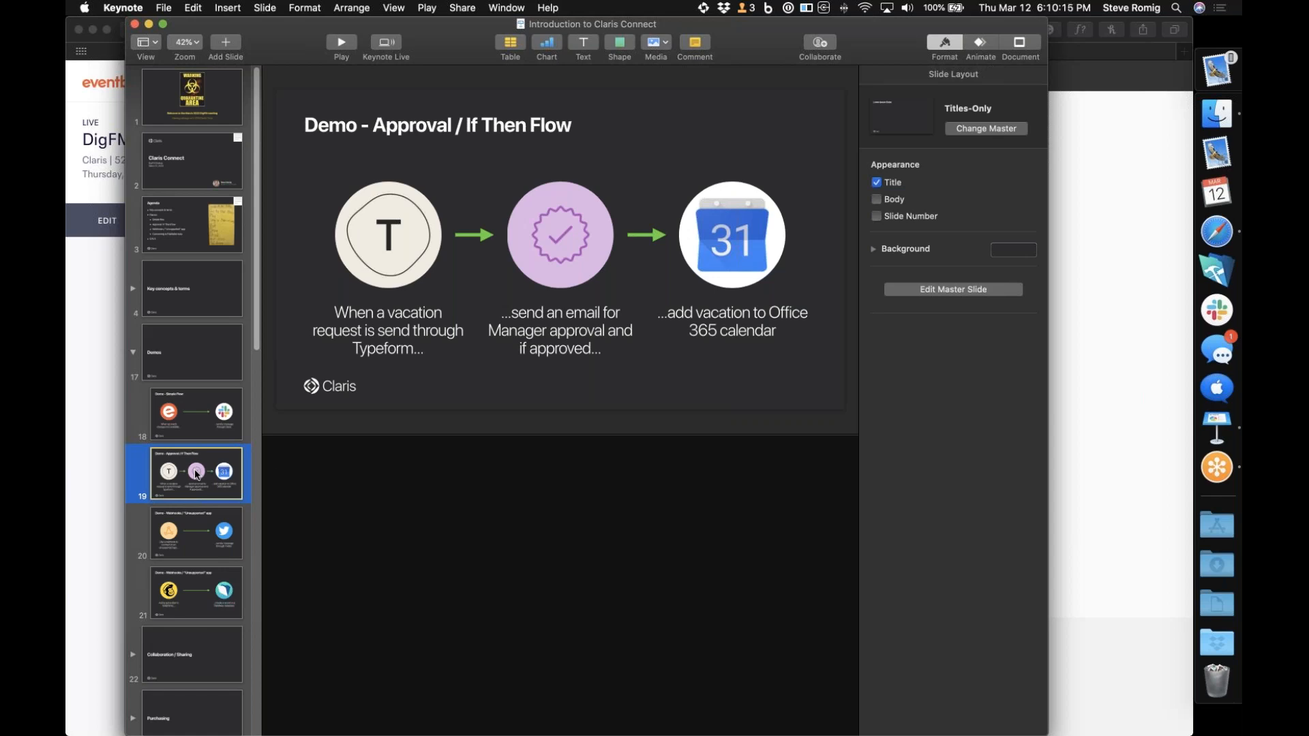
# Return to Claris Connect in Safari and create a new flow named "Approval Flow" in My Projects
pyautogui.click(1218, 229)
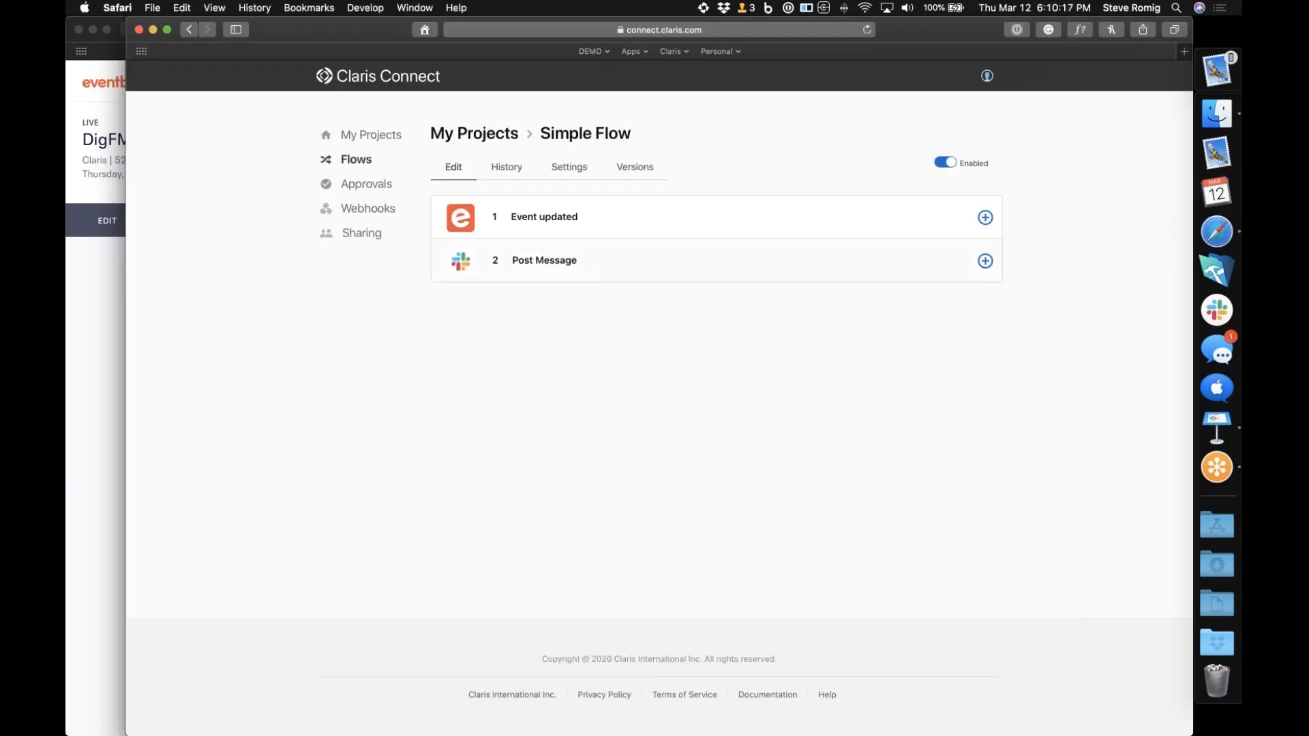
pyautogui.click(379, 141)
pyautogui.click(518, 224)
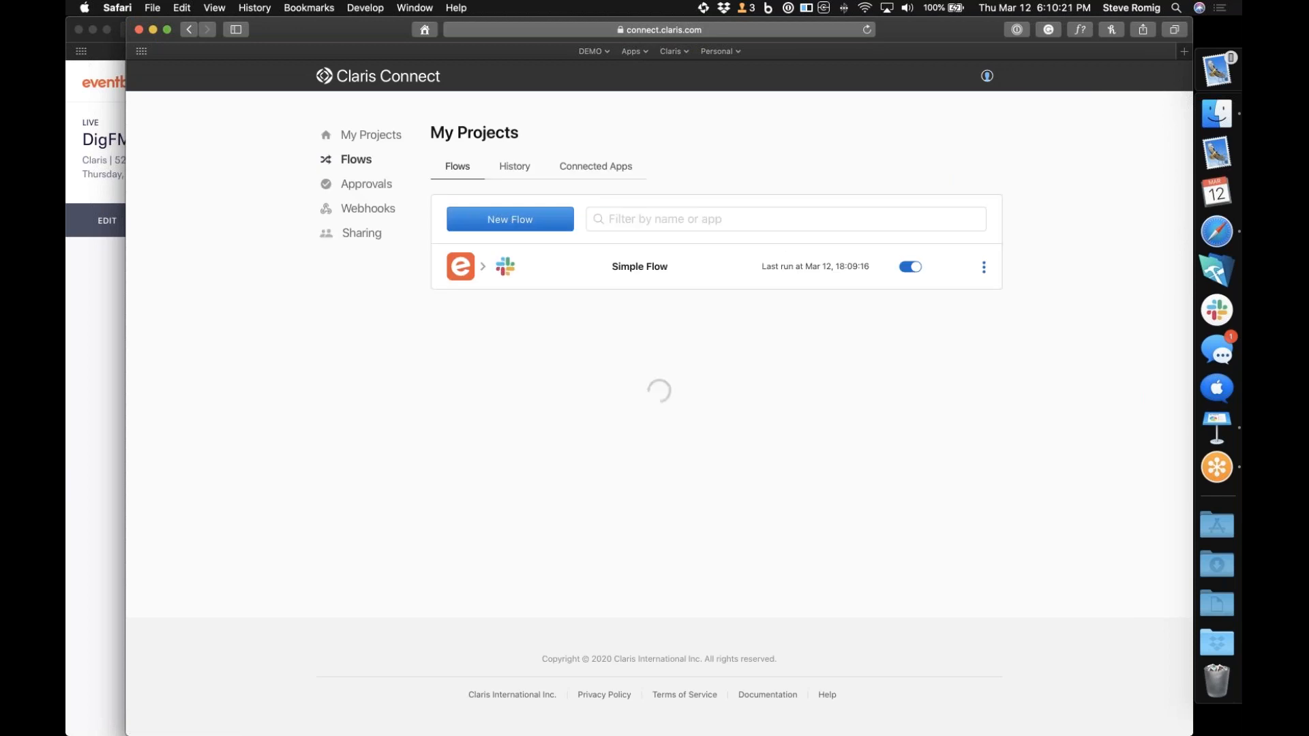
pyautogui.click(518, 221)
pyautogui.write('App')
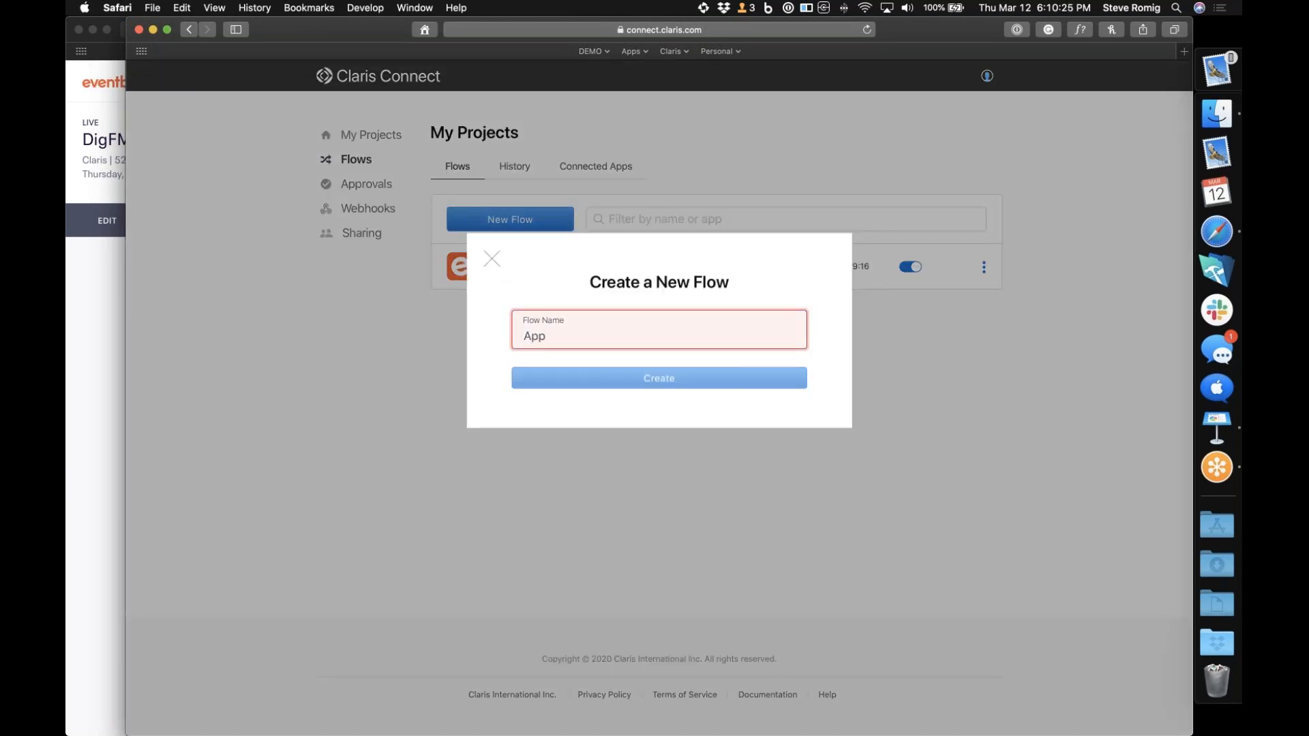
pyautogui.write('roval Flow')
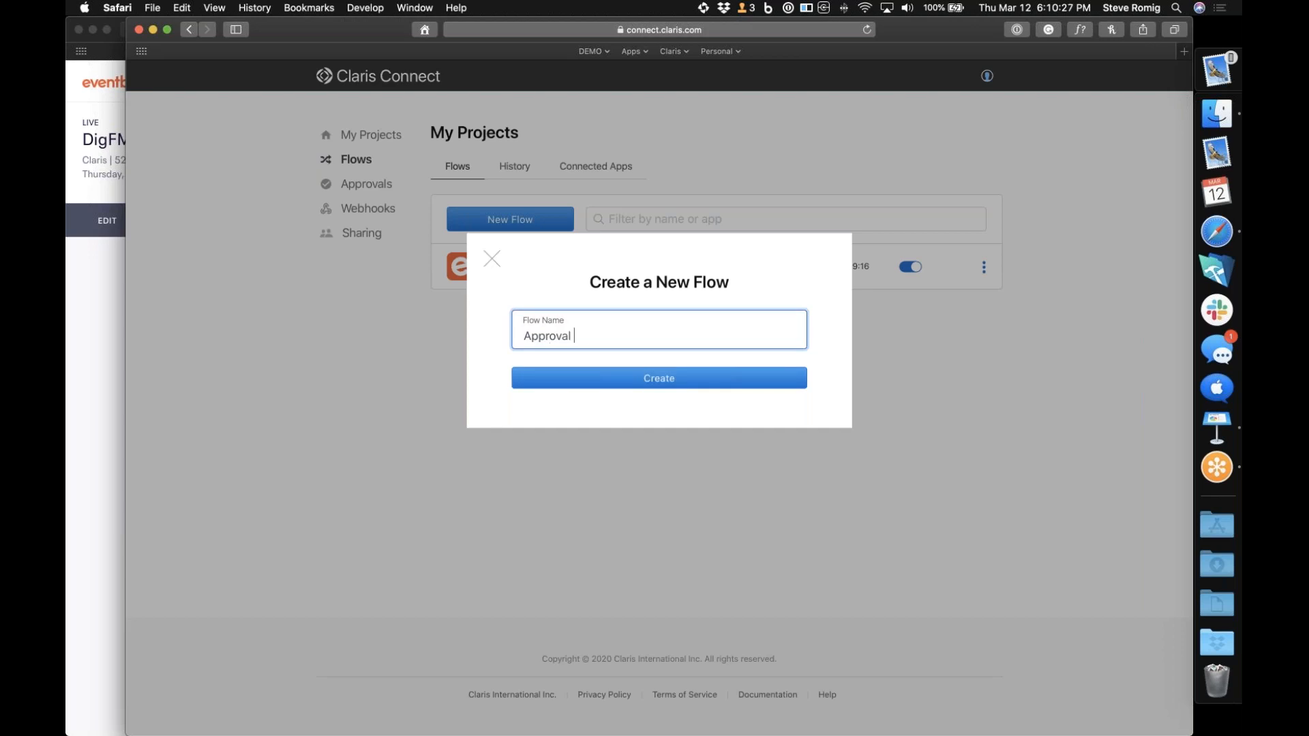
pyautogui.click(597, 384)
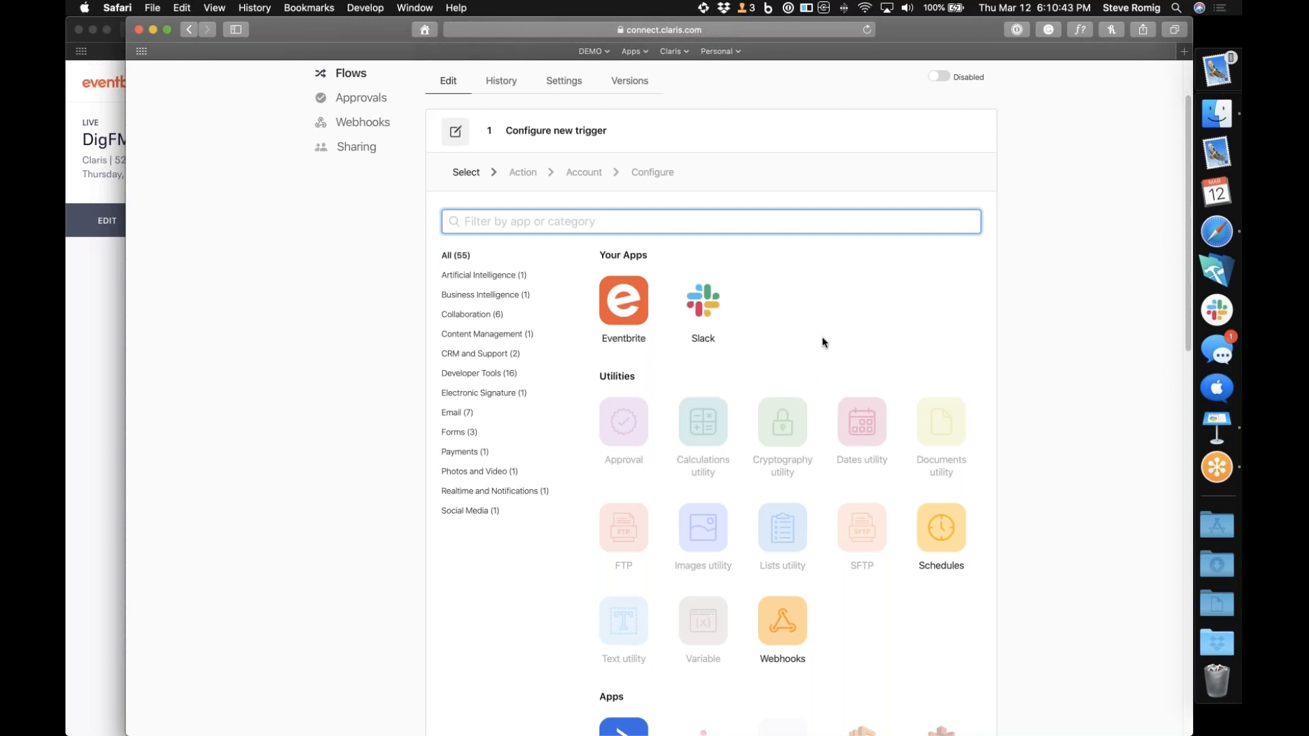
# Choose Typeform's New form response as the Approval Flow's trigger and continue to its account stage
pyautogui.scroll(-10, 823, 342)
pyautogui.scroll(-5, 825, 342)
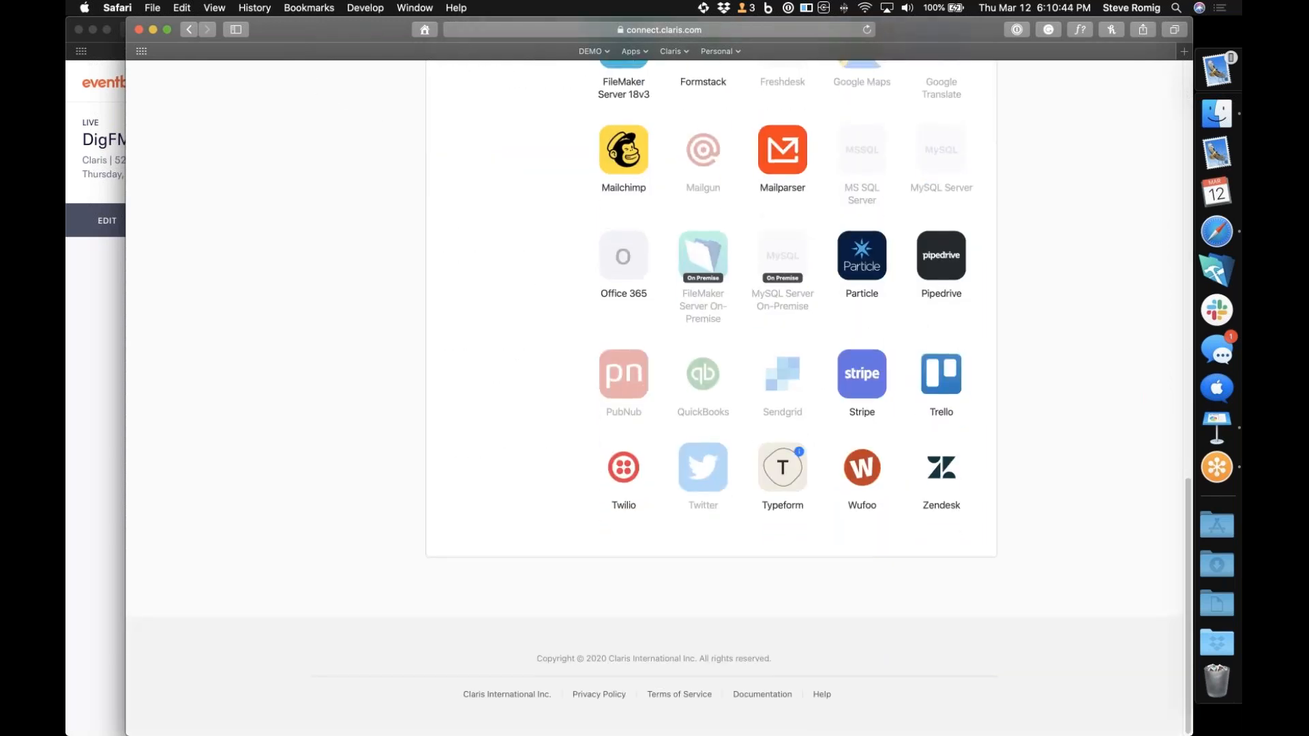
pyautogui.click(783, 470)
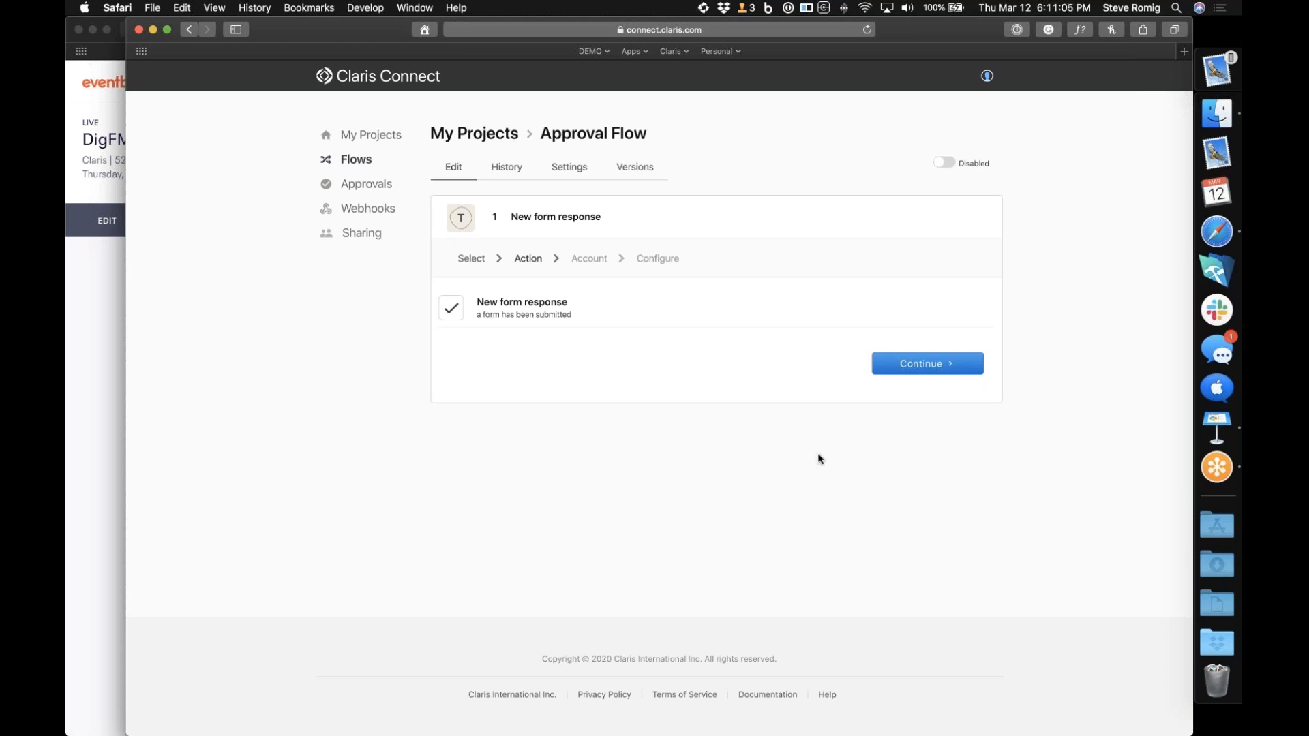
pyautogui.click(925, 365)
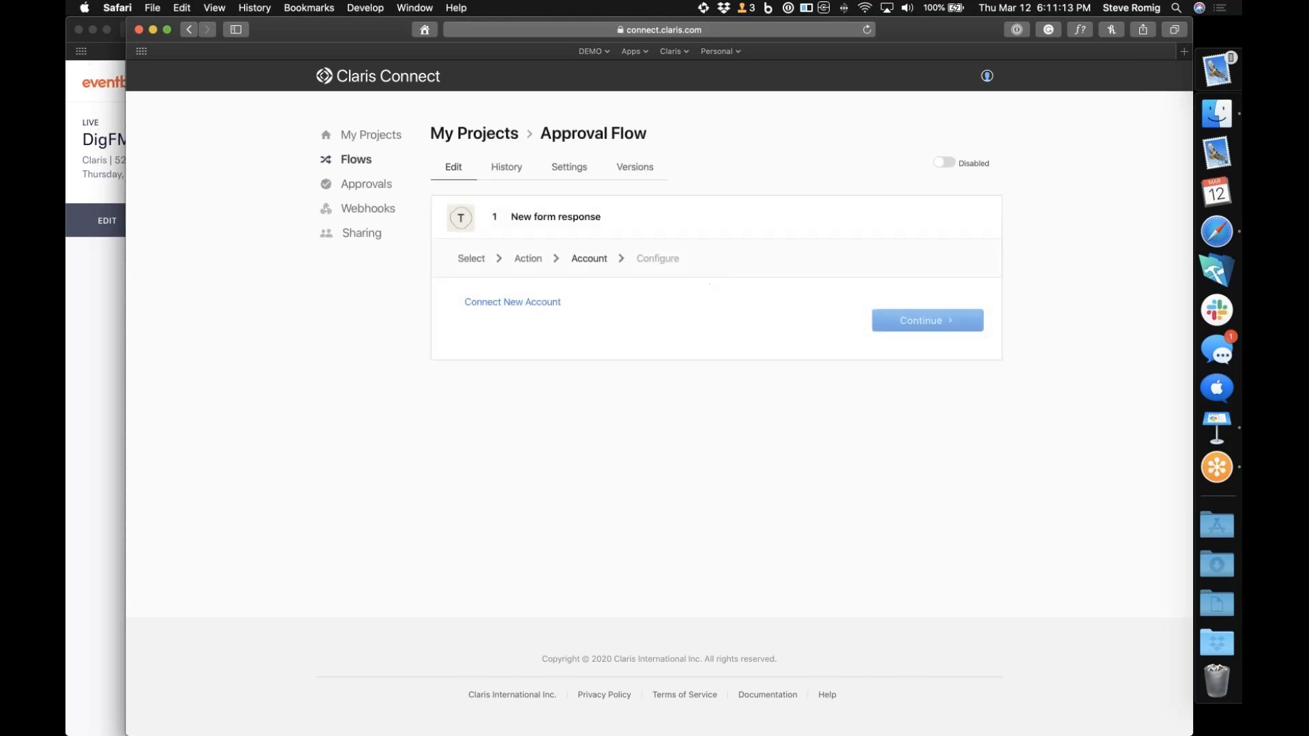
# Connect a new Typeform account to the trigger, granting Claris Connect access to its forms and webhooks
pyautogui.click(509, 303)
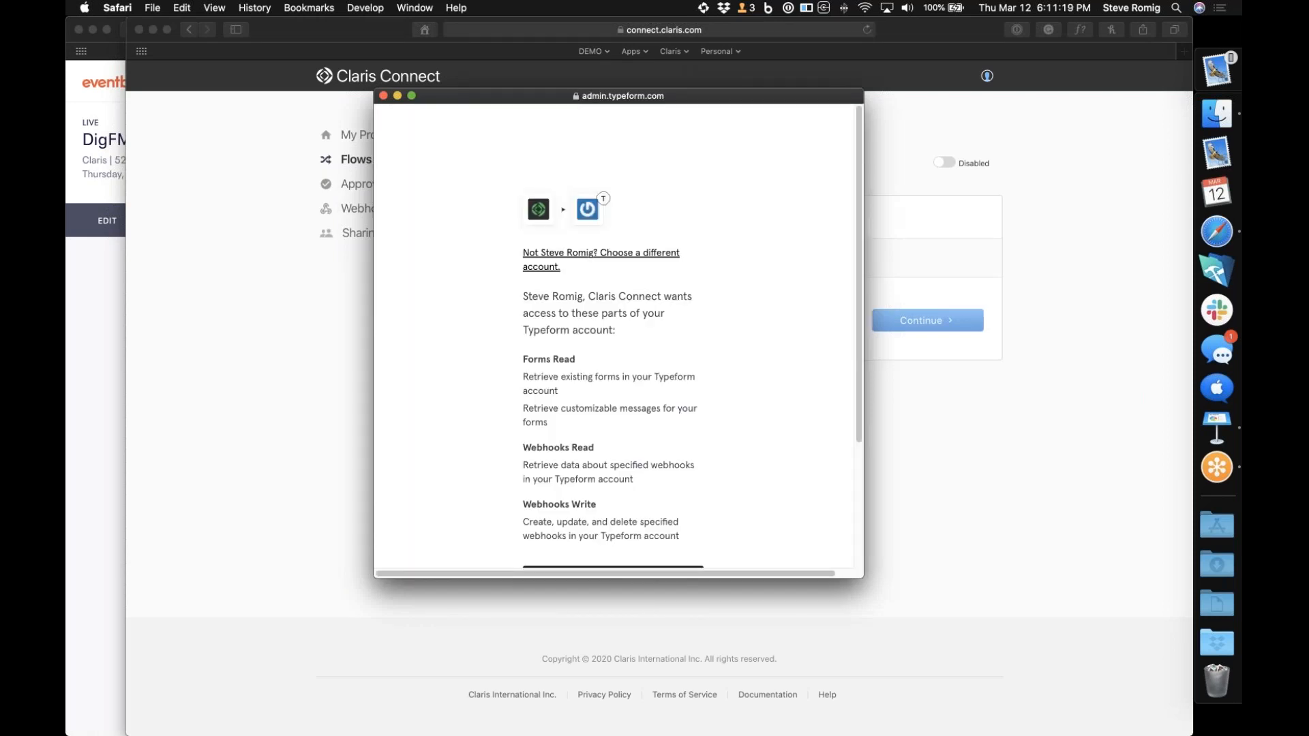
pyautogui.scroll(-5, 509, 327)
pyautogui.click(583, 413)
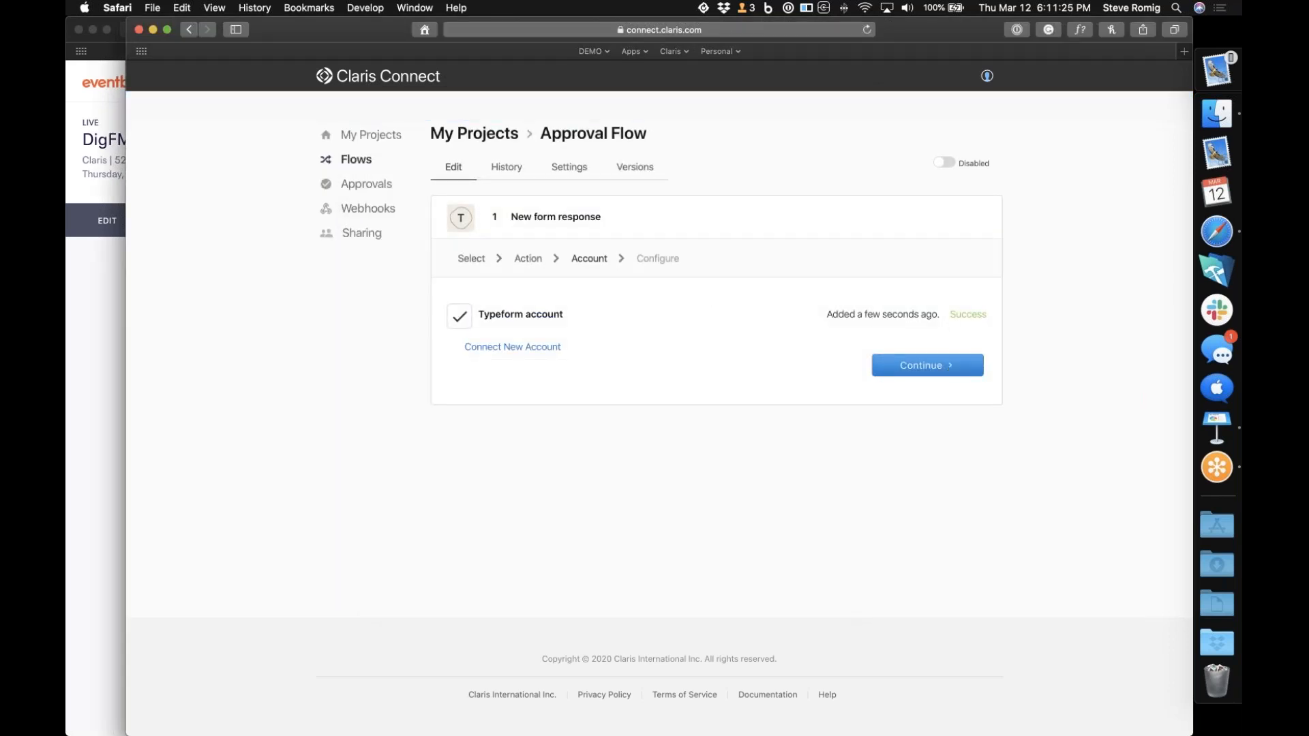
# Continue to the trigger's configuration and select My Vacation Request Form as its form
pyautogui.click(949, 369)
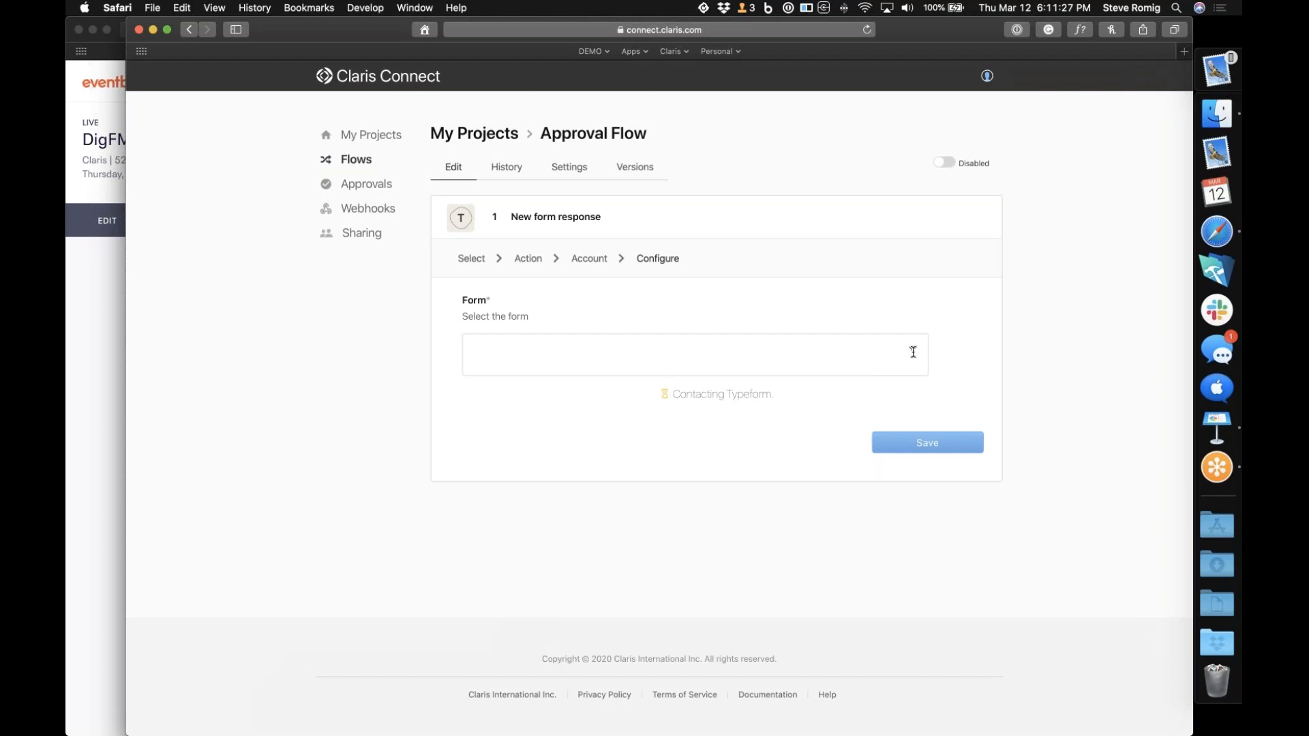
pyautogui.click(913, 351)
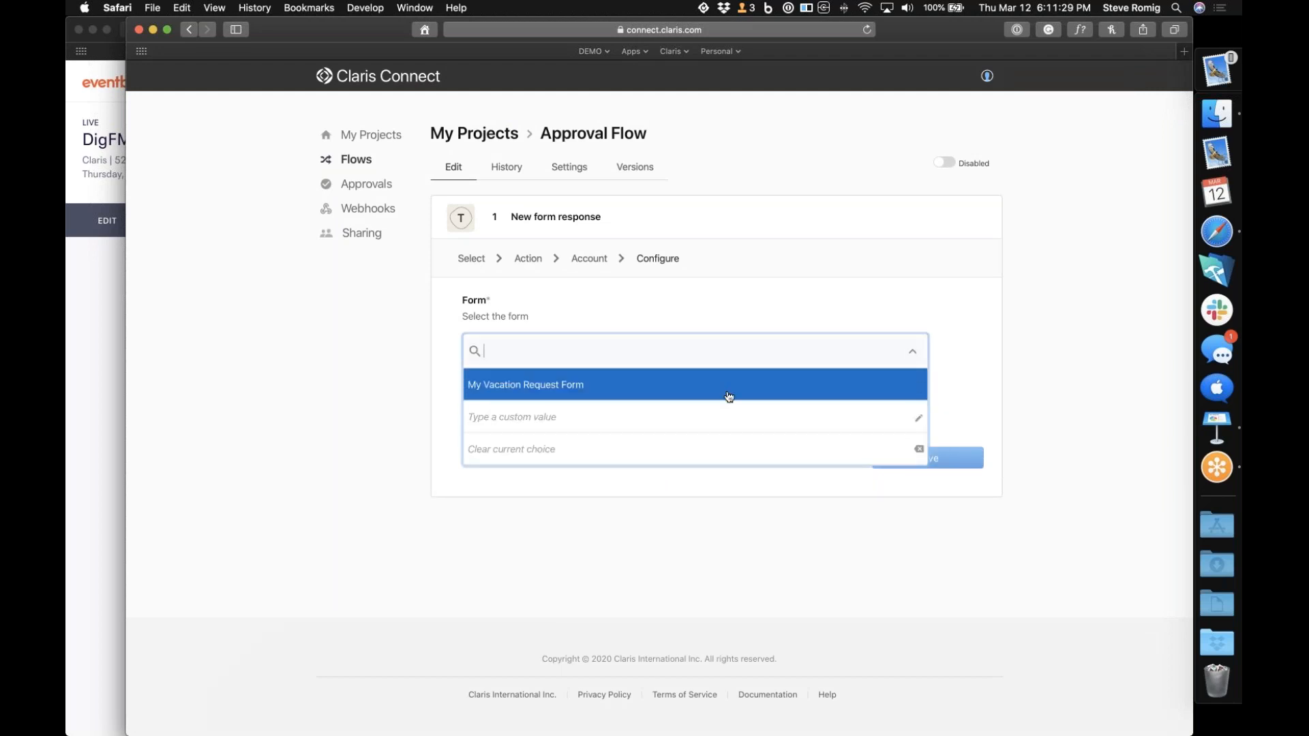
pyautogui.click(729, 397)
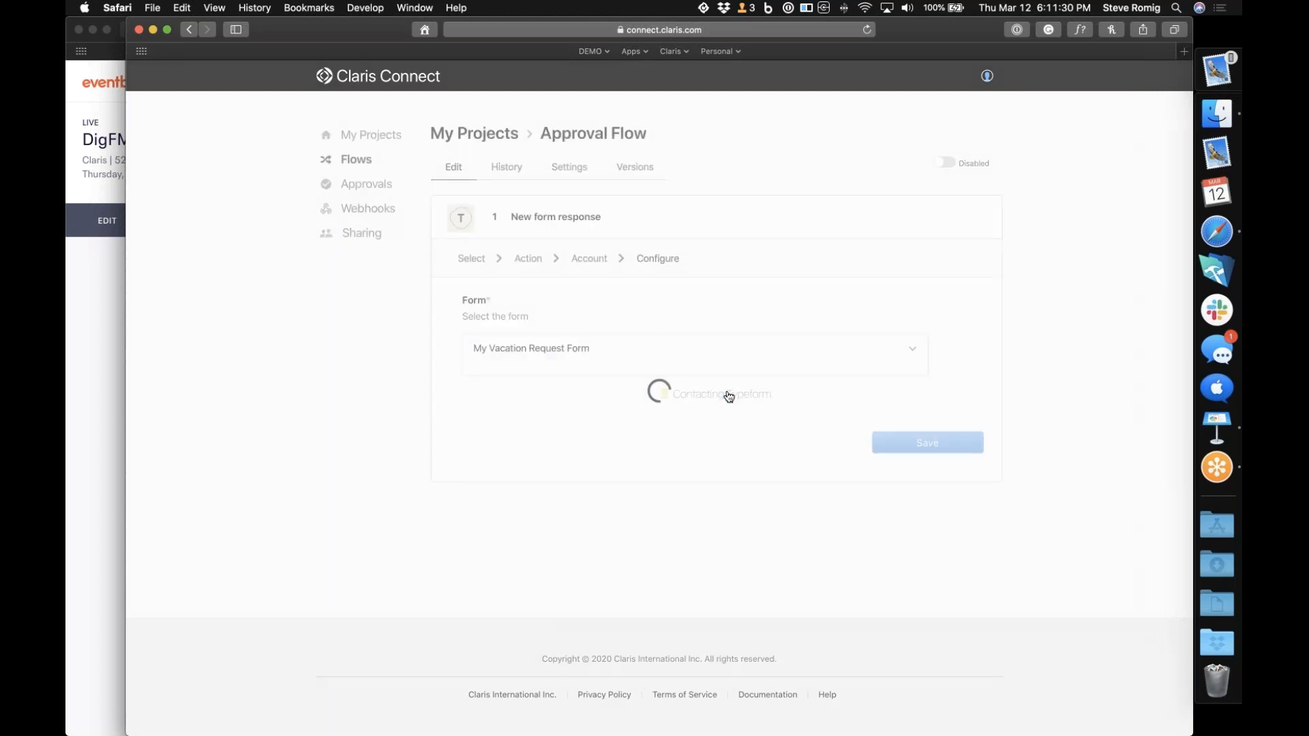
# Open the Typeform vacation request form from the DEMO bookmarks, start it and answer the first question with the requester's name
pyautogui.click(88, 489)
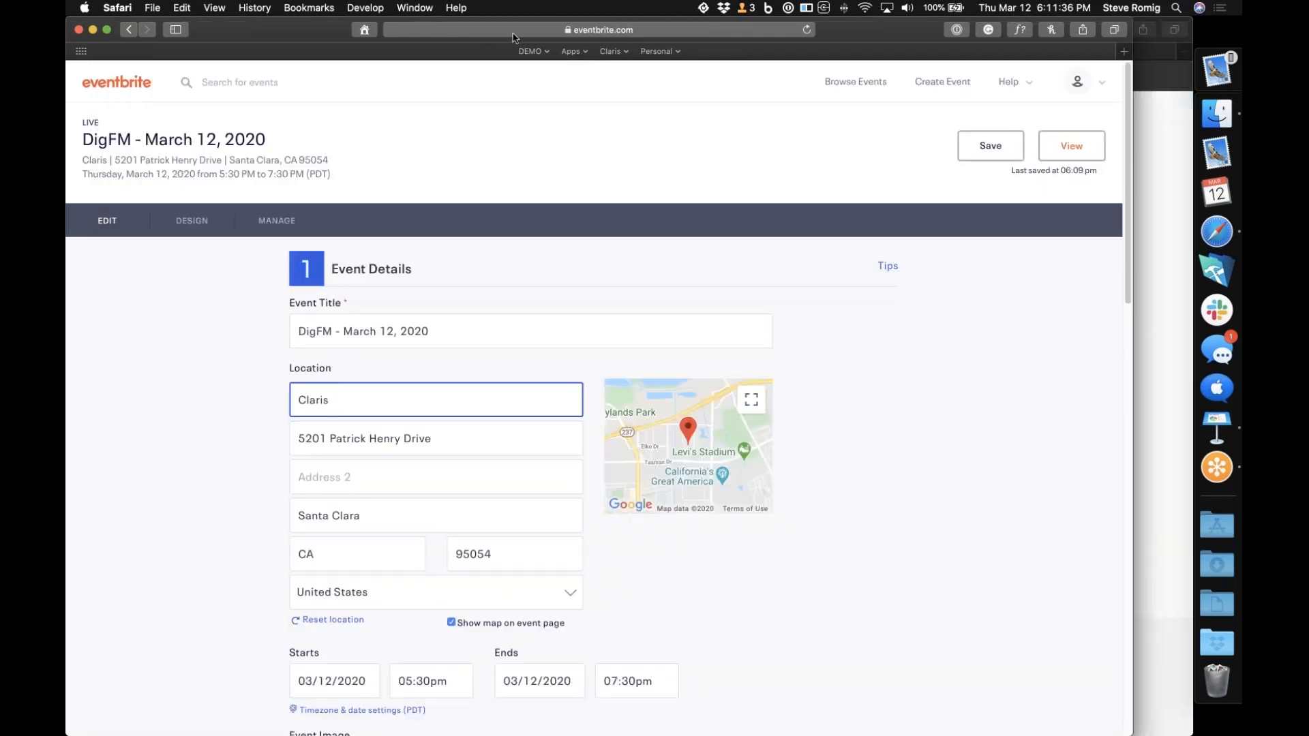
pyautogui.click(545, 53)
pyautogui.click(551, 155)
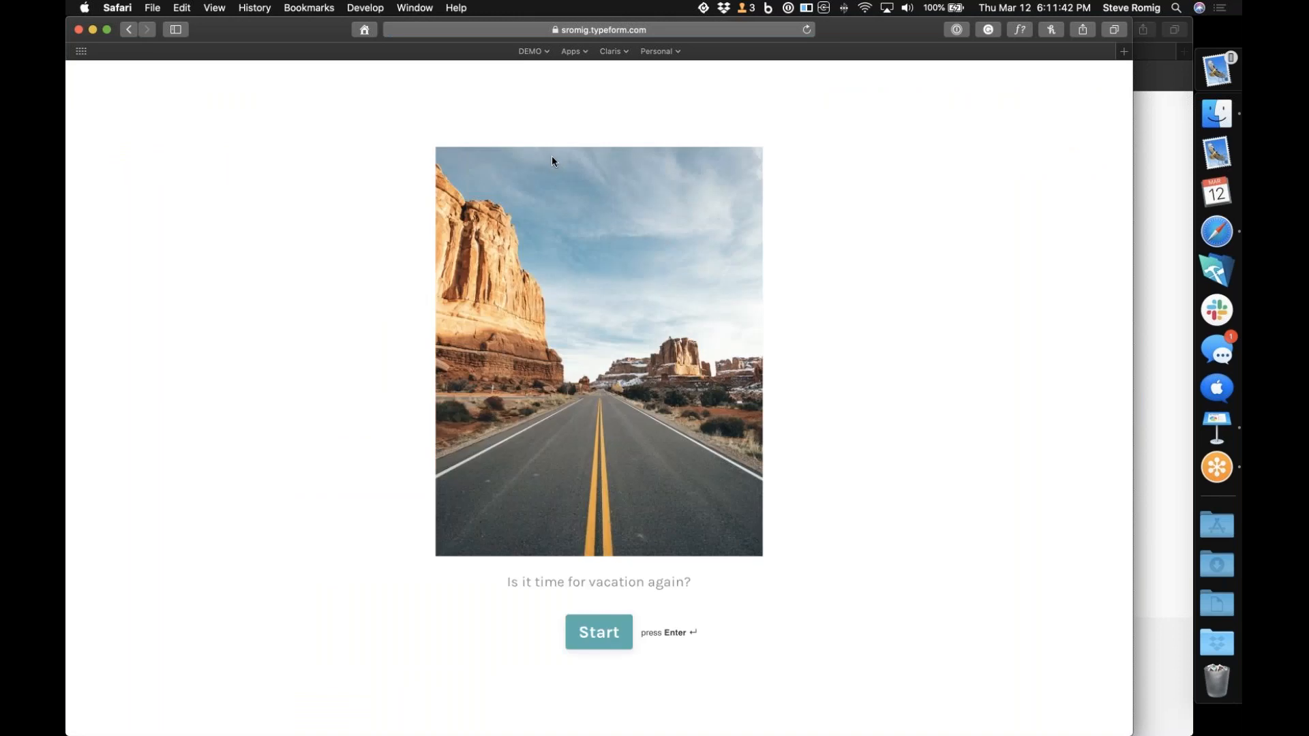
pyautogui.click(598, 638)
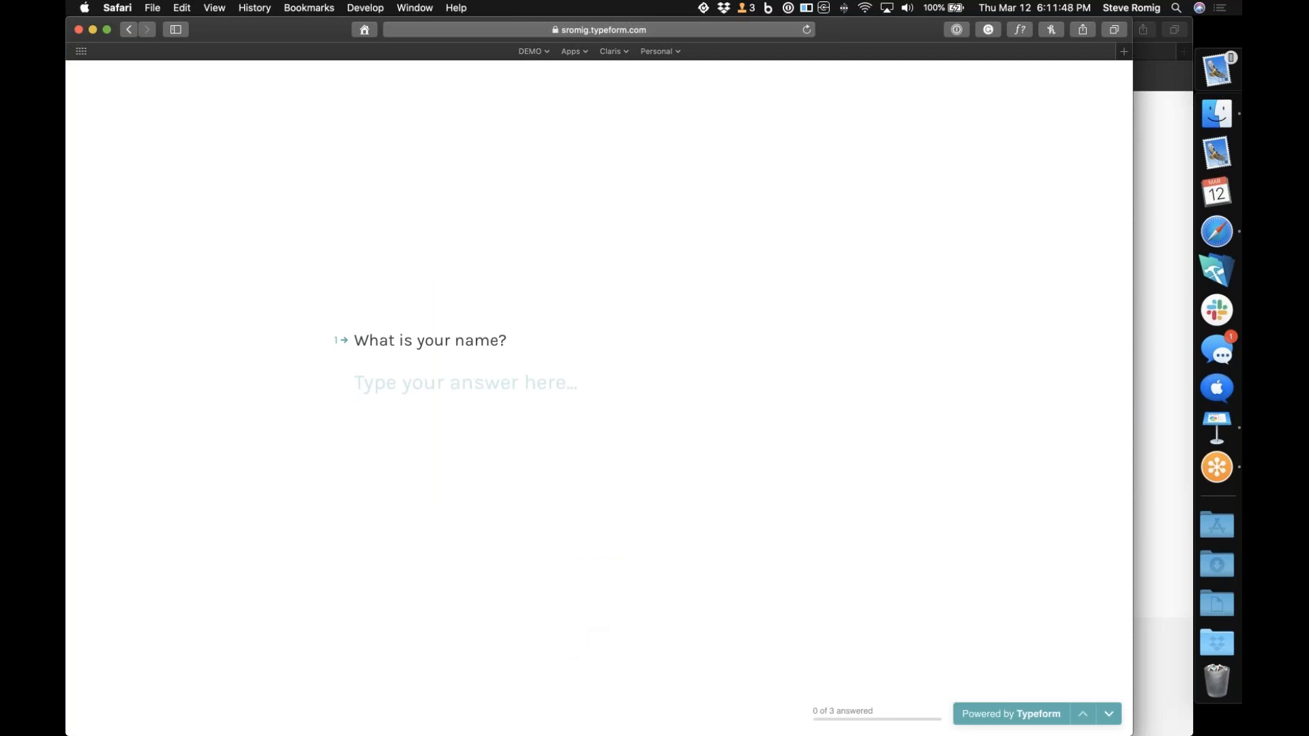
pyautogui.write('Clark K')
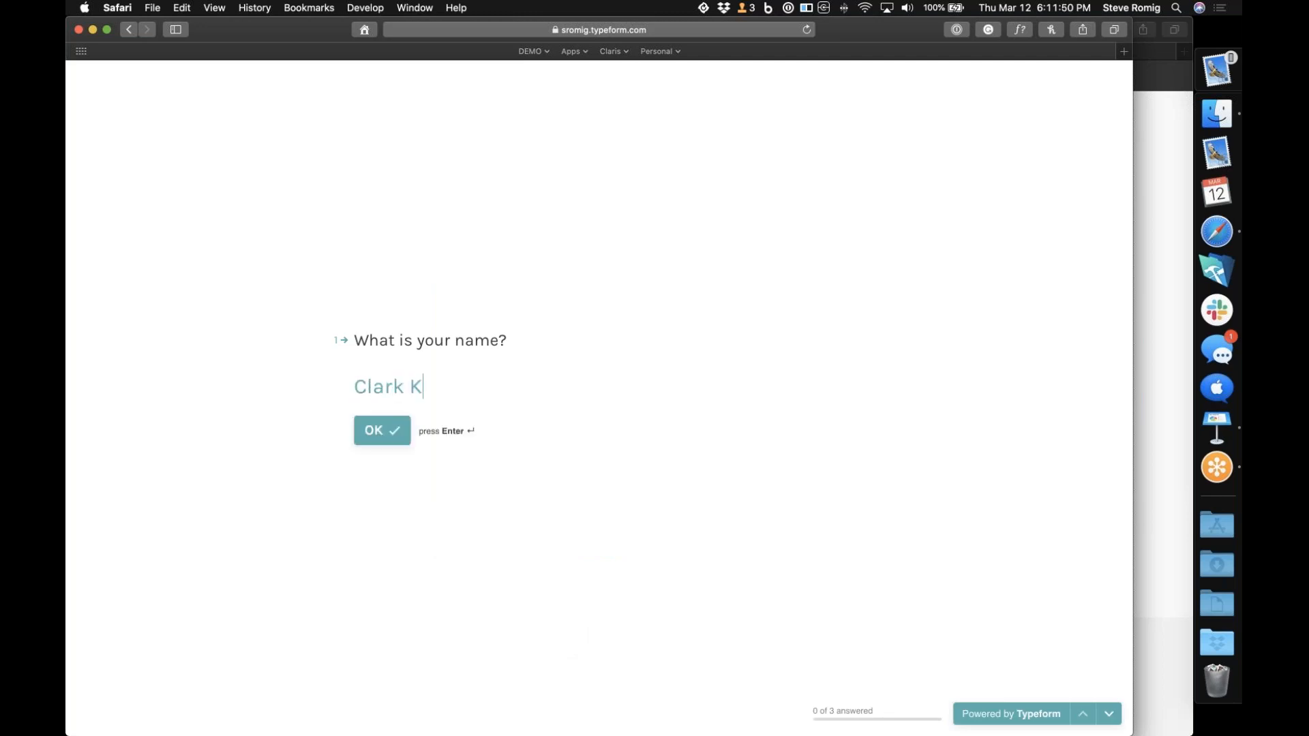
pyautogui.write('ent')
pyautogui.press('Return')
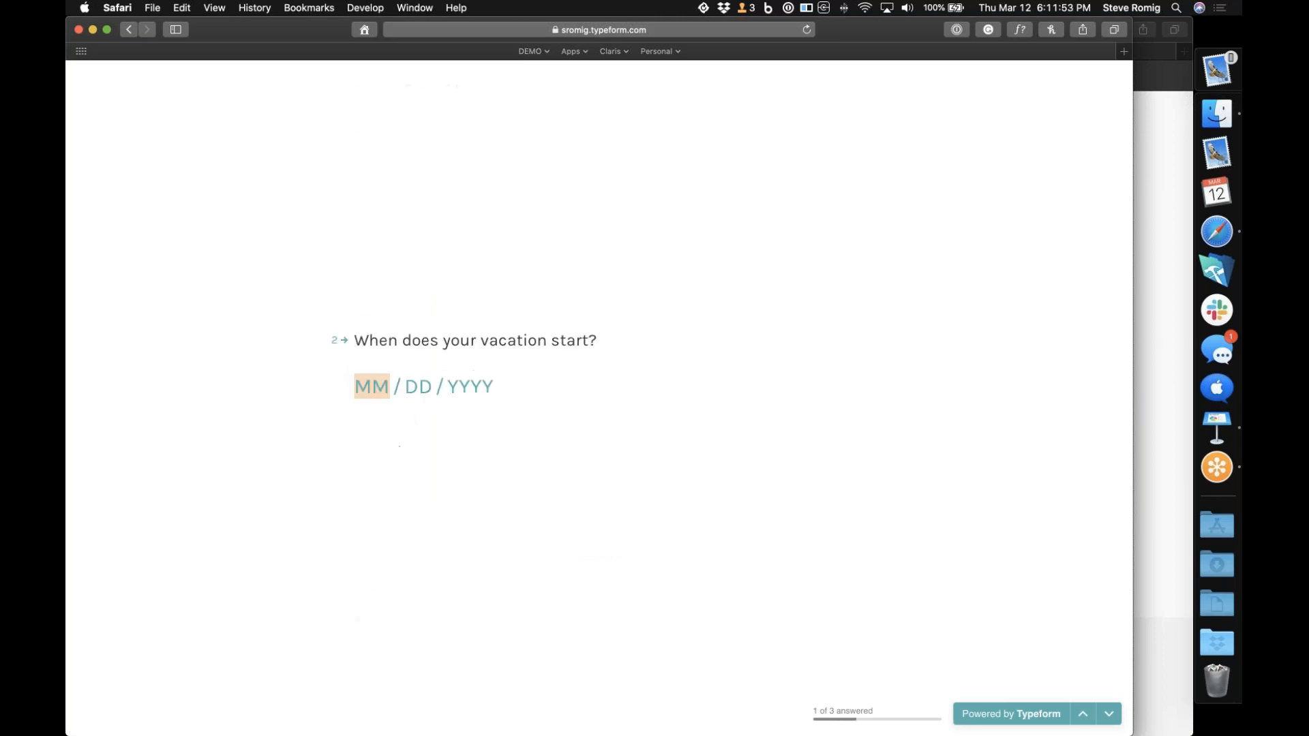
# Enter 03/15/2020 as the vacation start and 03/20/2020 as the end, and submit the form
pyautogui.write('03 / 15 / 2020')
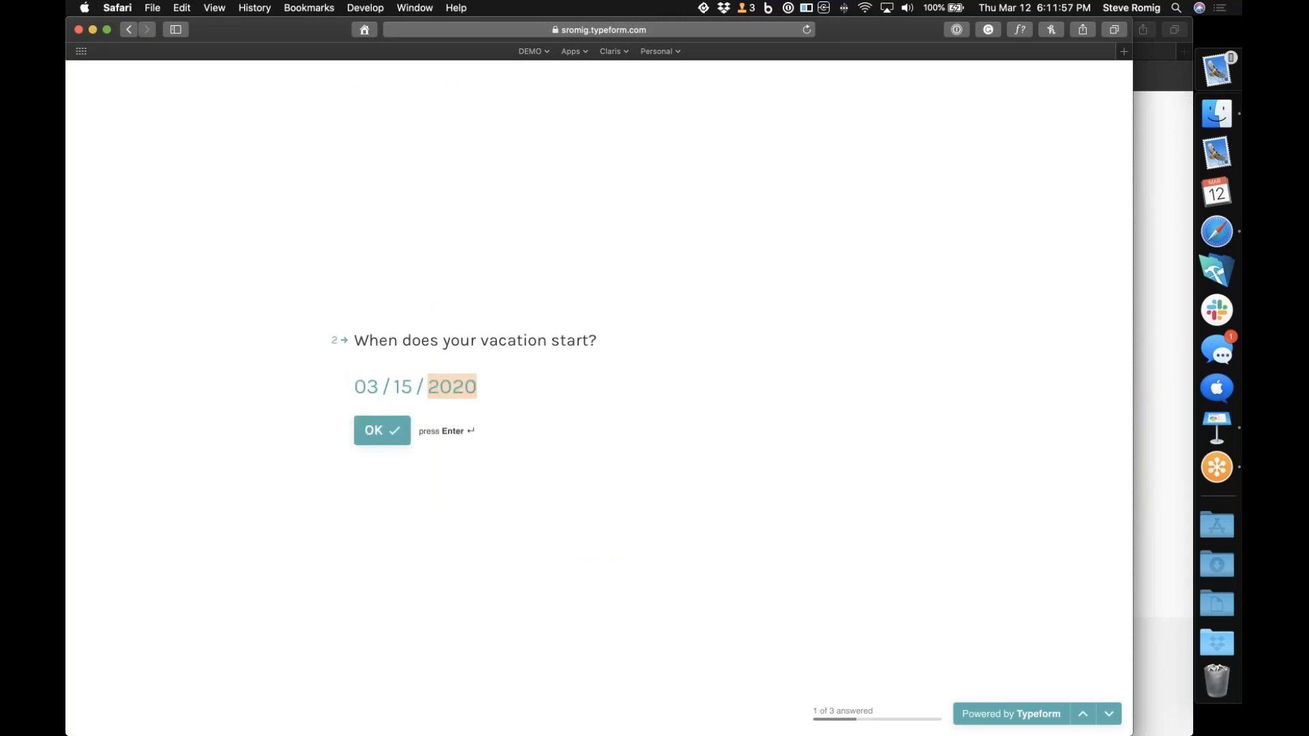
pyautogui.press('Return')
pyautogui.write('03 / ')
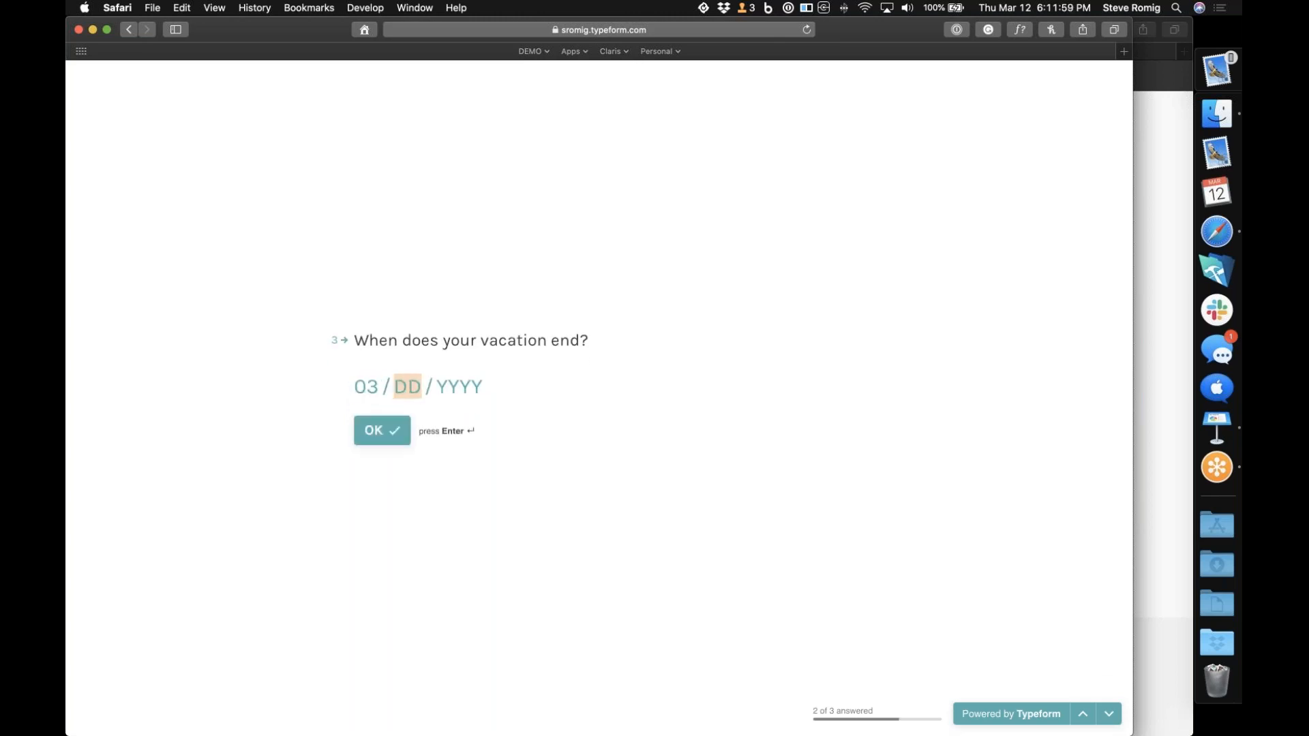
pyautogui.write('20 / 2020')
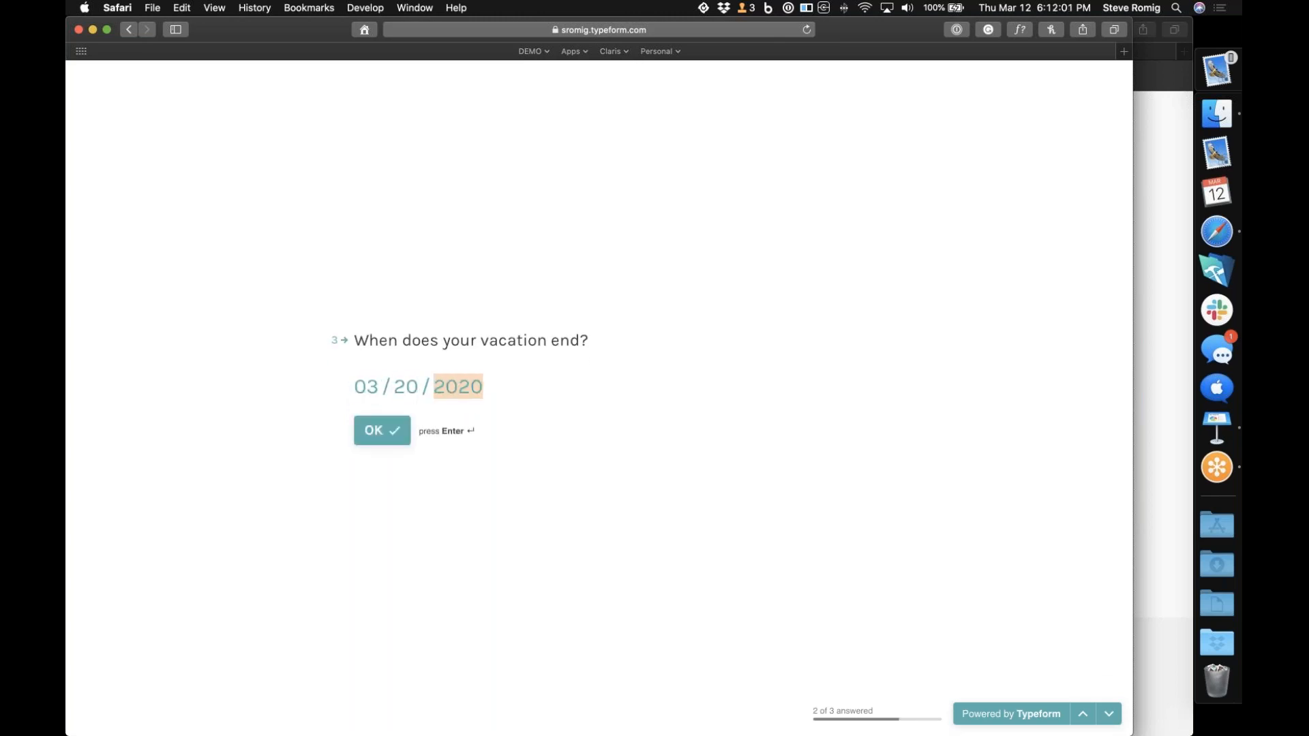
pyautogui.press('Return')
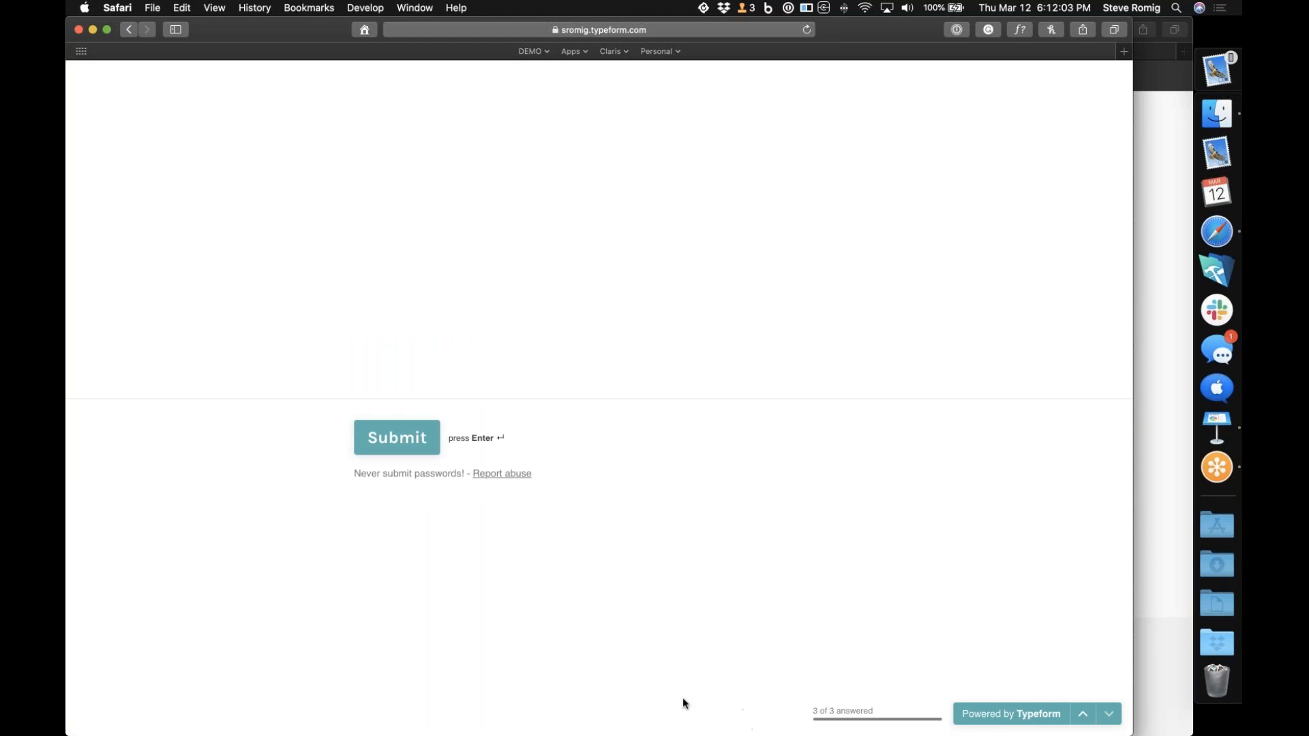
pyautogui.press('Return')
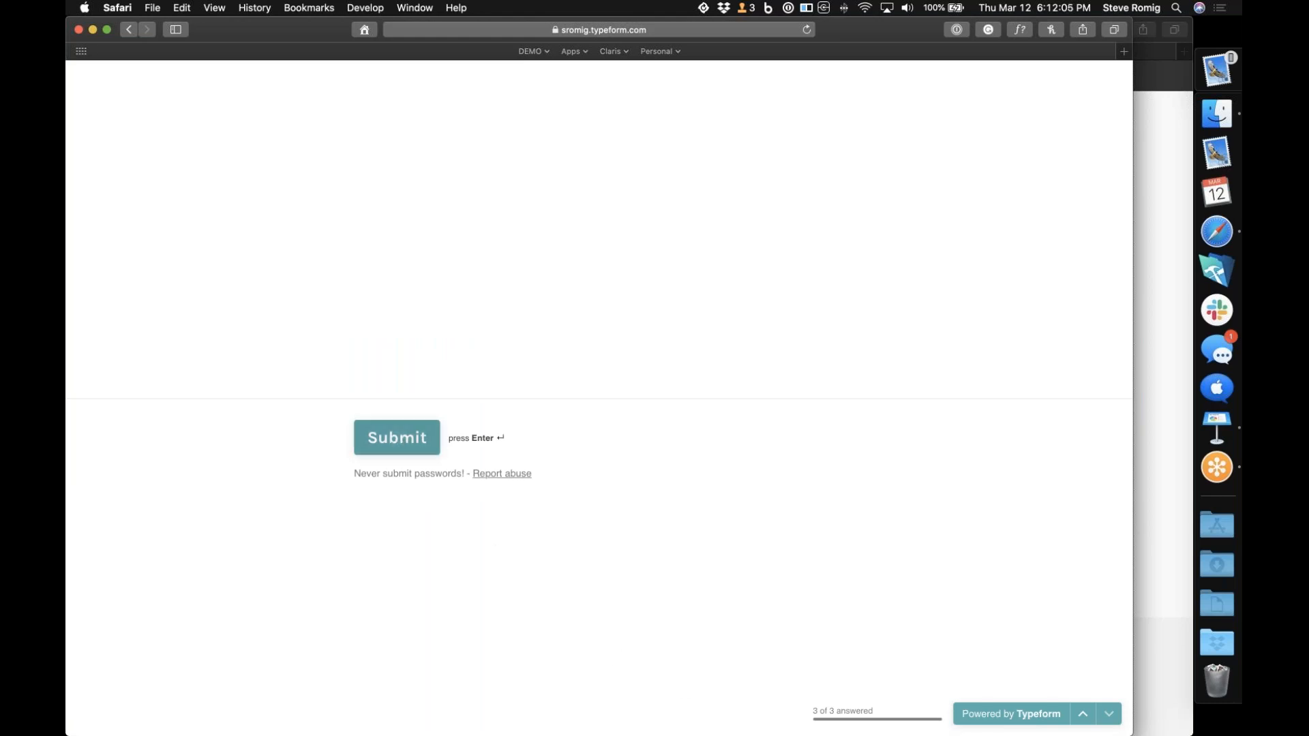
# Save the Typeform trigger in Claris Connect and add the Approval utility's New approval action after it, continuing to its configuration
pyautogui.click(1163, 312)
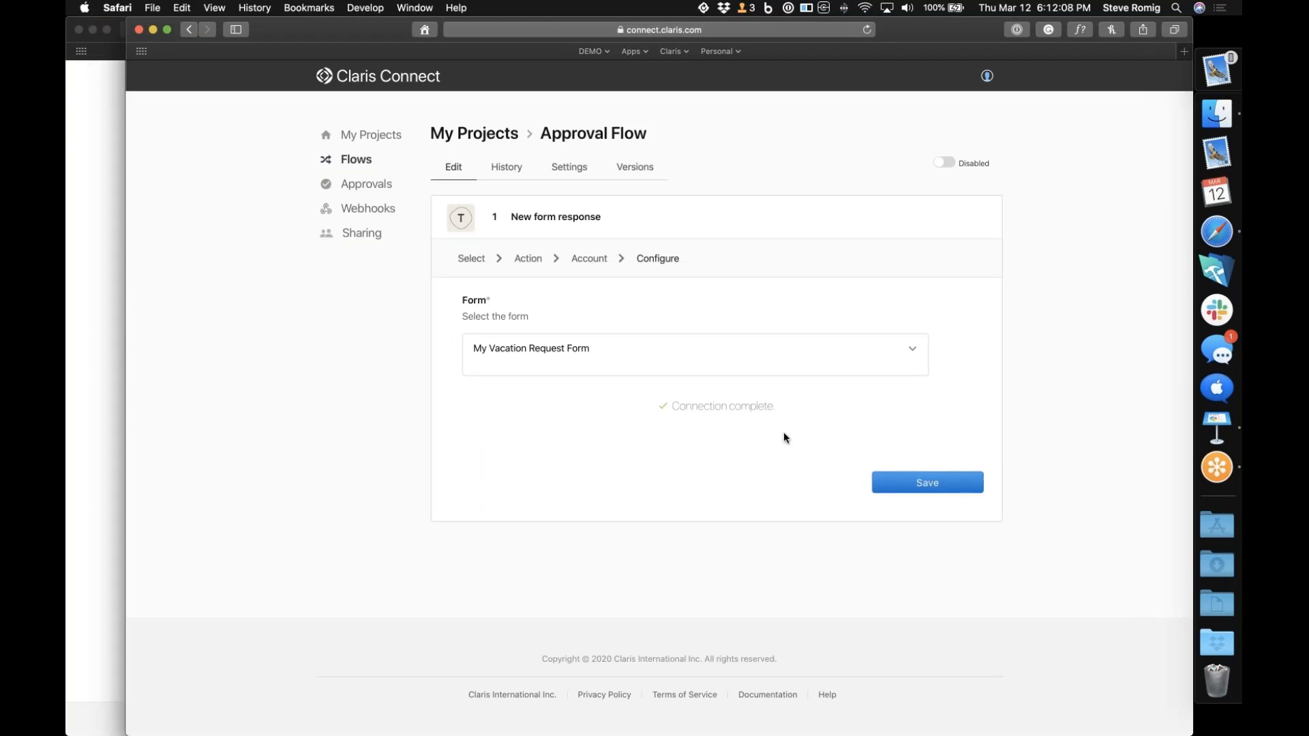
pyautogui.click(928, 483)
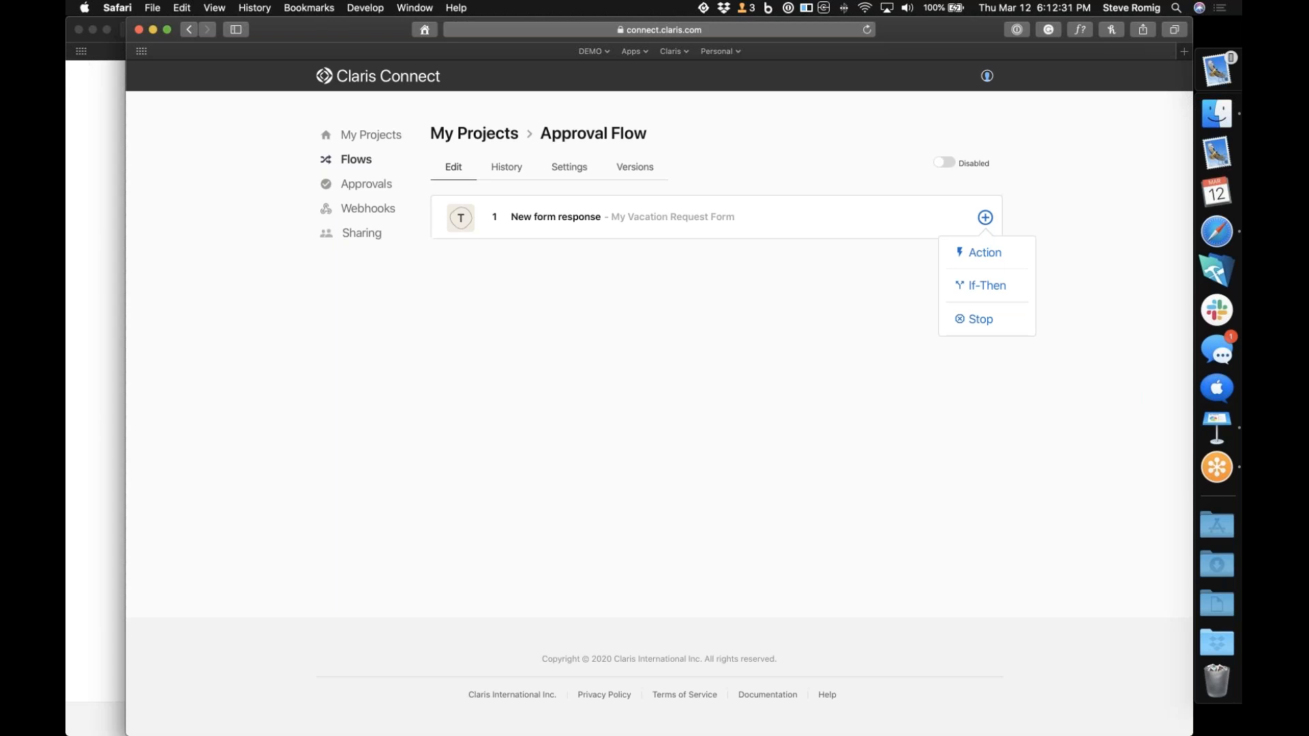
pyautogui.moveTo(985, 218)
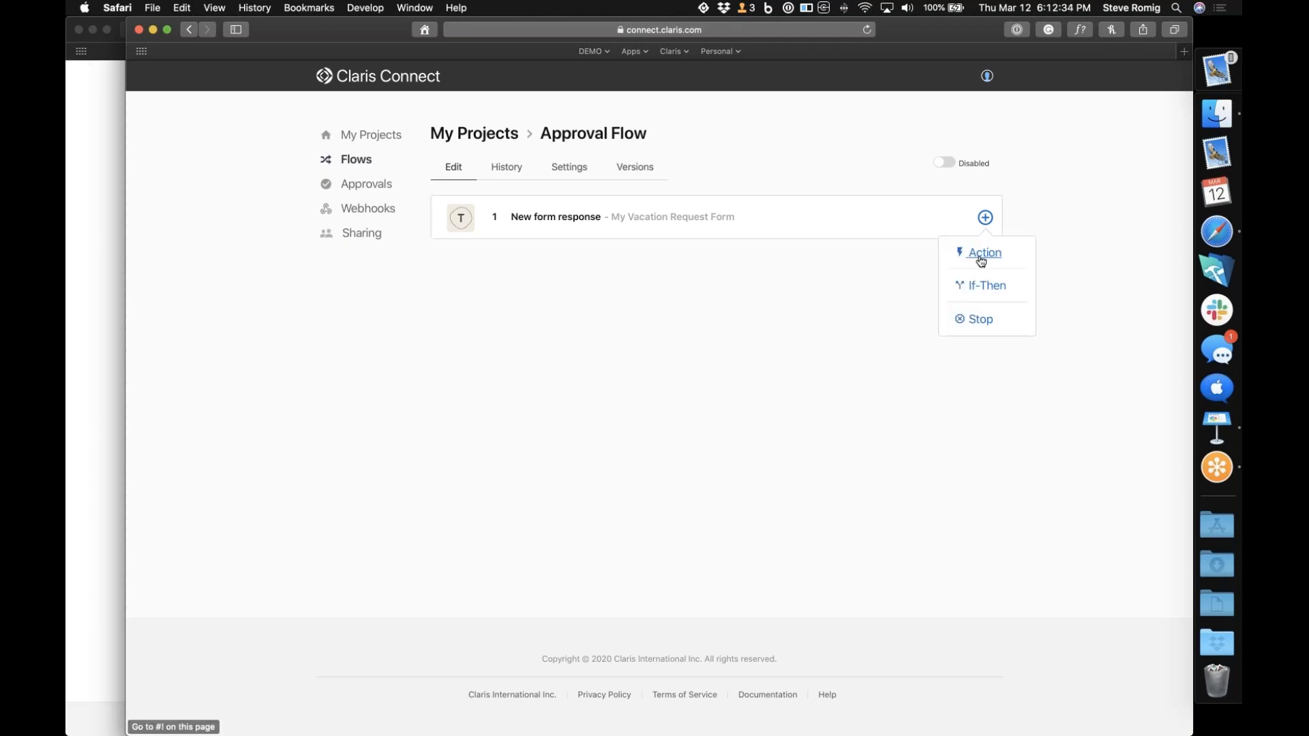
pyautogui.click(982, 253)
pyautogui.scroll(-10, 939, 181)
pyautogui.scroll(-3, 939, 181)
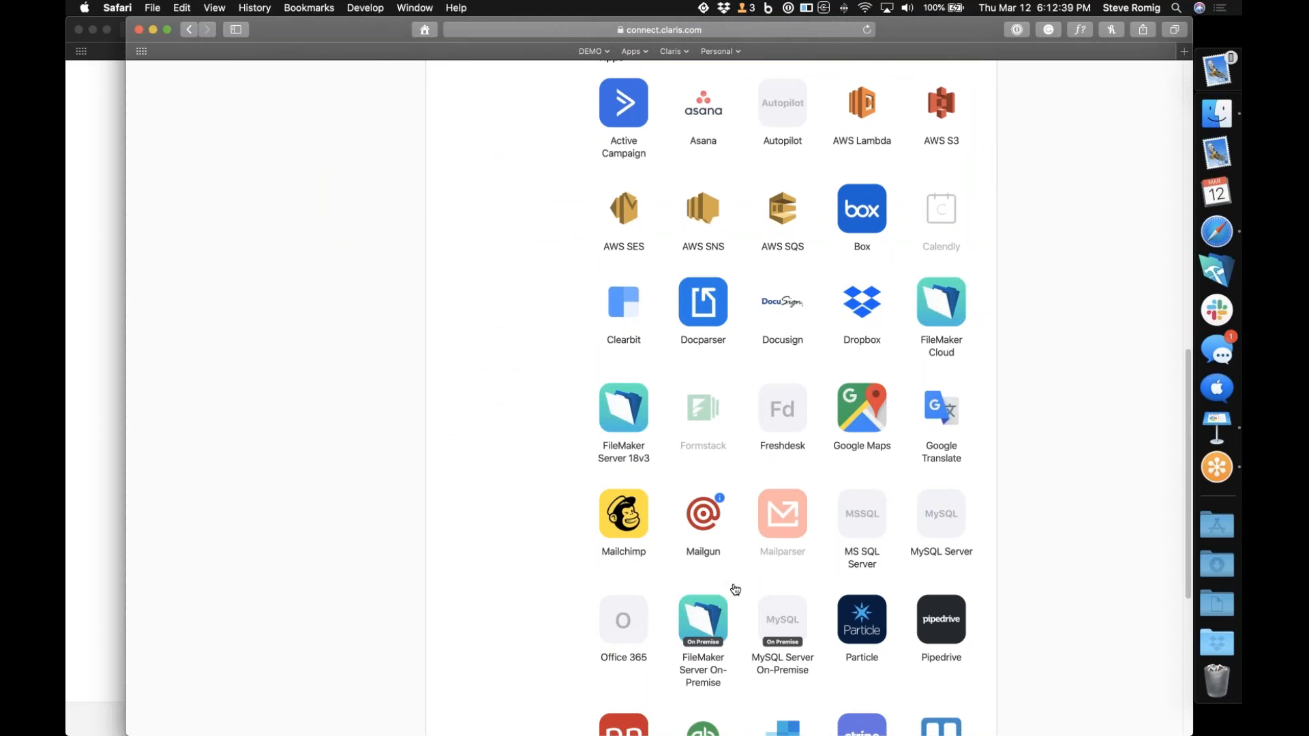
pyautogui.scroll(15, 735, 589)
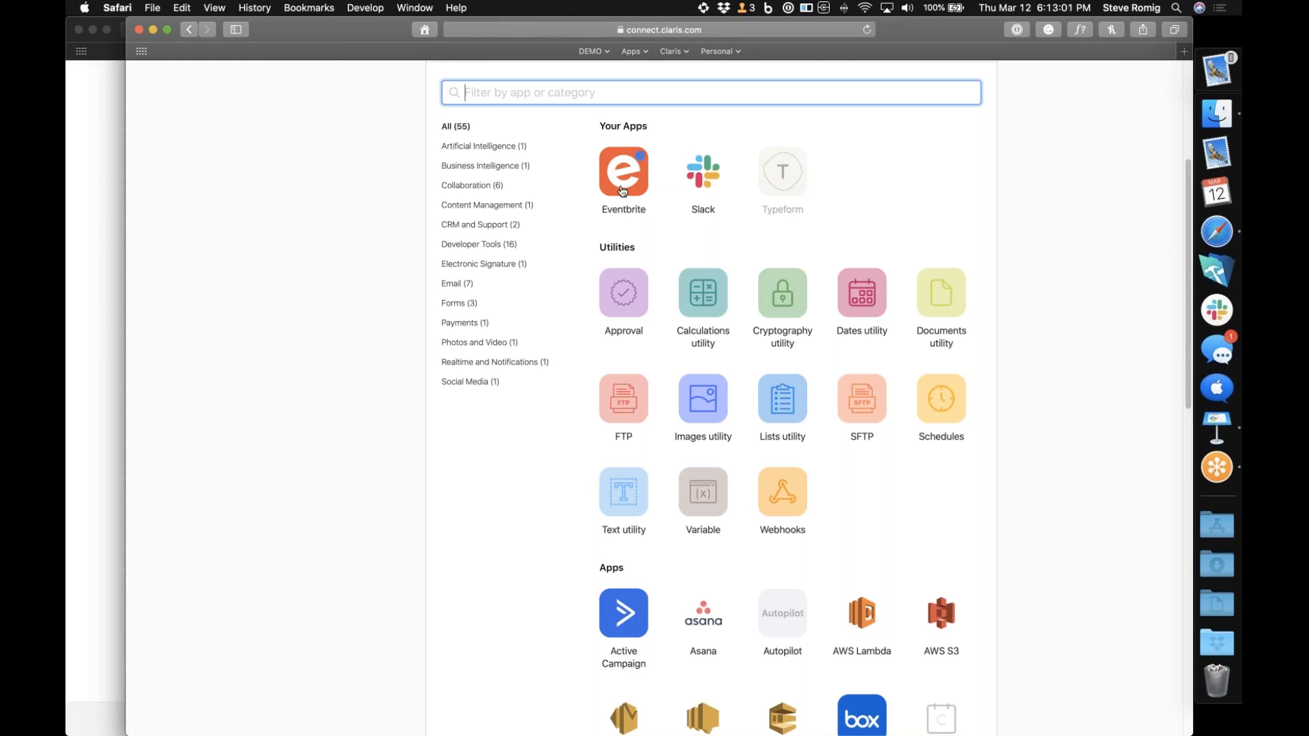
pyautogui.scroll(-10, 684, 345)
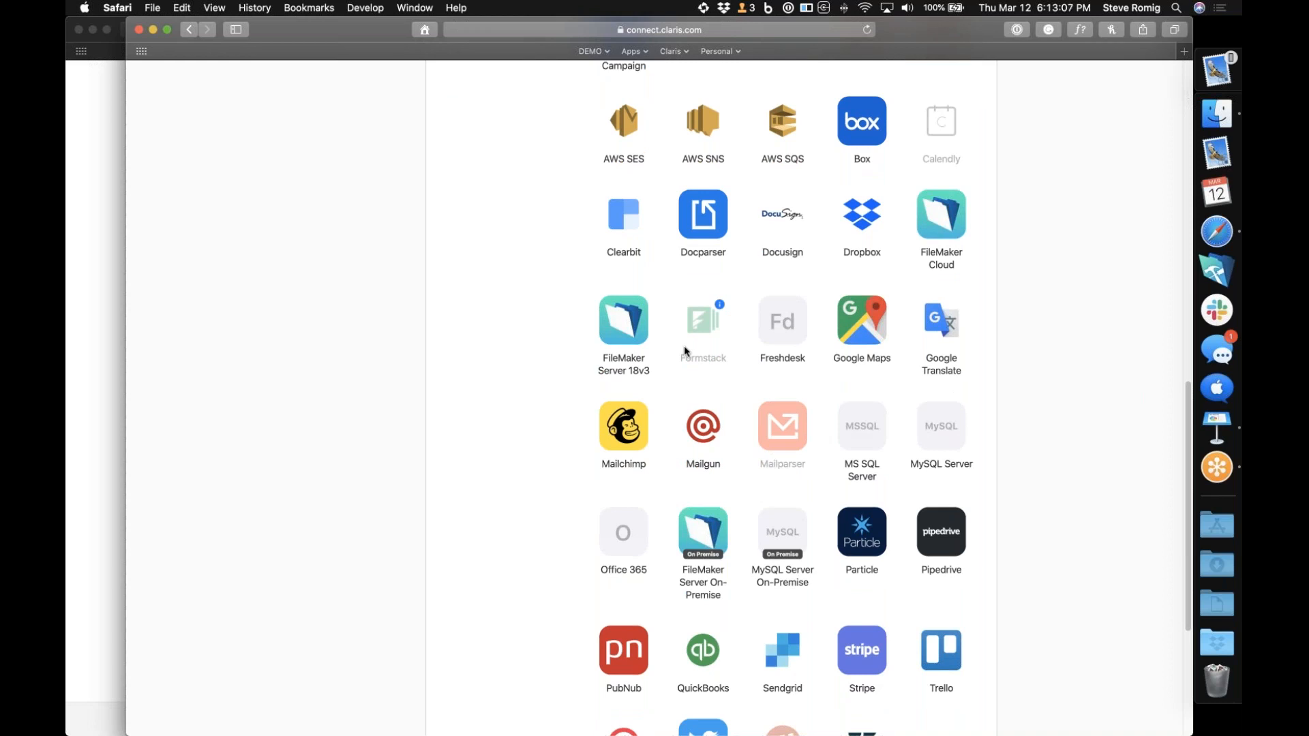
pyautogui.scroll(10, 685, 345)
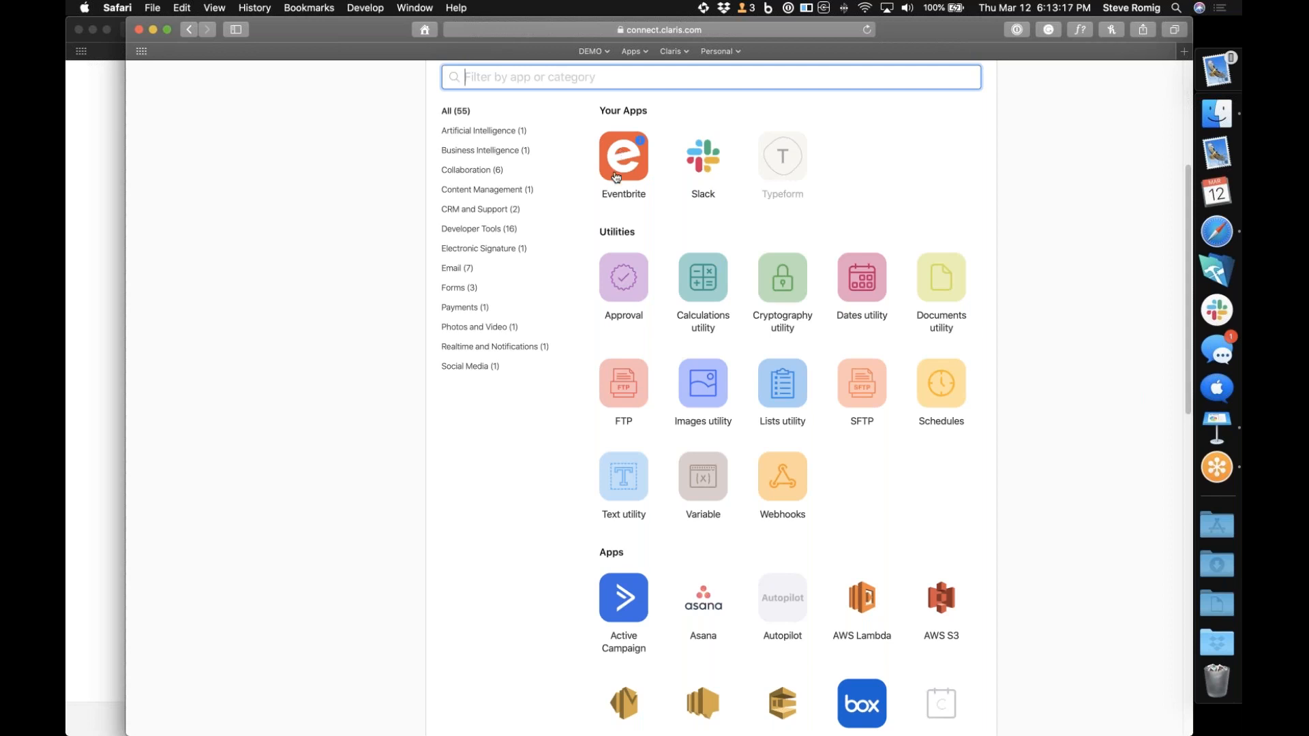
pyautogui.scroll(-10, 622, 154)
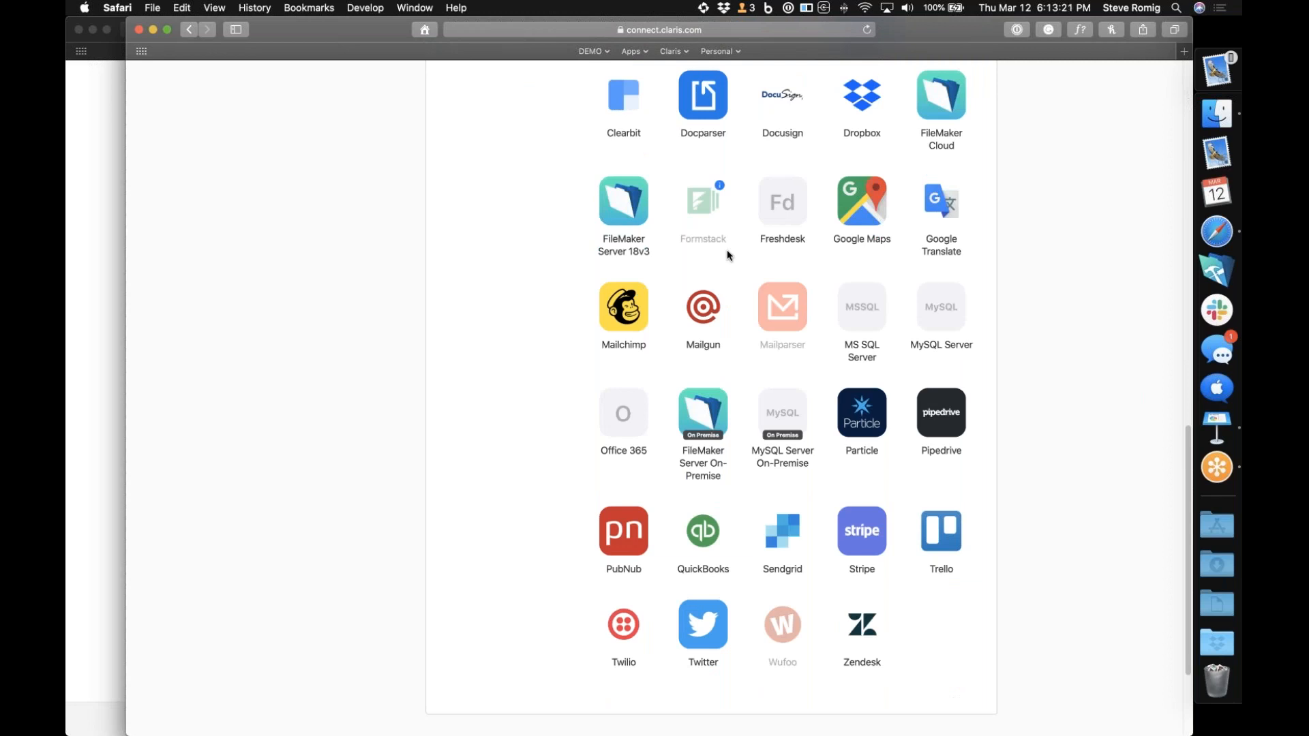
pyautogui.scroll(10, 727, 250)
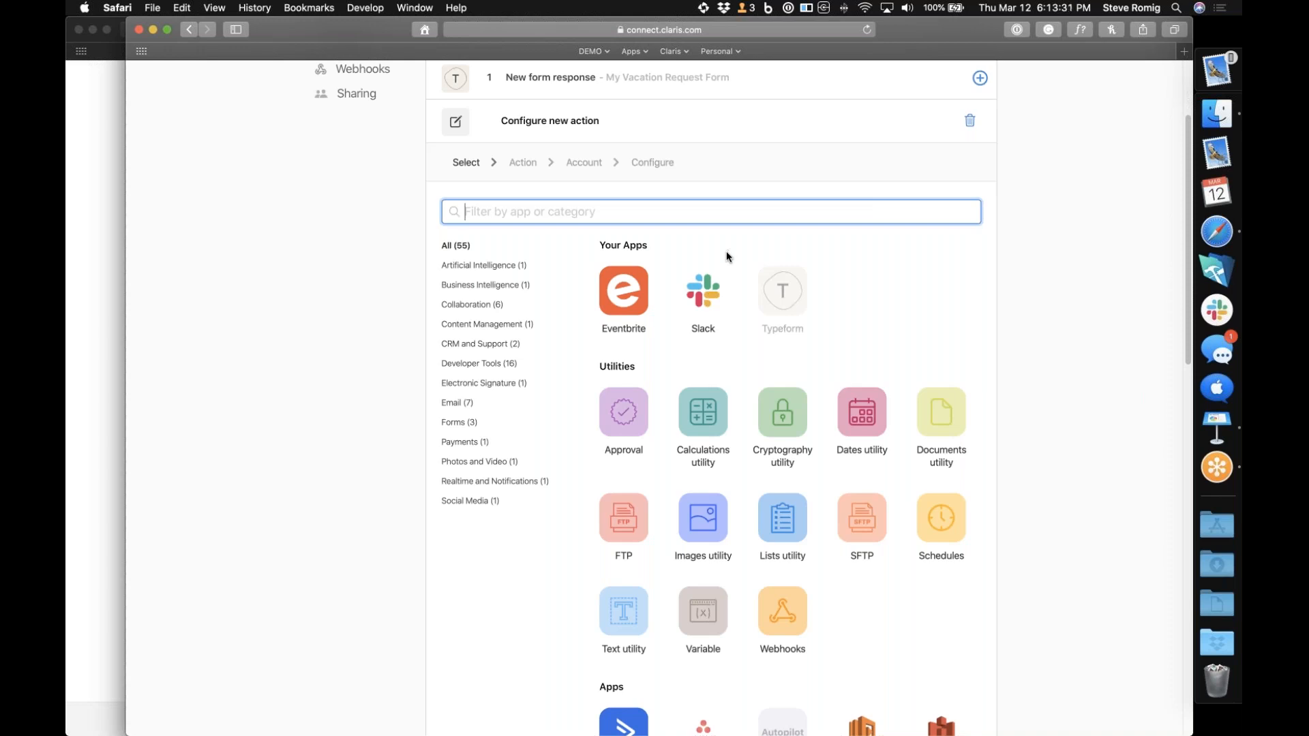
pyautogui.click(626, 418)
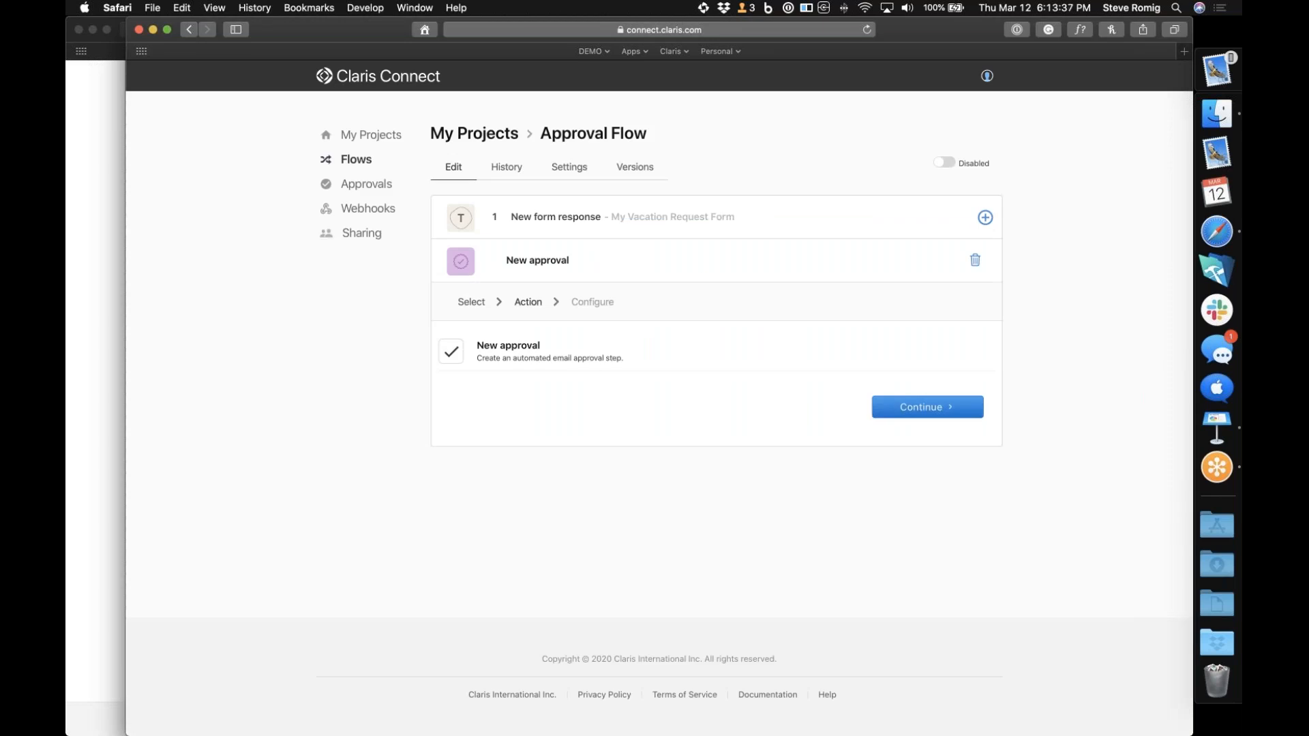
pyautogui.click(927, 411)
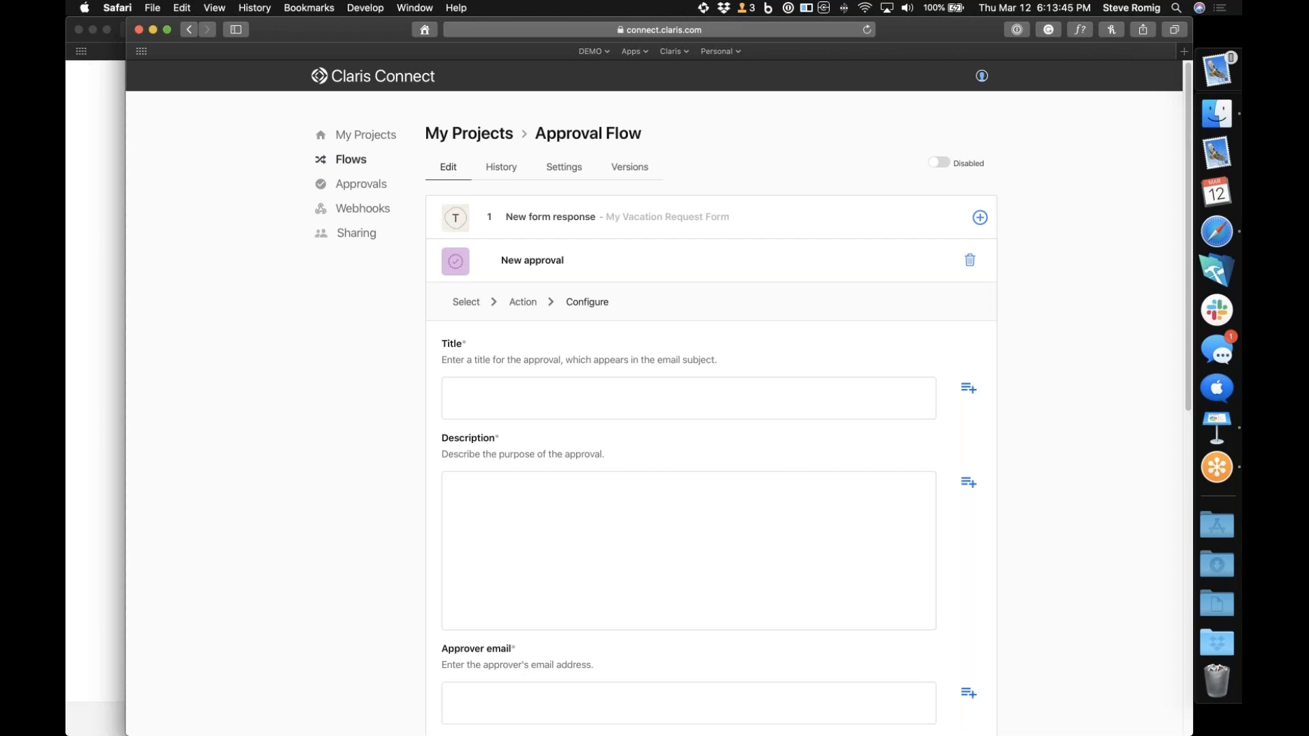
# Title the approval "Vacation Request" and describe it as "I would like some time off"
pyautogui.click(882, 403)
pyautogui.write('Vacation Request')
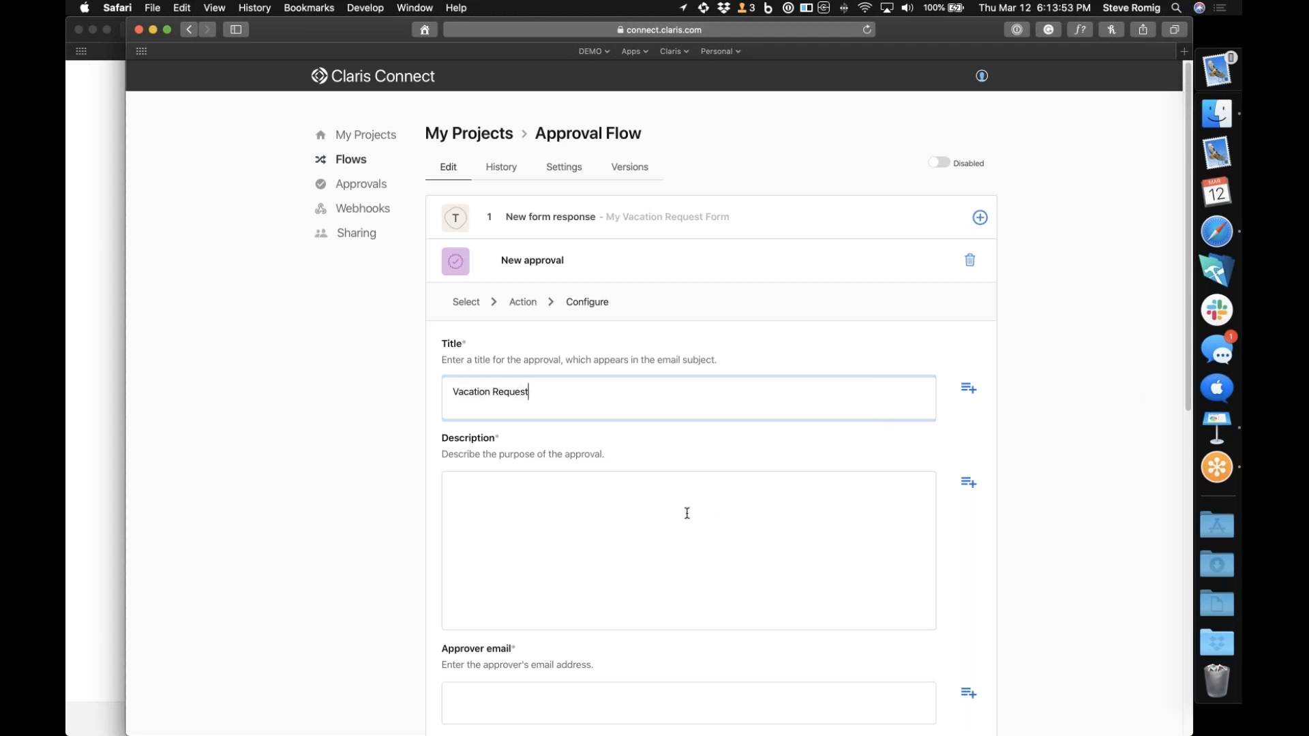
pyautogui.click(686, 513)
pyautogui.write('I woud')
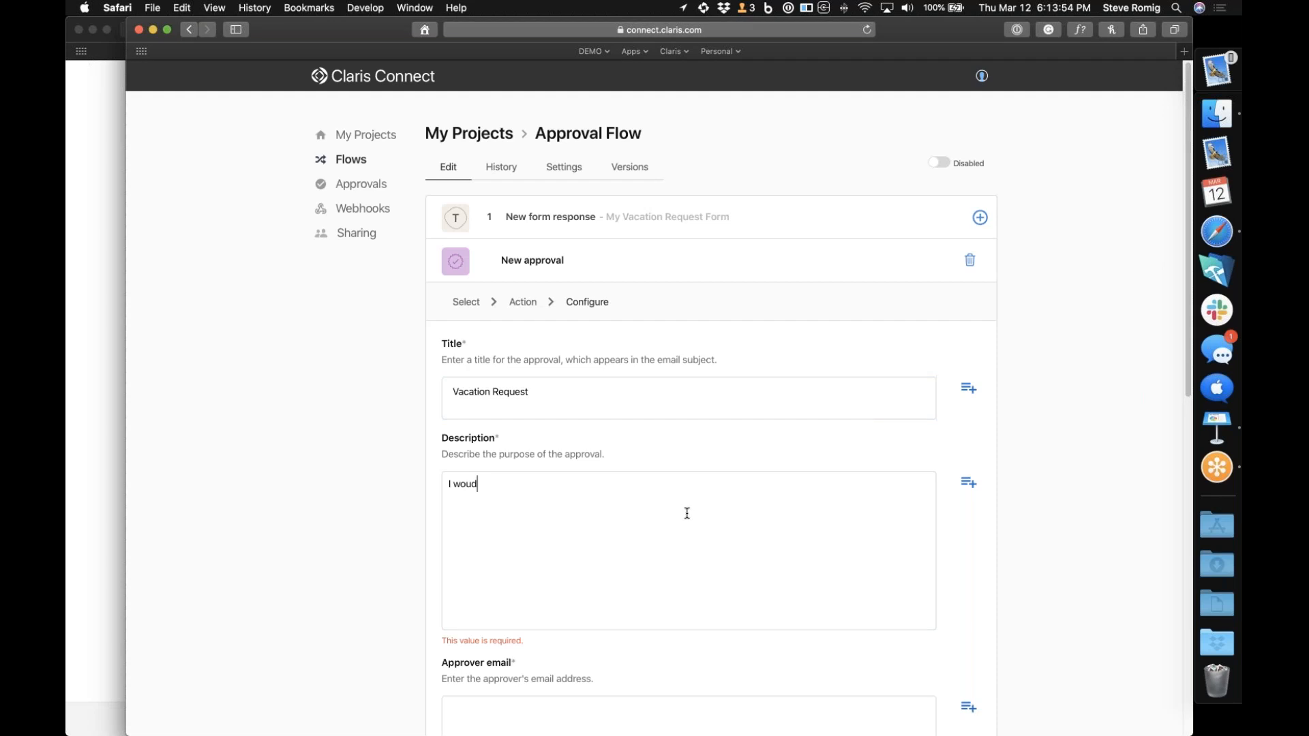
pyautogui.press('BackSpace')
pyautogui.write('ld like some time off')
pyautogui.scroll(-5, 650, 612)
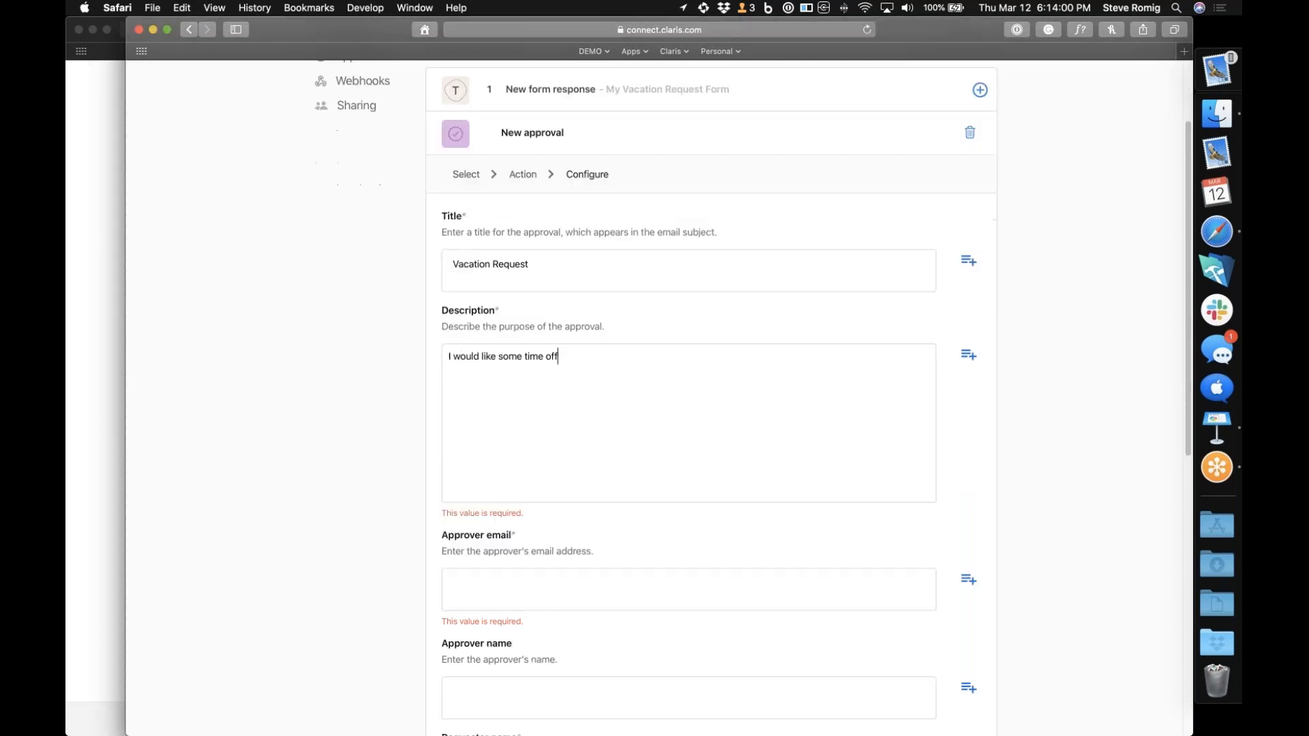
# Fill in the approver's email address and the approver's name for the approval action
pyautogui.click(532, 531)
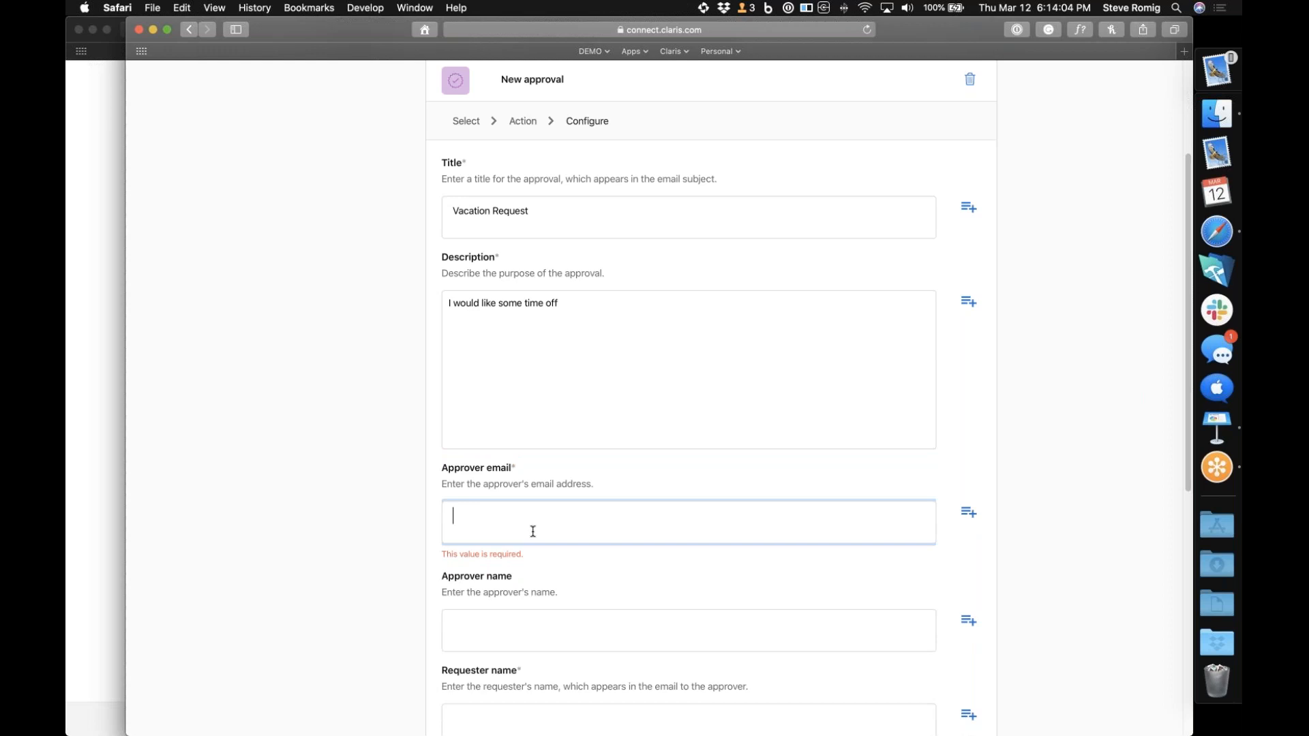
pyautogui.click(501, 625)
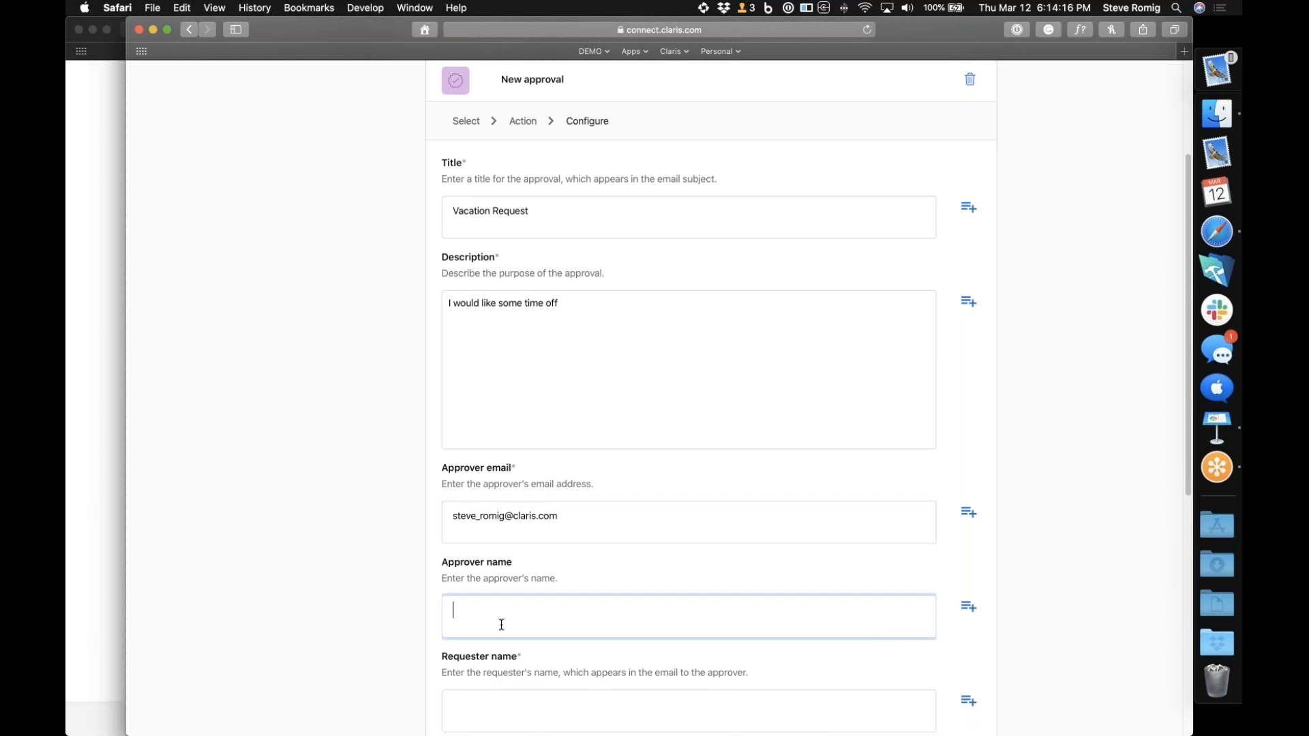
# Set the approval's due date to 3 days
pyautogui.scroll(-3, 529, 623)
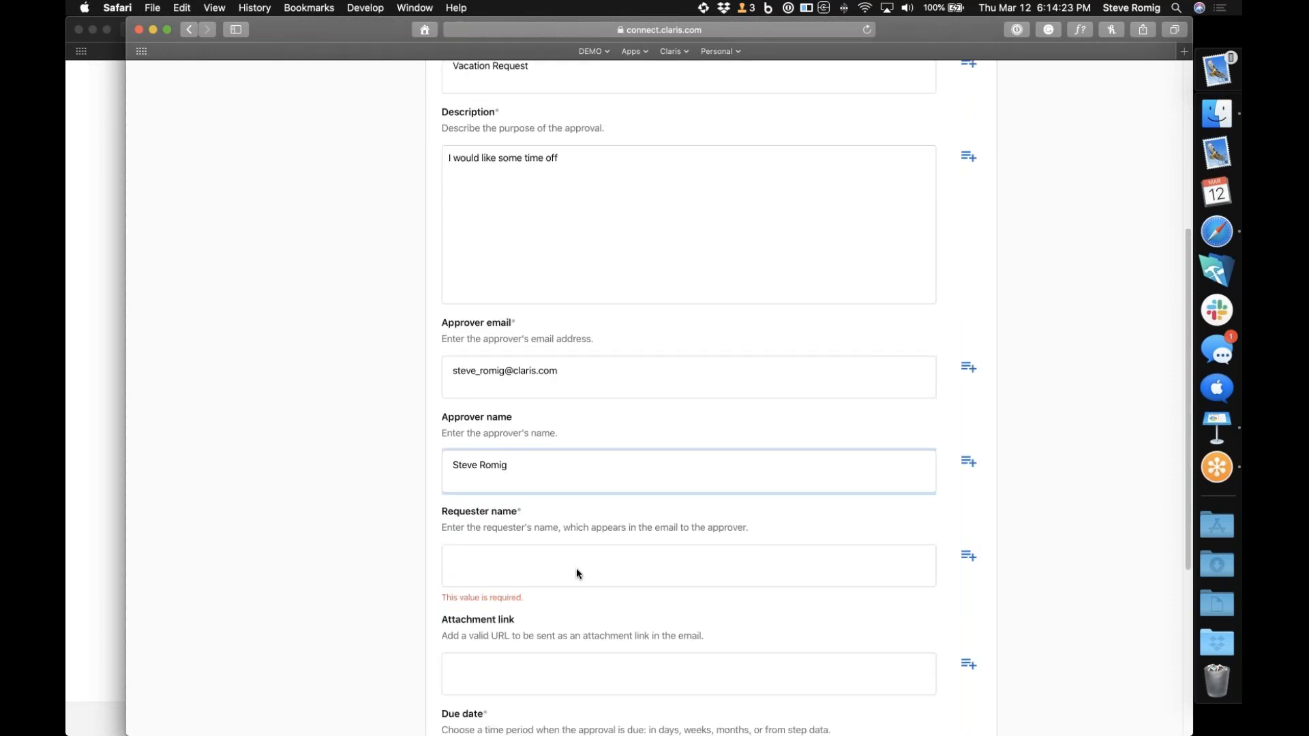
pyautogui.scroll(-5, 577, 571)
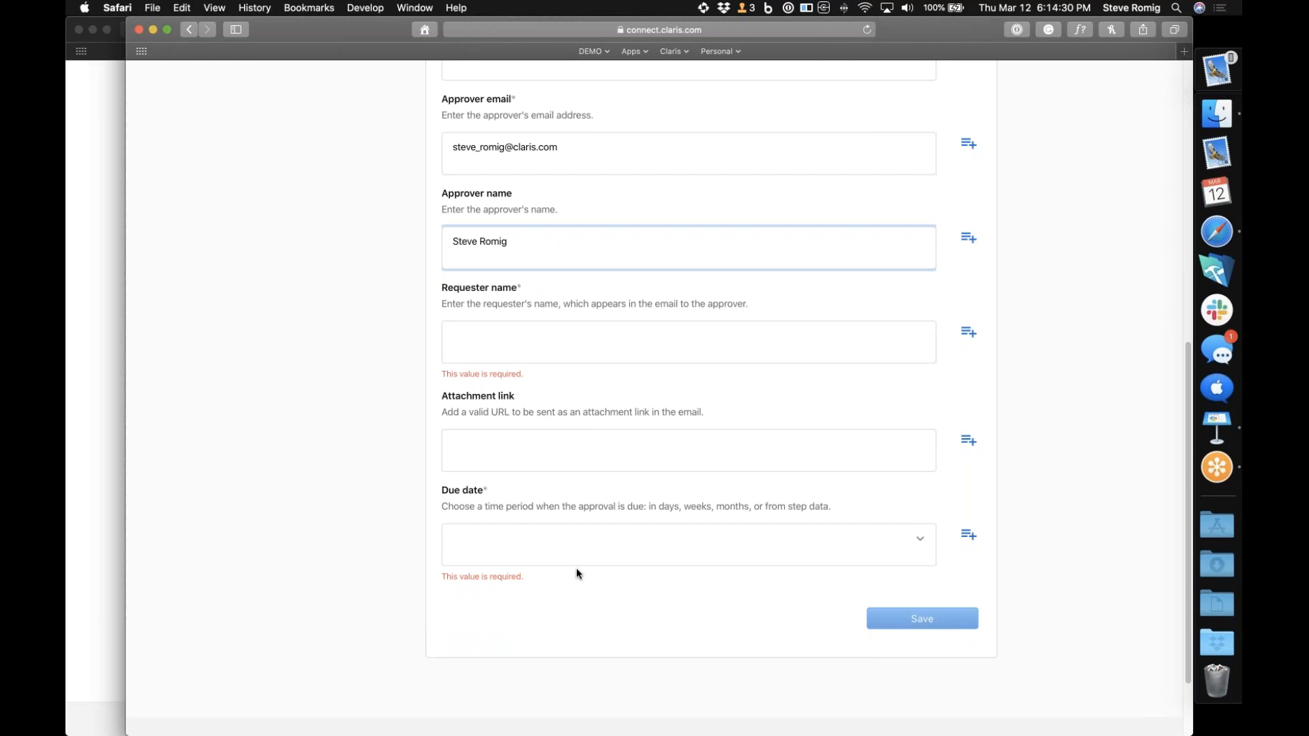
pyautogui.click(921, 538)
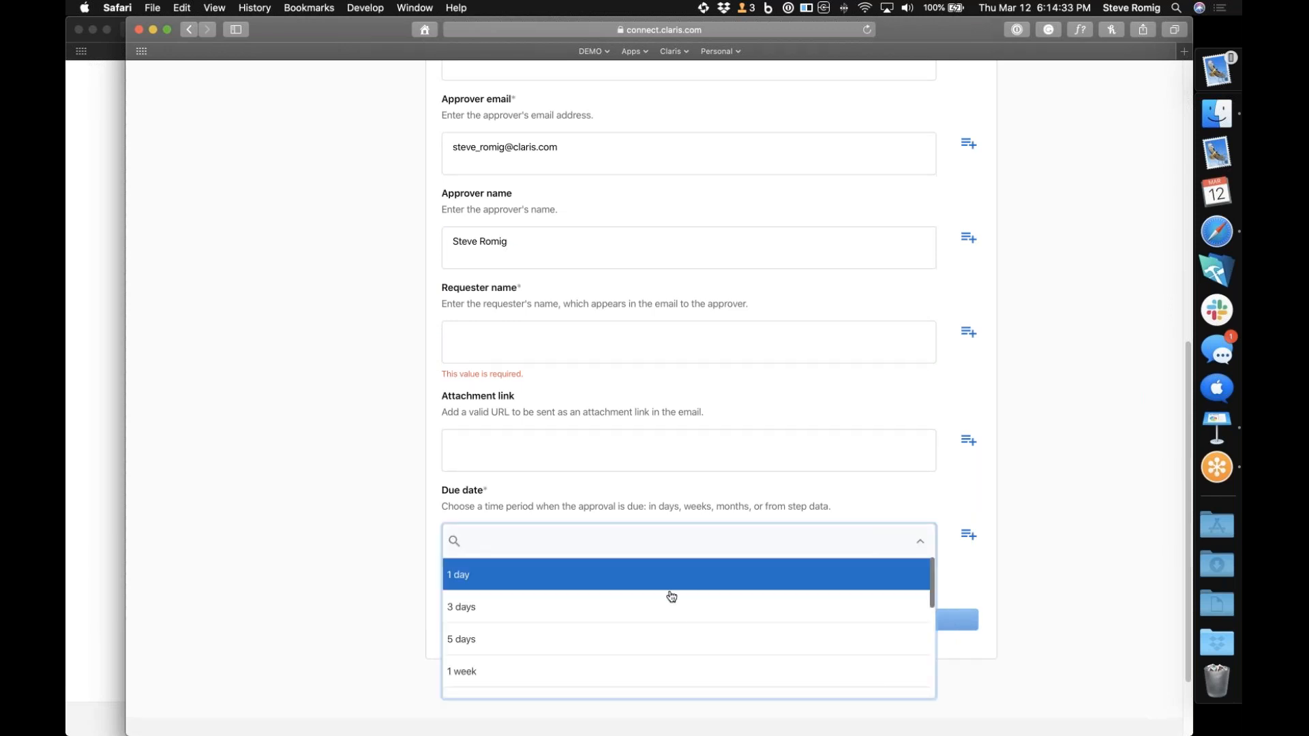
pyautogui.click(653, 605)
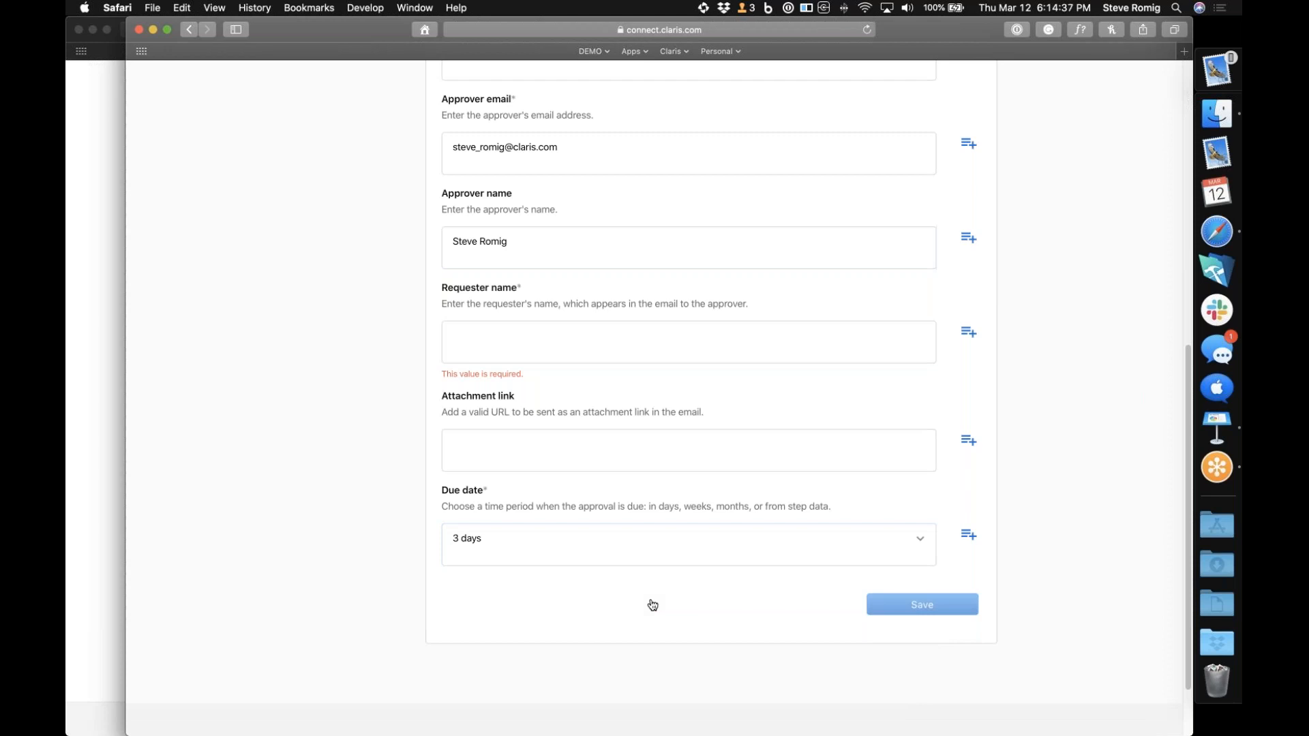
# Extend the approval title so it reads "Vacation Request for"
pyautogui.scroll(8, 653, 605)
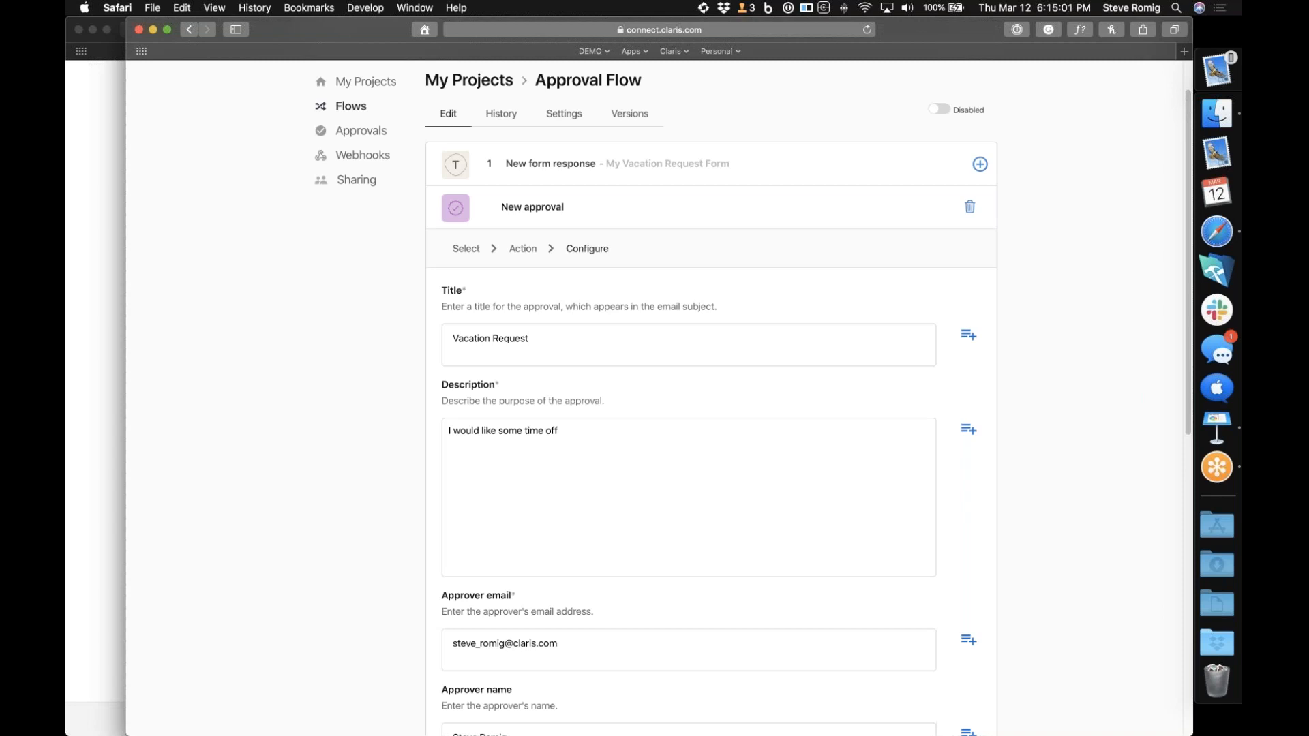
pyautogui.click(591, 342)
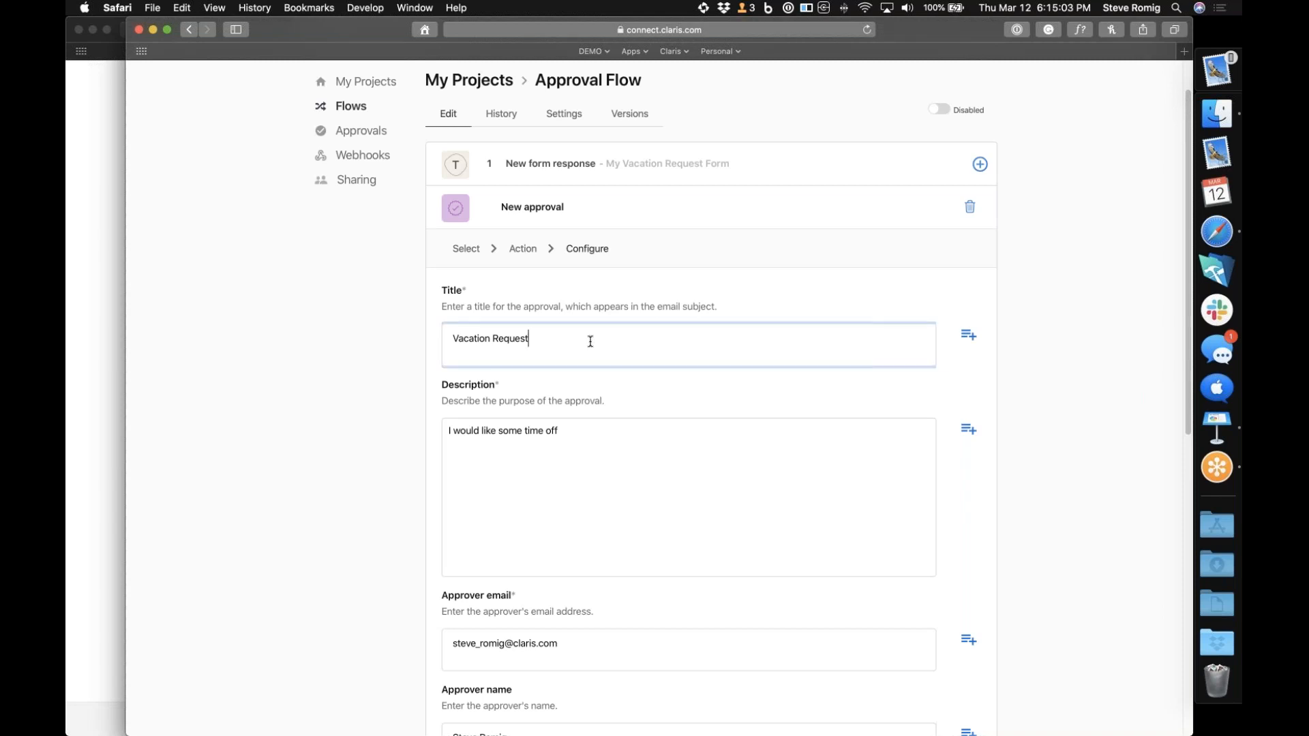
pyautogui.write('for')
# Append the Typeform name answer (body.form_response.answers.[0].text) from step 1 to the approval title
pyautogui.click(967, 339)
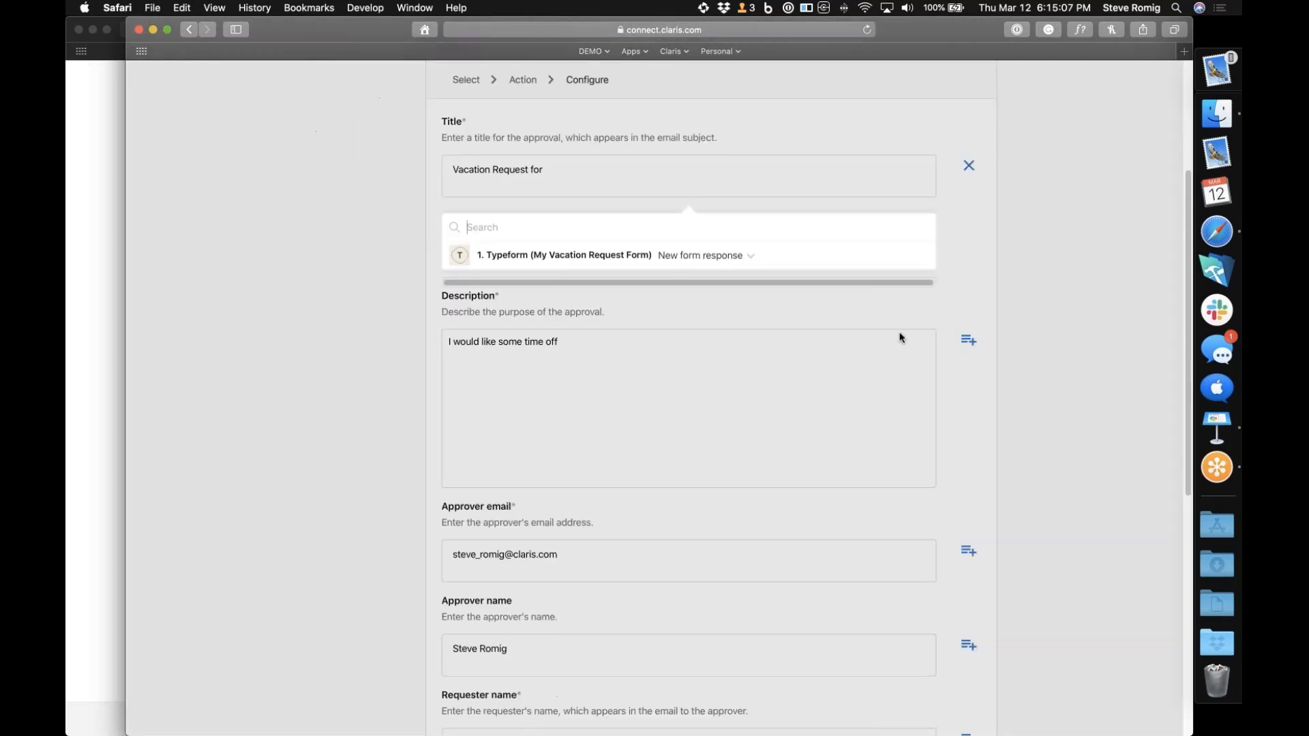
pyautogui.click(750, 257)
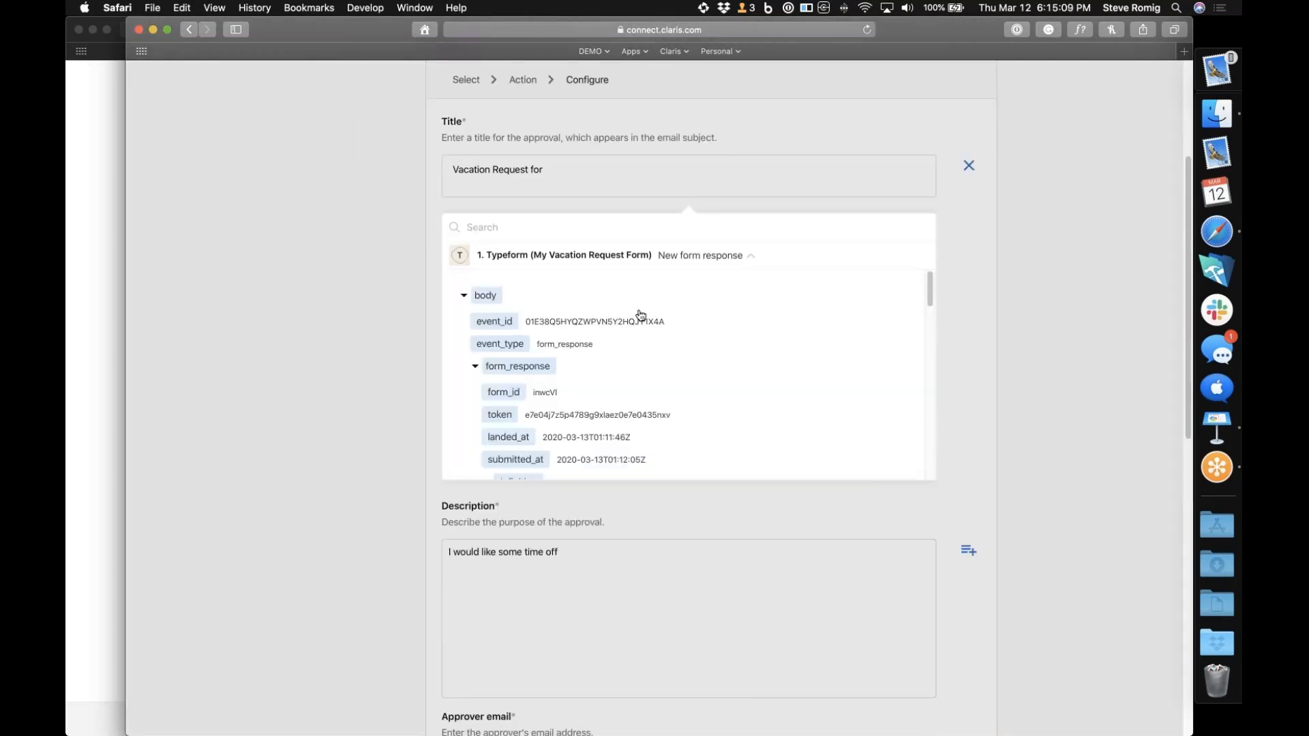
pyautogui.scroll(-5, 639, 313)
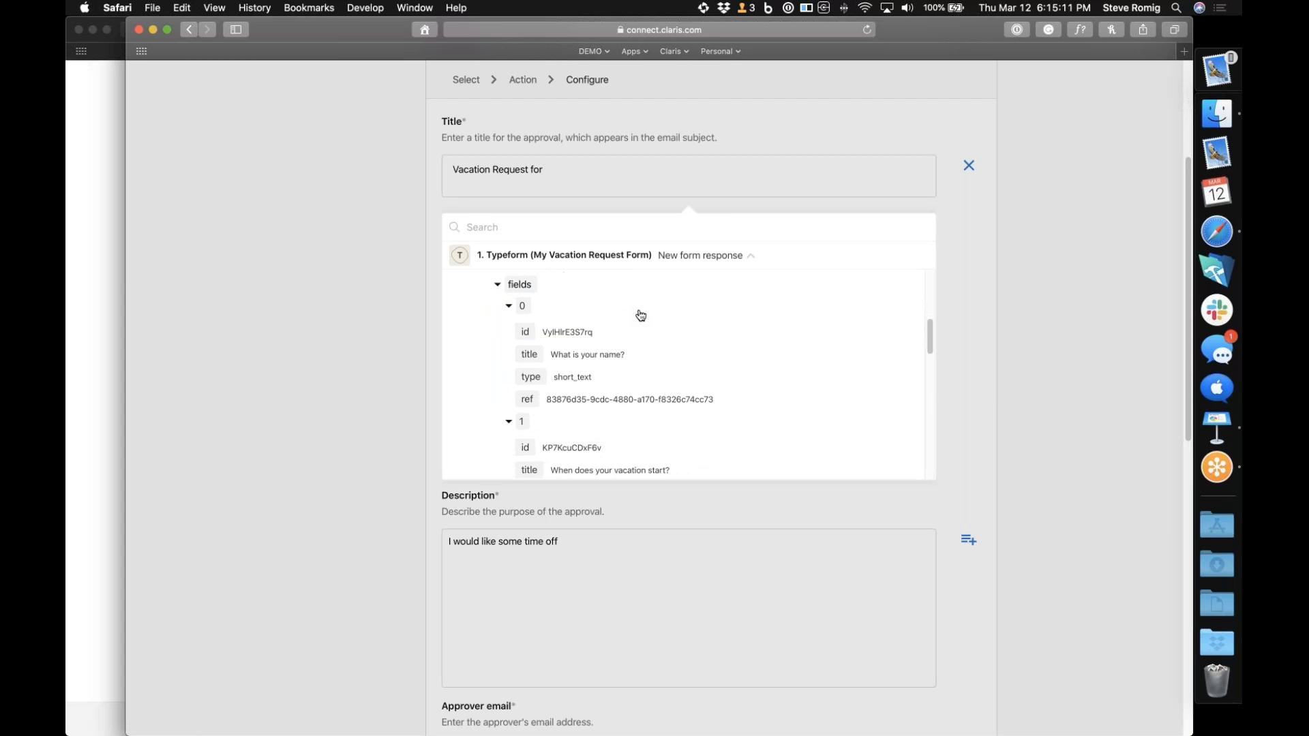
pyautogui.scroll(3, 641, 315)
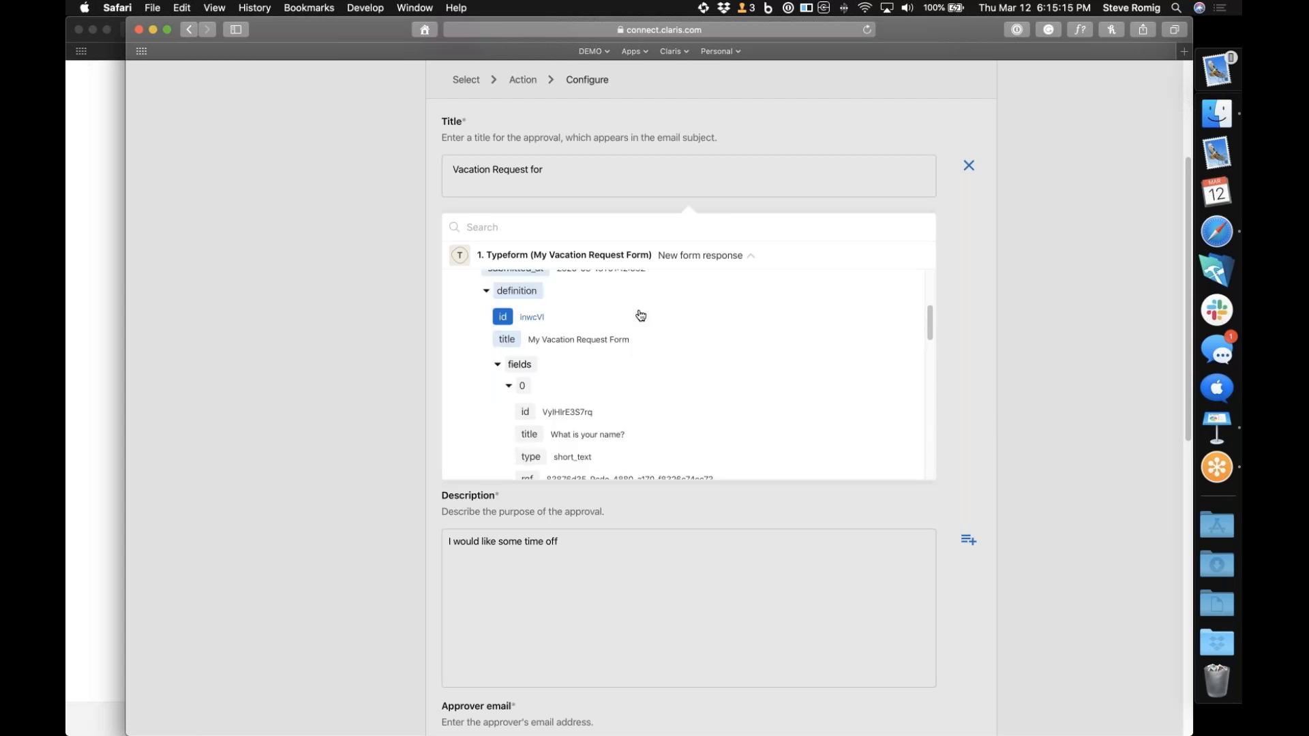
pyautogui.scroll(-1, 641, 315)
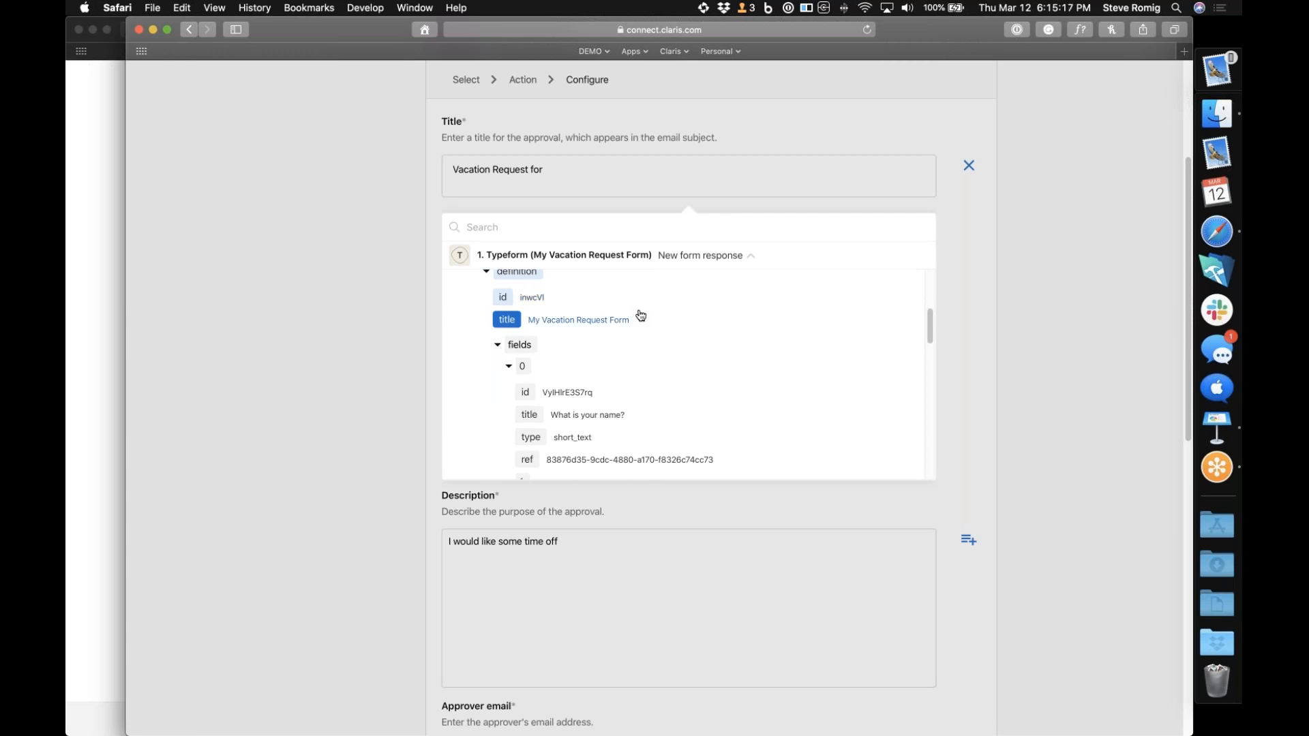
pyautogui.scroll(-5, 641, 315)
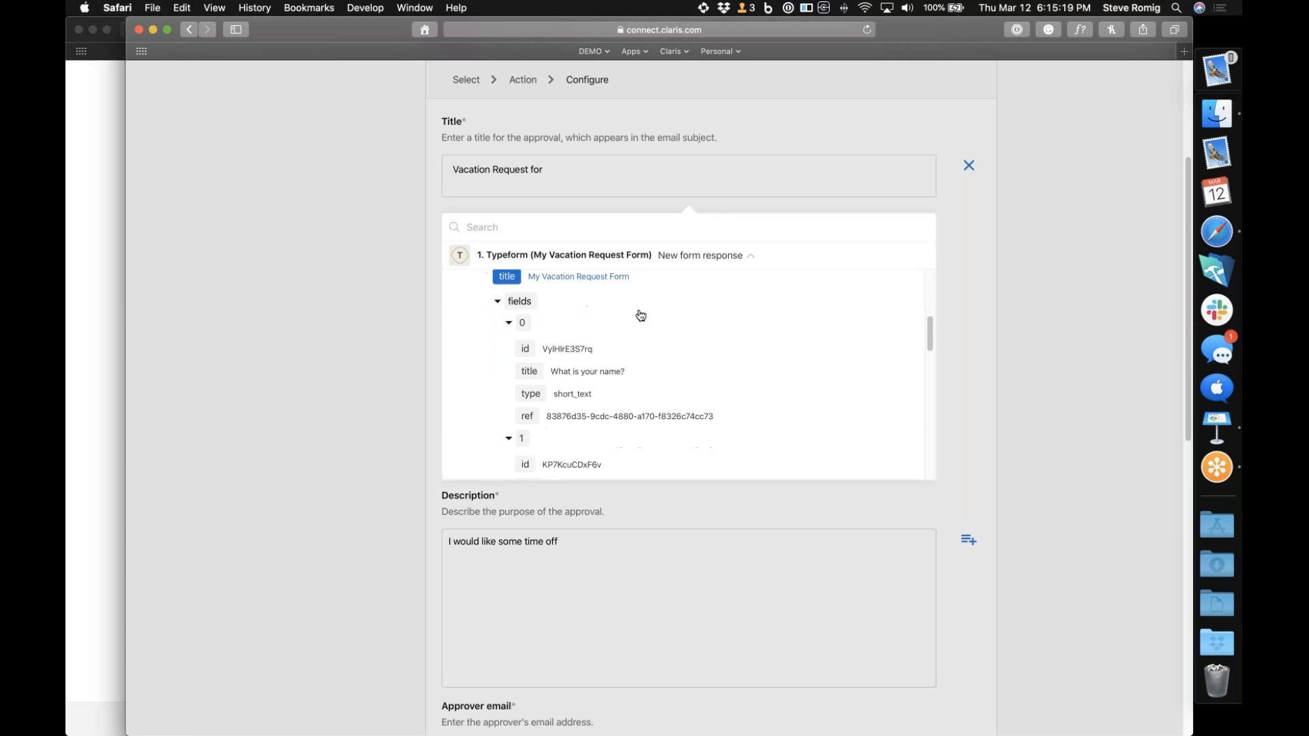
pyautogui.scroll(3, 641, 315)
pyautogui.scroll(-2, 641, 315)
pyautogui.scroll(1, 640, 315)
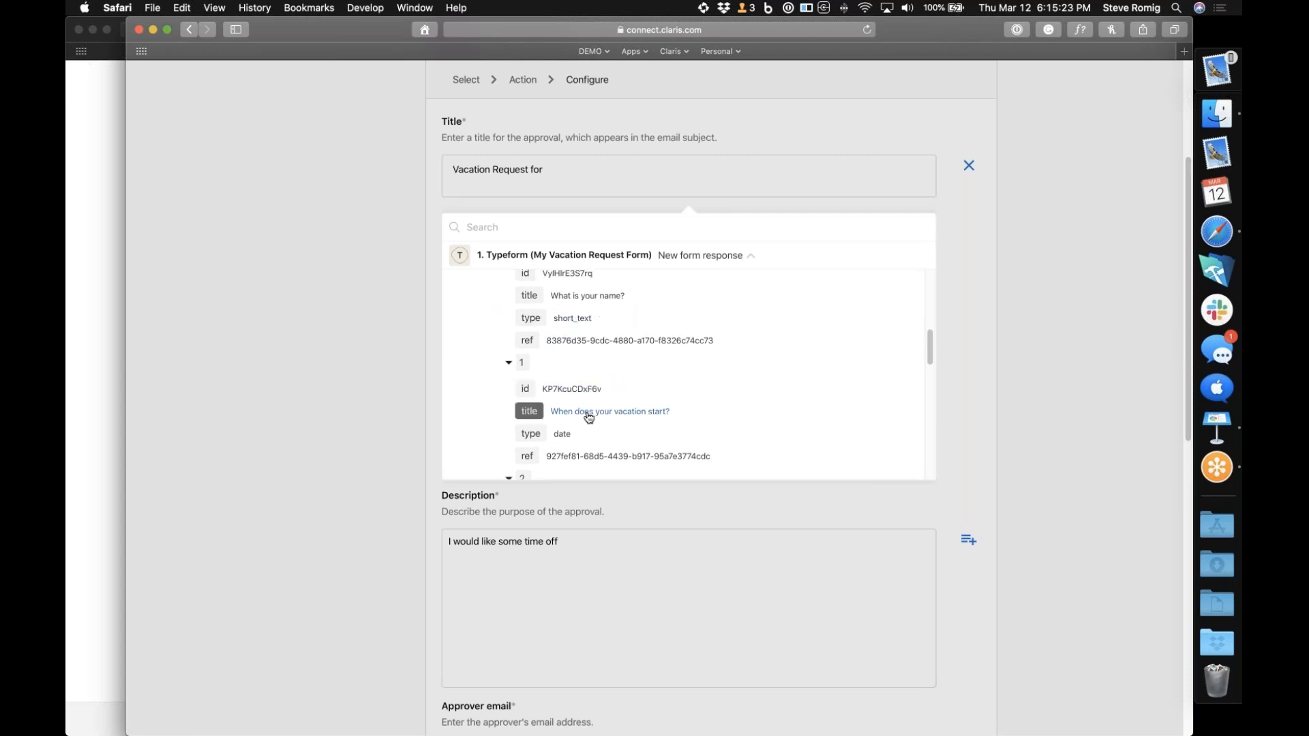
pyautogui.scroll(-3, 588, 418)
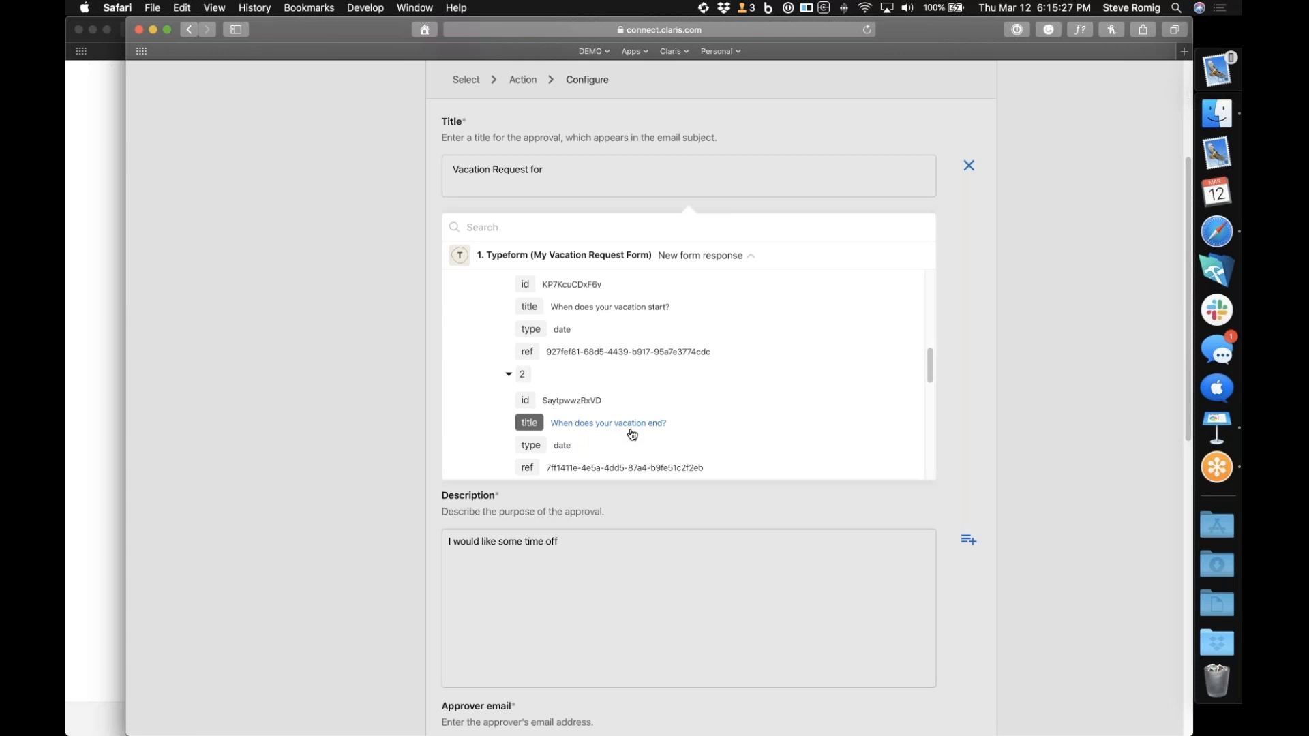
pyautogui.scroll(-4, 633, 435)
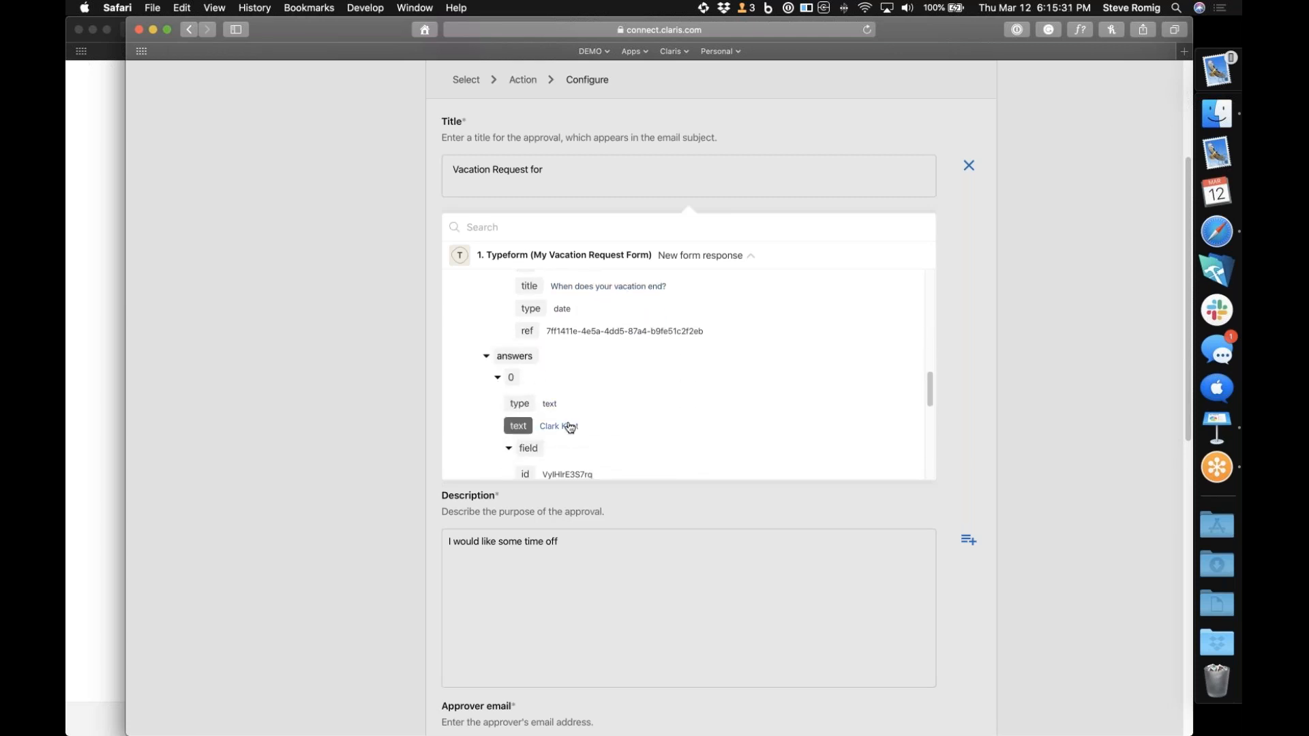
pyautogui.click(525, 430)
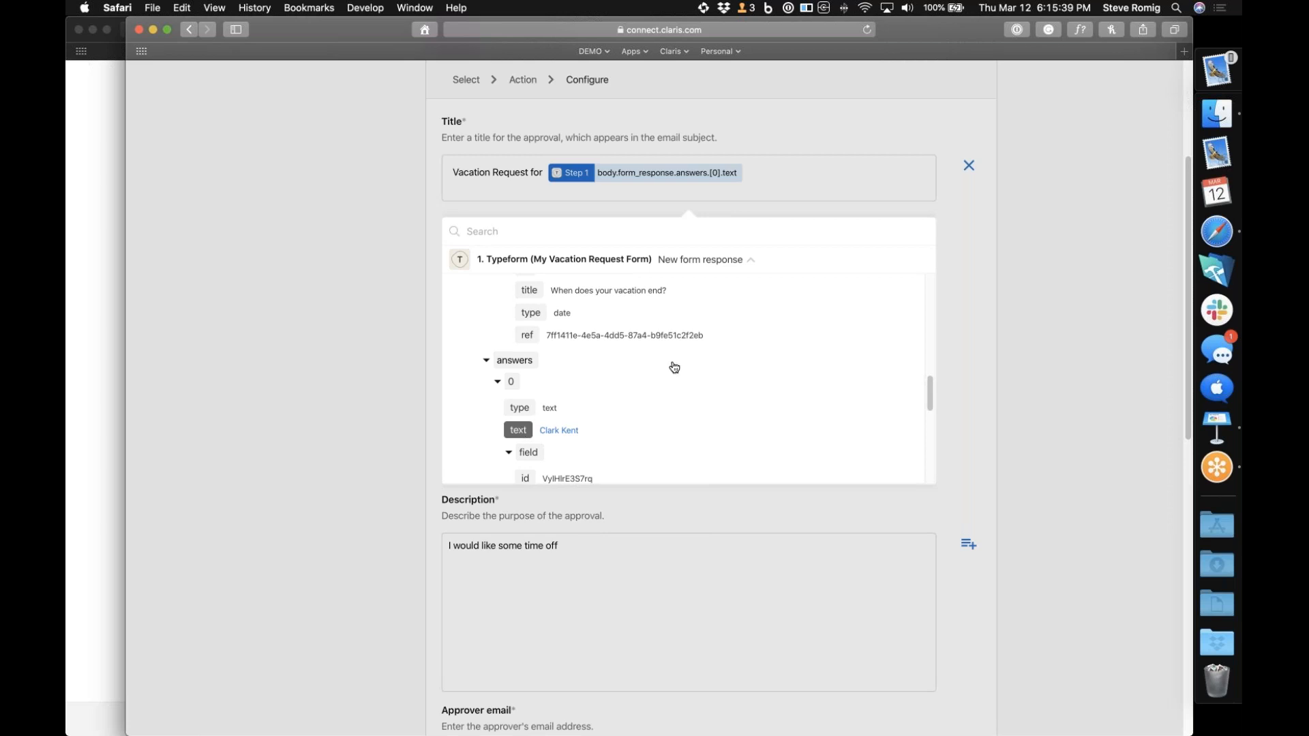
pyautogui.click(995, 360)
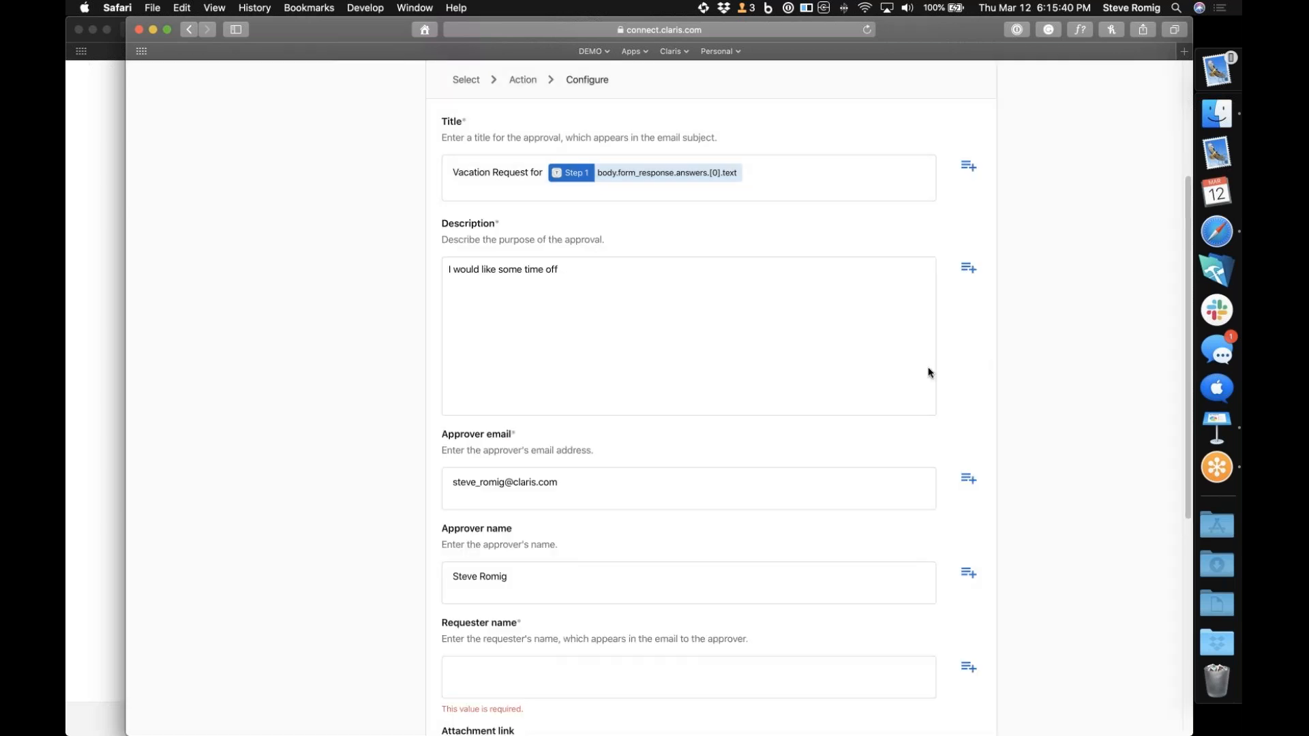
# Extend the description with "between" and insert the vacation start date answer (body.form_response.answers.[1].date) from the form response
pyautogui.click(577, 272)
pyautogui.write('between')
pyautogui.click(968, 270)
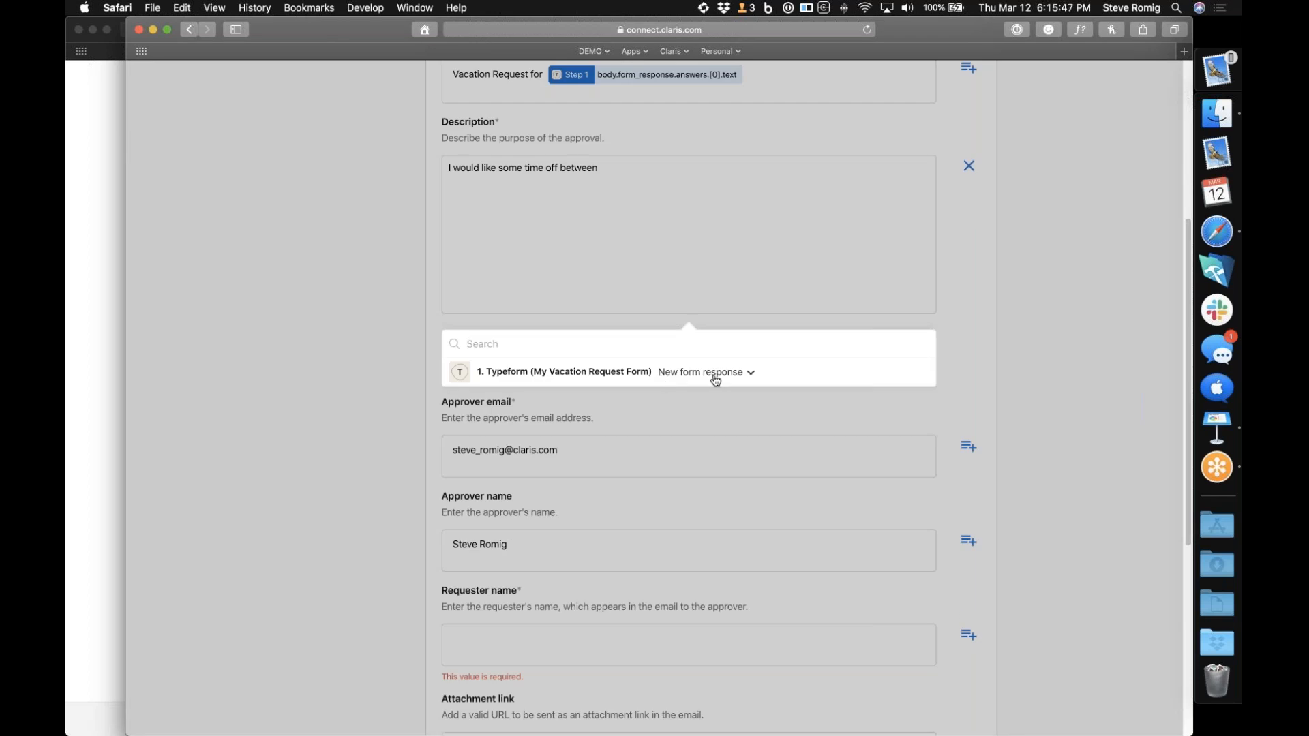
pyautogui.click(743, 372)
pyautogui.scroll(-10, 638, 434)
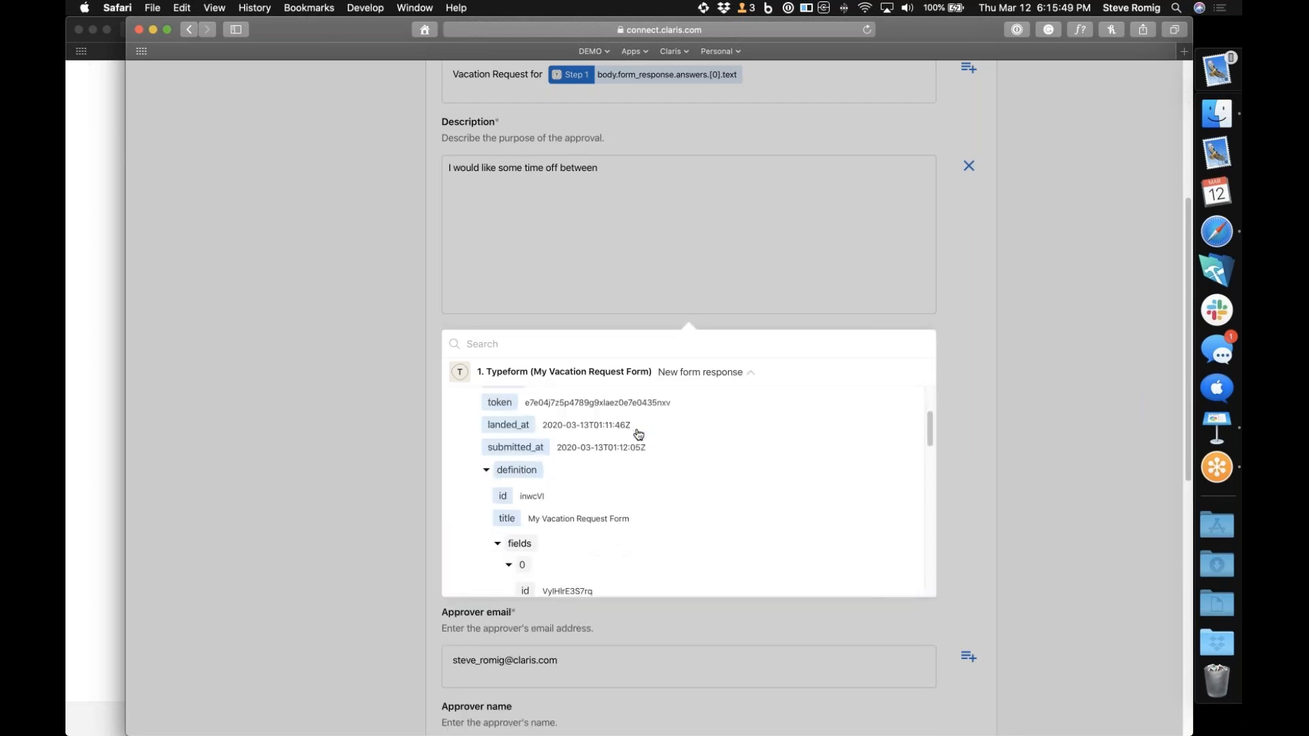
pyautogui.scroll(-10, 638, 435)
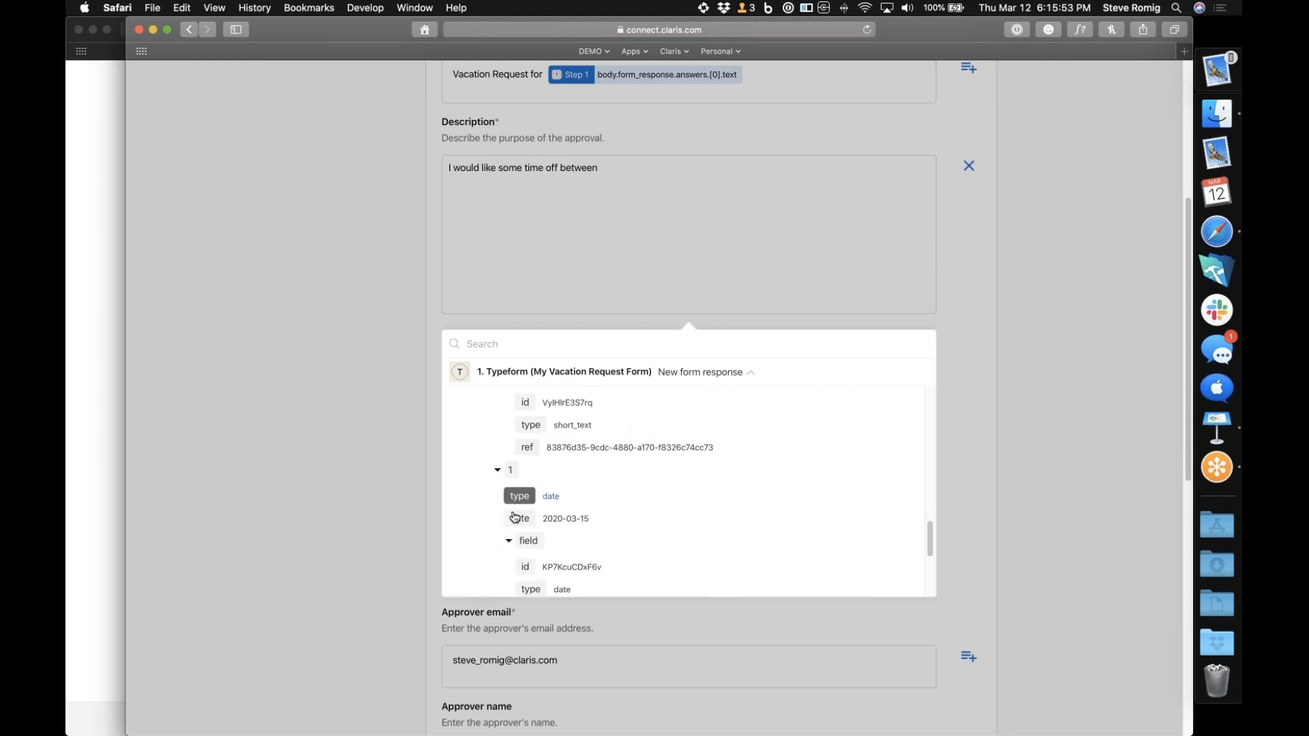
pyautogui.click(519, 519)
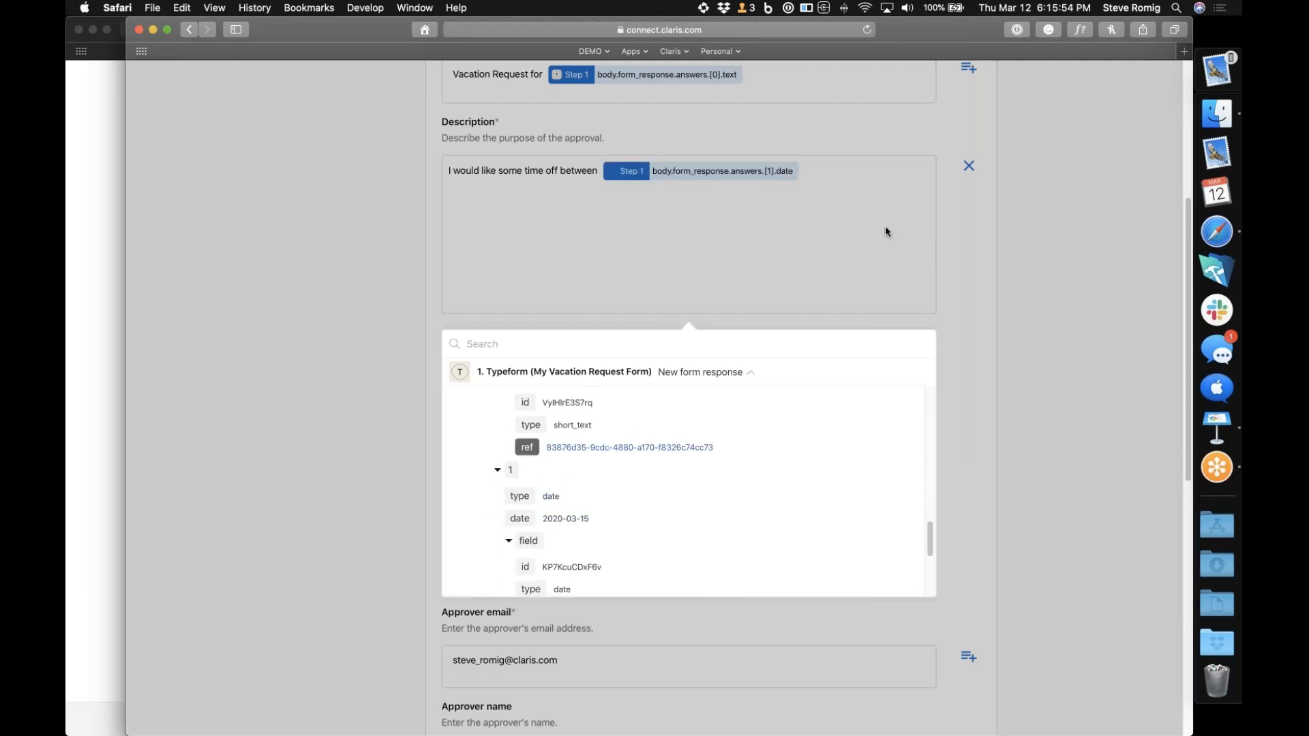
# Add "and" to the description, followed by the vacation end date answer (body.form_response.answers.[2].date)
pyautogui.click(815, 170)
pyautogui.write('and')
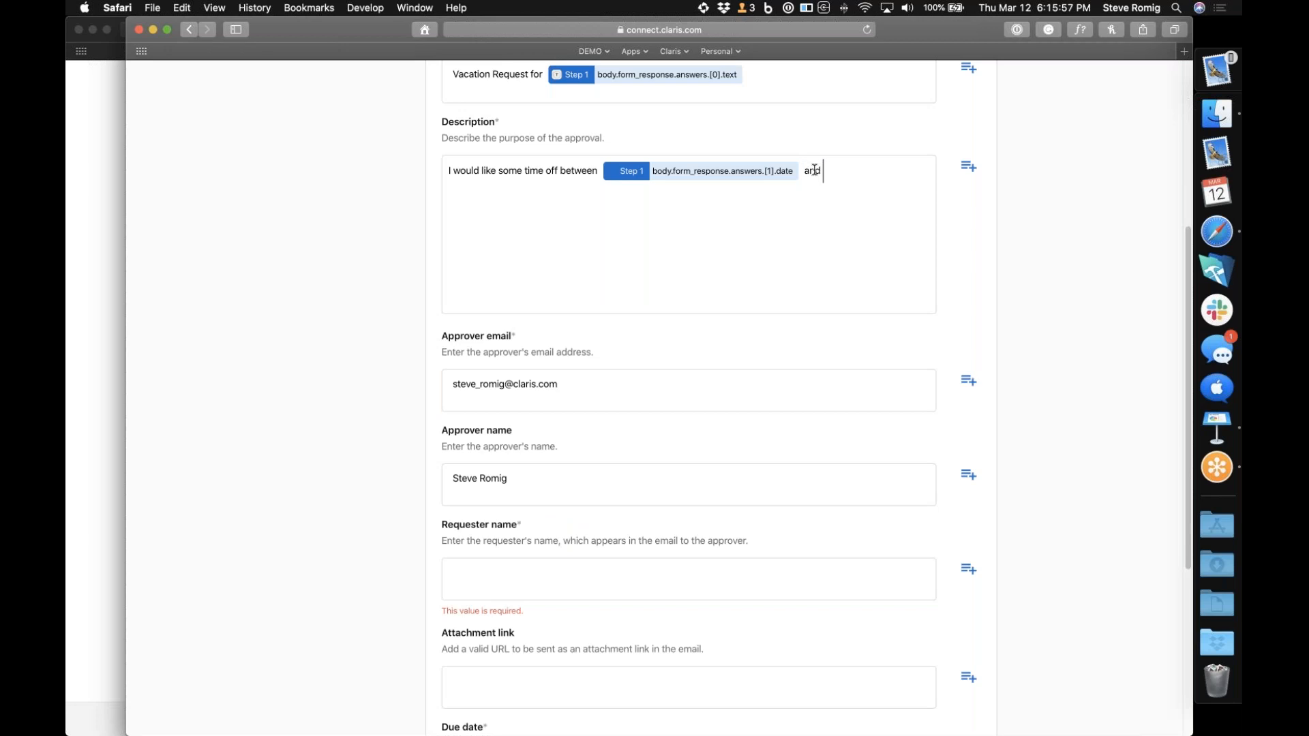
pyautogui.click(969, 166)
pyautogui.click(751, 374)
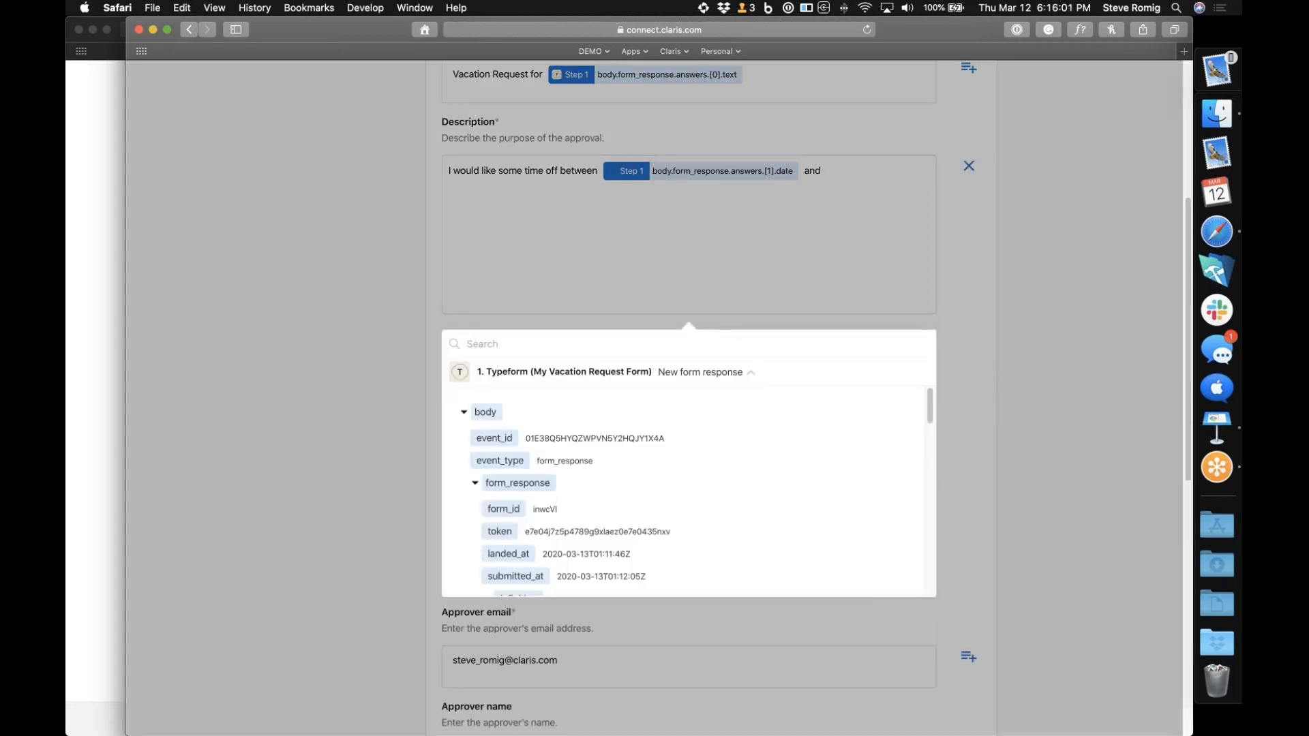
pyautogui.scroll(-10, 682, 491)
pyautogui.scroll(-10, 585, 509)
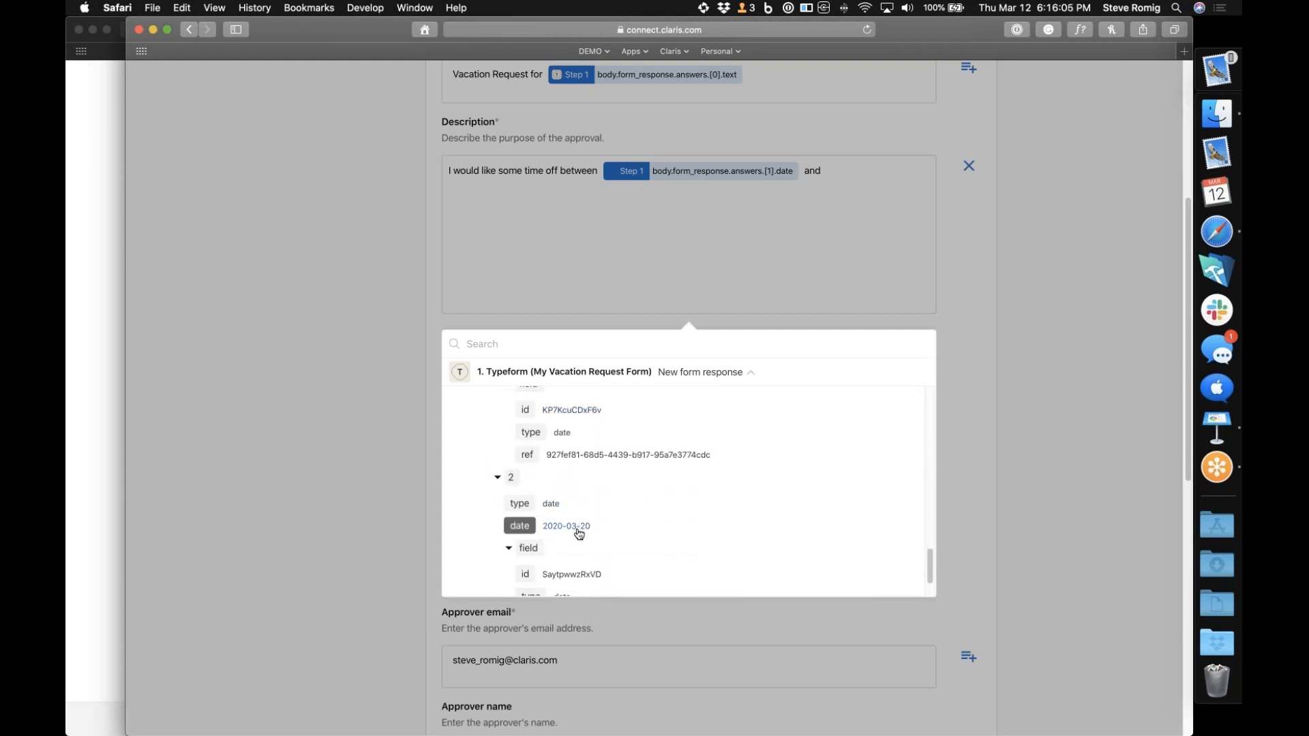
pyautogui.click(581, 530)
pyautogui.click(962, 270)
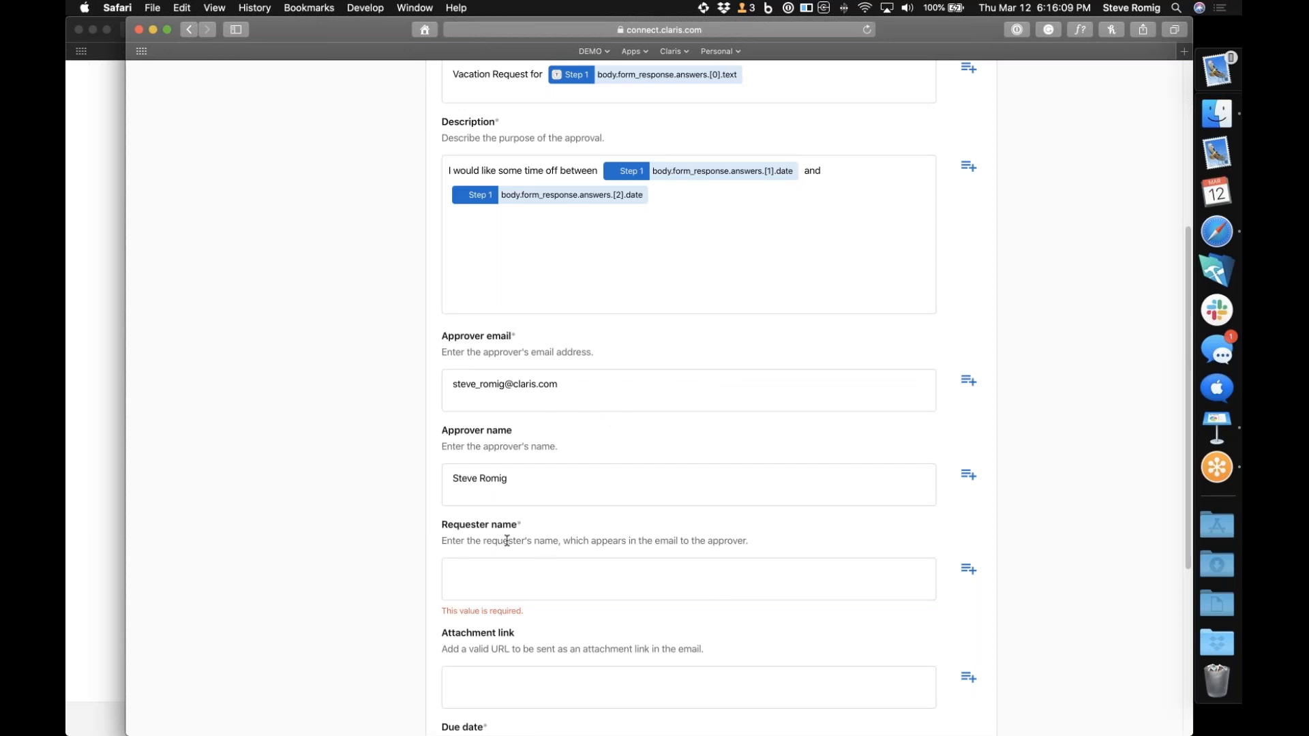
# Fill the requester name with a single form response name answer (body.form_response.answers.[0].text), removing any duplicate
pyautogui.click(972, 575)
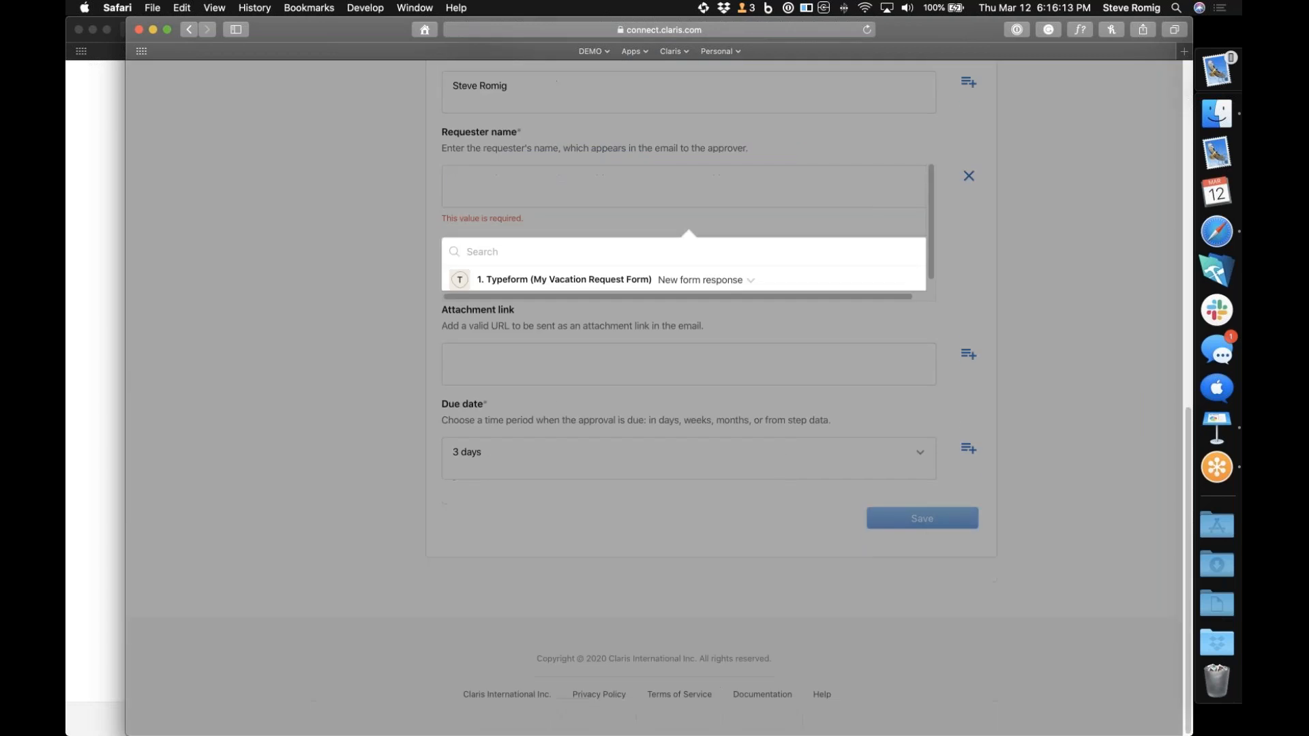
pyautogui.click(749, 282)
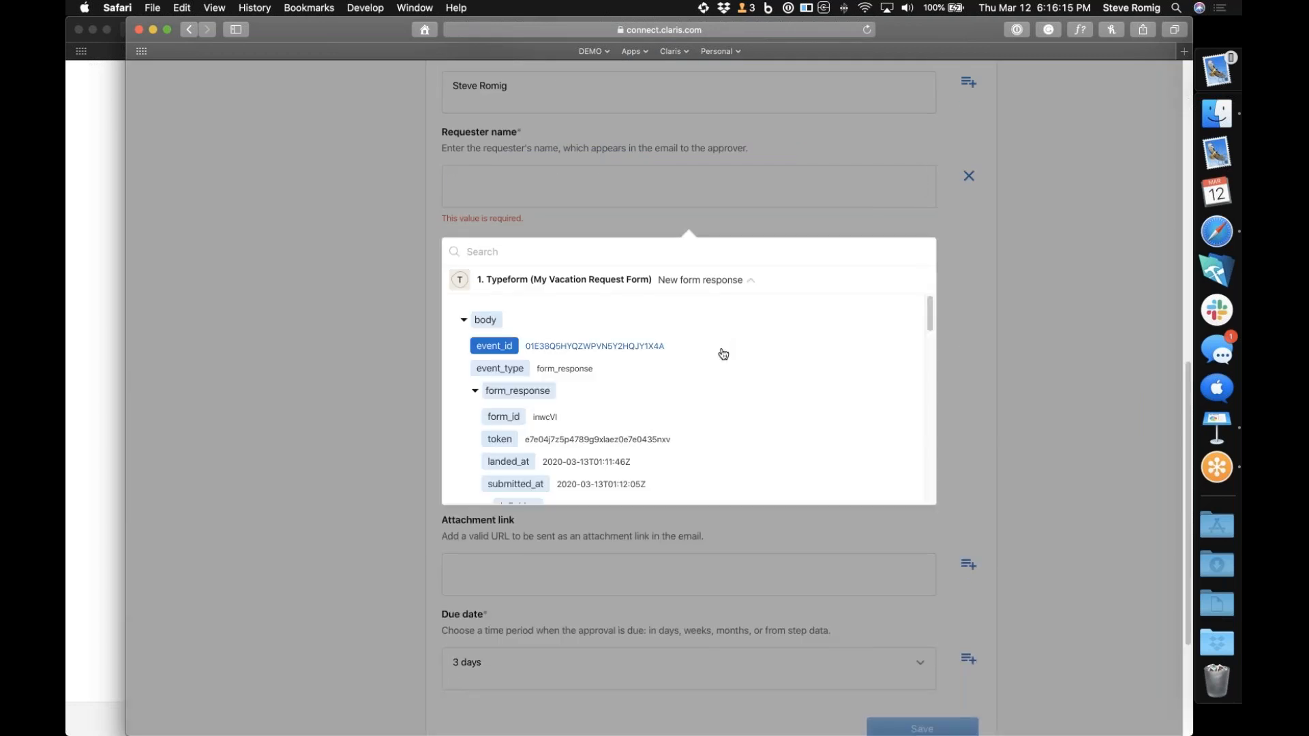
pyautogui.scroll(-10, 724, 351)
pyautogui.scroll(-6, 724, 353)
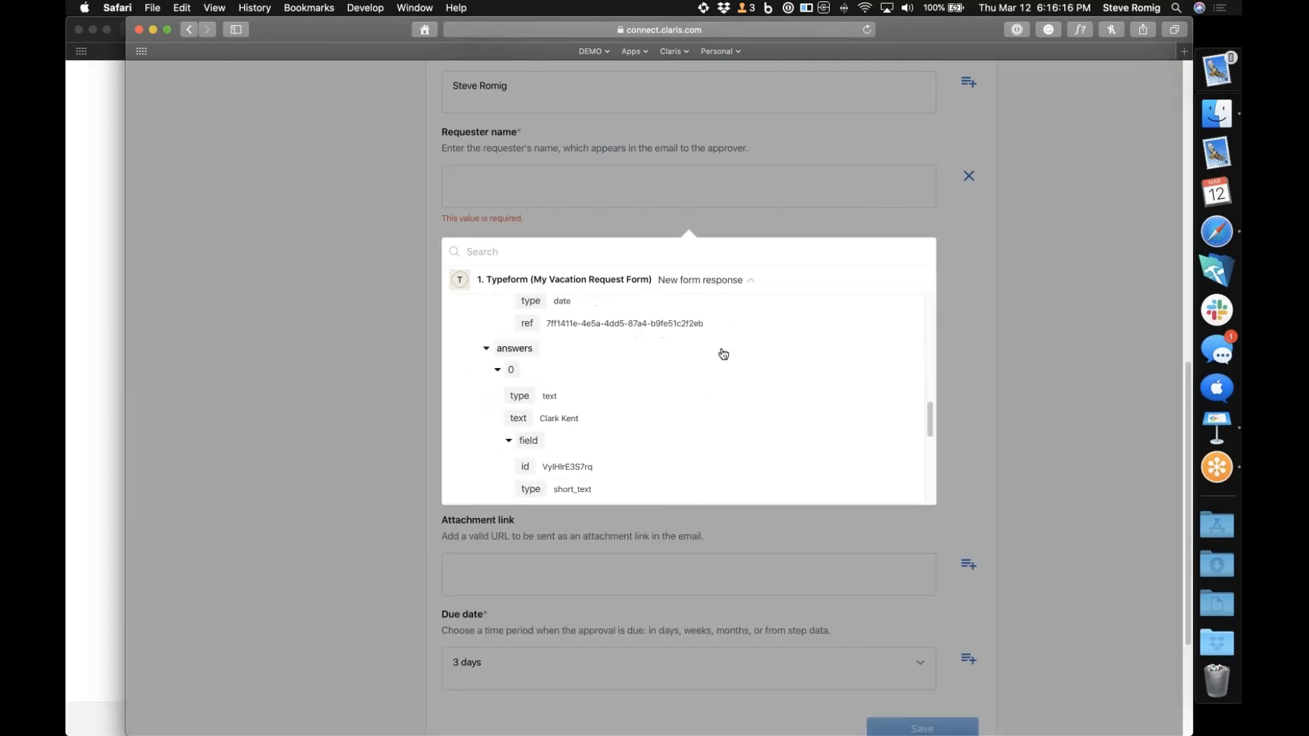
pyautogui.click(531, 321)
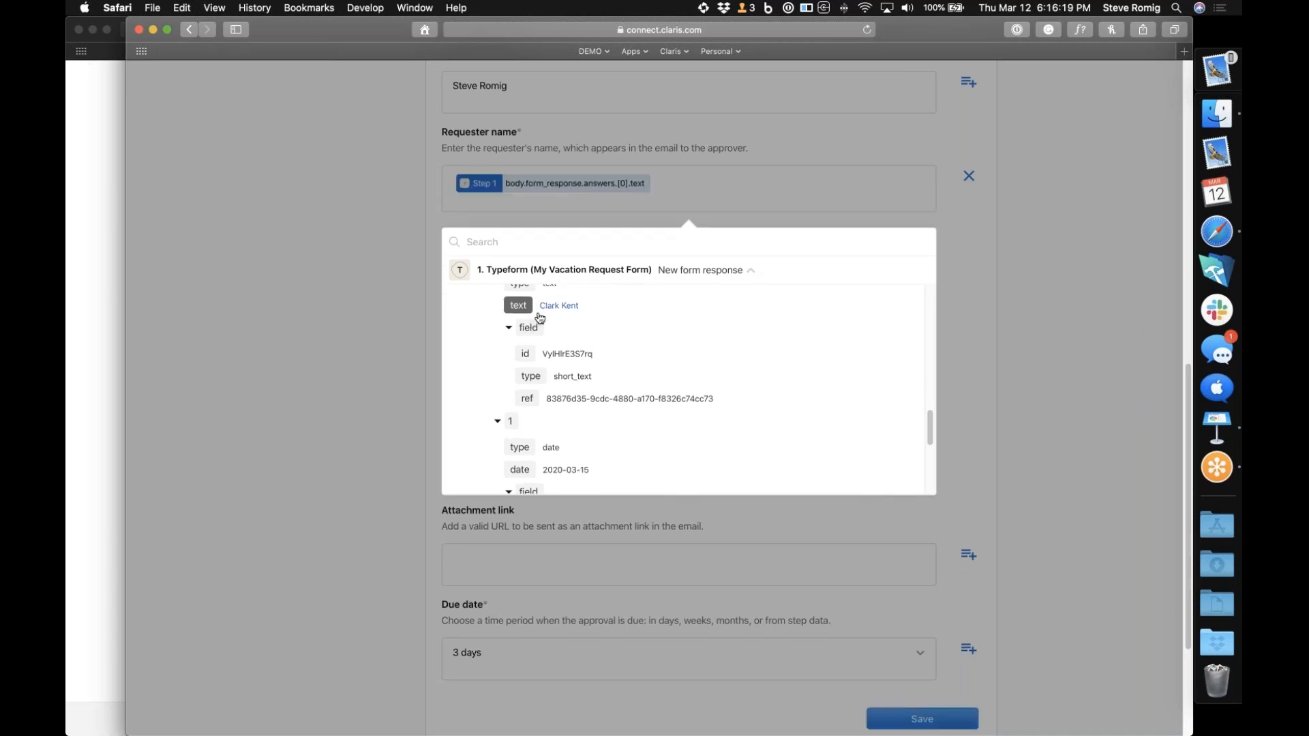
pyautogui.click(523, 312)
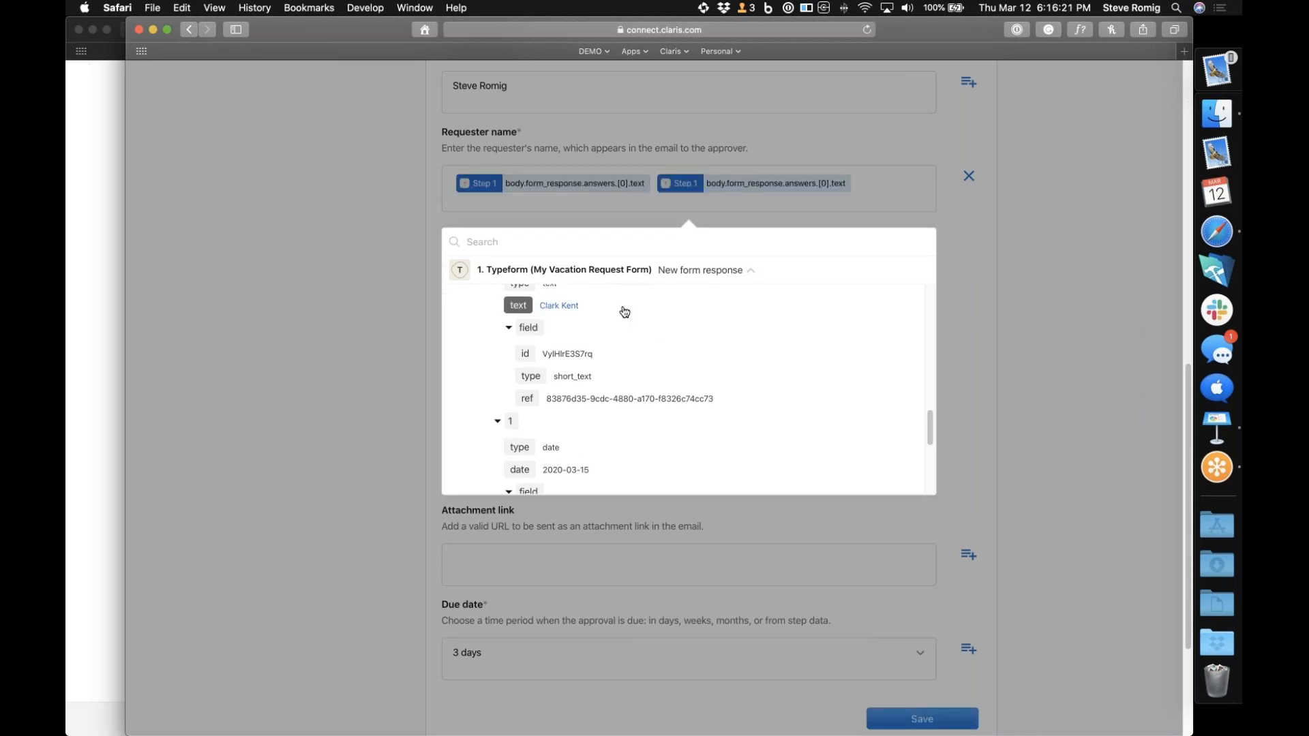
pyautogui.click(881, 190)
pyautogui.press('BackSpace')
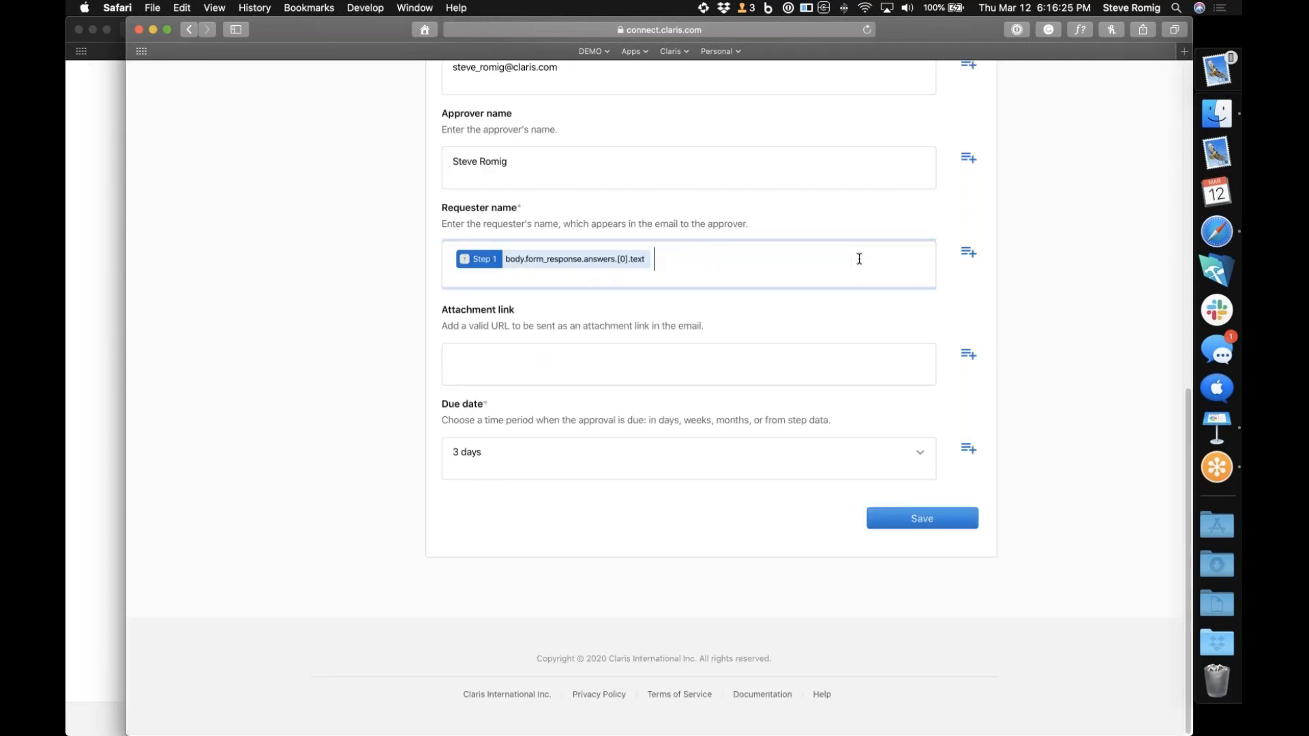
# Save the New approval action and enable the Approval Flow
pyautogui.click(935, 523)
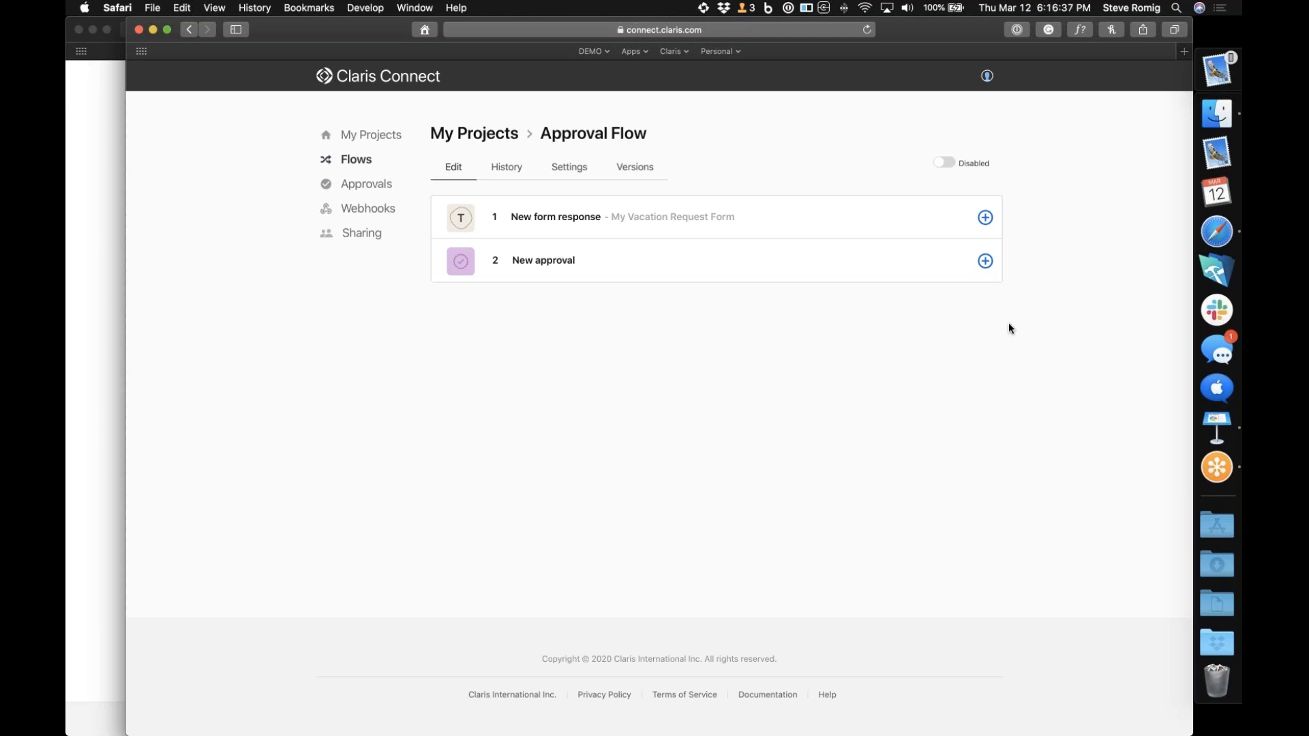
pyautogui.click(946, 163)
# Review the options for adding a step and the configurations of the form response trigger and the approval action
pyautogui.click(986, 218)
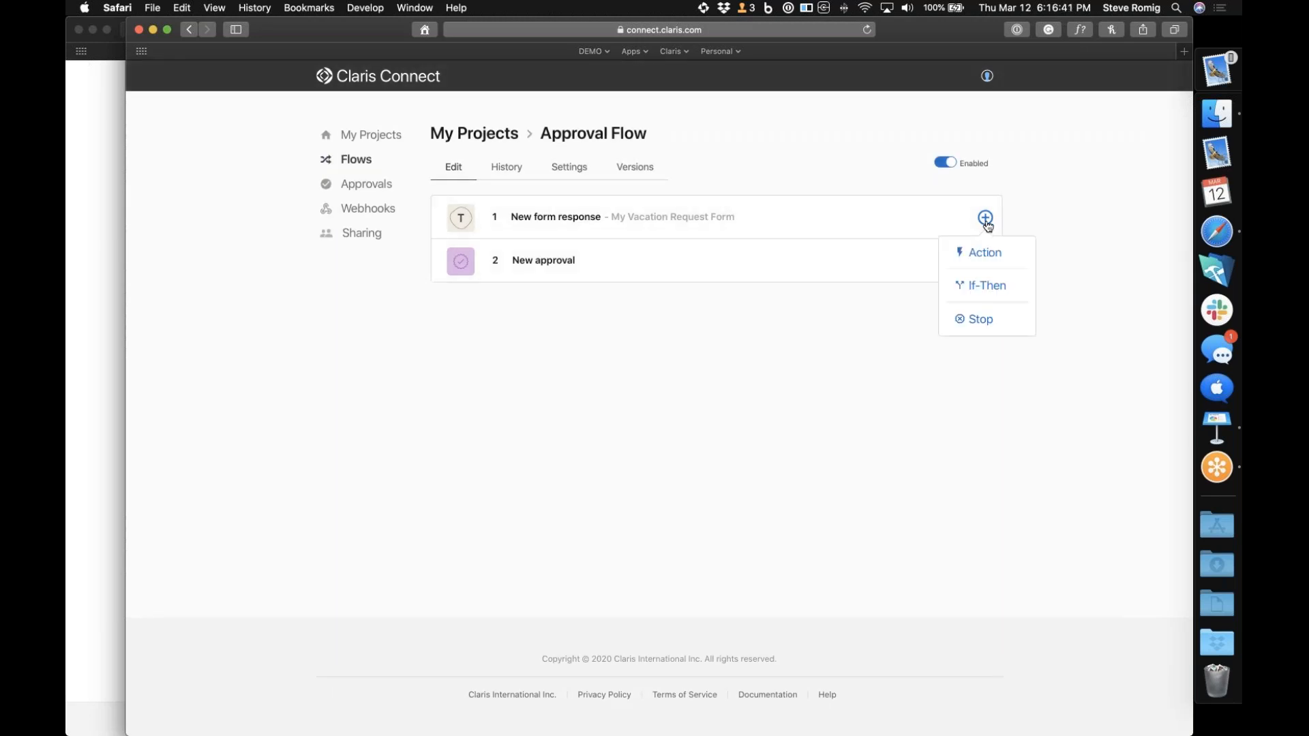
pyautogui.click(953, 224)
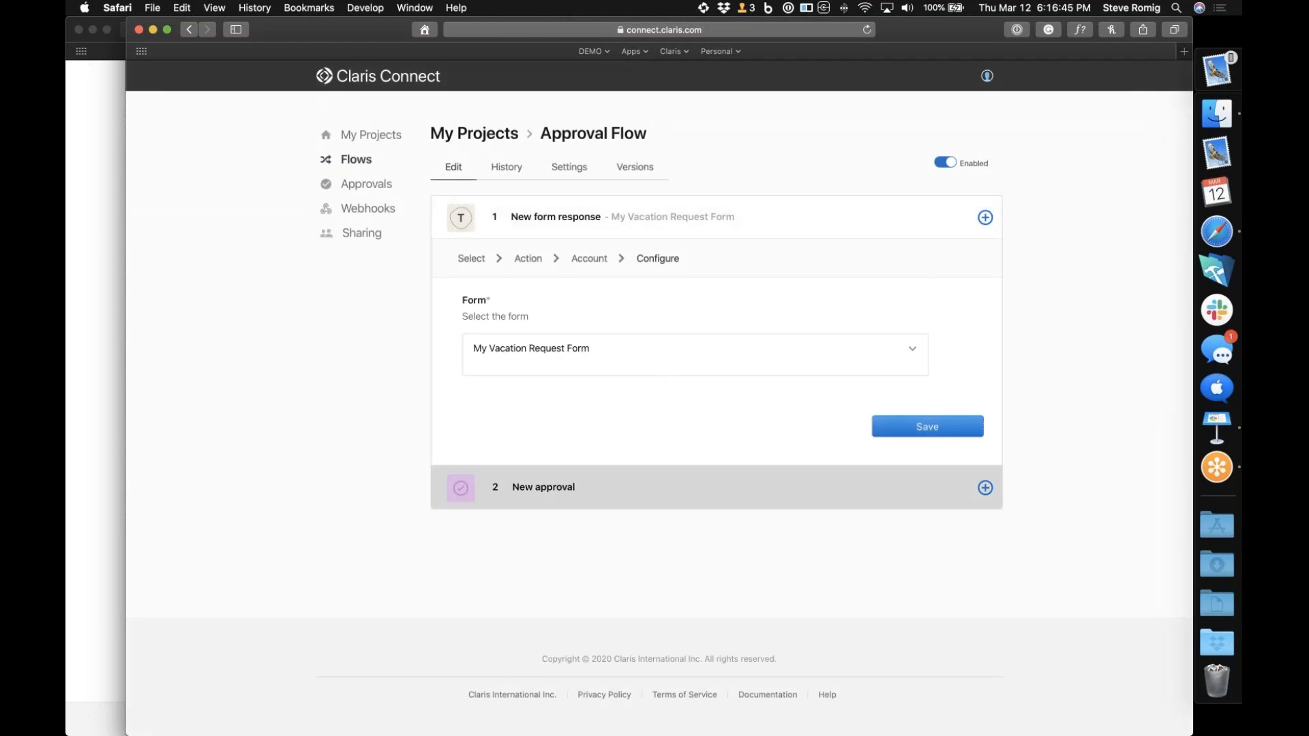
pyautogui.click(805, 477)
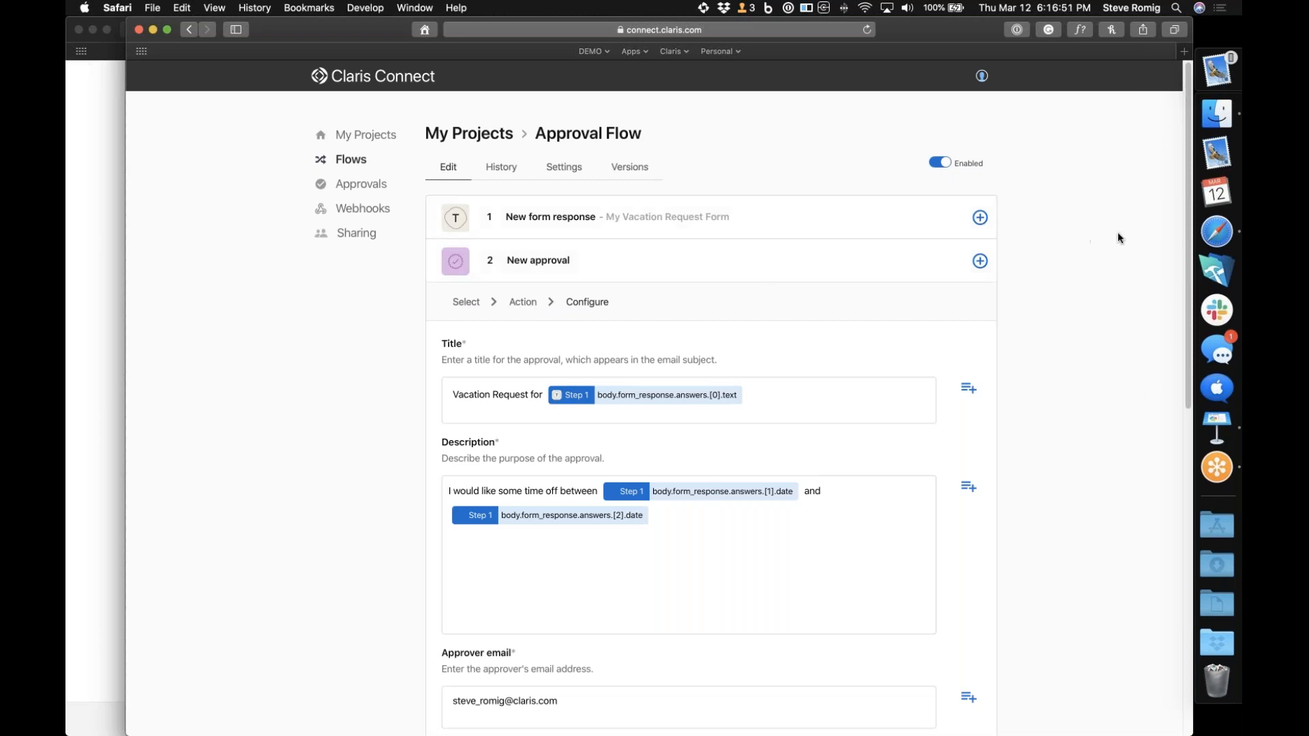
# Switch to the Typeform window, start a new vacation request form and enter the requester's full name
pyautogui.click(109, 352)
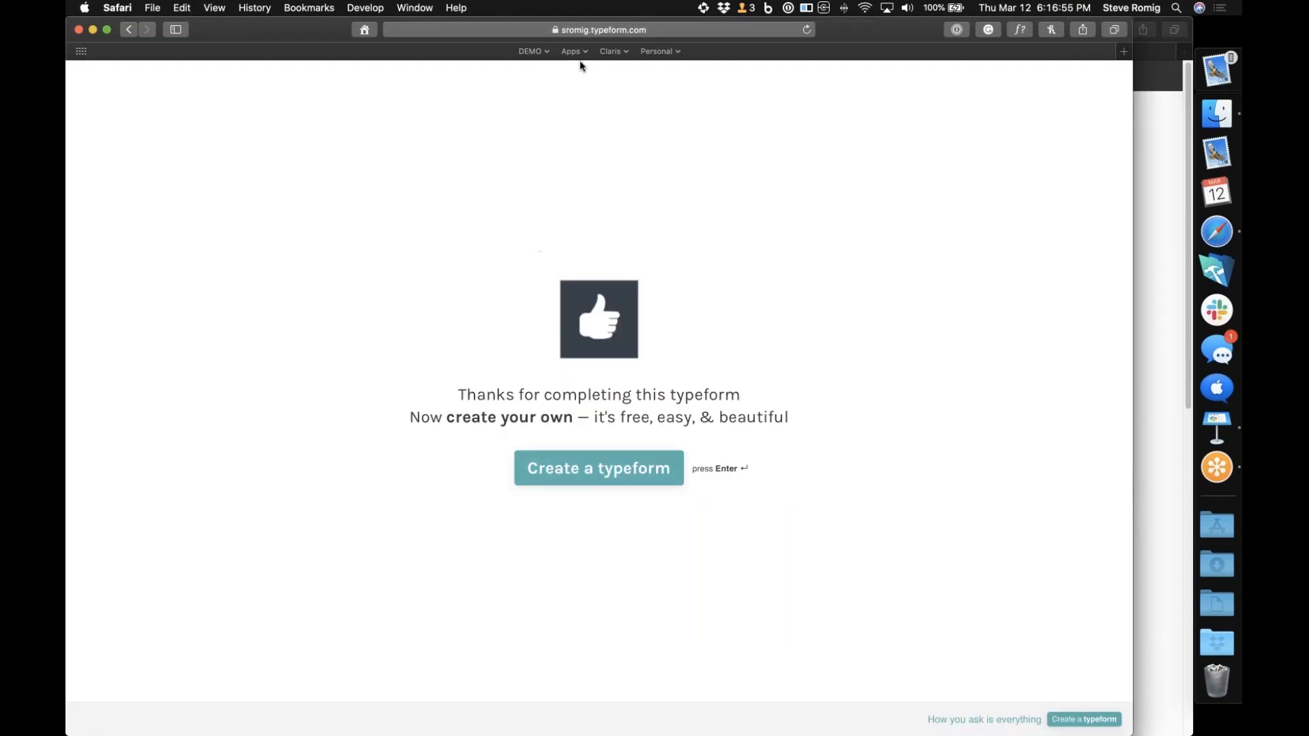
pyautogui.click(551, 53)
pyautogui.click(549, 153)
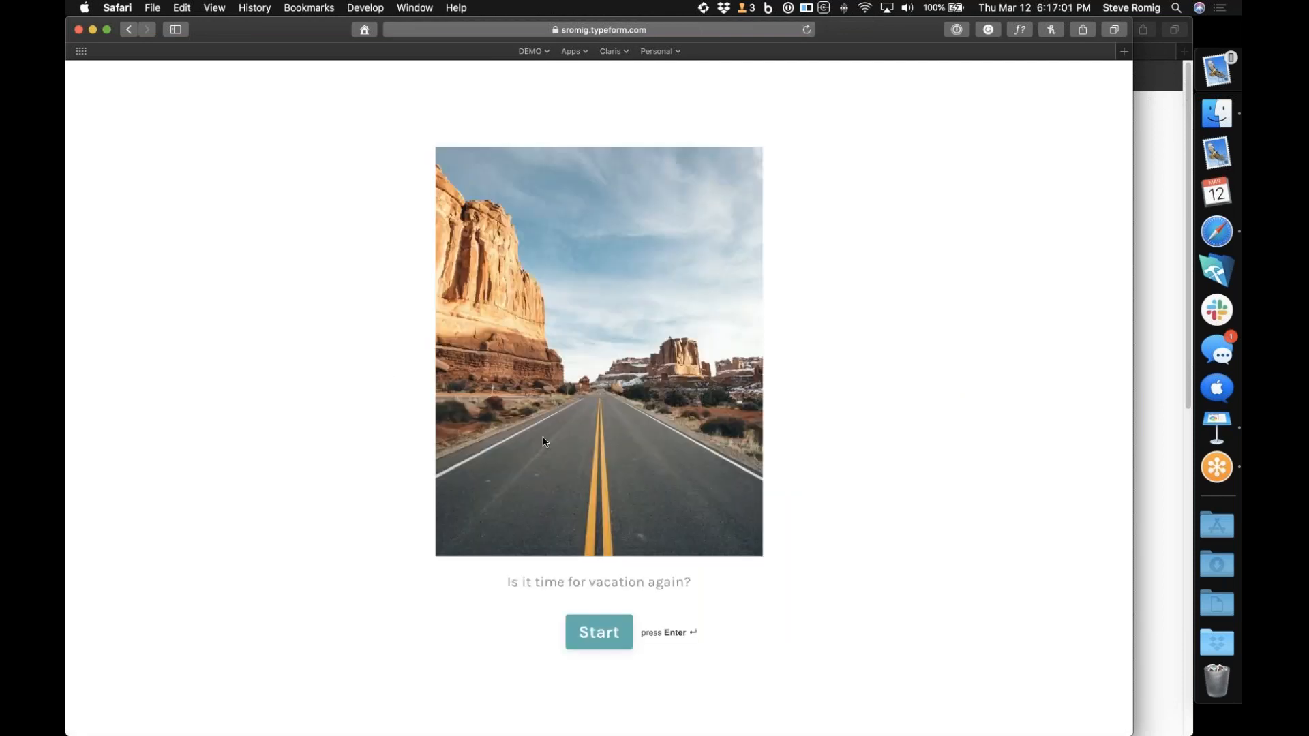
pyautogui.click(614, 640)
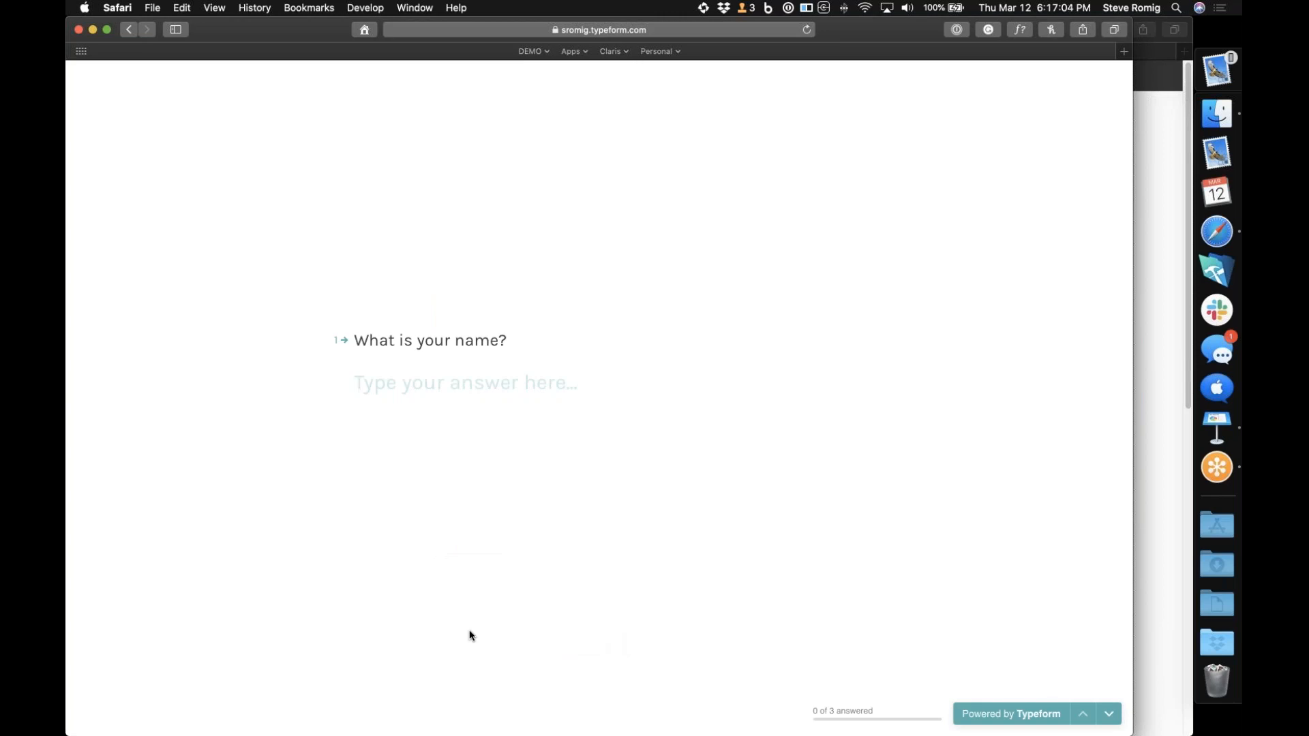
pyautogui.write('Bruc')
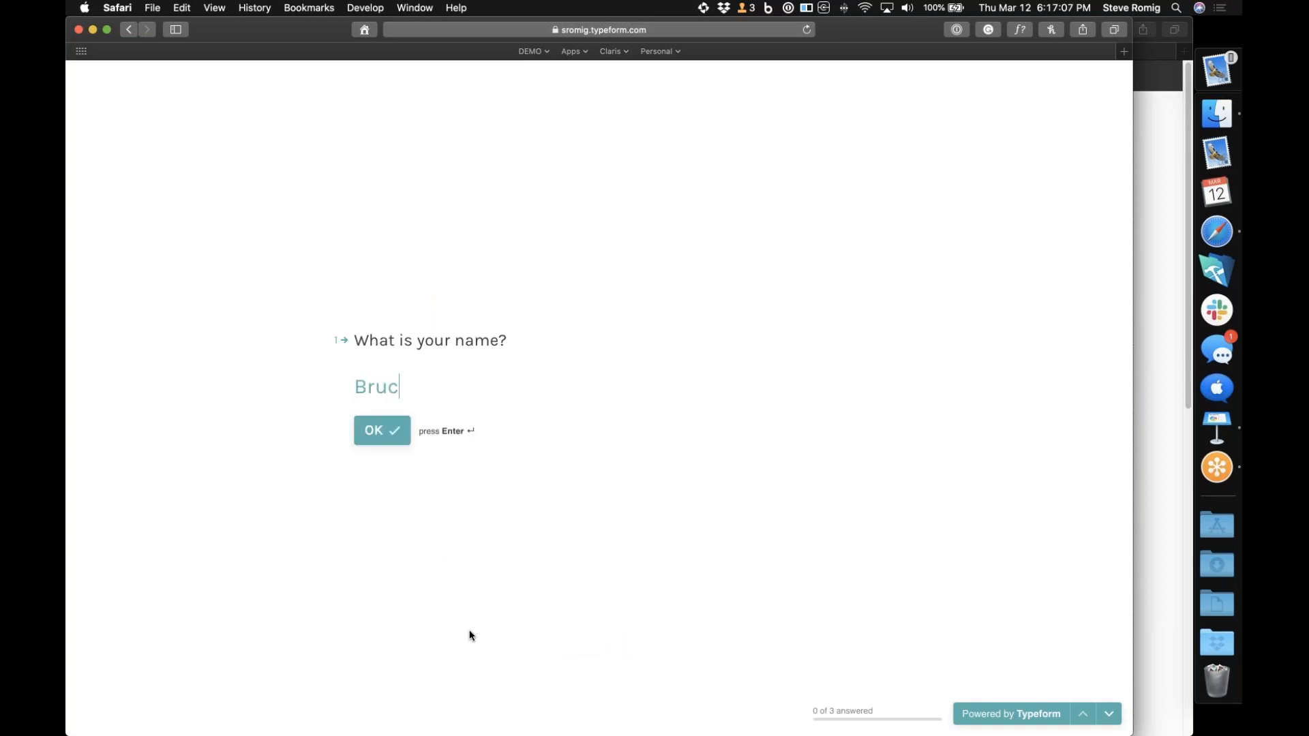
pyautogui.write('e Wayne')
pyautogui.press('Return')
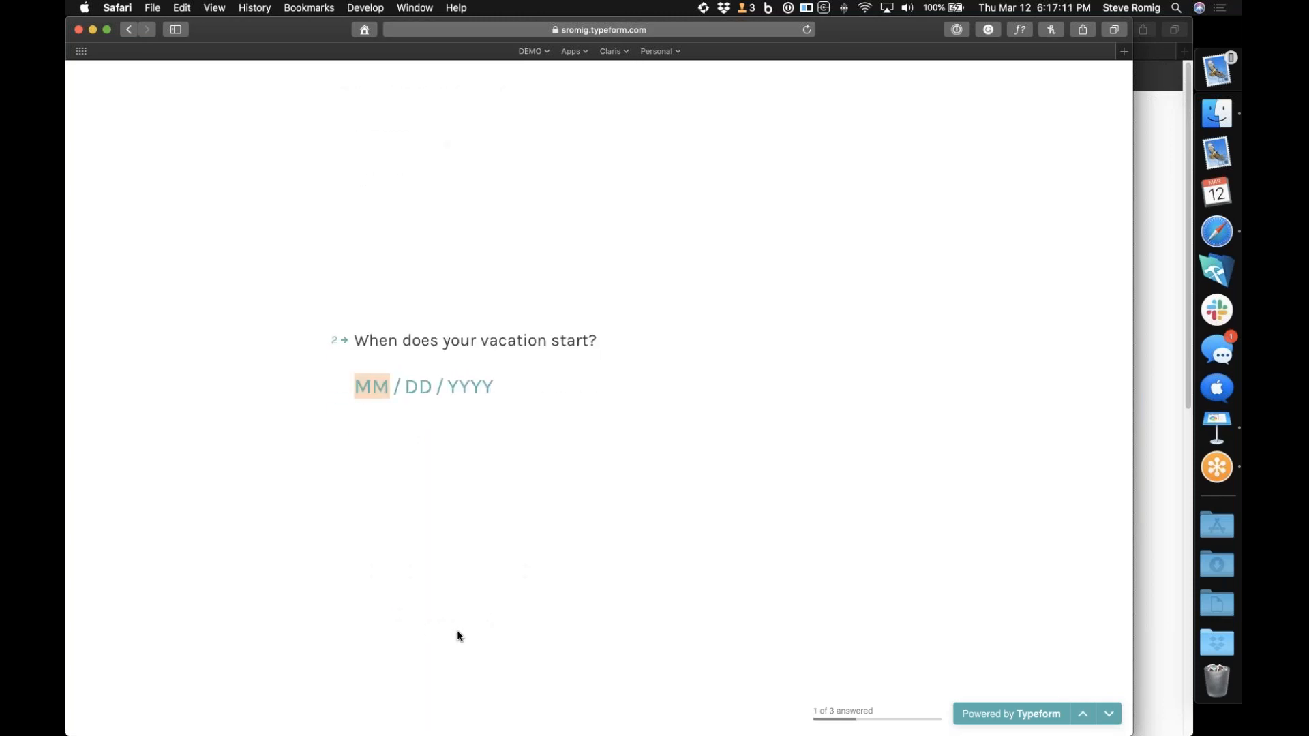
# Set the vacation start to 03/15/2020 and the end to 03/20/2020, and submit the form
pyautogui.write('03 / ')
pyautogui.write('15 / 20')
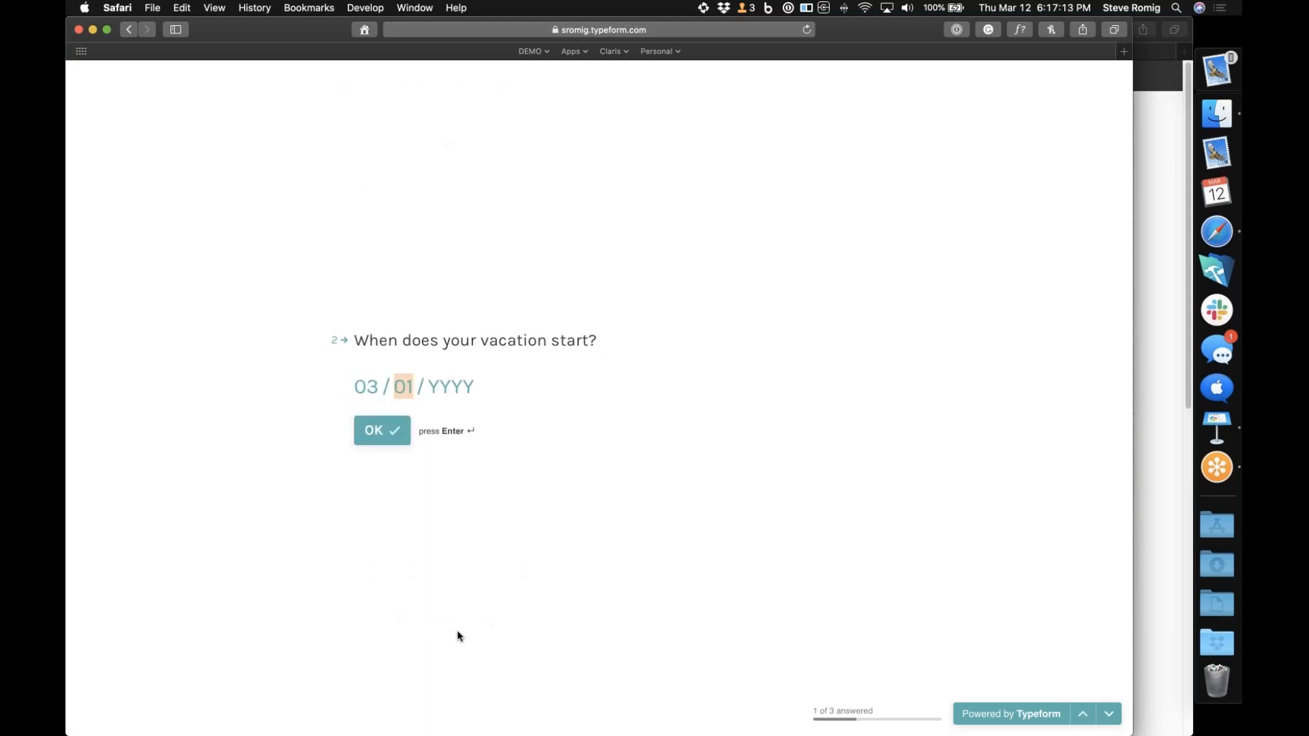
pyautogui.write('20')
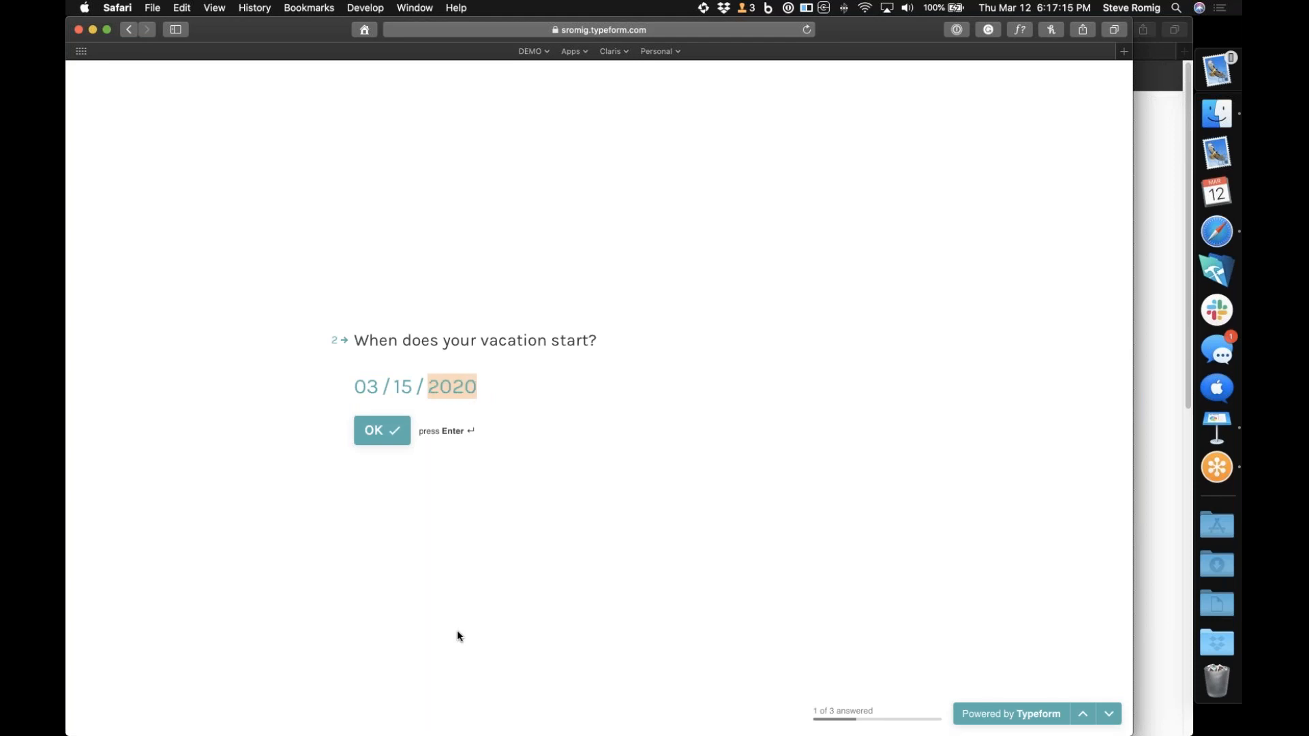
pyautogui.press('Return')
pyautogui.write('03 /')
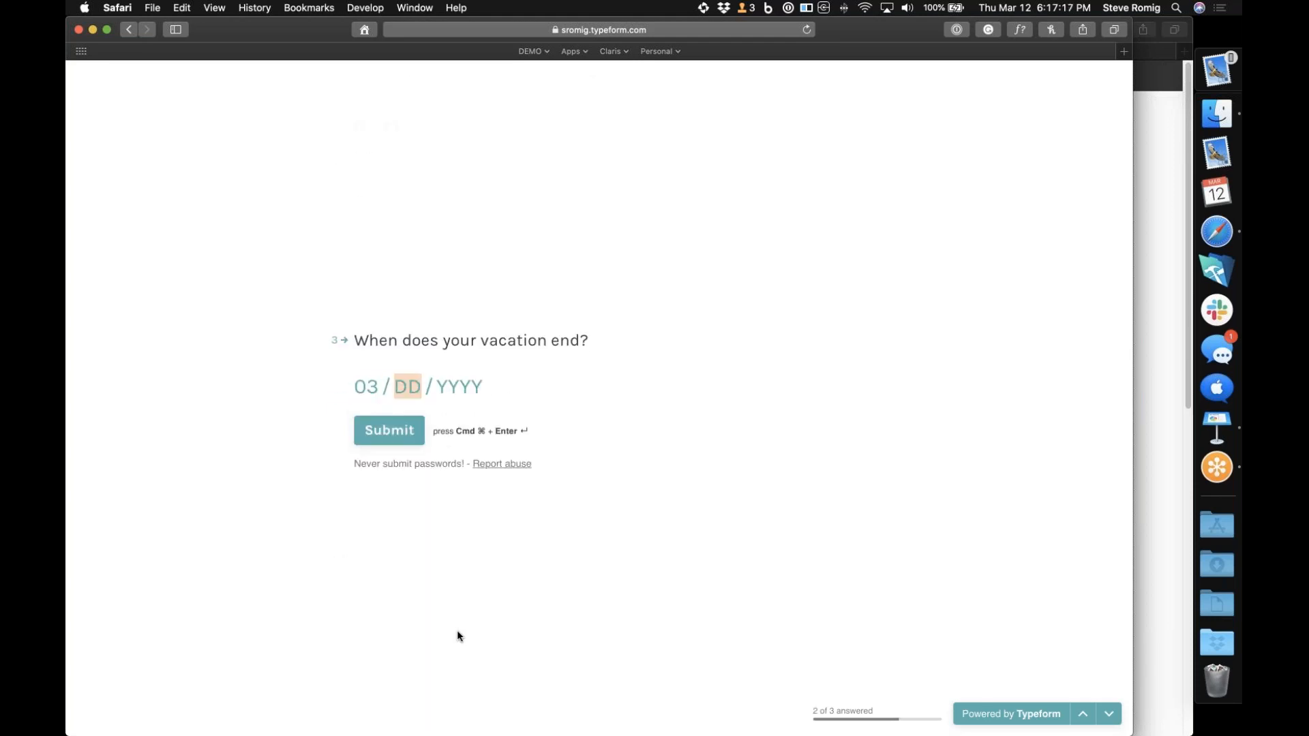
pyautogui.write(' 20 / 2020')
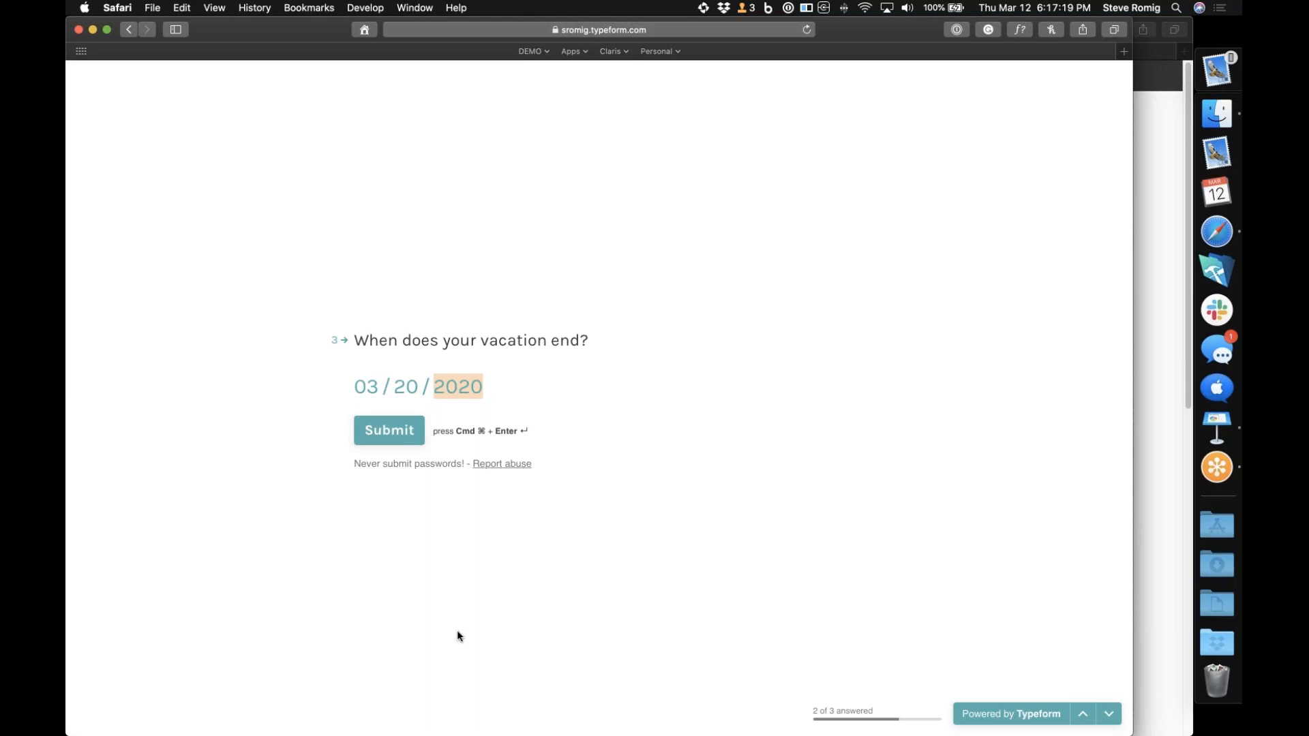
pyautogui.click(389, 431)
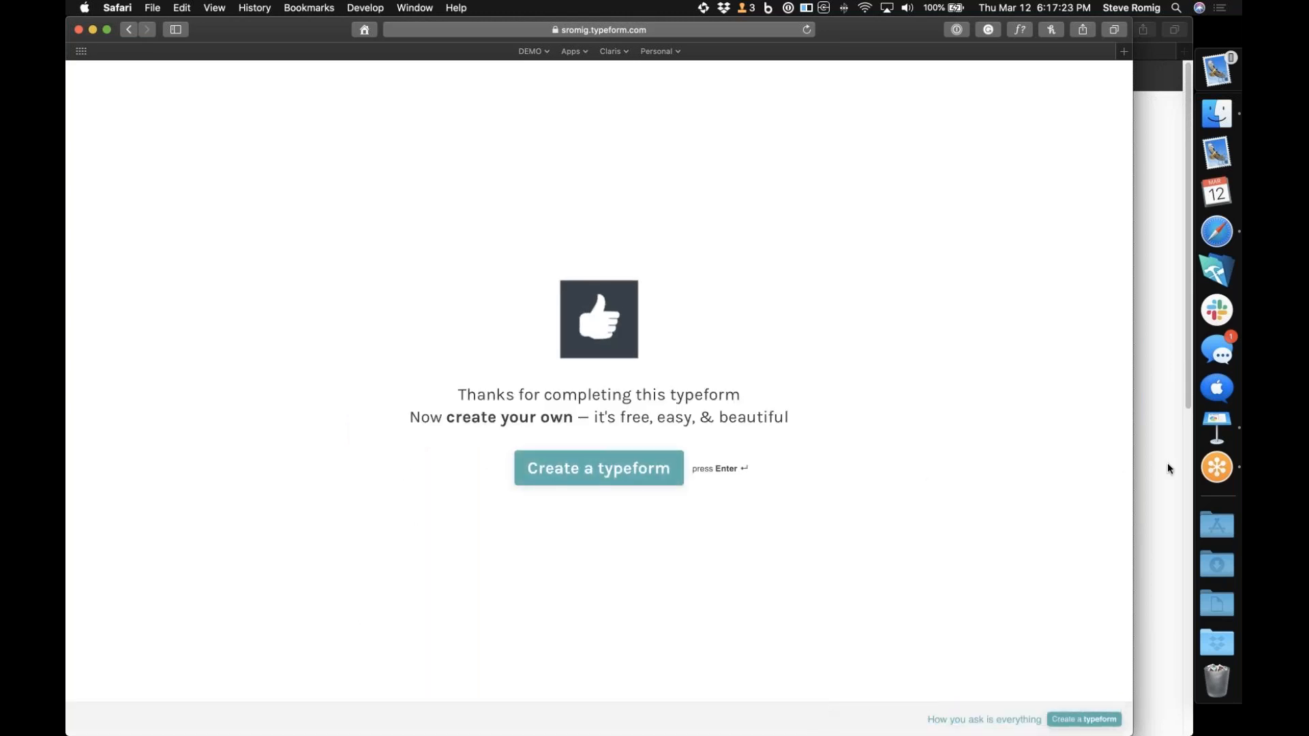
# Switch to Mail and fetch new messages to look for the request in the Claris Connect Approvals mailbox
pyautogui.click(1168, 292)
pyautogui.click(1192, 162)
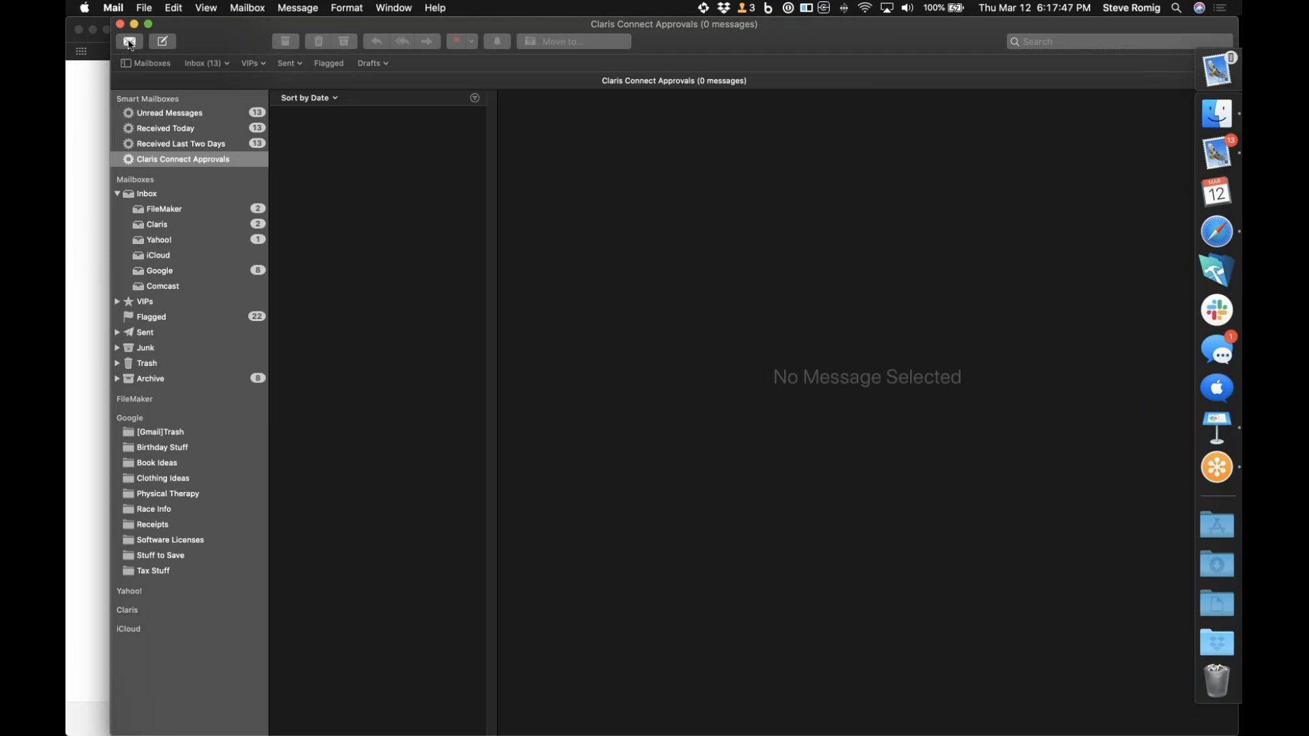
pyautogui.click(130, 42)
pyautogui.click(129, 42)
# Switch back to Claris Connect in Safari and check the Approval Flow's run history and the project's pending approvals
pyautogui.click(1218, 228)
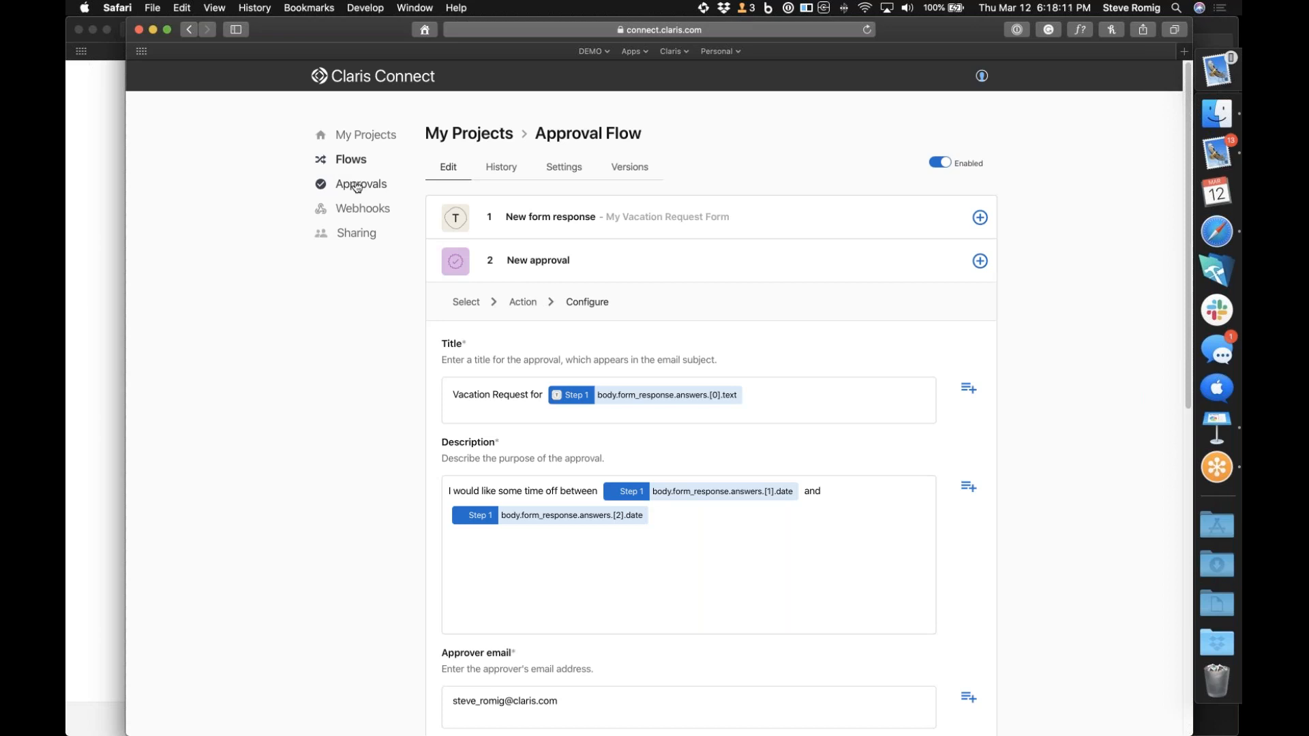
pyautogui.click(500, 175)
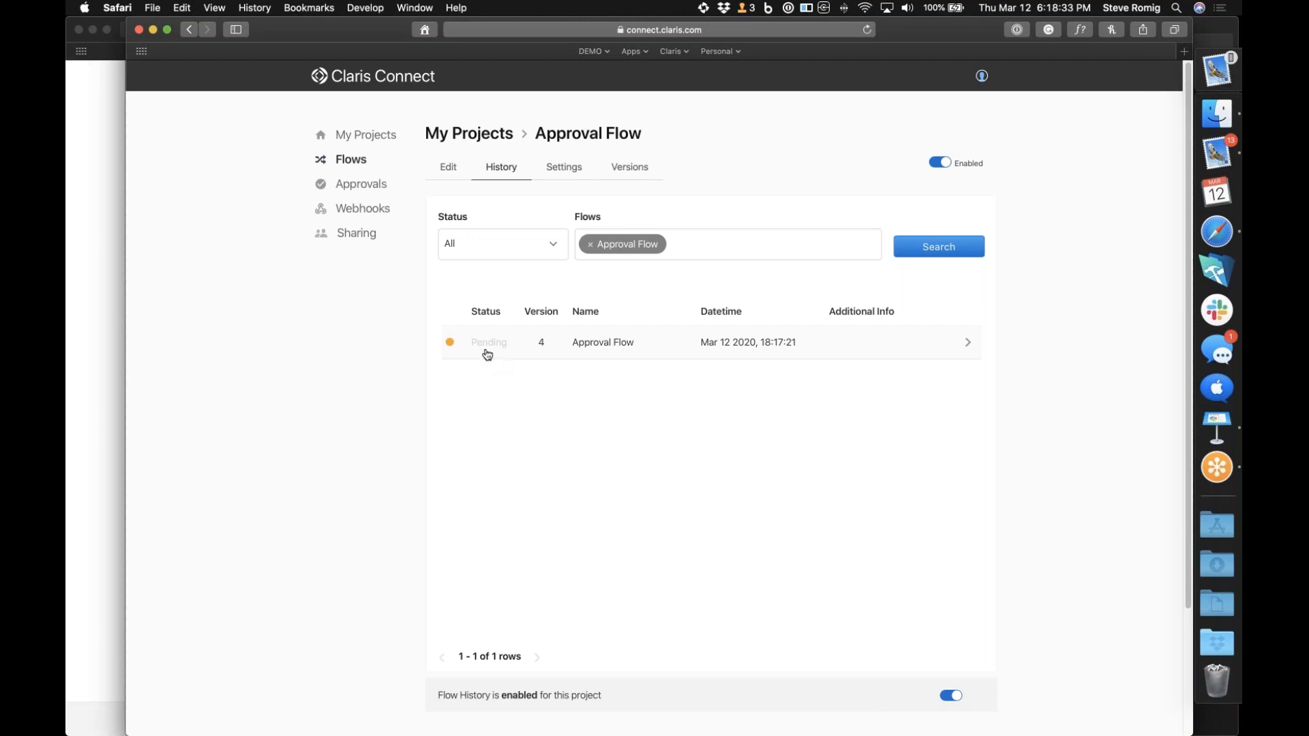
pyautogui.click(359, 185)
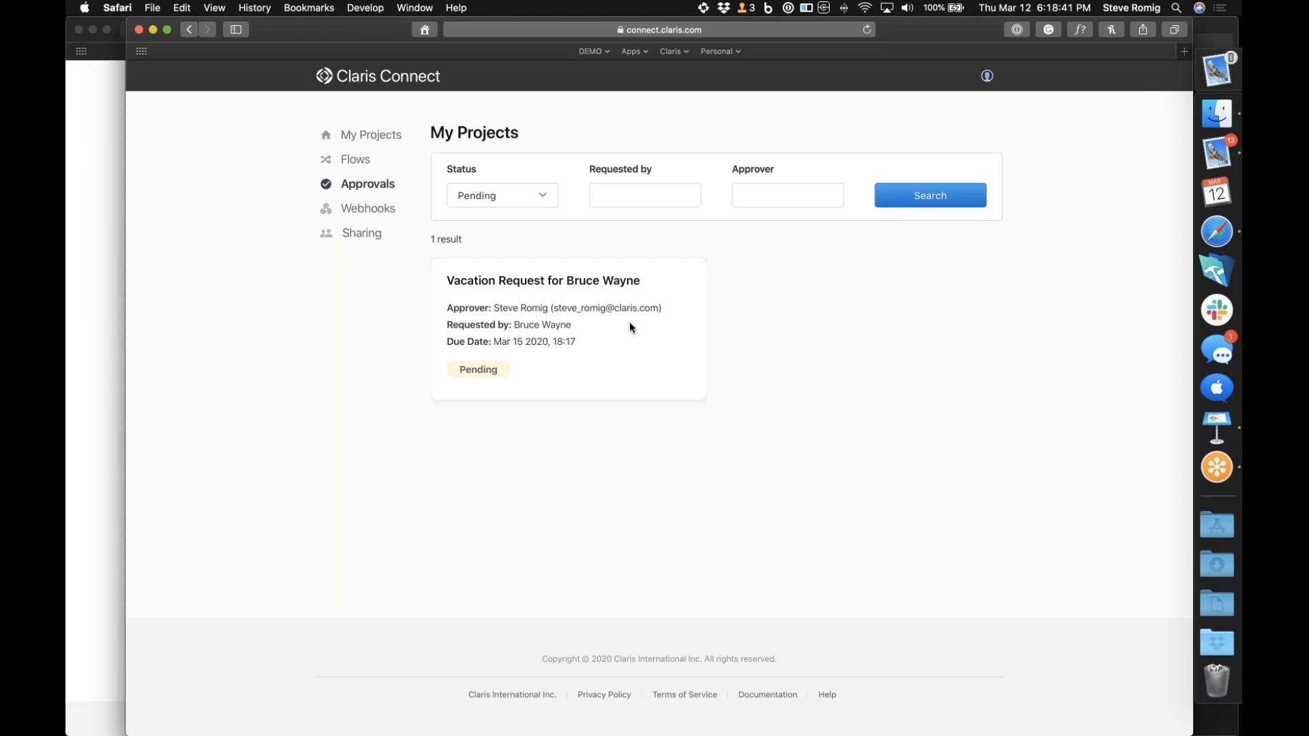
# Return to Mail, check again for the approval email and collapse the Inbox accounts
pyautogui.click(1221, 156)
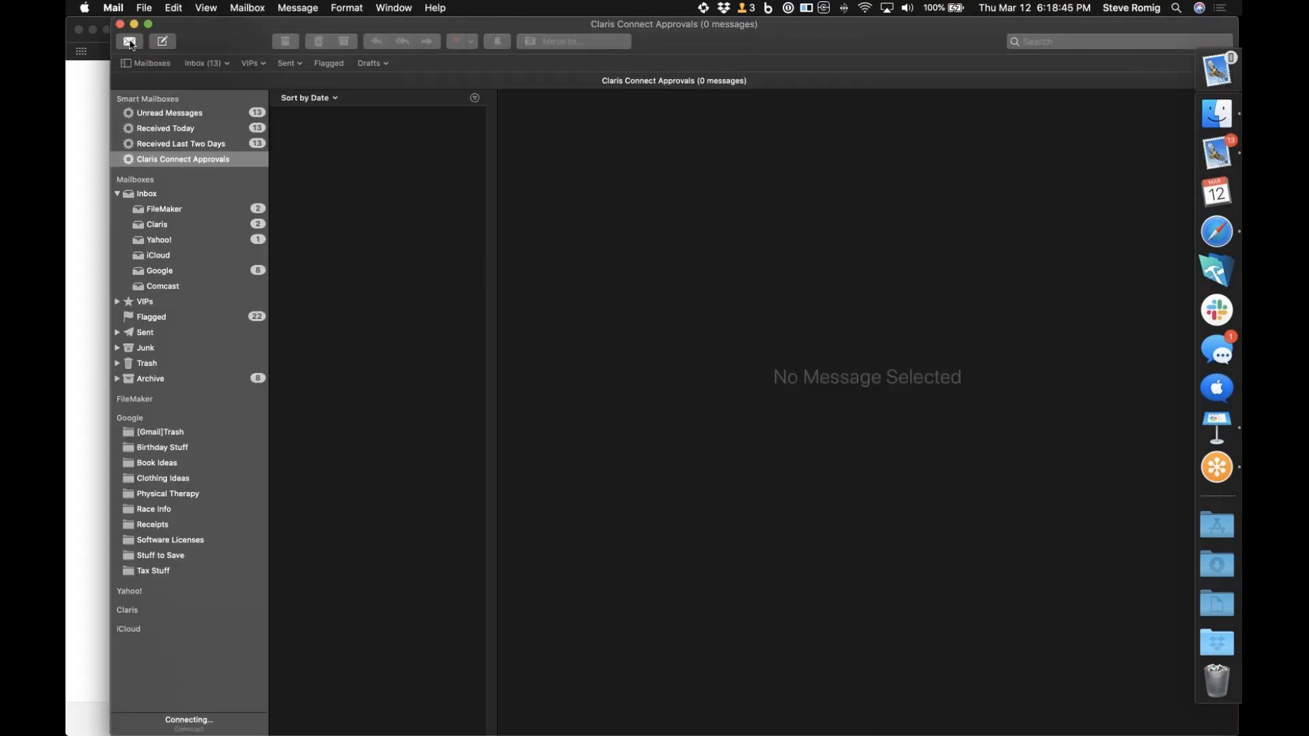
pyautogui.click(130, 42)
pyautogui.click(118, 194)
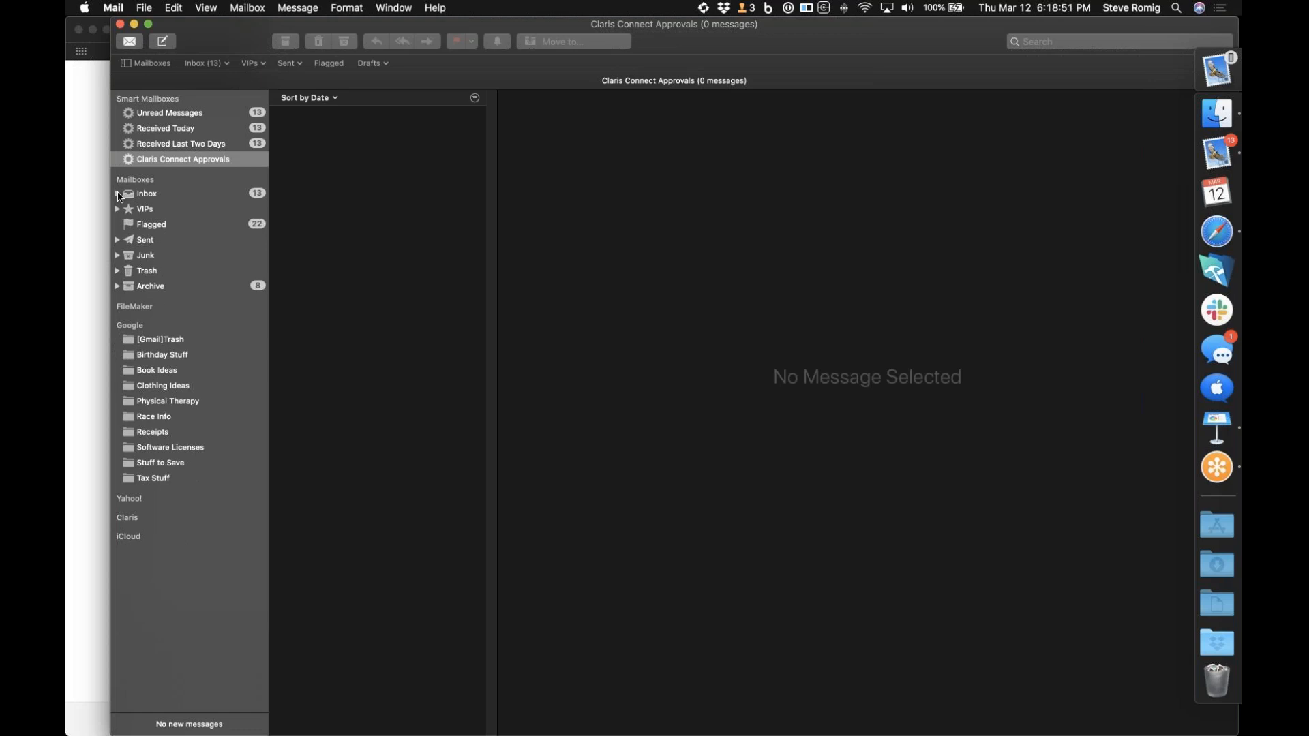
# Back in Claris Connect in Safari, open the pending vacation request and approve it with the comment "OK...sounds great"
pyautogui.click(1217, 232)
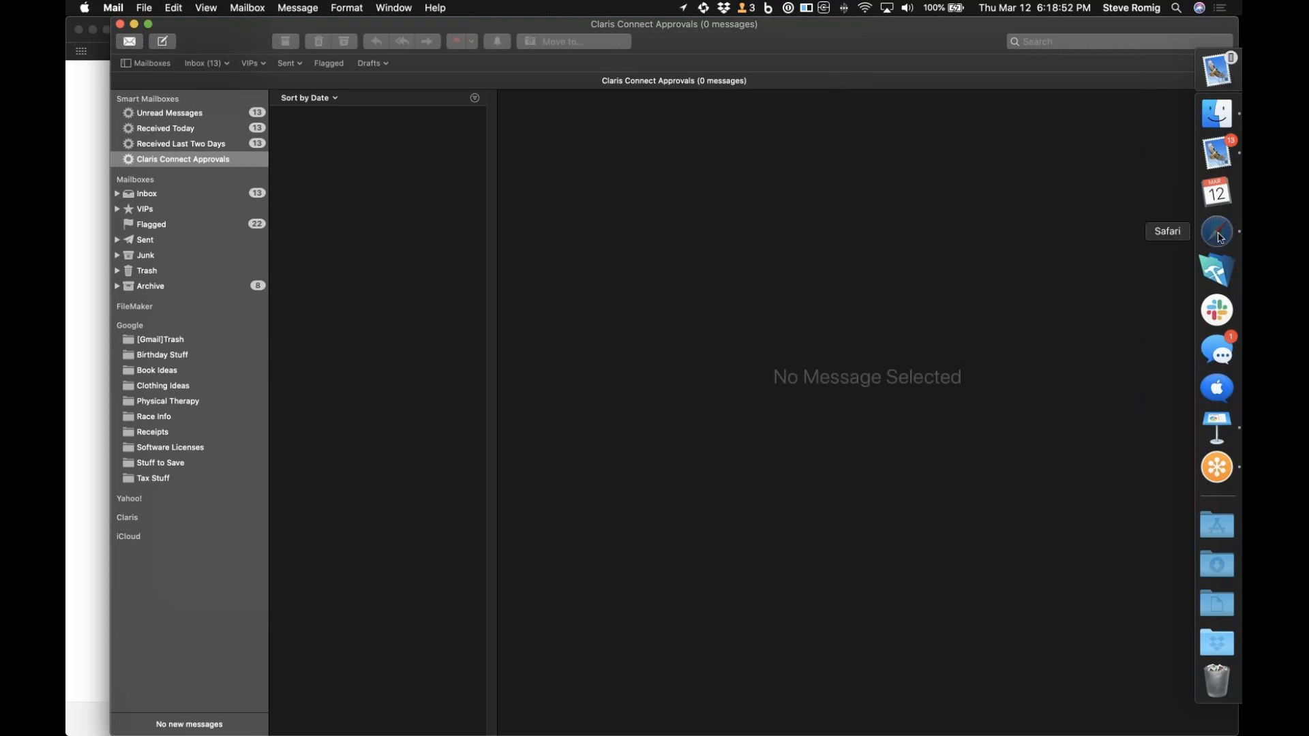
pyautogui.click(597, 342)
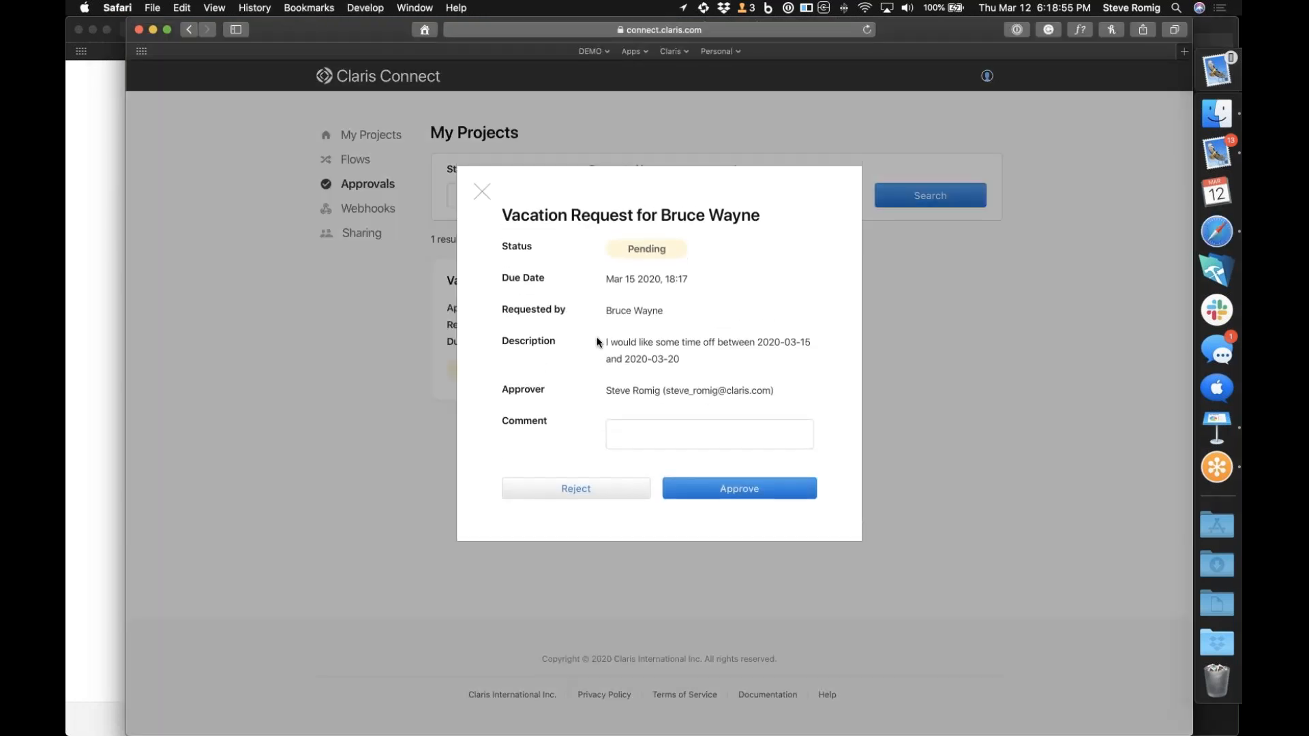
pyautogui.click(655, 434)
pyautogui.write('OK...sounds great')
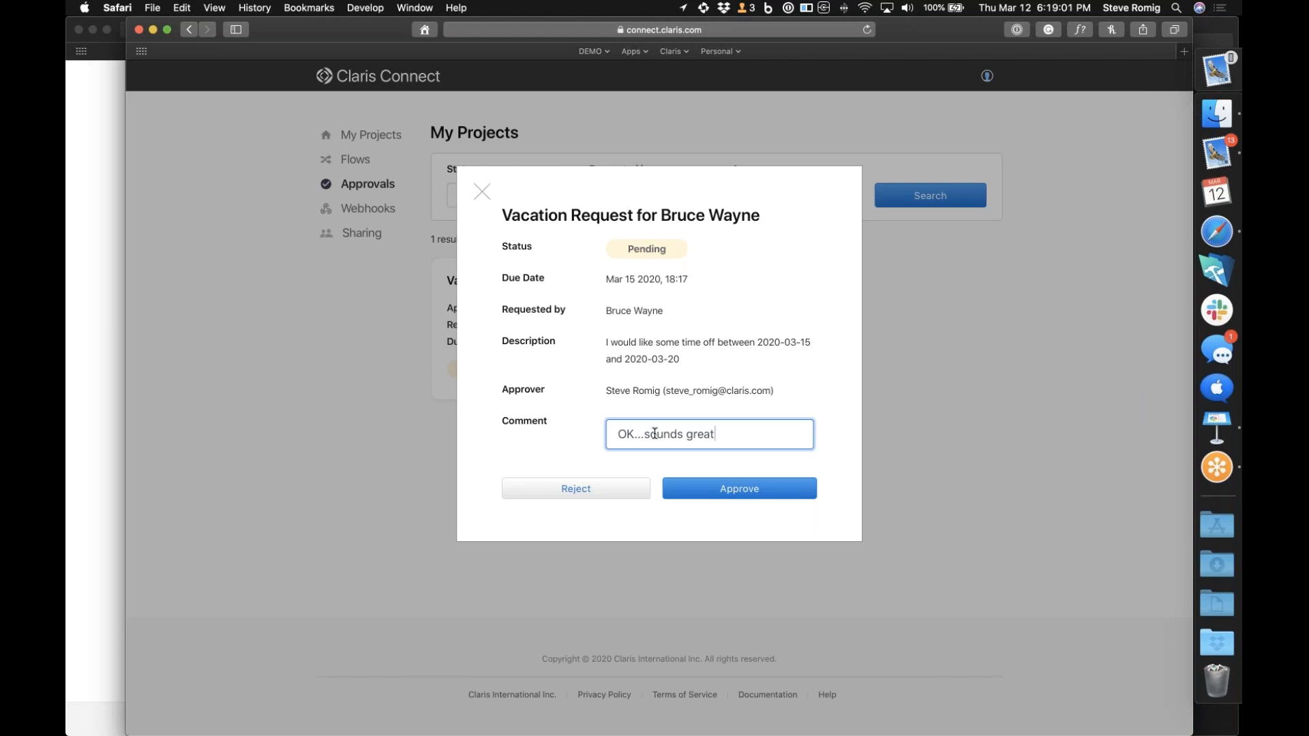
pyautogui.click(743, 490)
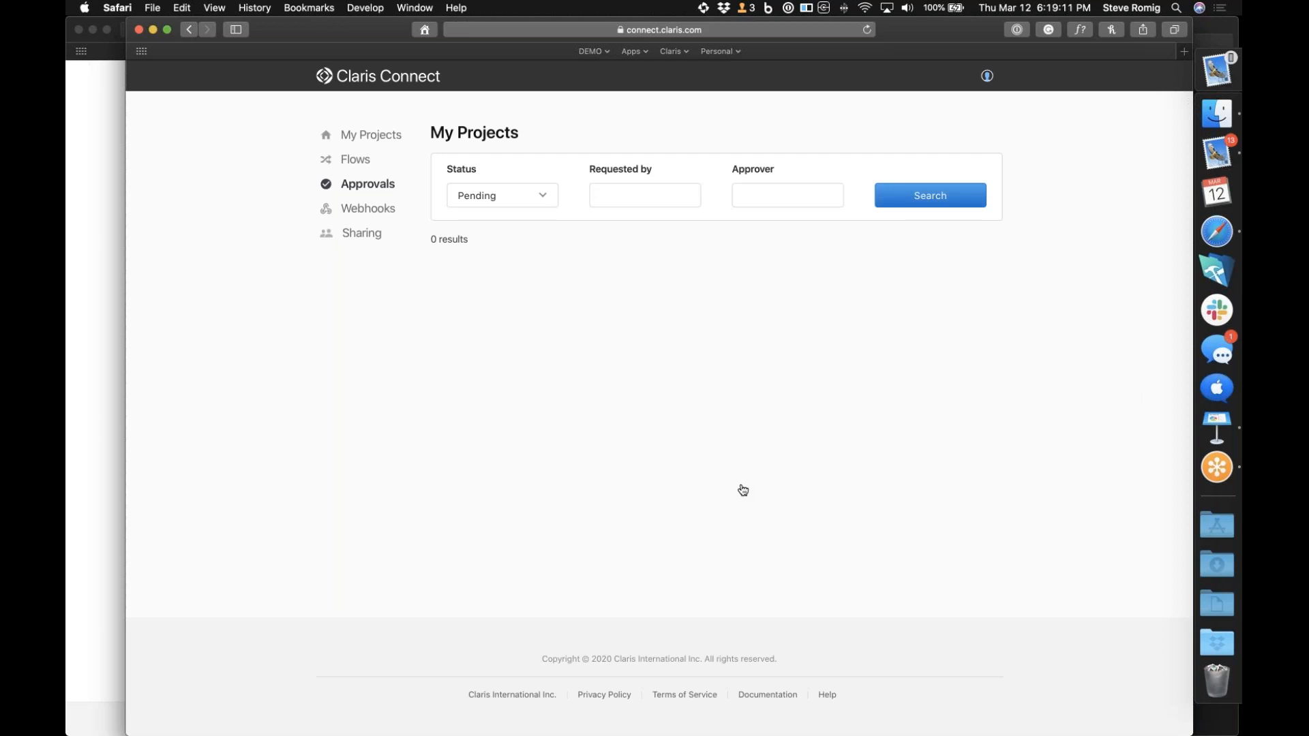
# Open the Approval Flow from My Projects and check the status of its latest run in the history
pyautogui.click(370, 142)
pyautogui.click(558, 255)
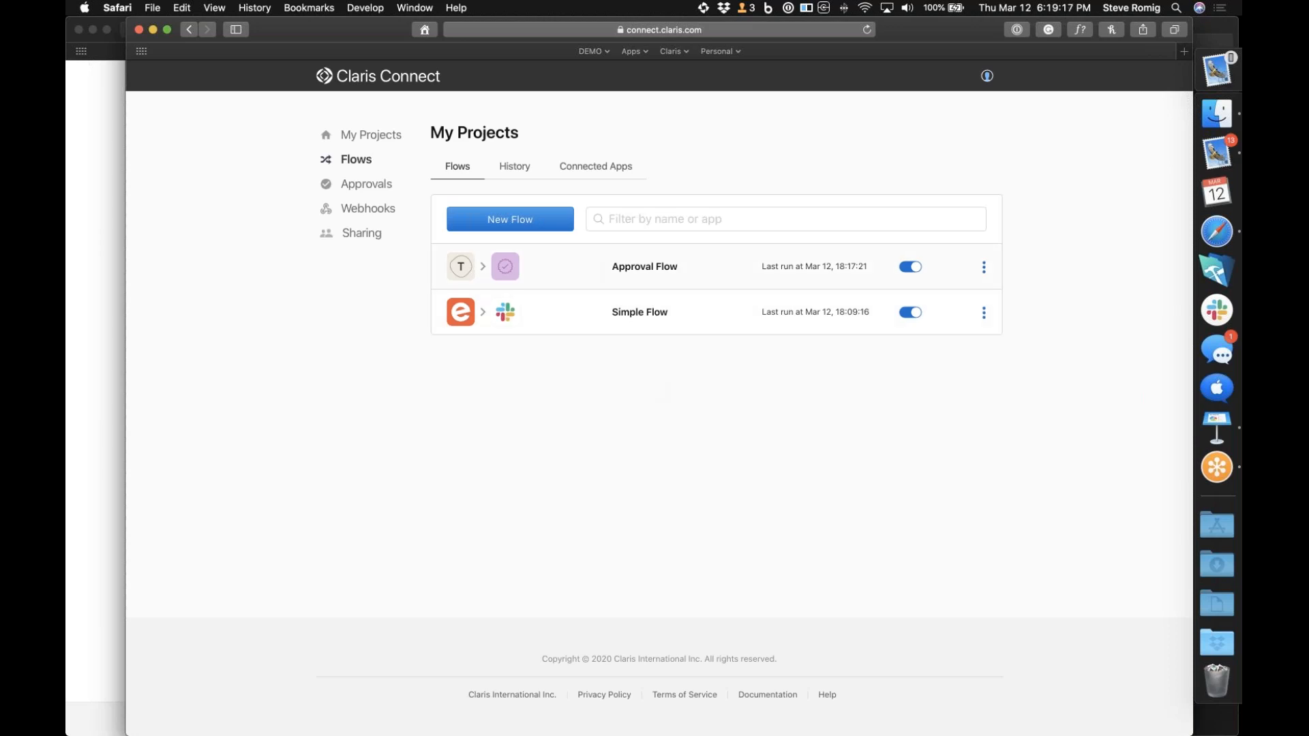
pyautogui.click(591, 267)
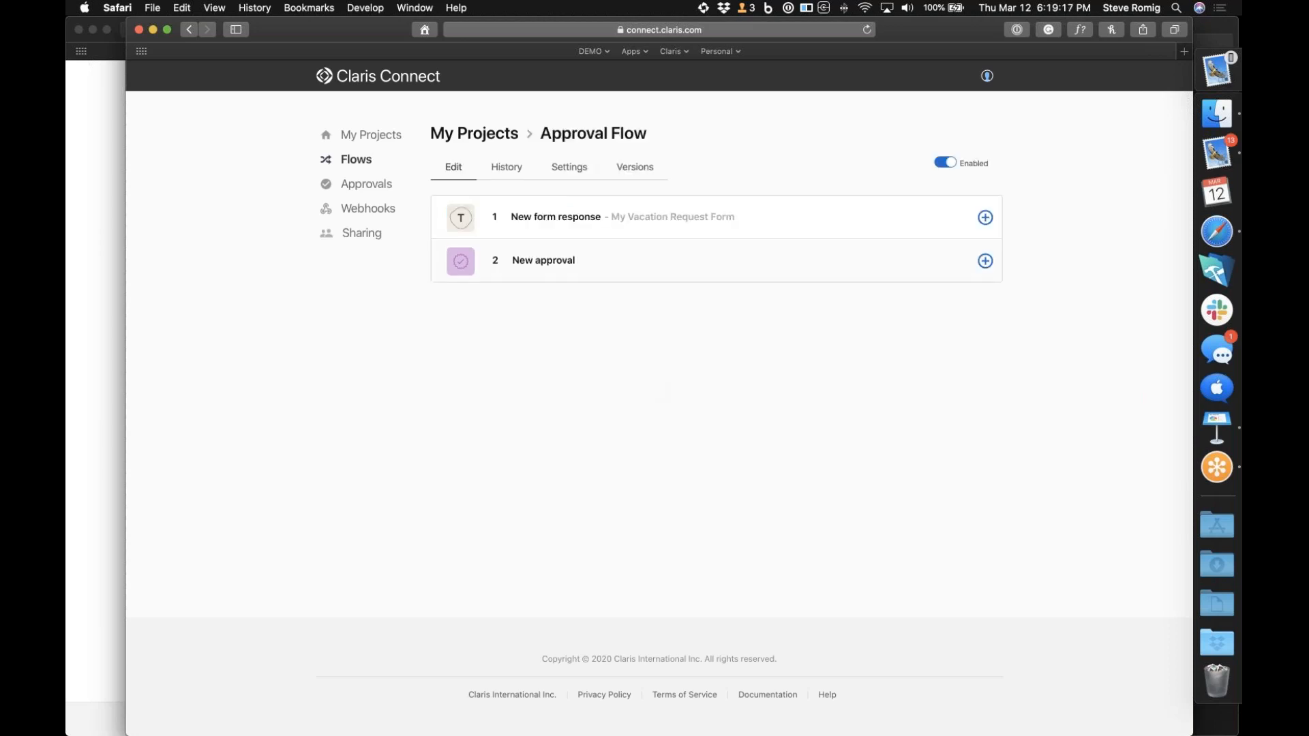
pyautogui.click(508, 168)
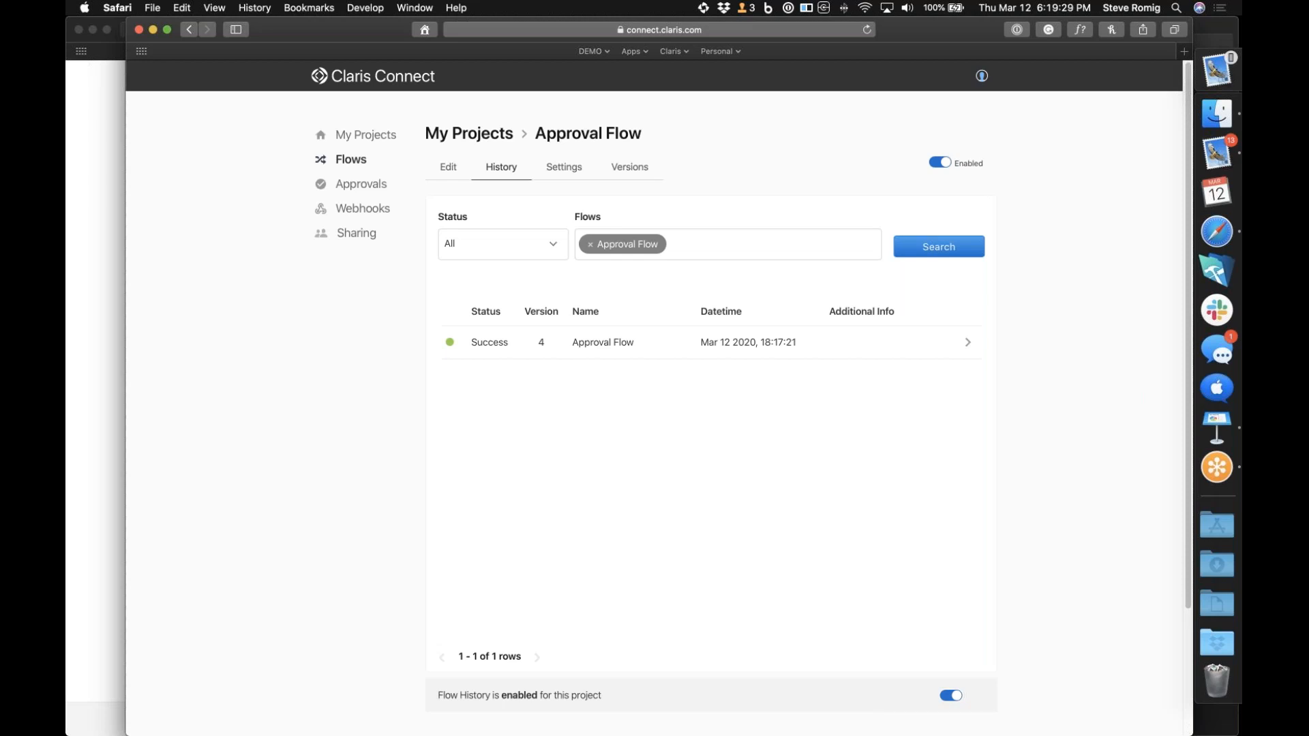
# Search the My Projects approvals with status All and open the vacation request's details
pyautogui.click(379, 134)
pyautogui.click(559, 280)
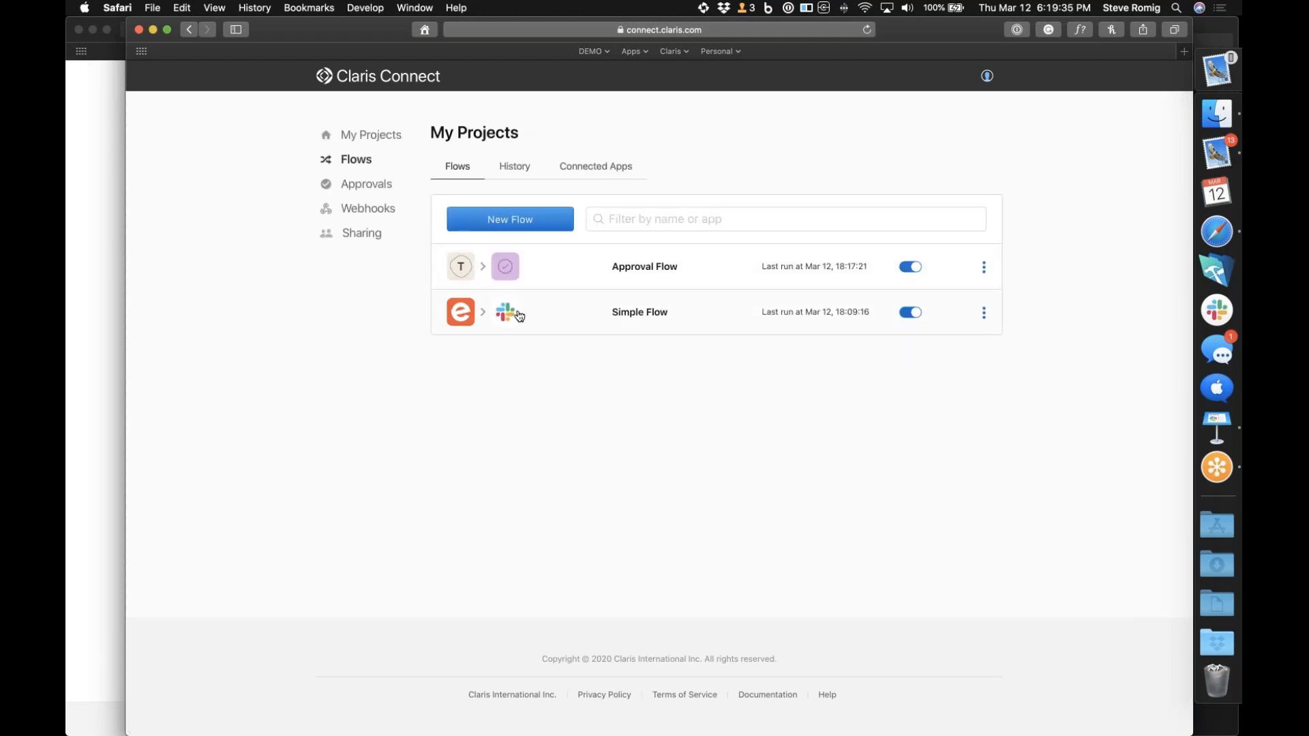
pyautogui.click(386, 185)
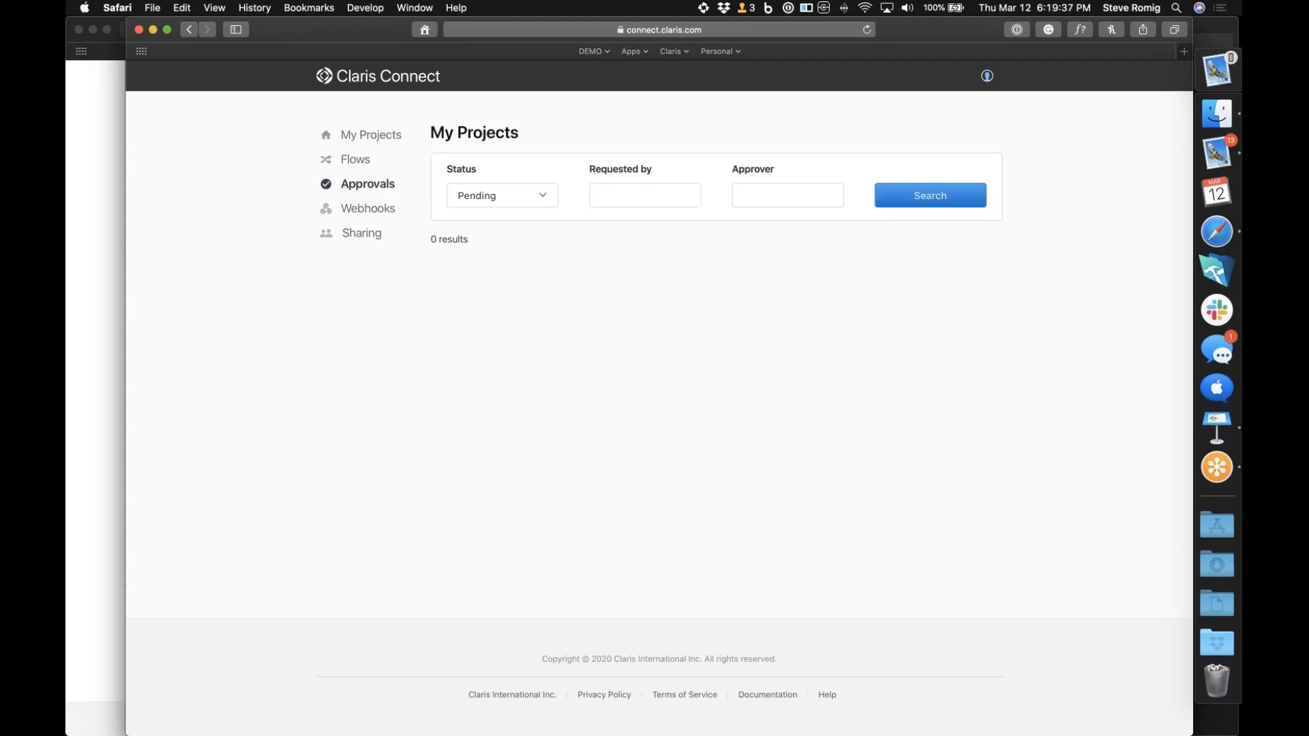
pyautogui.click(494, 199)
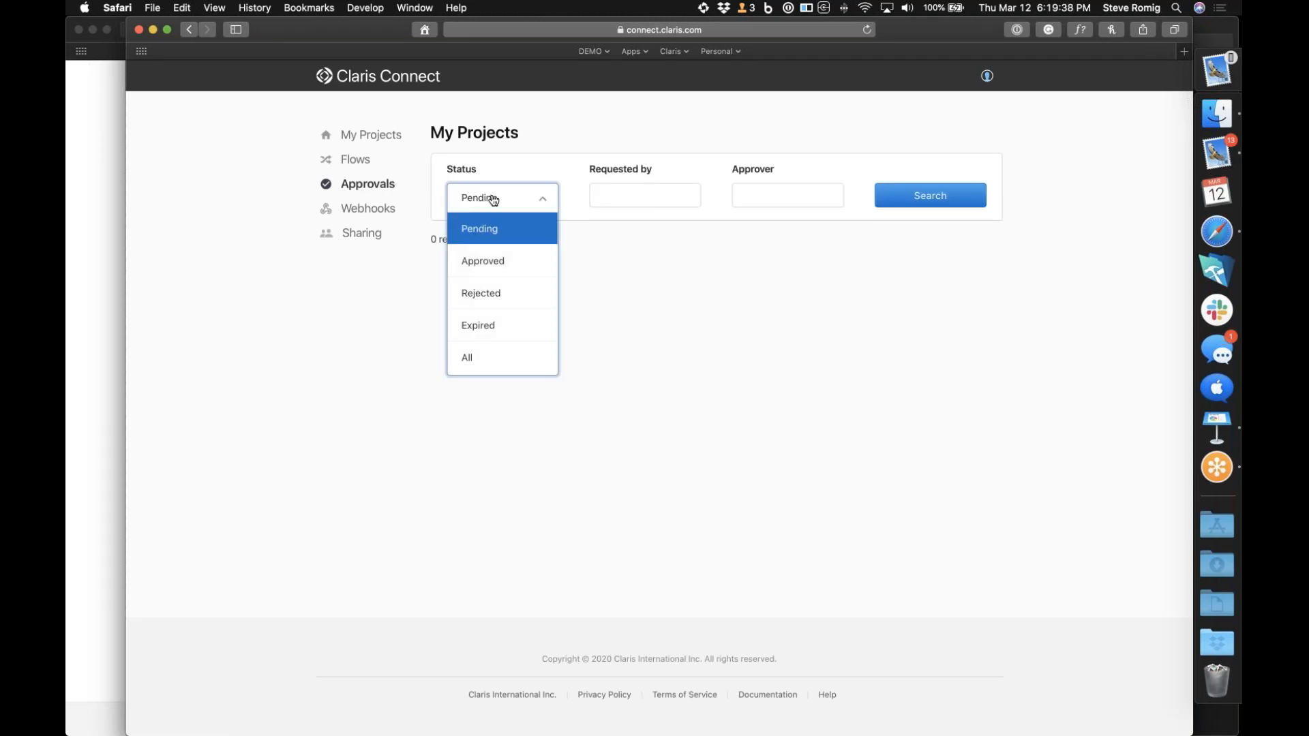
pyautogui.click(479, 355)
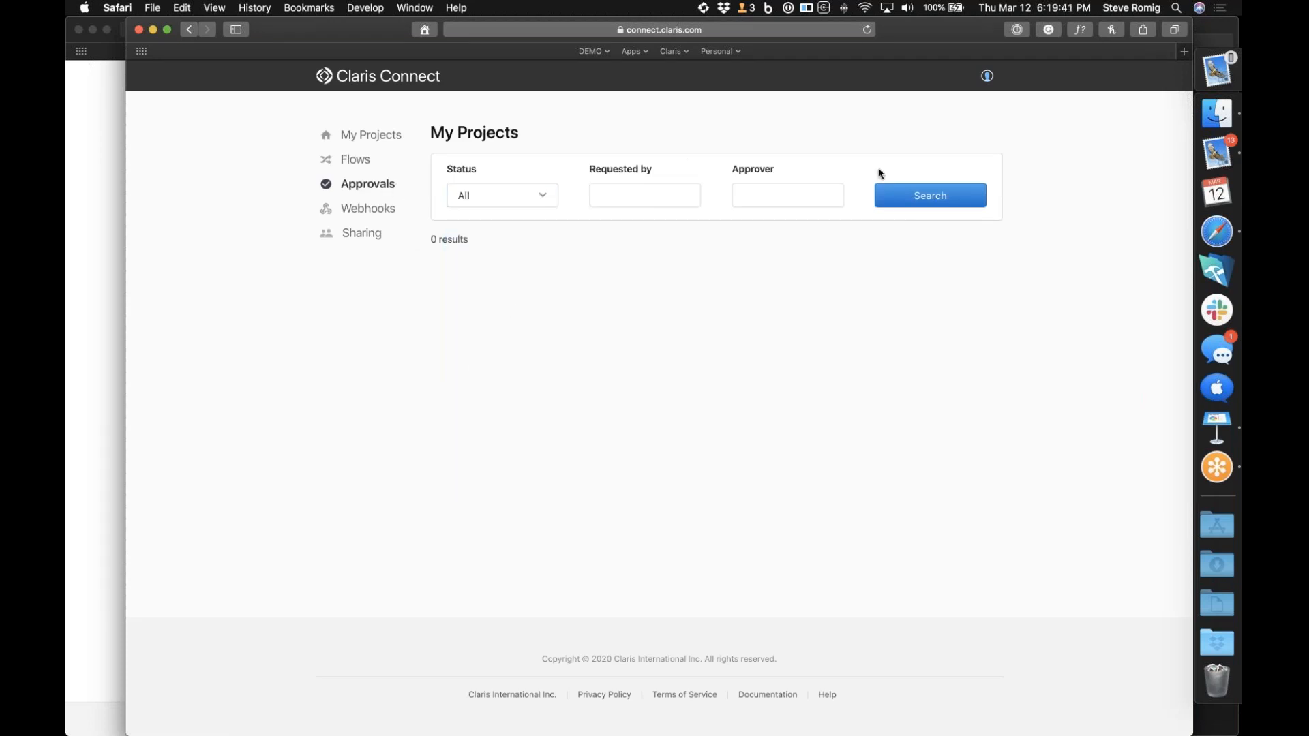
pyautogui.click(934, 203)
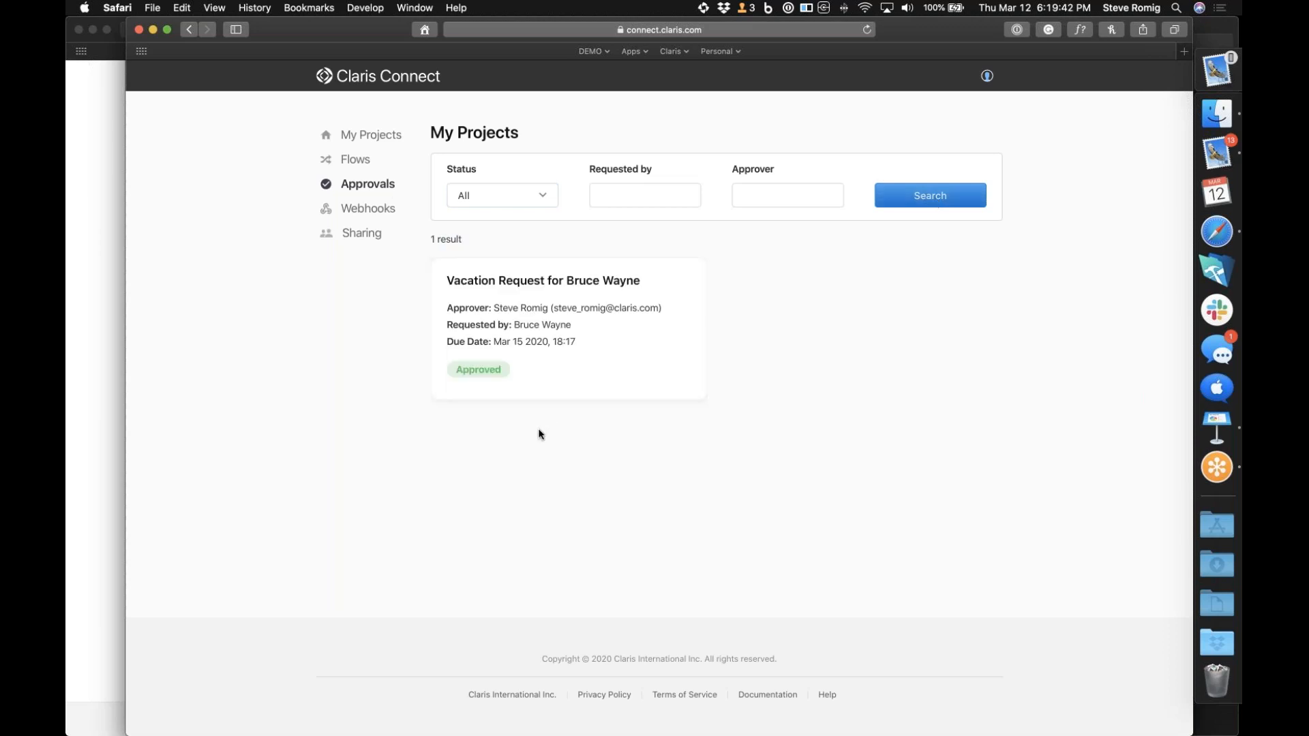
pyautogui.click(646, 367)
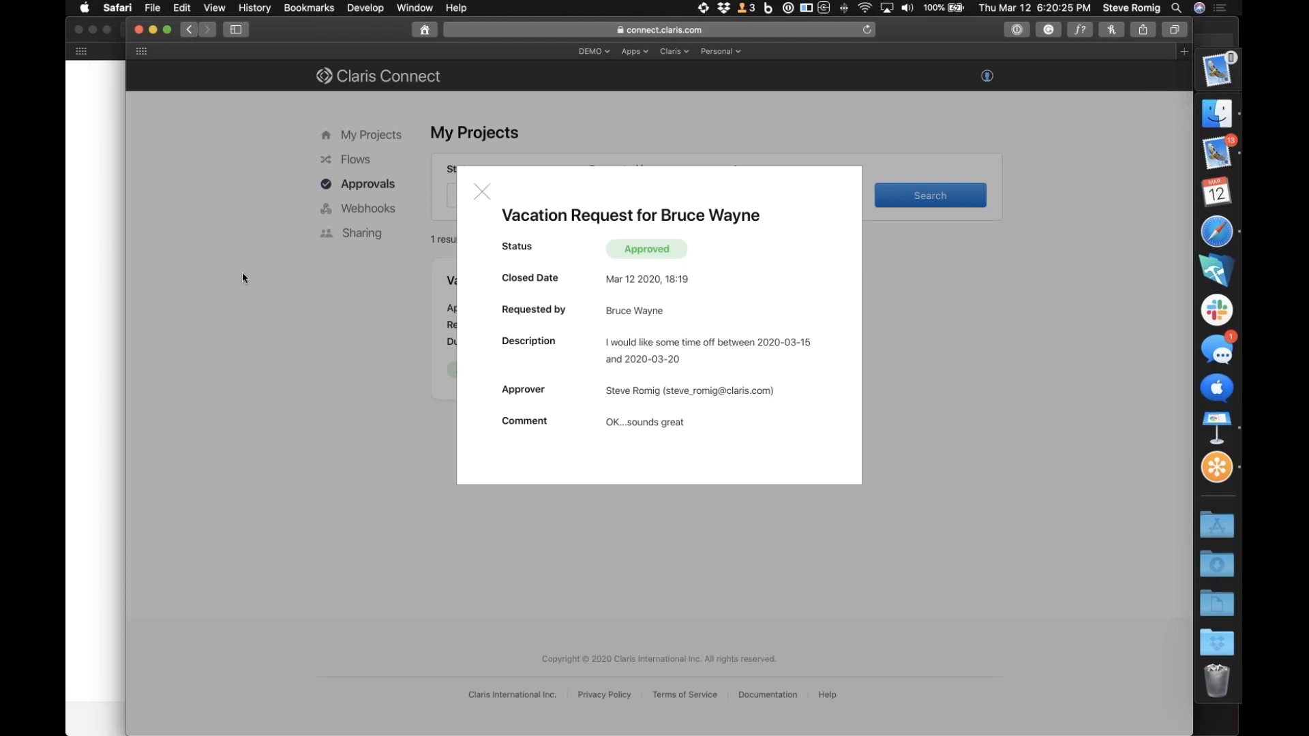
# Close the vacation request details and open the Approval Flow from the My Projects project
pyautogui.click(482, 193)
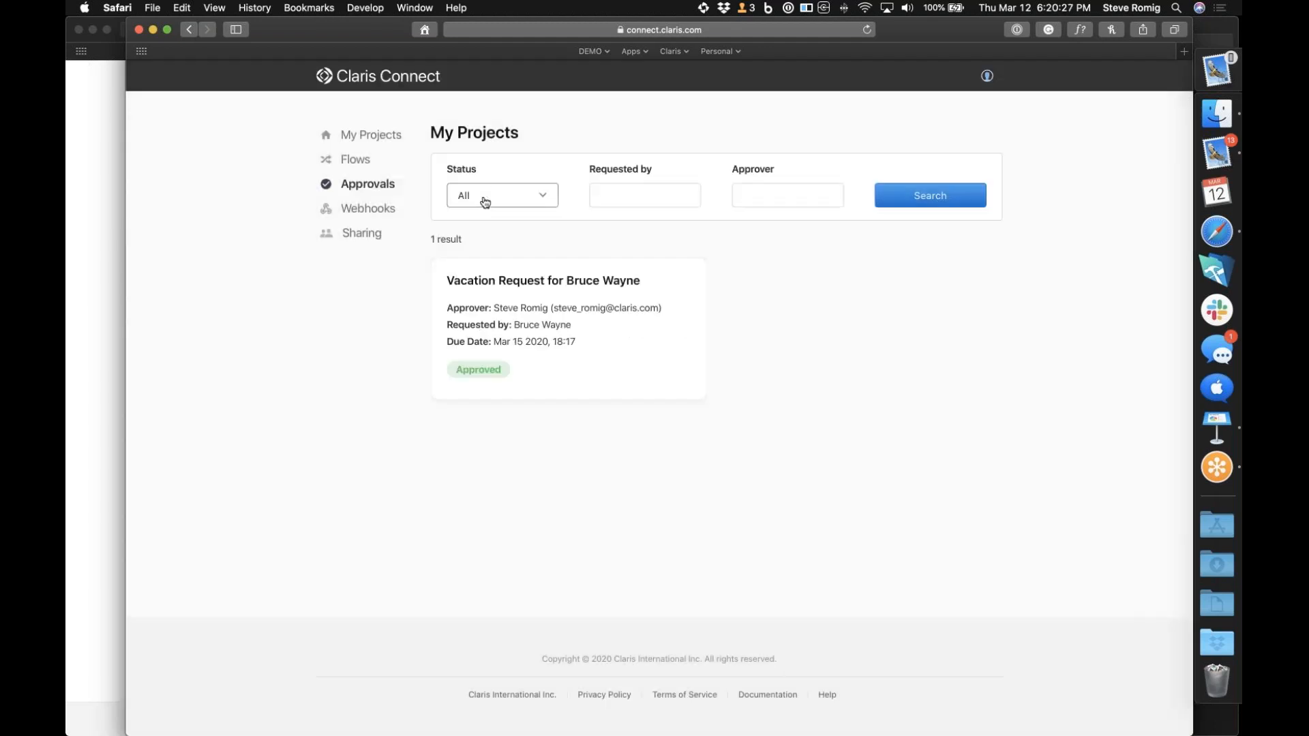
pyautogui.click(365, 135)
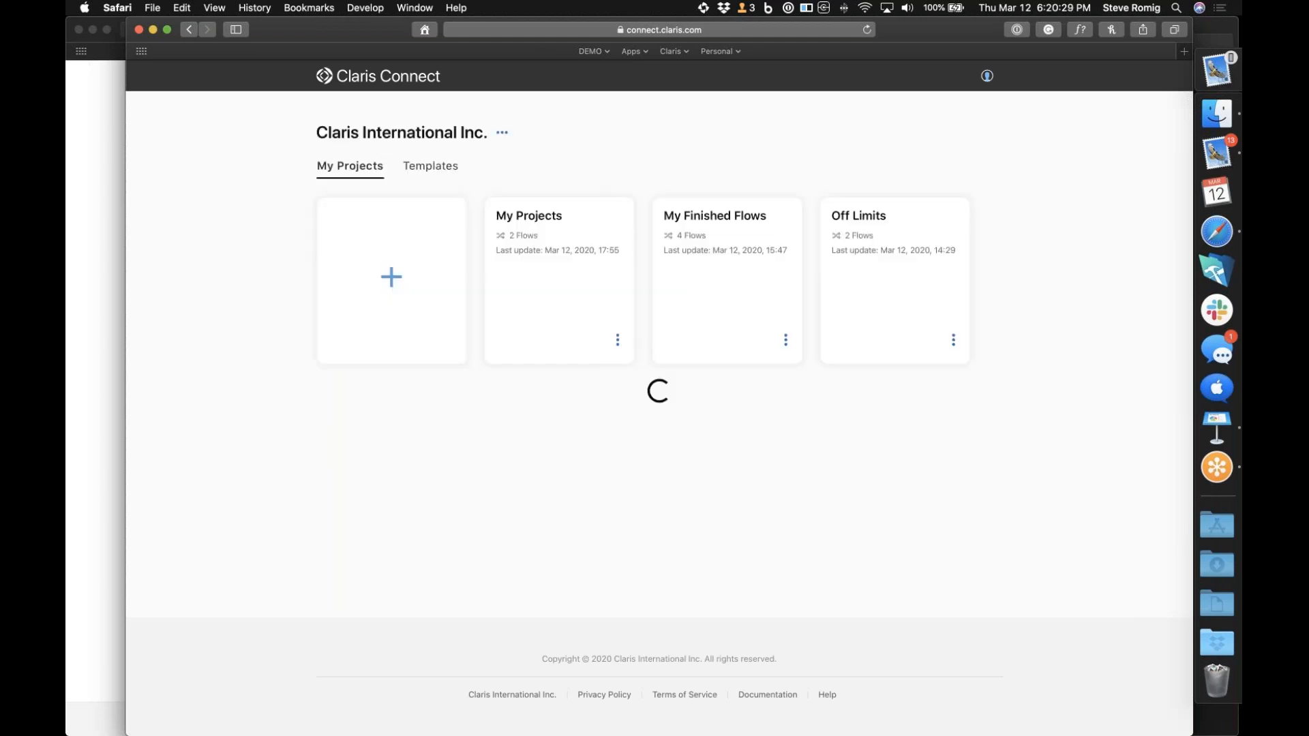
pyautogui.click(546, 266)
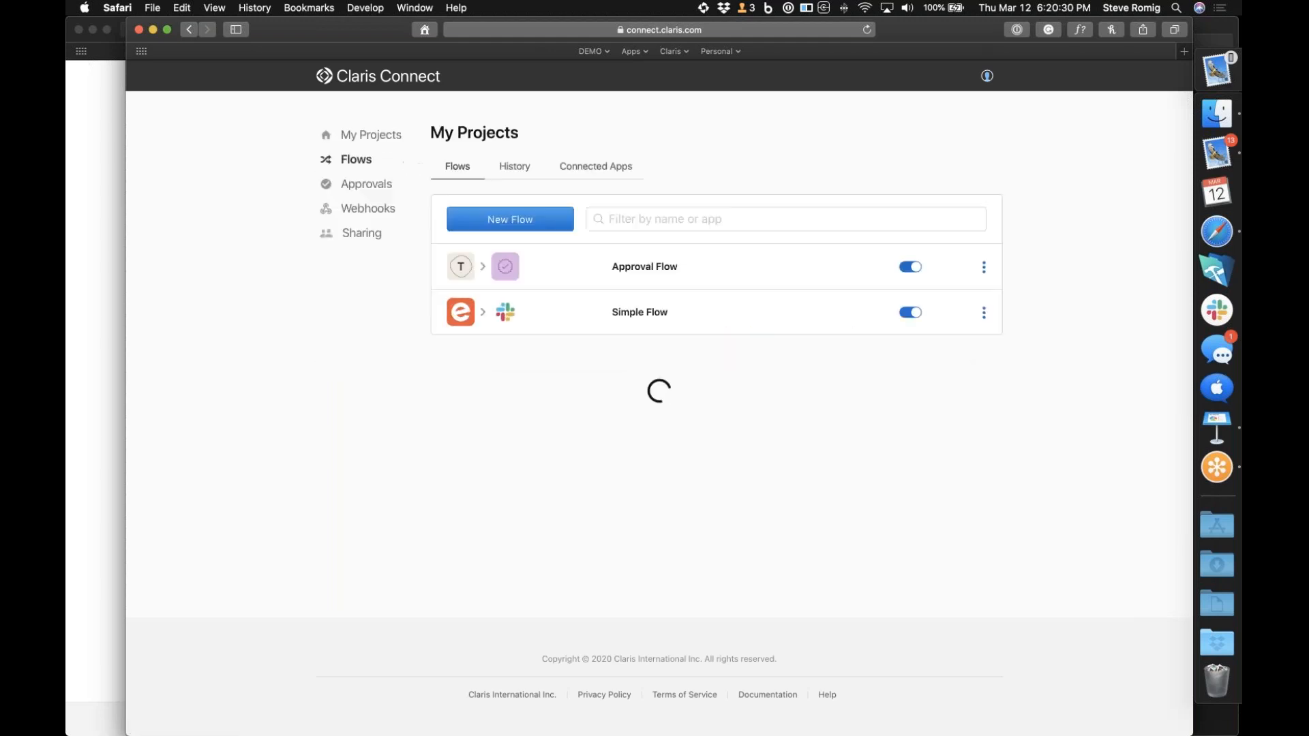
pyautogui.click(577, 273)
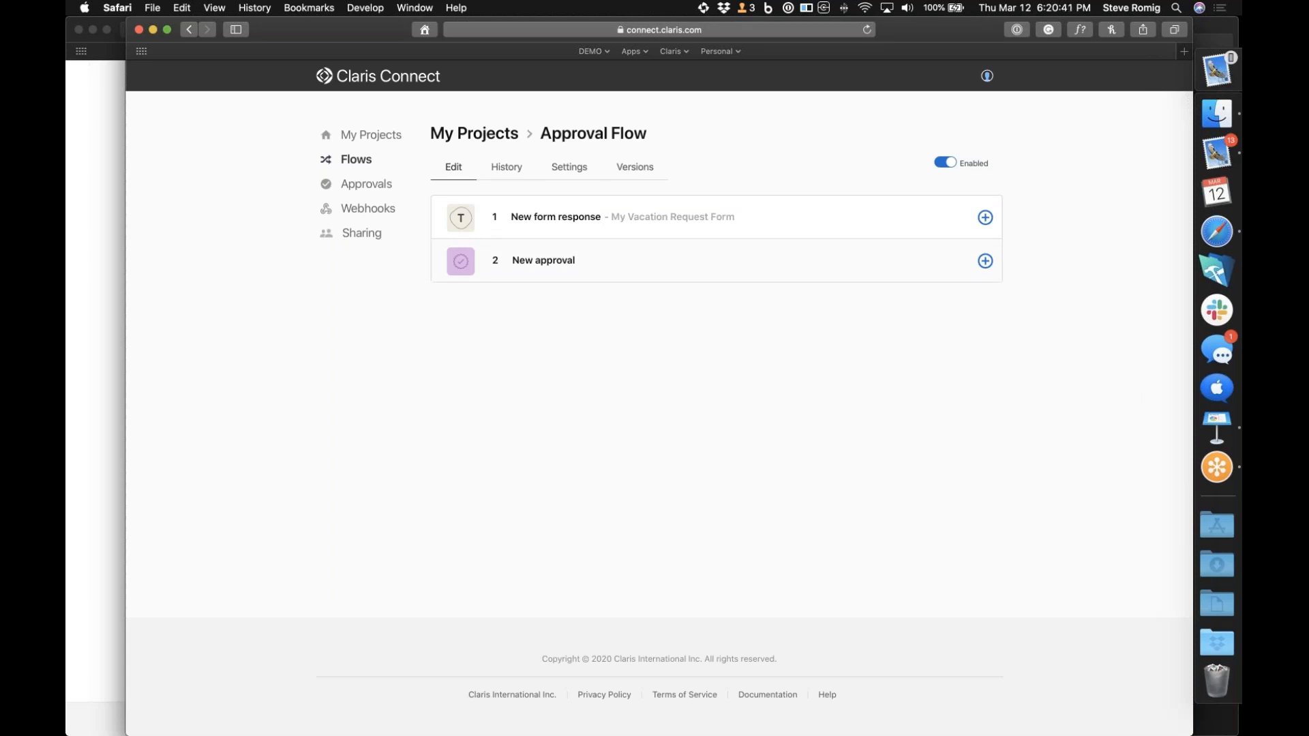
# Add a Dates utility action of type Format date directly after the New form response step and continue to its configuration
pyautogui.click(986, 261)
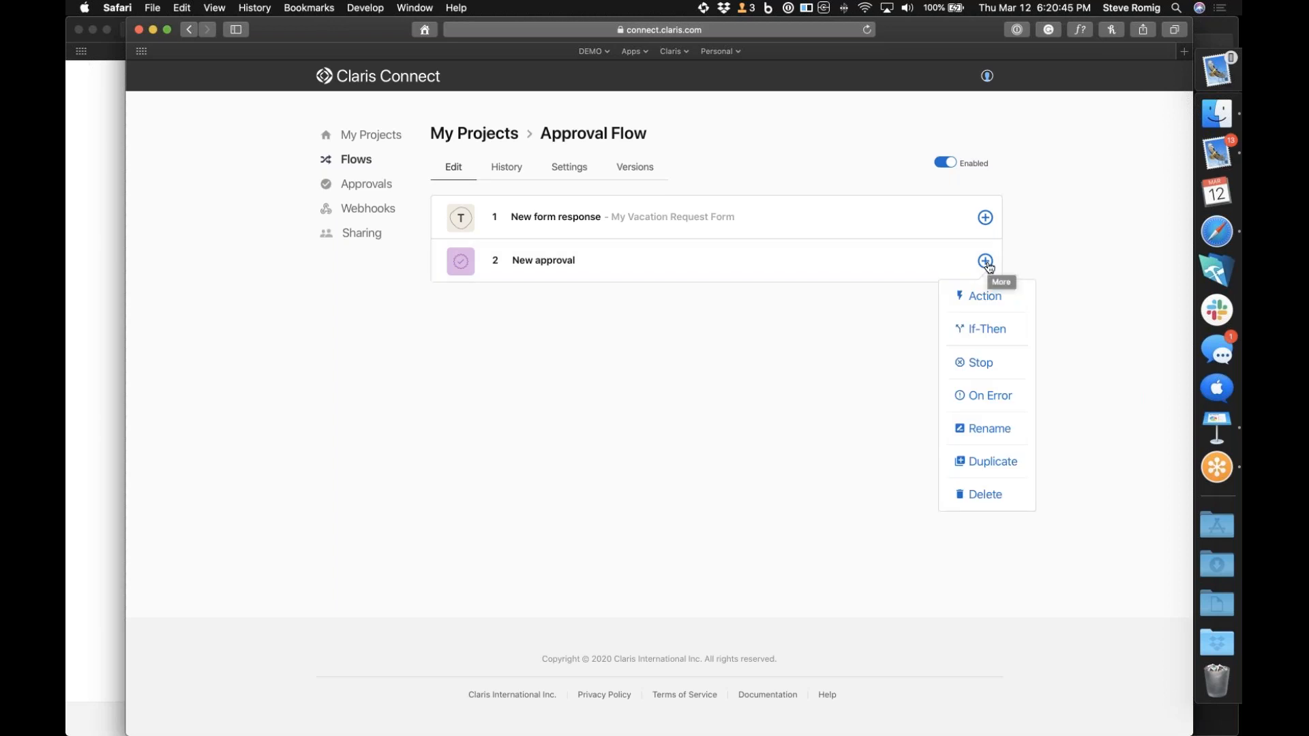
pyautogui.click(985, 216)
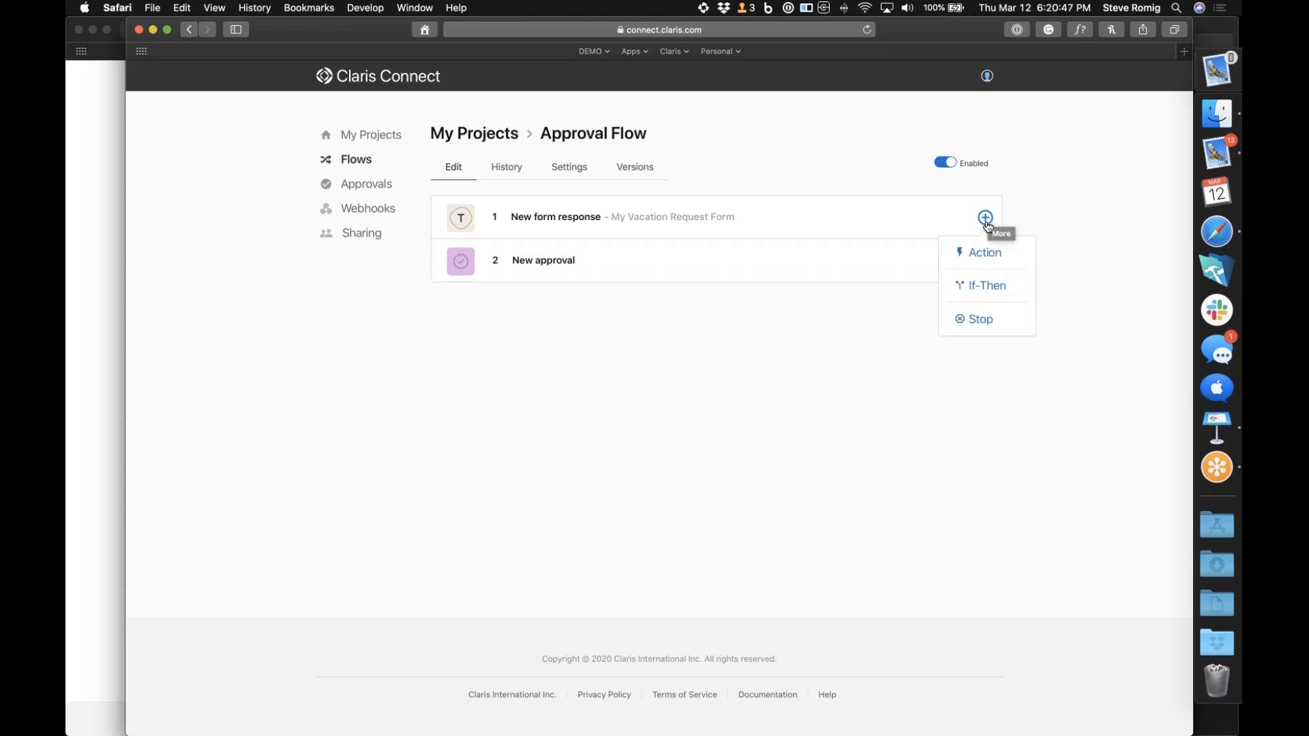
pyautogui.click(982, 254)
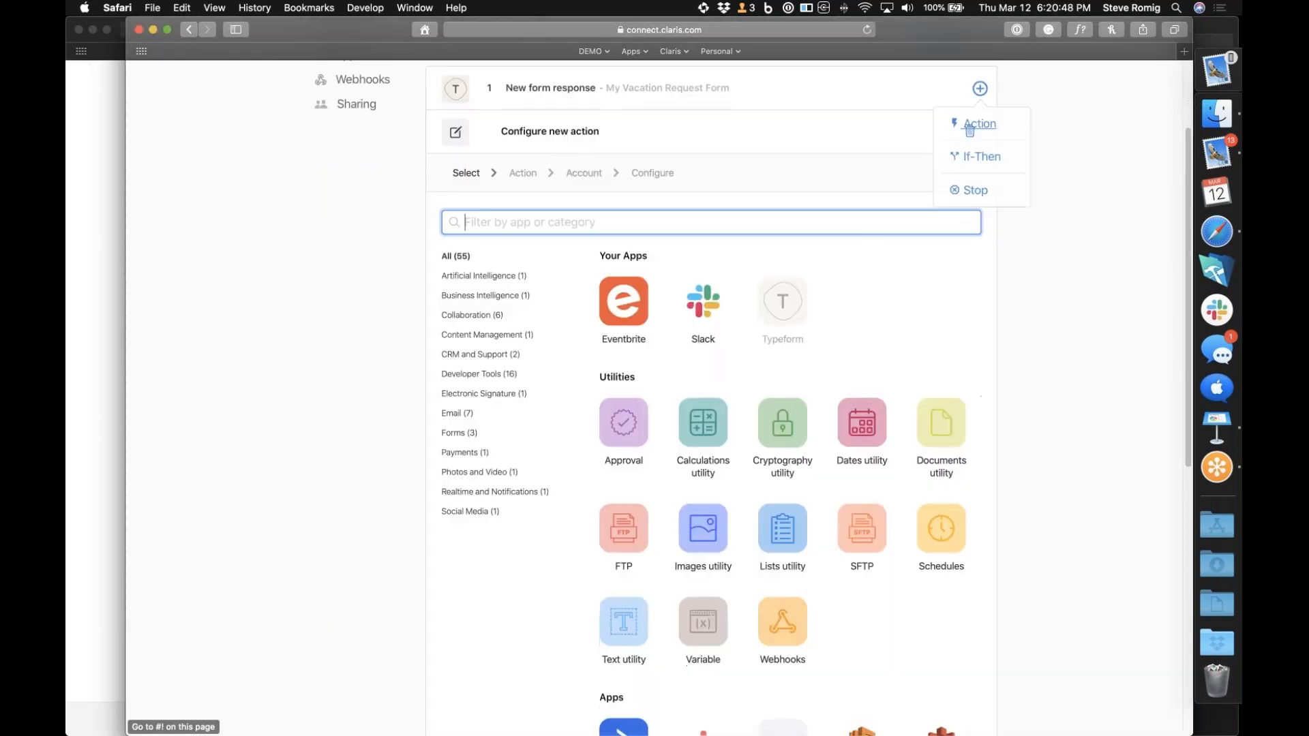
pyautogui.click(864, 437)
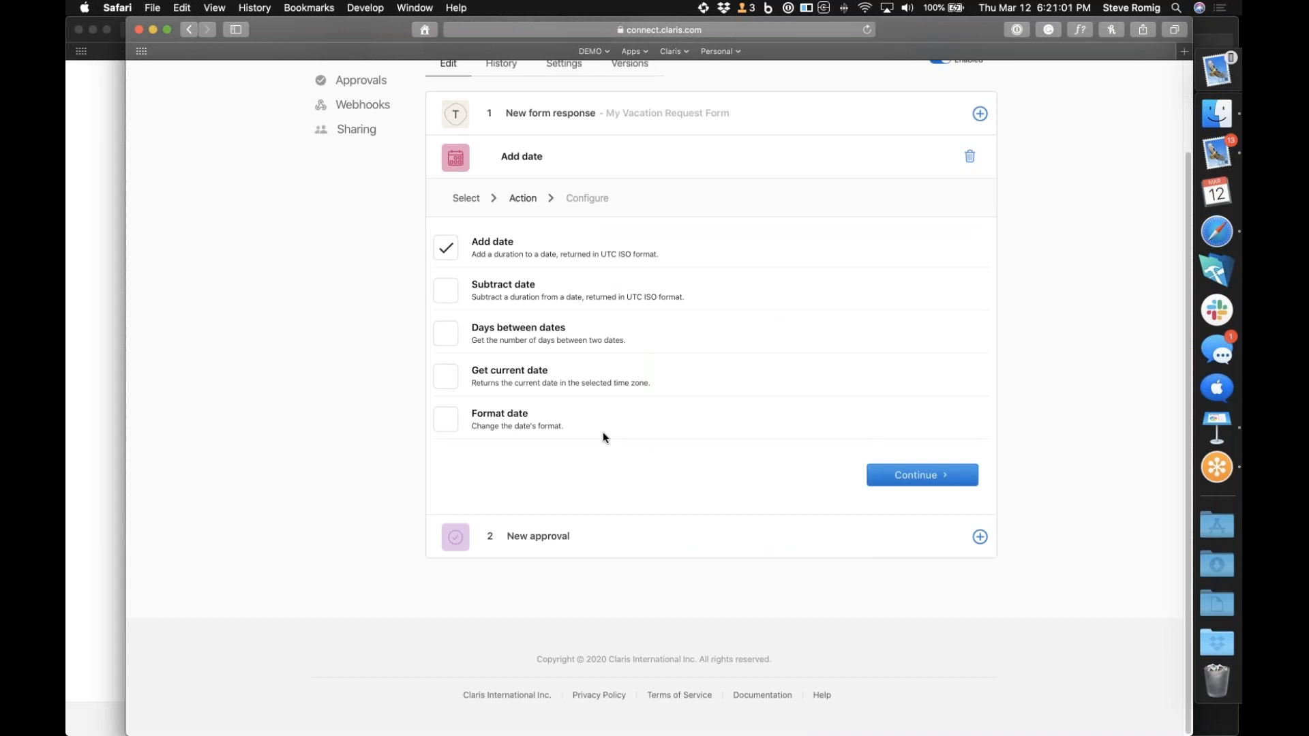
pyautogui.click(439, 429)
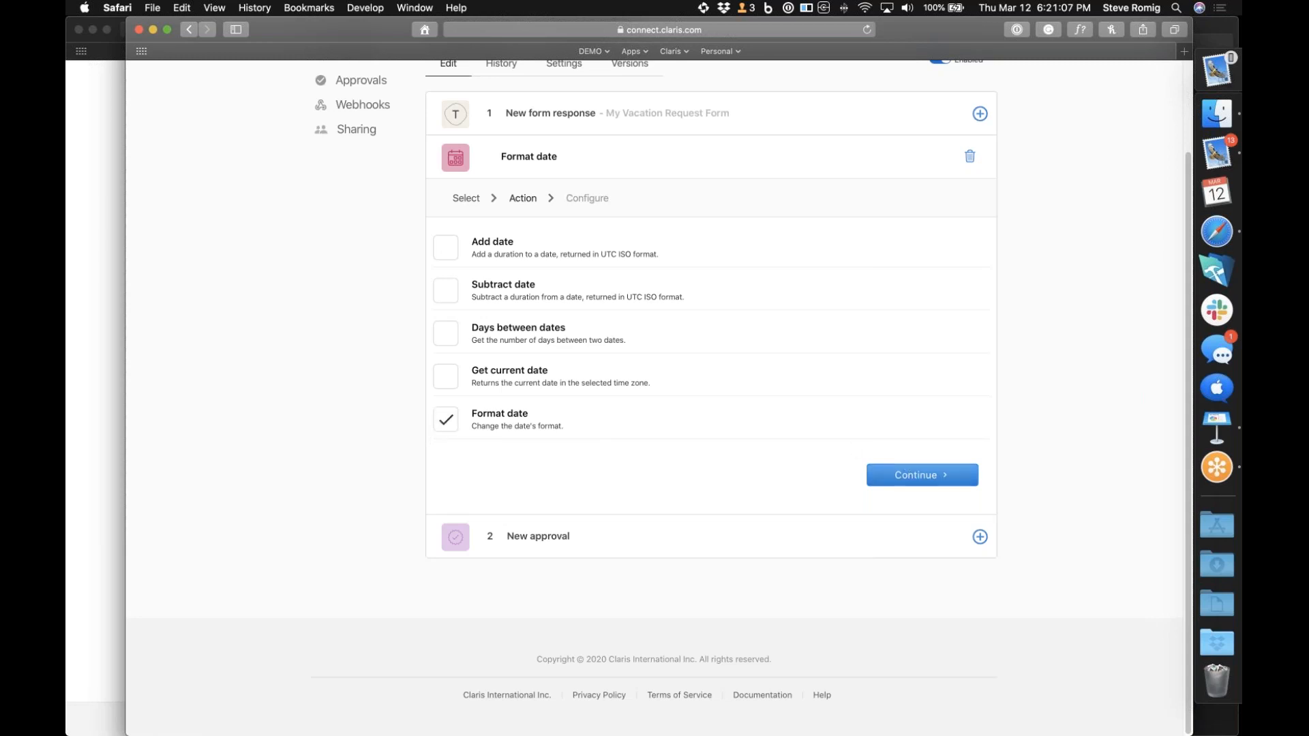
pyautogui.click(925, 480)
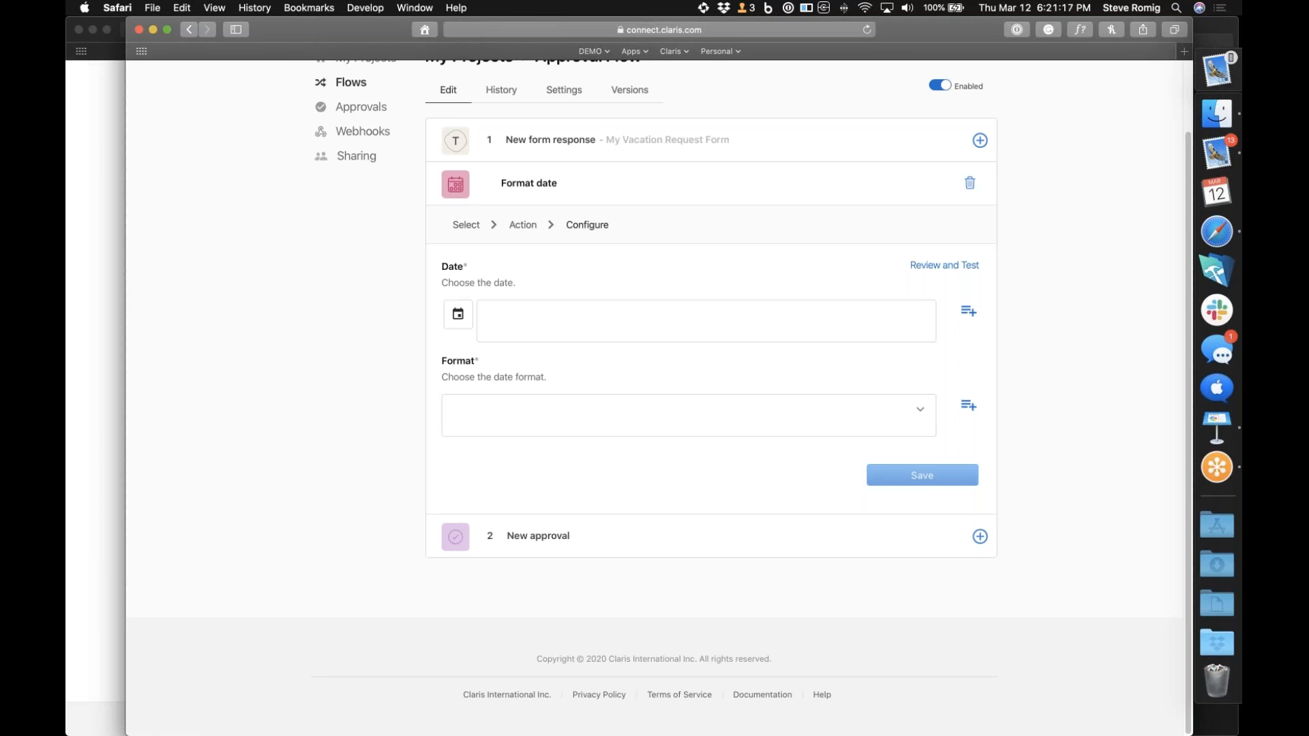
# Set the Format date step's date to the Typeform response value body.form_response.answers.[1].date
pyautogui.click(969, 314)
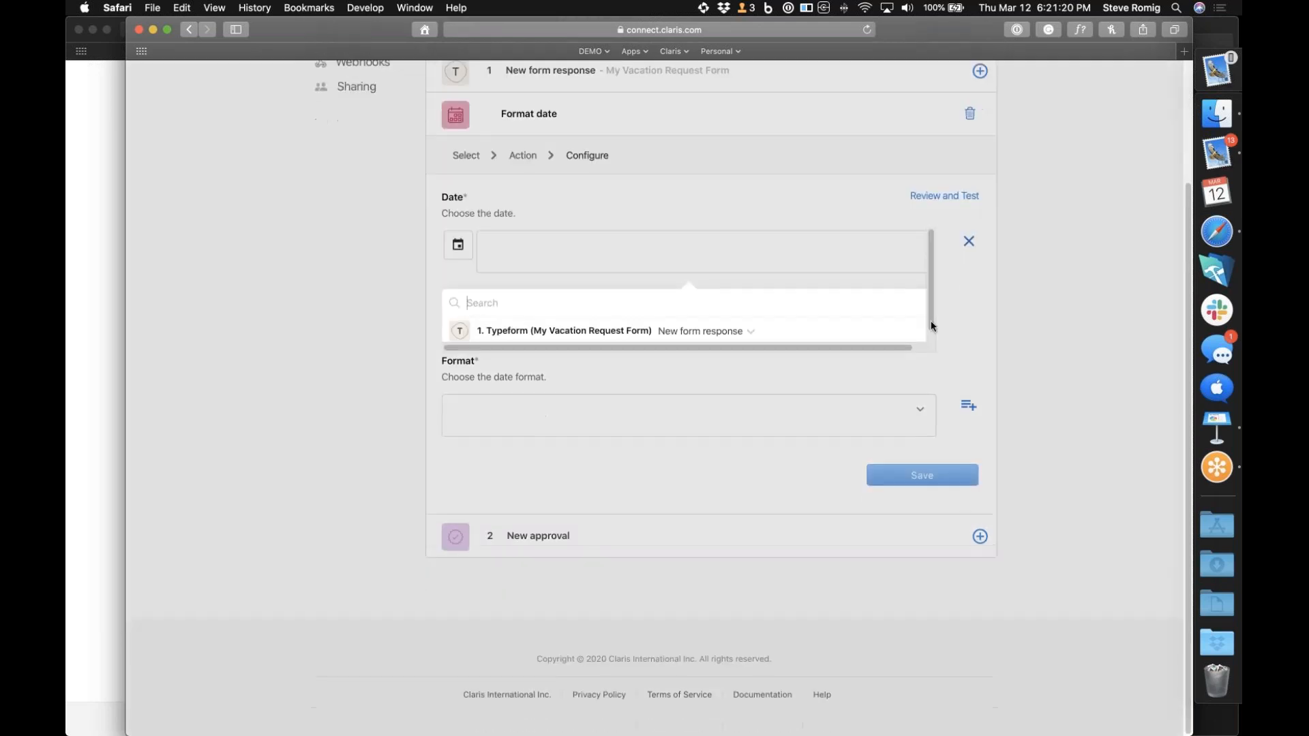
pyautogui.click(713, 335)
pyautogui.scroll(-10, 658, 472)
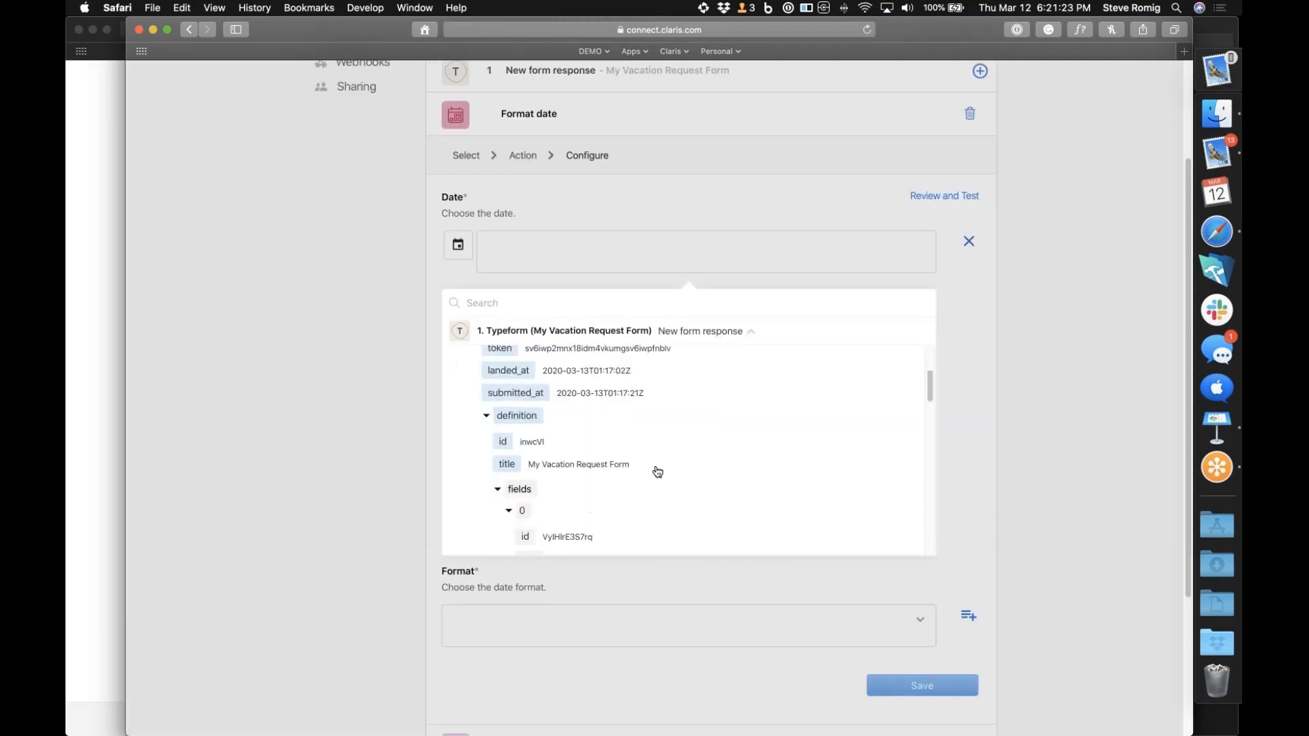
pyautogui.scroll(-10, 658, 472)
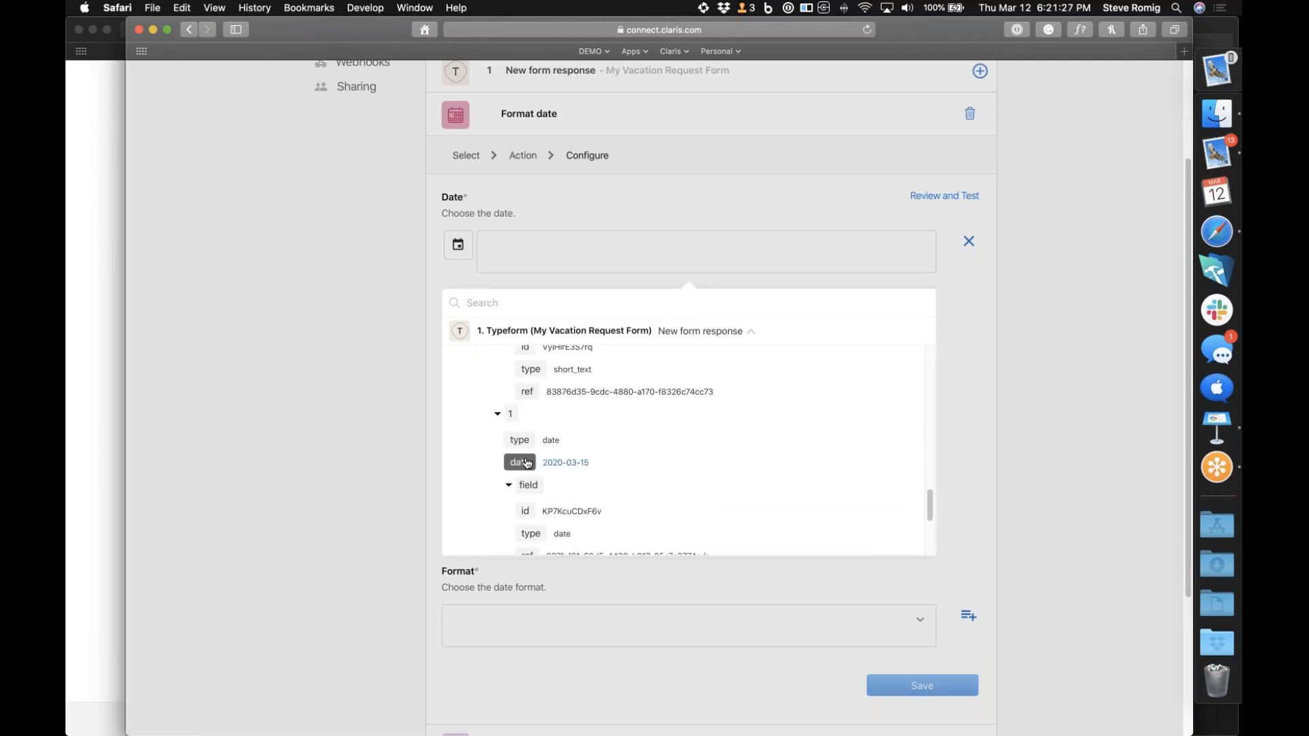
pyautogui.click(527, 463)
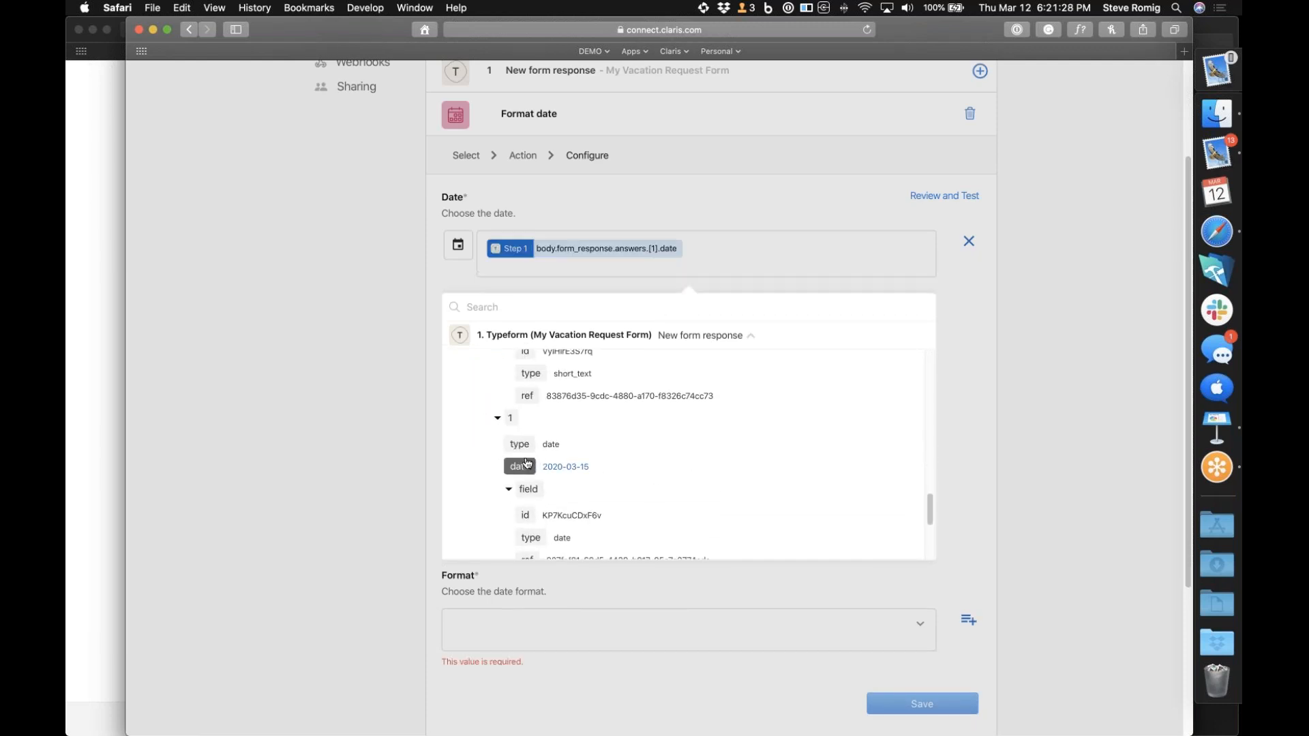
pyautogui.click(984, 382)
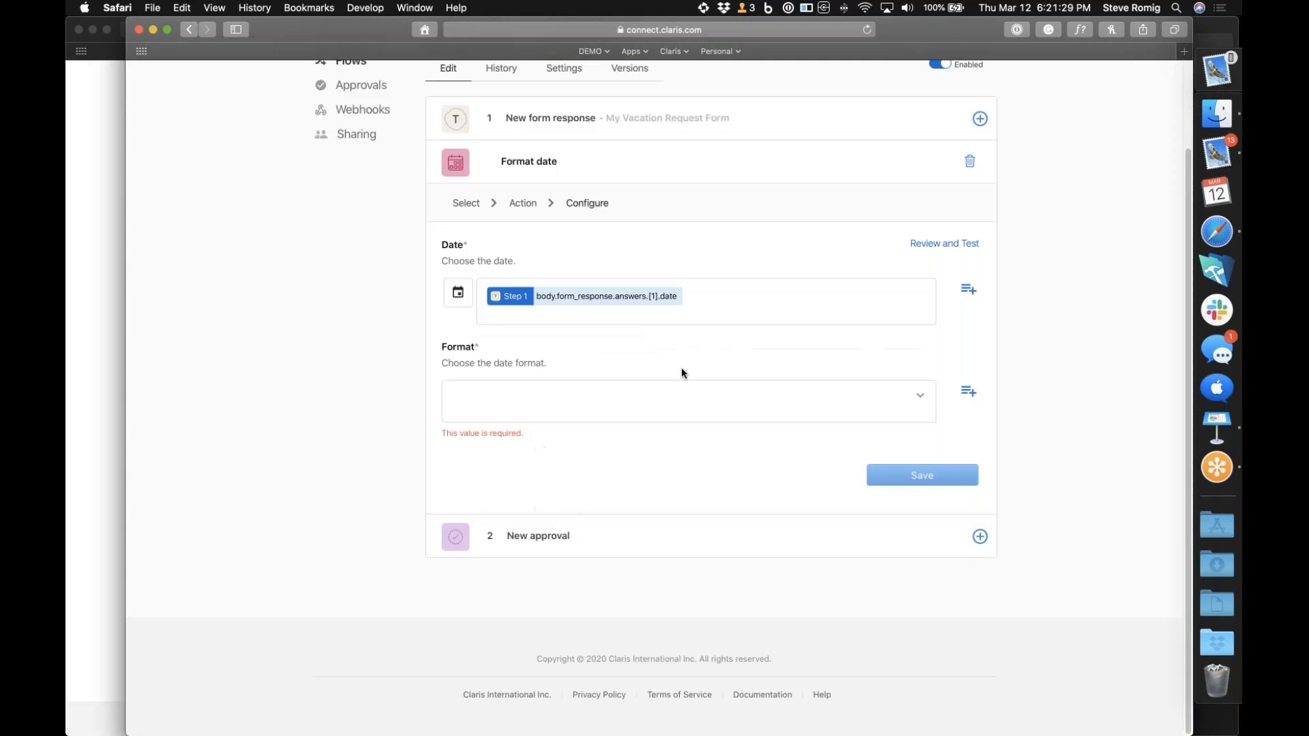
# Set the date format to MMMM DD YYYY (January 22 2017) and save the Format date step
pyautogui.click(922, 401)
pyautogui.scroll(-1, 770, 462)
pyautogui.scroll(-5, 770, 463)
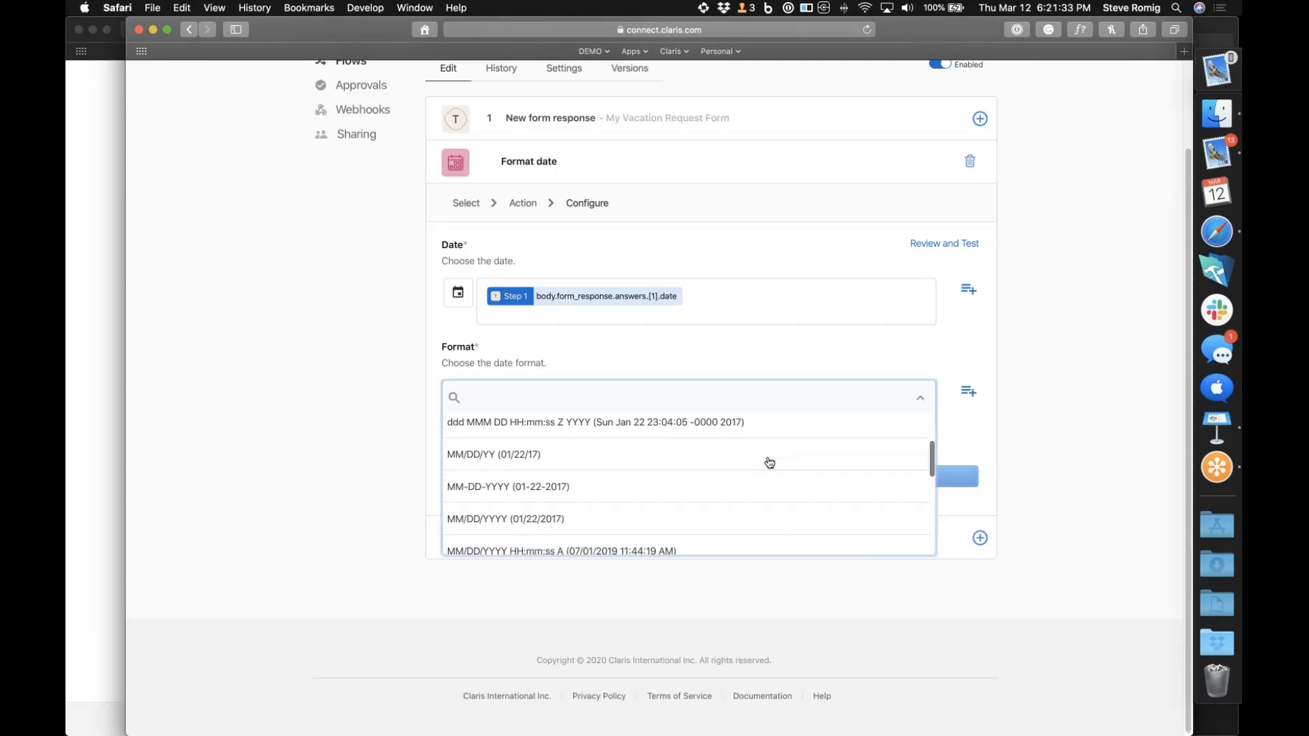
pyautogui.scroll(-1, 769, 462)
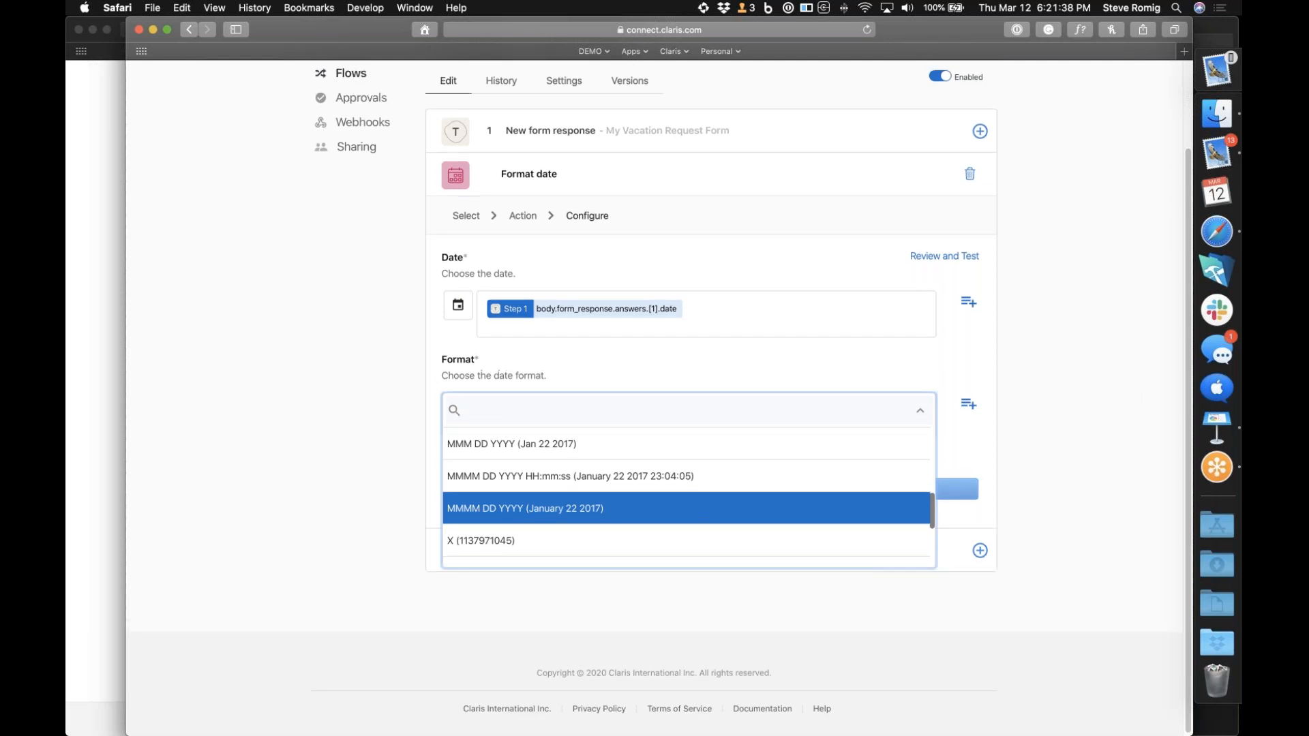
pyautogui.click(709, 495)
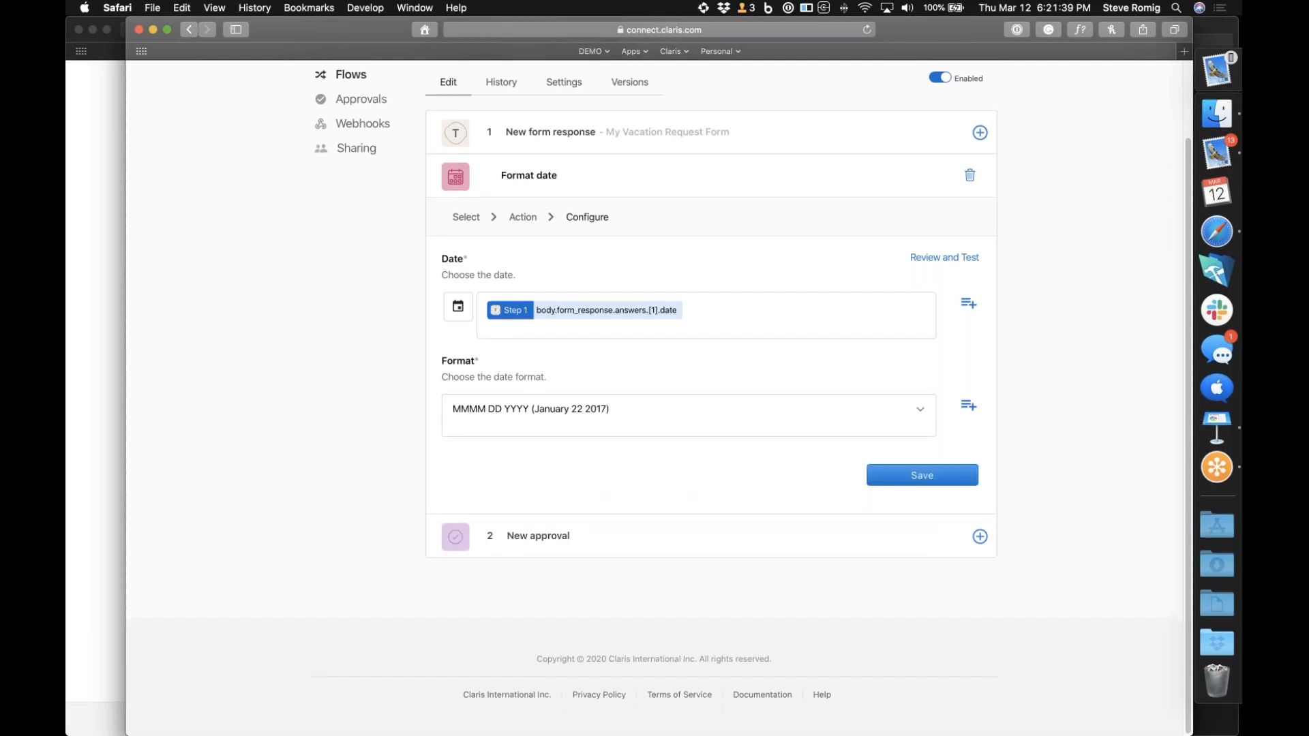
pyautogui.click(949, 482)
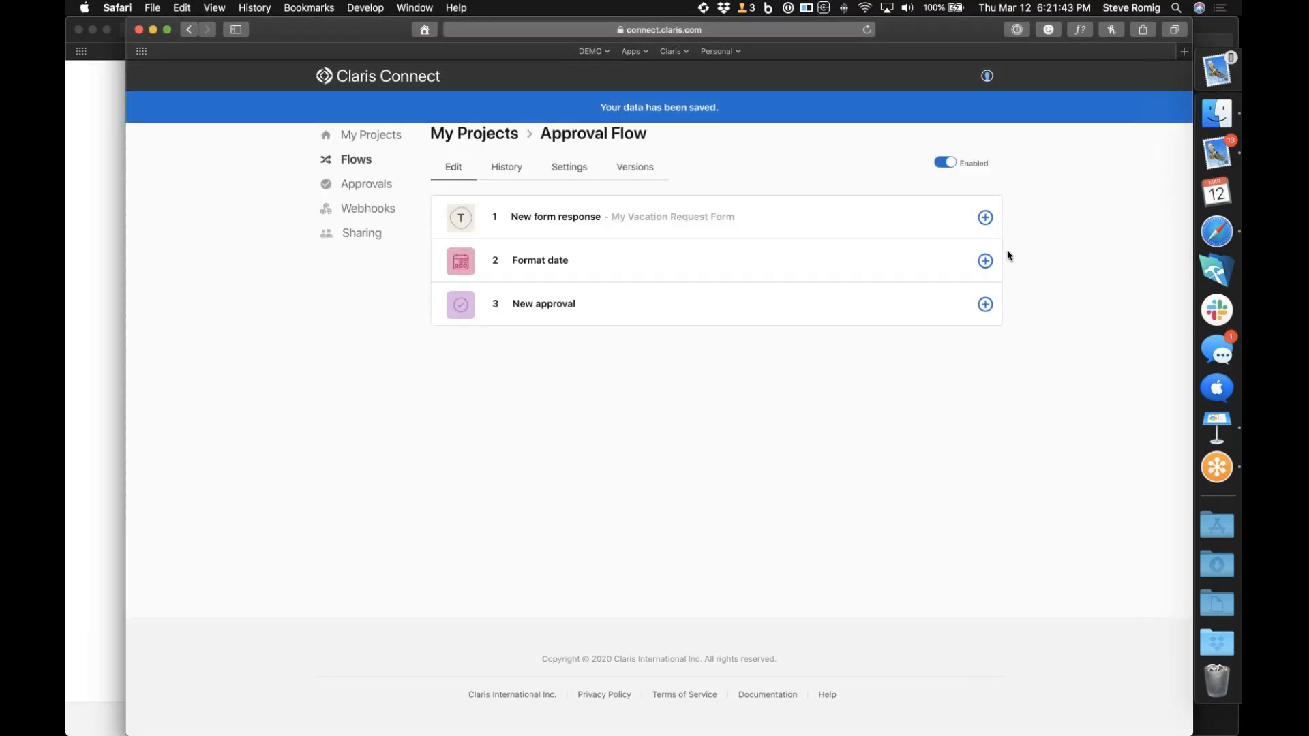
# Duplicate the Format date step and open the copy's configuration
pyautogui.click(986, 262)
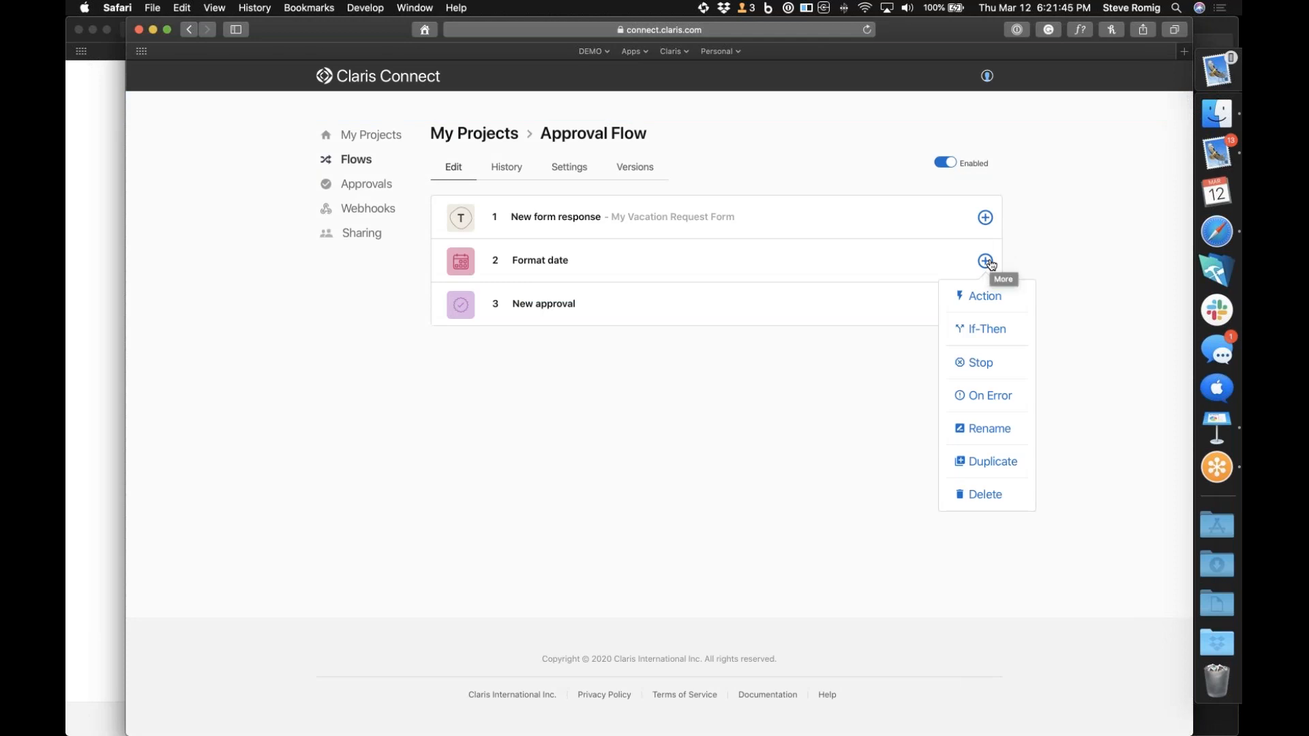
pyautogui.click(994, 462)
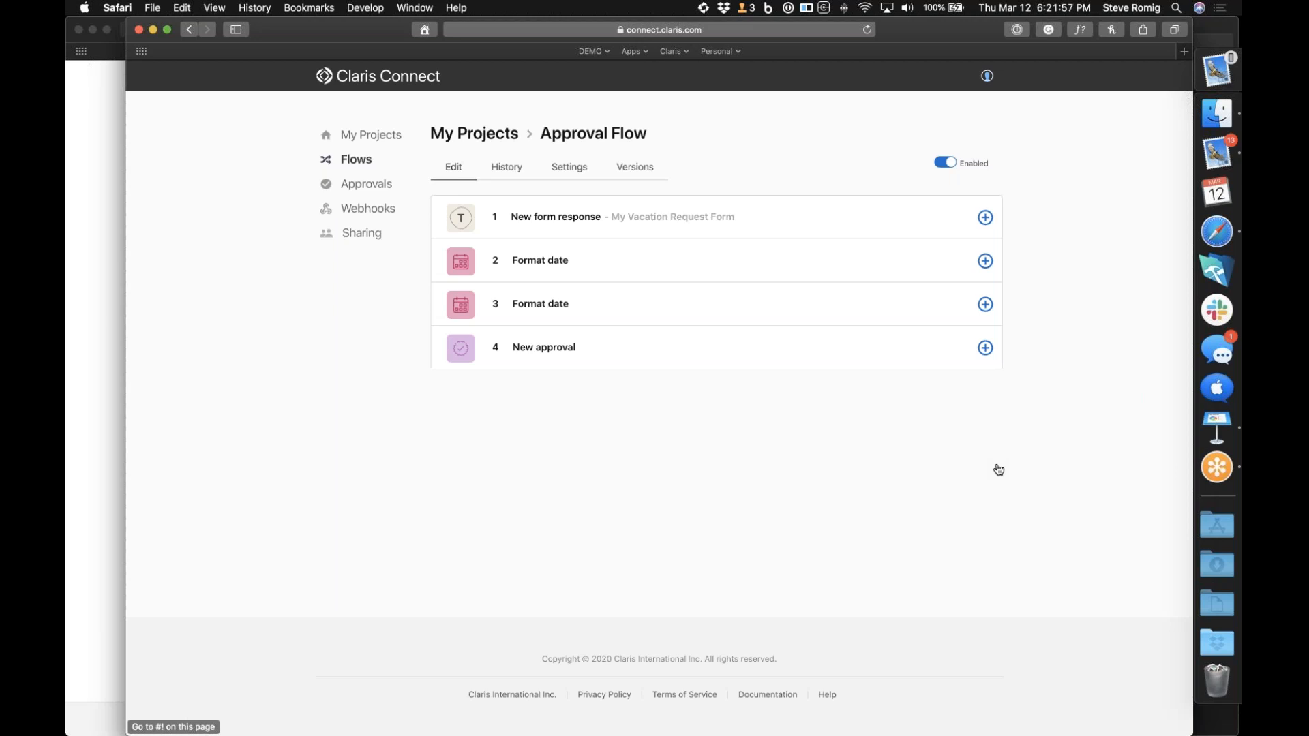
pyautogui.click(859, 305)
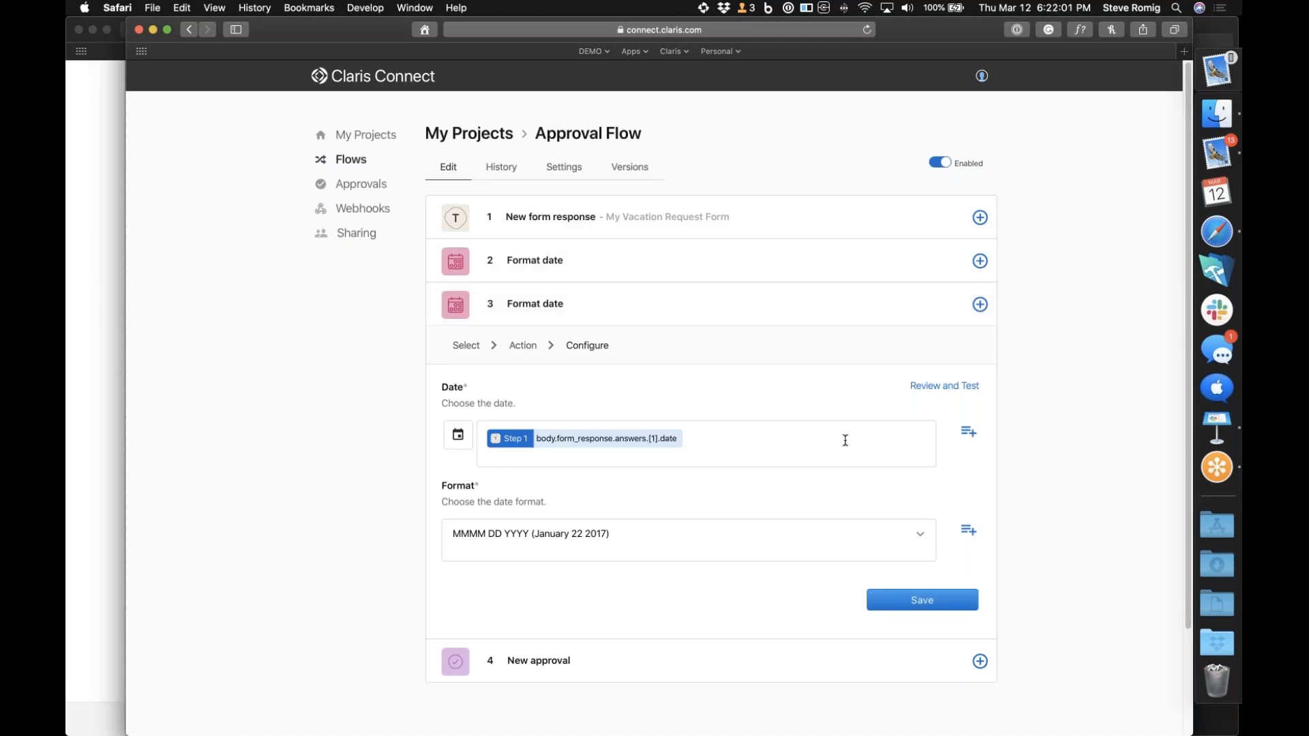
# Replace the copied step's date with the Typeform response value body.form_response.answers.[2].date and save it
pyautogui.click(768, 432)
pyautogui.press('BackSpace')
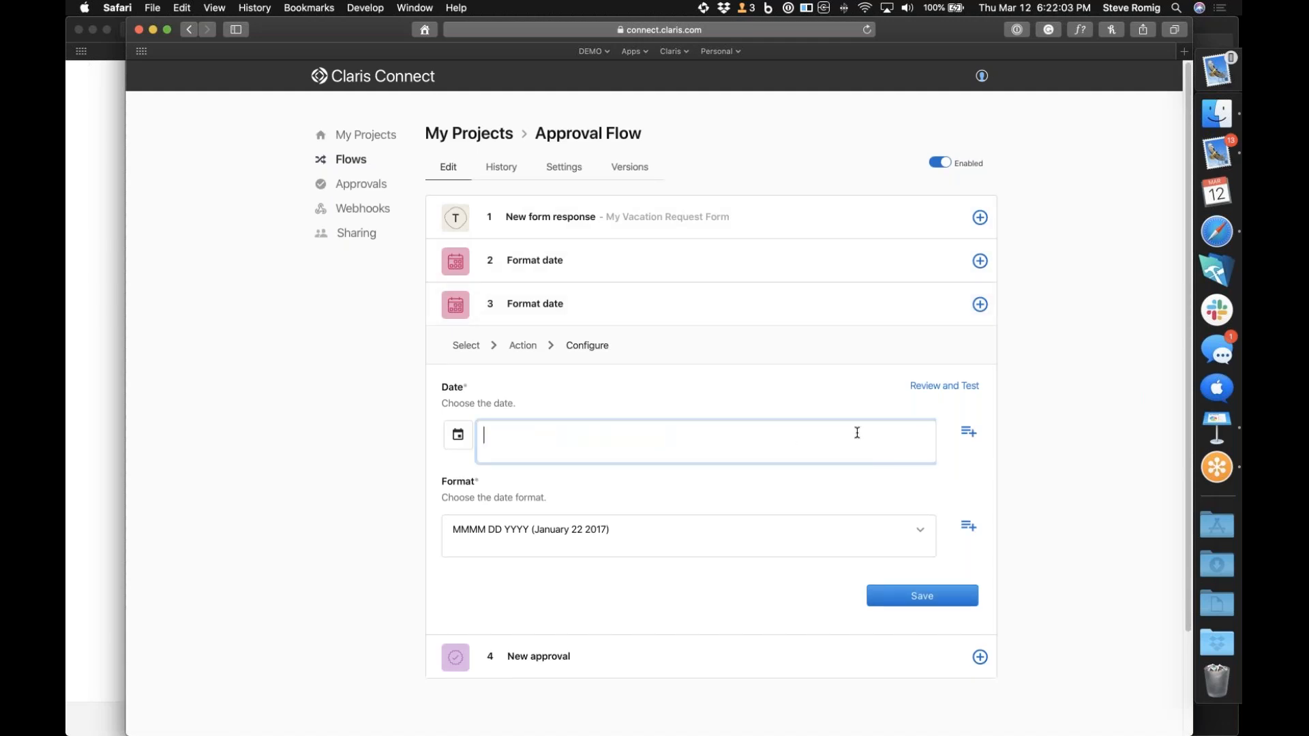
pyautogui.click(968, 433)
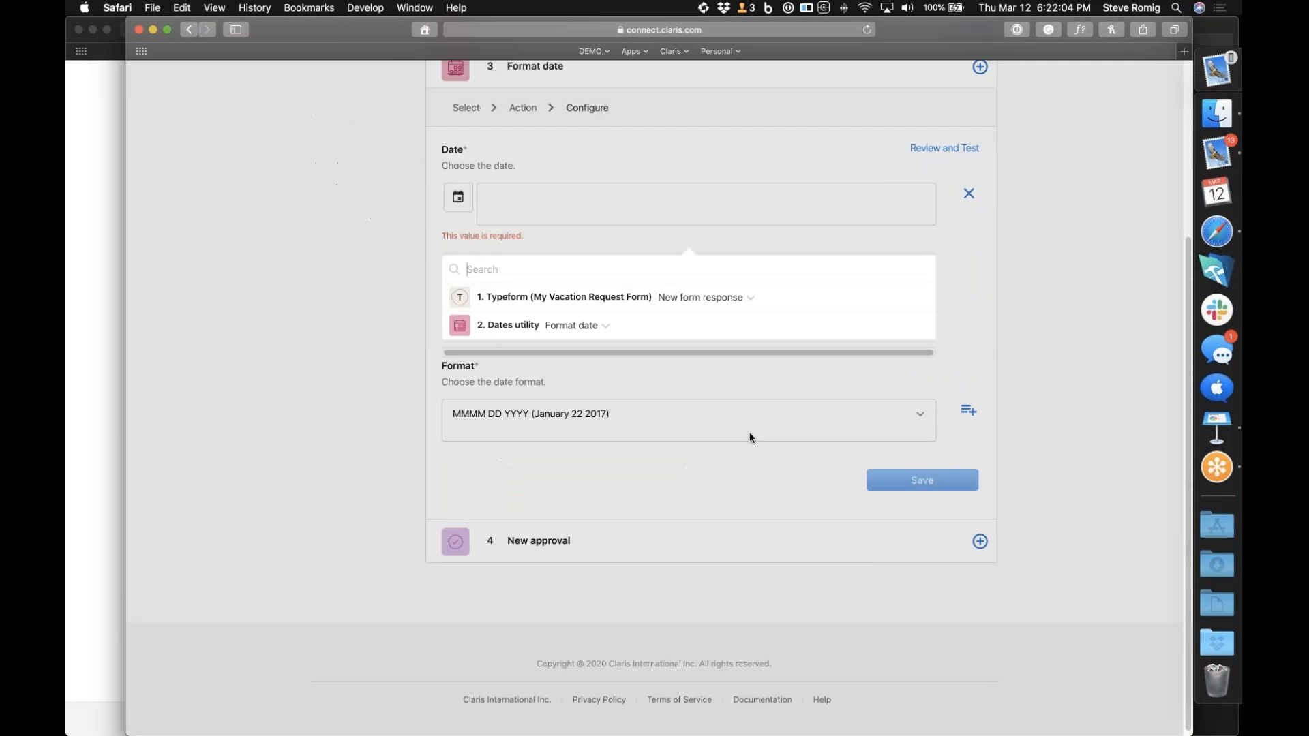
pyautogui.click(604, 321)
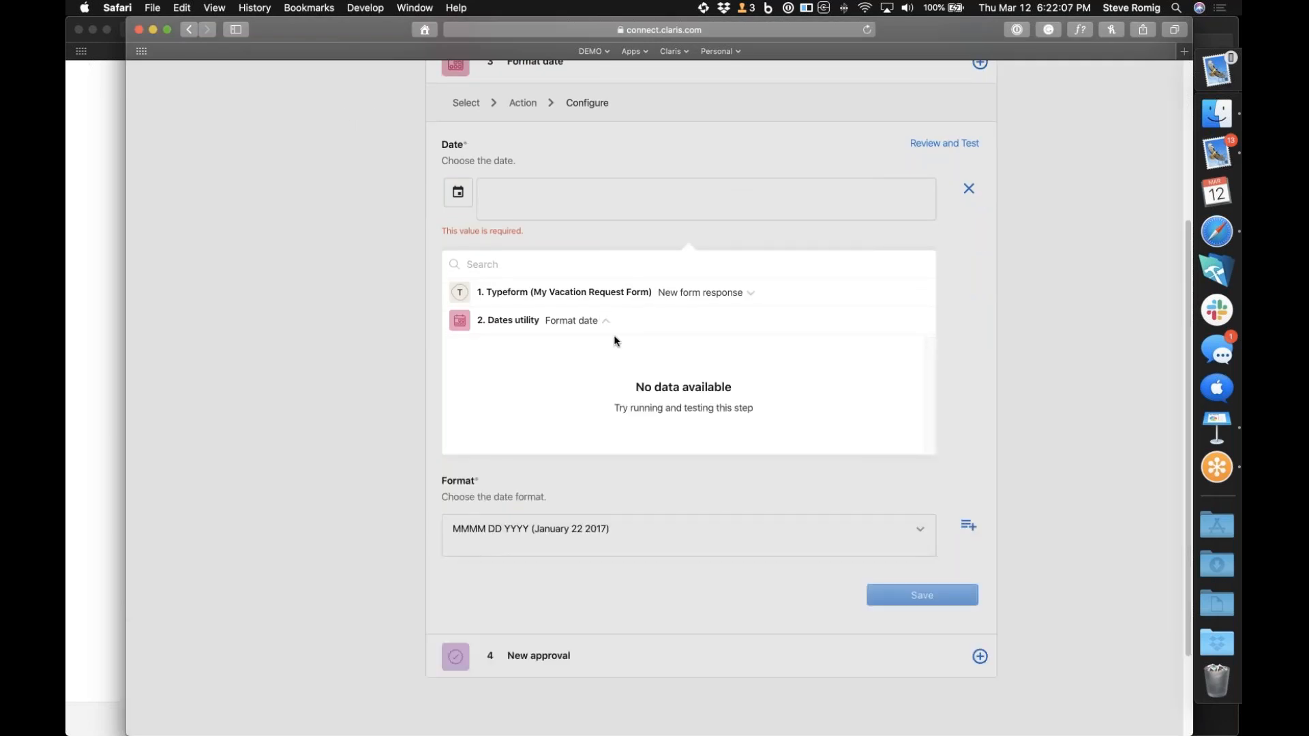
pyautogui.click(752, 295)
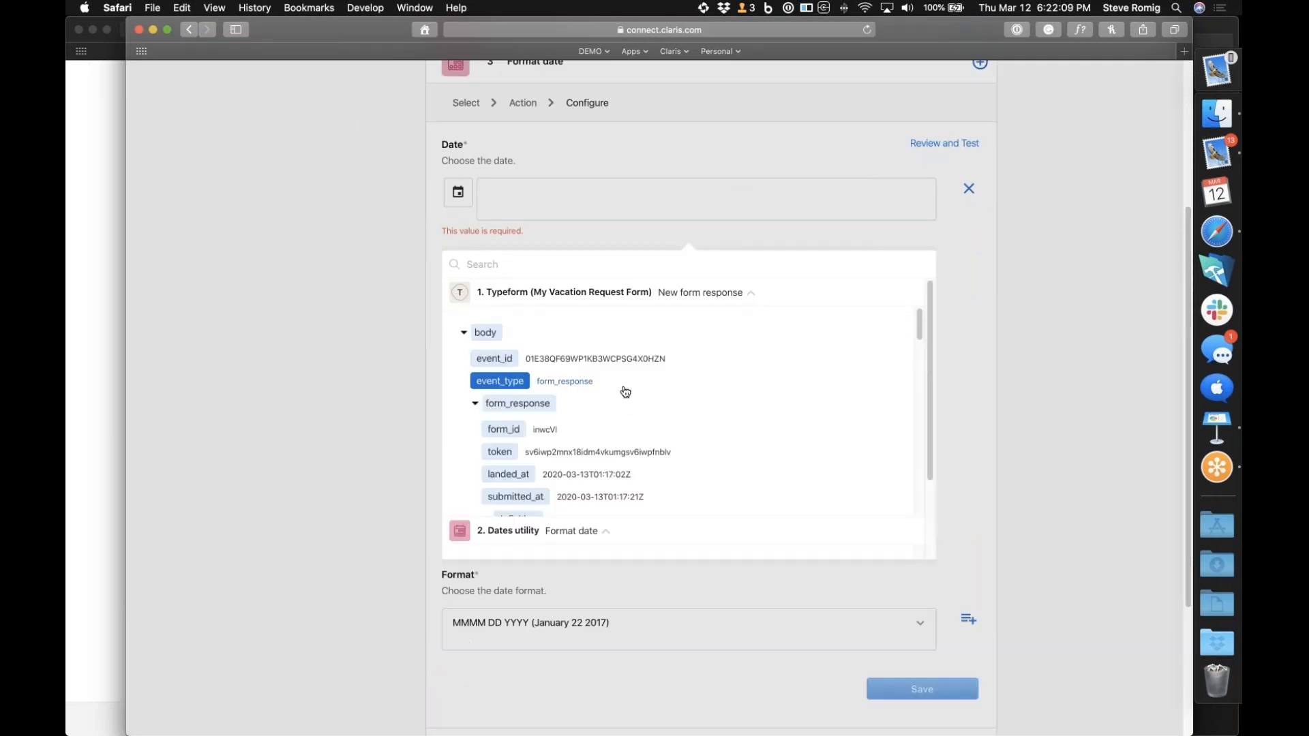
pyautogui.scroll(-5, 624, 390)
pyautogui.scroll(-10, 626, 392)
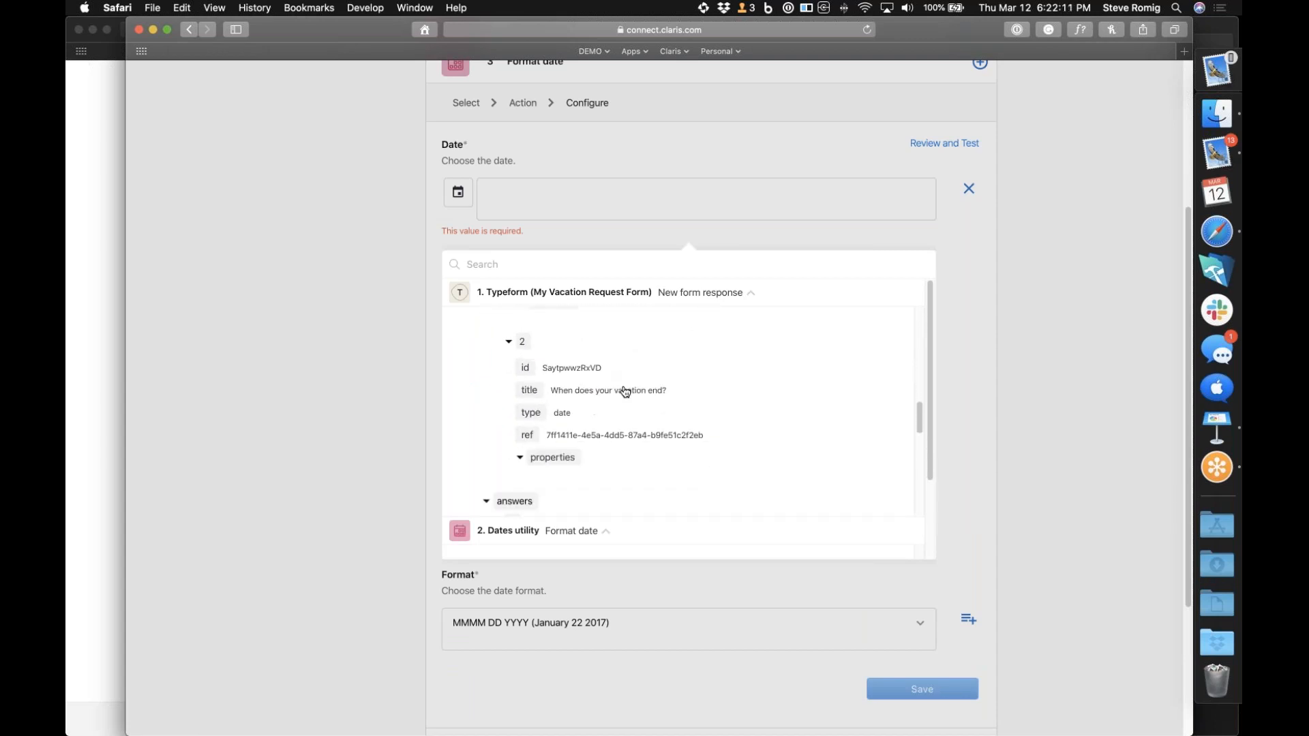
pyautogui.scroll(-10, 625, 392)
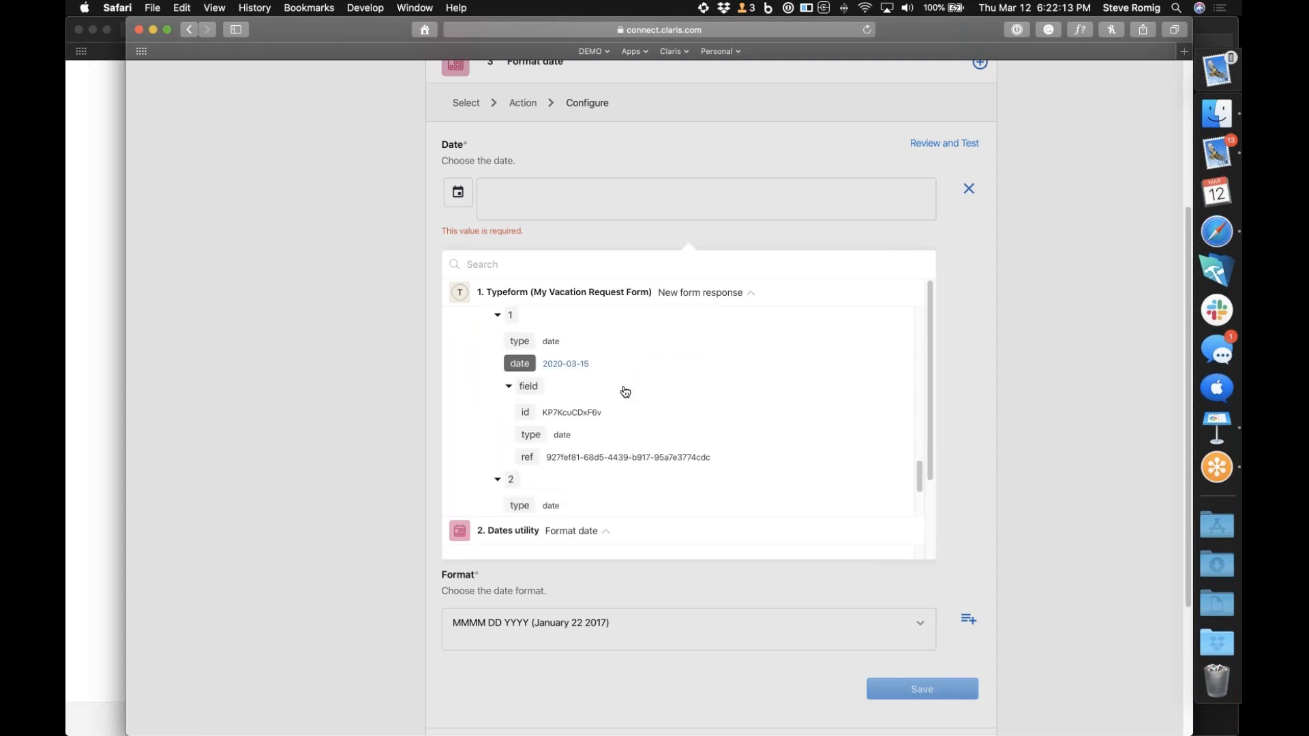
pyautogui.click(576, 411)
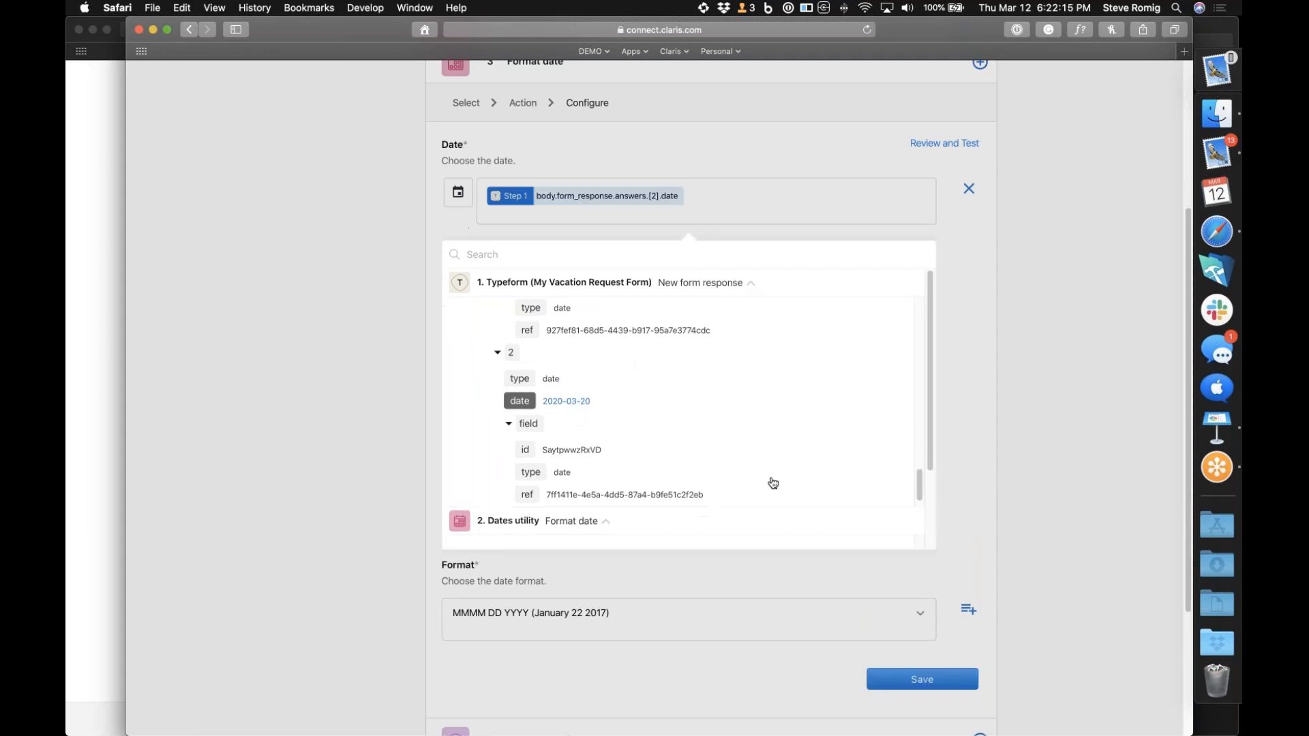
pyautogui.click(968, 487)
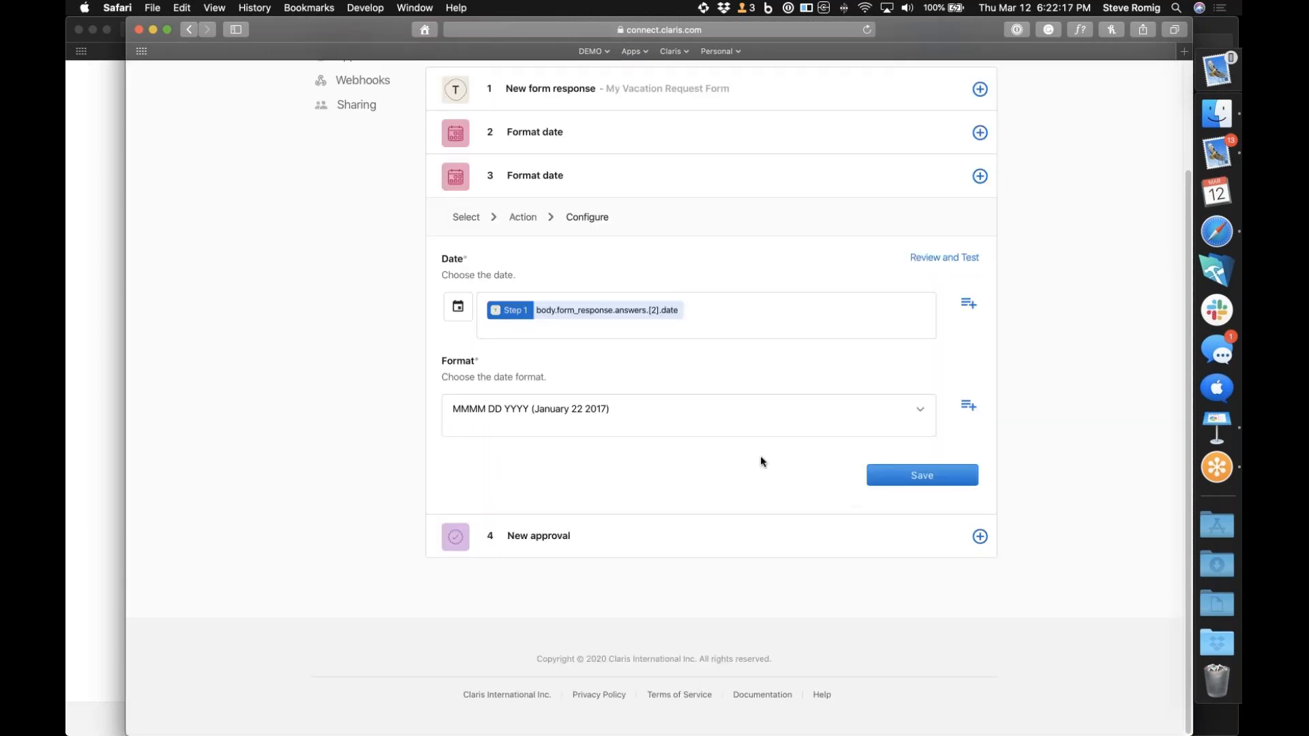
pyautogui.click(907, 476)
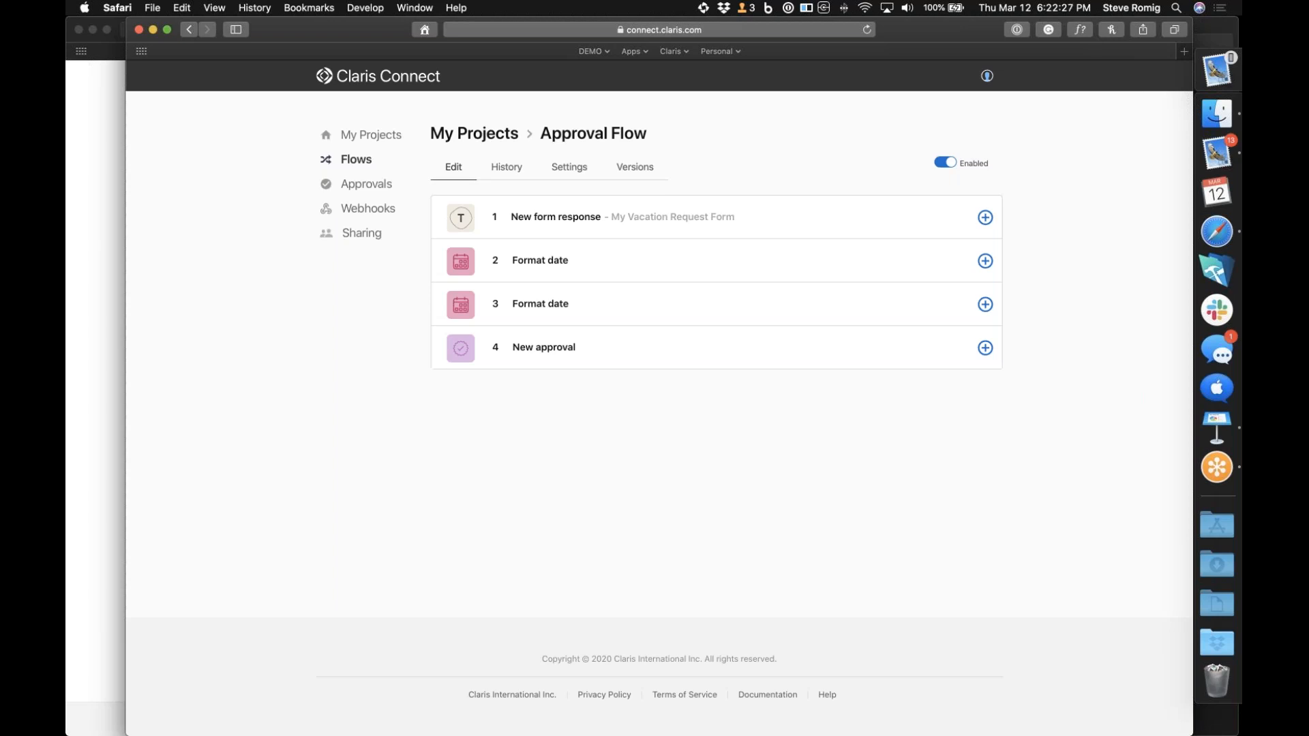
# Rename the first Format date step, number 2 in the flow, as "Start date"
pyautogui.click(987, 262)
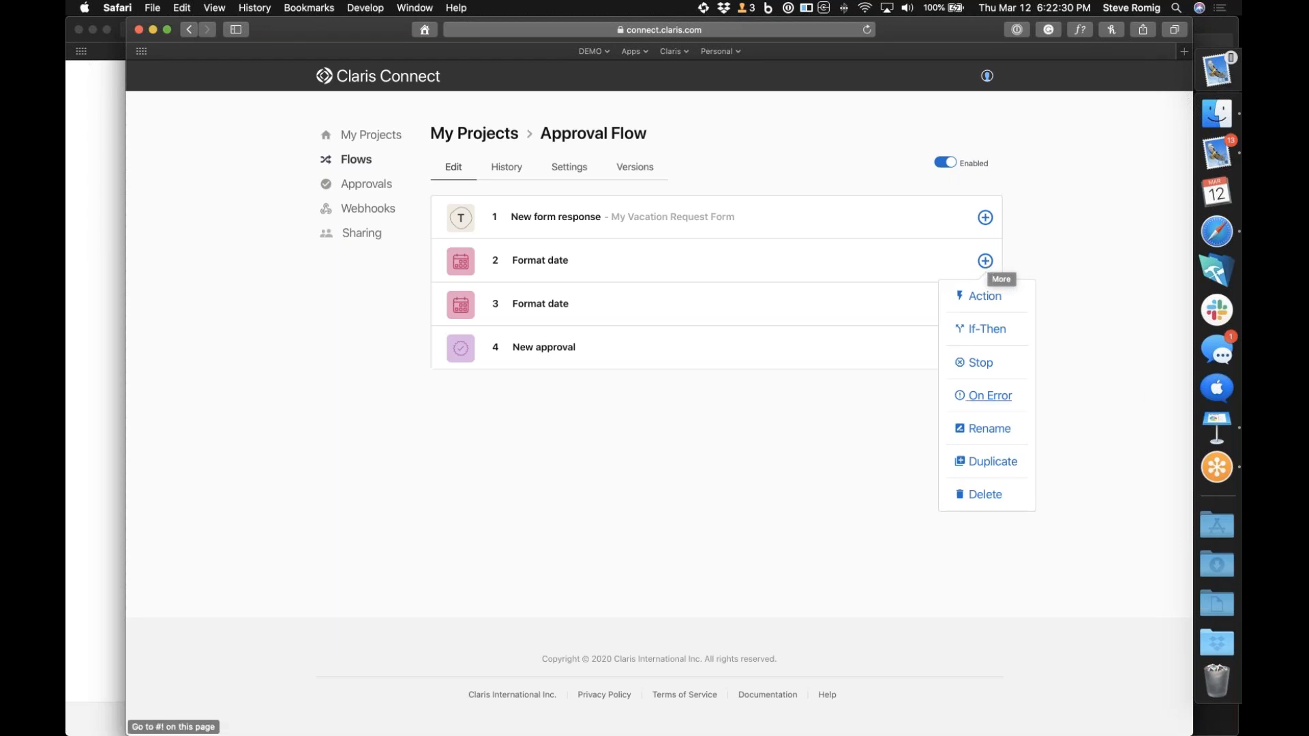
pyautogui.click(984, 430)
pyautogui.doubleClick(530, 336)
pyautogui.write('Start date')
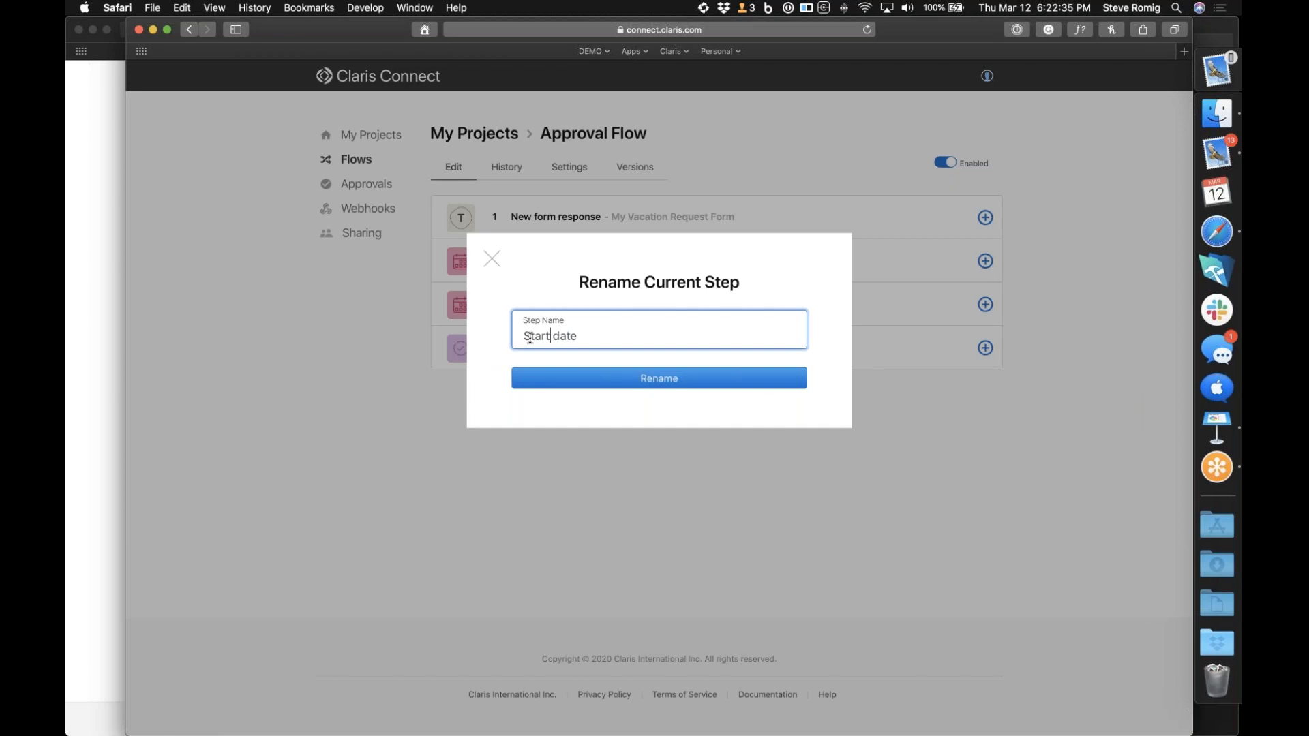
pyautogui.click(583, 379)
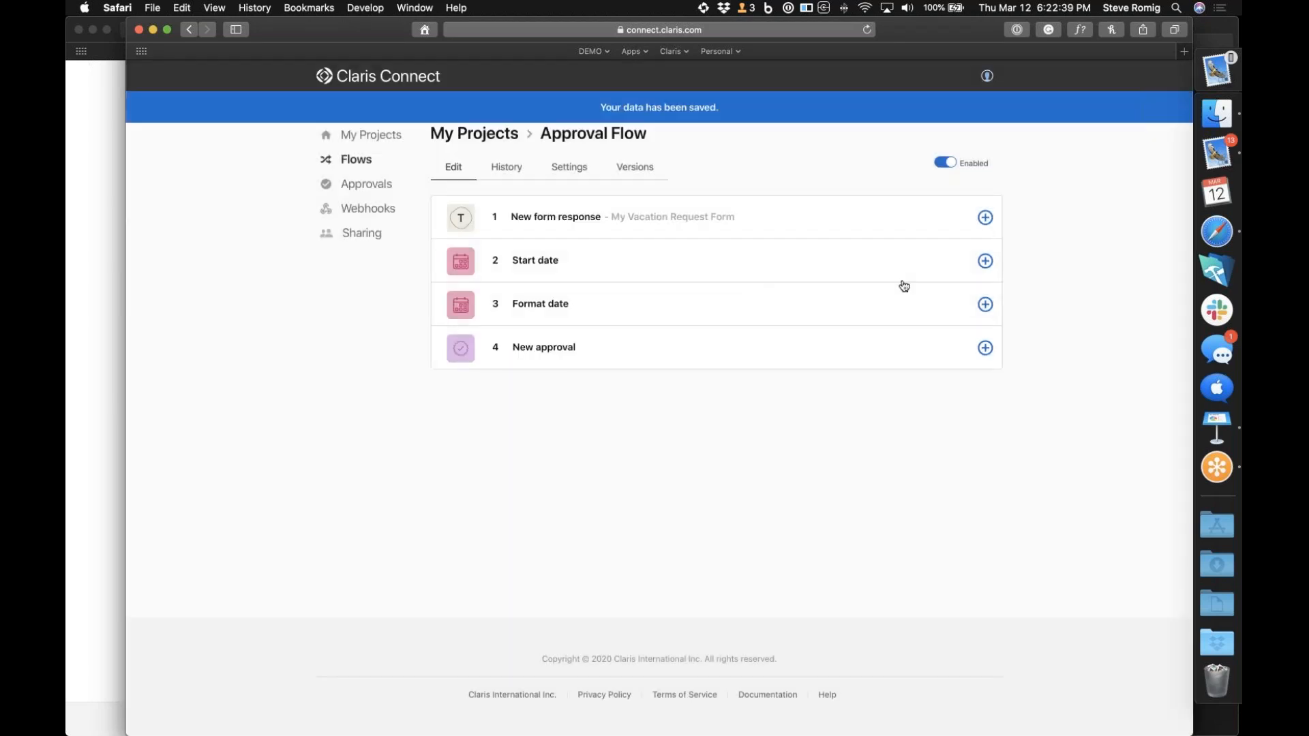
# Rename the remaining Format date step, number 3 in the flow, as "End date"
pyautogui.click(987, 306)
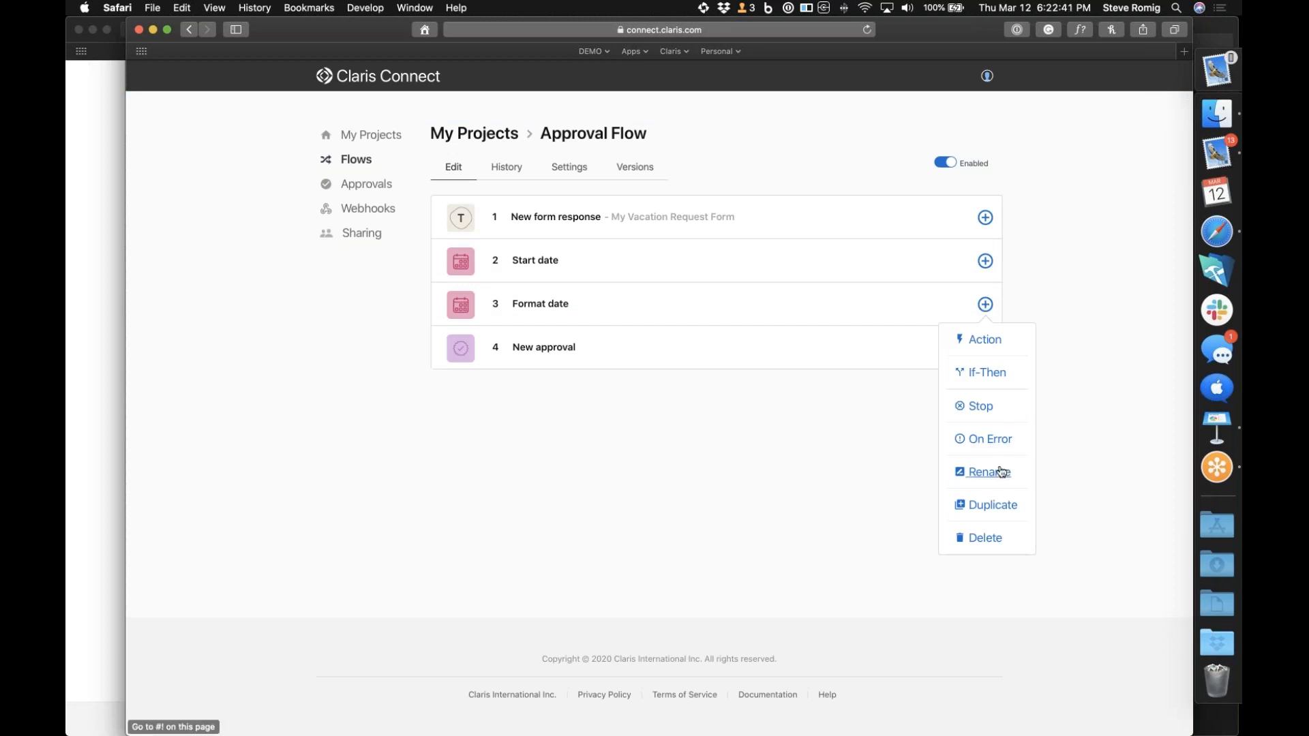
pyautogui.click(1001, 470)
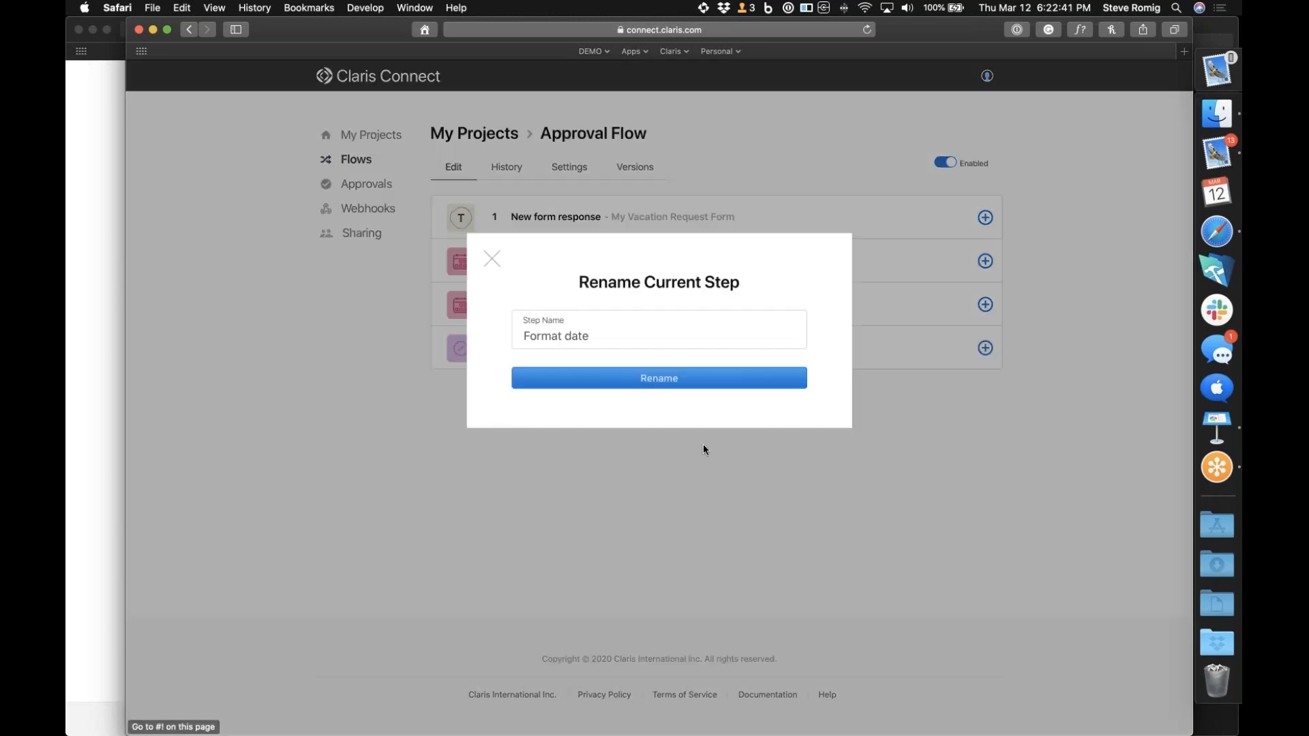
pyautogui.doubleClick(541, 336)
pyautogui.write('End')
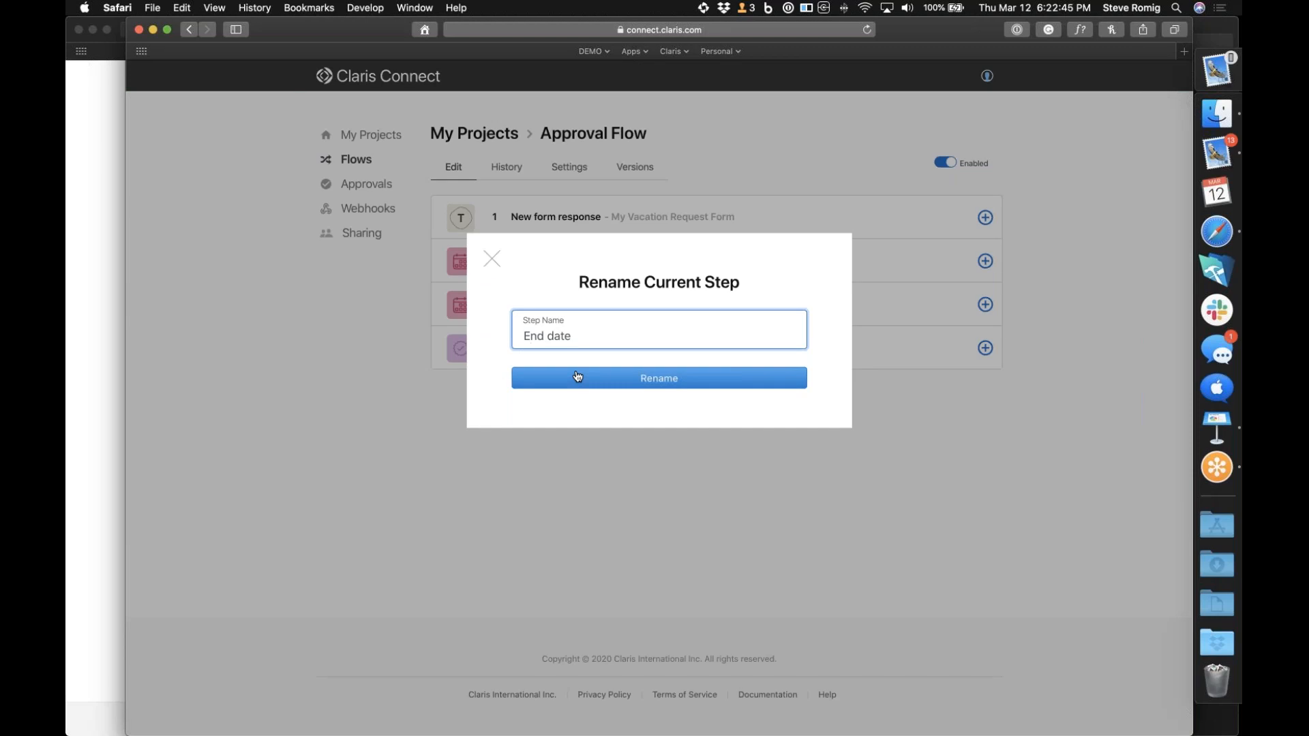
pyautogui.click(579, 377)
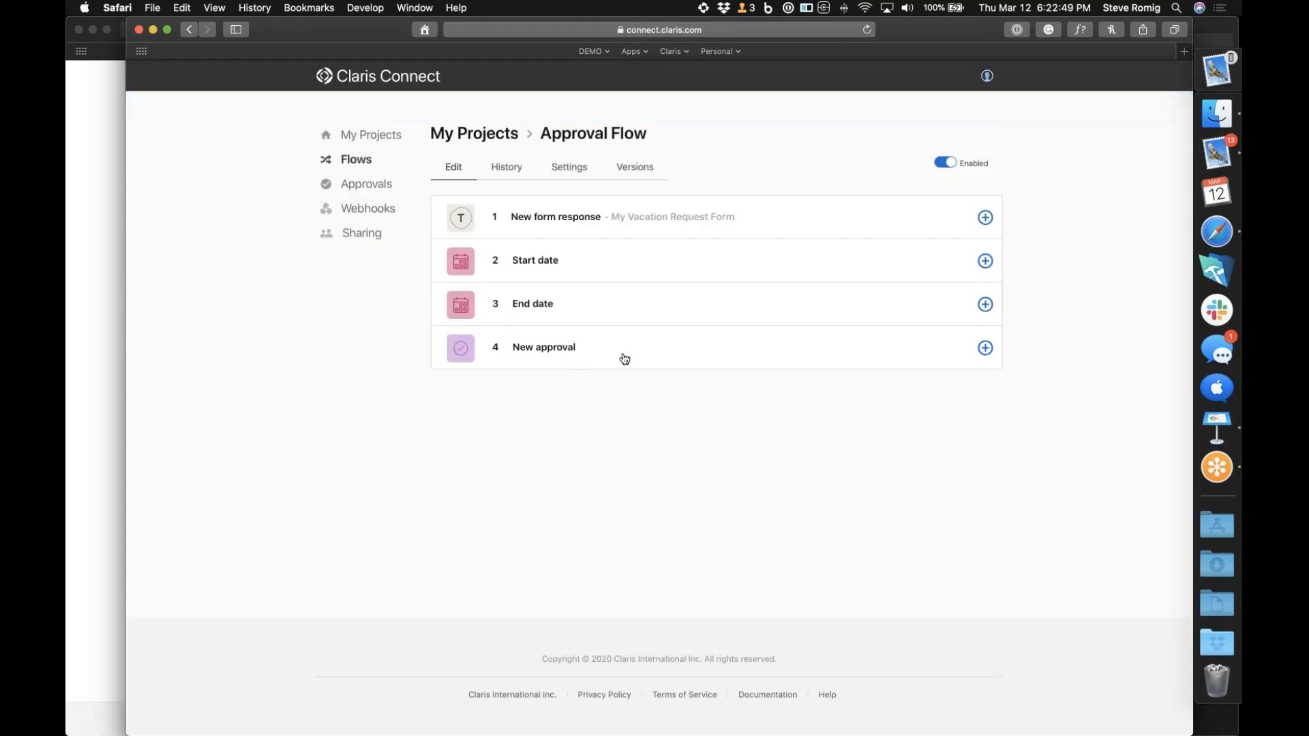
# Switch to the Typeform window, reopen the vacation request form, start it and enter the requester's name
pyautogui.click(1217, 231)
pyautogui.click(94, 369)
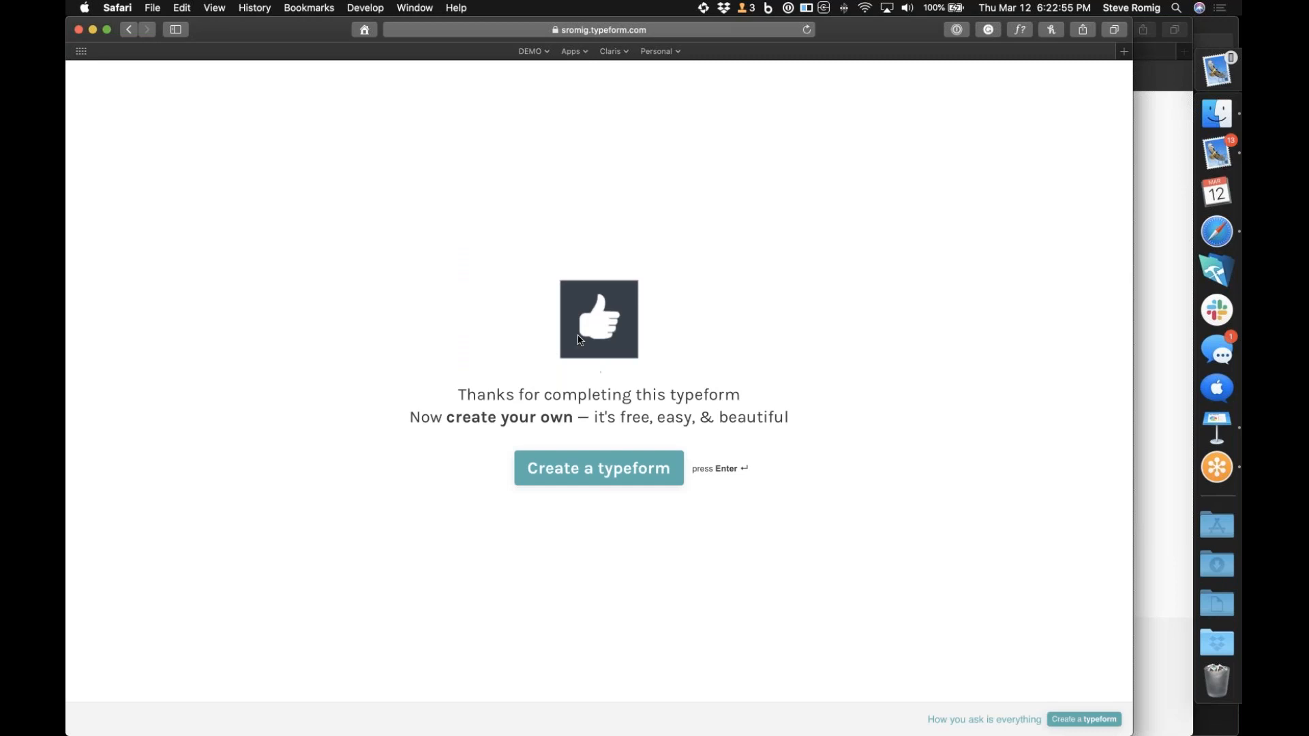
pyautogui.click(546, 52)
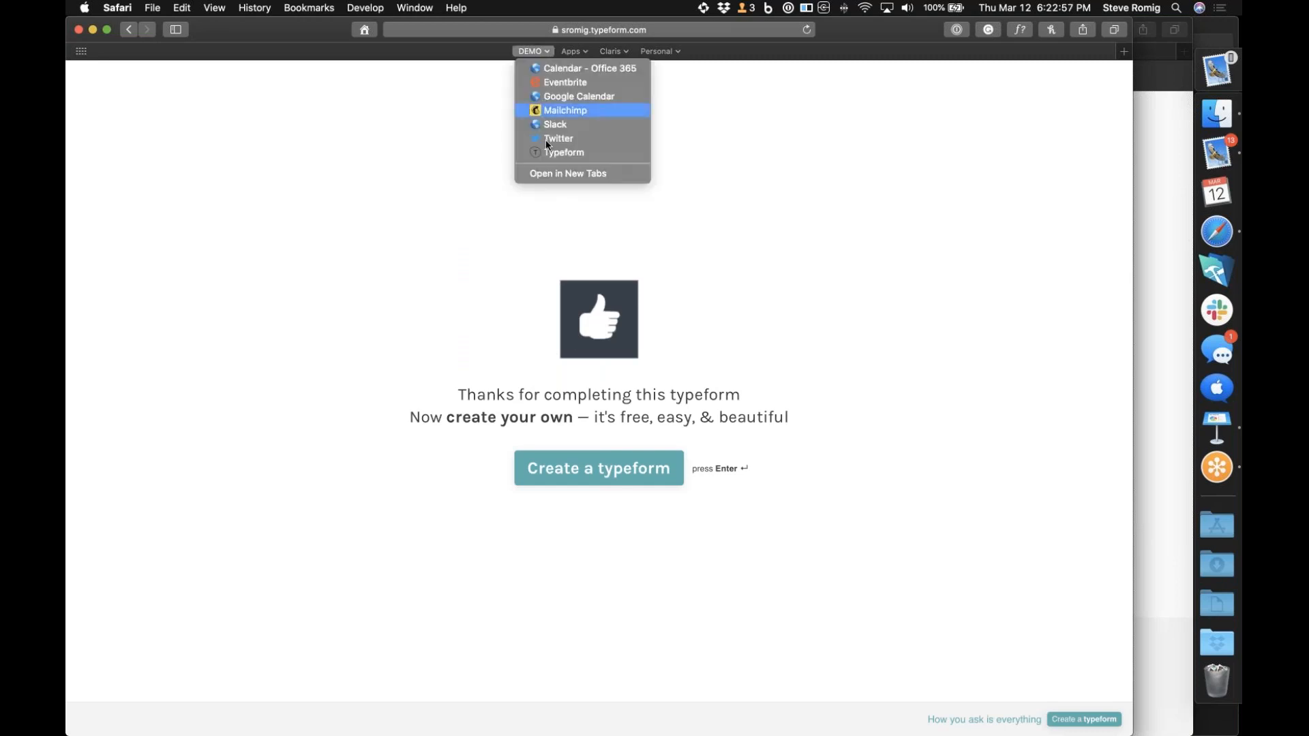
pyautogui.click(550, 153)
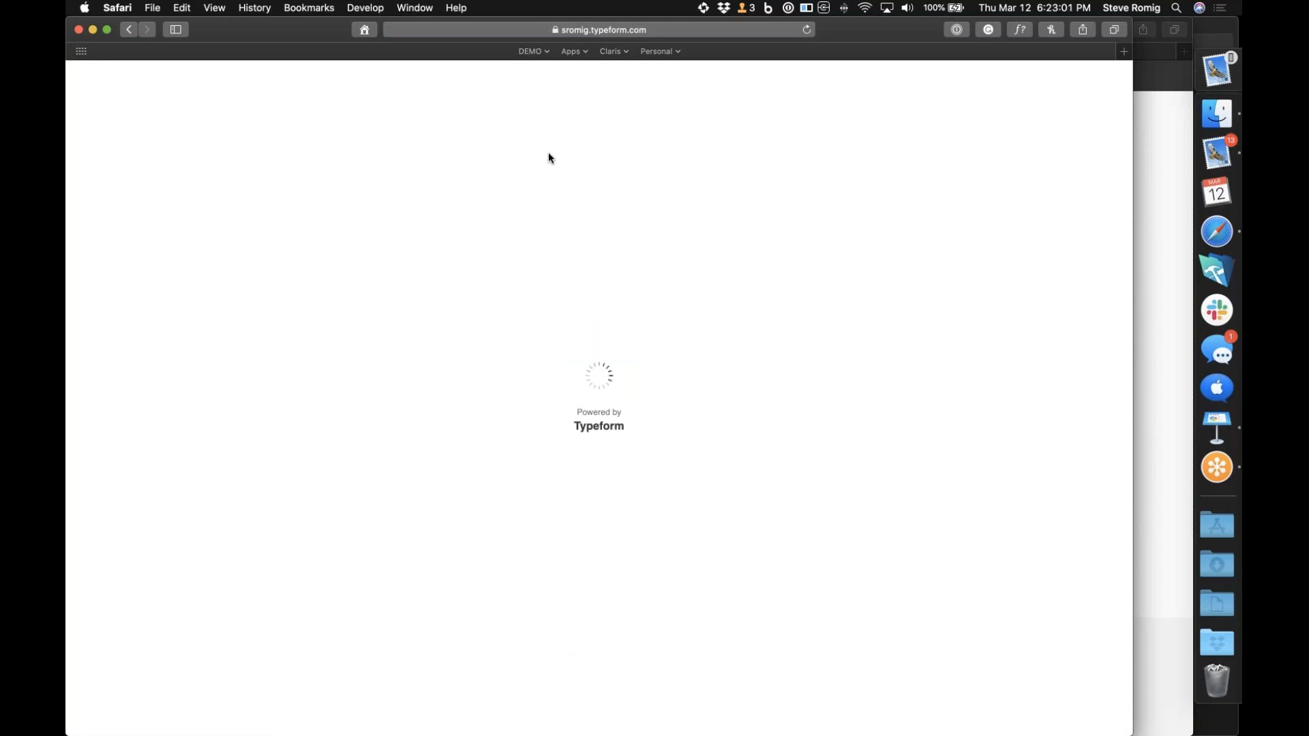
pyautogui.click(592, 632)
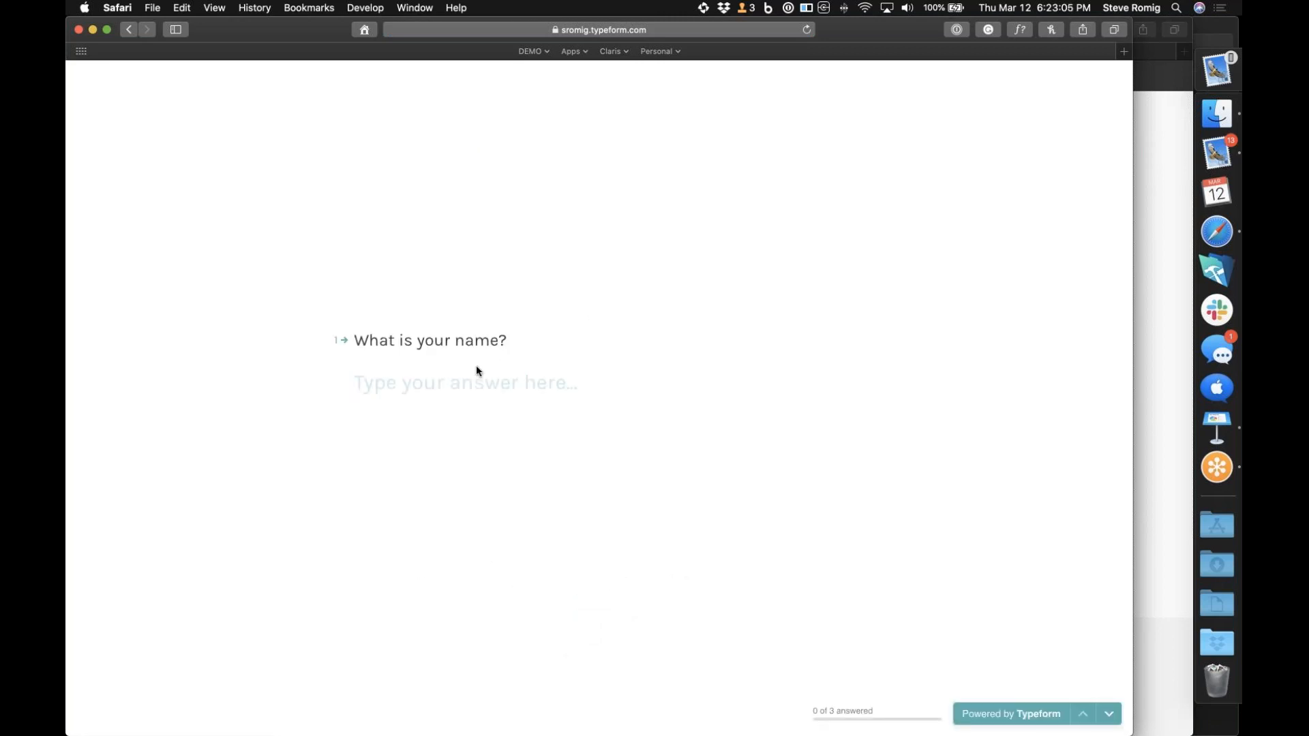
pyautogui.write('Bruce Banner')
pyautogui.click(374, 437)
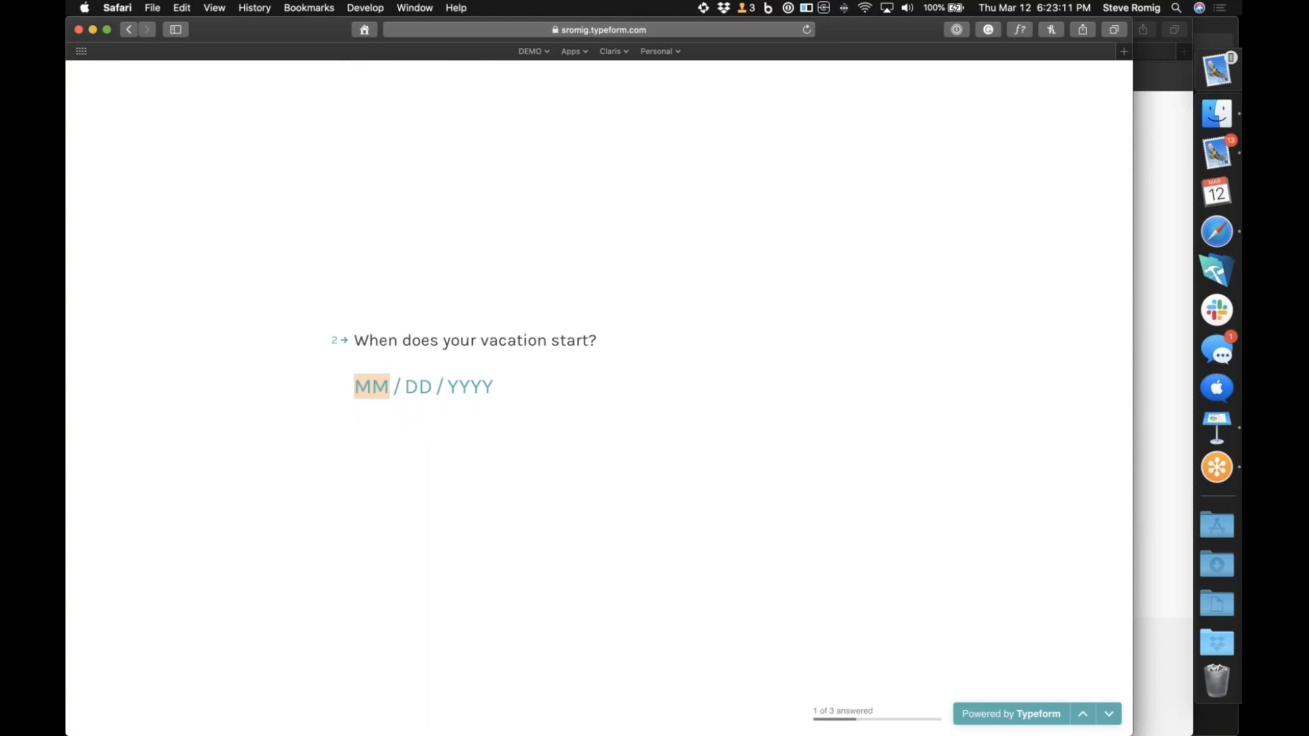
# Enter 03/15/2020 as the vacation start and 03/20/2020 as the end, and submit the form
pyautogui.write('03 / 15 / 2020')
pyautogui.press('Return')
pyautogui.write('03 / 20 / 2020')
pyautogui.click(391, 426)
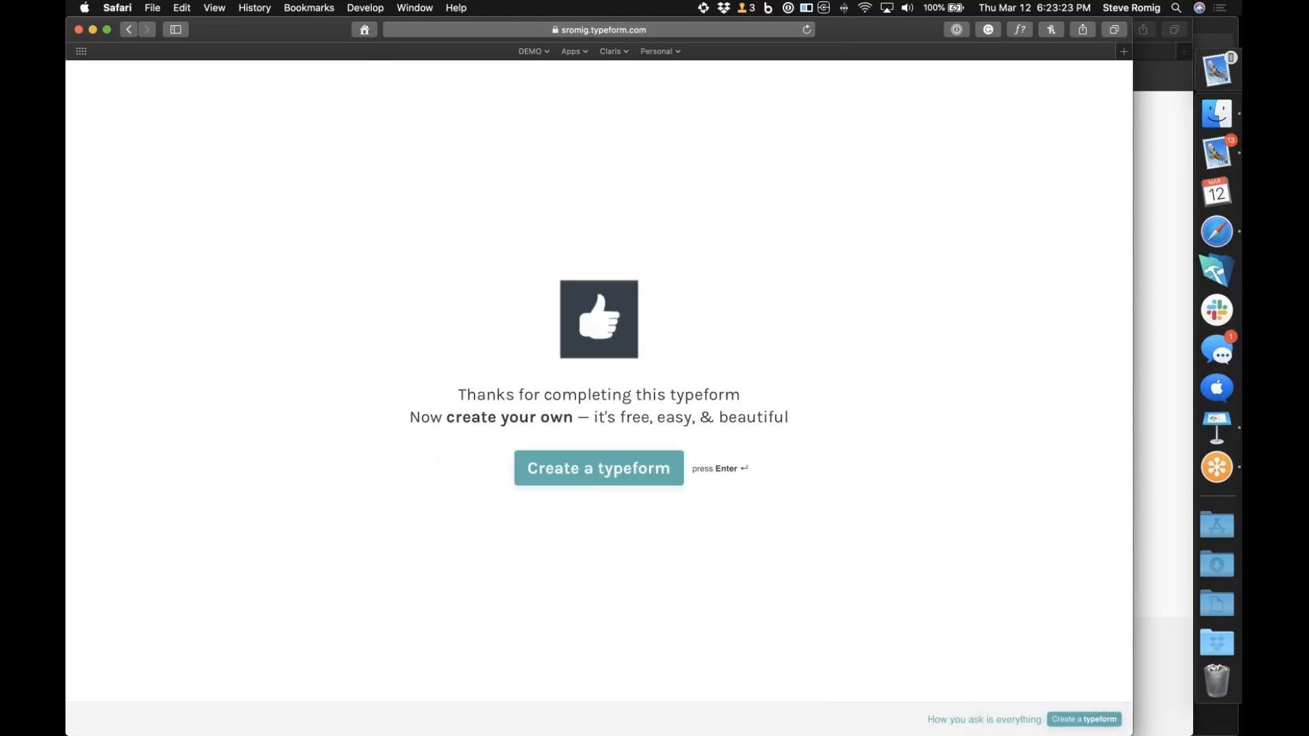
# Switch to Mail, check the Claris Connect Approvals mailbox for new messages, and return to Safari
pyautogui.click(1217, 153)
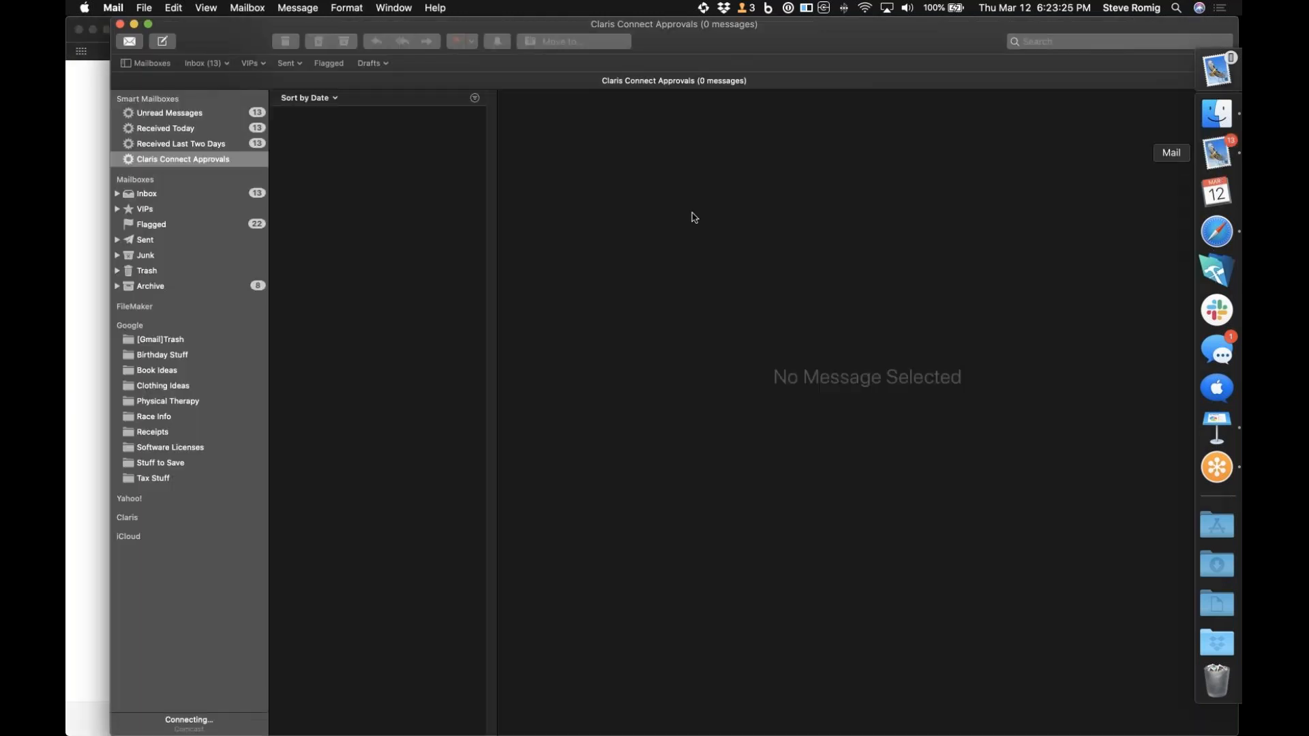
pyautogui.click(127, 45)
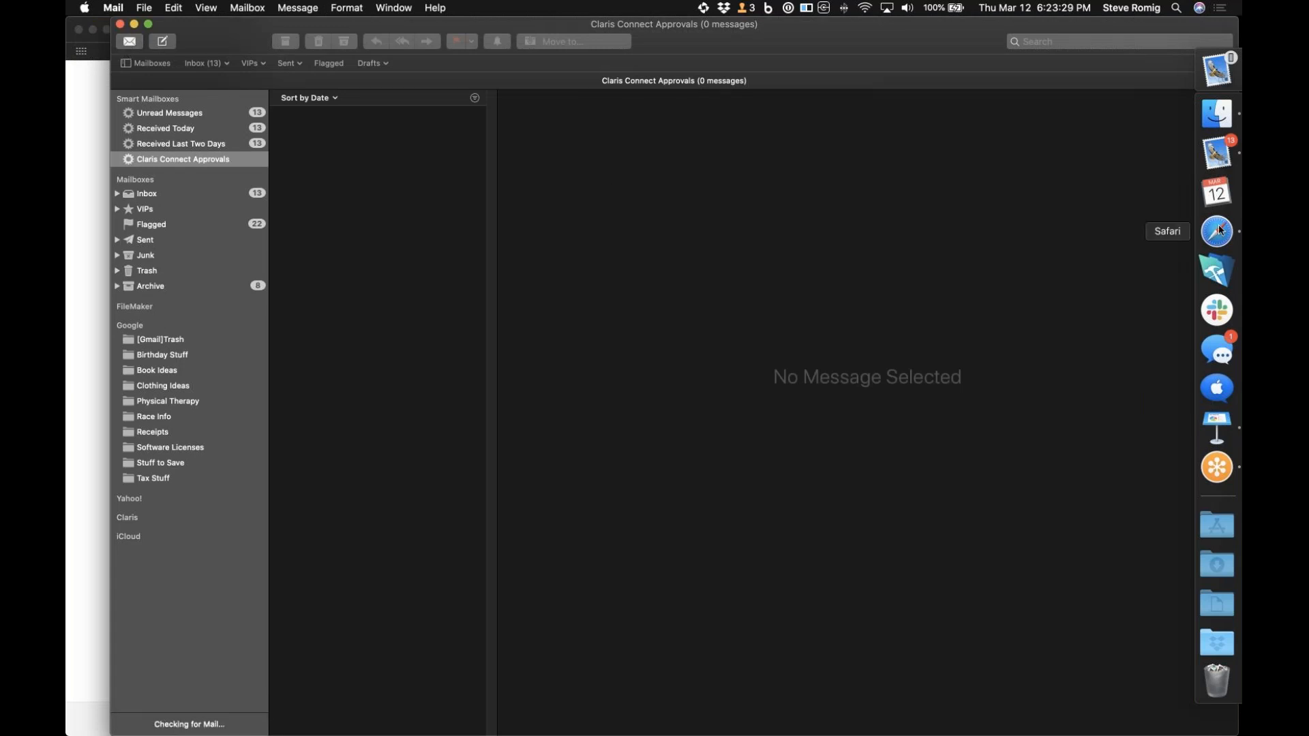
pyautogui.click(1217, 231)
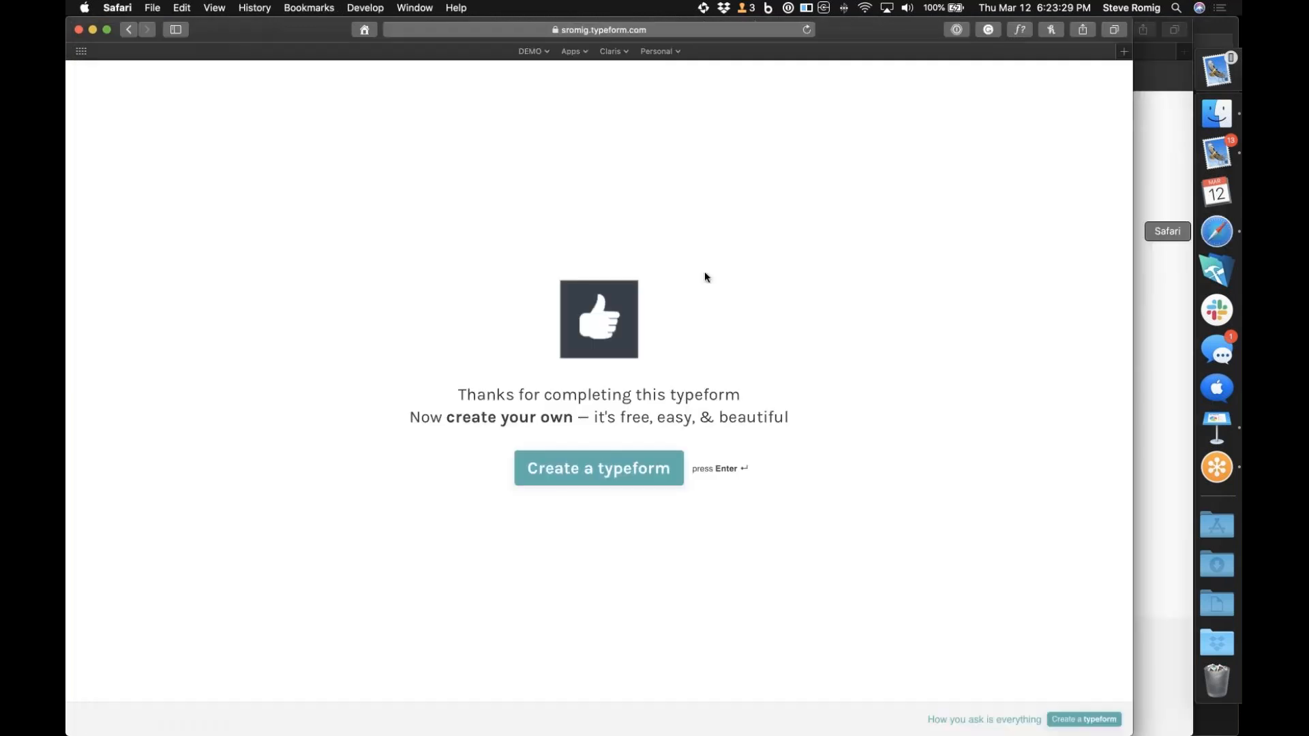
# Open the pending vacation request among the Claris Connect approvals, examine the dates in its description, and close it
pyautogui.click(1164, 145)
pyautogui.click(364, 184)
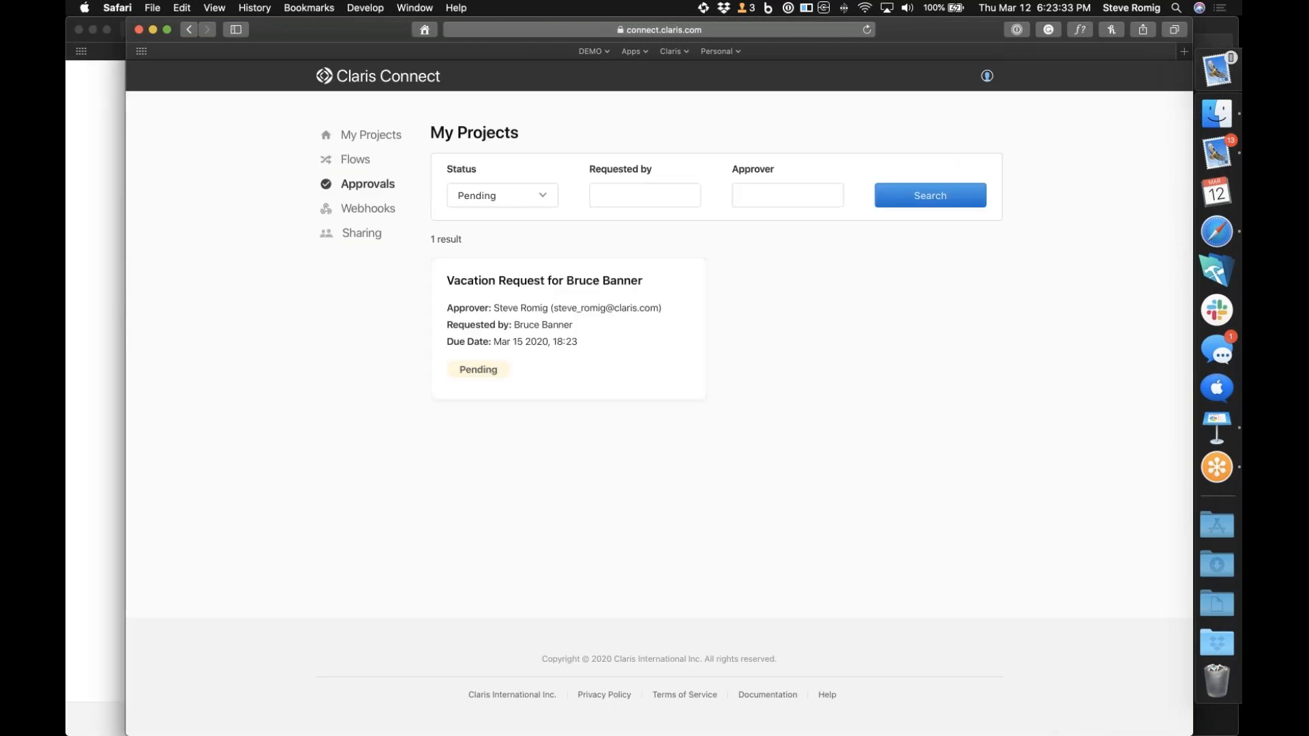
pyautogui.click(627, 354)
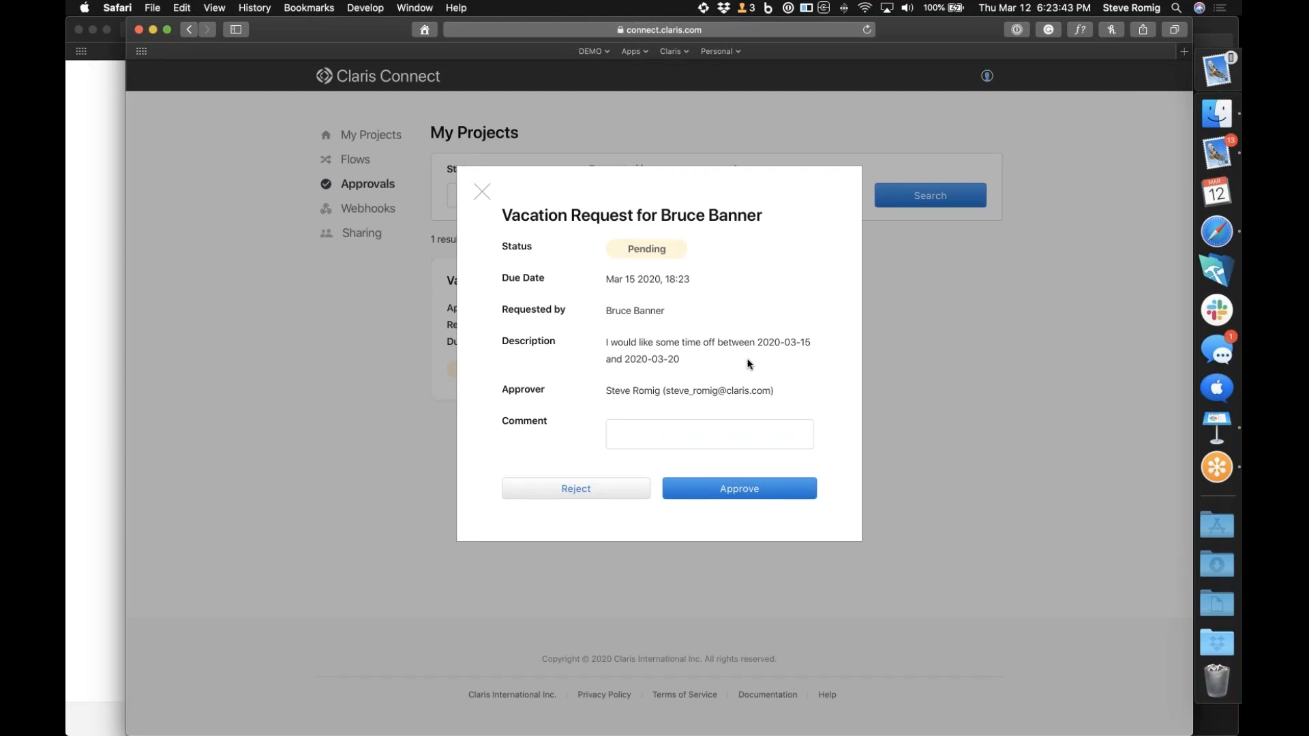
pyautogui.click(1226, 238)
pyautogui.click(482, 191)
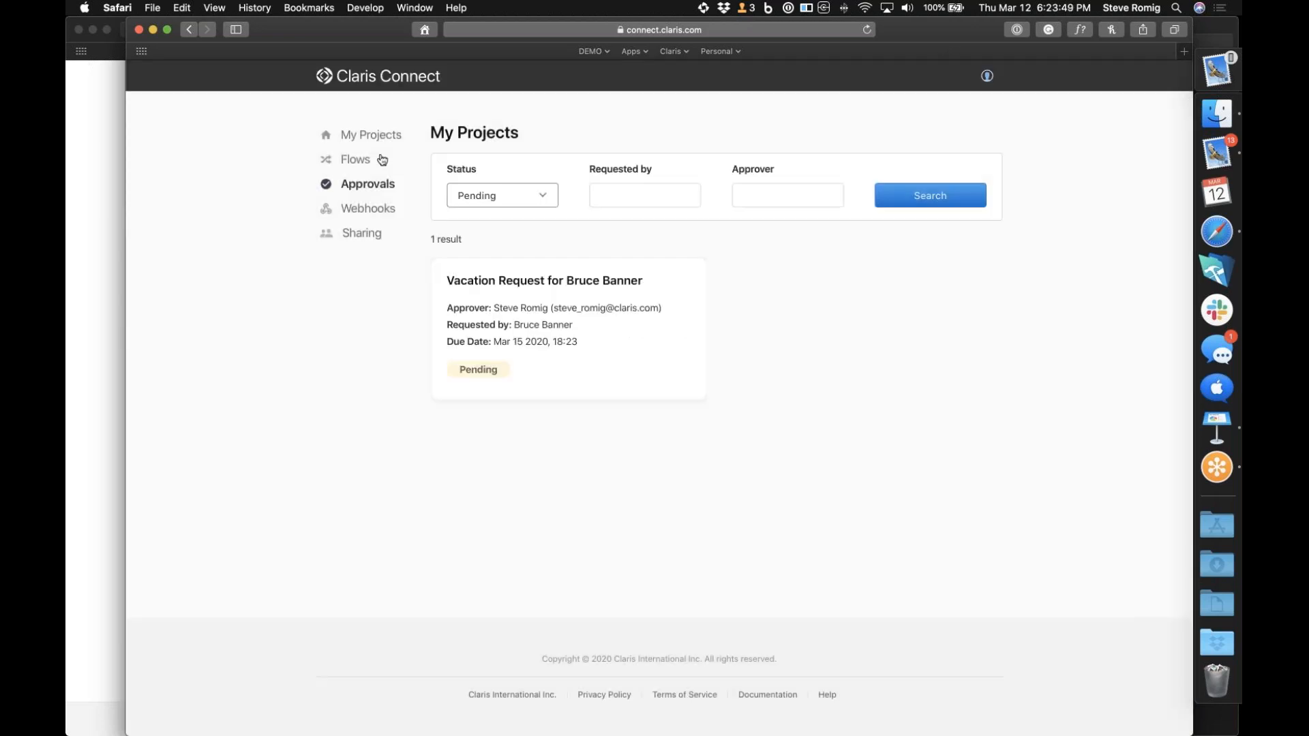
# Return to the list of flows in the My Projects project
pyautogui.click(379, 142)
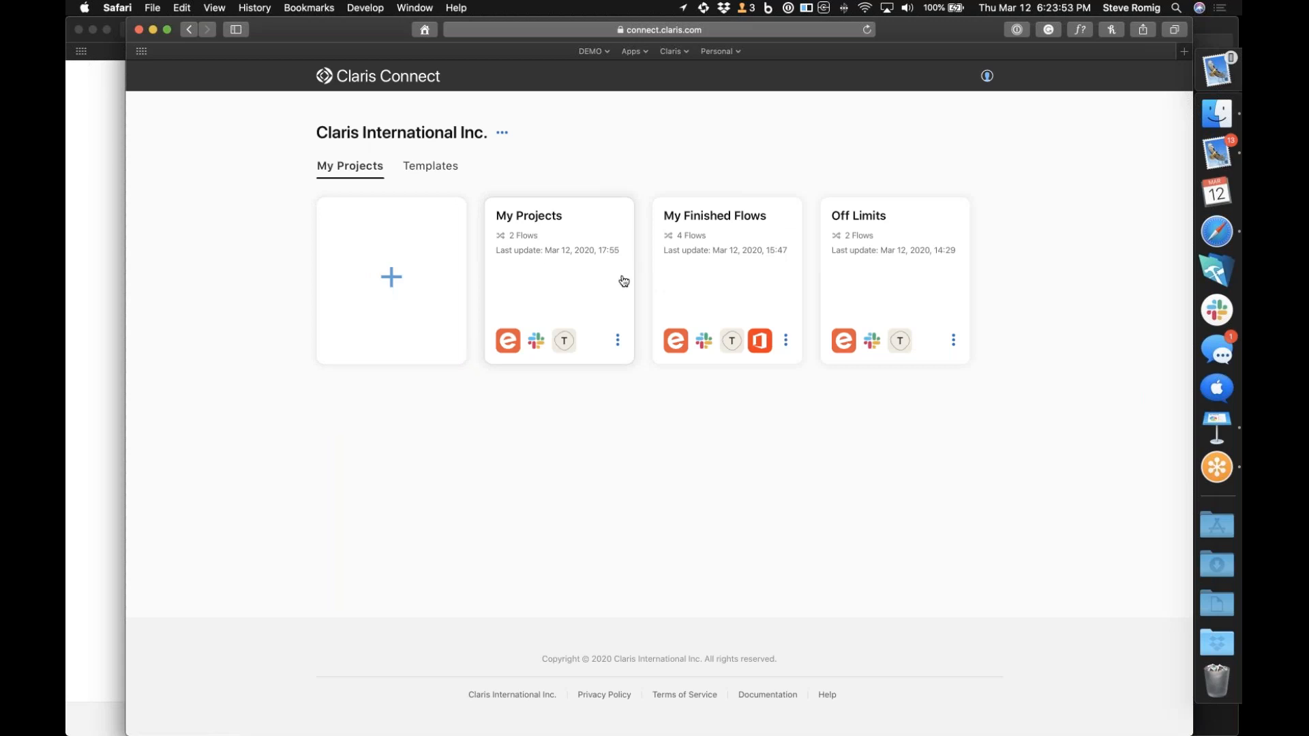
pyautogui.click(565, 300)
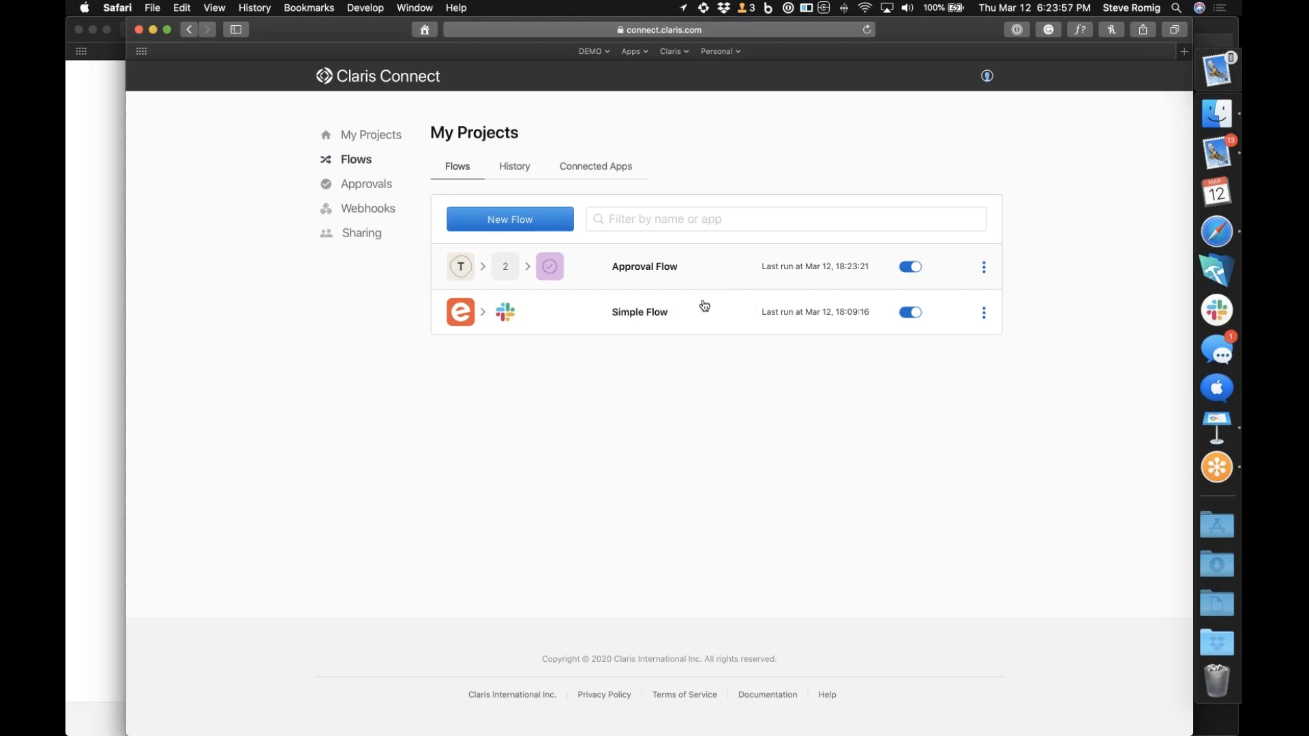
pyautogui.click(702, 321)
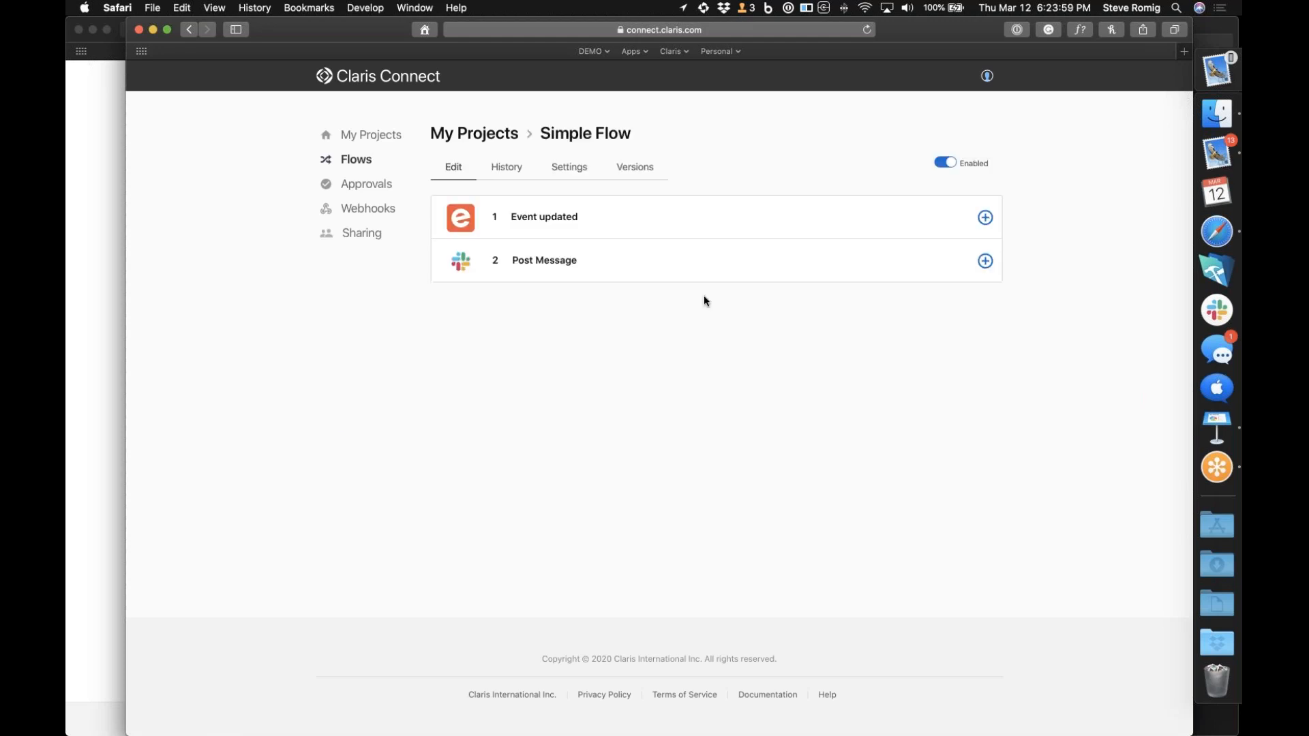
pyautogui.click(719, 253)
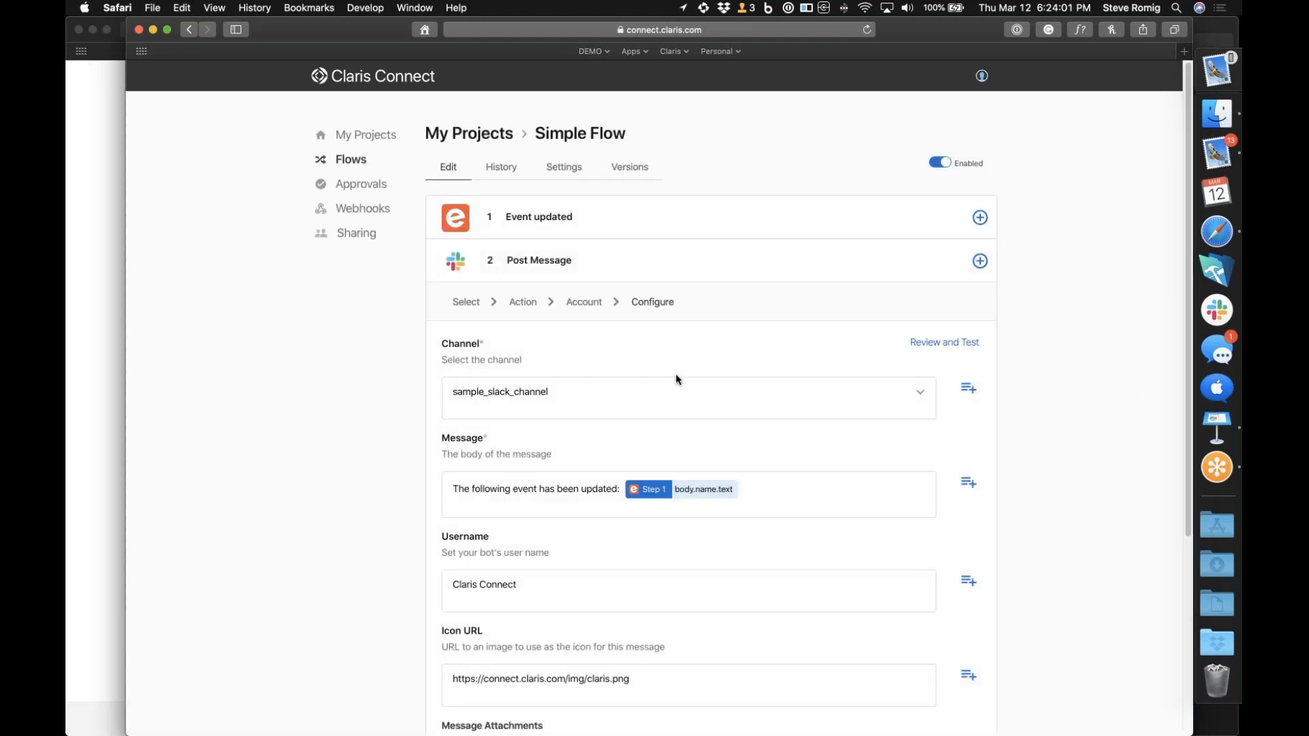
pyautogui.scroll(-3, 632, 424)
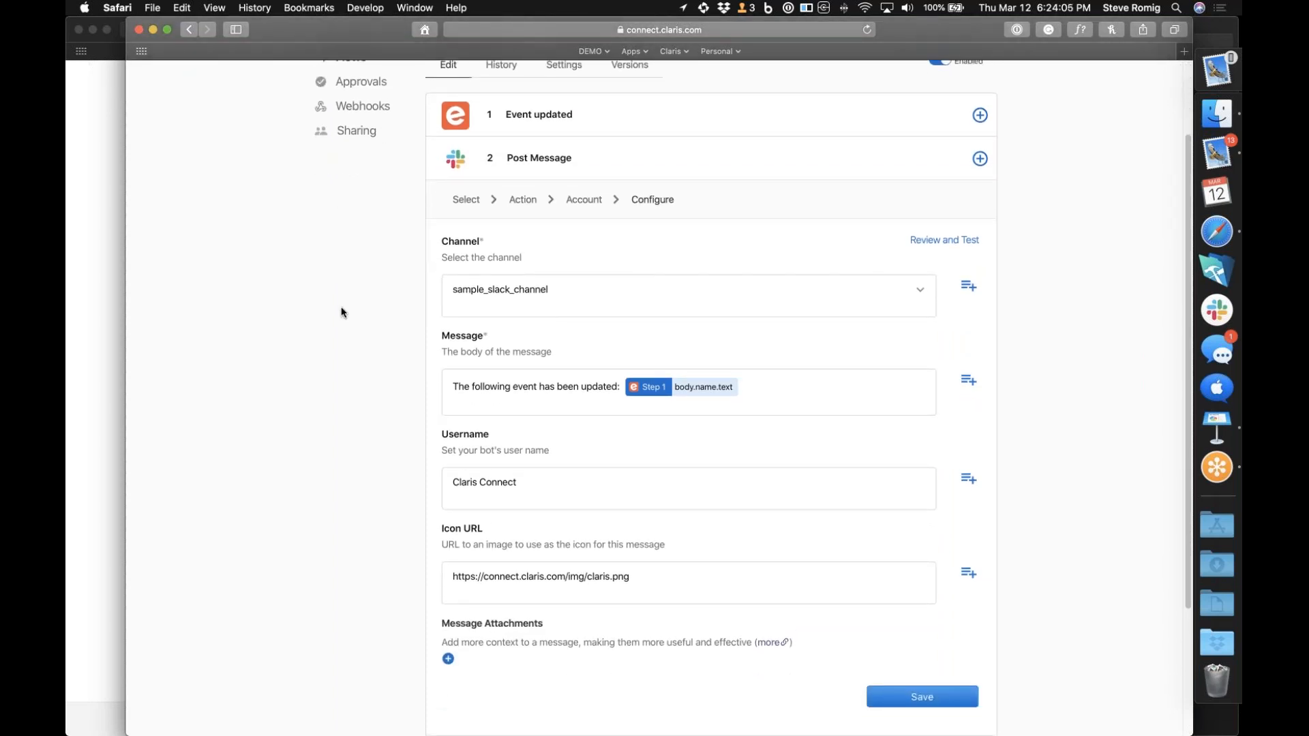
pyautogui.click(194, 30)
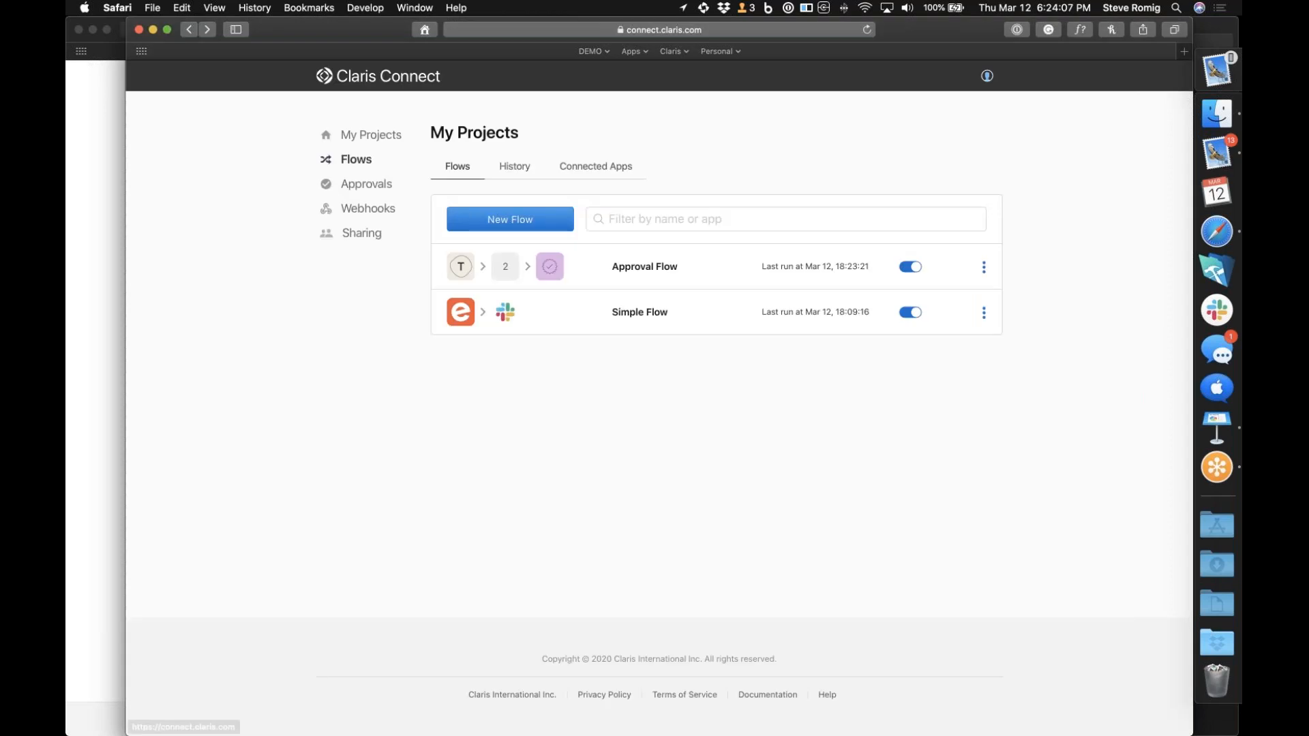
# Open Approval Flow's New approval step and delete everything after "I would like some time off between" from its description
pyautogui.click(707, 260)
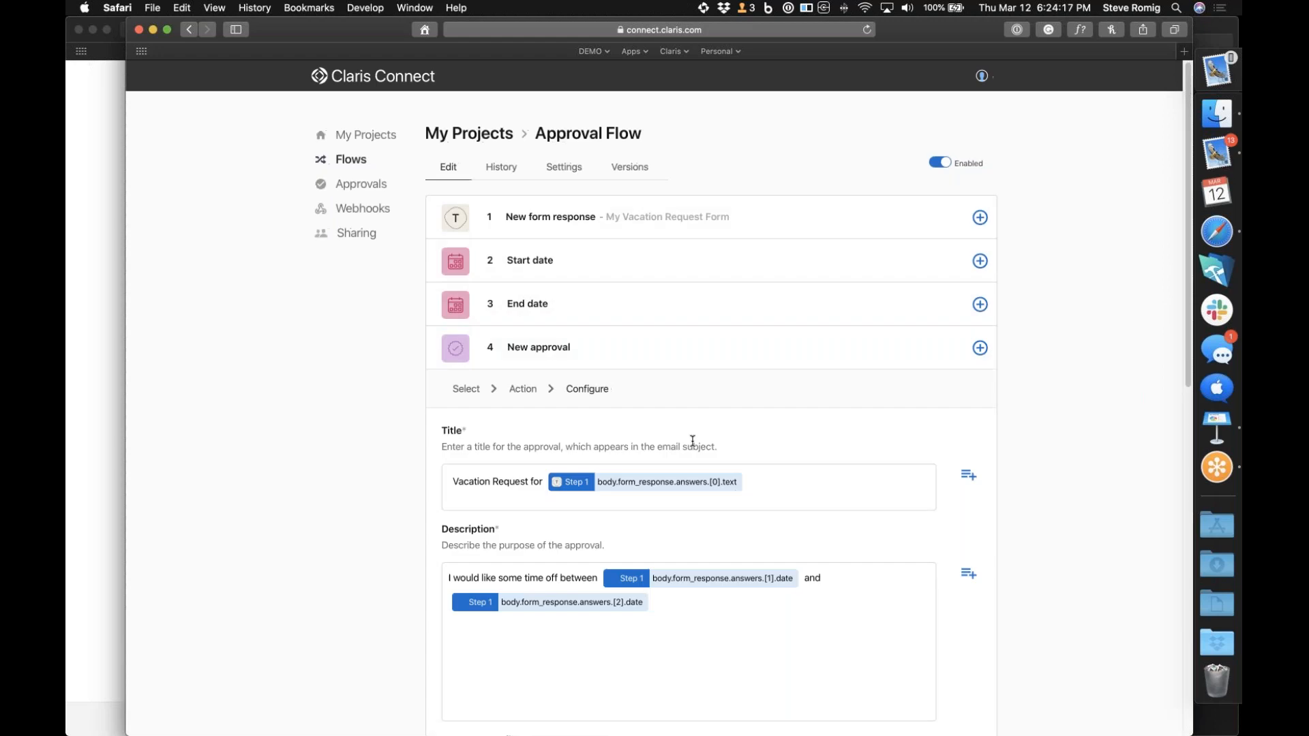
pyautogui.scroll(-2, 678, 488)
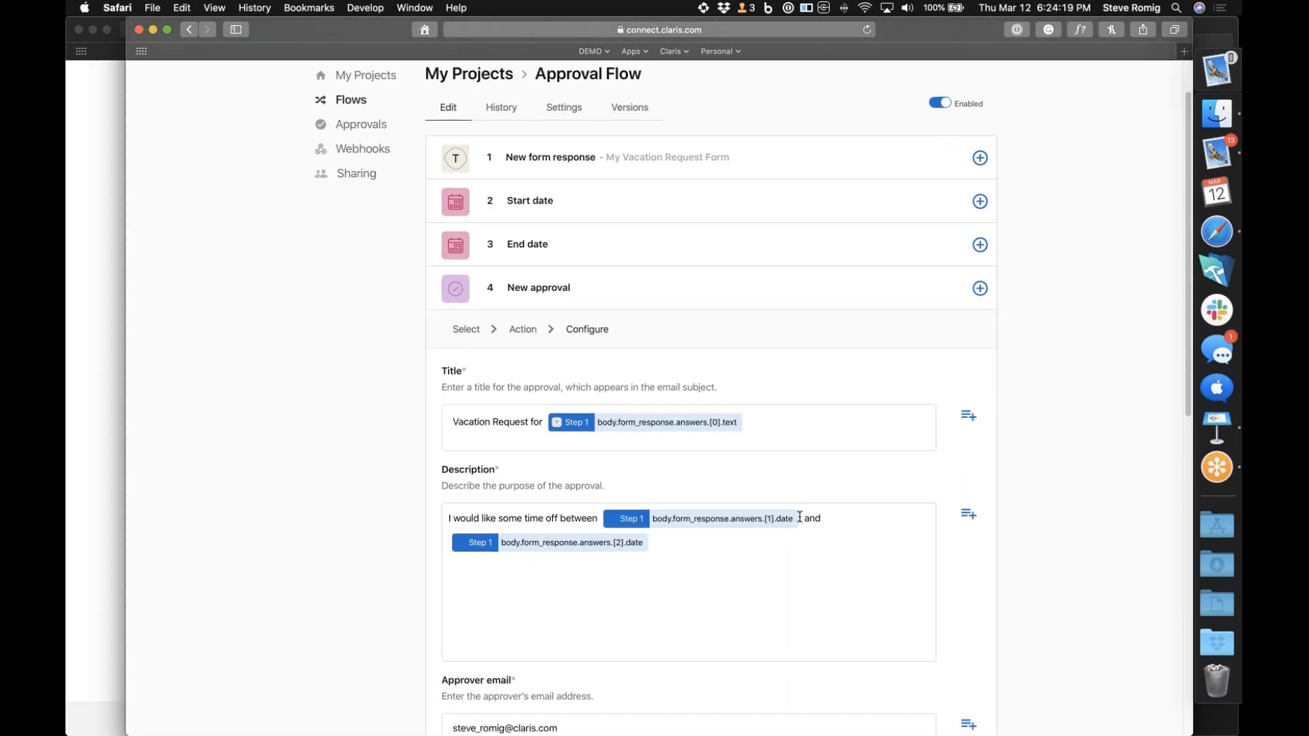
pyautogui.click(663, 545)
pyautogui.press('BackSpace')
pyautogui.press('BackSpace')
pyautogui.press('BackSpace')
pyautogui.press('BackSpace')
pyautogui.press('BackSpace')
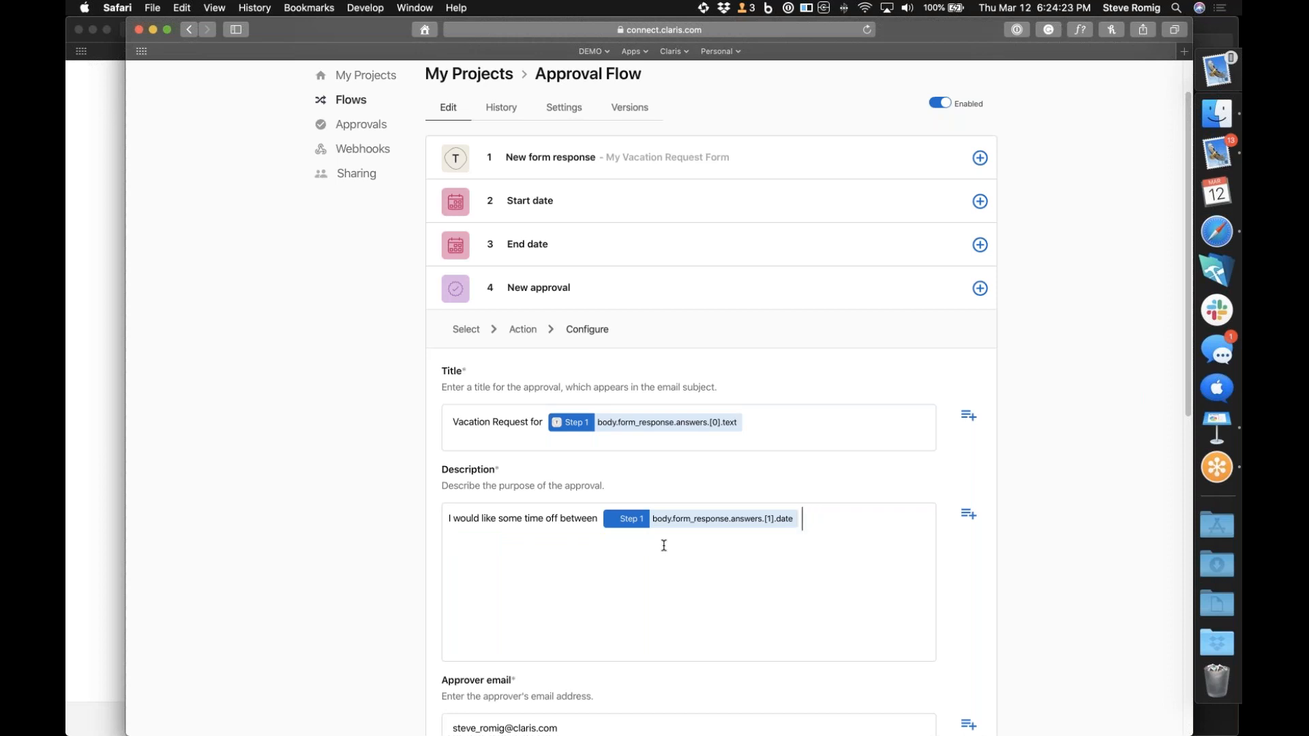
pyautogui.press('BackSpace')
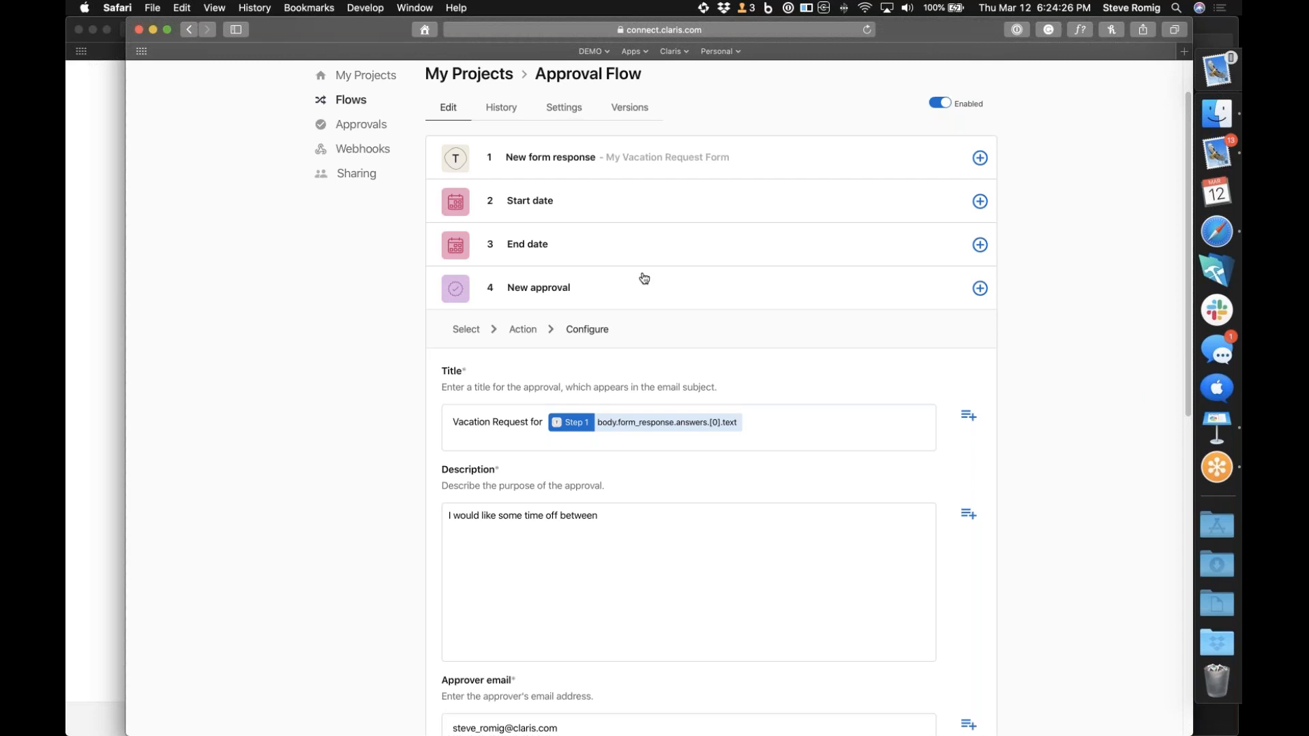
# Insert the date value from the Start date step into the description, followed by the word "and"
pyautogui.click(967, 514)
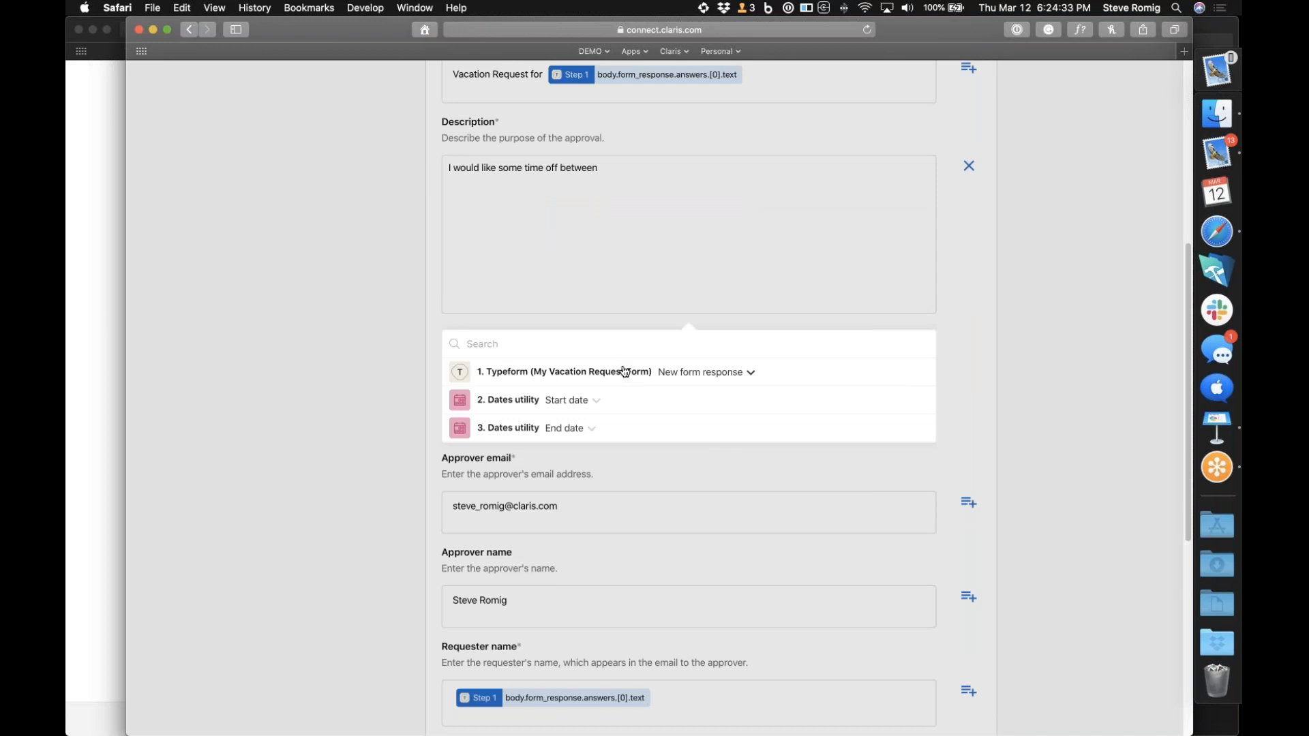
pyautogui.click(596, 401)
pyautogui.click(545, 441)
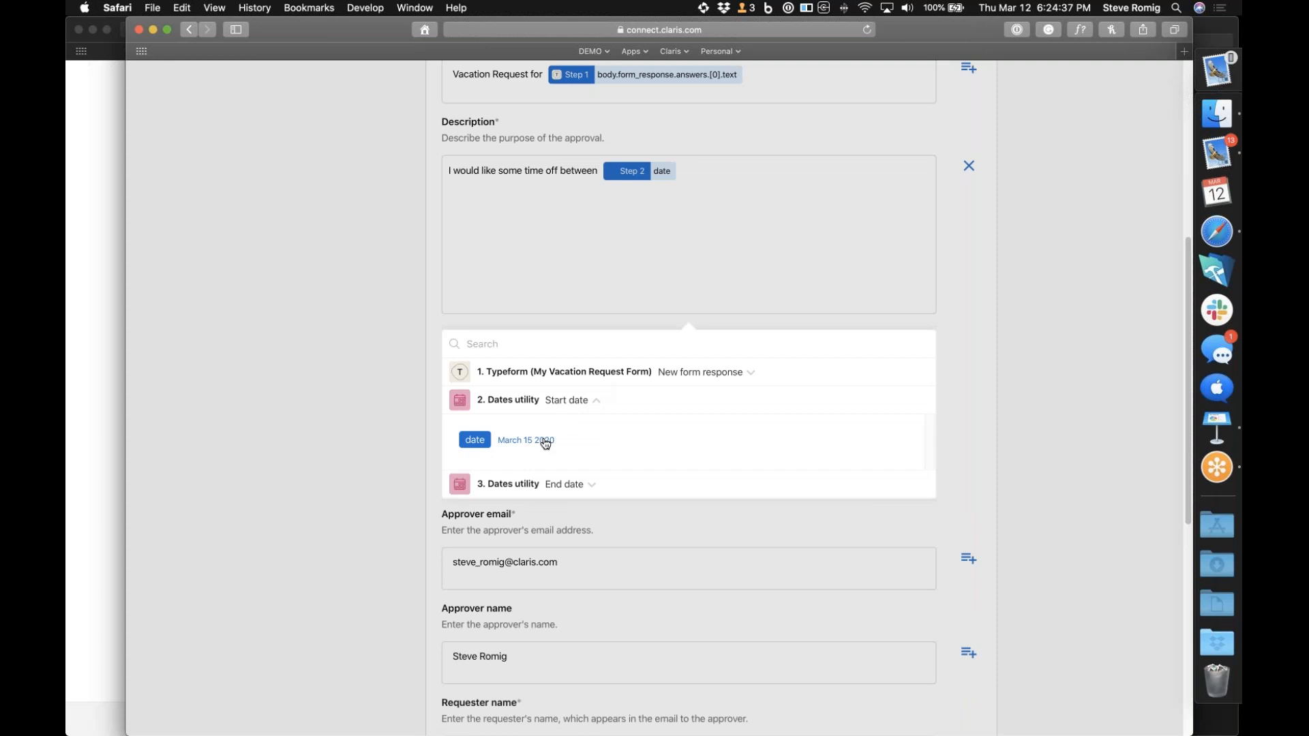
pyautogui.click(709, 171)
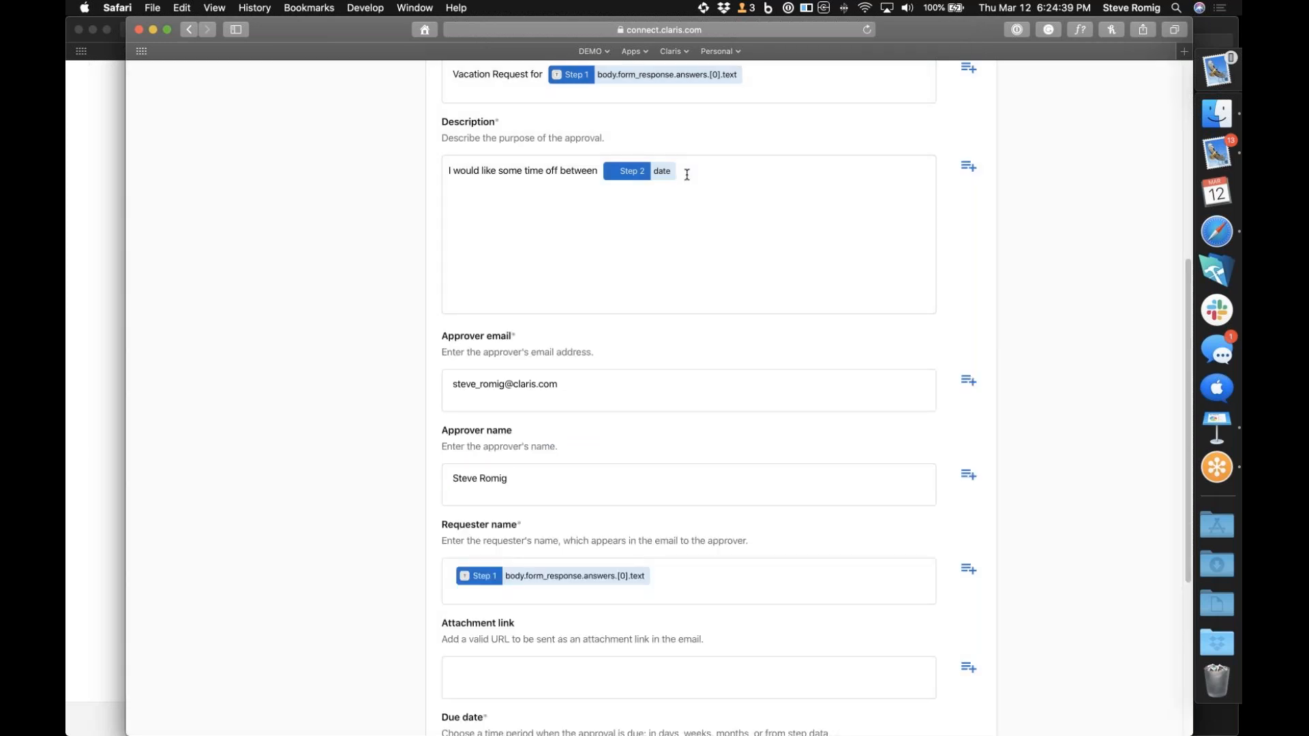
pyautogui.write('and')
# Insert the date value from the End date step after "and" in the description, and save the New approval step
pyautogui.click(962, 169)
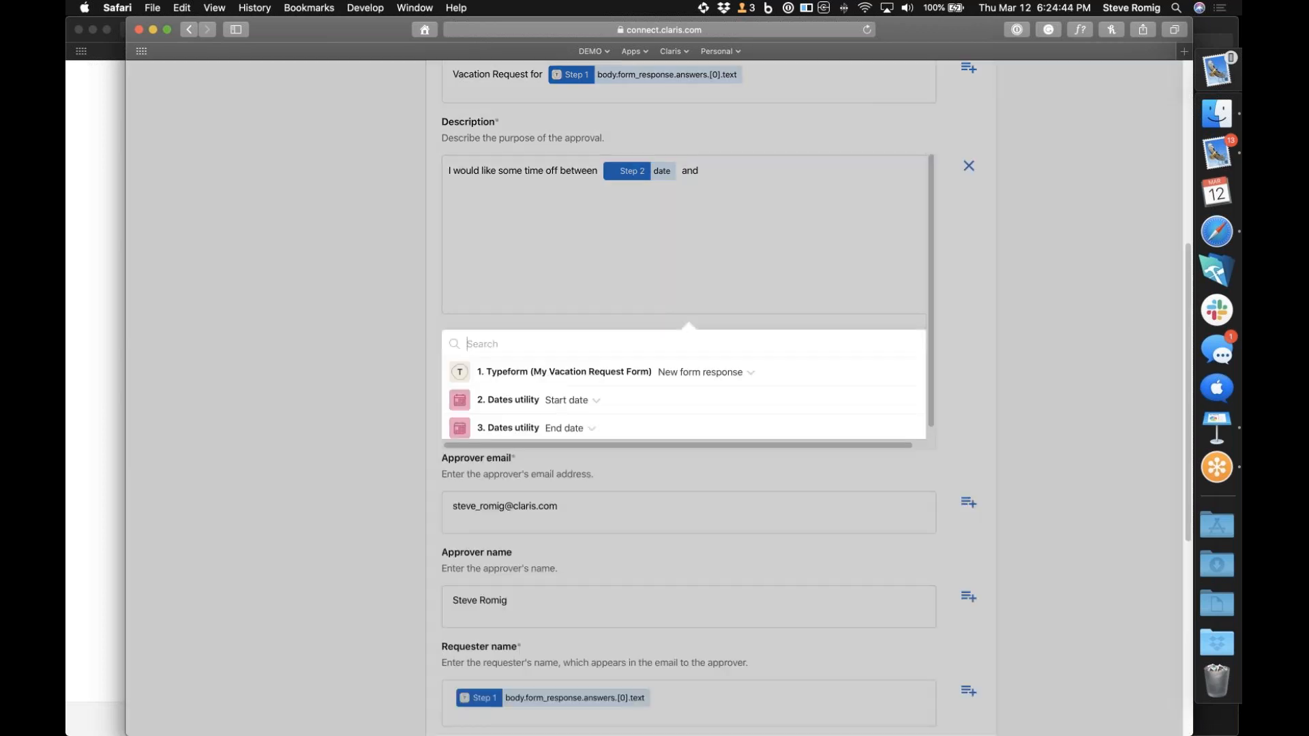
pyautogui.click(584, 429)
pyautogui.click(547, 470)
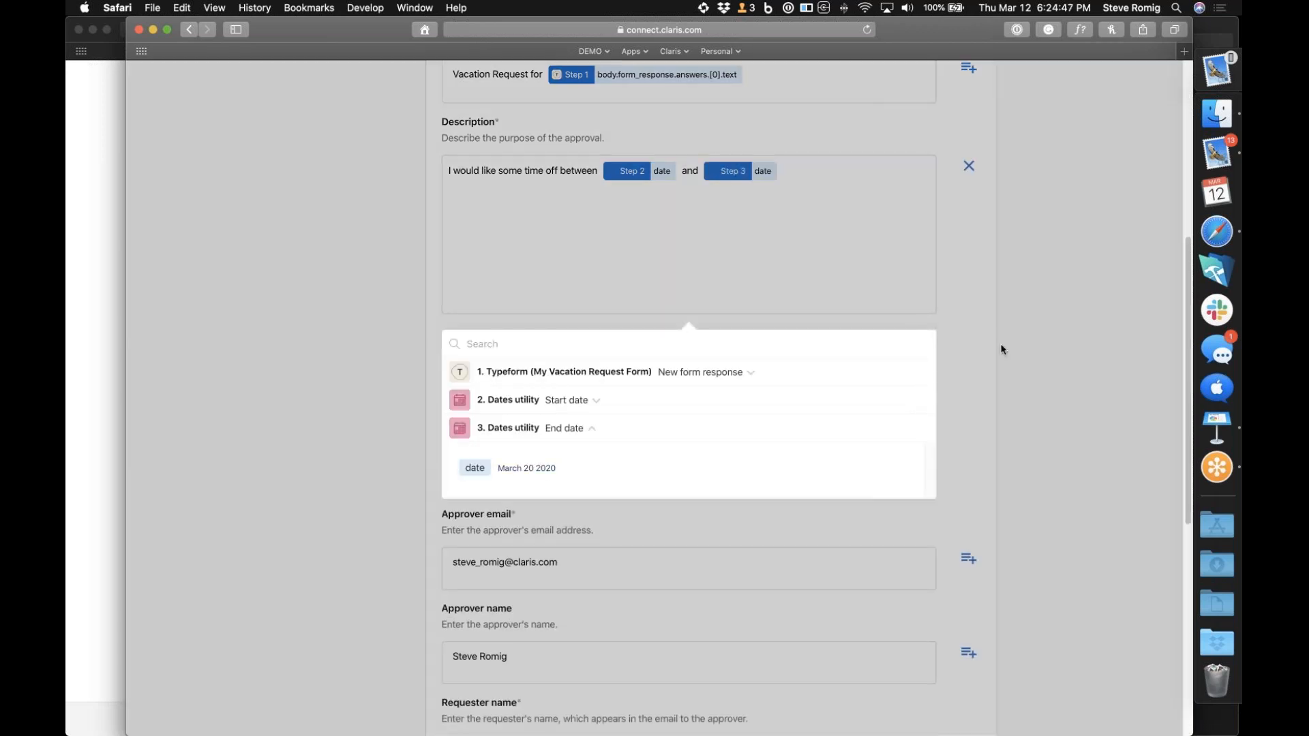
pyautogui.click(977, 363)
pyautogui.scroll(-5, 1026, 378)
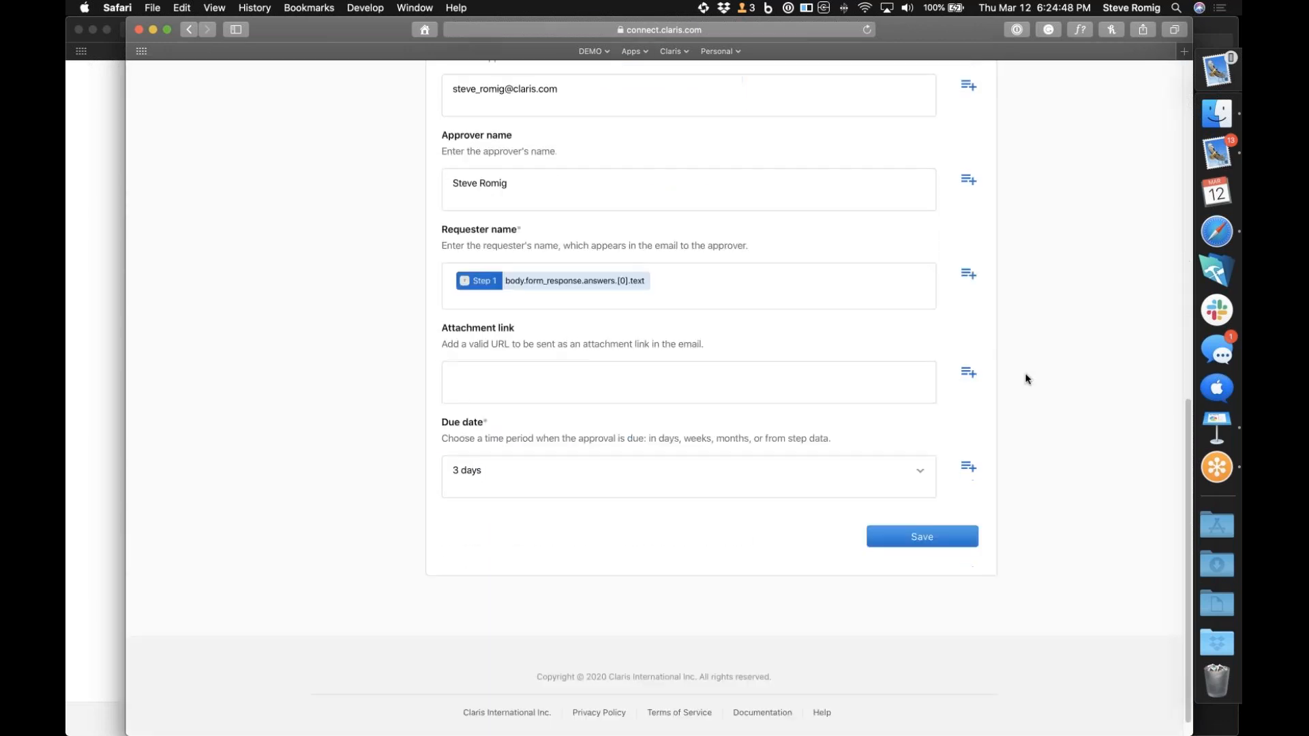
pyautogui.click(925, 521)
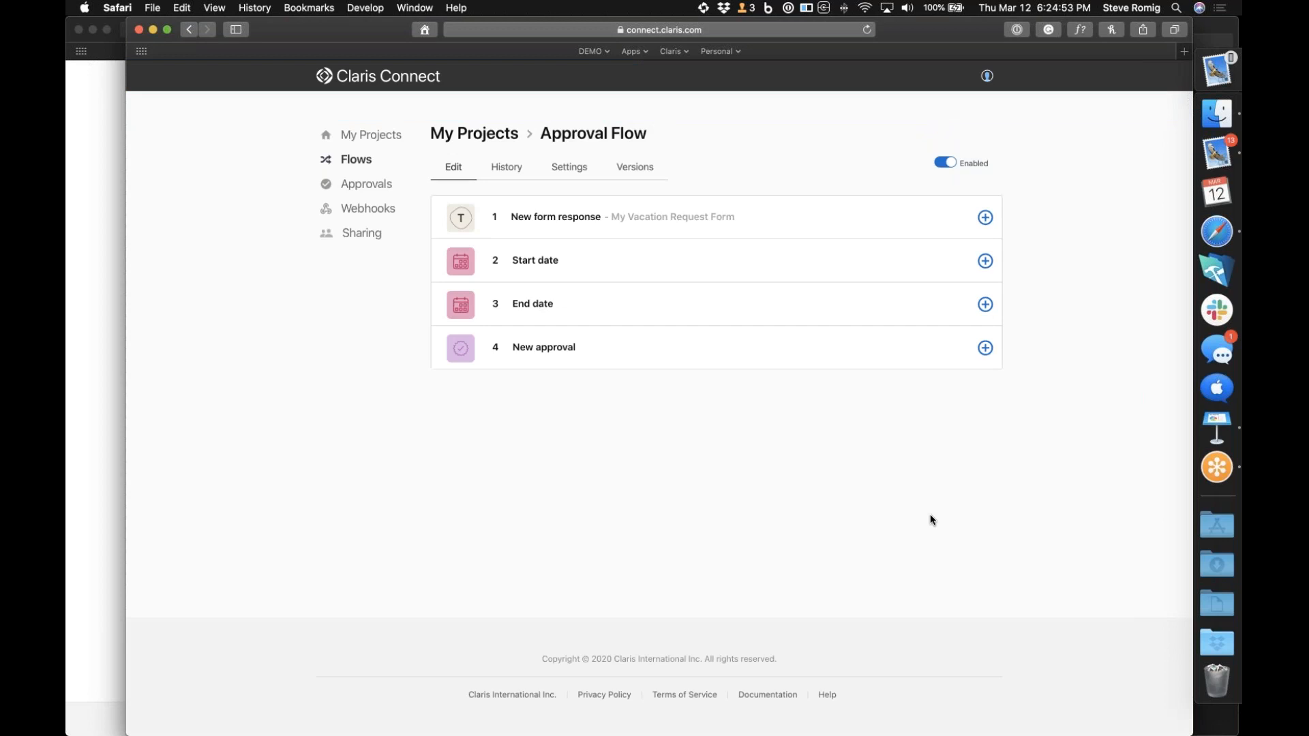
# Switch to the Typeform window, start a fresh vacation request form and enter the requester's full name
pyautogui.click(91, 452)
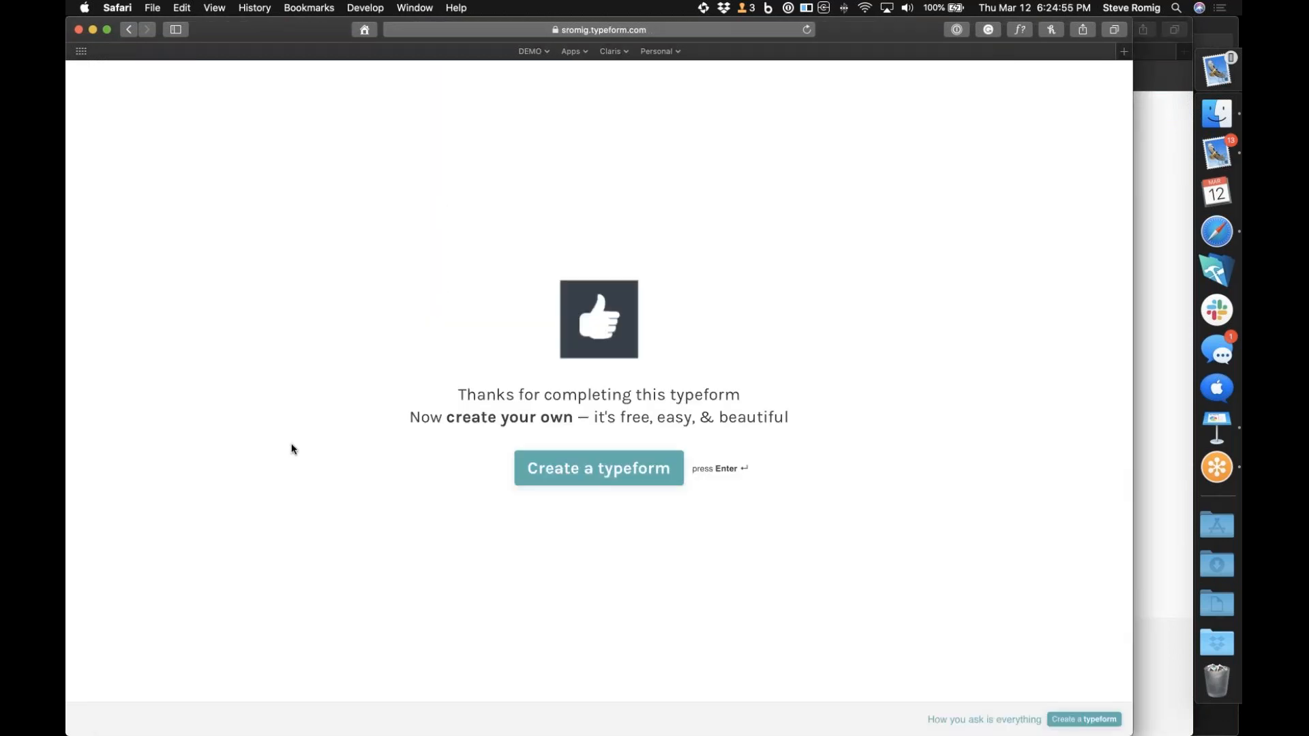
pyautogui.click(544, 51)
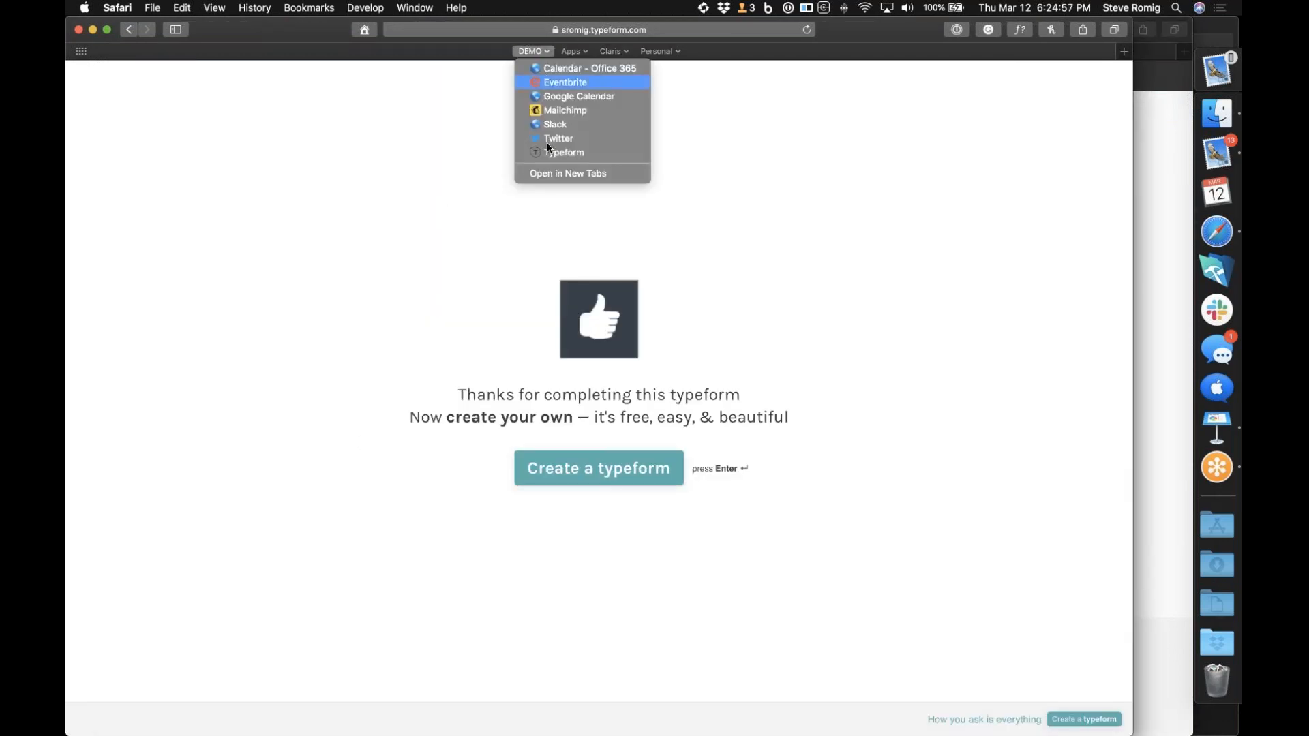
pyautogui.click(552, 153)
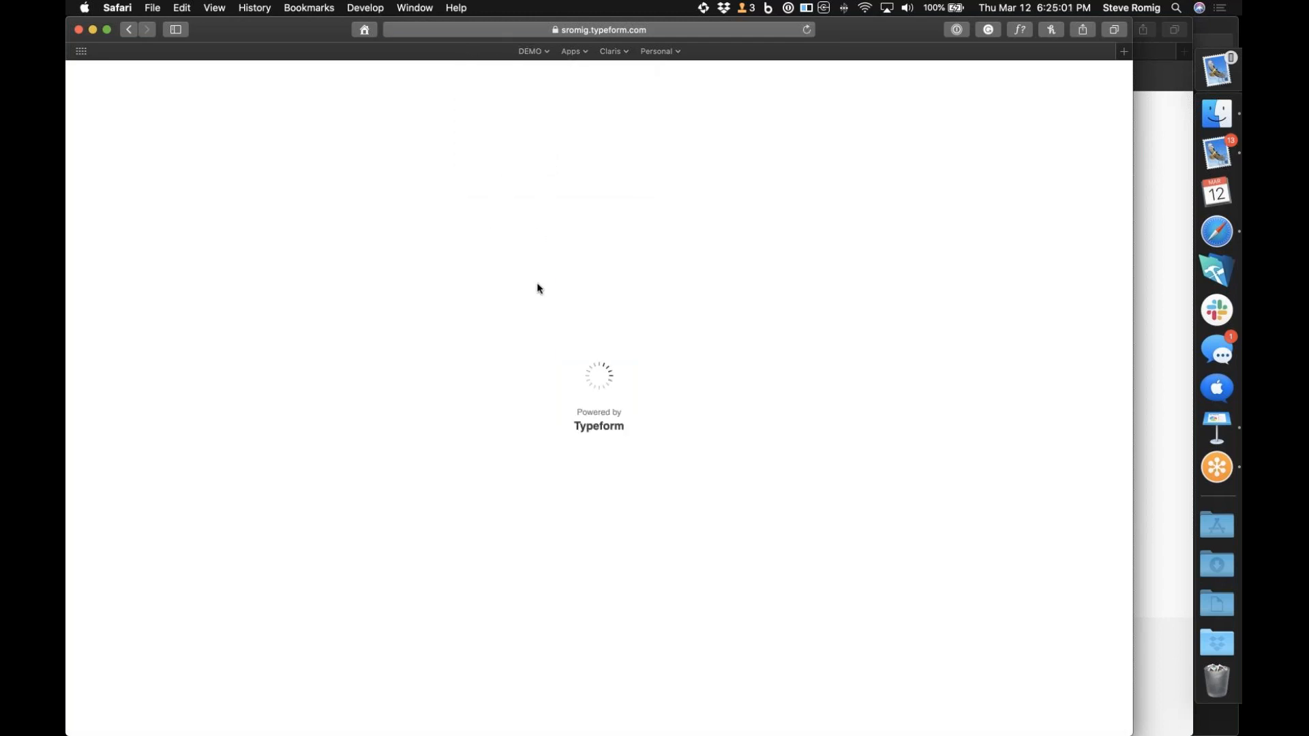
pyautogui.click(602, 645)
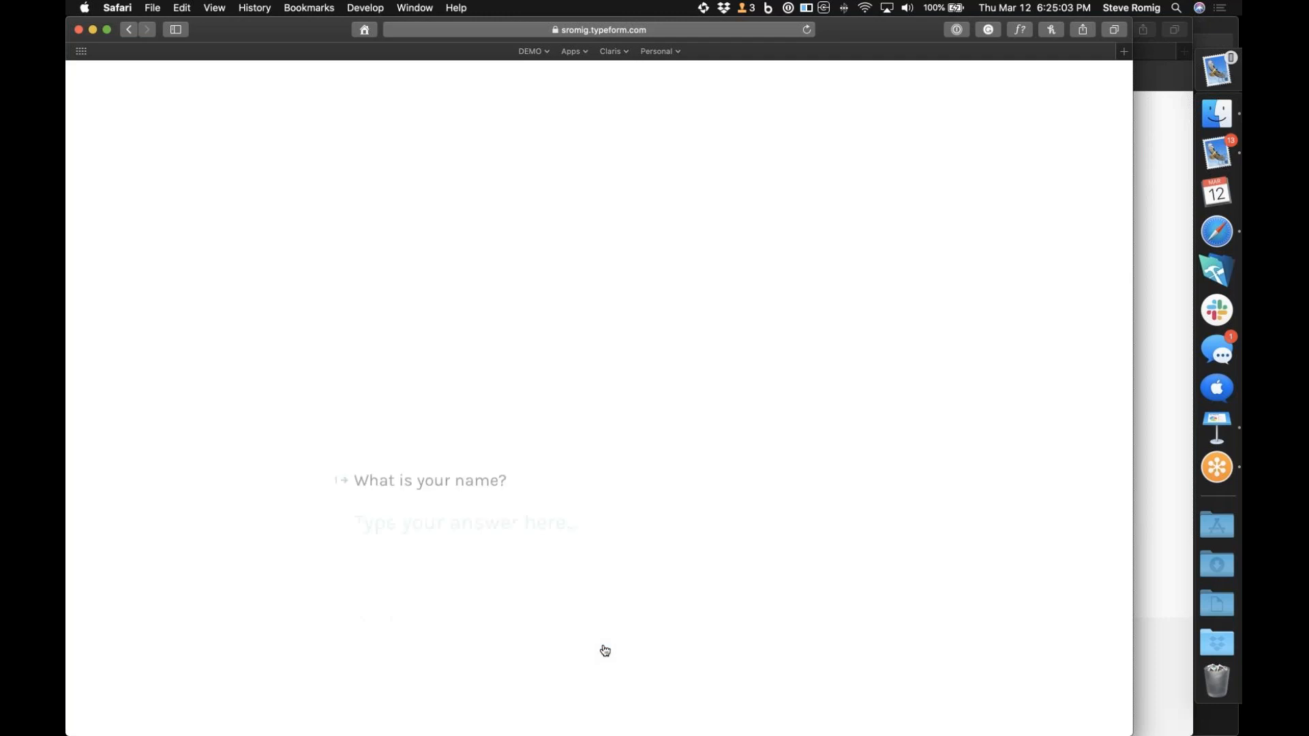
pyautogui.write('Ba')
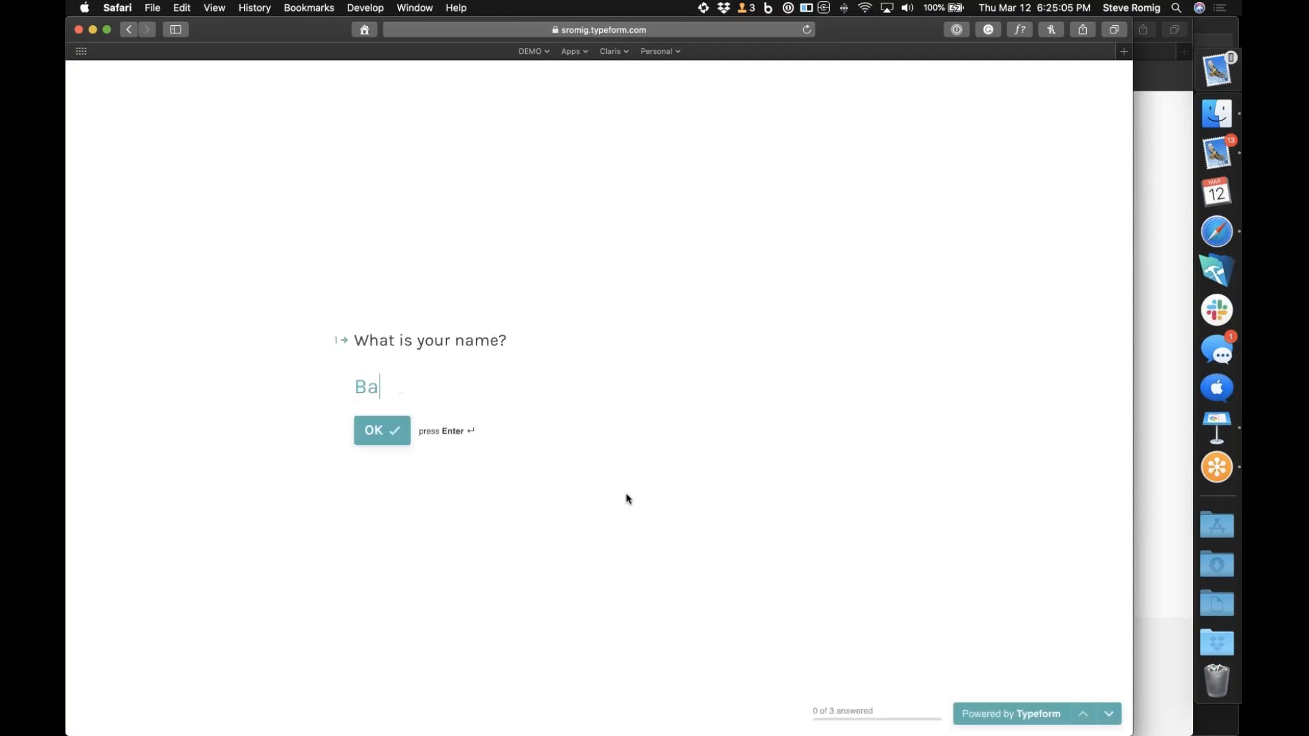
pyautogui.write('rry Allen')
pyautogui.press('Return')
# Answer the vacation start with 03/15/2020 and the vacation end with 03/20/2020, and submit the form
pyautogui.write('03')
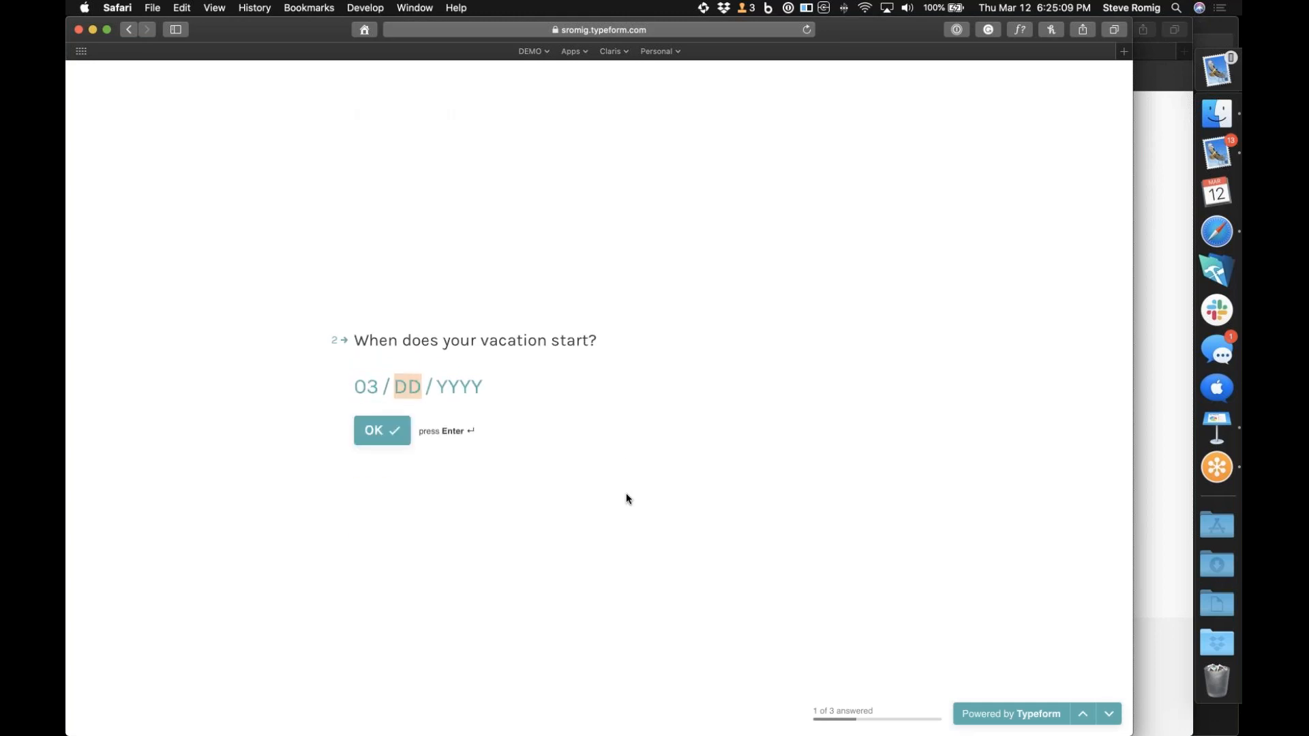
pyautogui.write('152020')
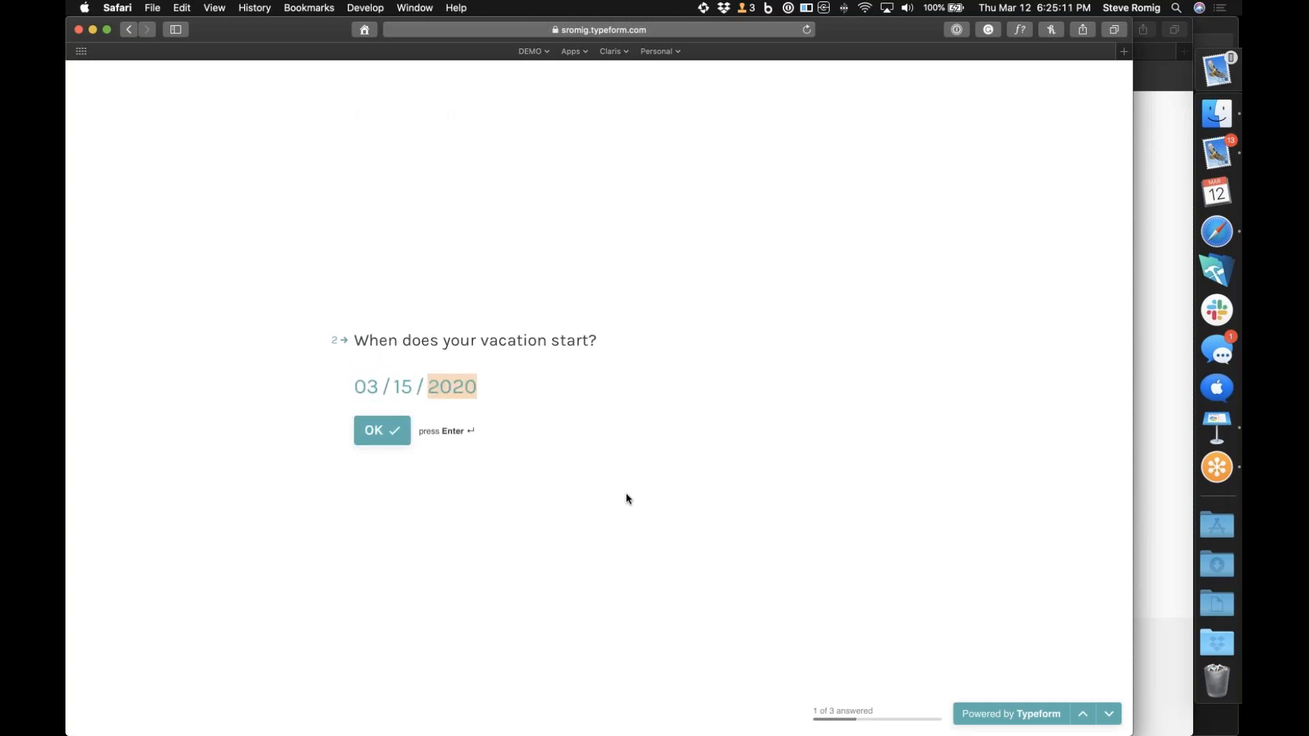
pyautogui.press('Return')
pyautogui.write('03 / 20 / 2020')
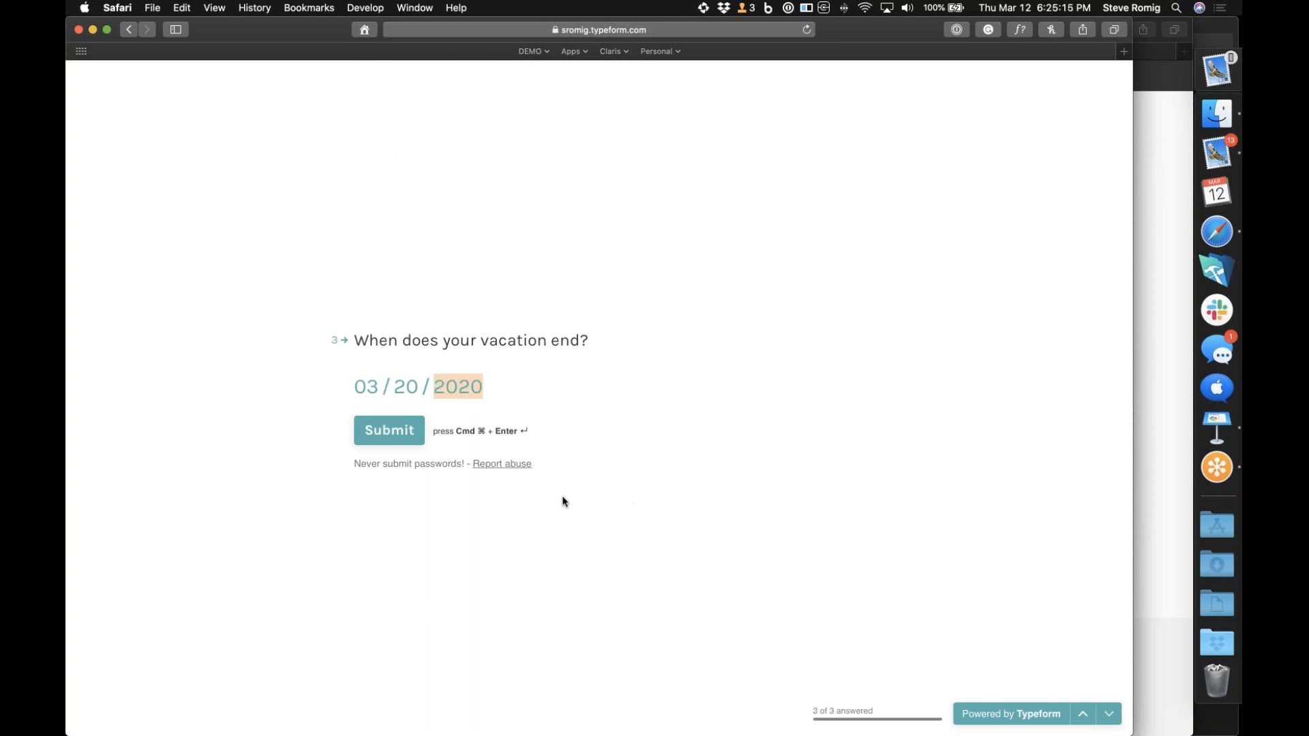
pyautogui.click(390, 430)
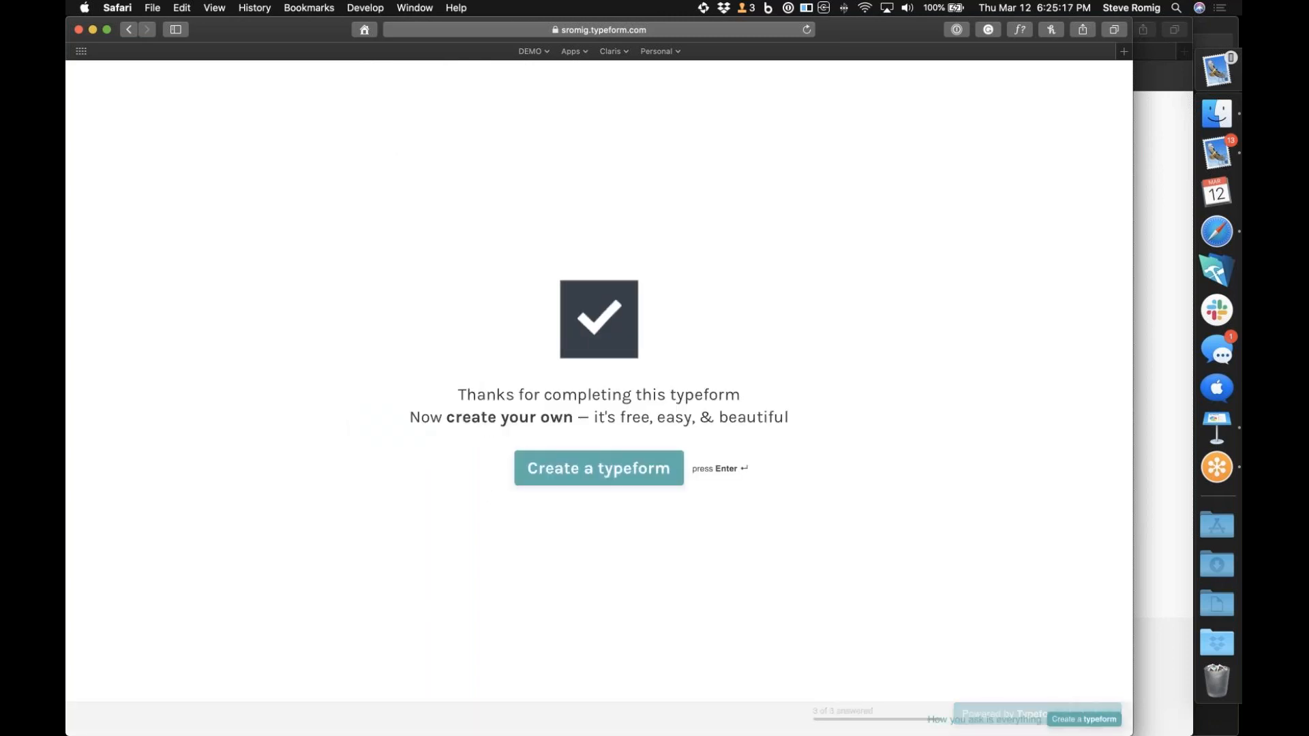
# Switch back to Claris Connect and approve the newly submitted vacation request among the project's approvals with the comment "Good"
pyautogui.click(1157, 444)
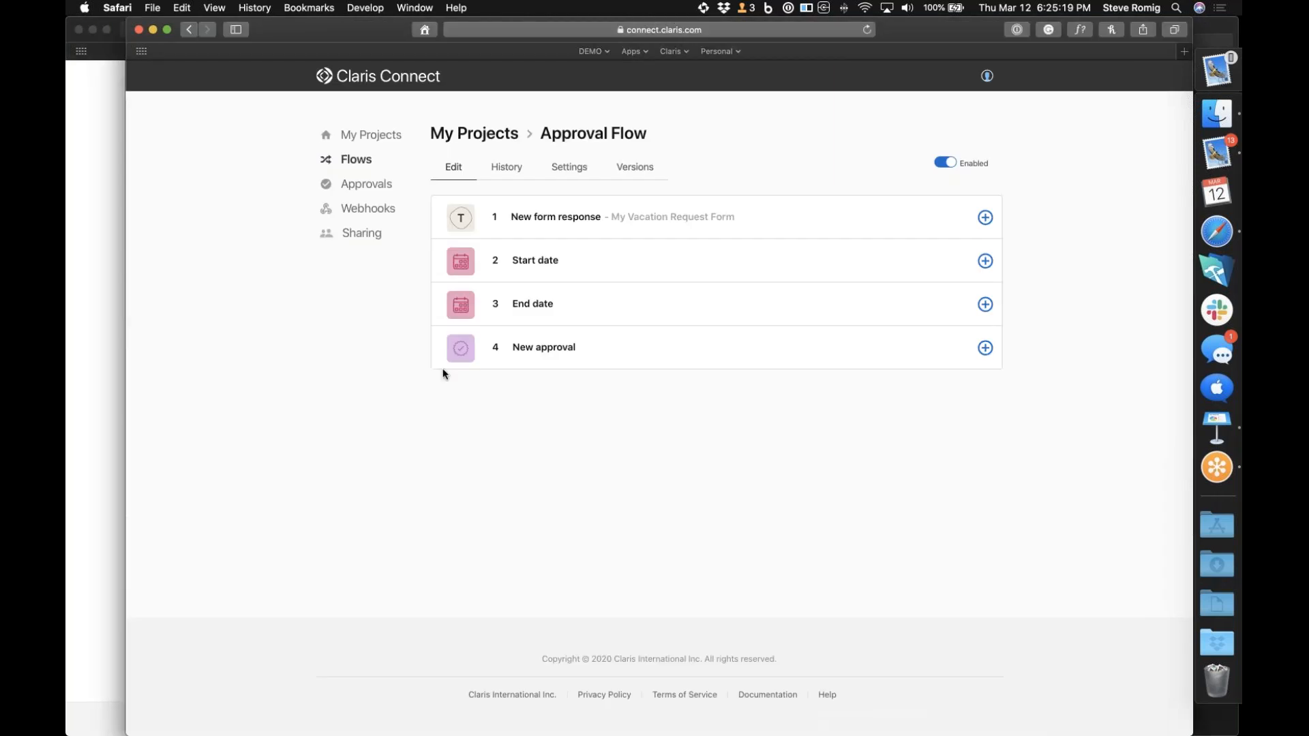
pyautogui.click(373, 186)
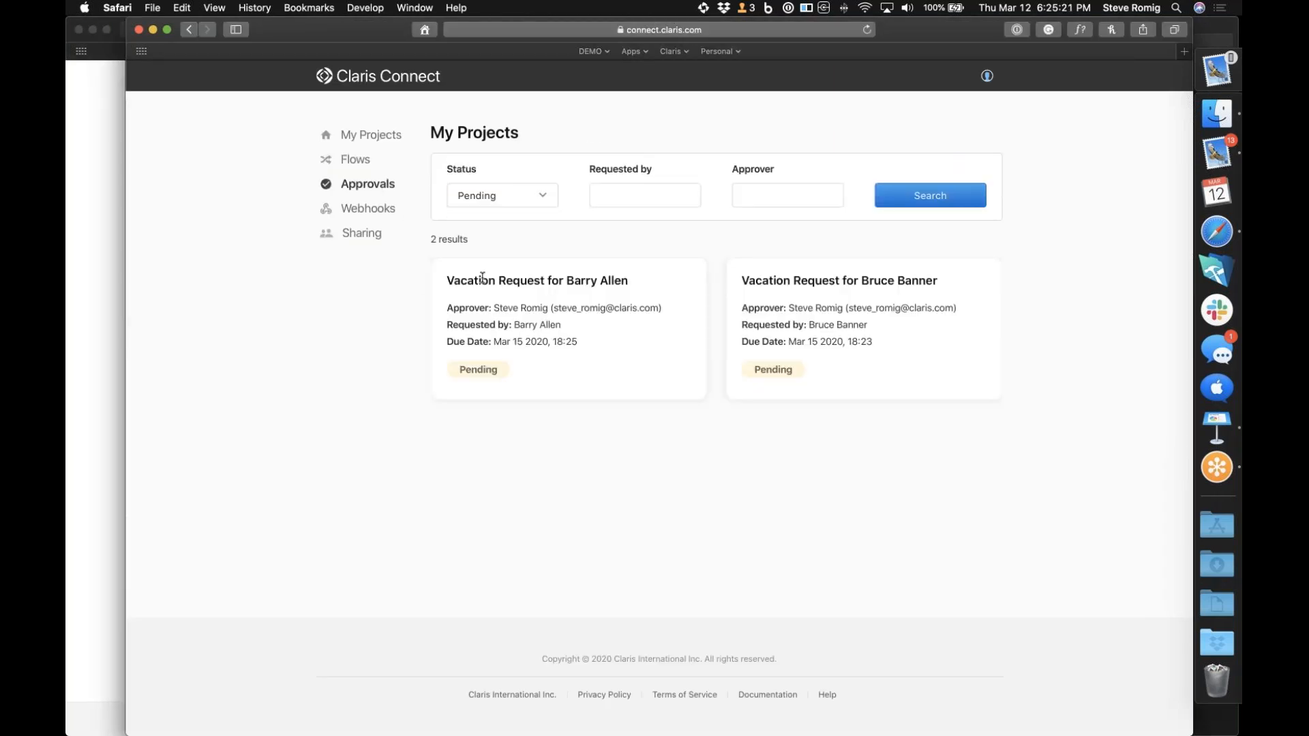
pyautogui.click(551, 371)
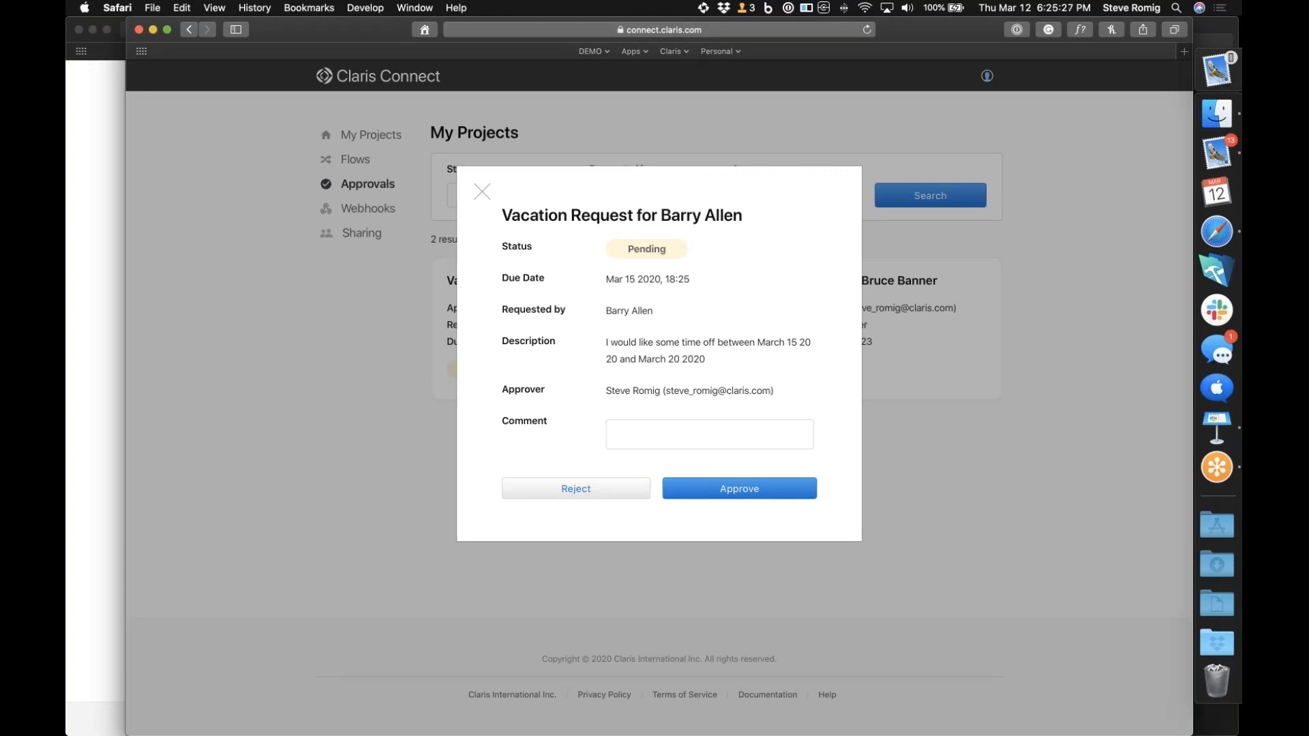
pyautogui.click(734, 426)
pyautogui.write('Good')
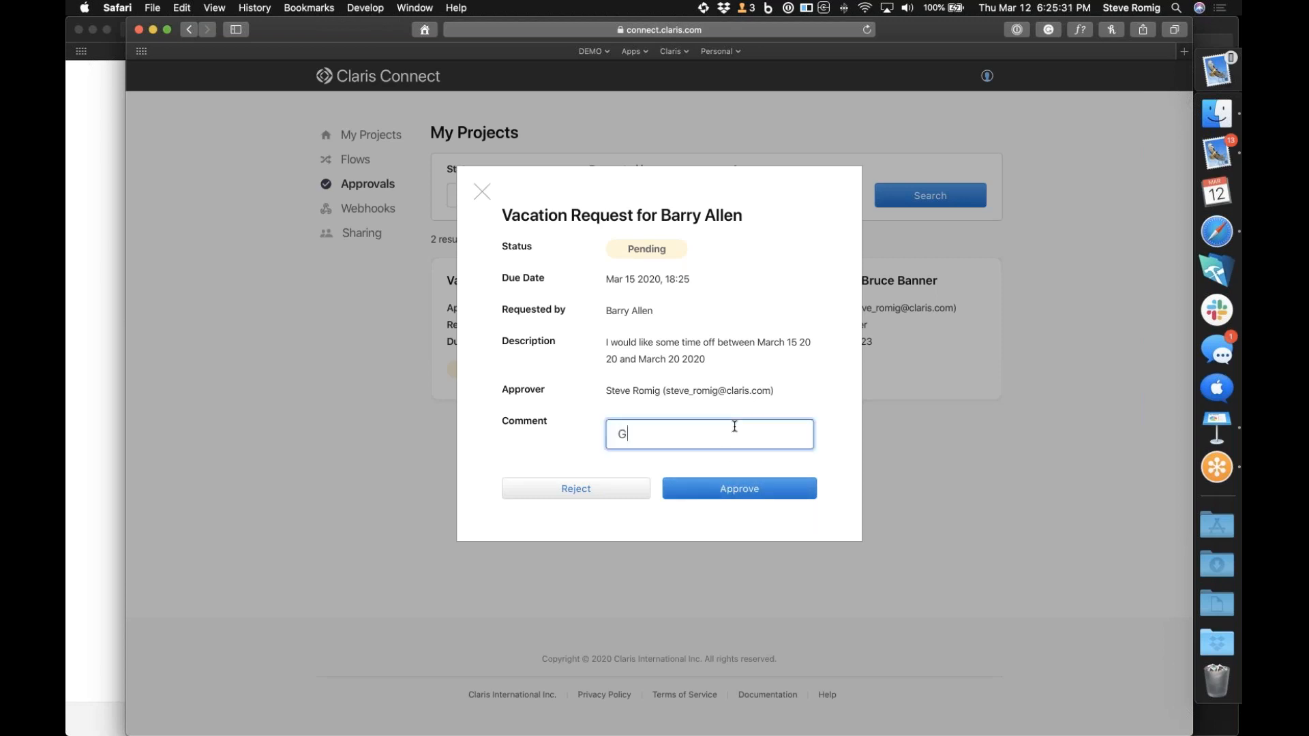
pyautogui.click(748, 491)
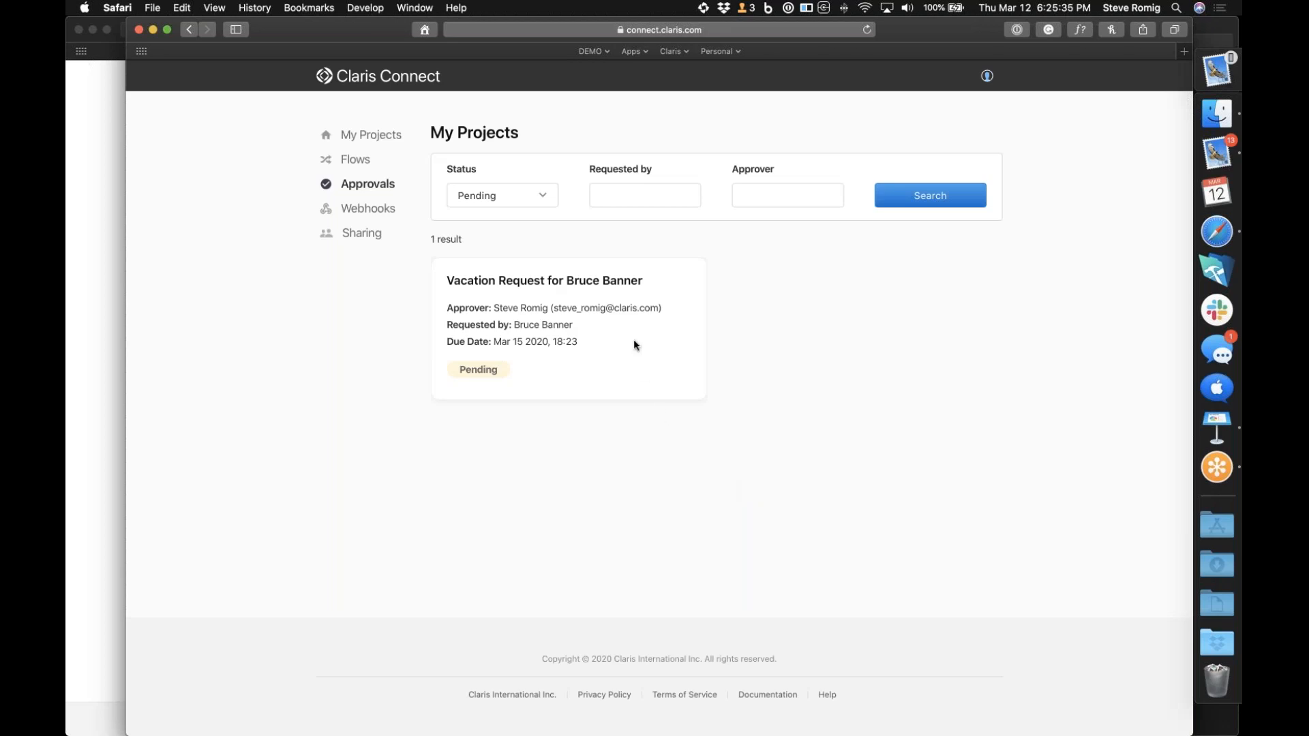
# Approve the remaining pending vacation request with the comment "OK"
pyautogui.click(633, 339)
pyautogui.click(709, 432)
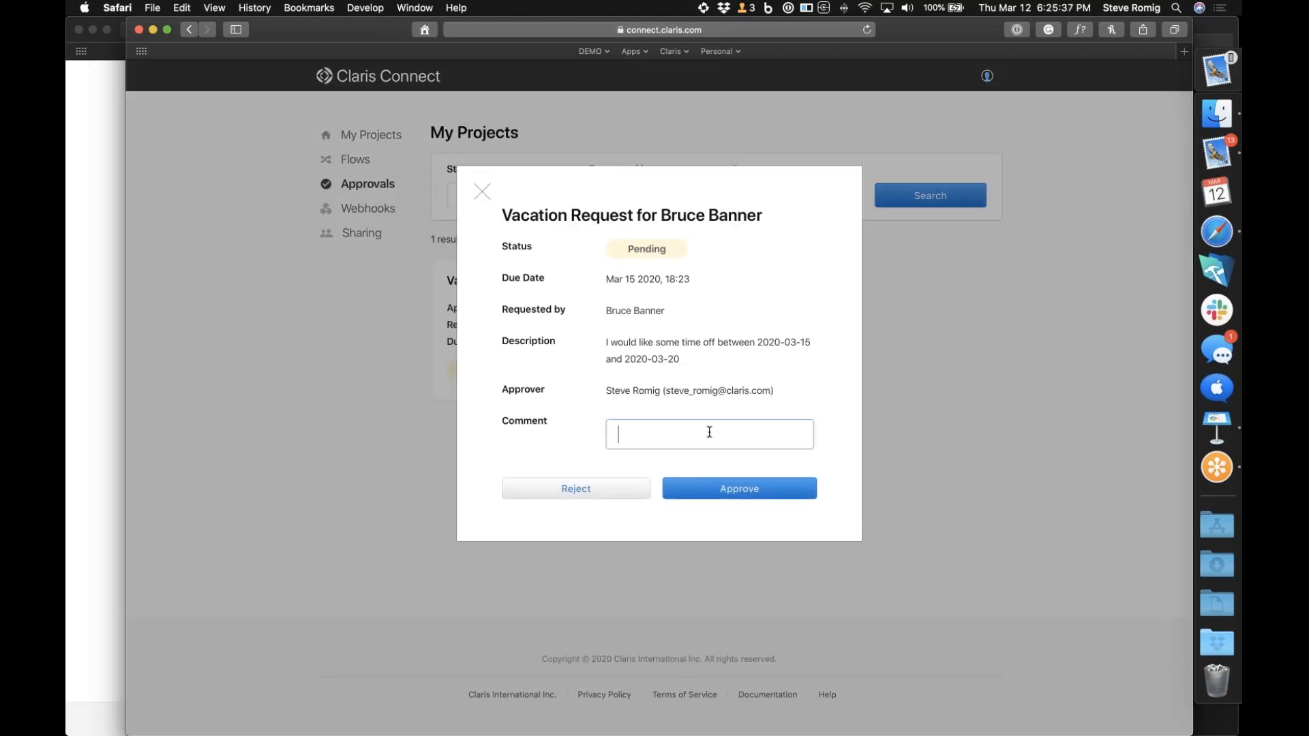
pyautogui.write('OK')
pyautogui.click(716, 492)
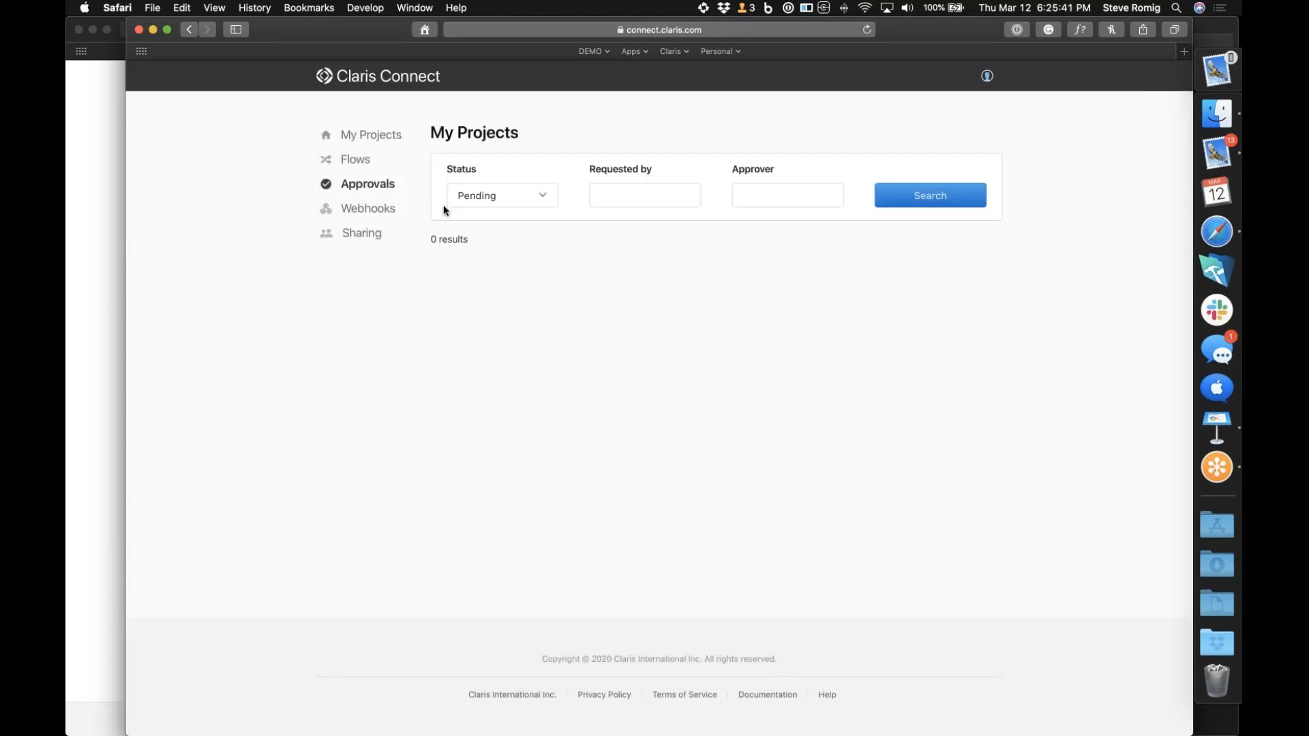
# Reopen Approval Flow in the My Projects project and add an If-Then step after New approval
pyautogui.click(378, 135)
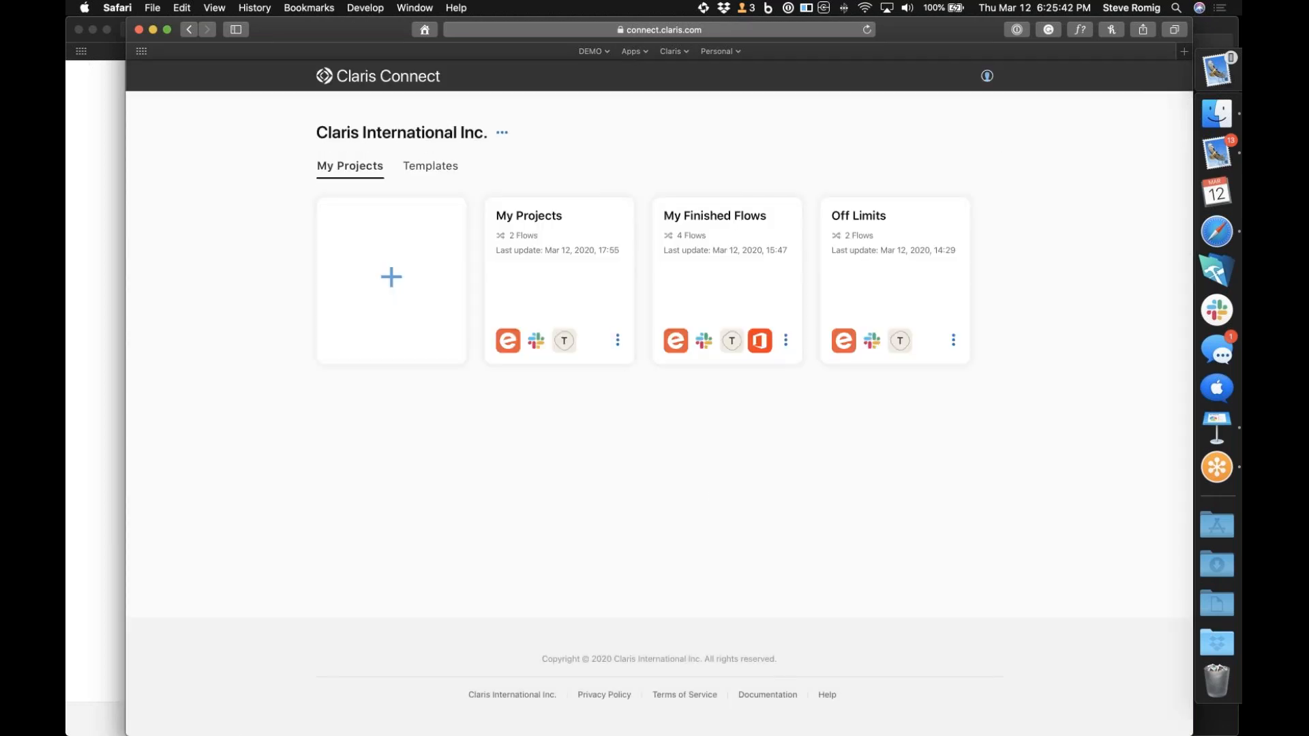
pyautogui.click(587, 277)
pyautogui.click(702, 263)
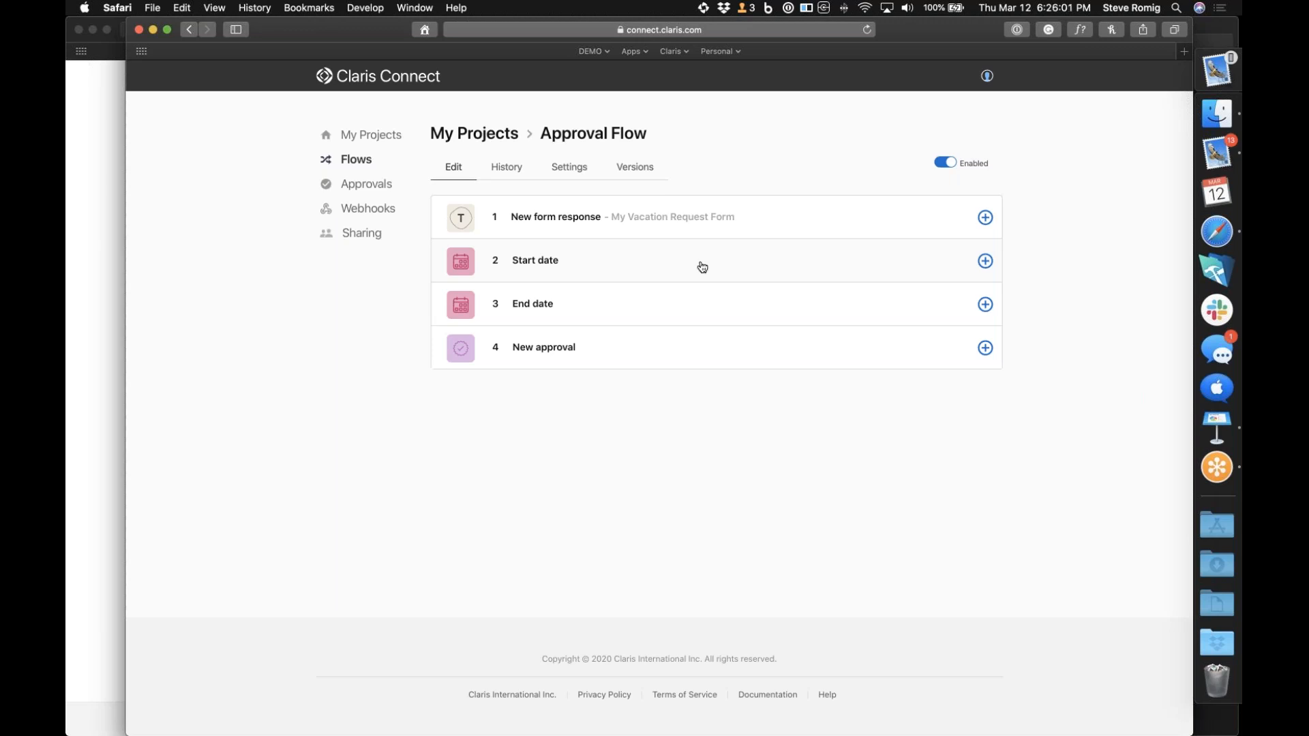
pyautogui.click(985, 348)
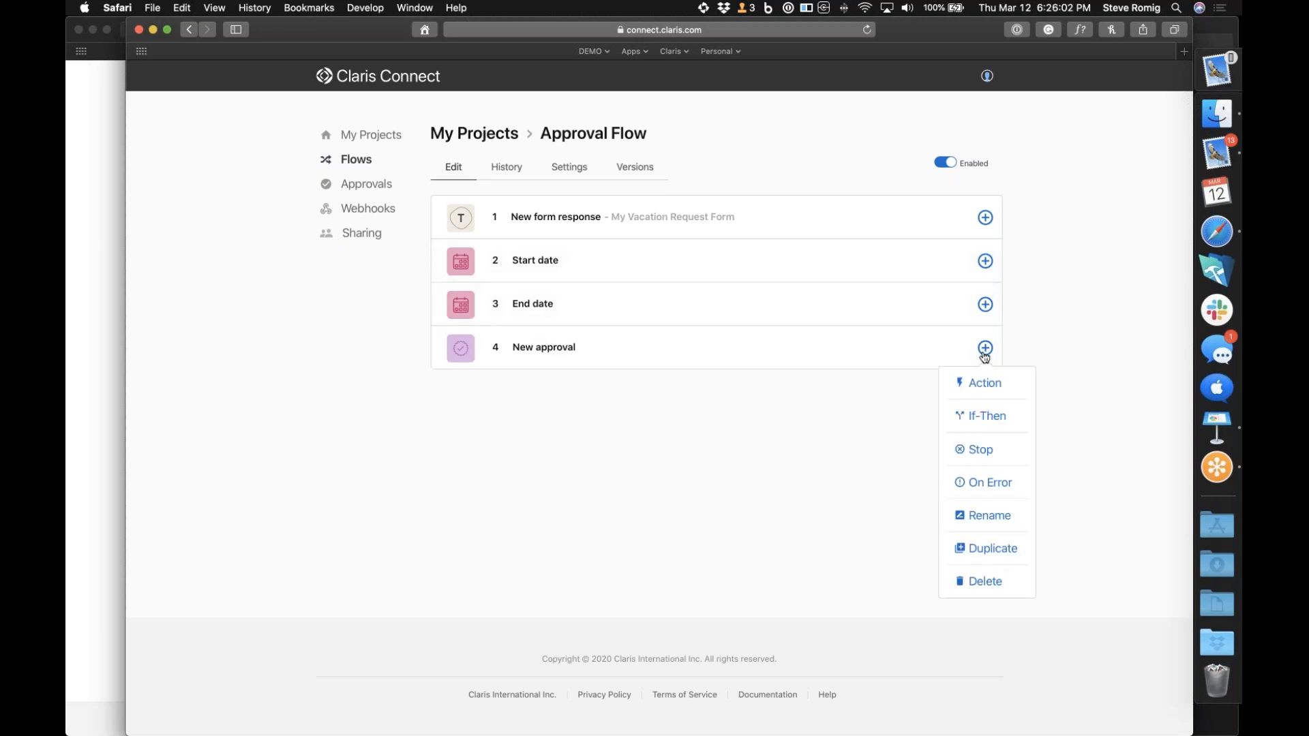
pyautogui.click(988, 422)
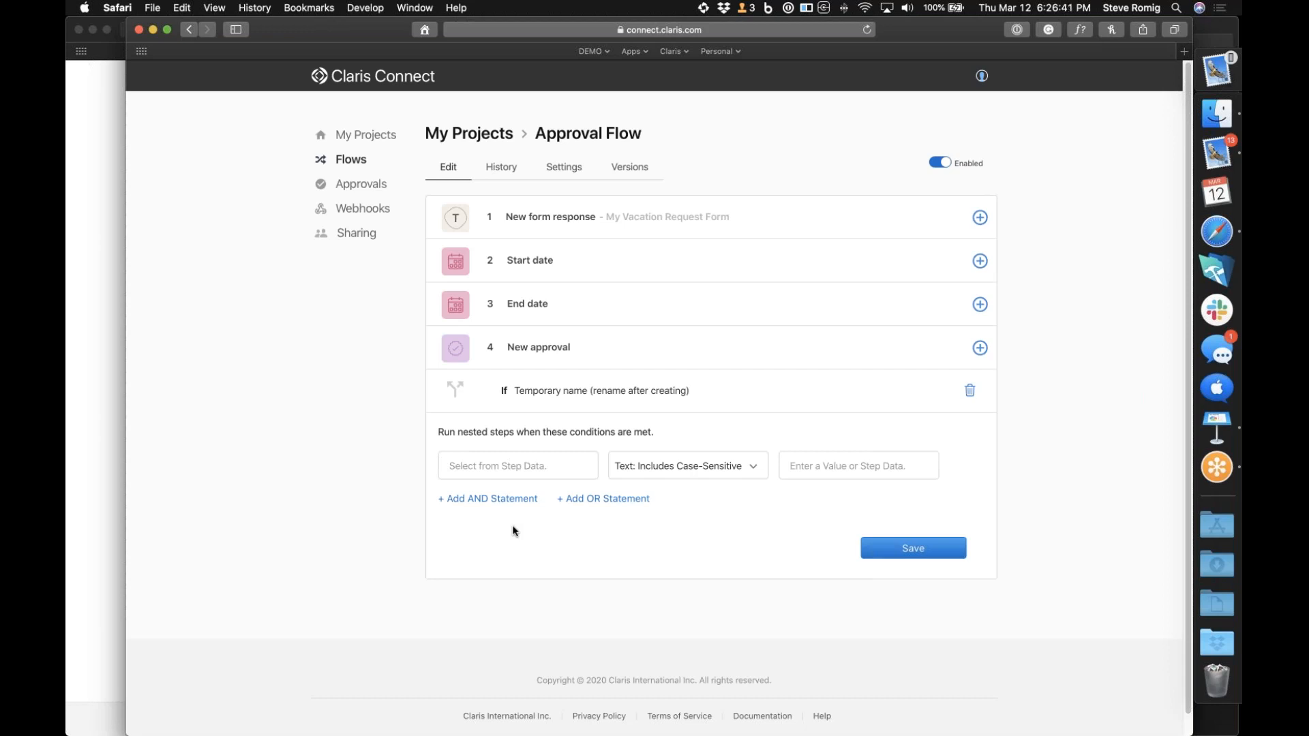
# Base the If condition on the New approval step's status, with the comparison "Text: Includes Case-Insensitive"
pyautogui.click(572, 467)
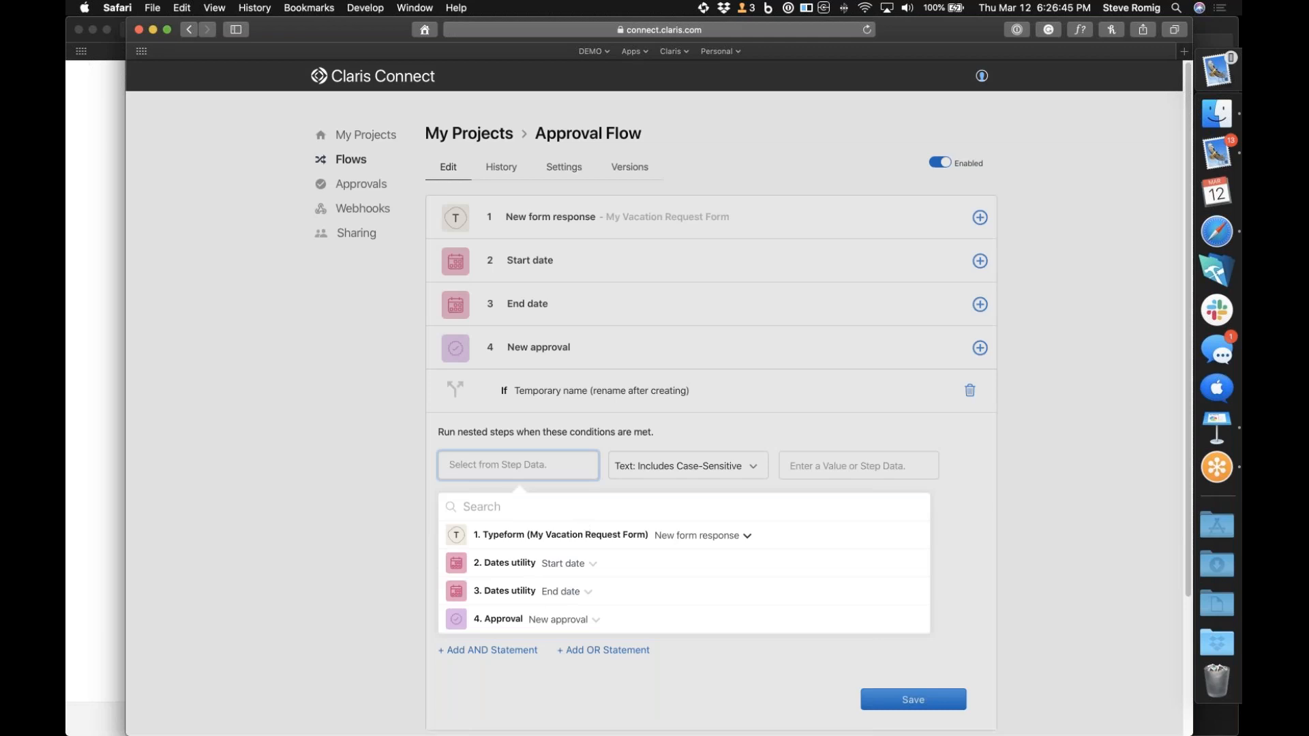
pyautogui.click(597, 621)
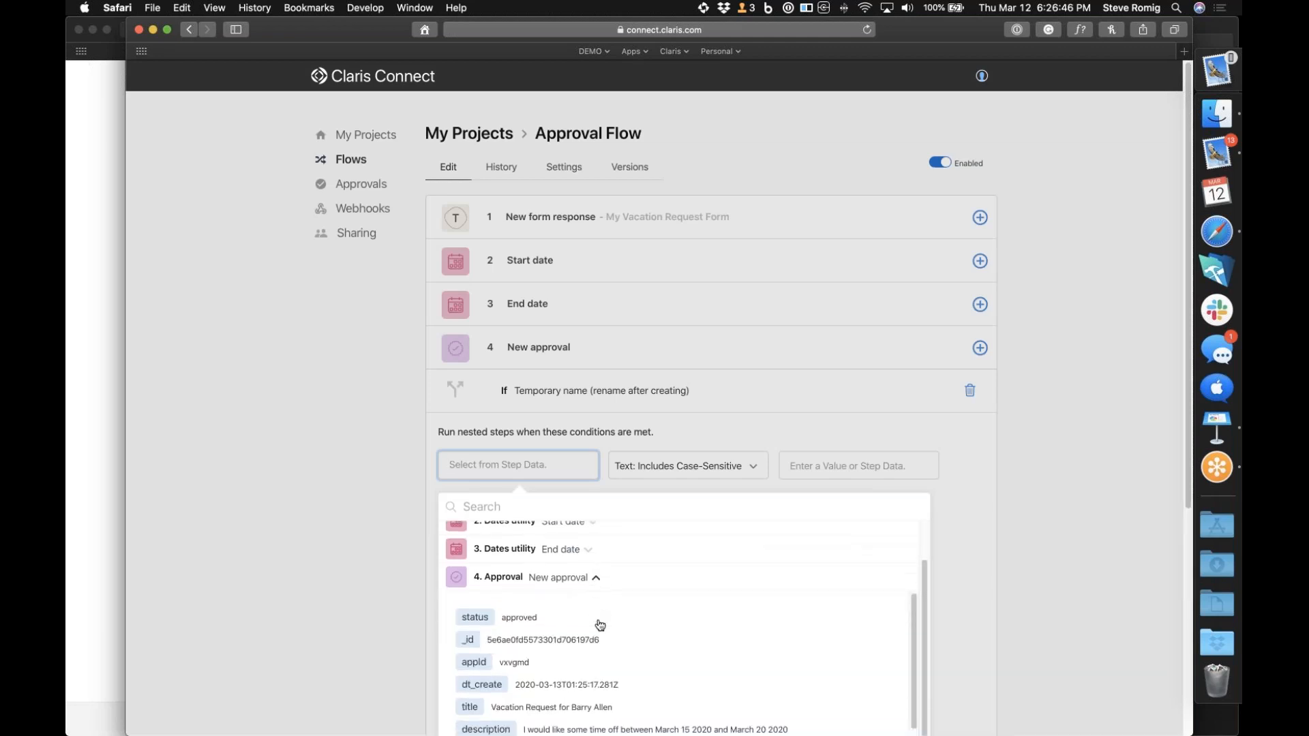
pyautogui.click(476, 618)
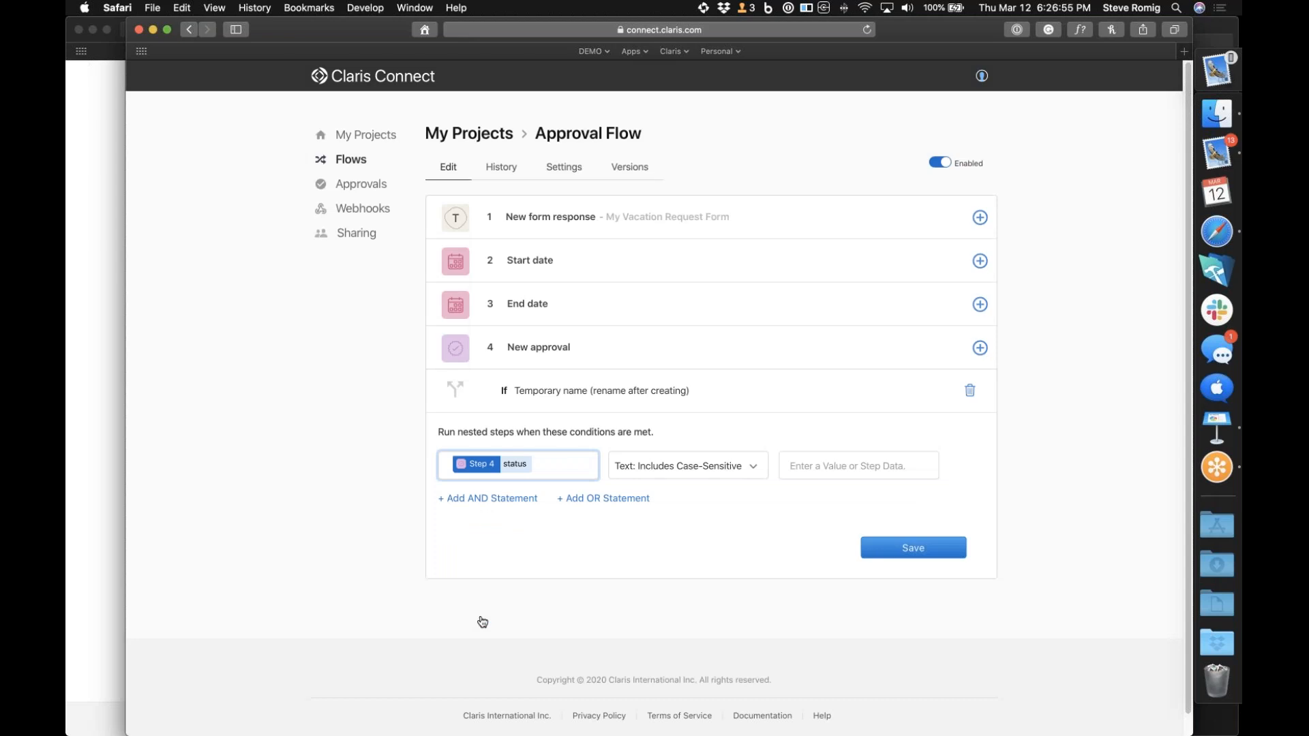
pyautogui.click(755, 469)
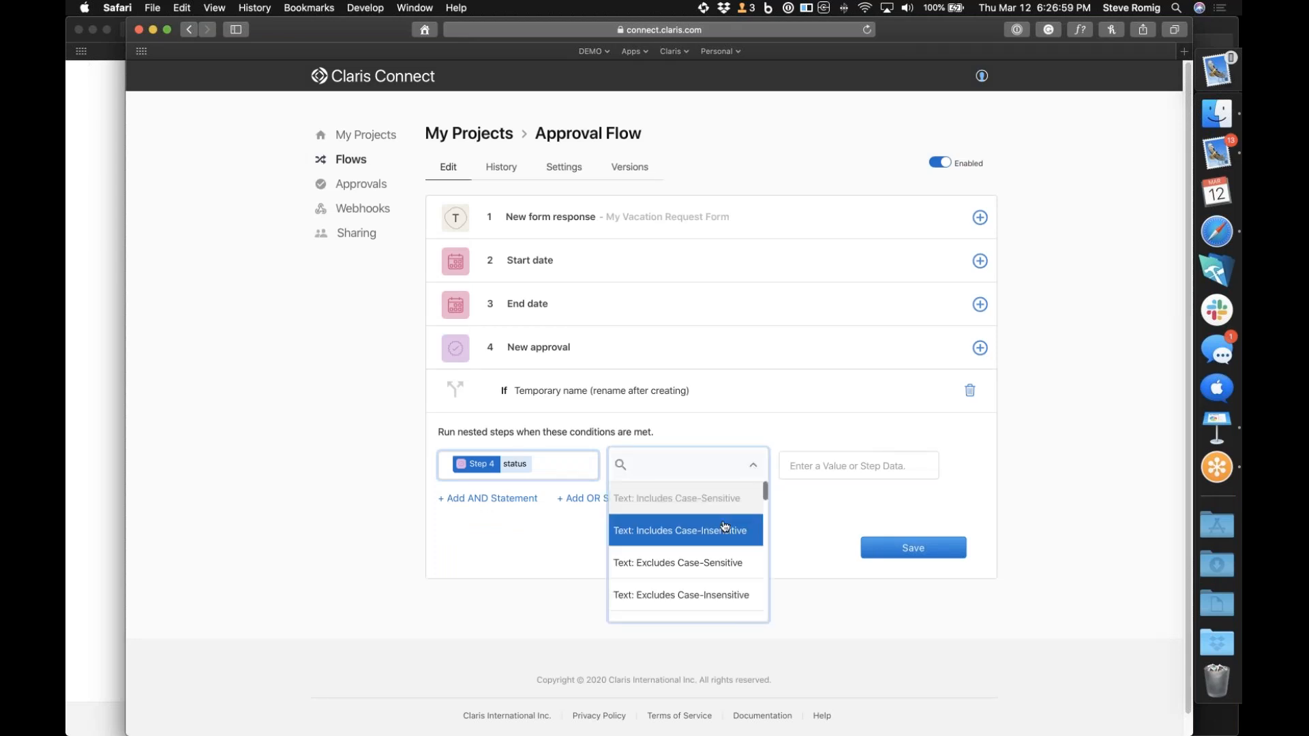
pyautogui.click(659, 529)
# Set the condition's comparison value to "approved" and save the If step
pyautogui.click(831, 463)
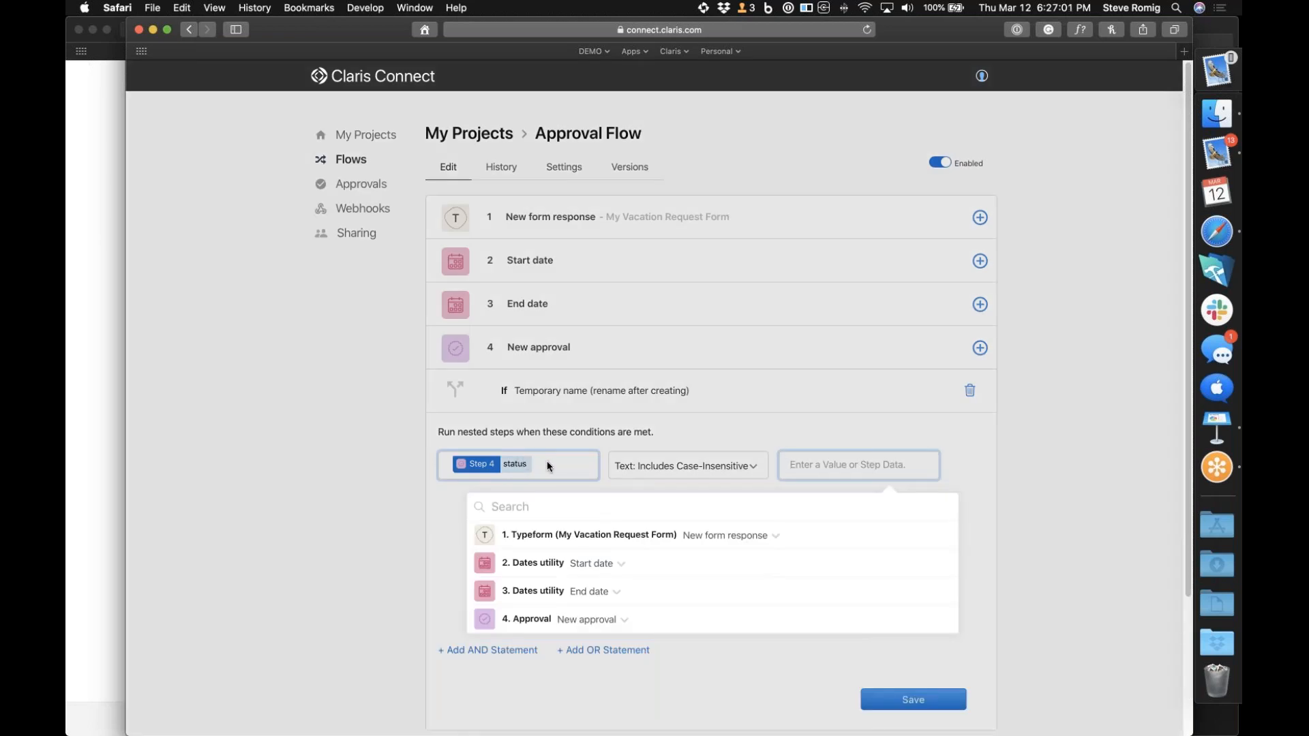
pyautogui.click(547, 461)
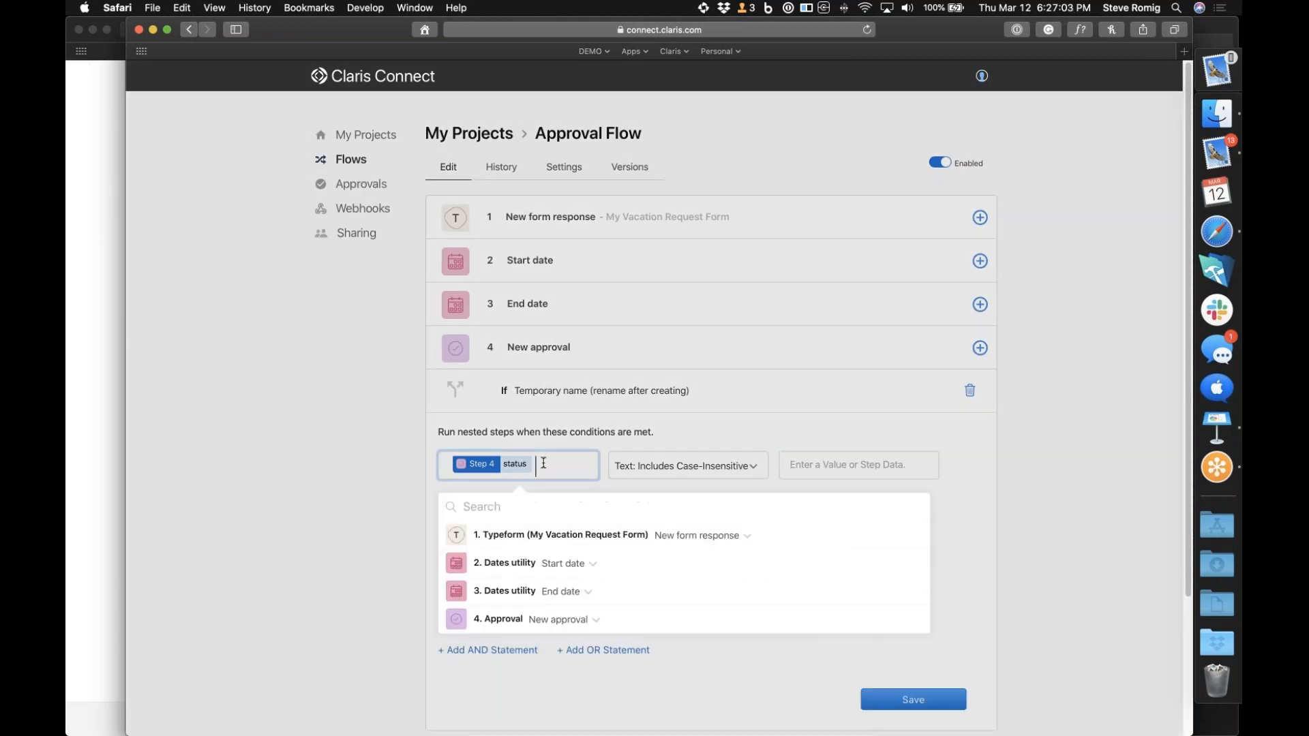
pyautogui.click(857, 461)
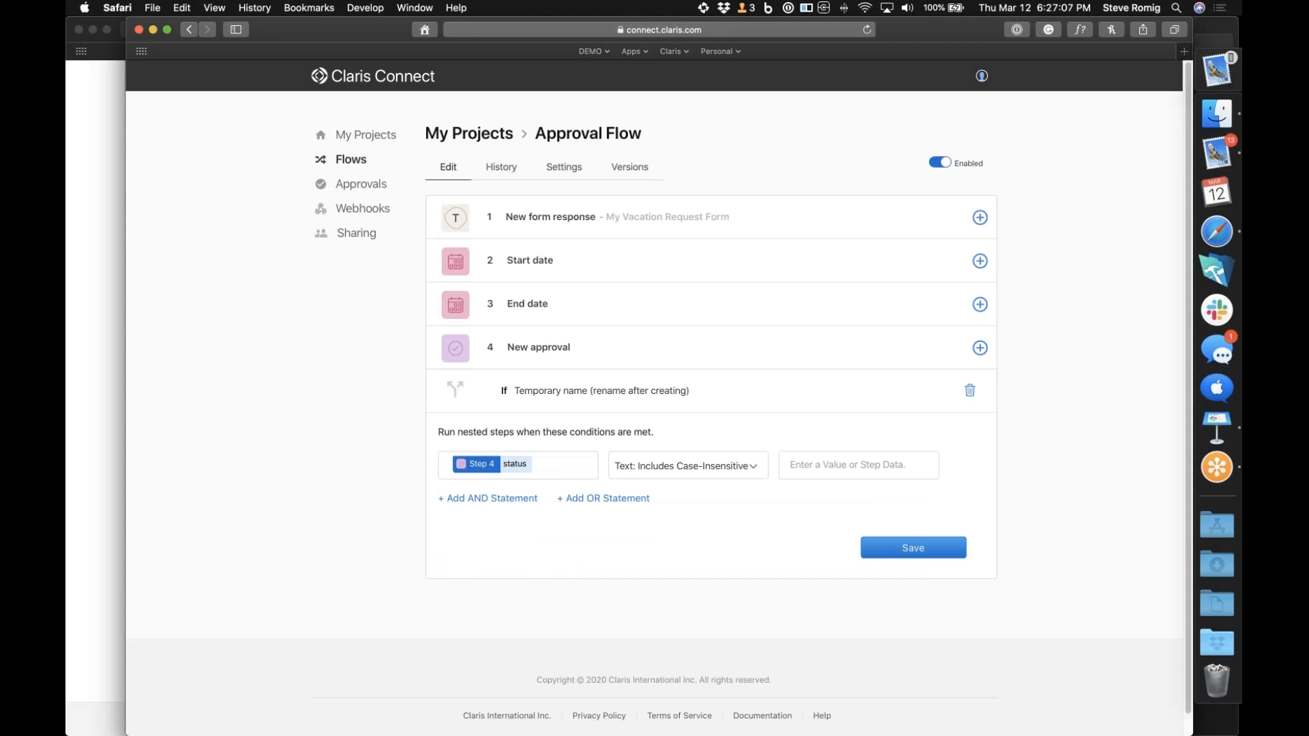
pyautogui.click(857, 468)
pyautogui.write('approved')
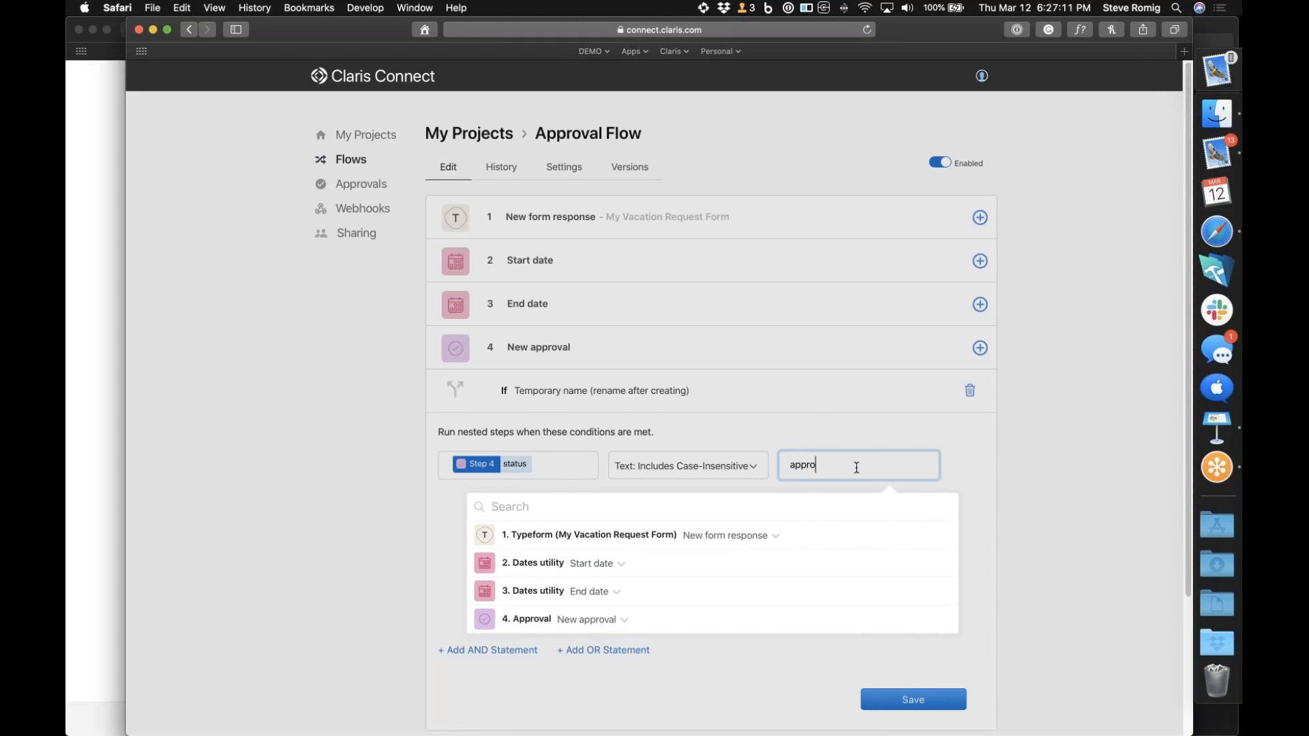
pyautogui.click(984, 503)
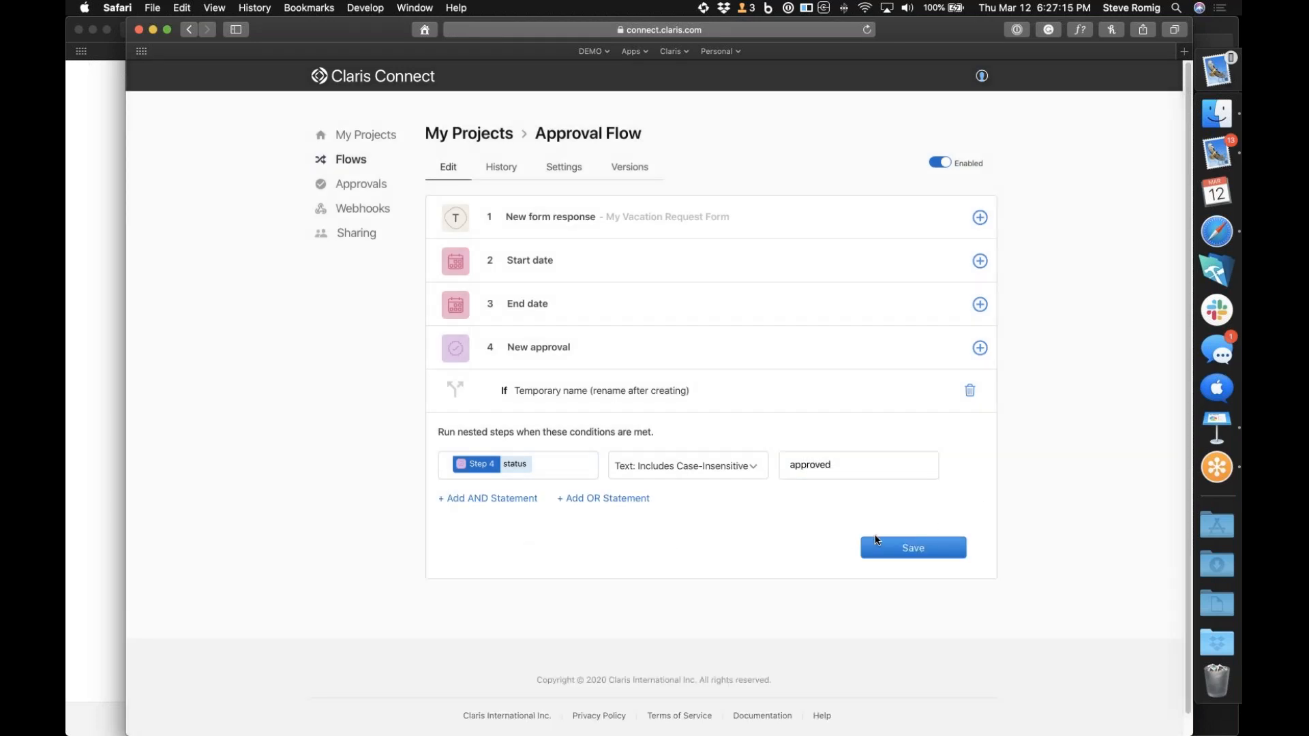
pyautogui.click(909, 549)
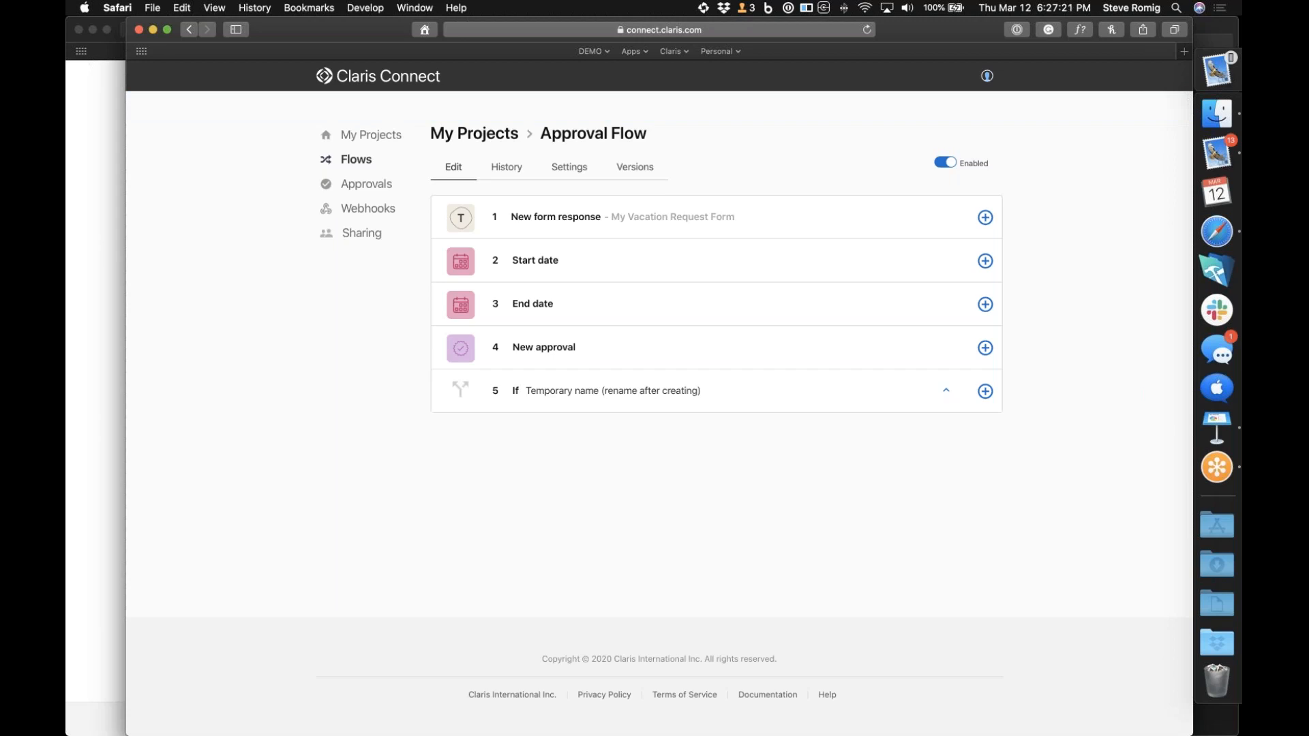
# Add an action to the If step that executes when the condition is true
pyautogui.click(985, 392)
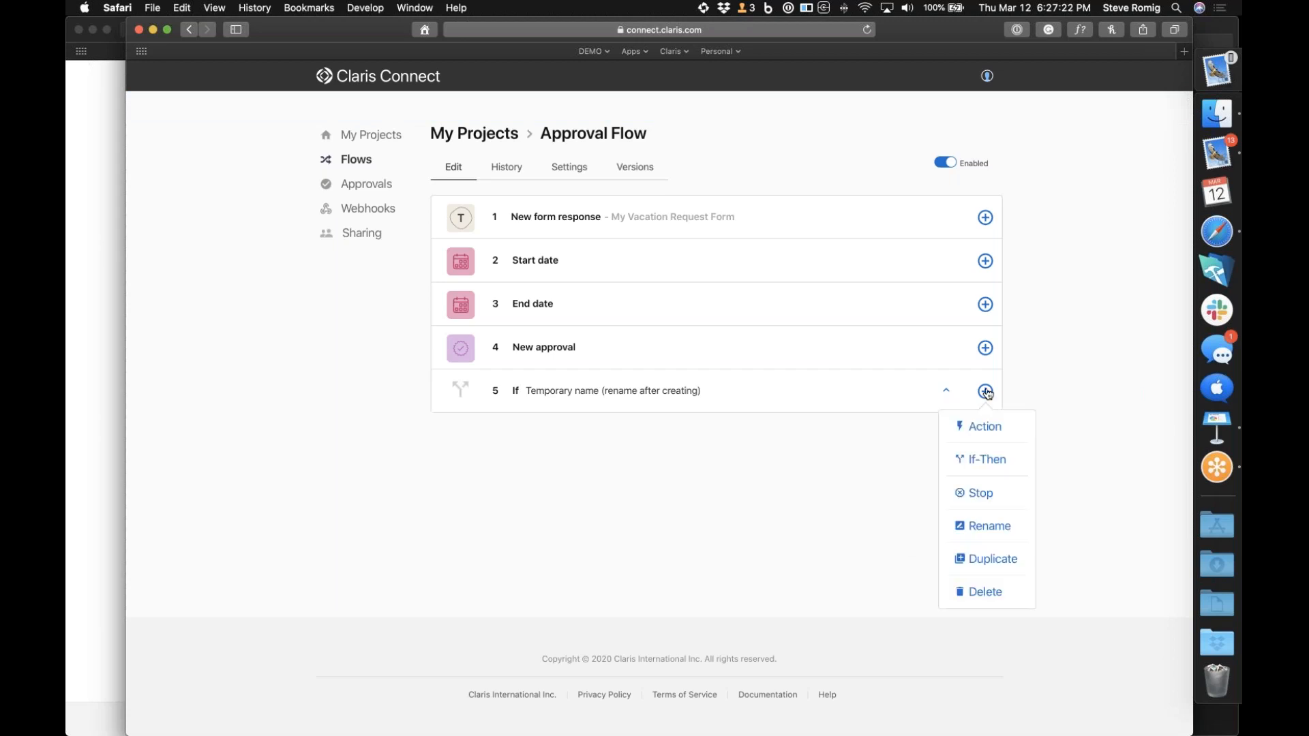
pyautogui.click(985, 427)
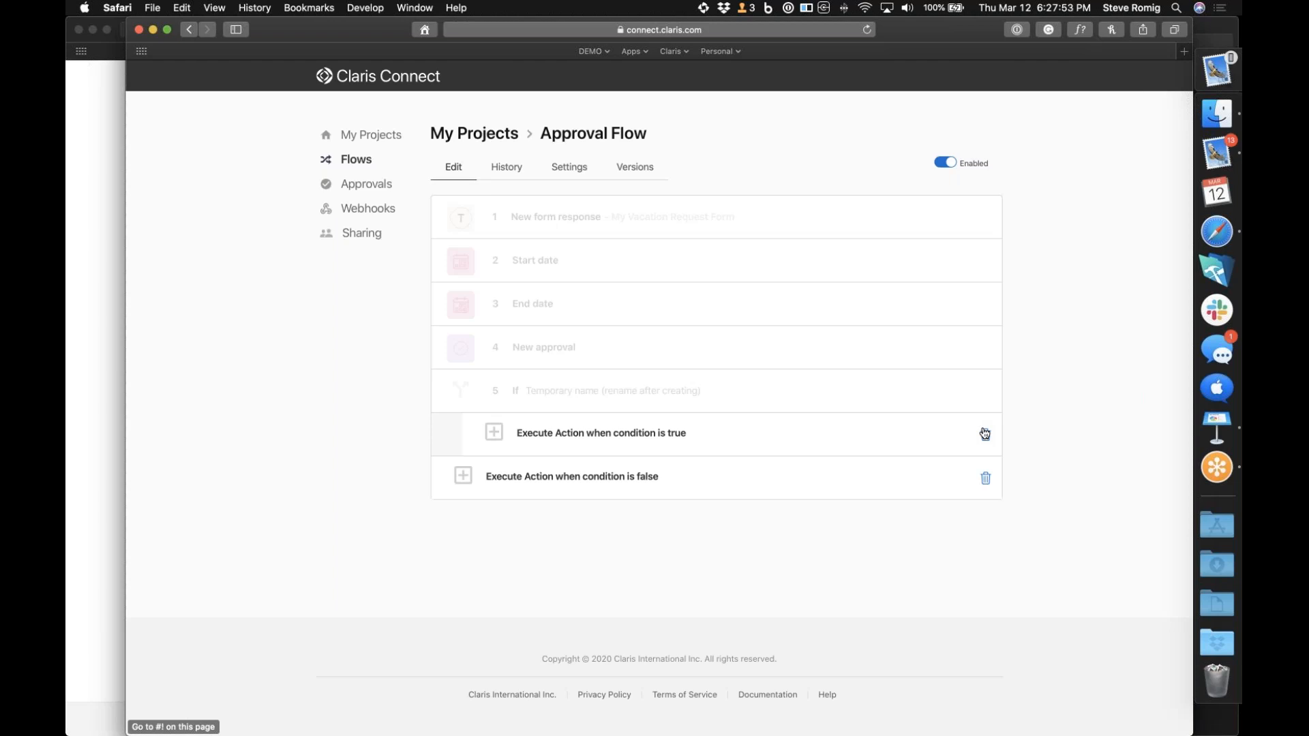
pyautogui.click(901, 450)
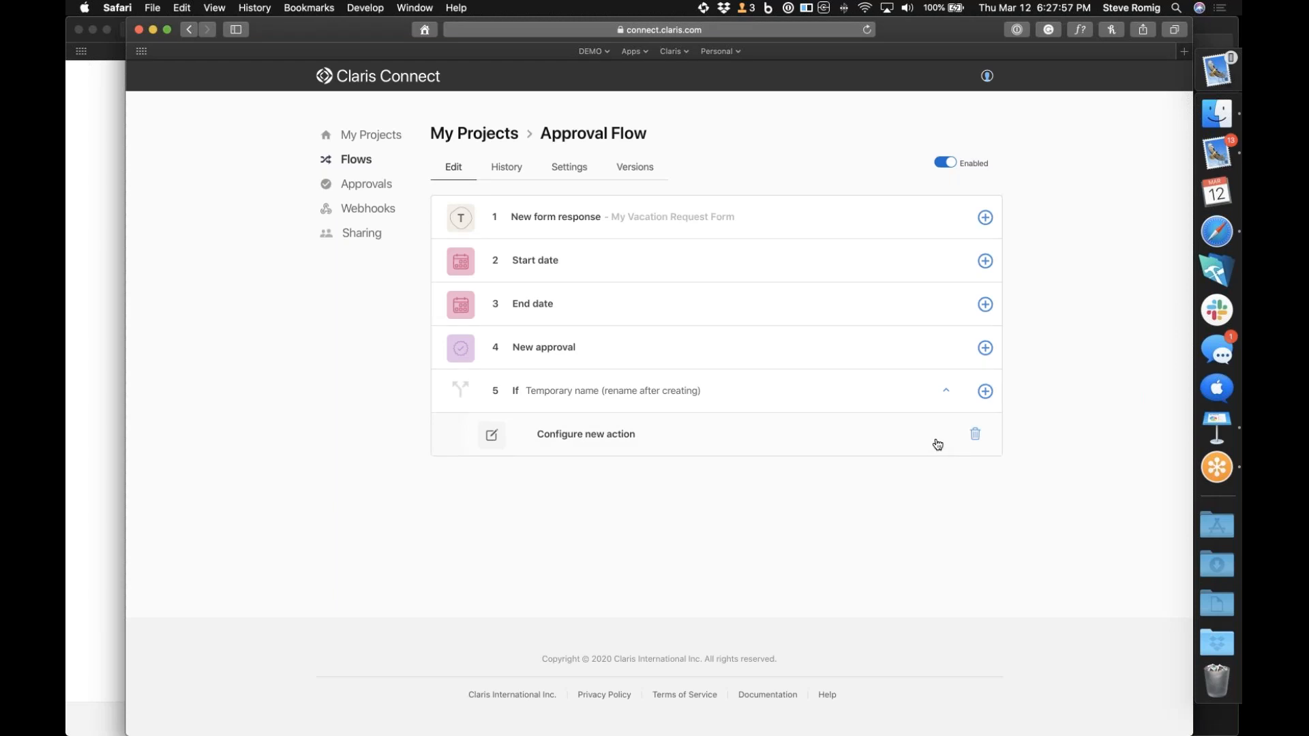
# Configure the new action under the If step as Office 365's "Create event (advanced)"
pyautogui.click(605, 436)
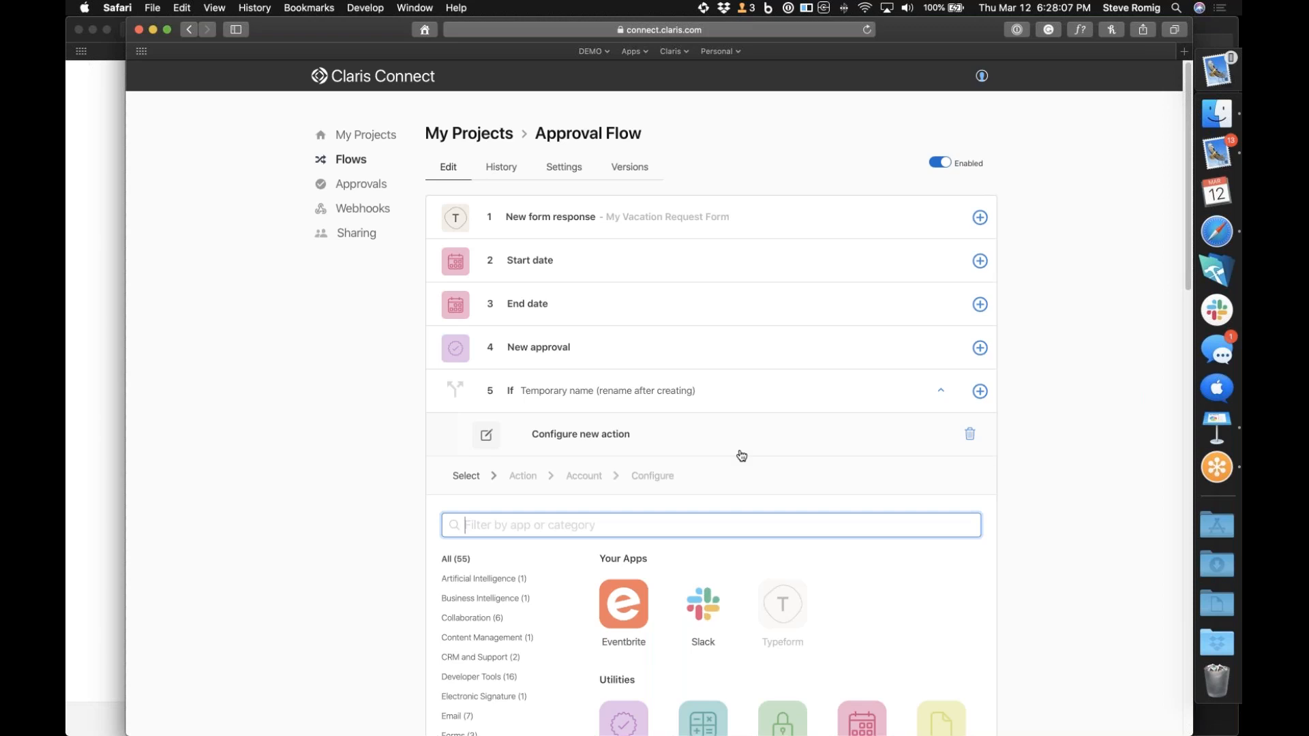
pyautogui.scroll(-15, 742, 456)
pyautogui.scroll(-1, 742, 456)
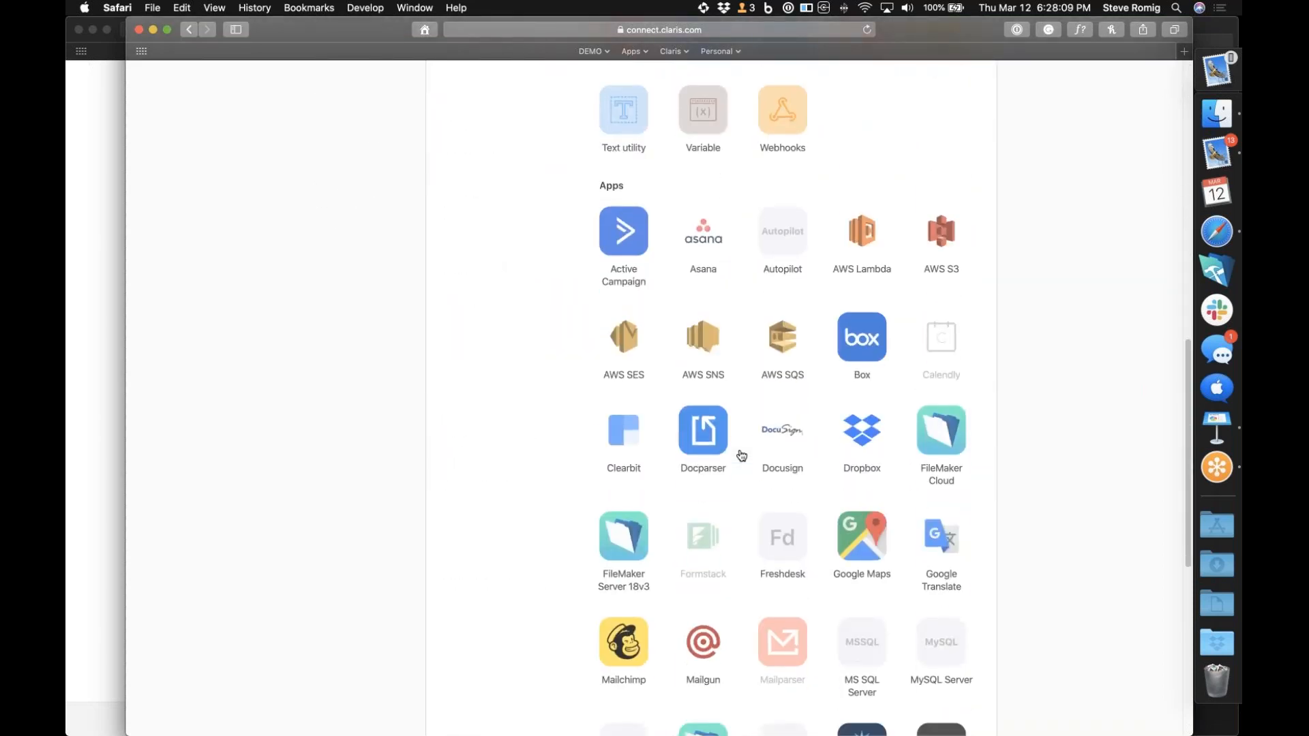
pyautogui.scroll(-5, 742, 456)
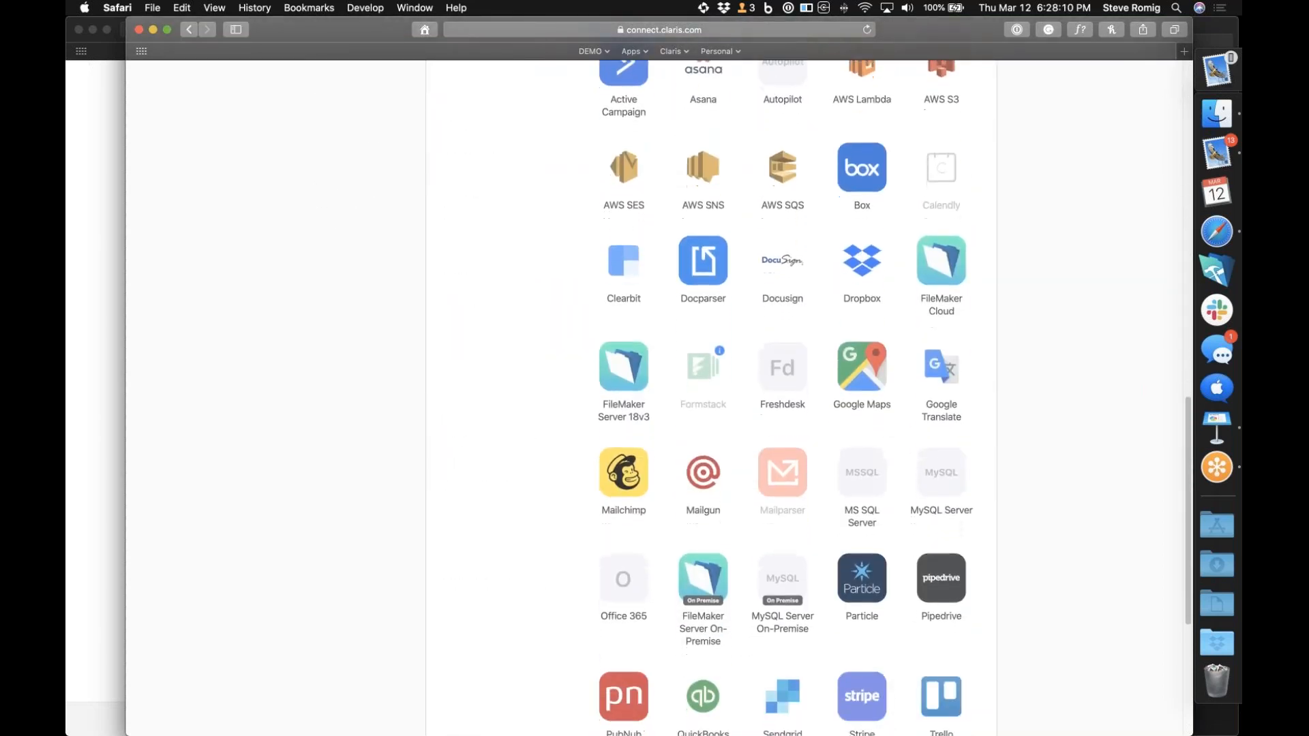
pyautogui.click(625, 567)
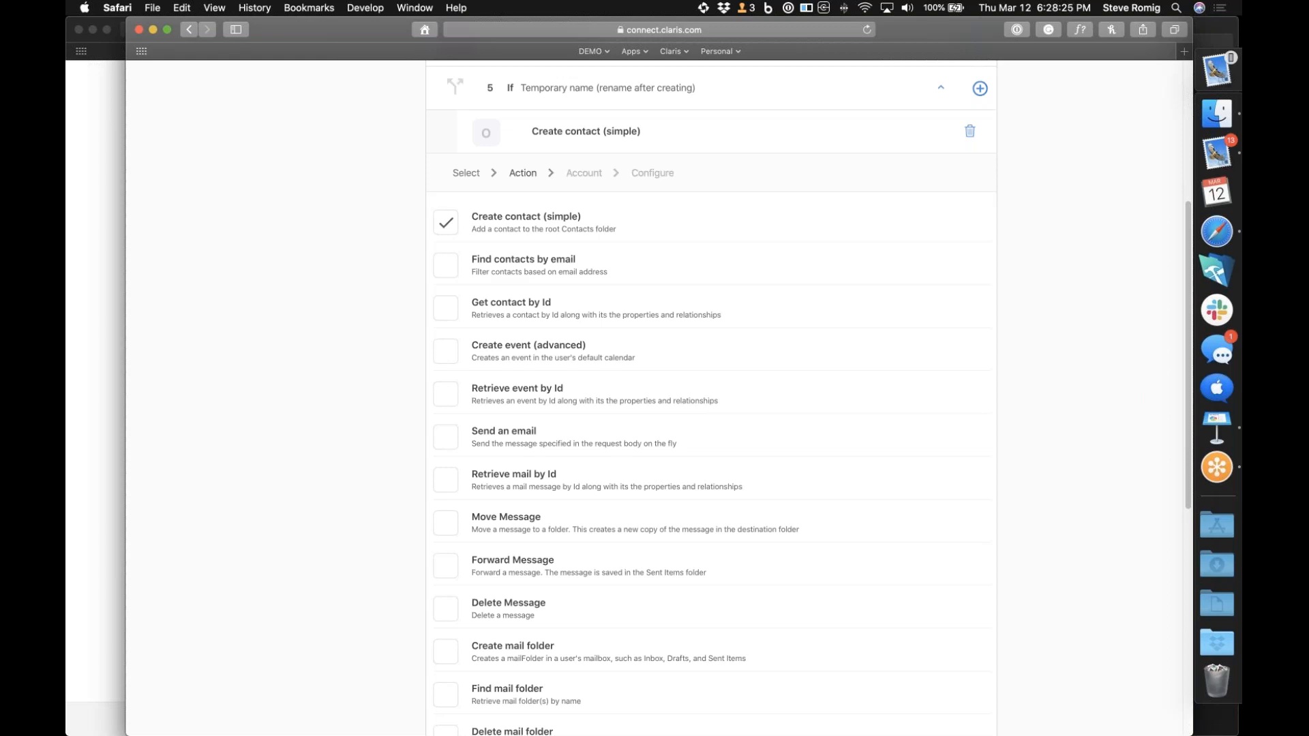
pyautogui.click(445, 357)
pyautogui.scroll(-10, 990, 373)
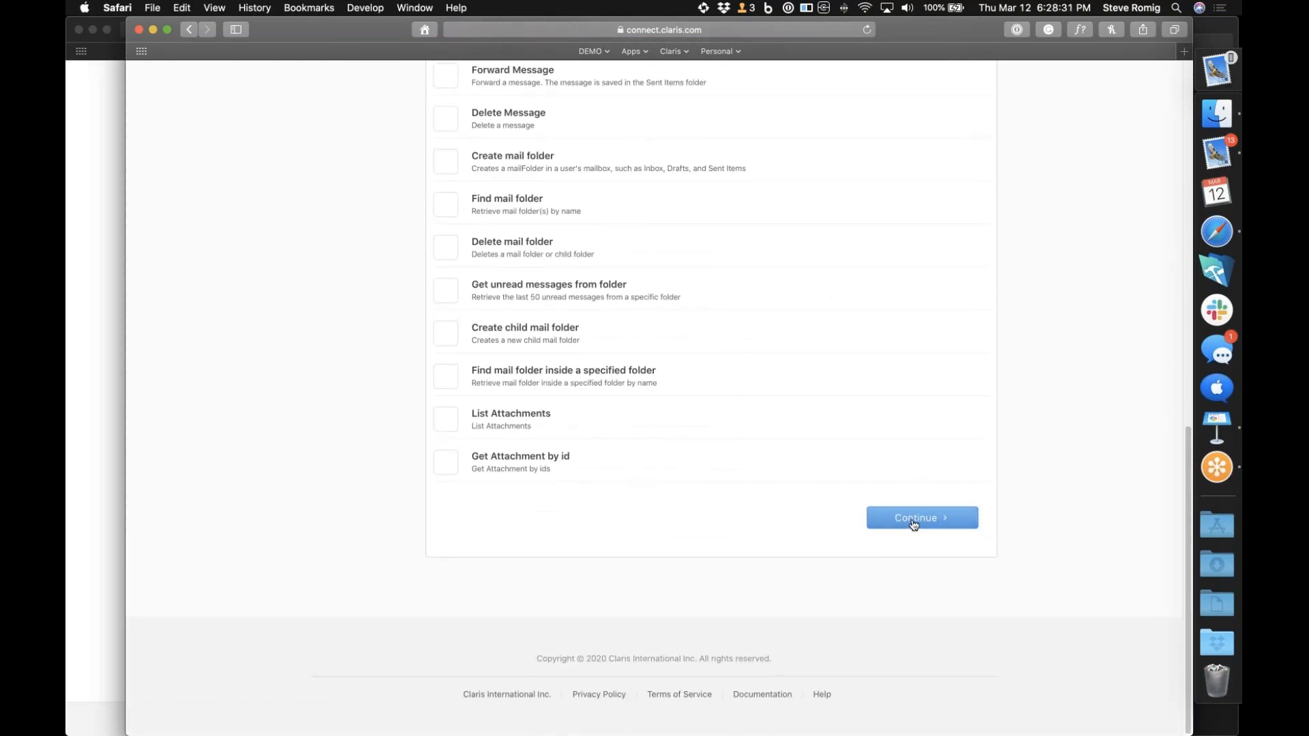
pyautogui.click(914, 520)
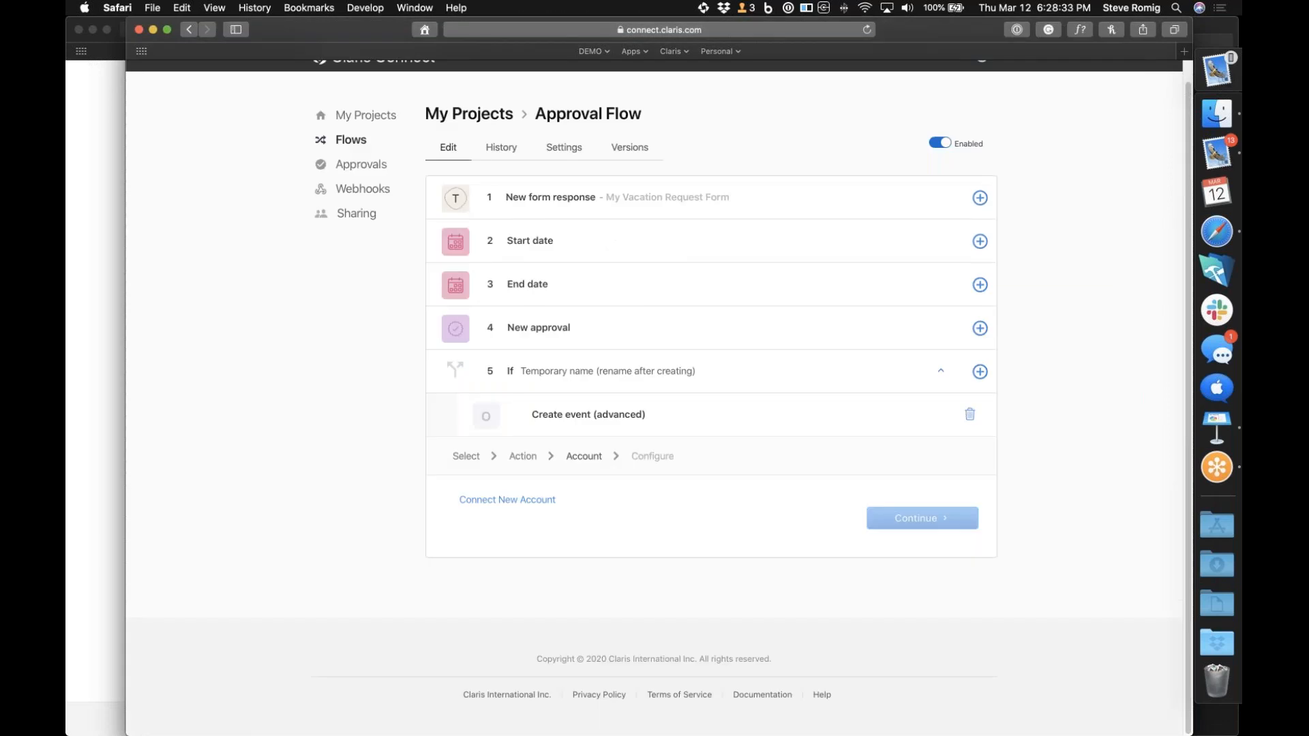
# Start connecting a new Office 365 account for the action and submit the account e-mail at the Microsoft sign-in
pyautogui.click(716, 416)
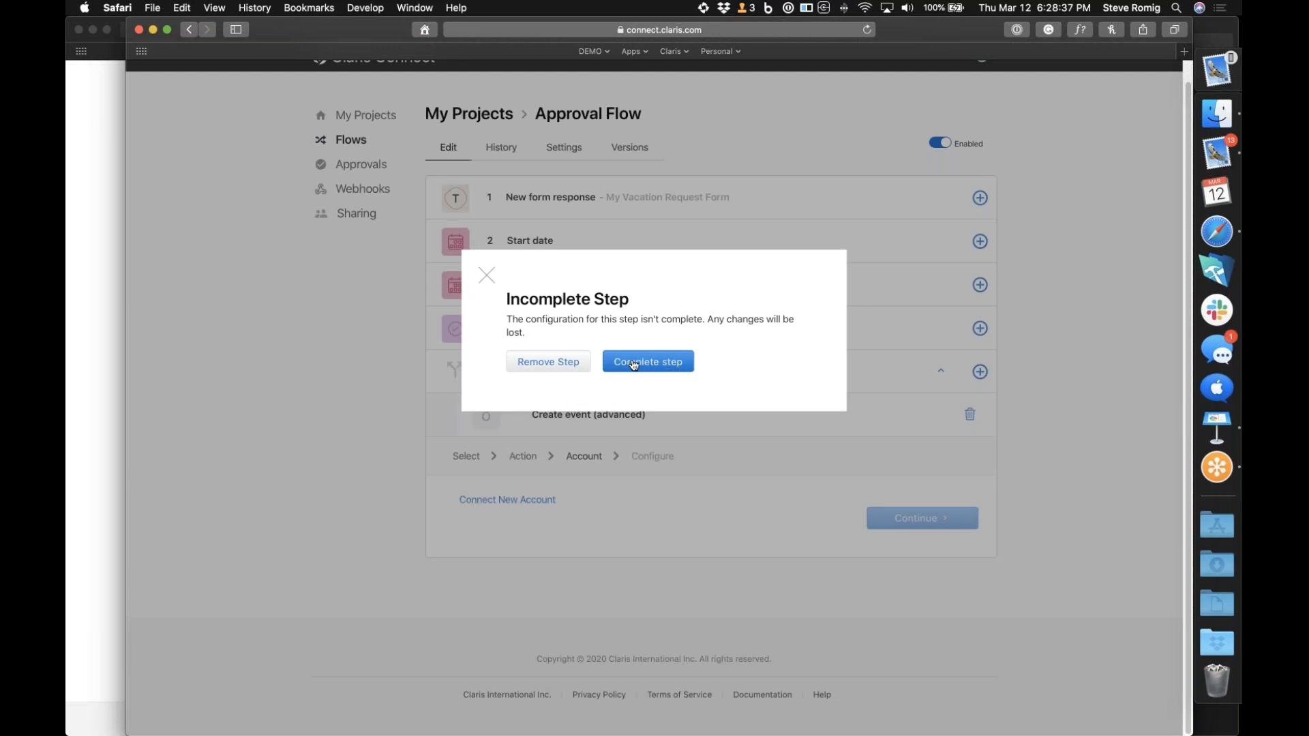
pyautogui.click(635, 365)
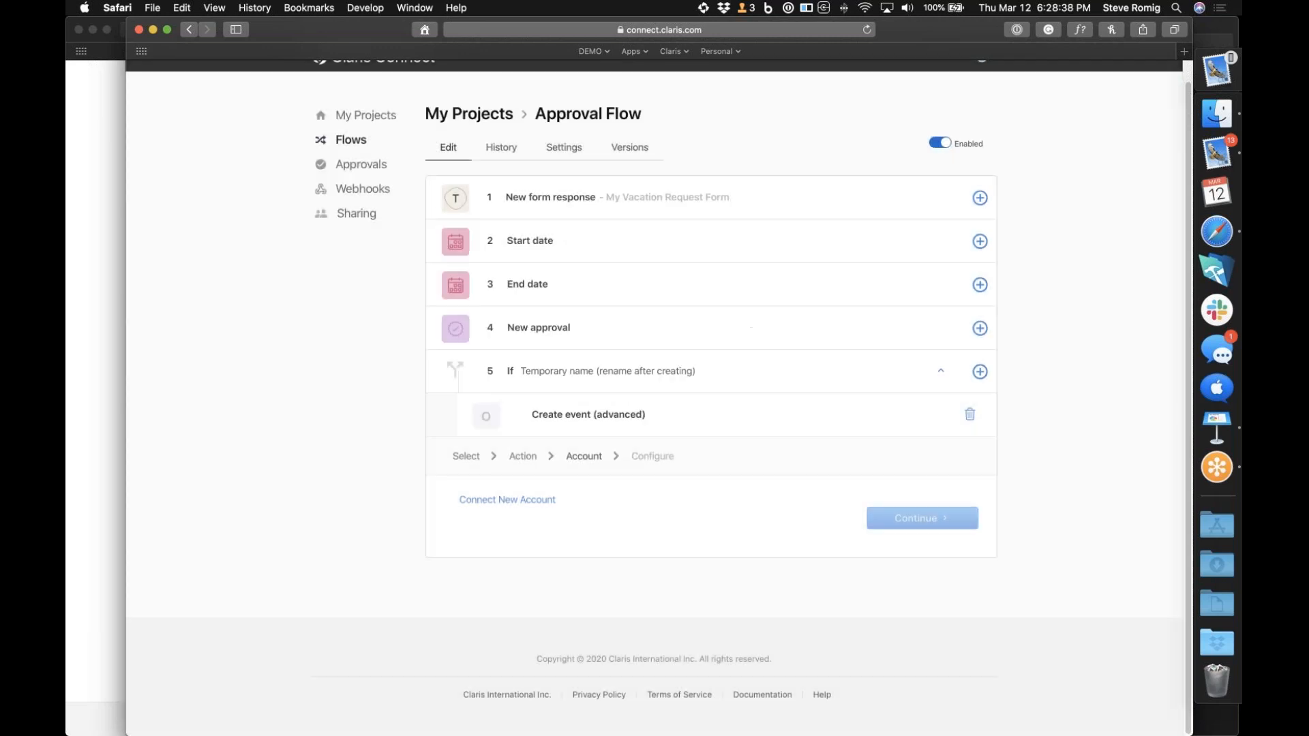
pyautogui.click(499, 504)
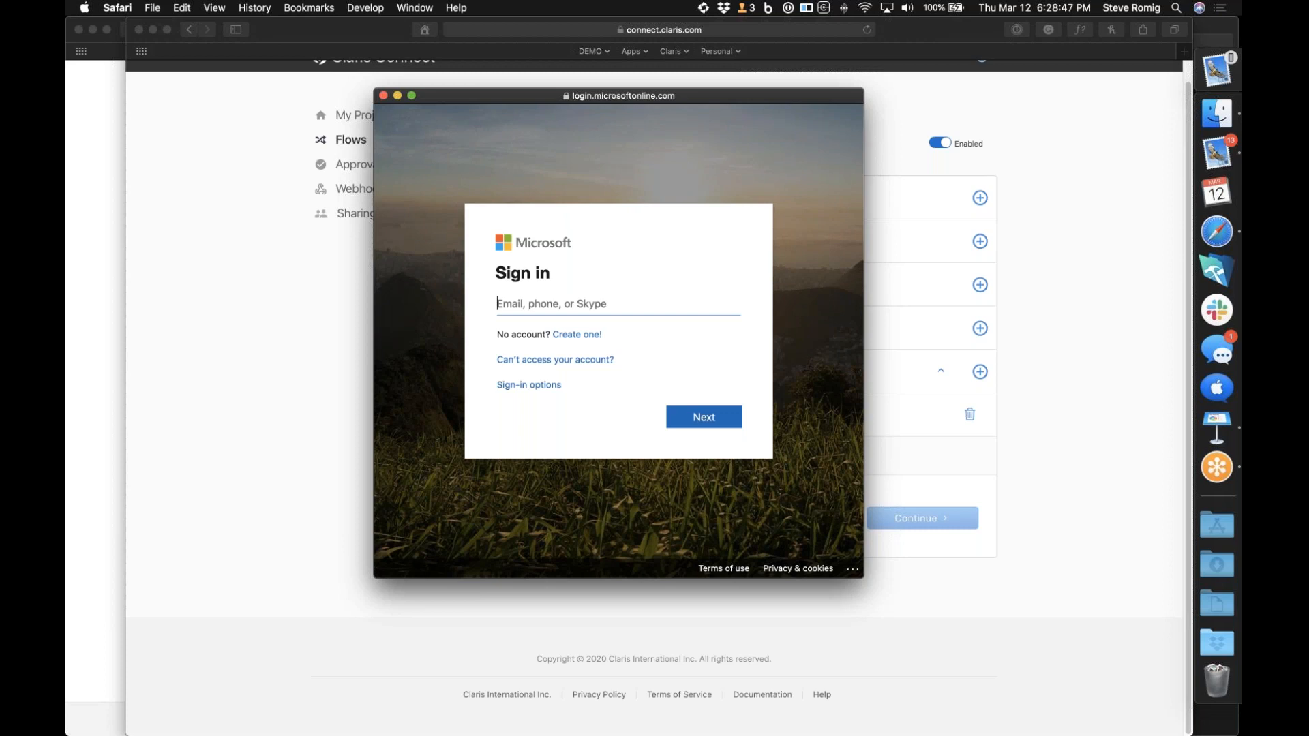
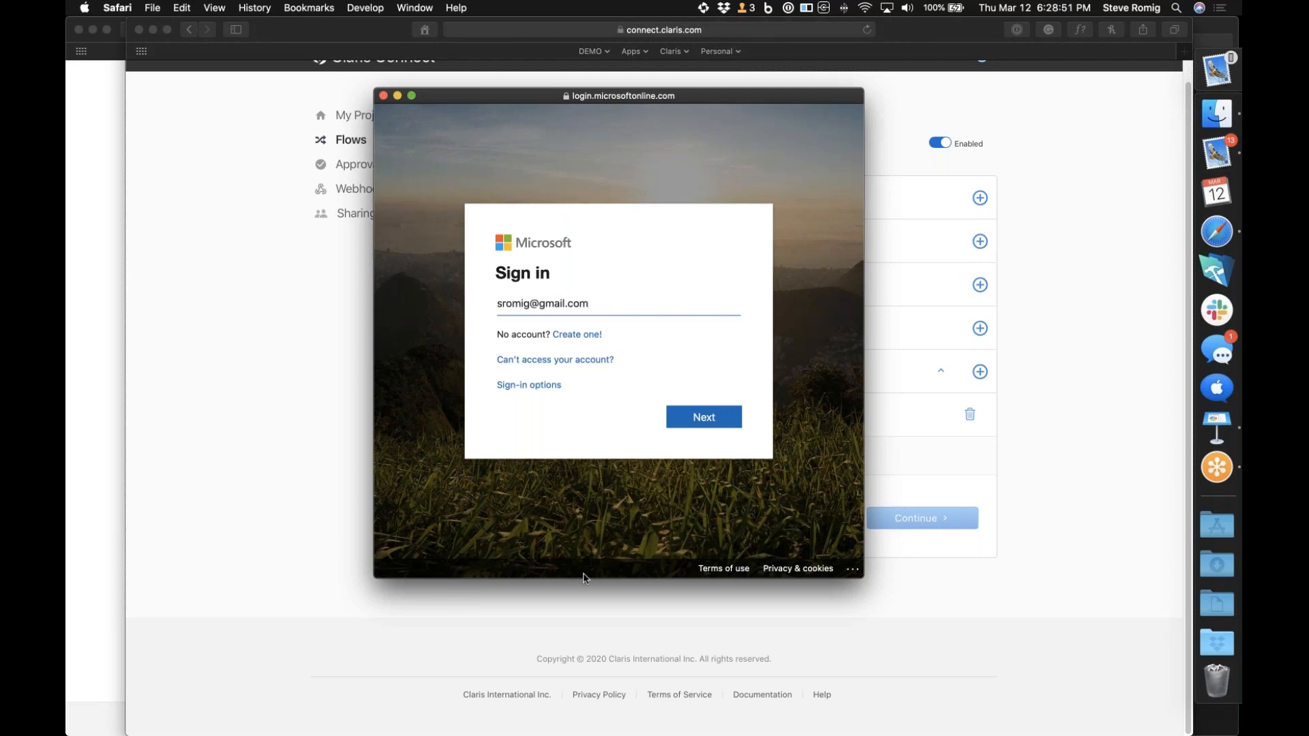
pyautogui.click(725, 416)
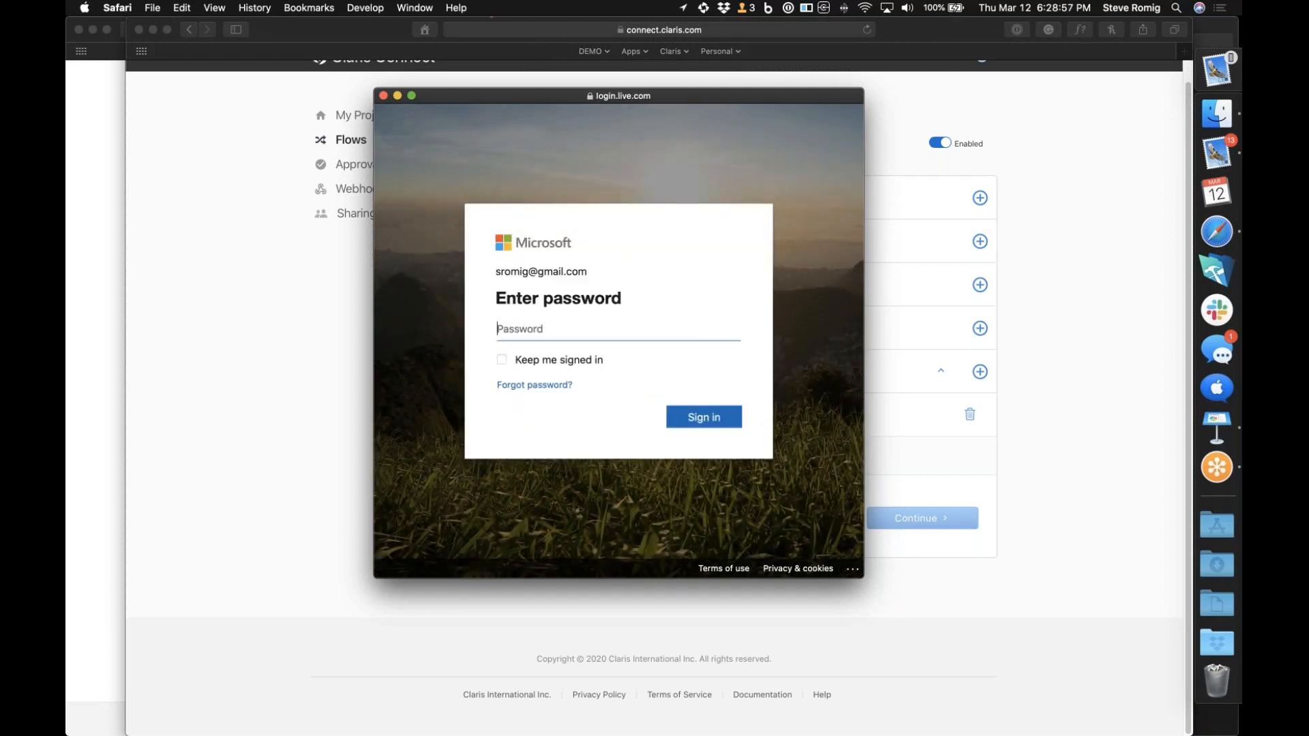
# Enter the saved Microsoft account password, sign in, and continue with the connected Office365 account
pyautogui.press('super+backslash')
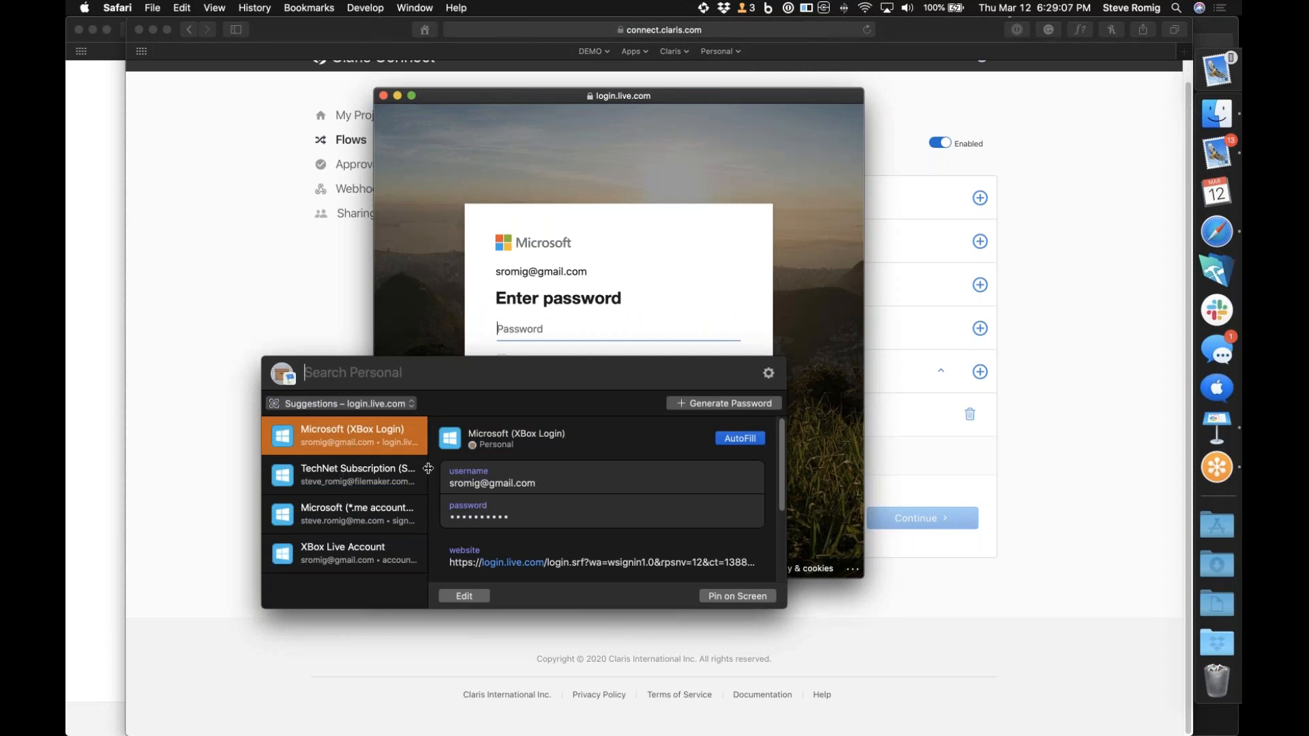
pyautogui.click(725, 512)
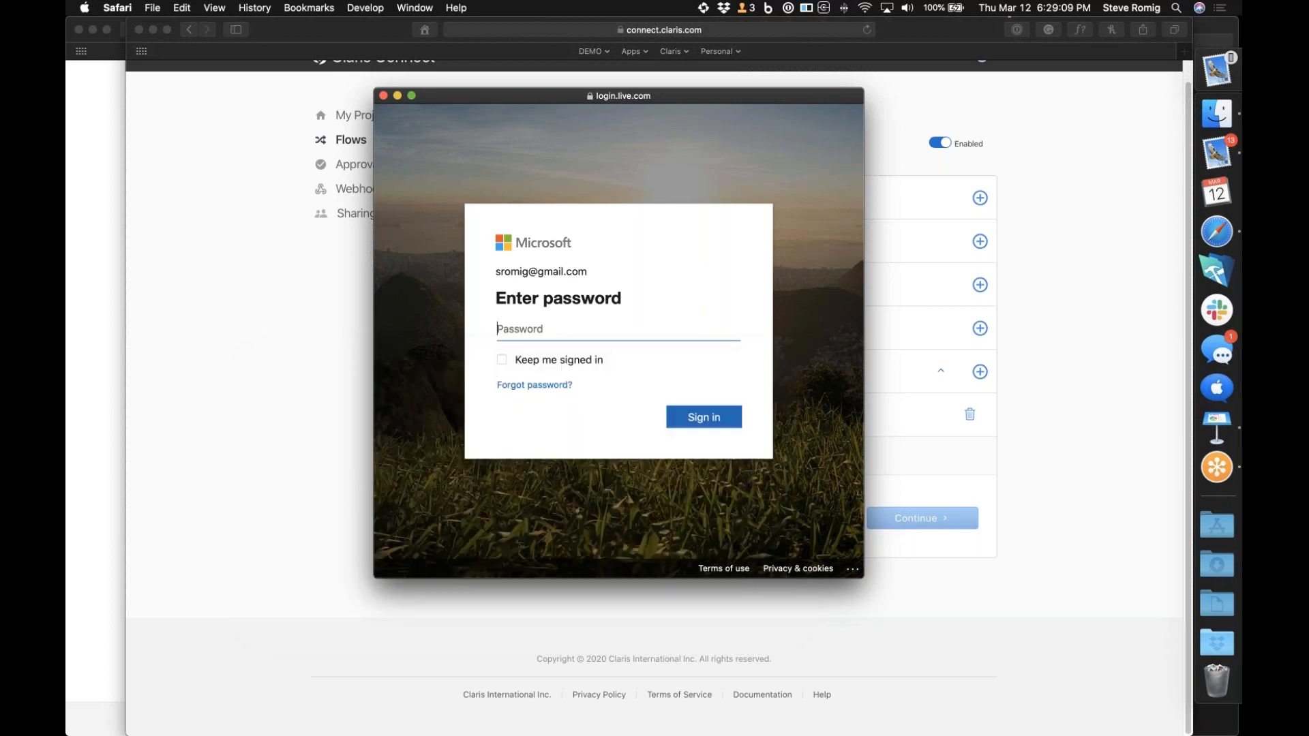
pyautogui.press('super+v')
pyautogui.press('Return')
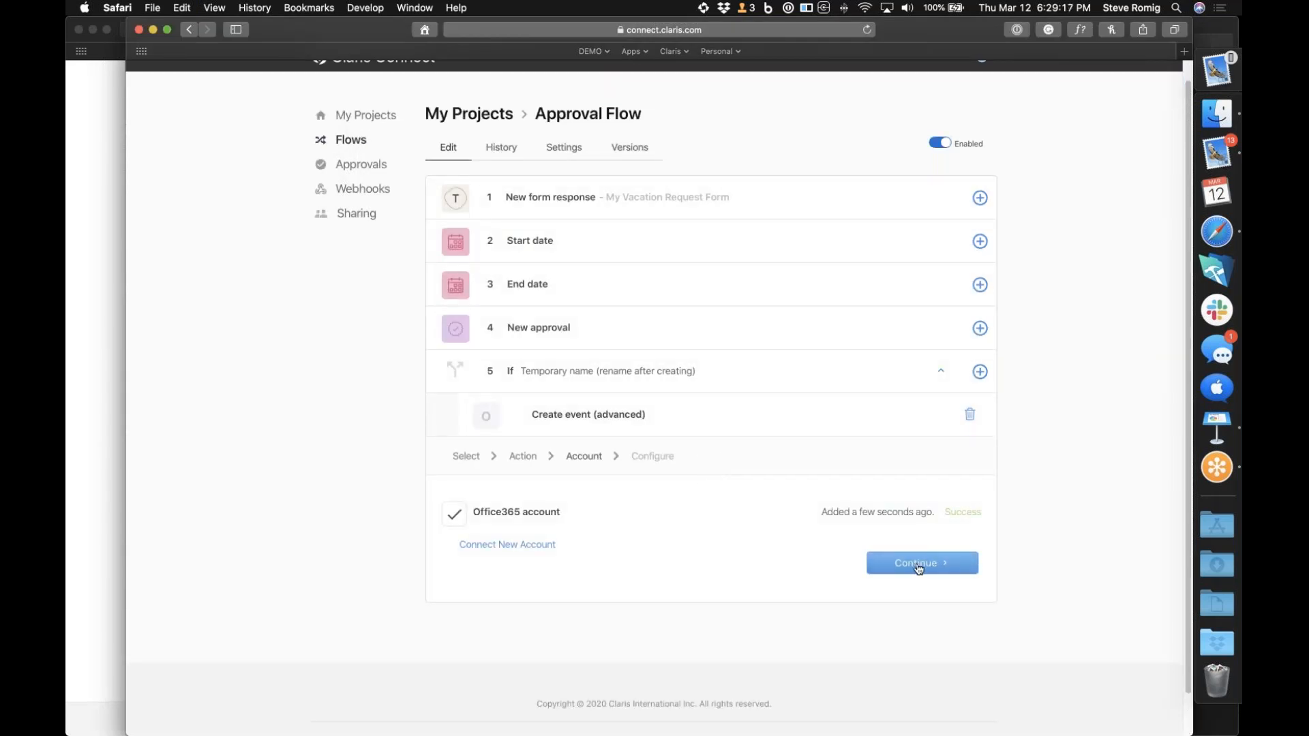
pyautogui.click(919, 566)
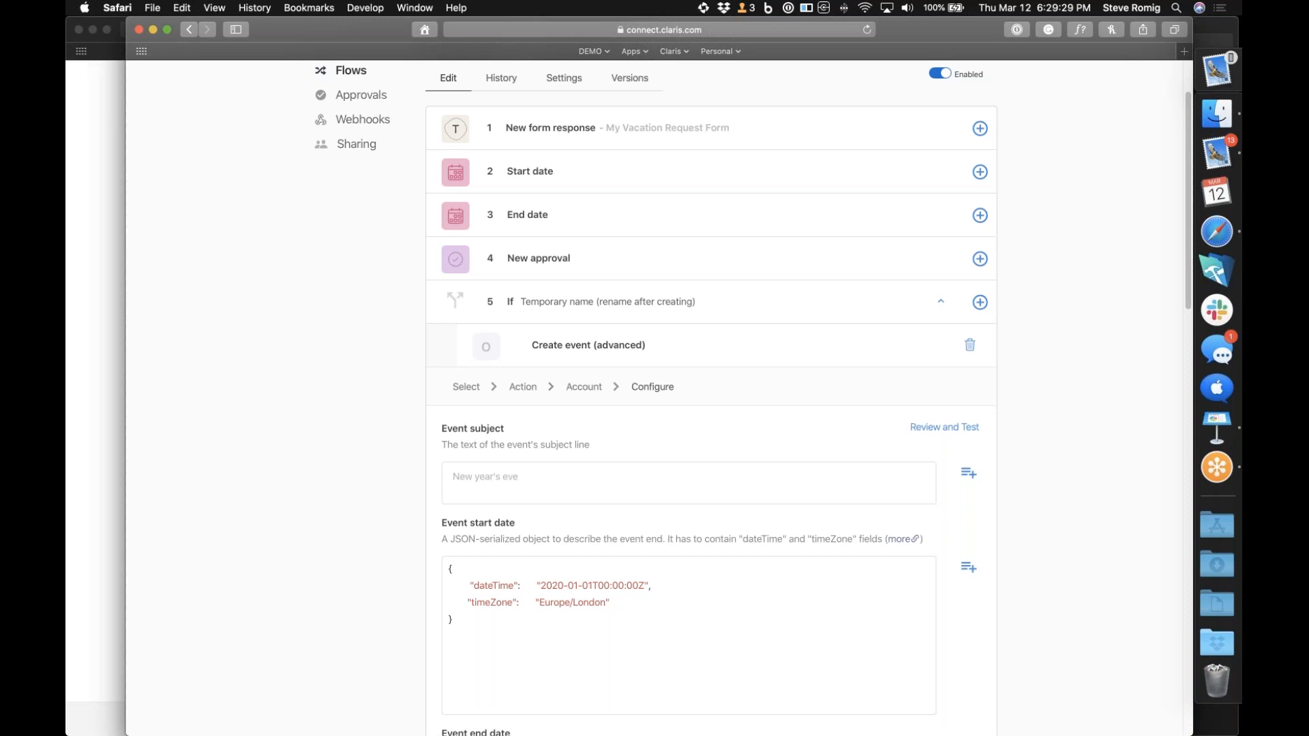
# Set the event subject to "Vacation request for" followed by the Typeform name answer, body.form_response.answers.[0].text
pyautogui.scroll(-15, 681, 409)
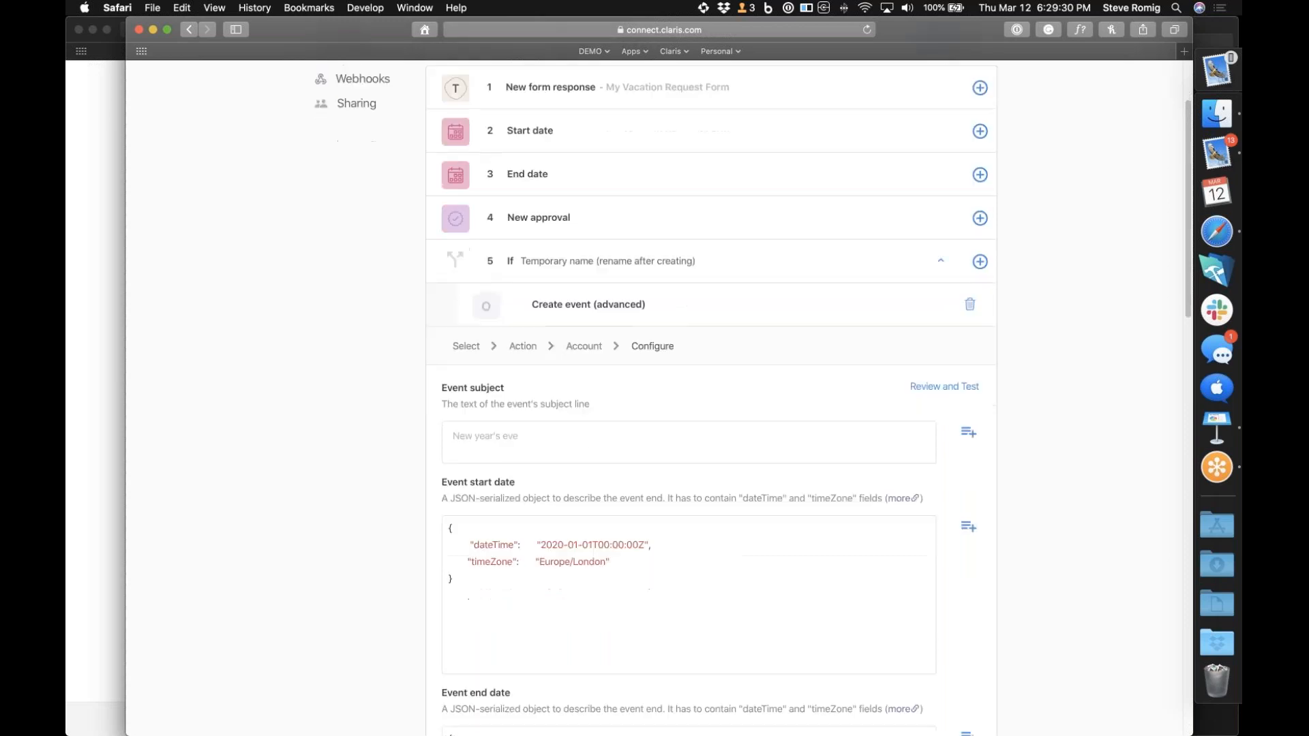
pyautogui.scroll(18, 584, 561)
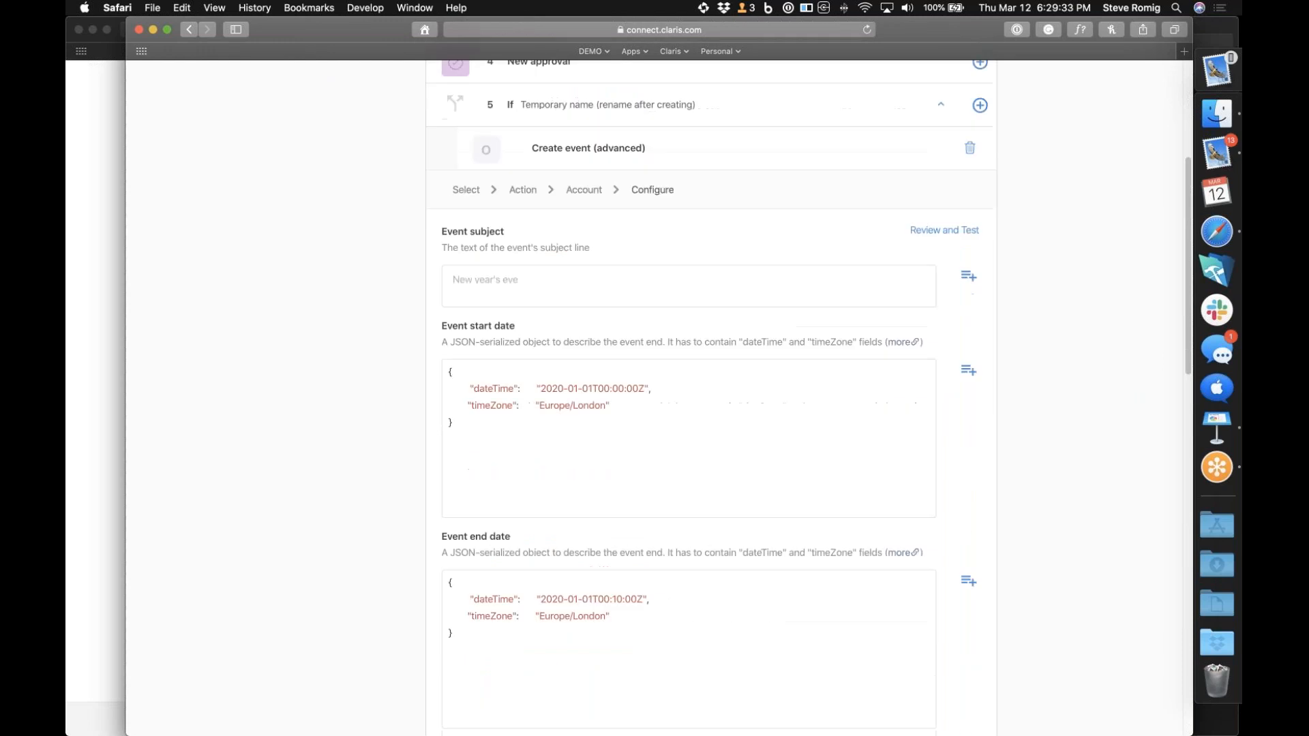
pyautogui.click(548, 400)
pyautogui.write('Vacat')
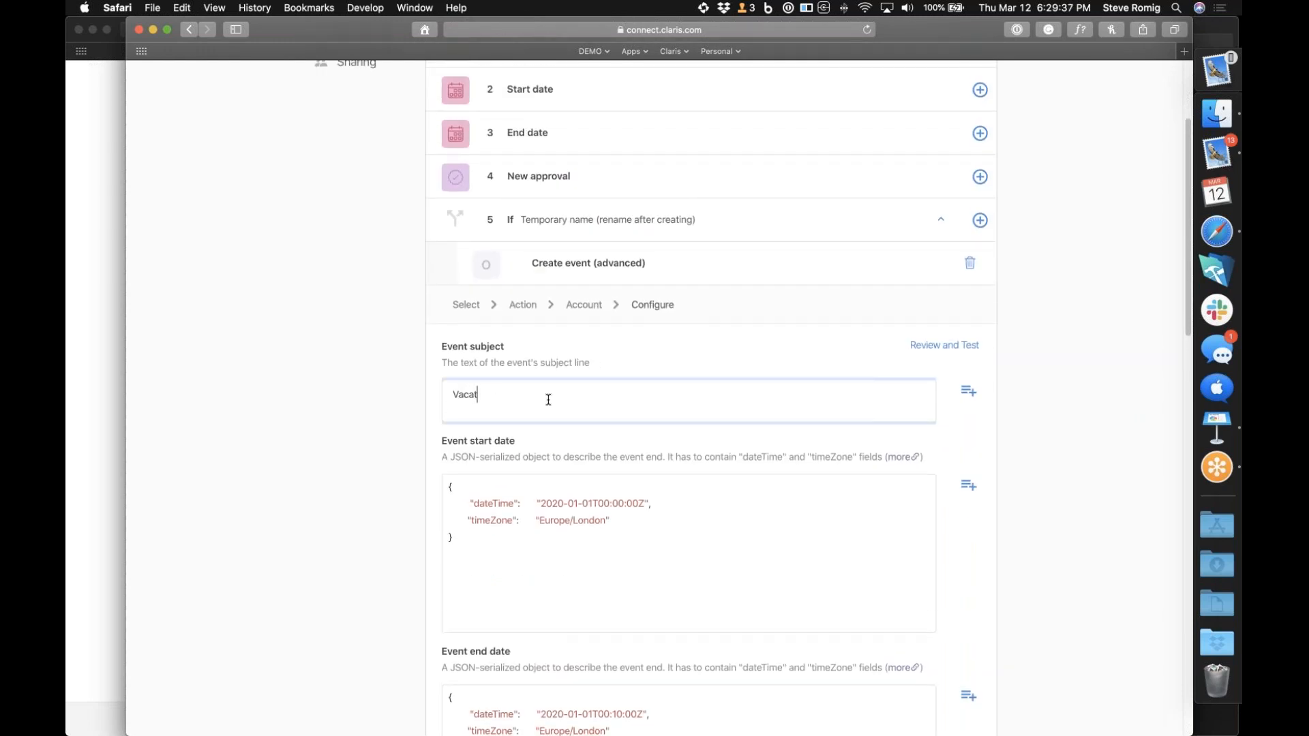
pyautogui.write('ion request for')
pyautogui.click(968, 394)
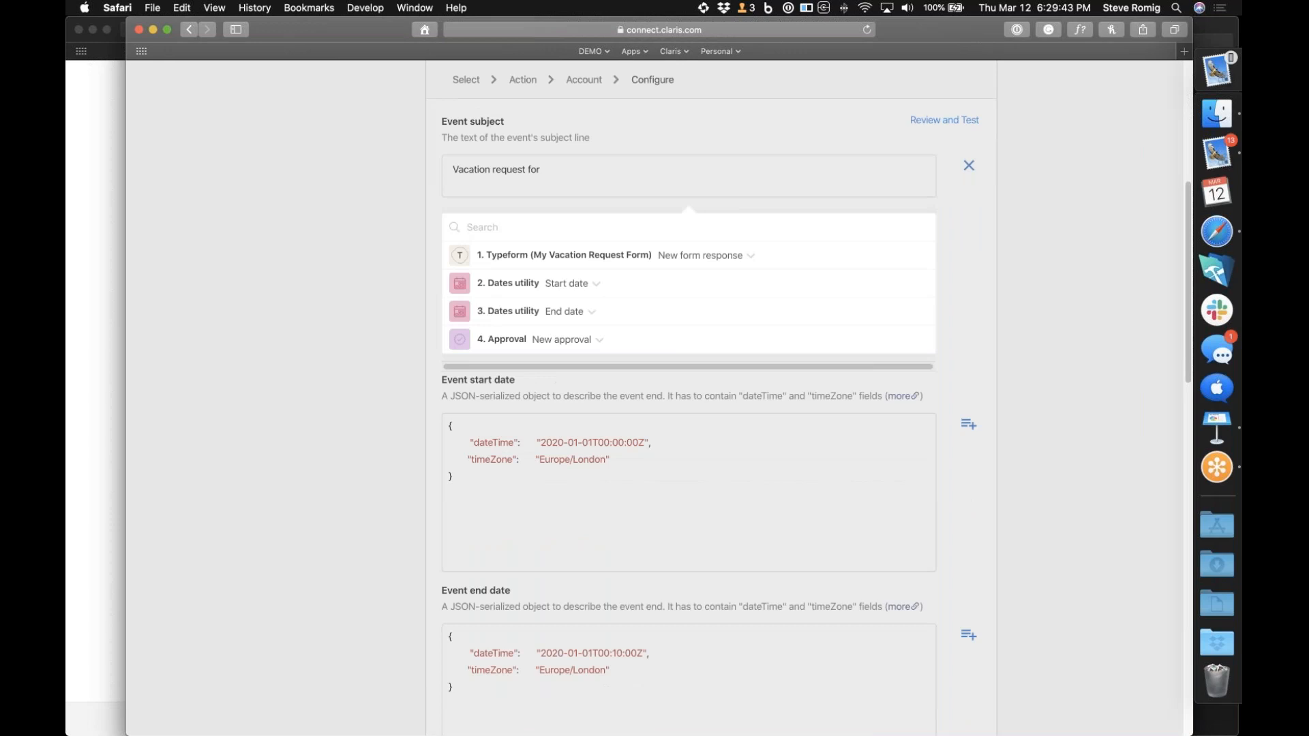
pyautogui.click(627, 258)
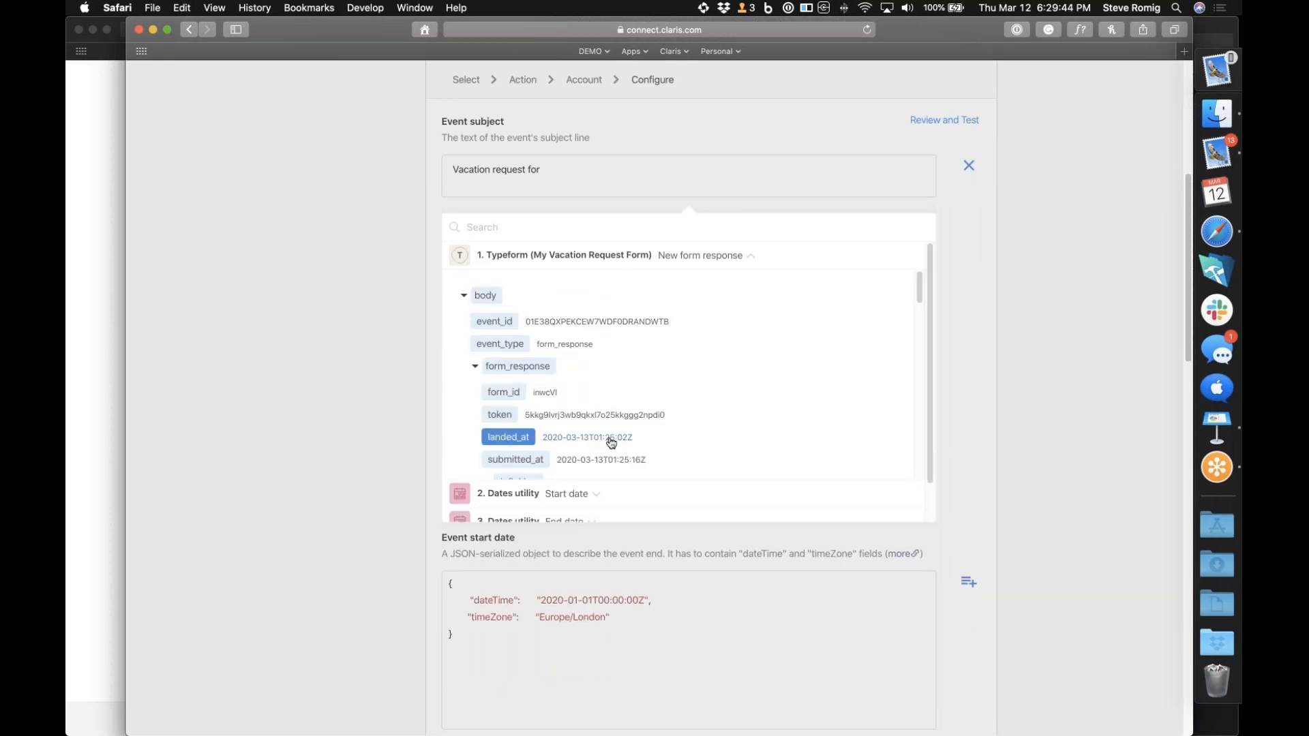
pyautogui.scroll(-5, 609, 439)
pyautogui.scroll(-10, 611, 442)
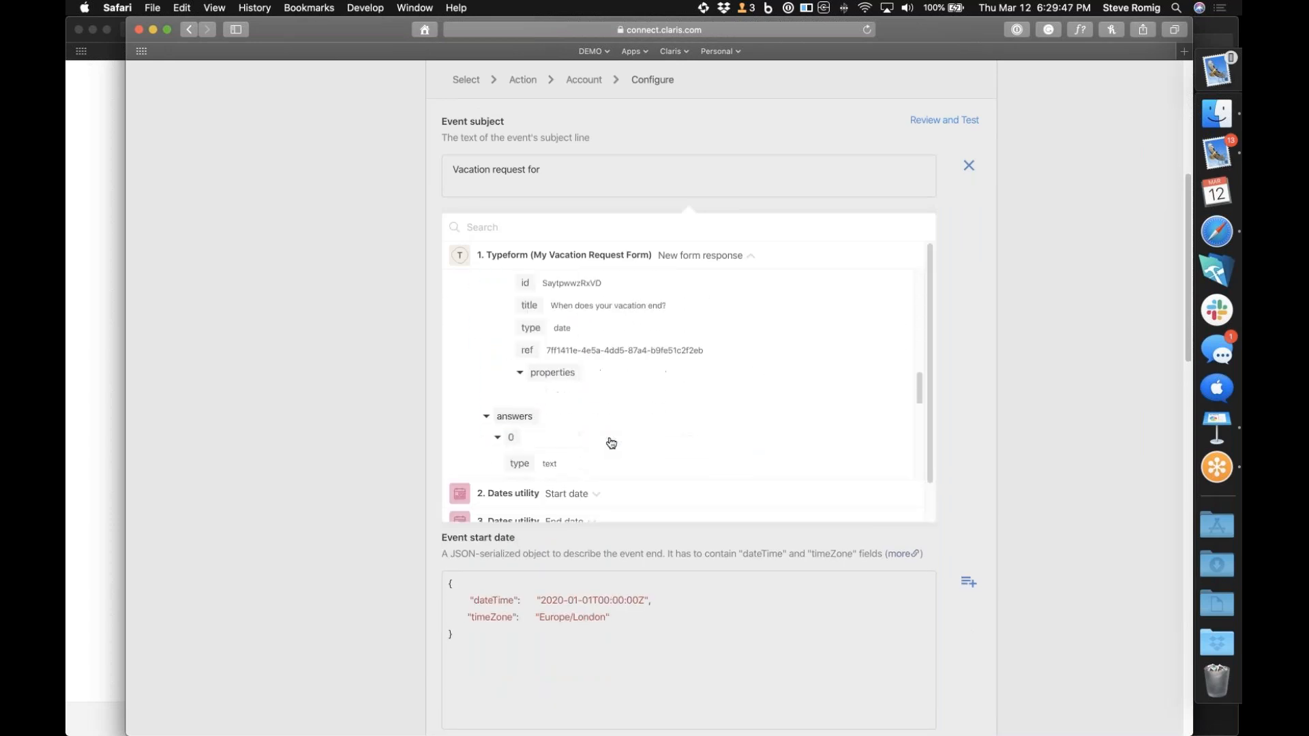
pyautogui.click(572, 383)
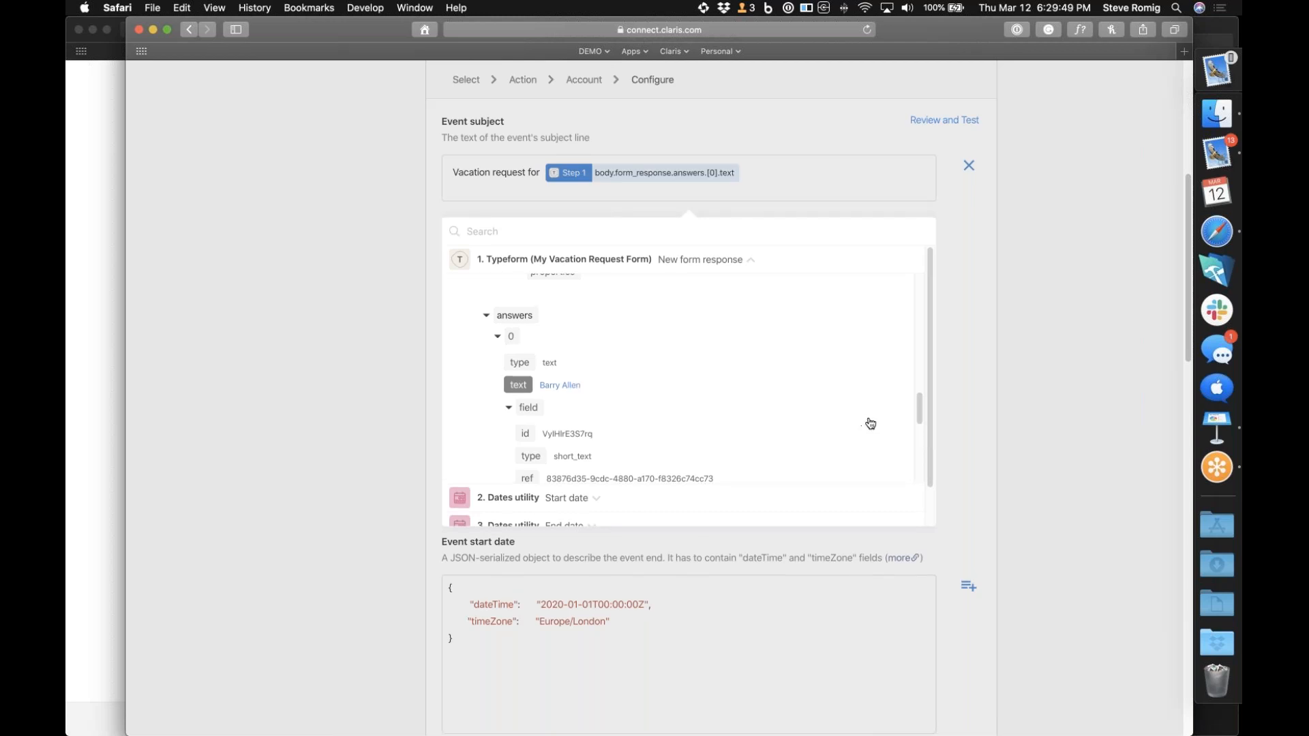
pyautogui.click(954, 451)
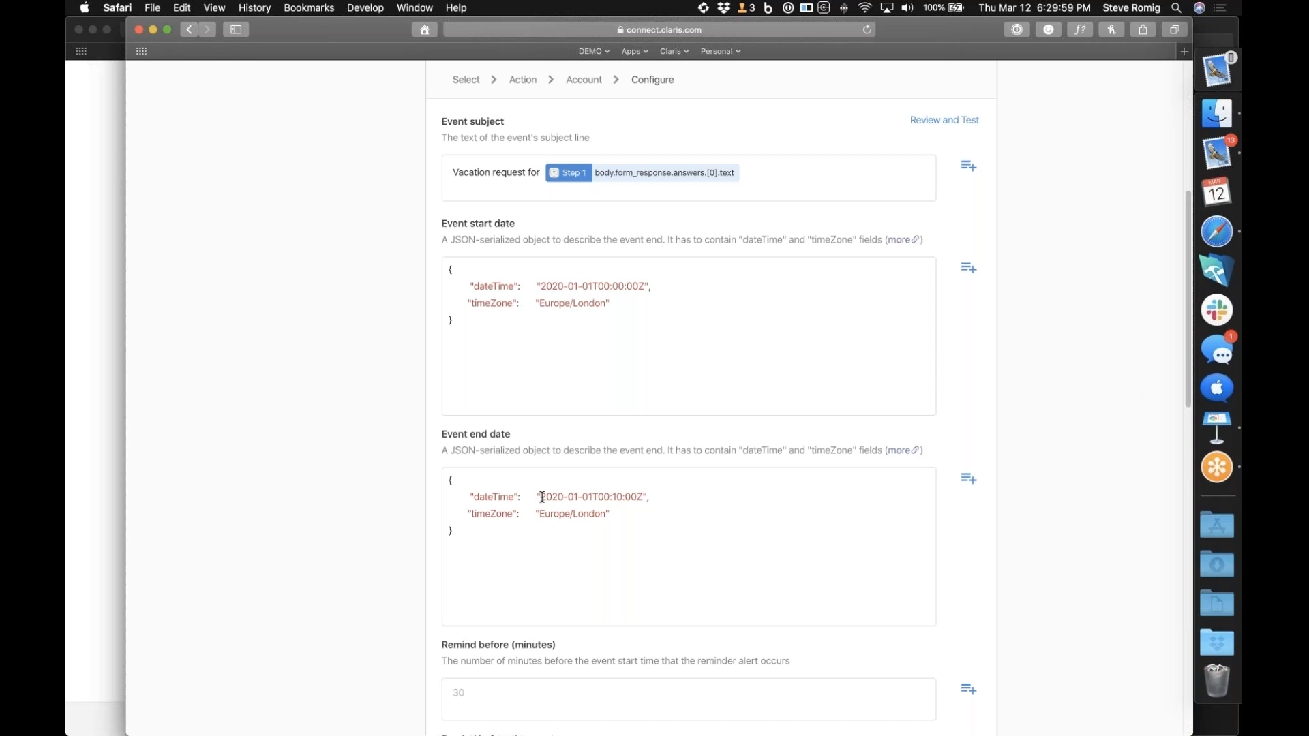
# Try to replace the event end date's dateTime value with the date from the Start date step
pyautogui.moveTo(543, 496); pyautogui.dragTo(643, 494)
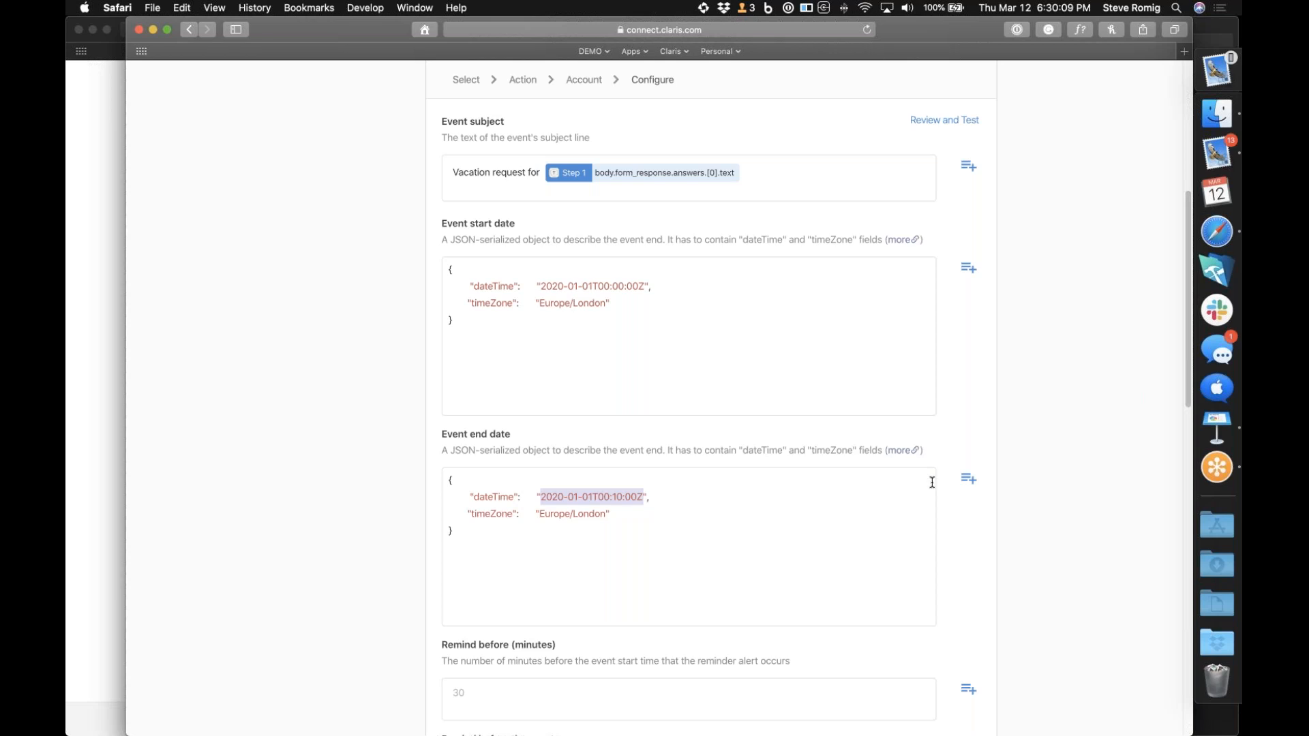
pyautogui.click(973, 479)
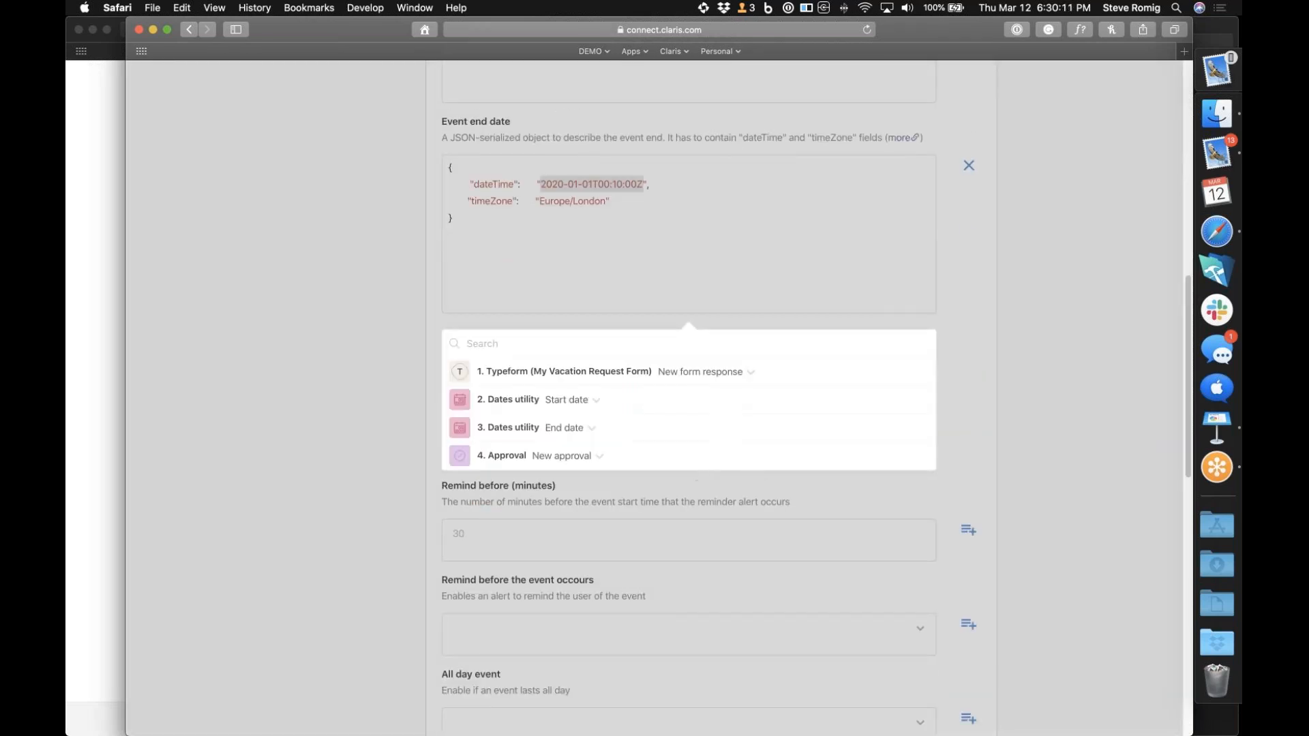
pyautogui.click(597, 405)
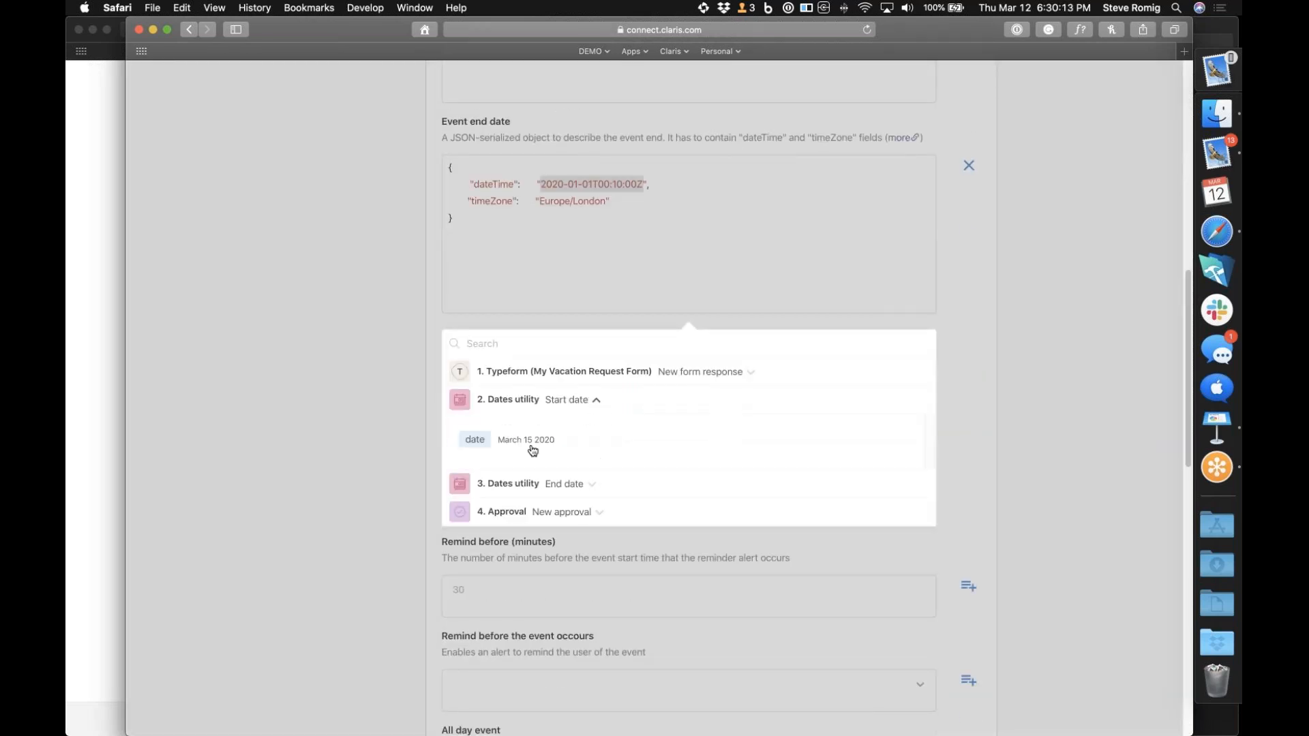
pyautogui.click(534, 443)
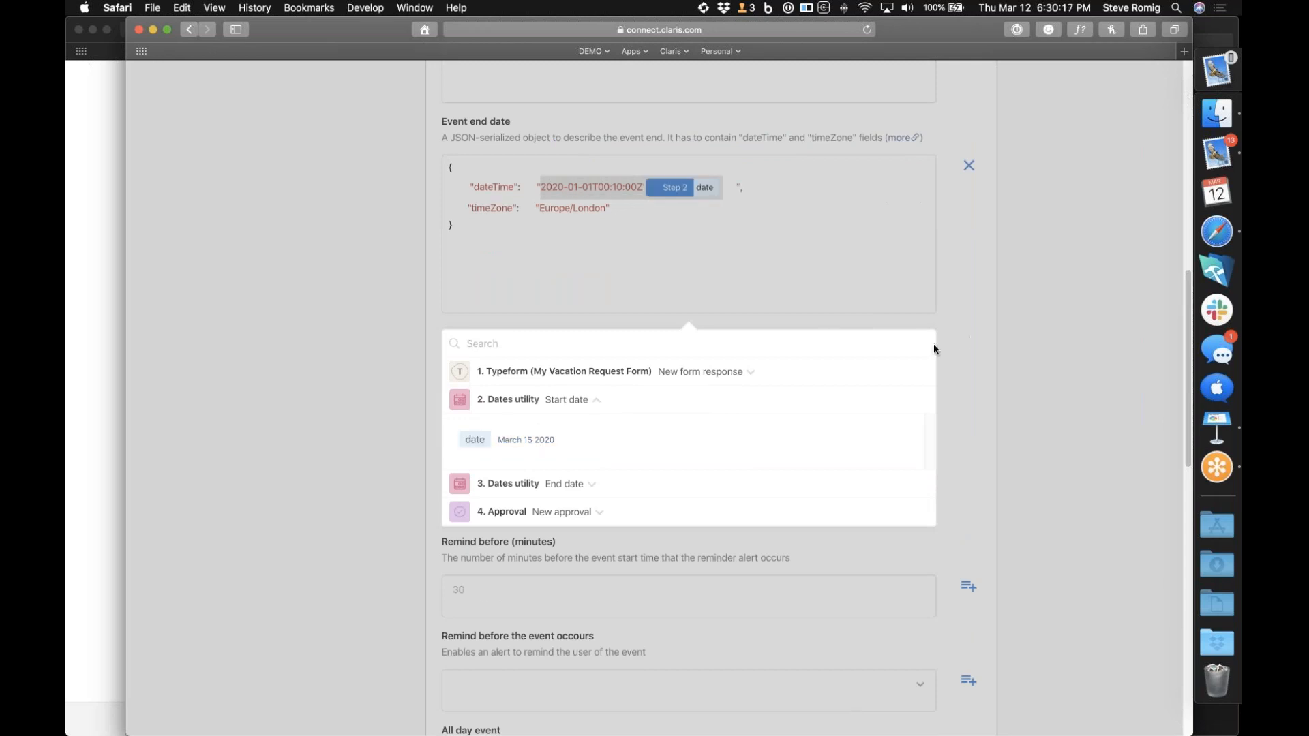
pyautogui.click(727, 188)
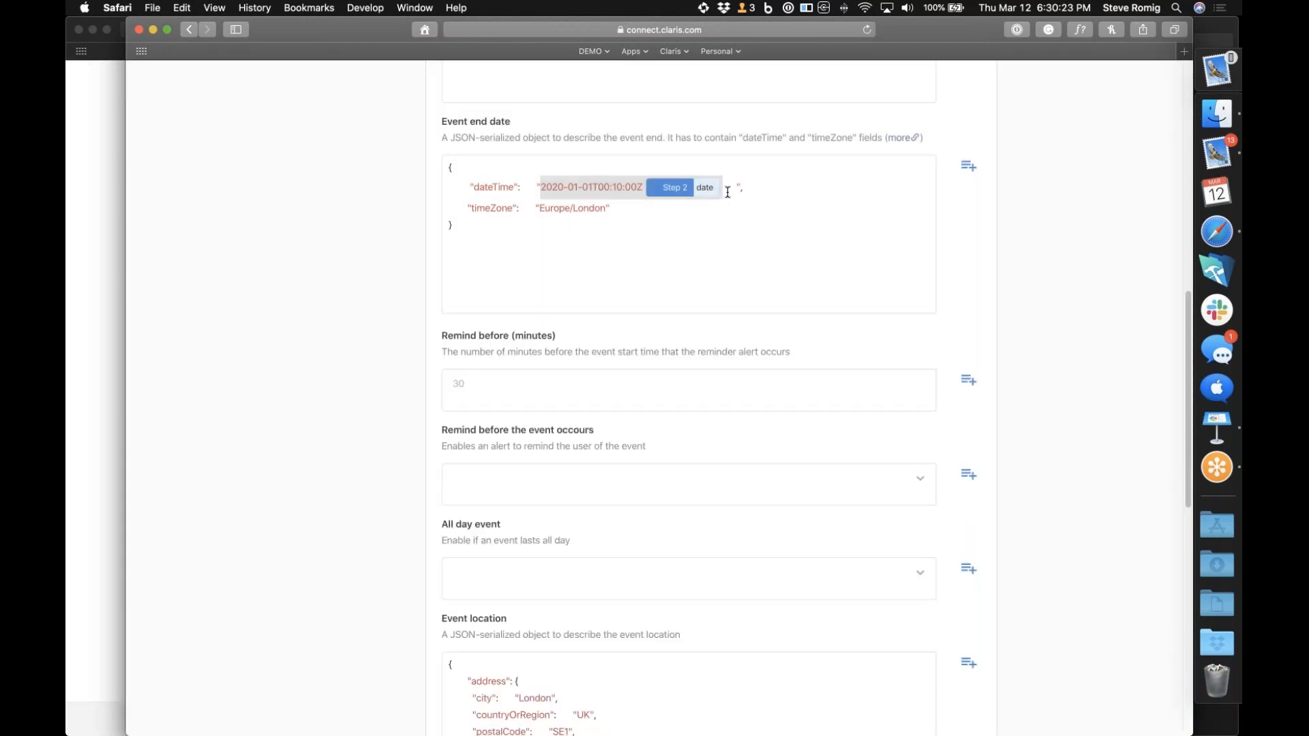
pyautogui.click(565, 293)
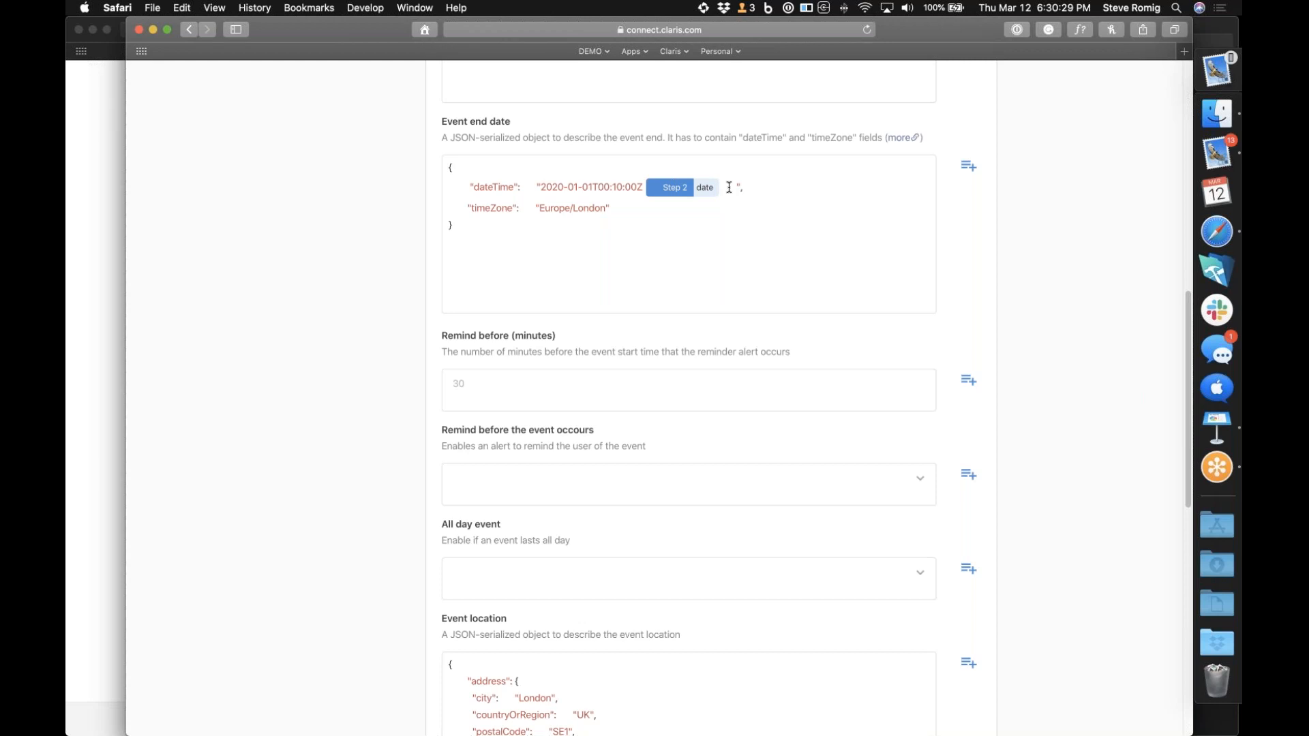
# Clear the dateTime value, including the inserted Step 2 date, from the event end date JSON
pyautogui.press('BackSpace')
pyautogui.doubleClick(659, 183)
pyautogui.moveTo(533, 186); pyautogui.dragTo(728, 183)
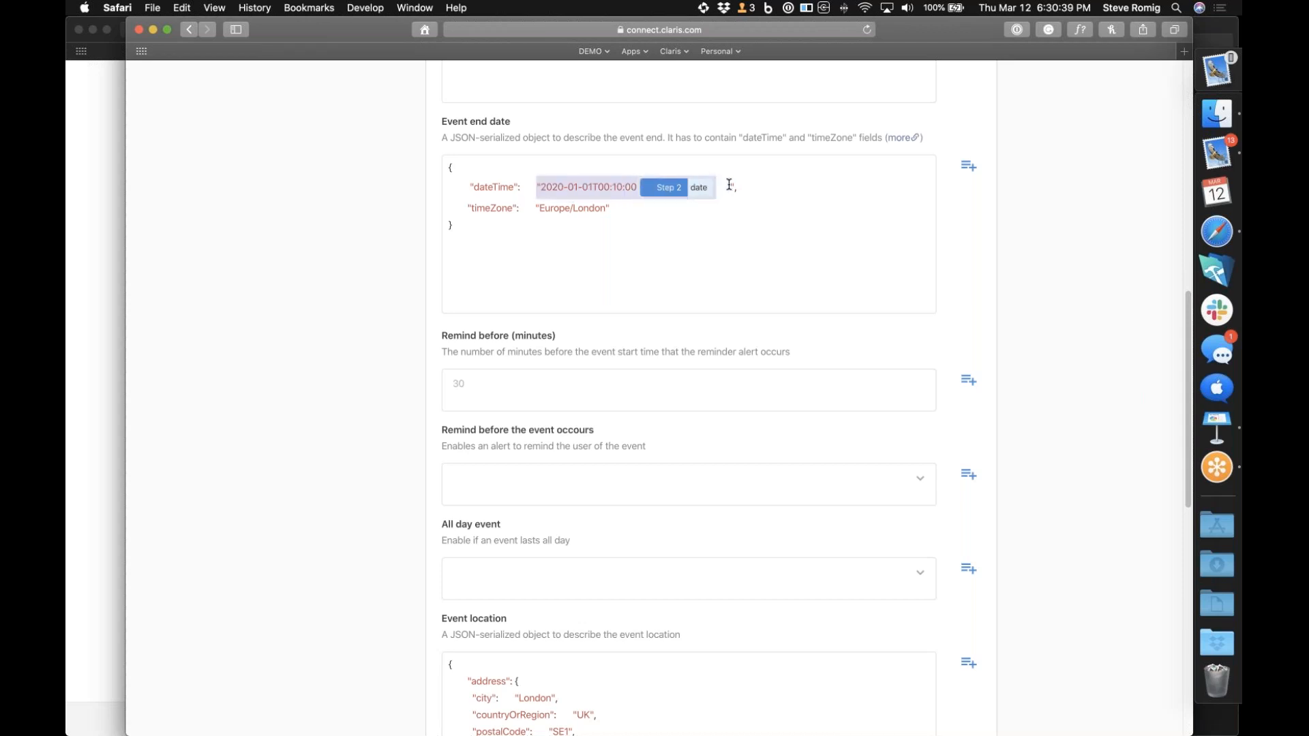
pyautogui.press('BackSpace')
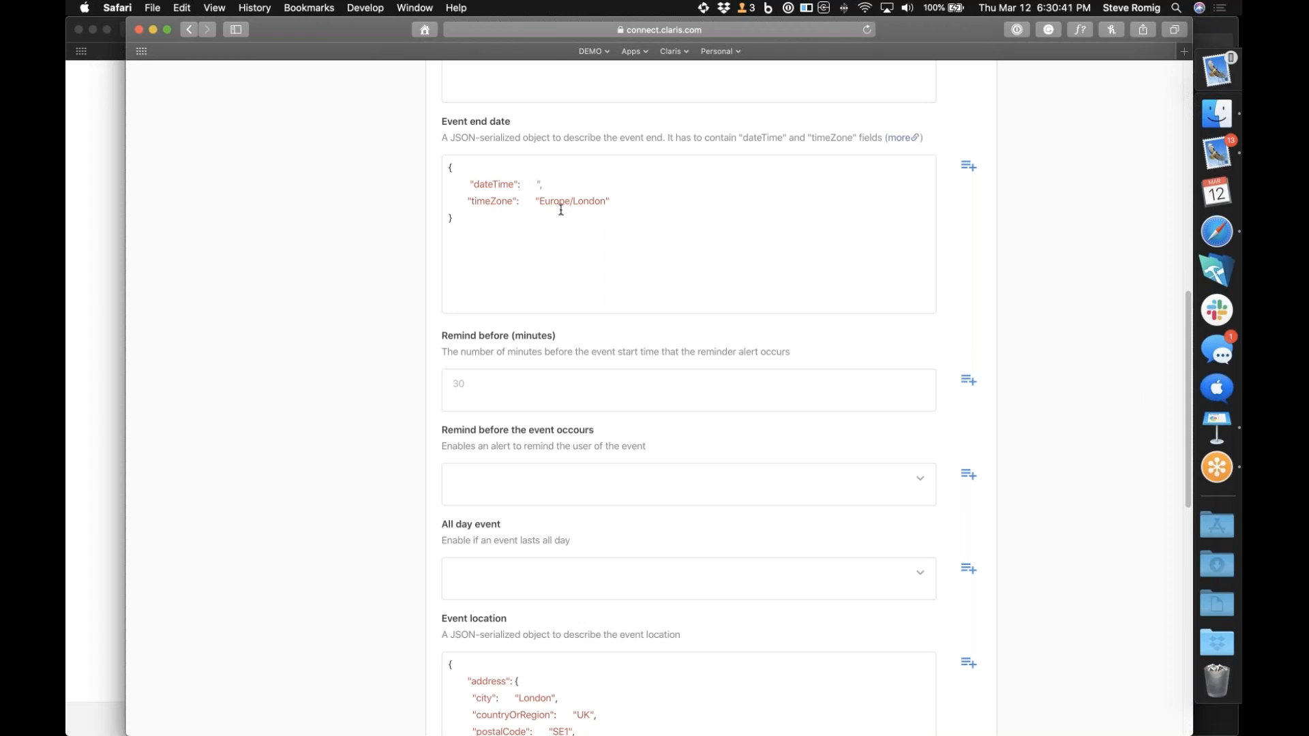
# Try to insert the Typeform answer body.form_response.answers.[1].date as the event end date's dateTime value
pyautogui.scroll(5, 634, 219)
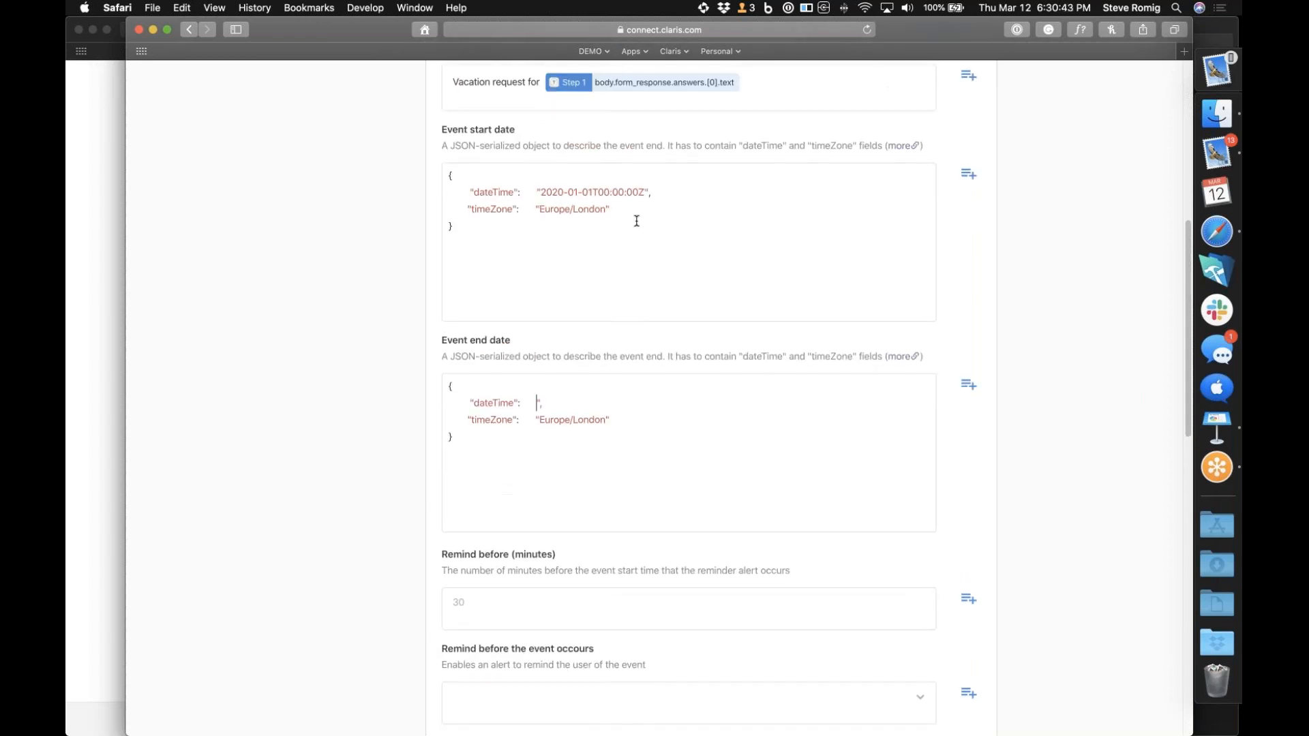
pyautogui.scroll(3, 636, 221)
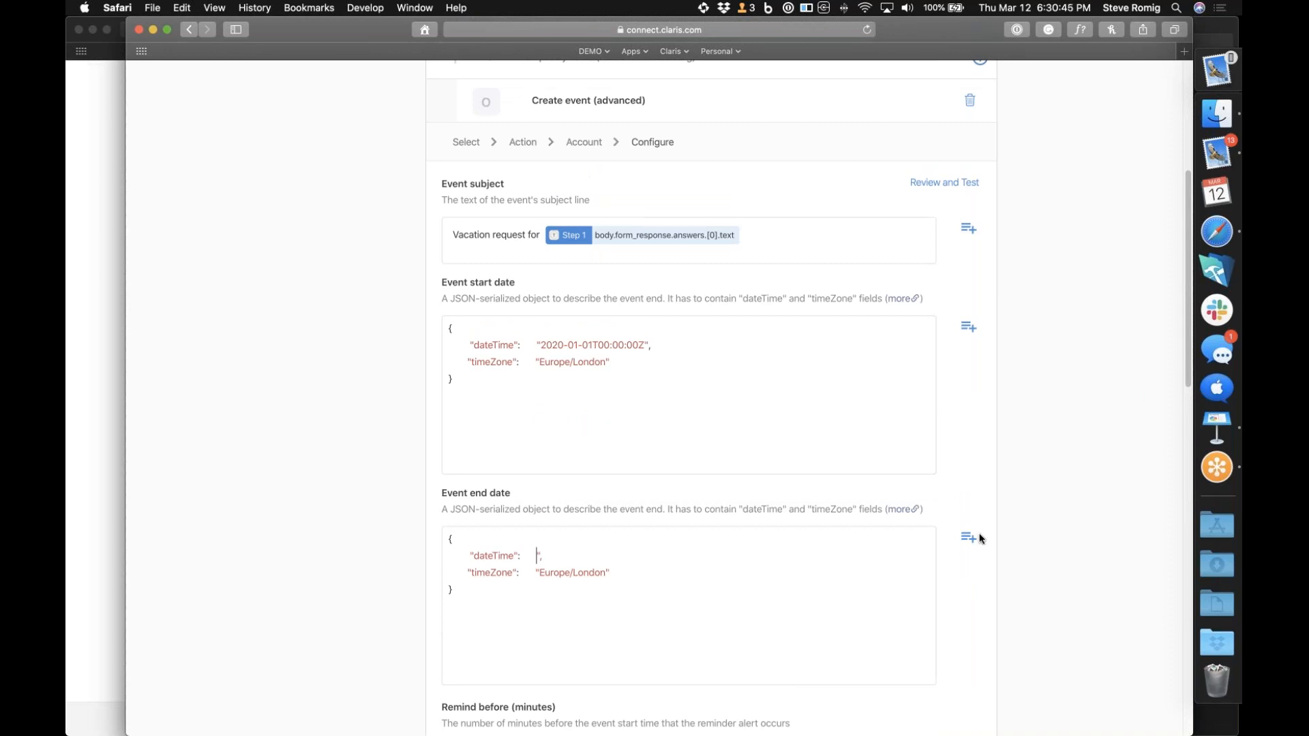
pyautogui.click(968, 539)
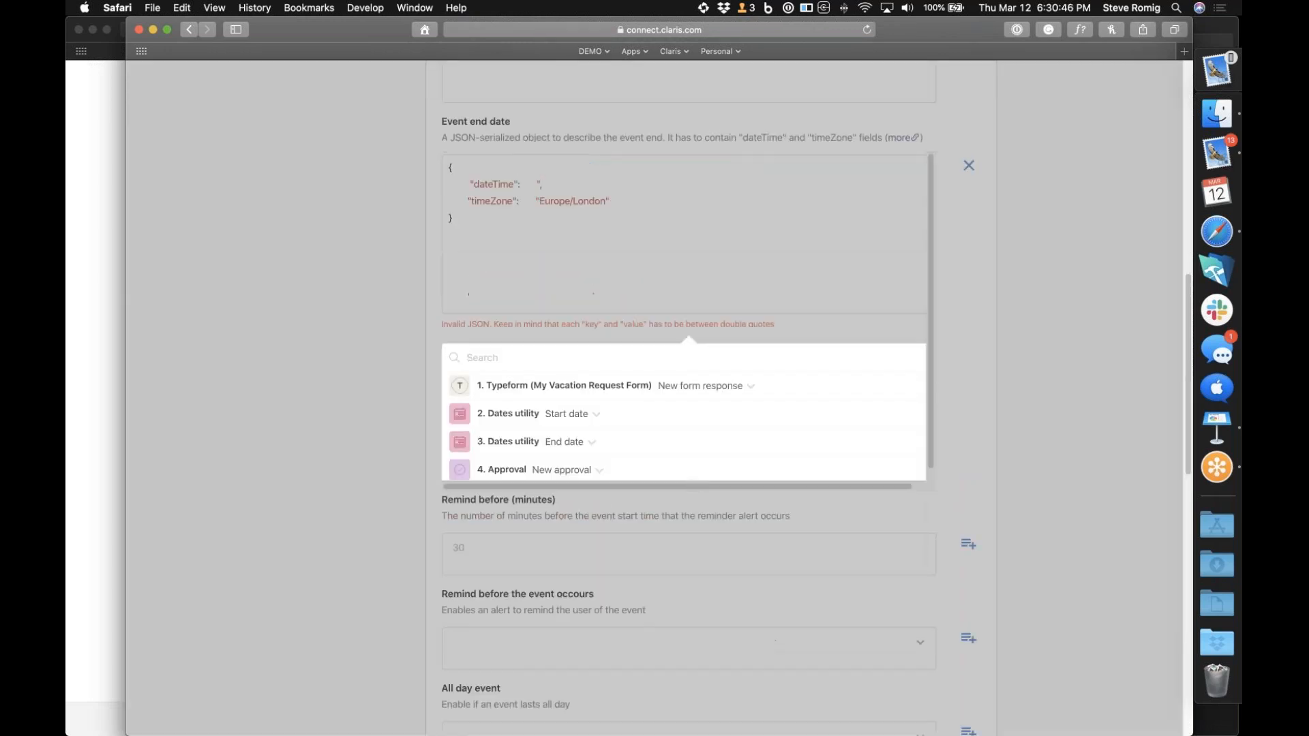
pyautogui.click(745, 386)
pyautogui.scroll(-10, 658, 456)
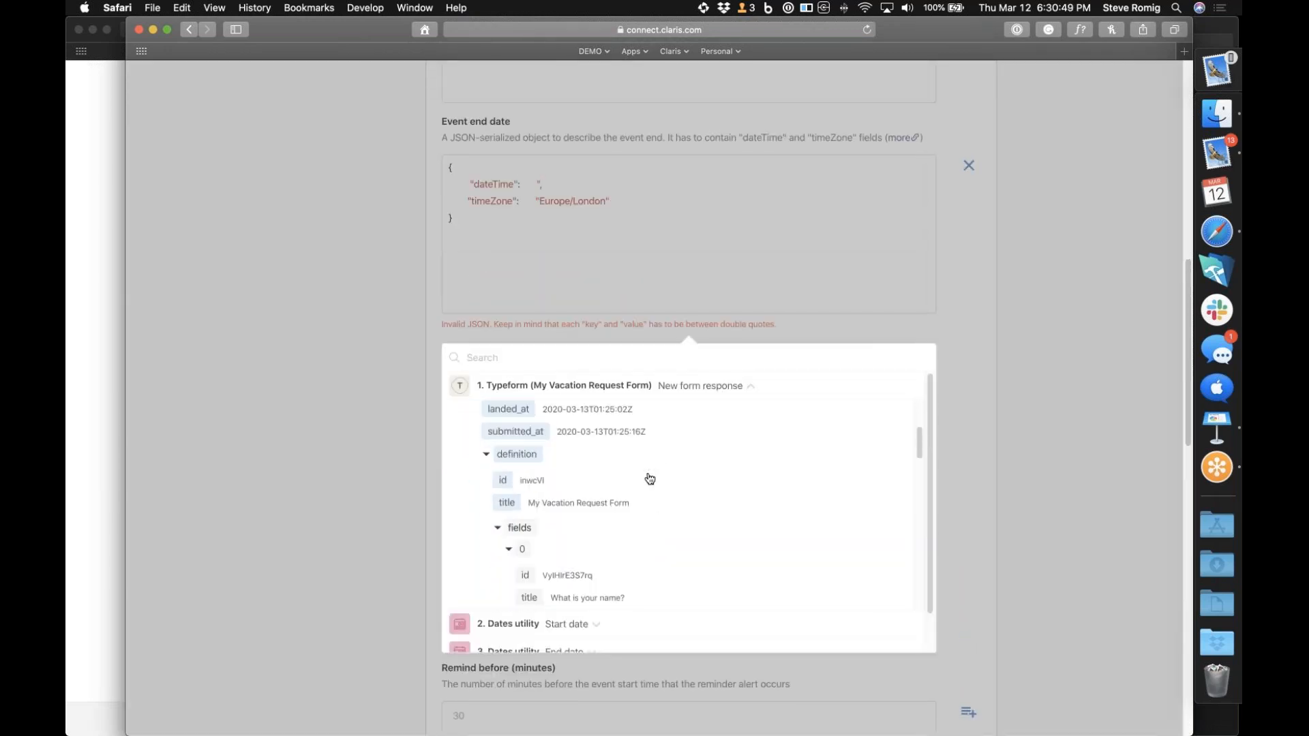
pyautogui.scroll(-10, 650, 479)
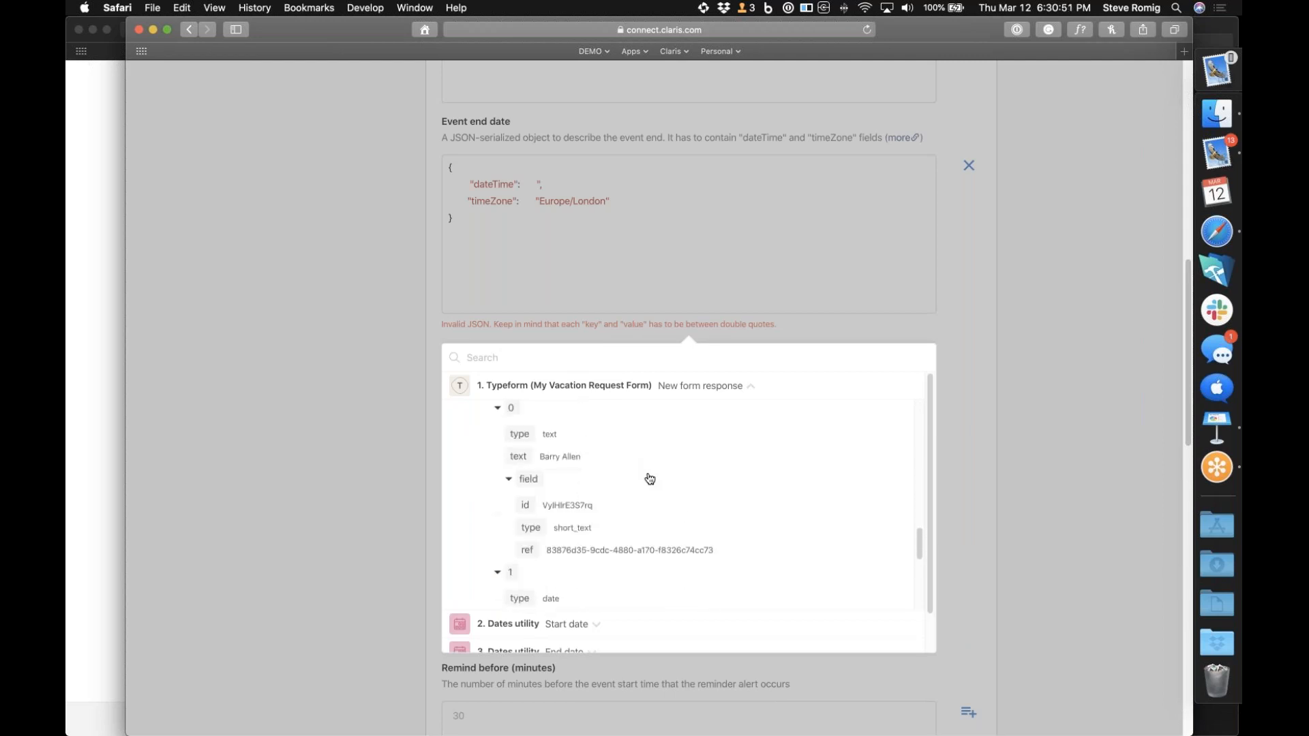
pyautogui.scroll(-3, 650, 479)
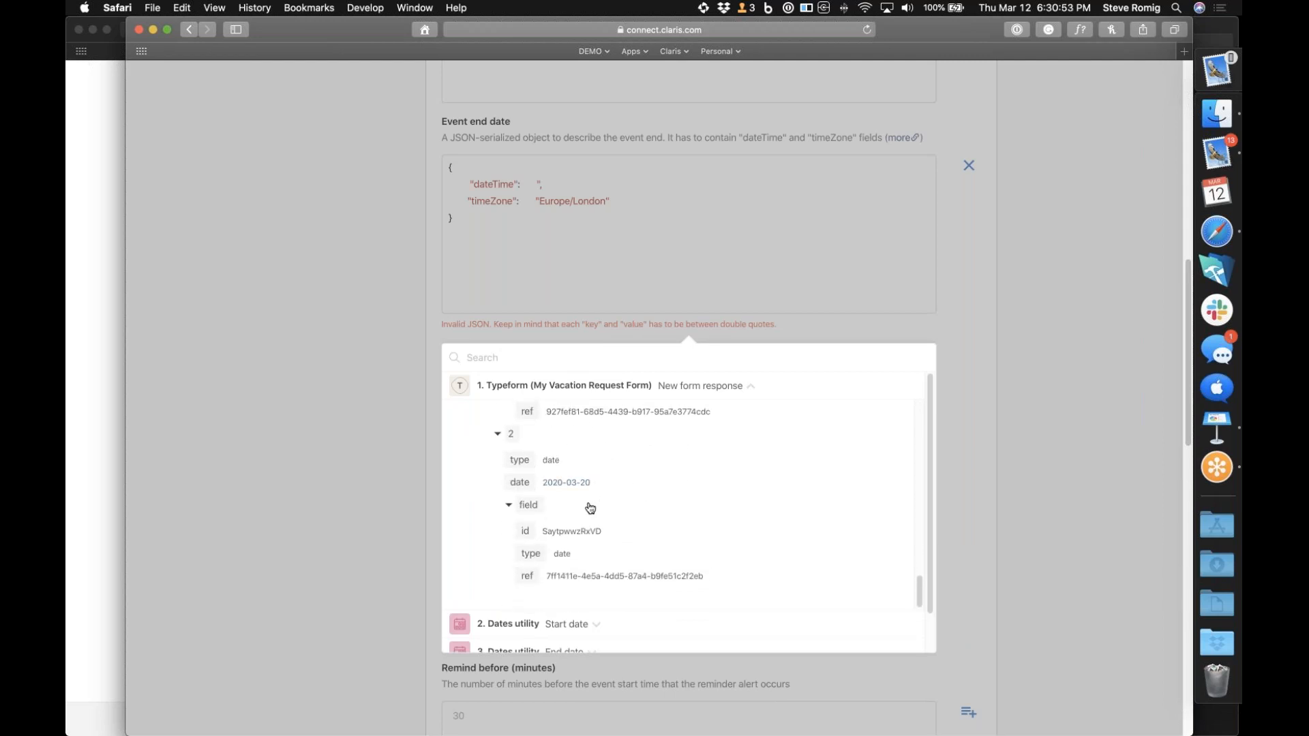
pyautogui.scroll(3, 590, 507)
pyautogui.scroll(1, 591, 507)
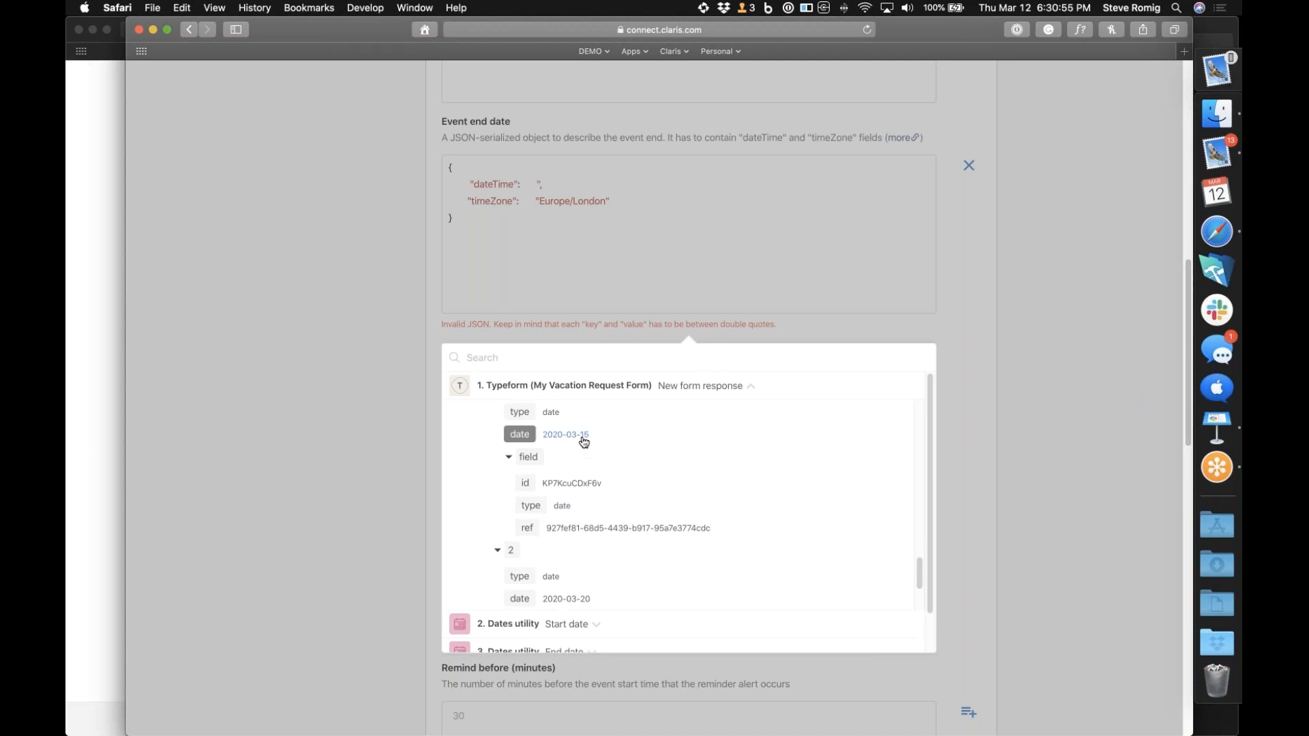
pyautogui.click(582, 437)
pyautogui.click(755, 273)
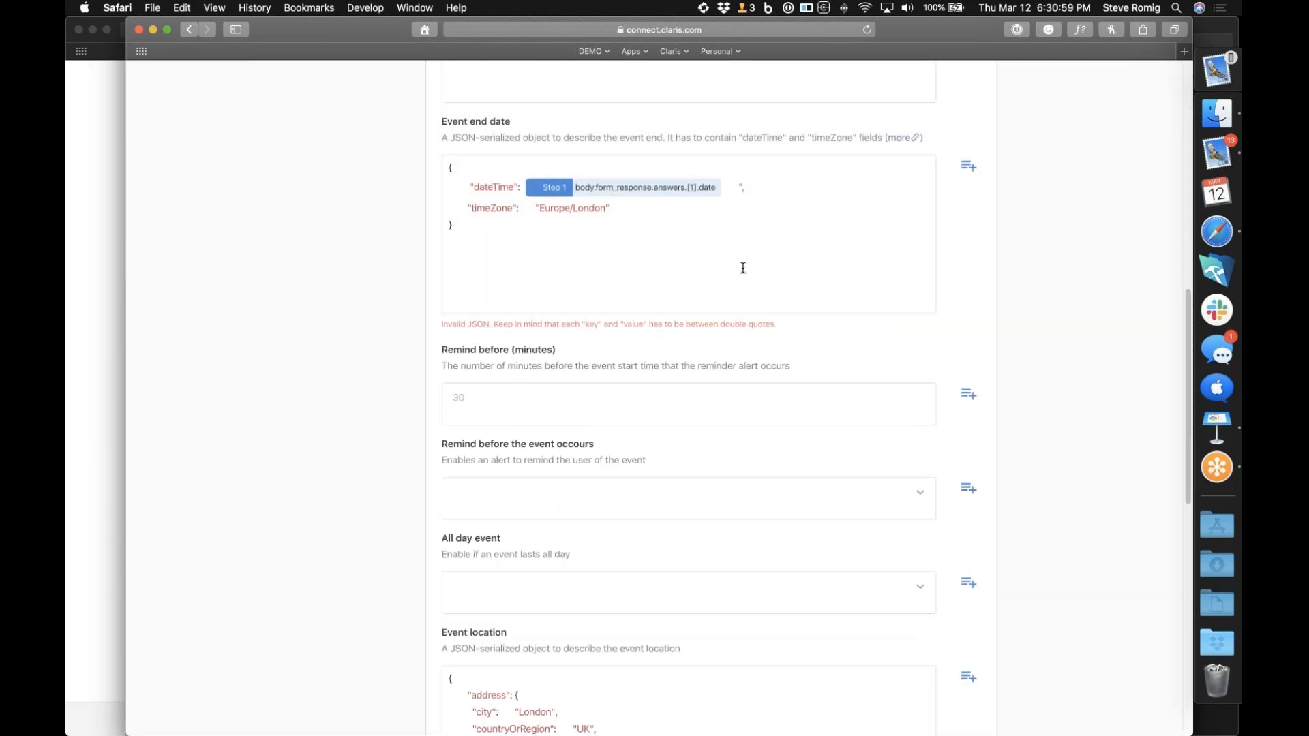
# Remove the inserted answers.[1].date reference from the event end date's dateTime value
pyautogui.scroll(5, 743, 268)
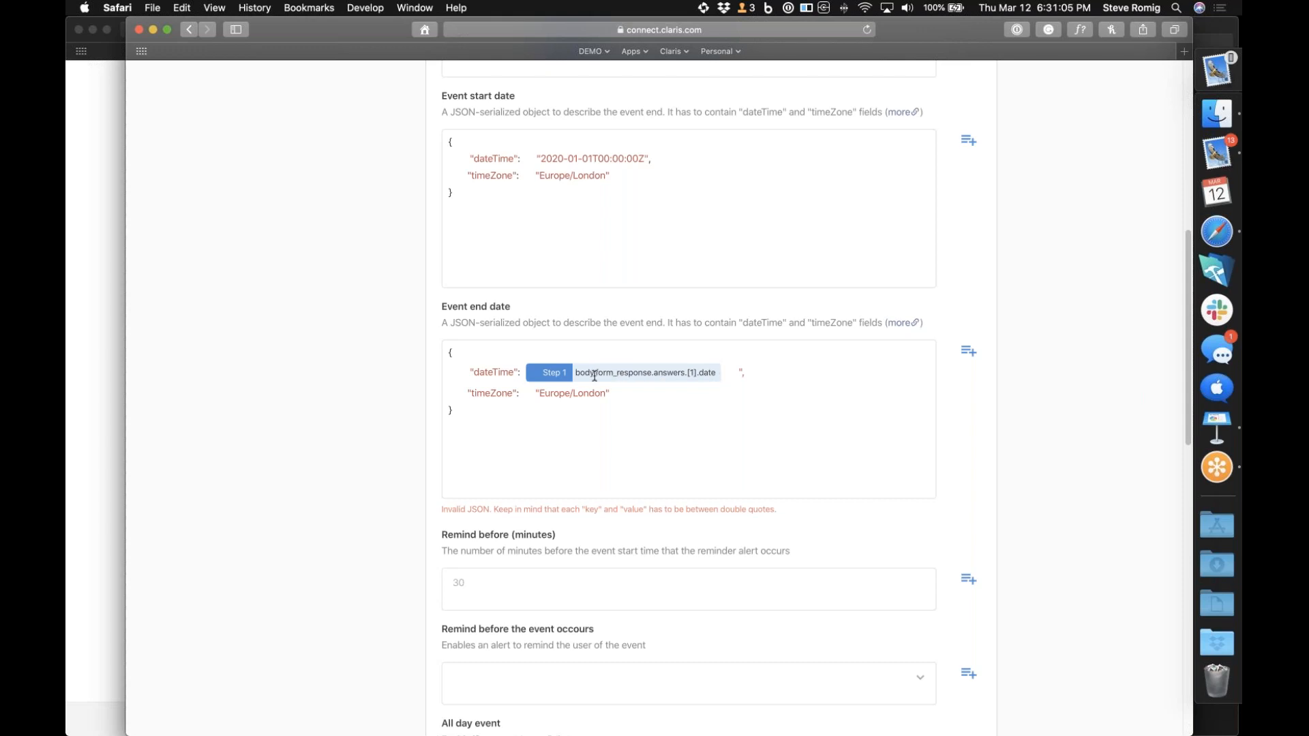
pyautogui.moveTo(573, 374); pyautogui.dragTo(729, 375)
pyautogui.click(579, 372)
pyautogui.press('BackSpace')
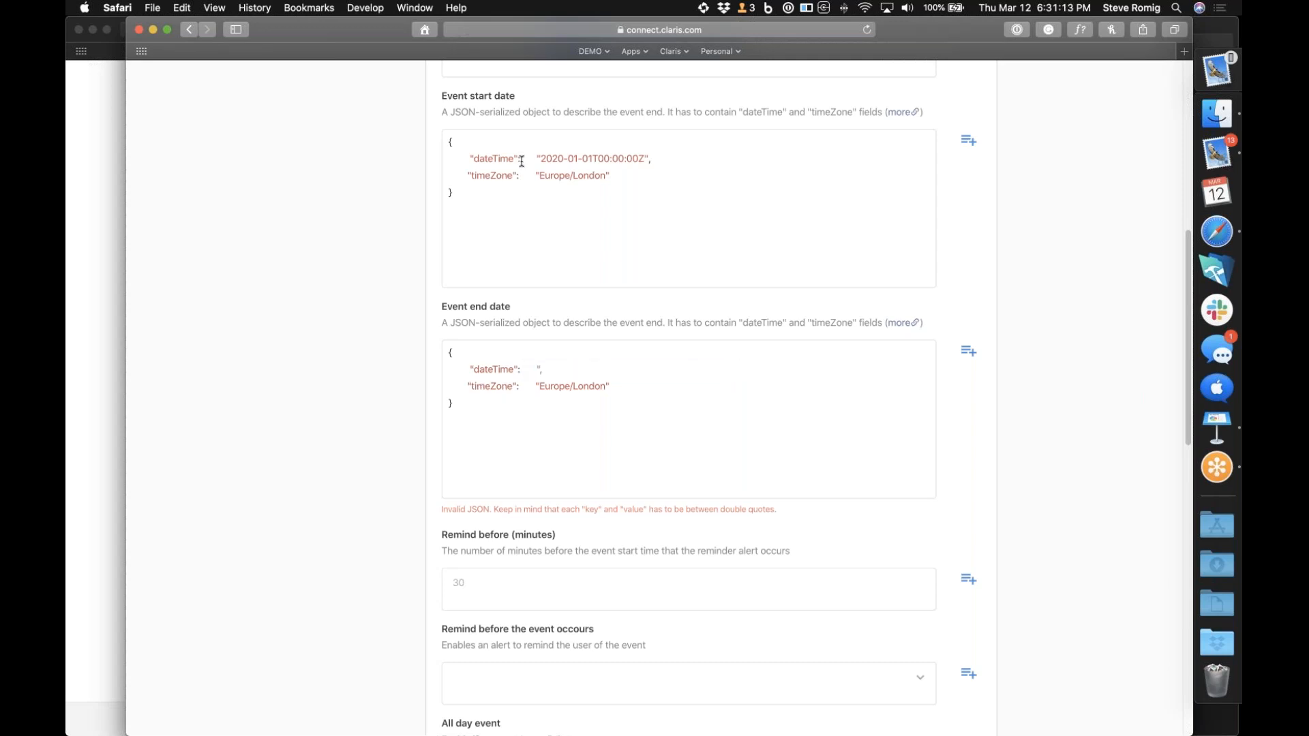
# Insert the Typeform vacation end answer, body.form_response.answers.[2].date, as the event end date's dateTime value
pyautogui.click(969, 352)
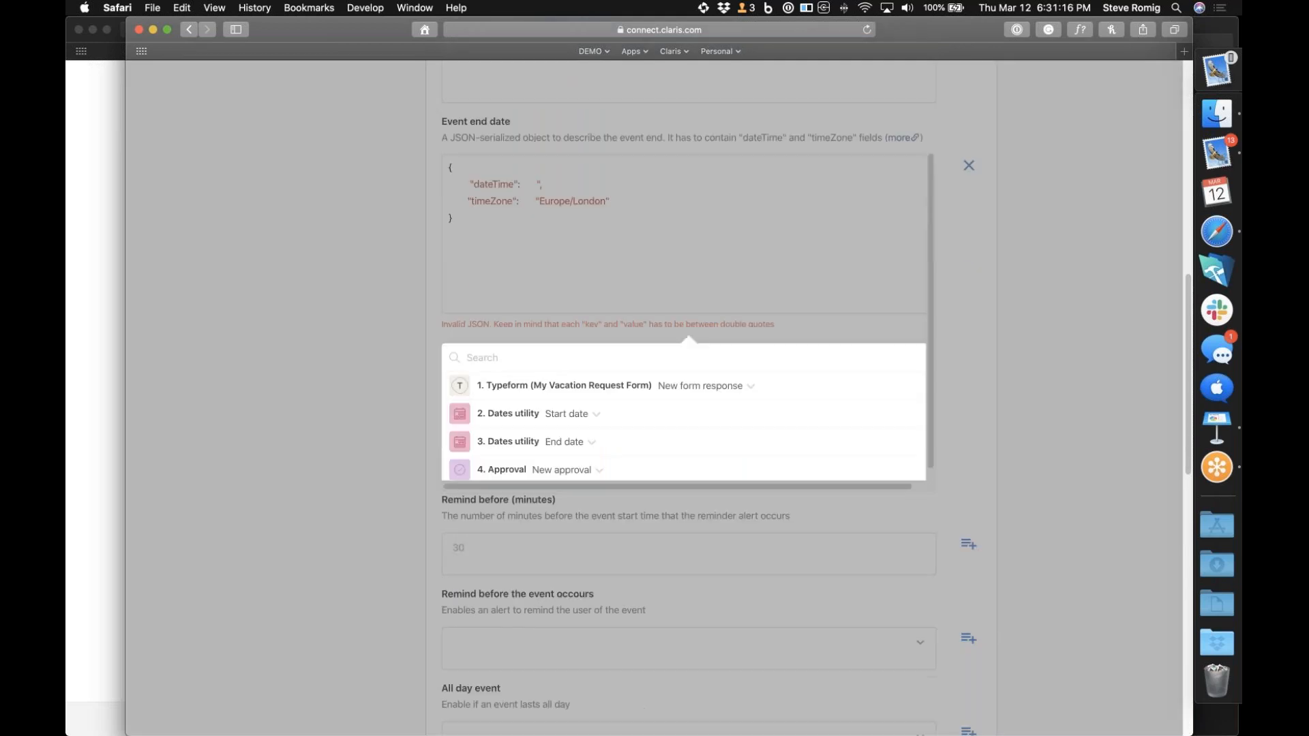
pyautogui.click(654, 384)
pyautogui.scroll(-10, 656, 468)
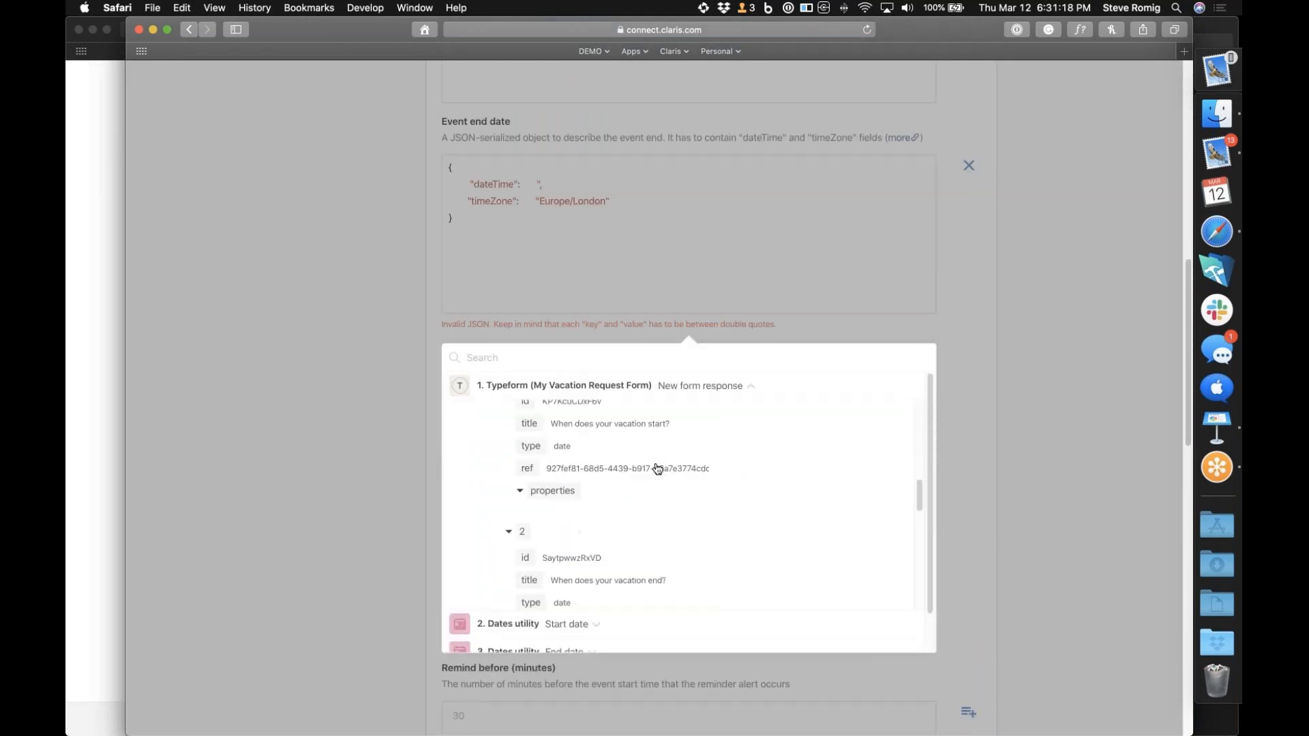
pyautogui.scroll(-10, 658, 468)
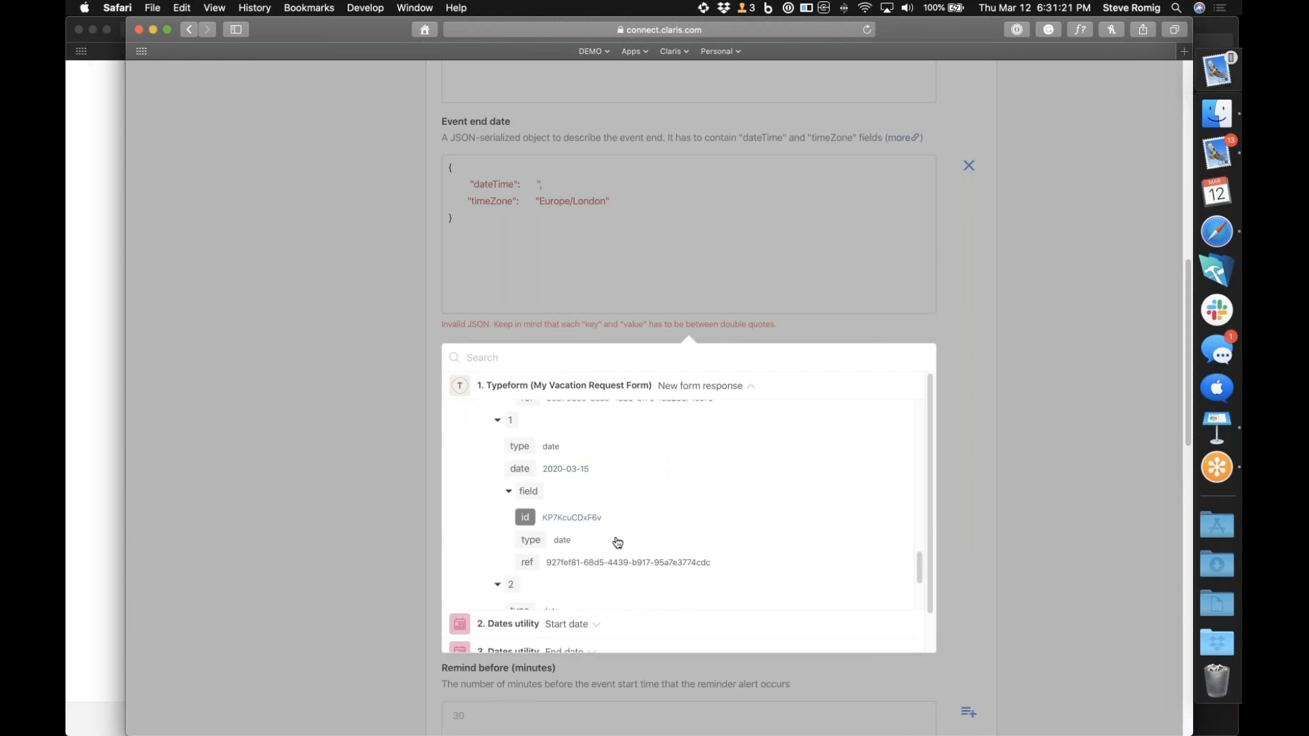
pyautogui.scroll(-2, 617, 543)
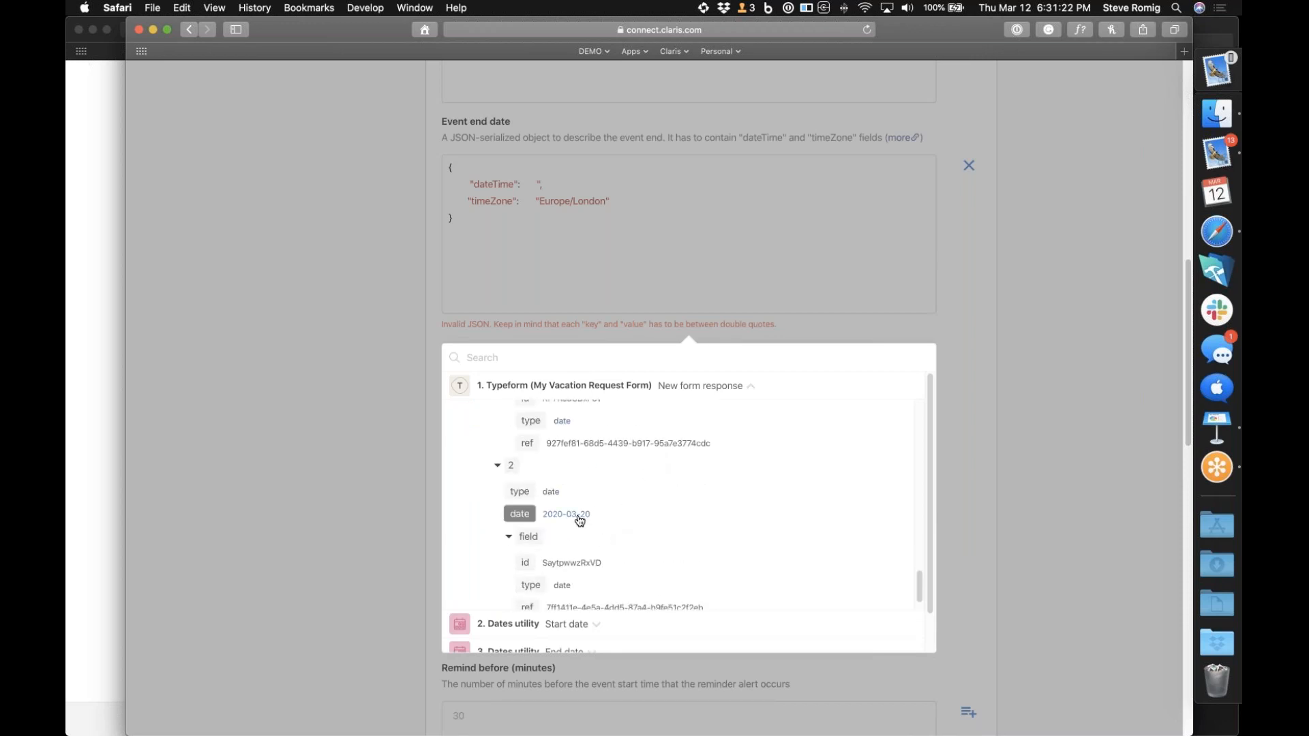
pyautogui.click(579, 515)
pyautogui.click(767, 261)
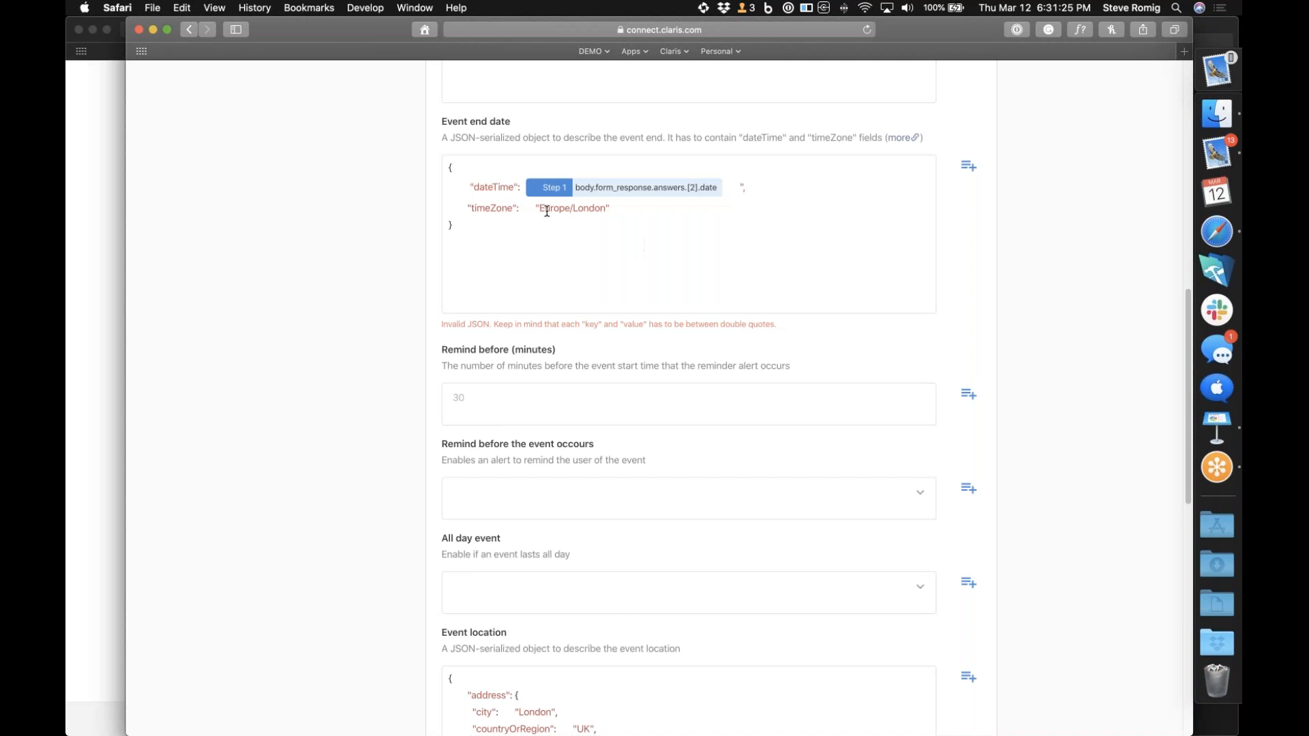
# Change the event end date's timeZone value to US/Pacific
pyautogui.moveTo(540, 209); pyautogui.dragTo(606, 203)
pyautogui.write('US/Pacific')
# Insert the Typeform vacation start answer, body.form_response.answers.[1].date, into the event start date's dateTime value
pyautogui.scroll(5, 644, 218)
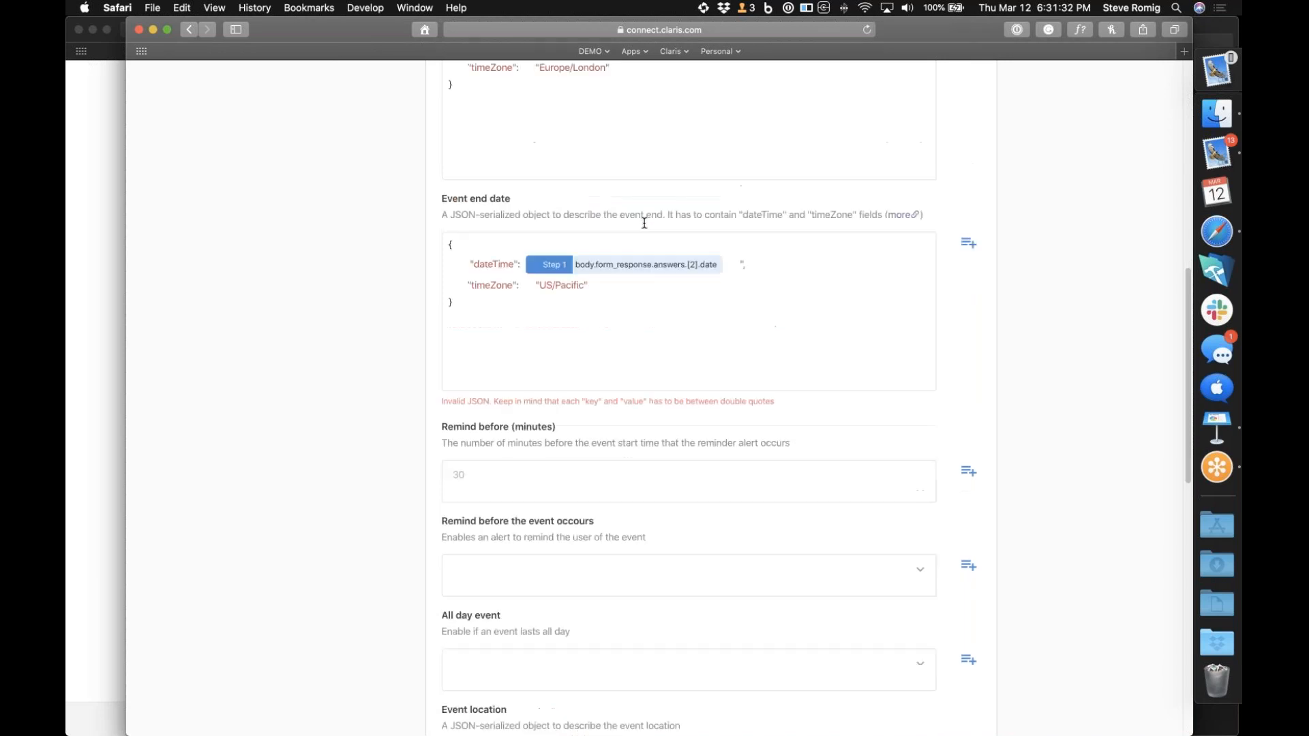
pyautogui.moveTo(542, 320); pyautogui.dragTo(642, 314)
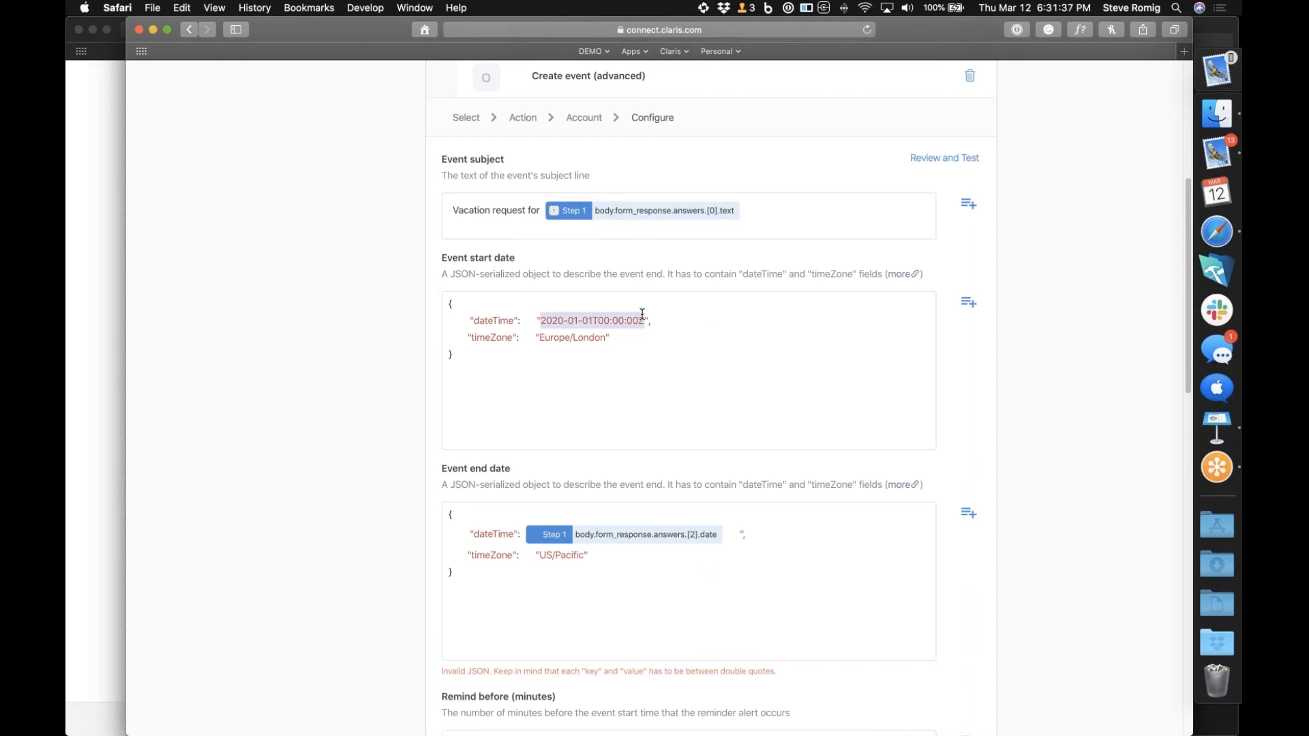
pyautogui.click(974, 304)
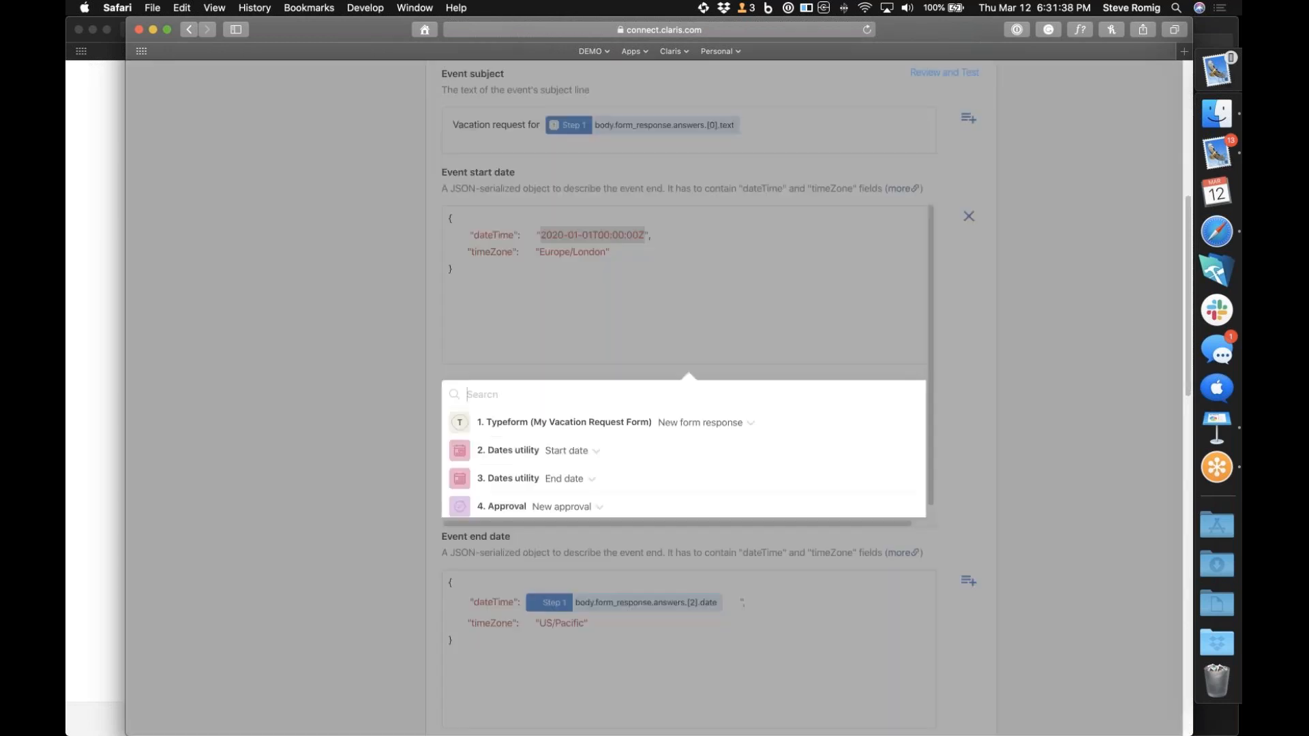
pyautogui.click(657, 377)
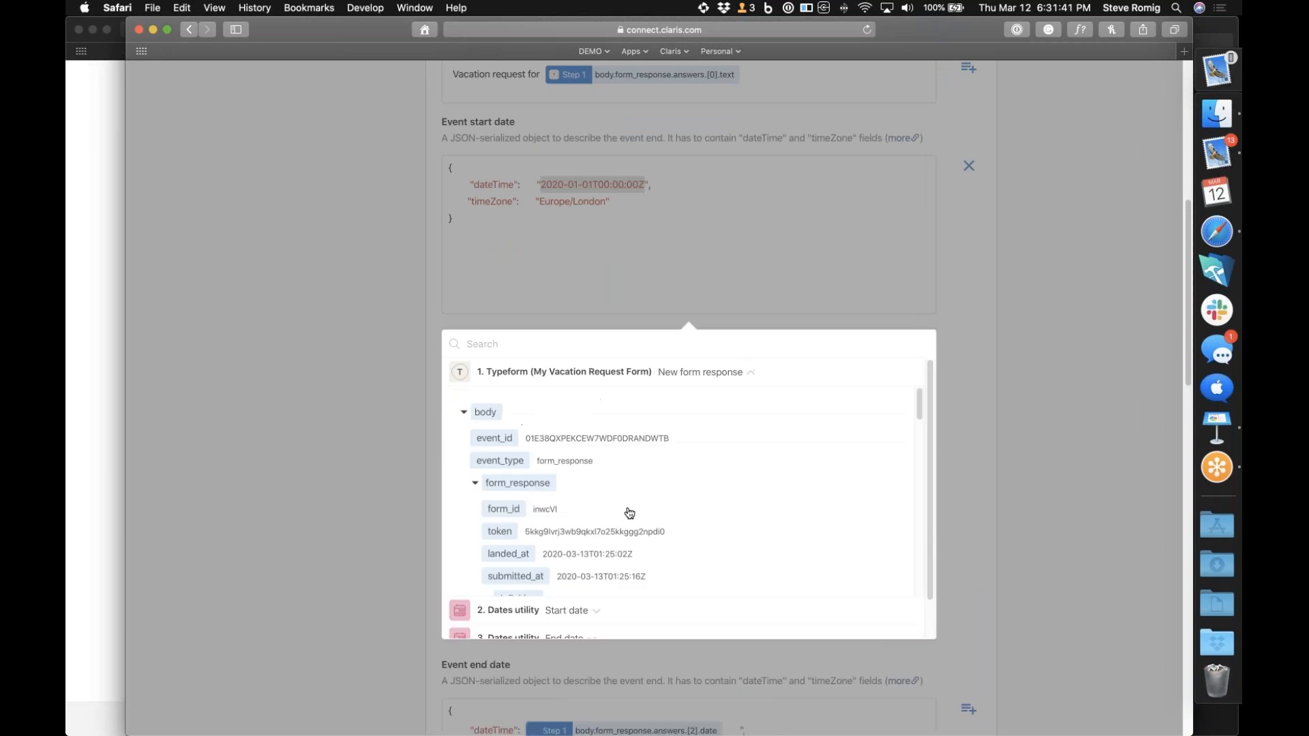
pyautogui.scroll(-5, 628, 511)
pyautogui.scroll(-10, 629, 512)
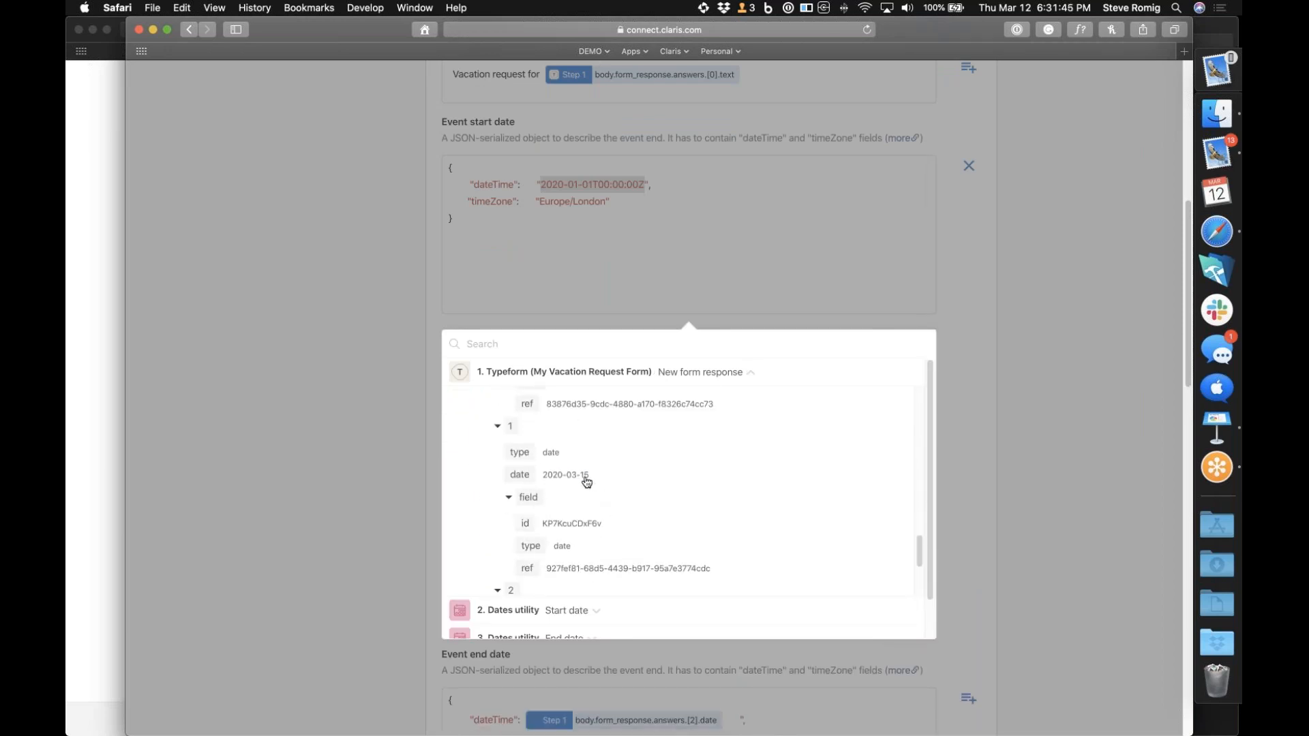
pyautogui.click(585, 478)
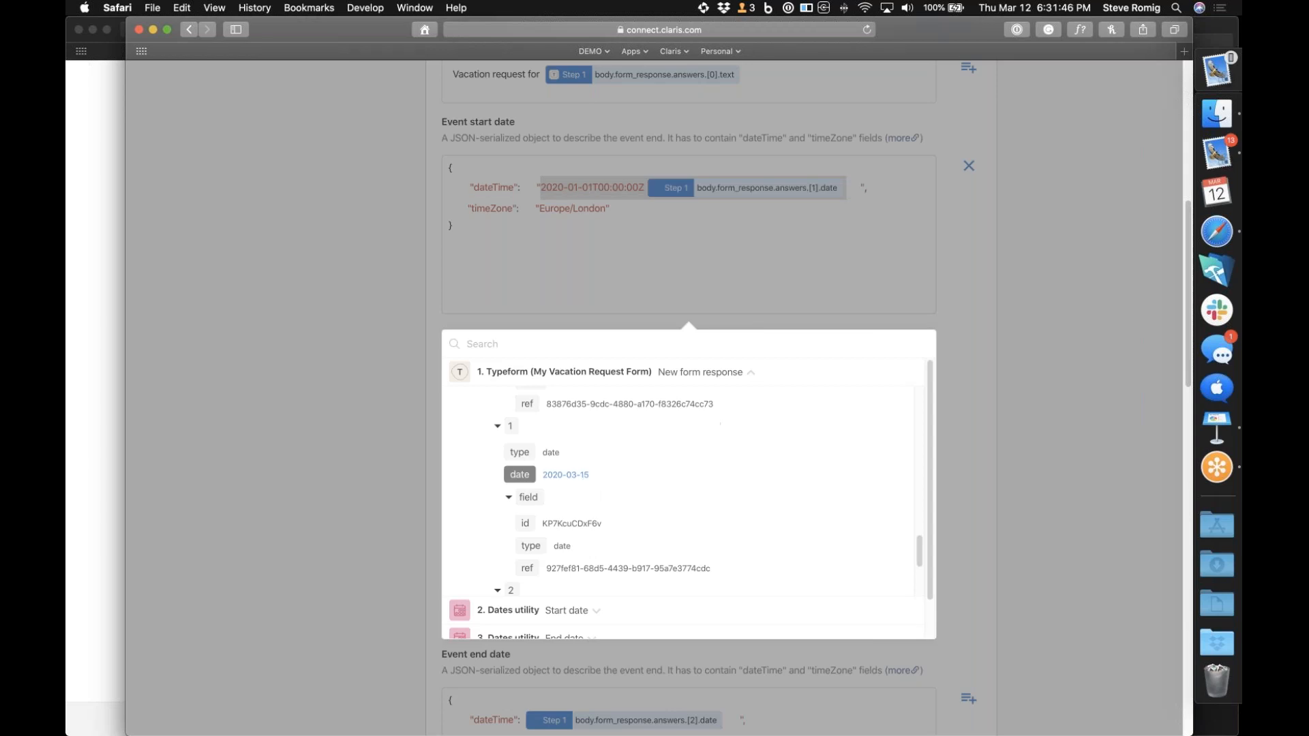
pyautogui.click(961, 336)
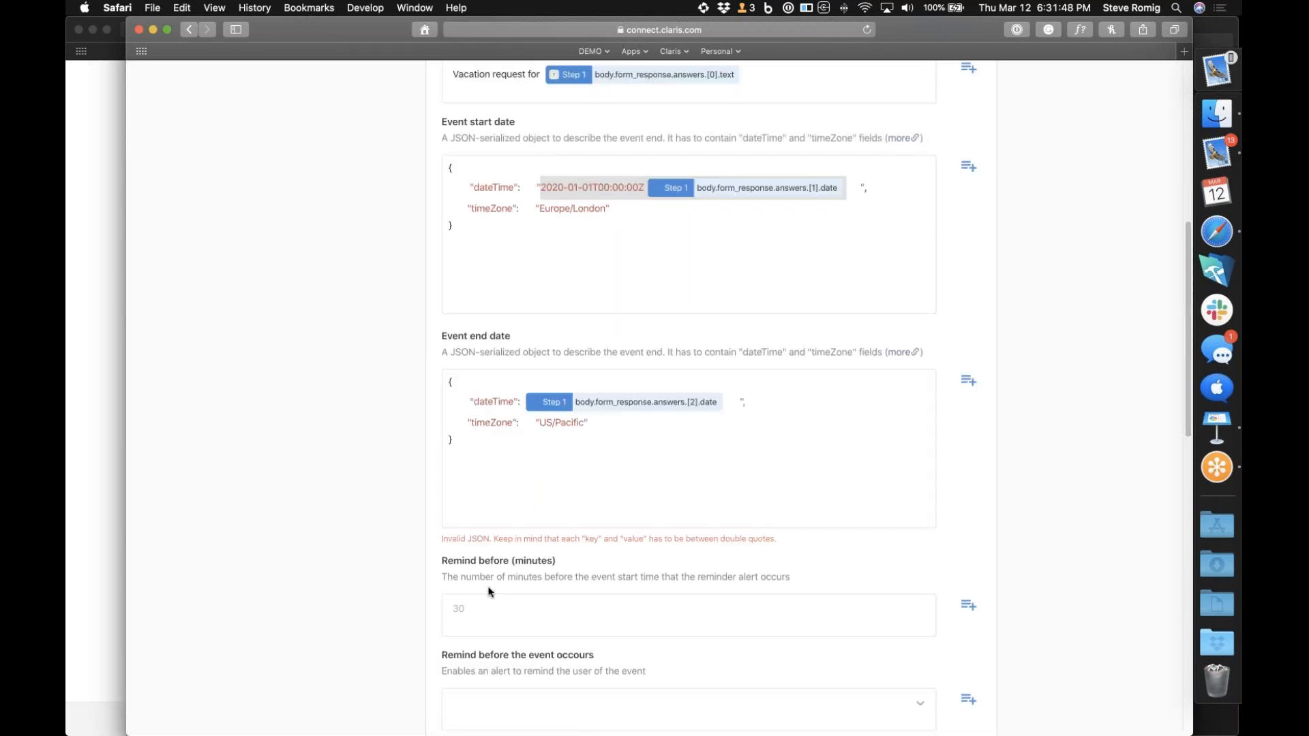
# Review the remaining event fields, from the start and end dates through location, organizer and attendees
pyautogui.scroll(-3, 488, 591)
pyautogui.scroll(-3, 488, 592)
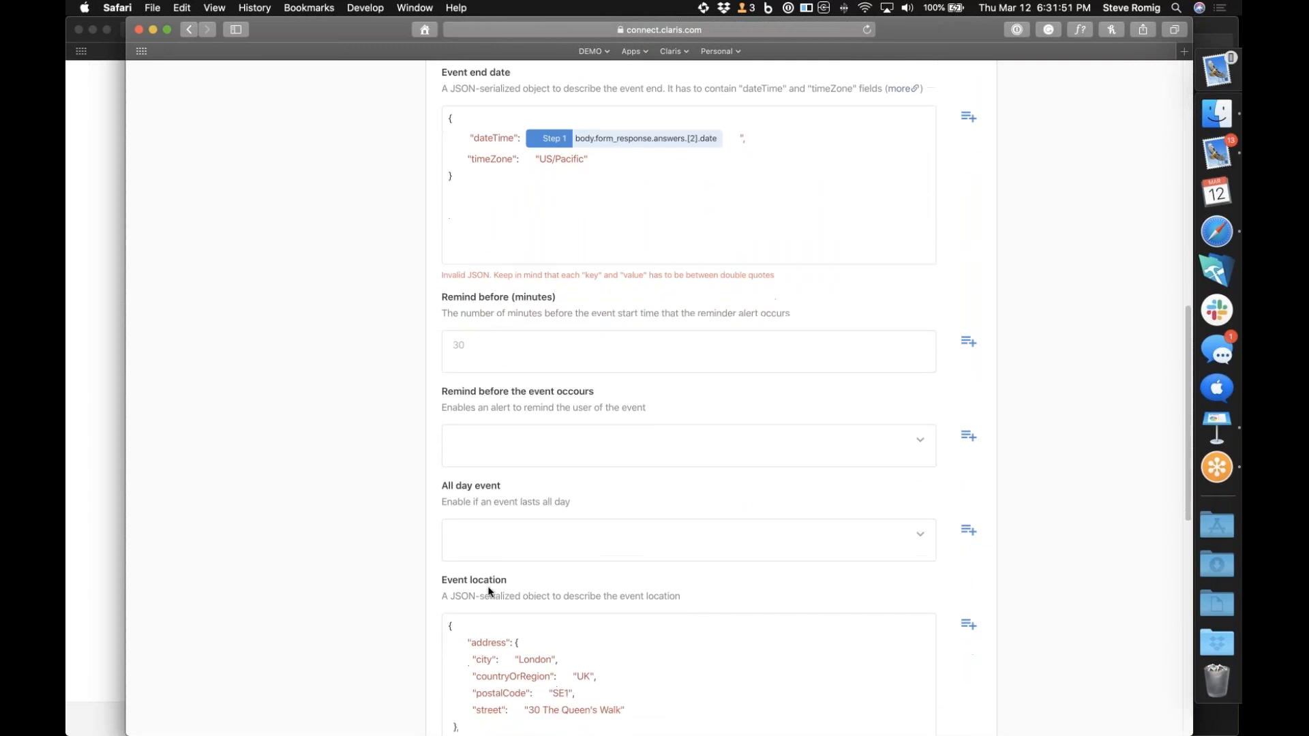
pyautogui.scroll(-7, 488, 591)
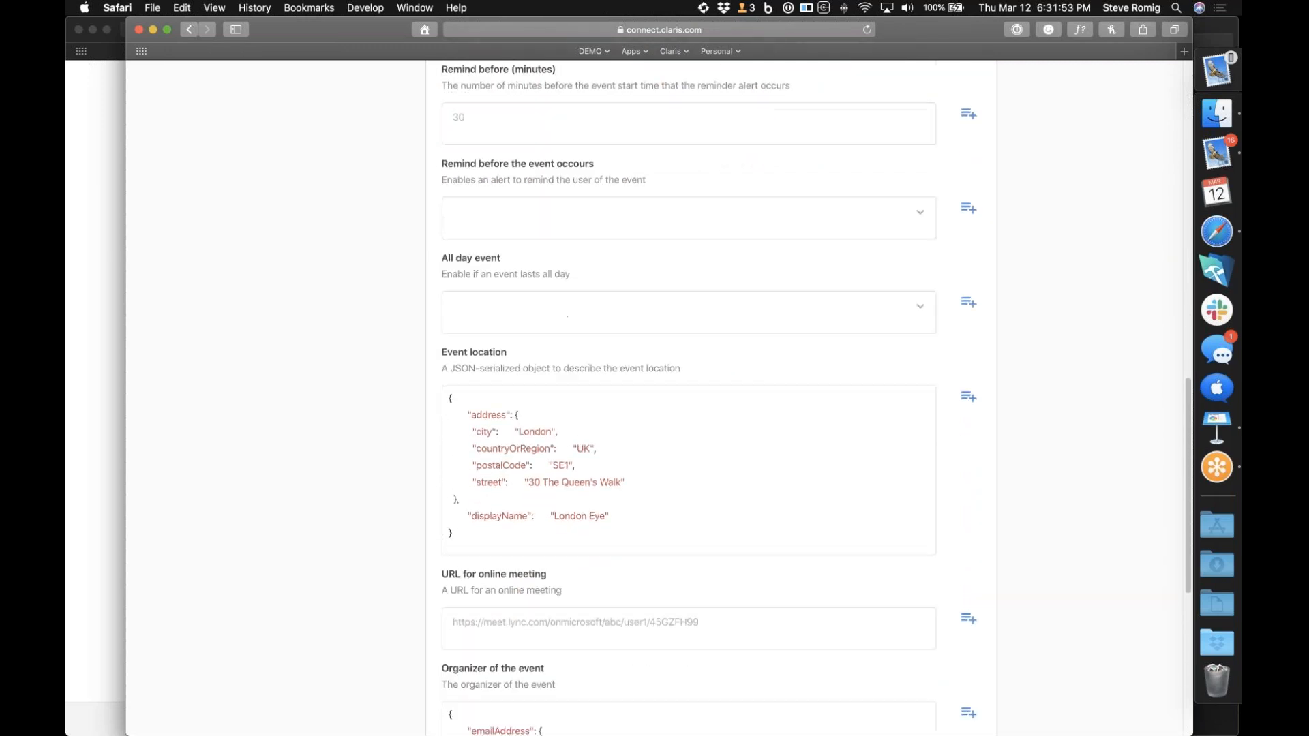
pyautogui.scroll(-2, 494, 593)
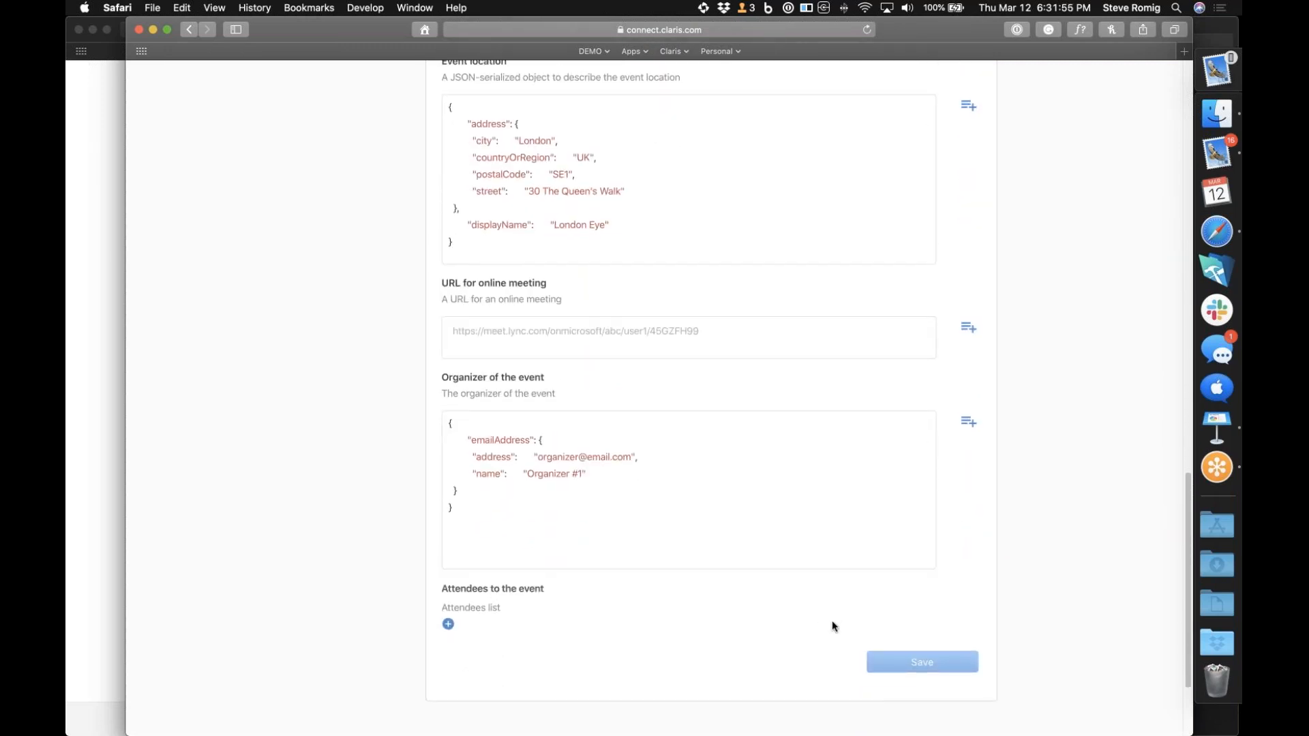
pyautogui.scroll(8, 778, 626)
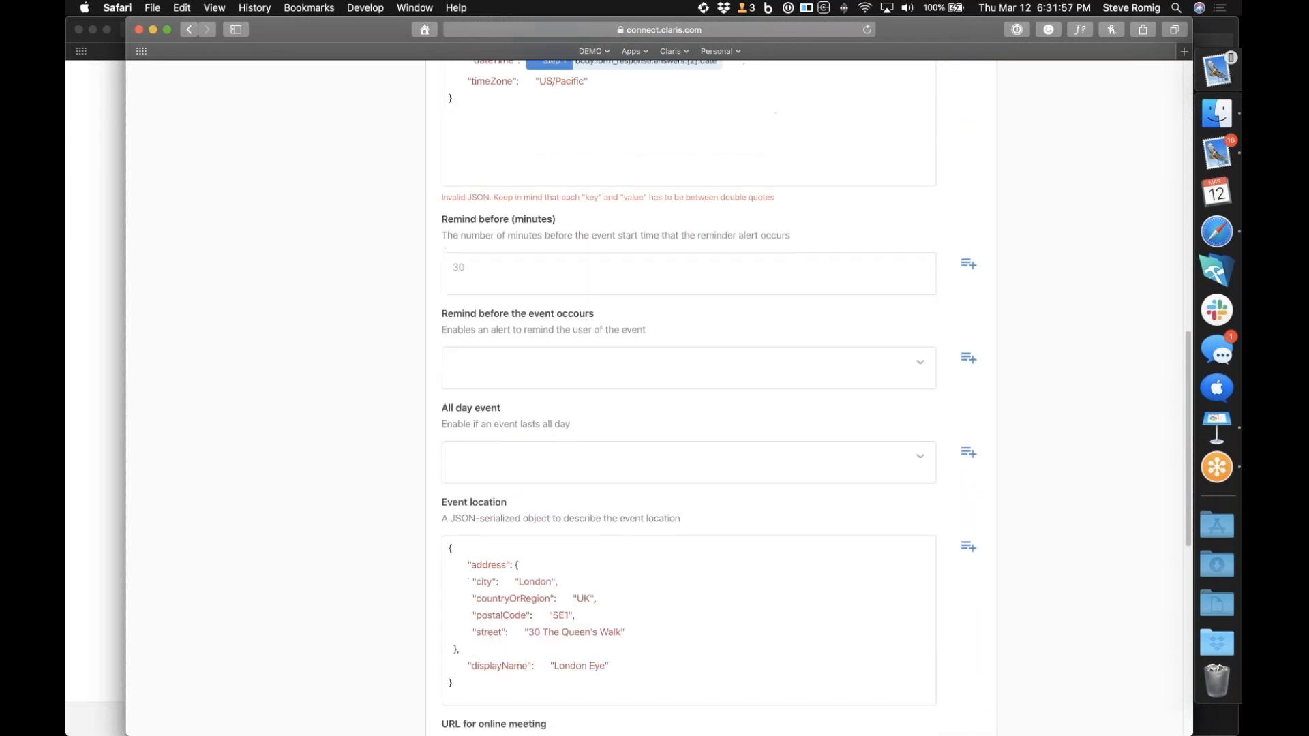
pyautogui.scroll(2, 779, 626)
pyautogui.scroll(8, 779, 626)
pyautogui.scroll(-6, 779, 626)
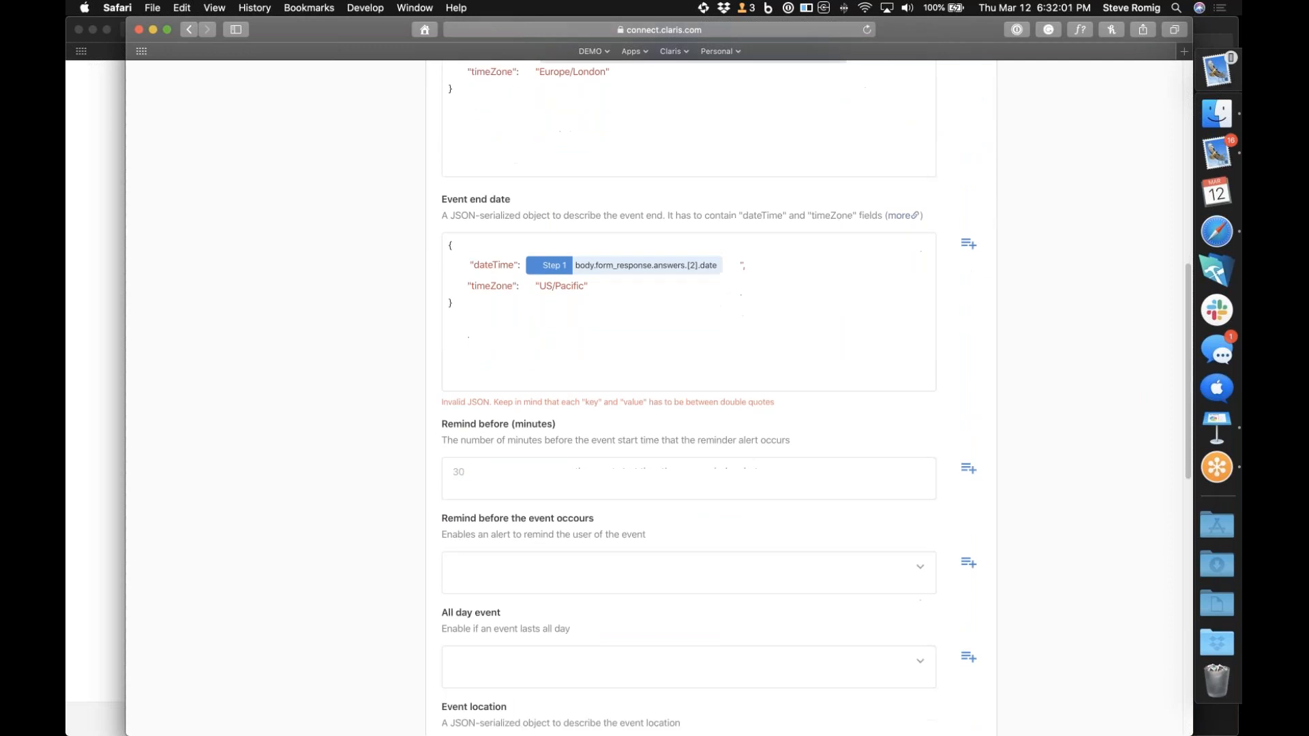
pyautogui.scroll(-1, 682, 396)
pyautogui.scroll(-3, 866, 491)
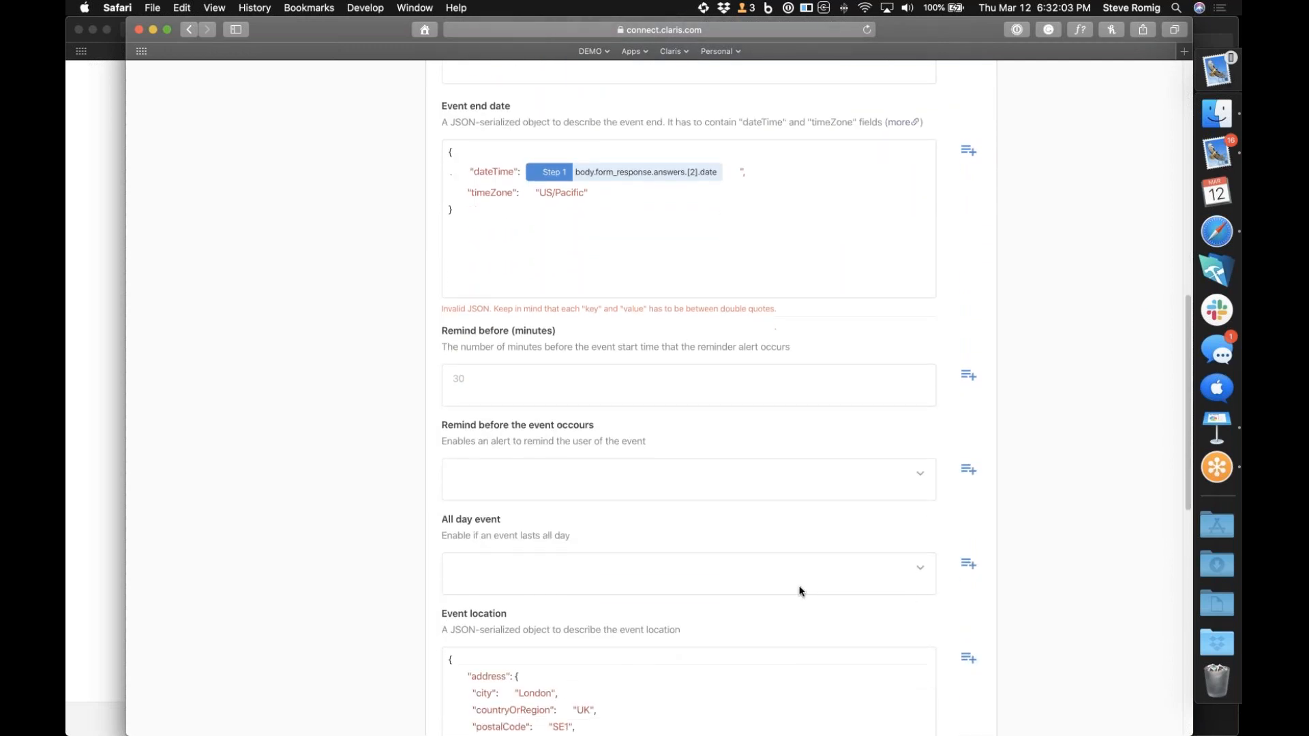
pyautogui.scroll(-15, 881, 489)
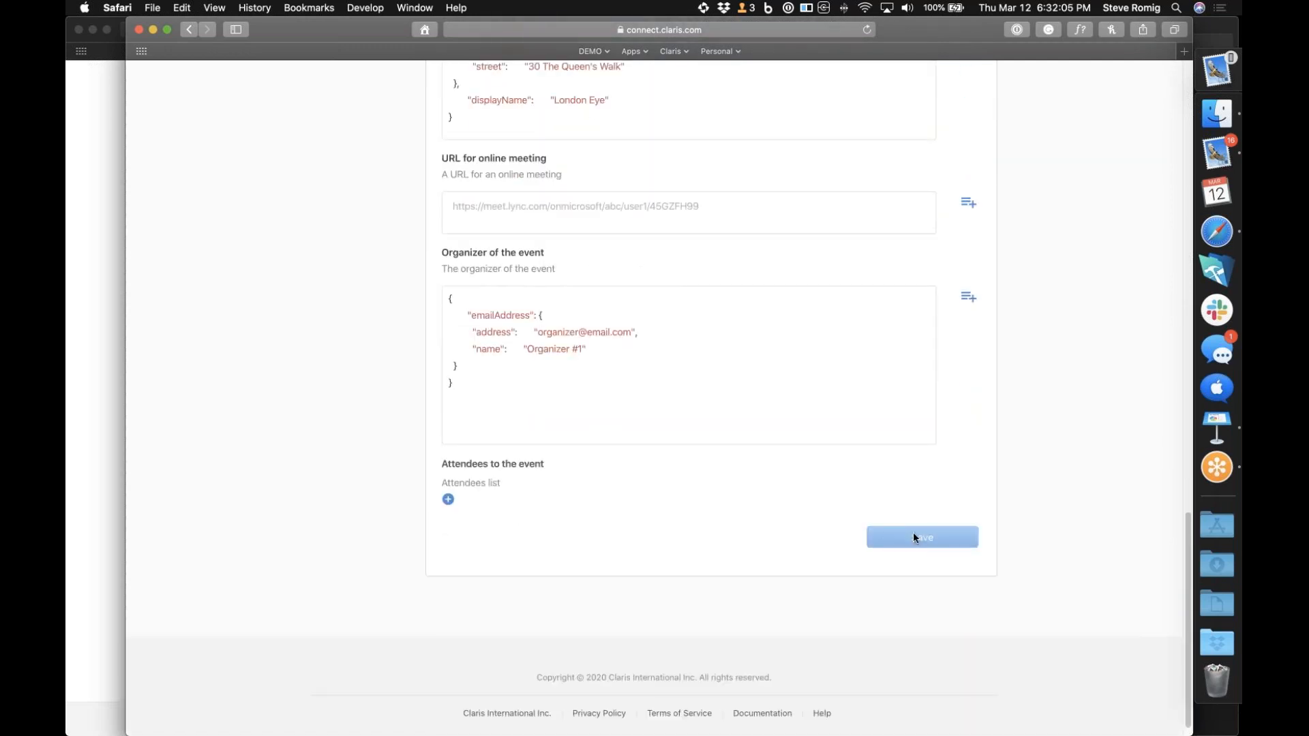
# Set the All day event option to True
pyautogui.scroll(10, 648, 558)
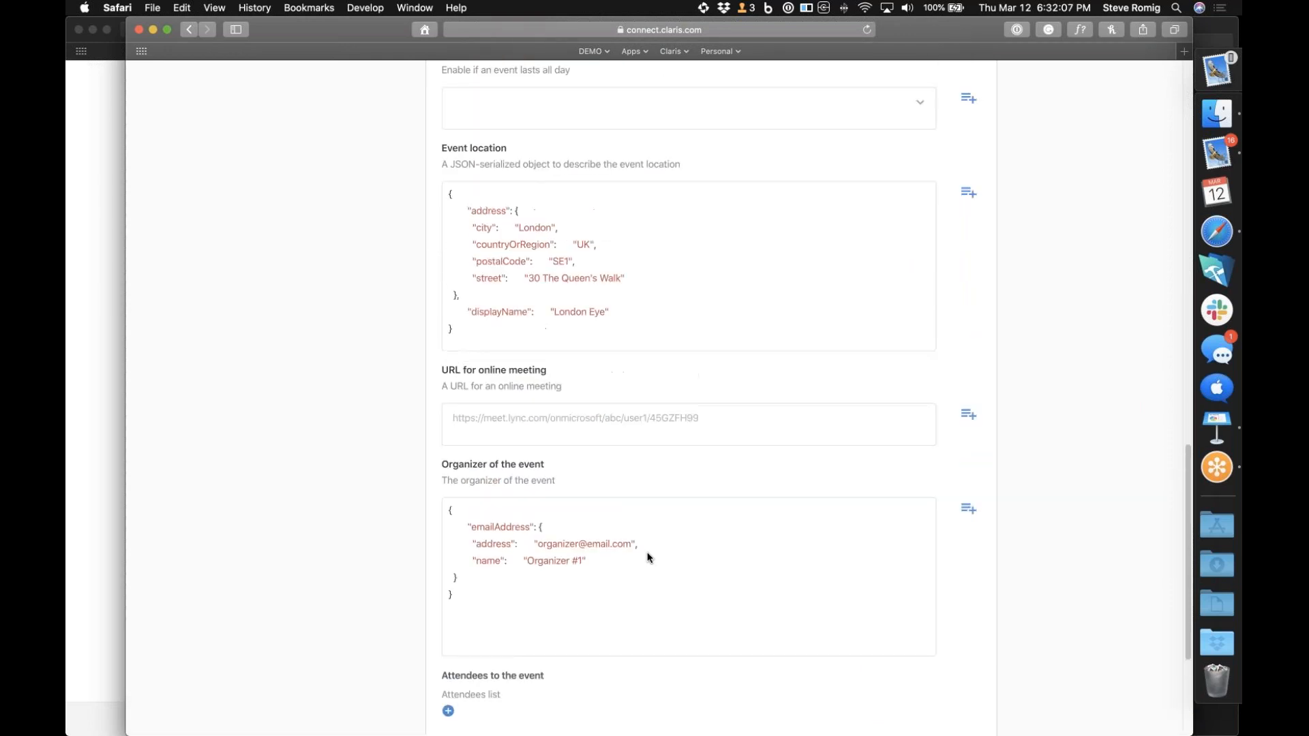
pyautogui.scroll(1, 648, 558)
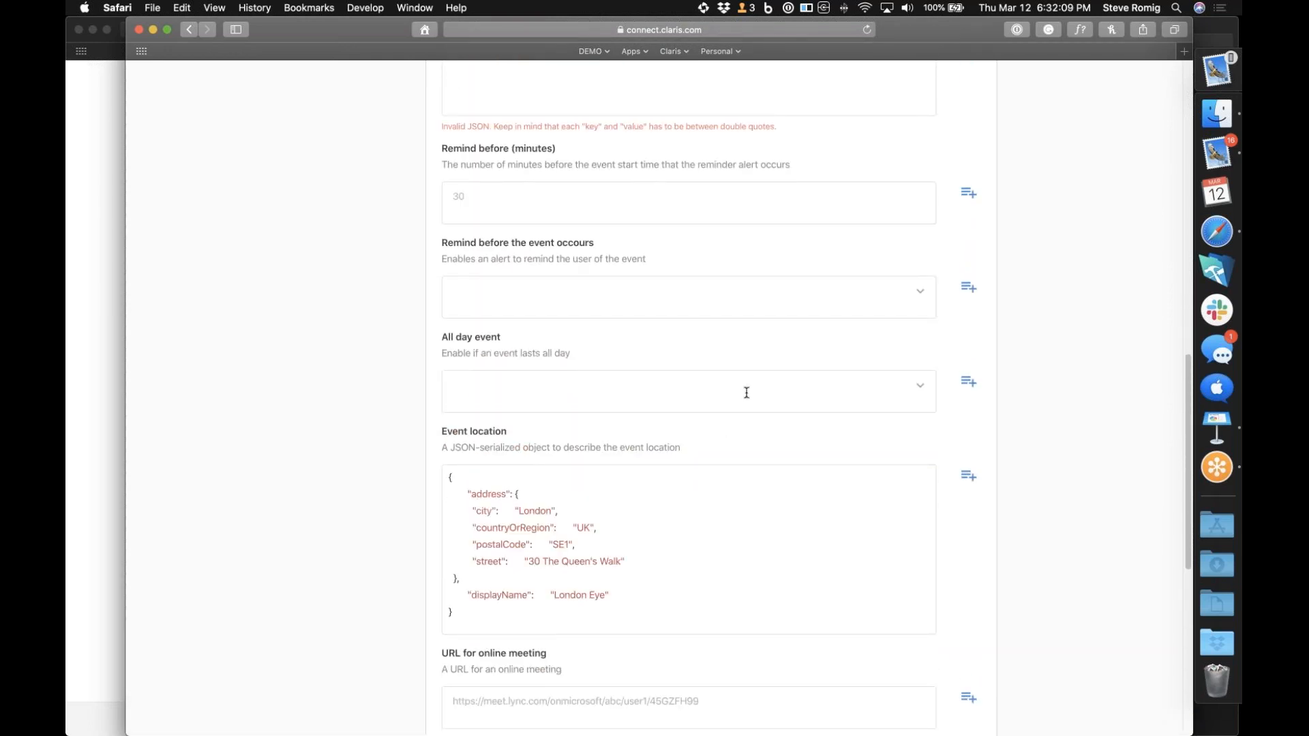
pyautogui.click(746, 392)
pyautogui.click(747, 393)
pyautogui.scroll(-10, 1003, 422)
# Enable the reminder before the event by choosing True, and set it to 30 minutes before the start
pyautogui.scroll(9, 1003, 421)
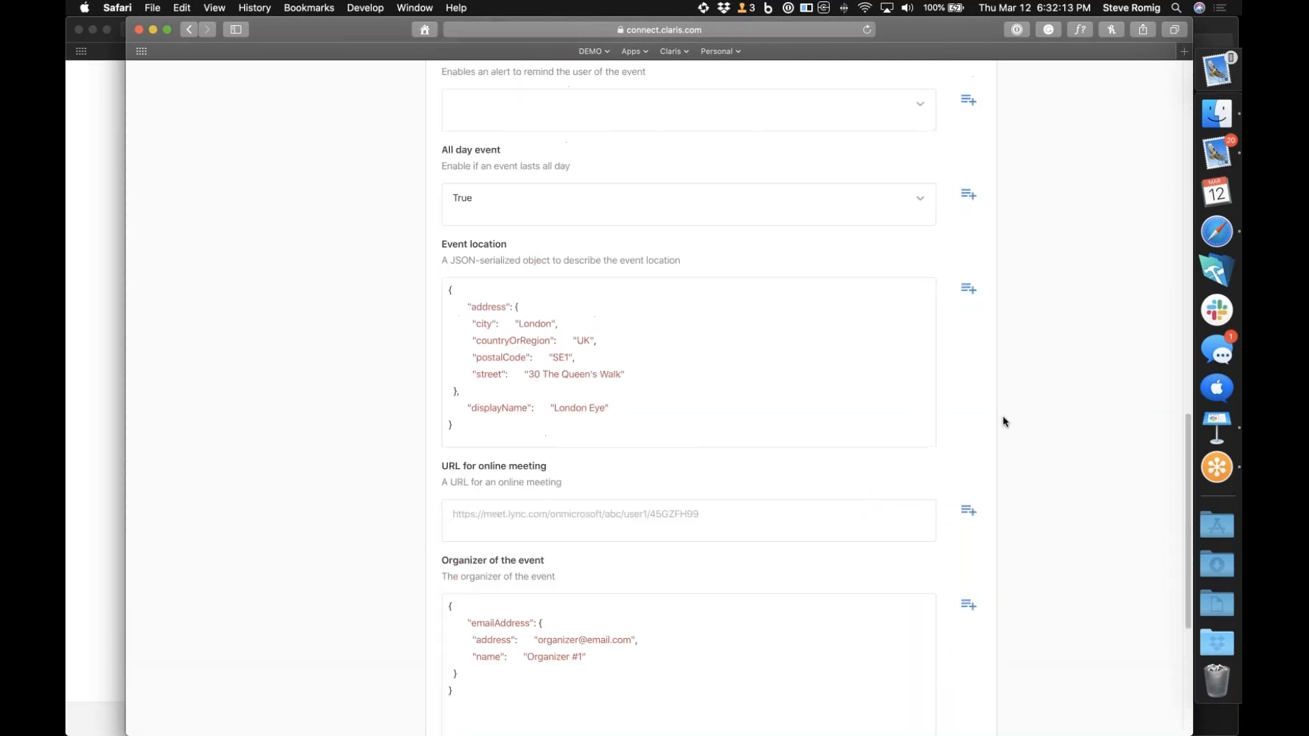
pyautogui.scroll(2, 1003, 422)
pyautogui.click(907, 341)
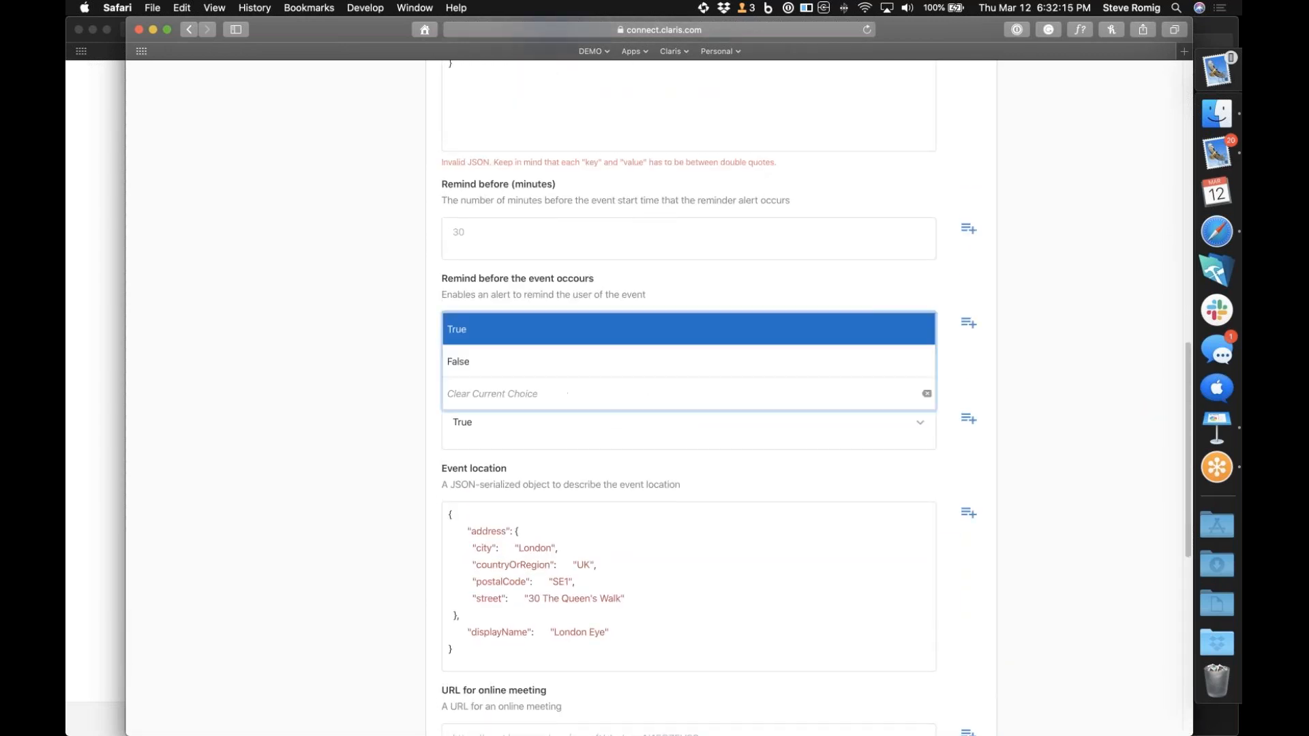
pyautogui.click(774, 338)
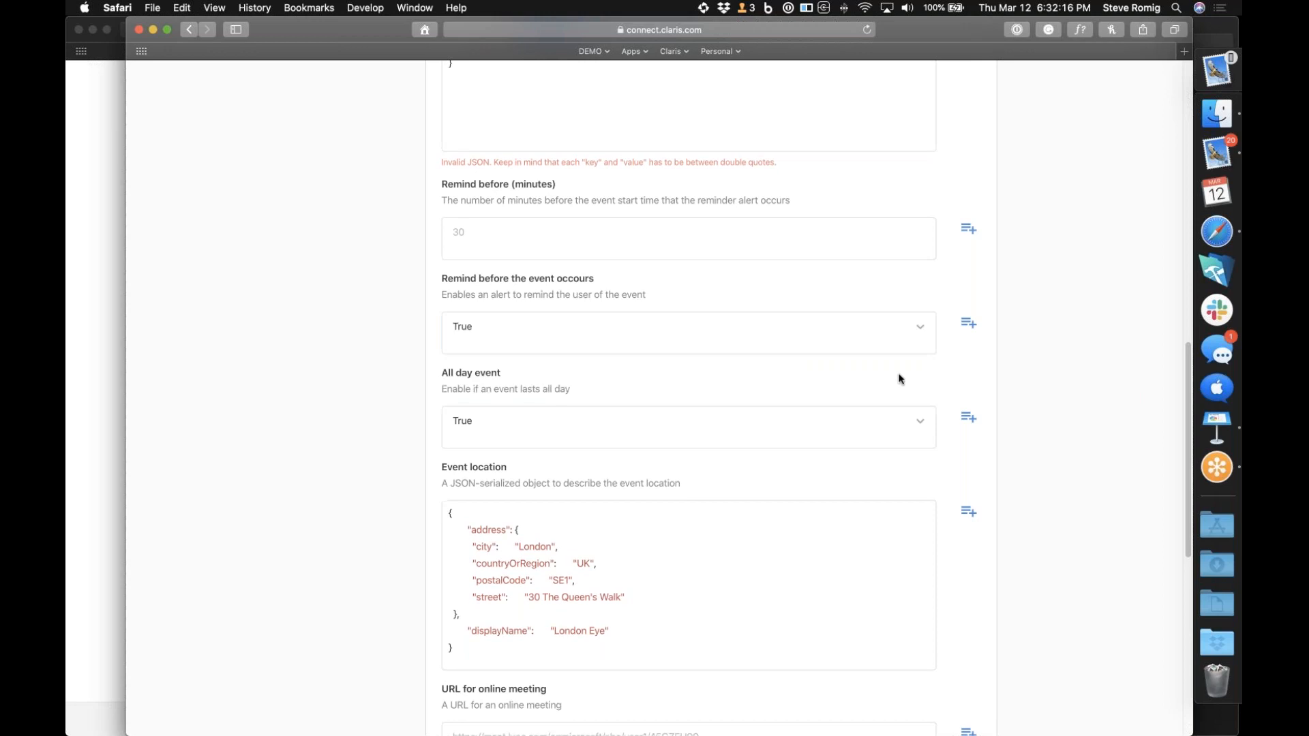
pyautogui.click(885, 240)
pyautogui.write('30')
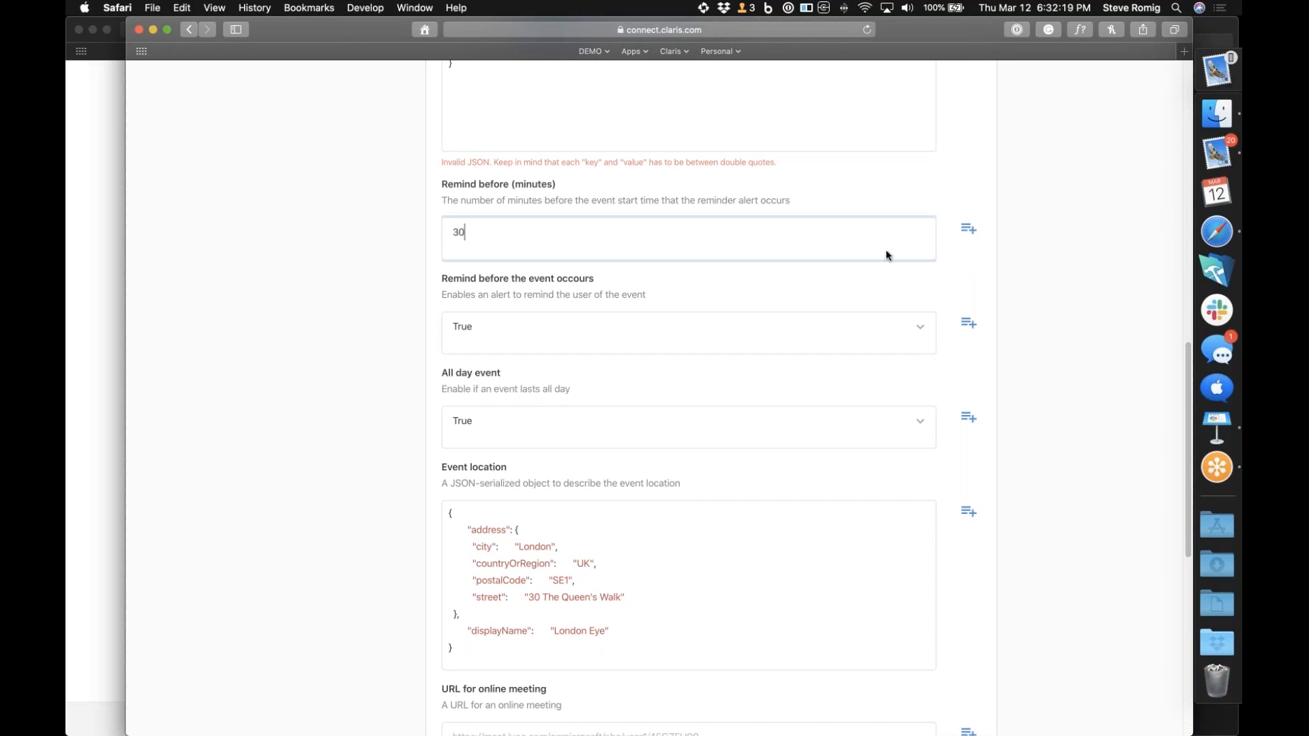
# Remove the sample timestamp from the event start date's dateTime value, keeping only the Typeform start date answer
pyautogui.scroll(-5, 1029, 379)
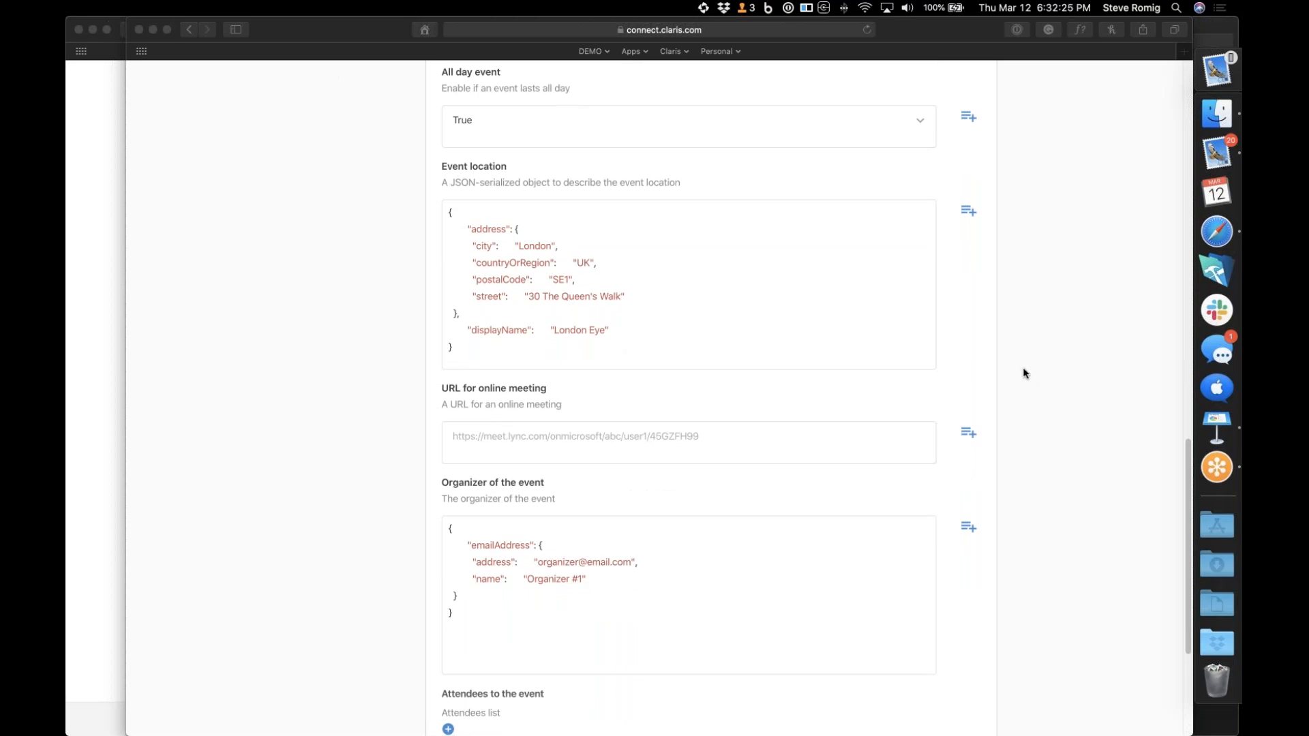
pyautogui.scroll(-5, 1025, 372)
pyautogui.scroll(15, 790, 491)
pyautogui.scroll(5, 790, 492)
pyautogui.scroll(2, 790, 489)
pyautogui.scroll(-3, 790, 489)
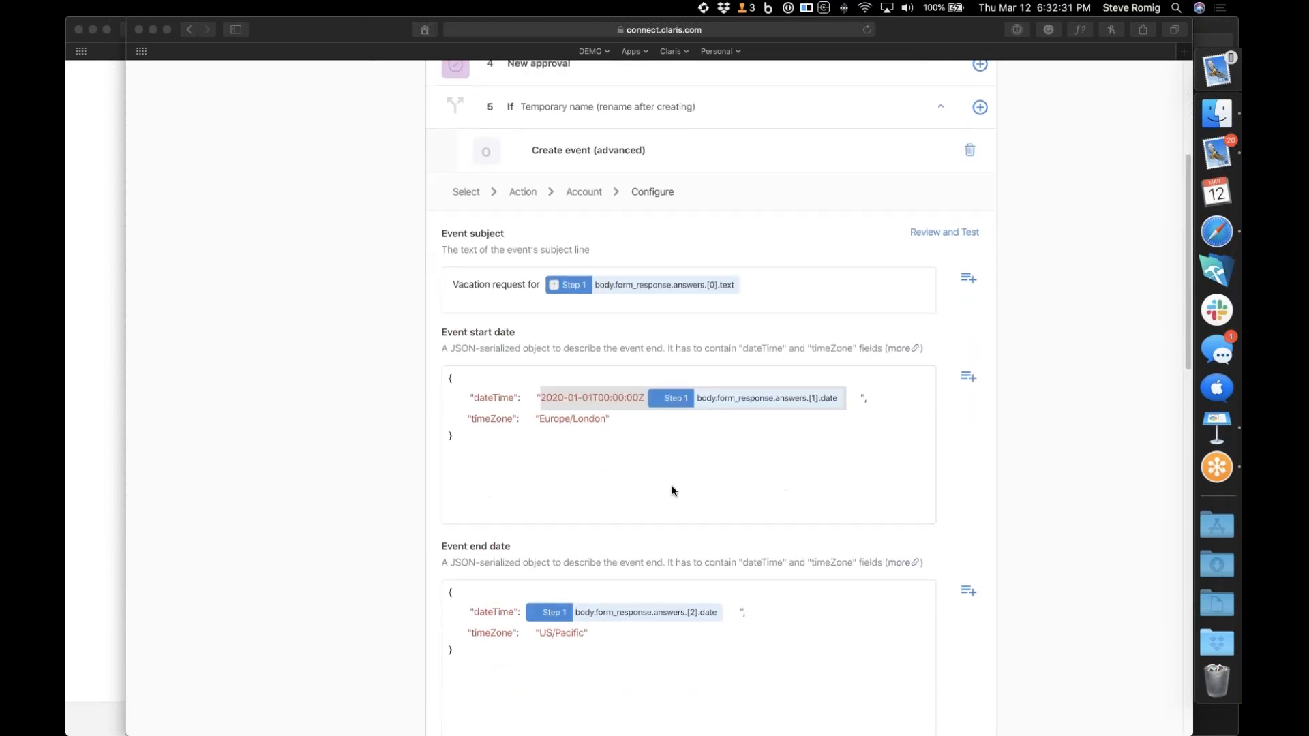
pyautogui.click(643, 399)
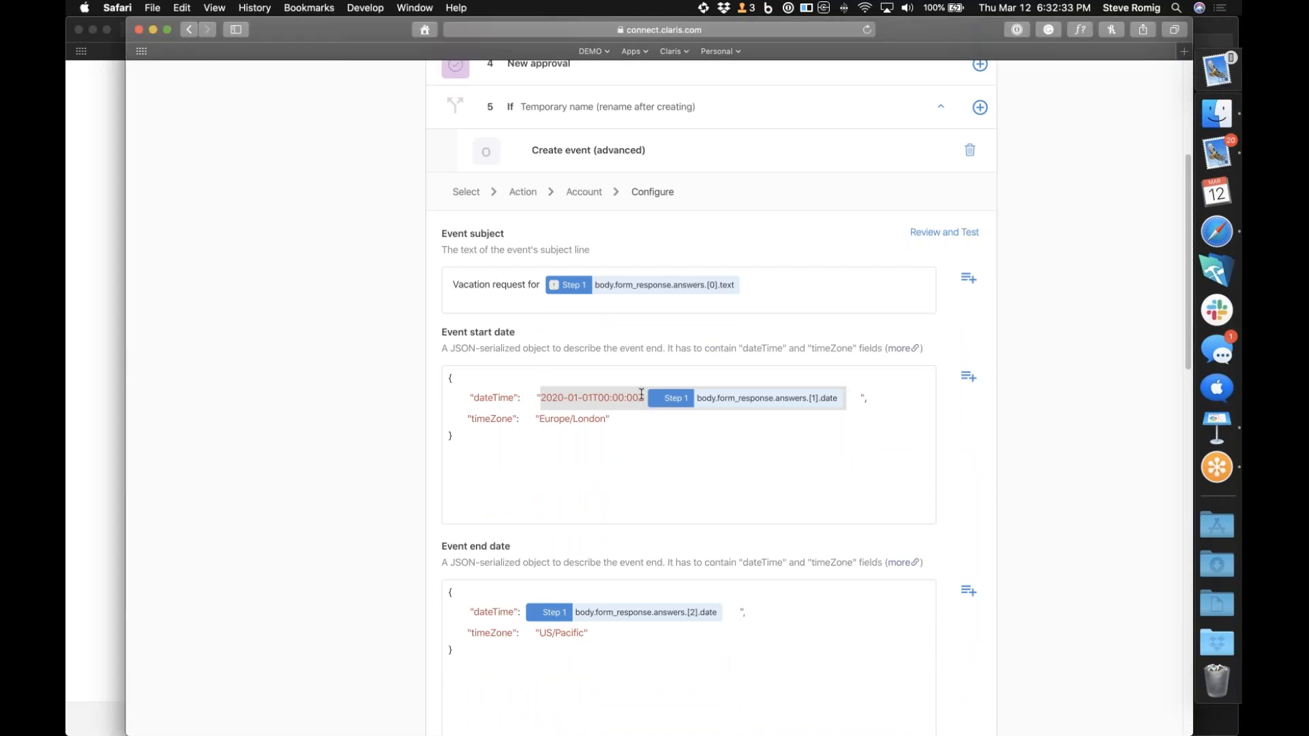
pyautogui.press('BackSpace')
pyautogui.press('BackSpace')
pyautogui.press('BackSpace')
pyautogui.press('BackSpace')
pyautogui.press('BackSpace')
pyautogui.press('BackSpace')
pyautogui.press('BackSpace')
pyautogui.press('BackSpace')
pyautogui.press('BackSpace')
pyautogui.press('BackSpace')
pyautogui.press('BackSpace')
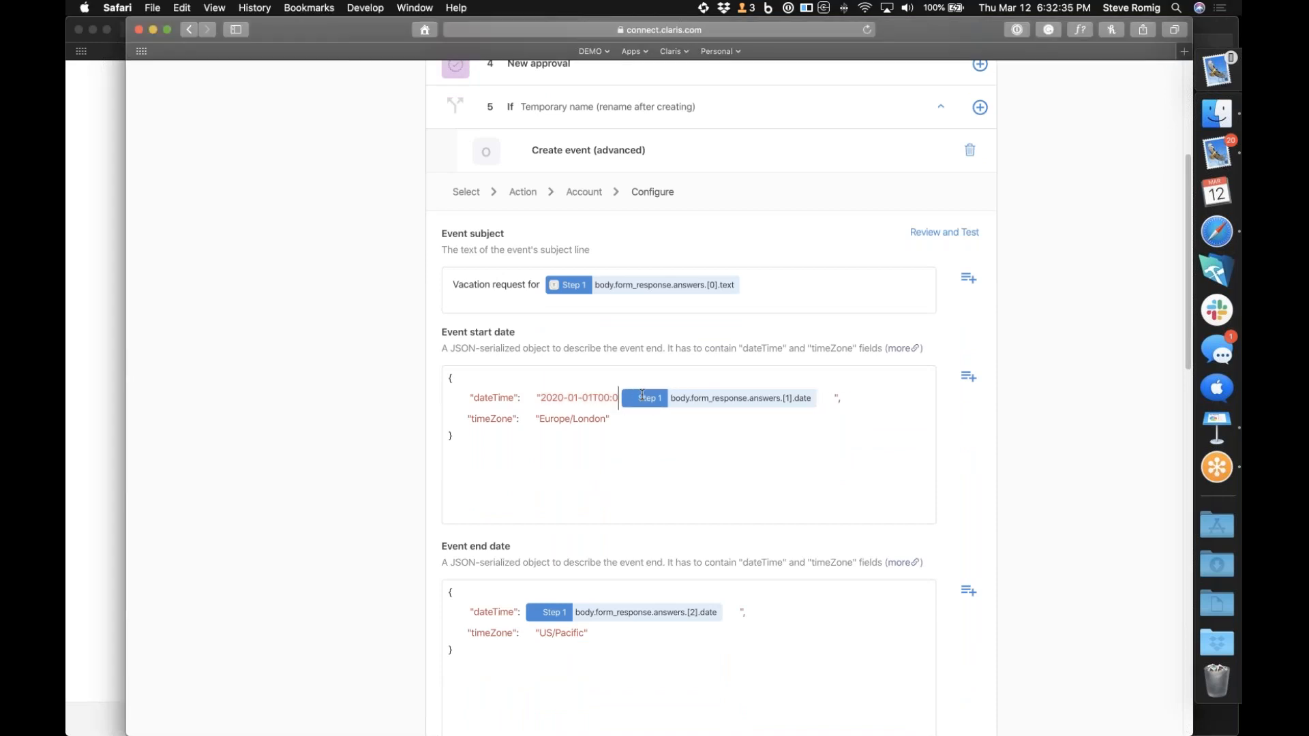
pyautogui.press('BackSpace')
pyautogui.press('BackSpace')
pyautogui.press('BackSpace')
pyautogui.press('BackSpace')
pyautogui.press('BackSpace')
pyautogui.press('BackSpace')
pyautogui.press('BackSpace')
pyautogui.press('BackSpace')
pyautogui.press('BackSpace')
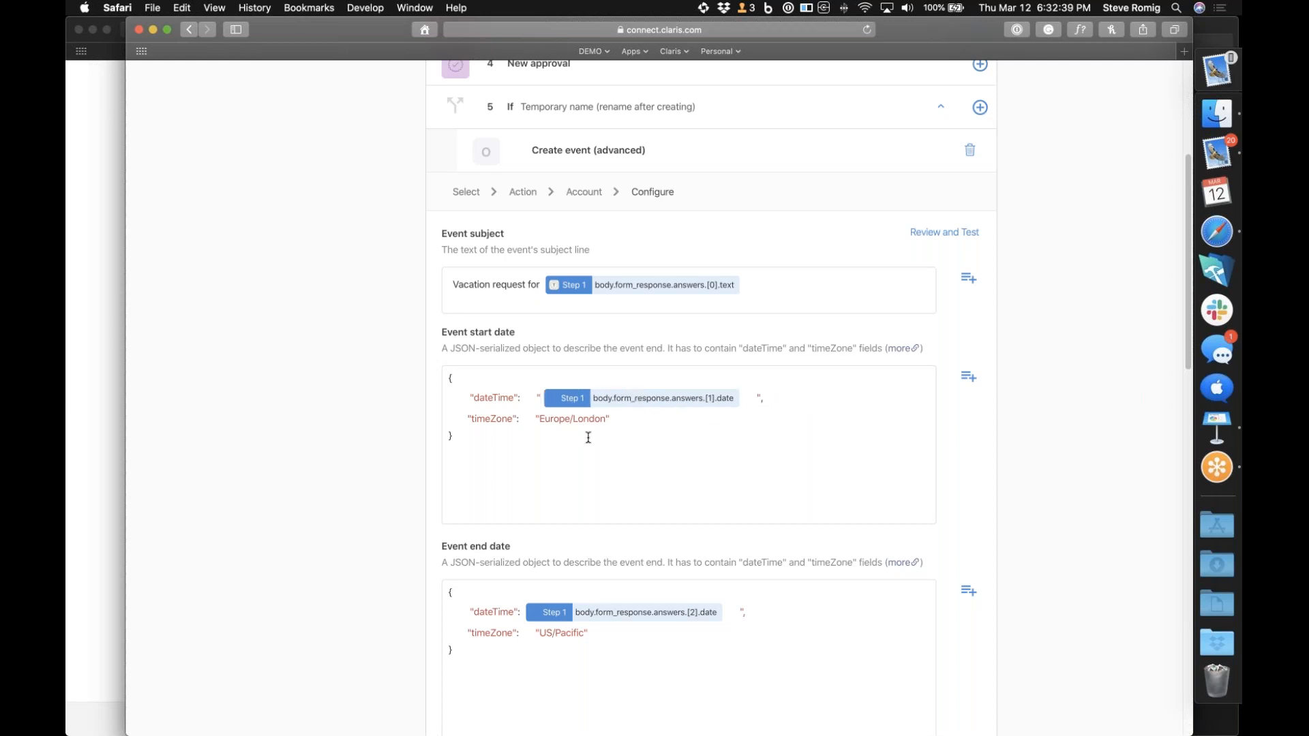
# Set the event start date's timeZone to US/Pacific and close the data picker
pyautogui.moveTo(540, 418); pyautogui.dragTo(605, 419)
pyautogui.press('BackSpace')
pyautogui.write('US/Pacific')
pyautogui.click(994, 493)
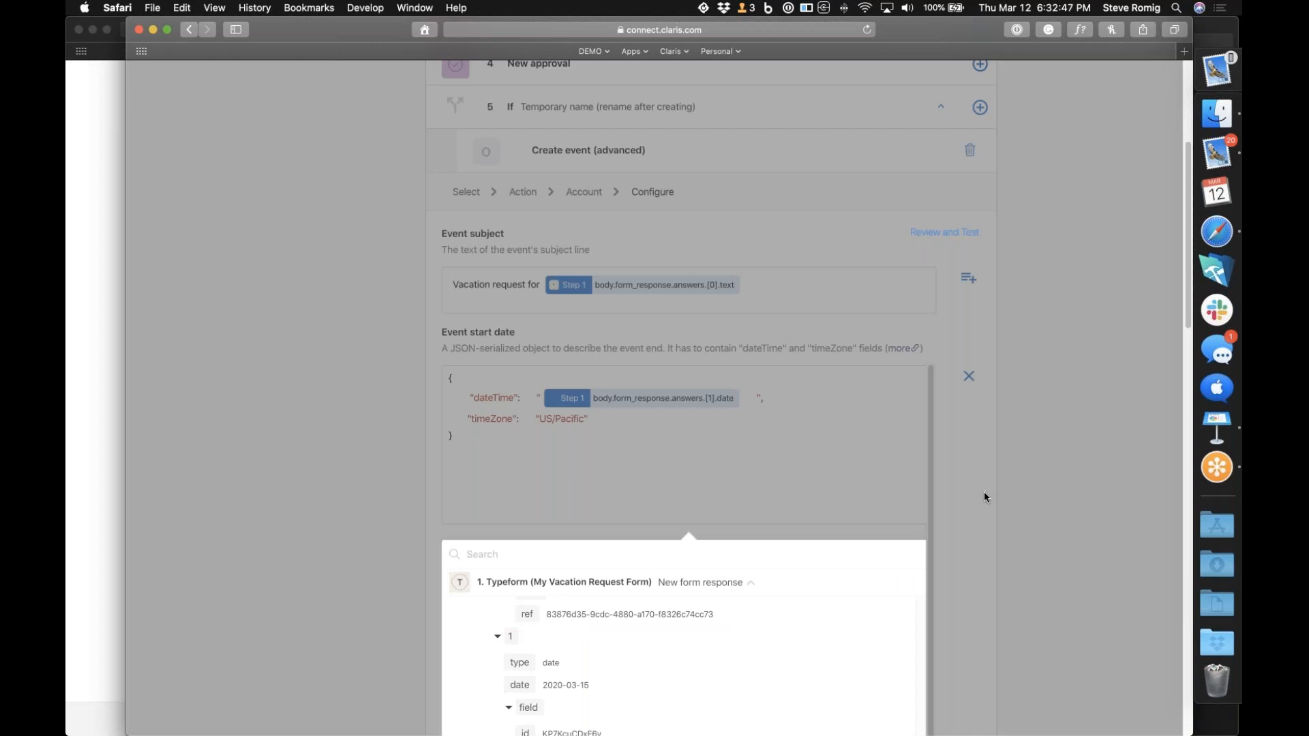
pyautogui.click(968, 494)
# Review the event configuration, comparing the JSON of the start and end dates and checking the remaining fields for errors
pyautogui.scroll(-10, 971, 498)
pyautogui.scroll(-3, 972, 501)
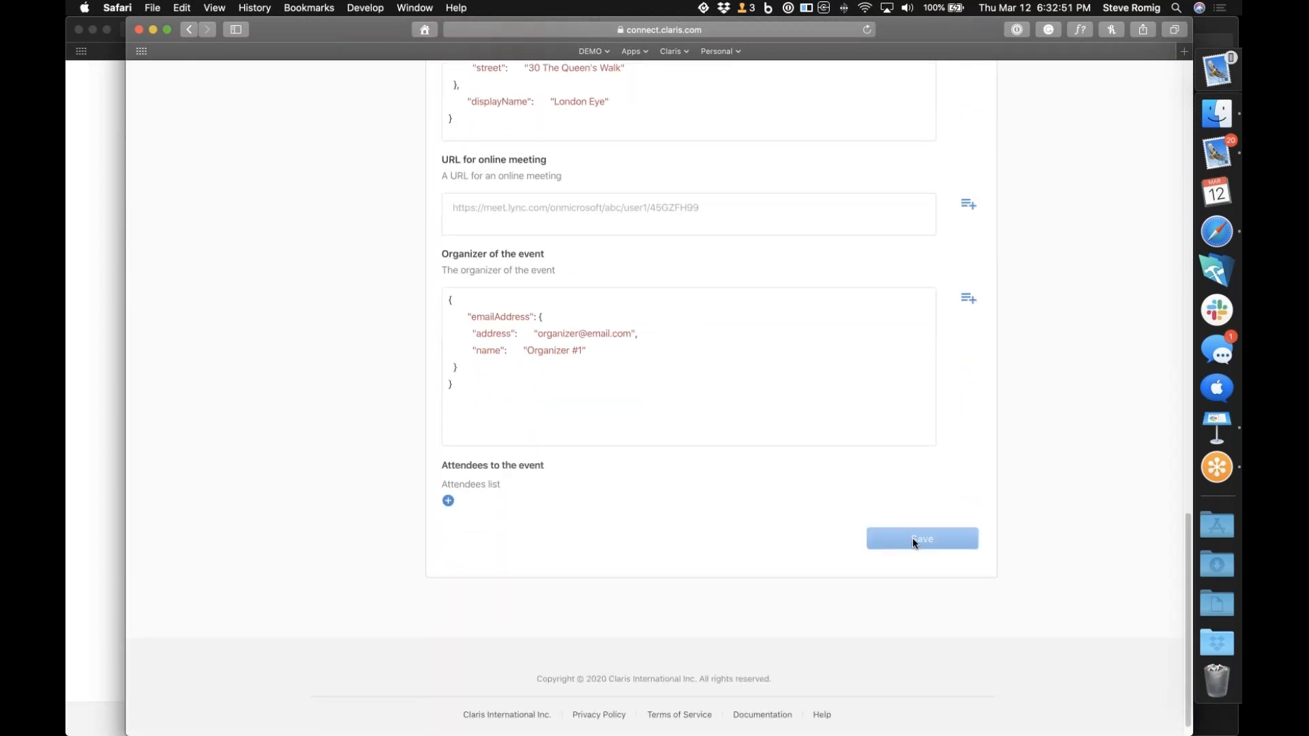
pyautogui.scroll(8, 706, 549)
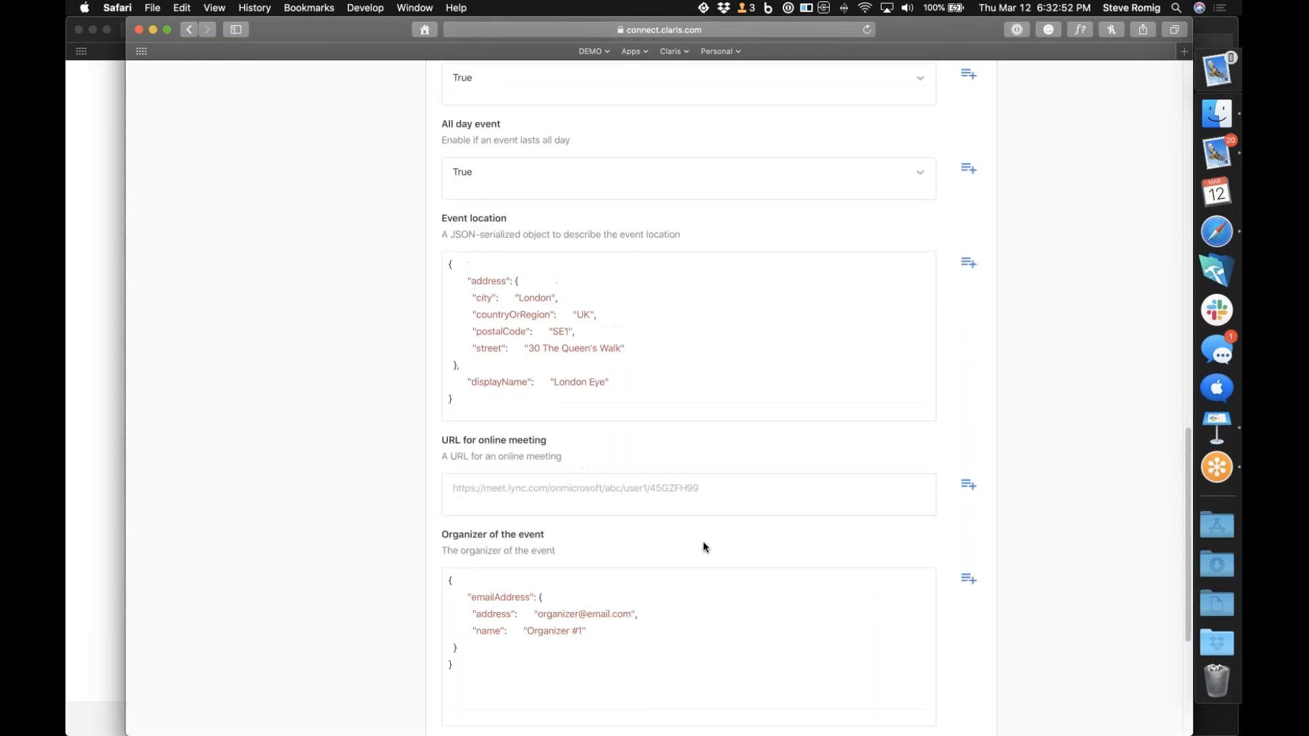
pyautogui.scroll(10, 703, 541)
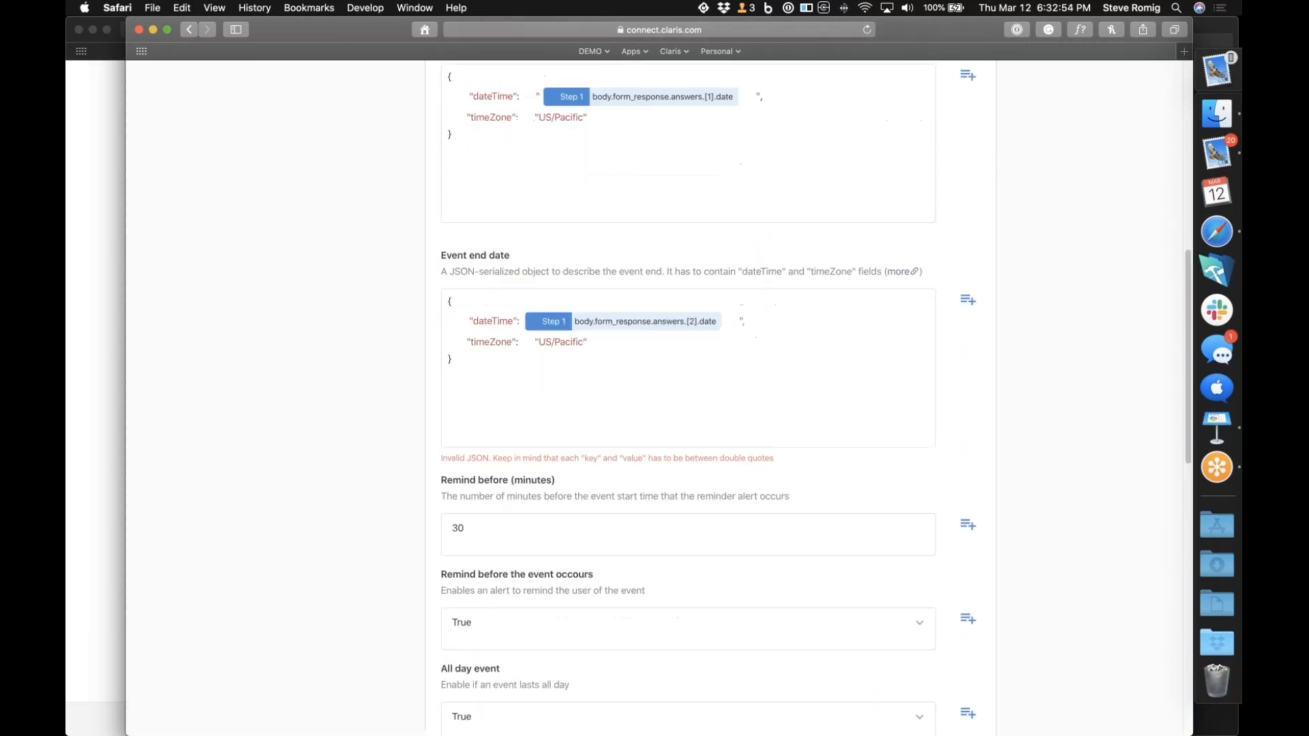
pyautogui.scroll(5, 759, 430)
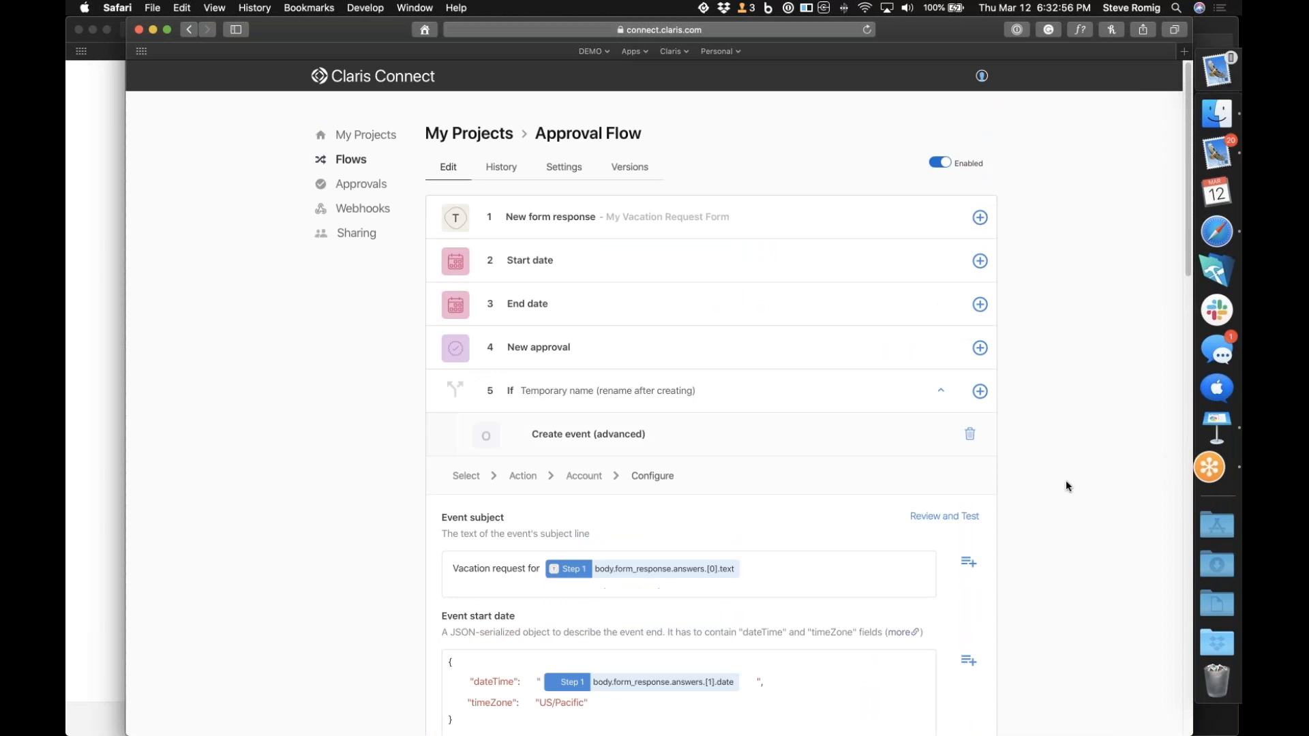
pyautogui.click(1208, 469)
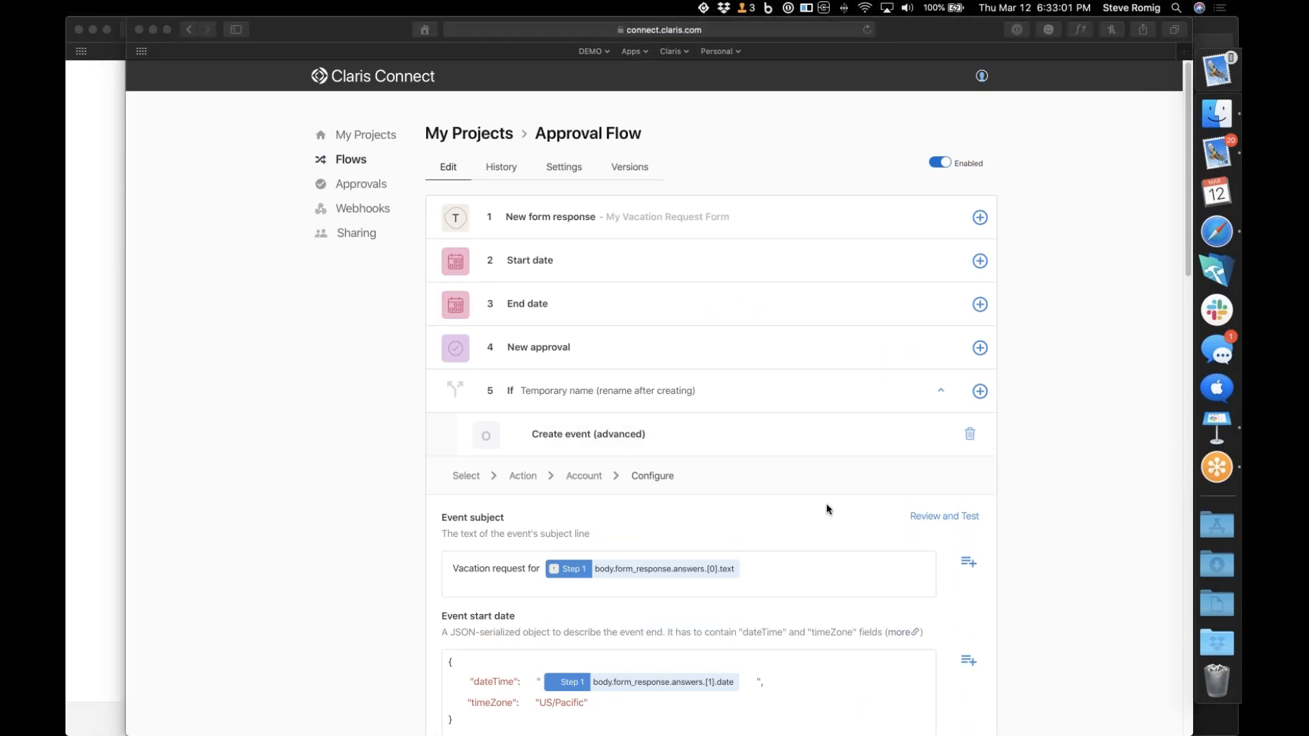
pyautogui.scroll(-5, 828, 510)
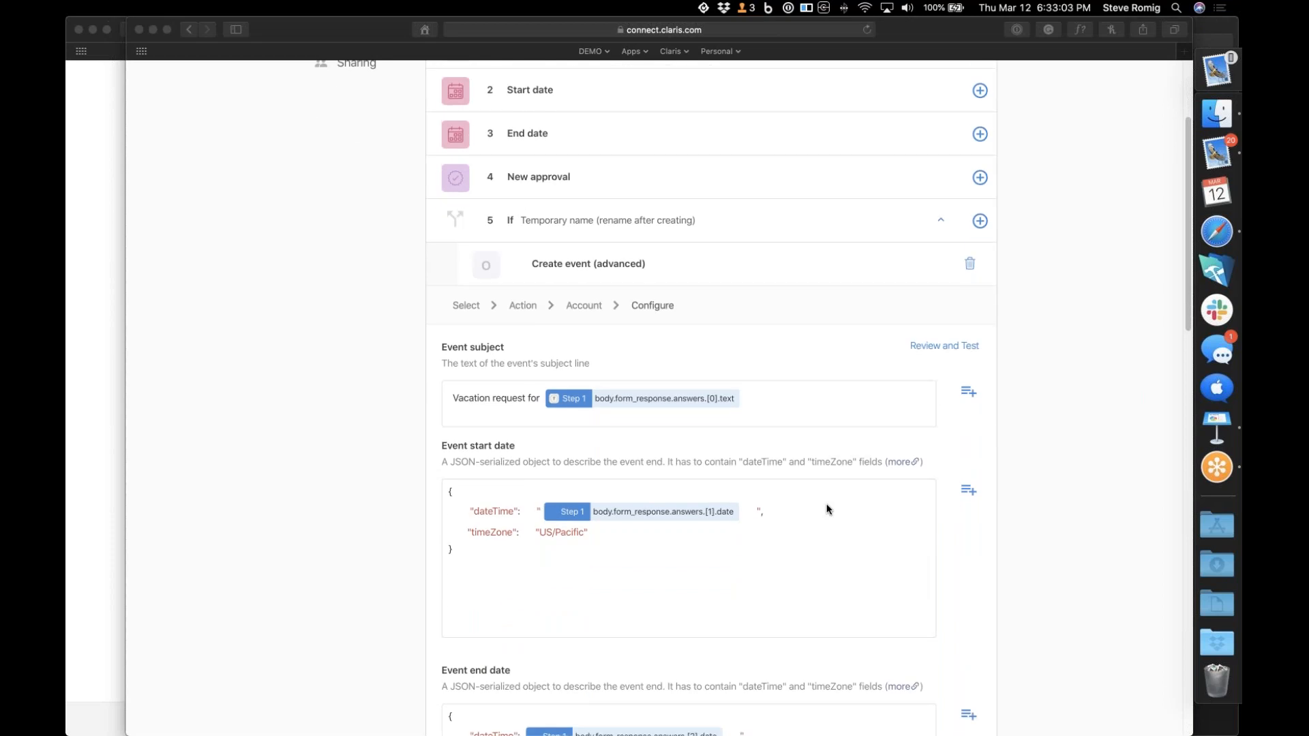
pyautogui.scroll(-6, 829, 510)
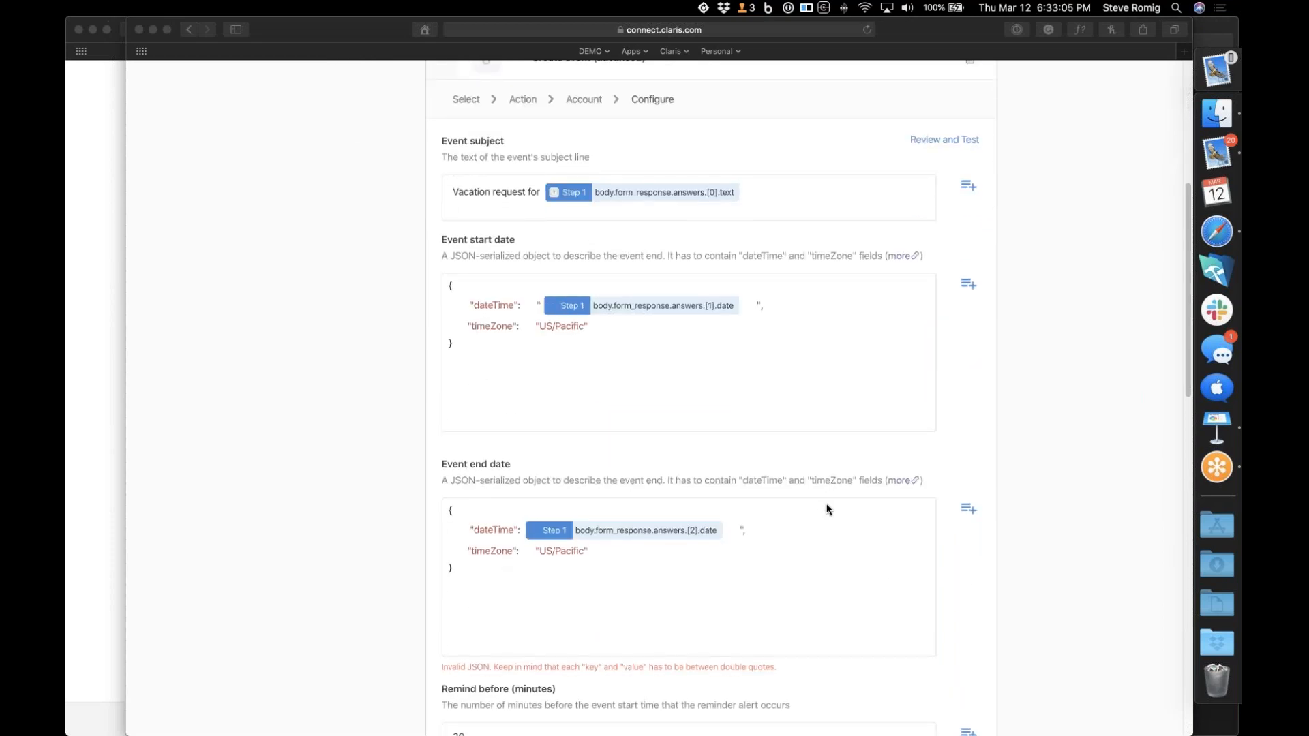
pyautogui.click(525, 535)
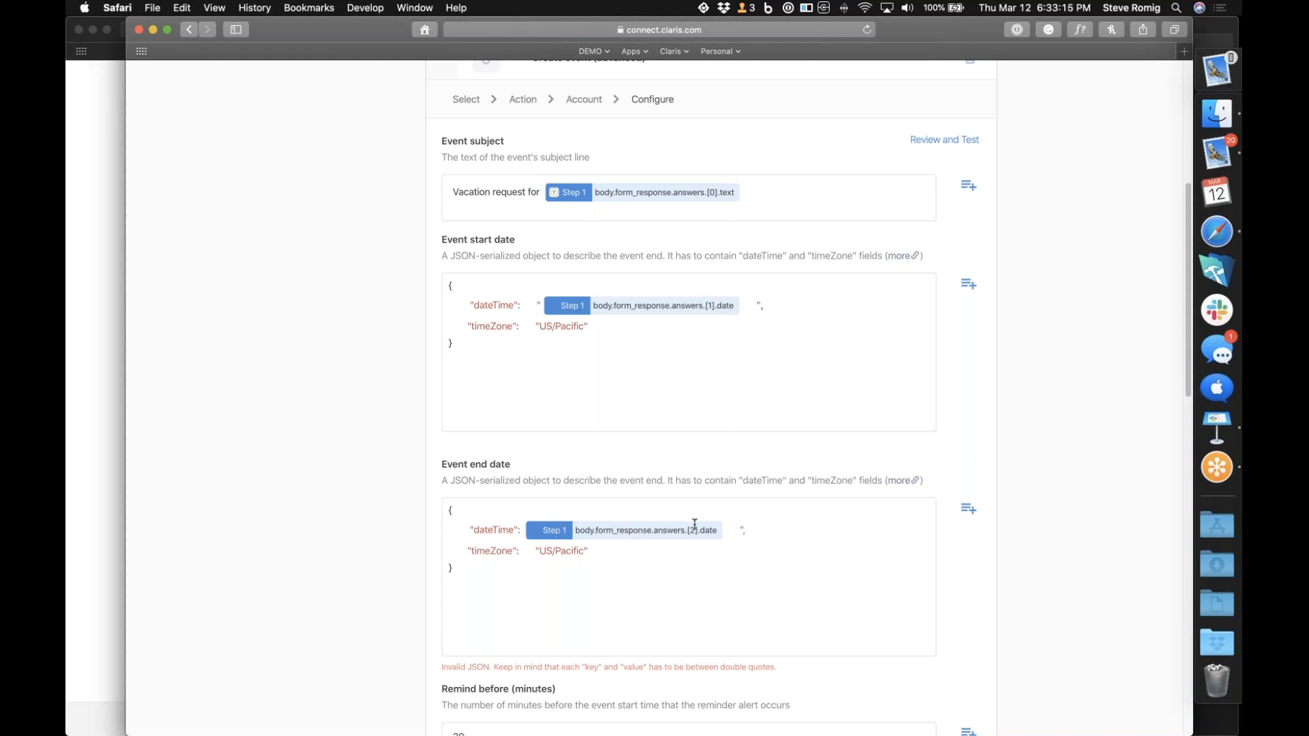
pyautogui.scroll(5, 396, 412)
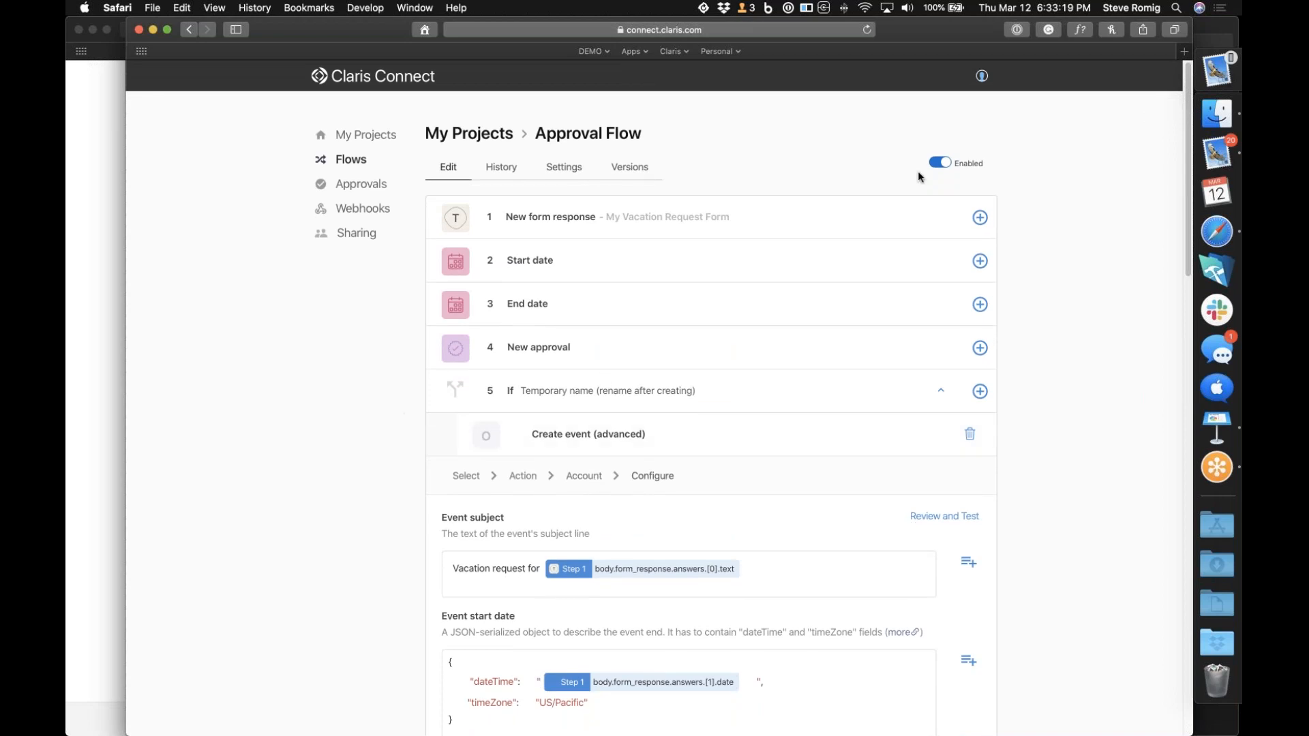
# Disable the current Approval Flow, open 2 - Approval Flow in the My Finished Flows project and enable it
pyautogui.click(941, 166)
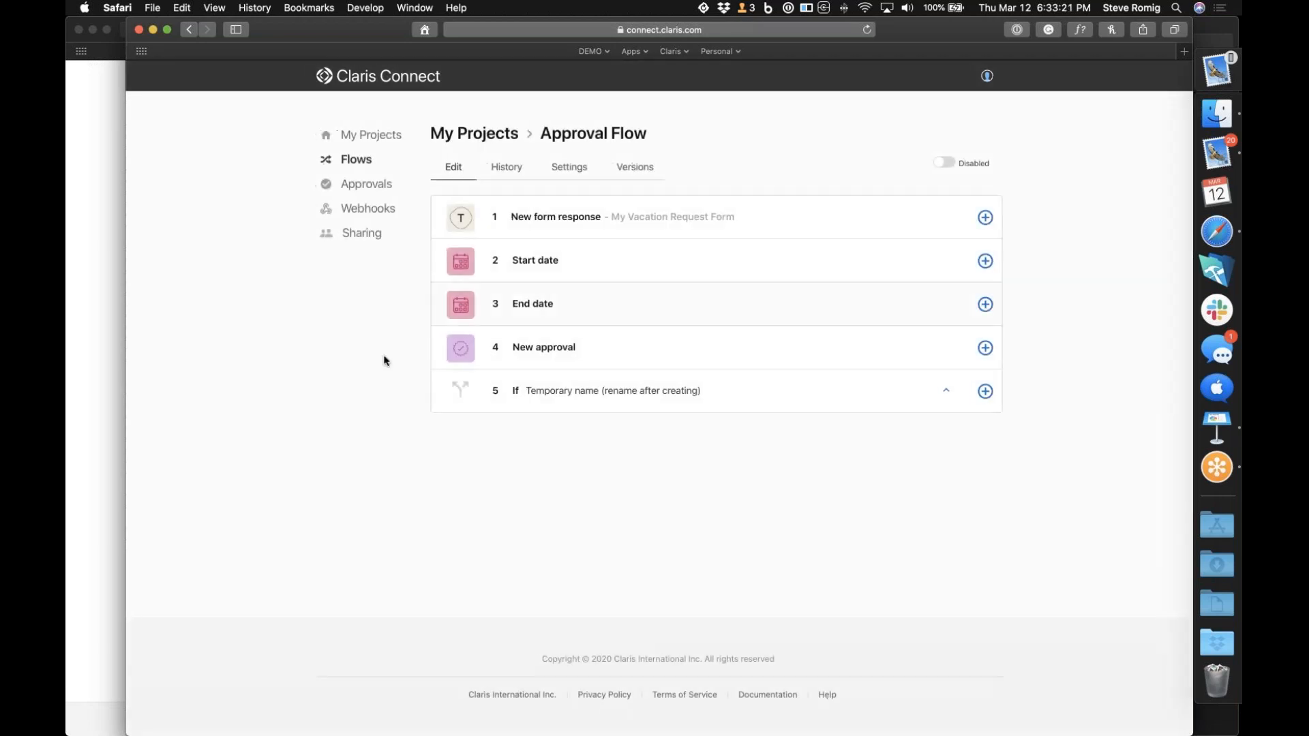
pyautogui.click(387, 140)
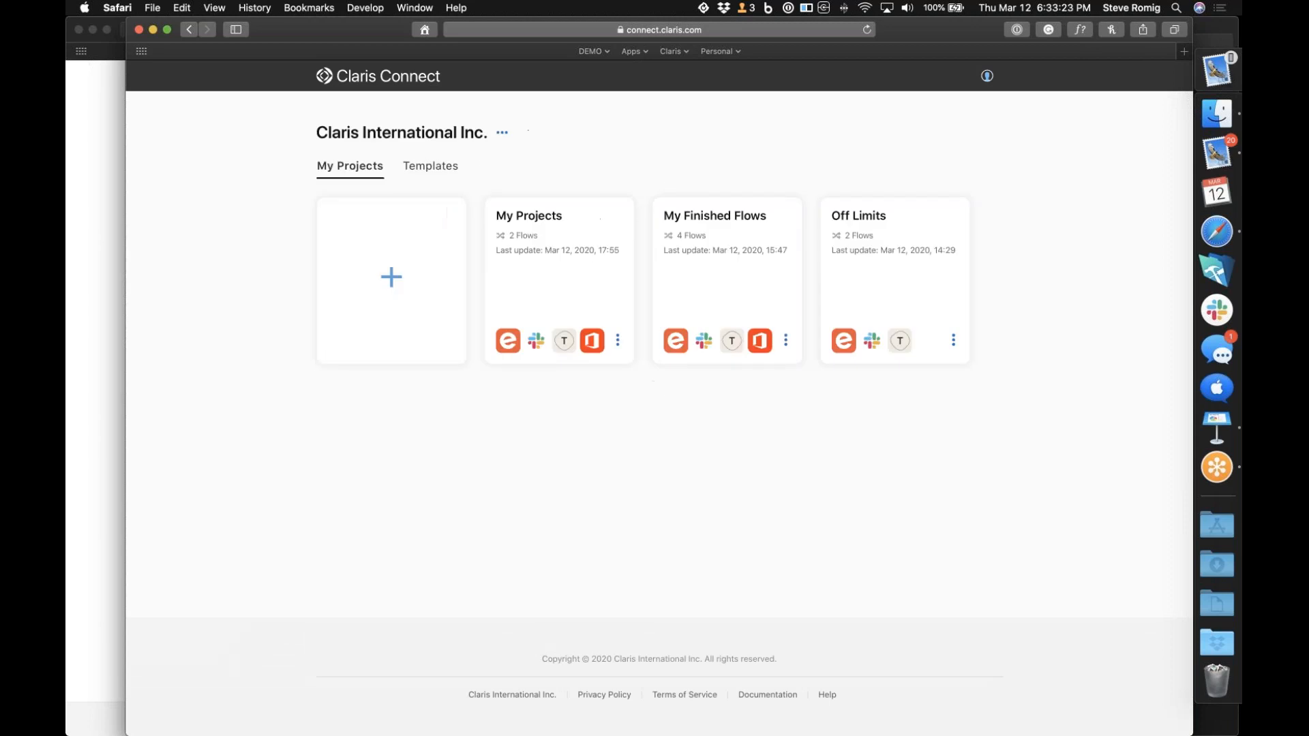
pyautogui.click(705, 326)
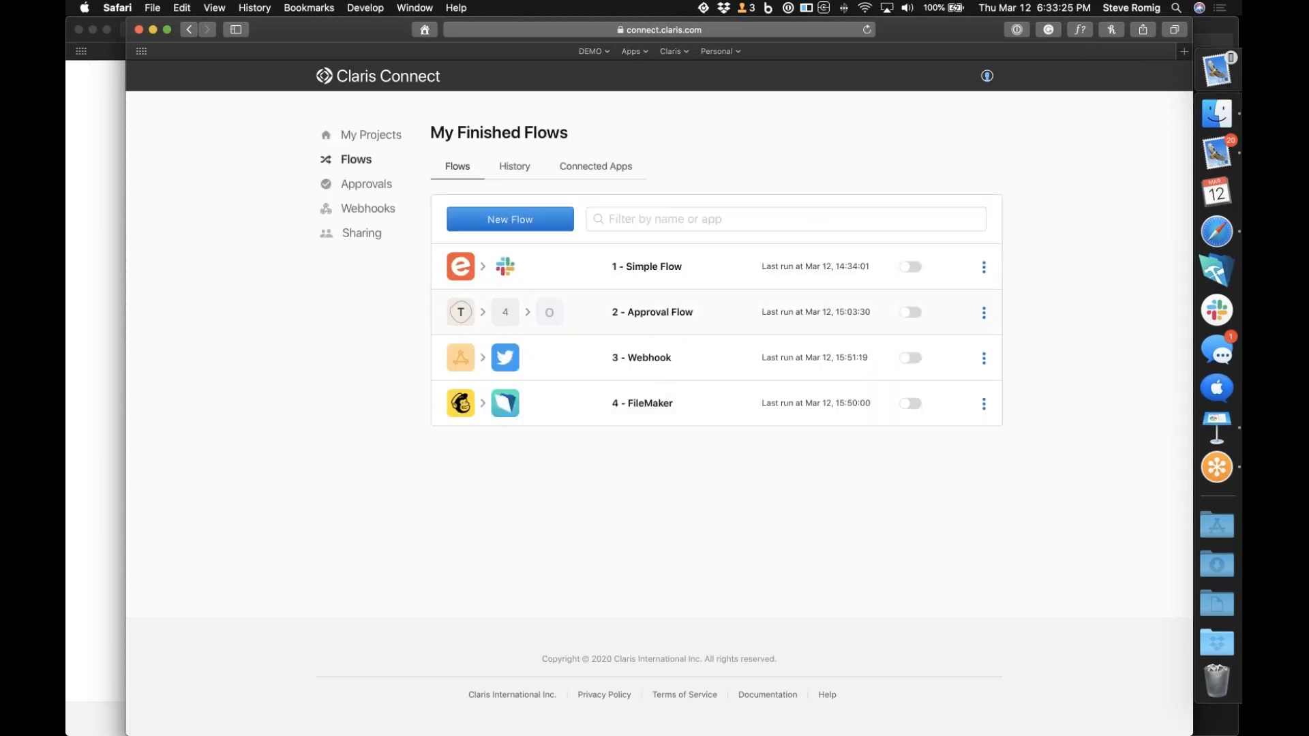
pyautogui.click(705, 326)
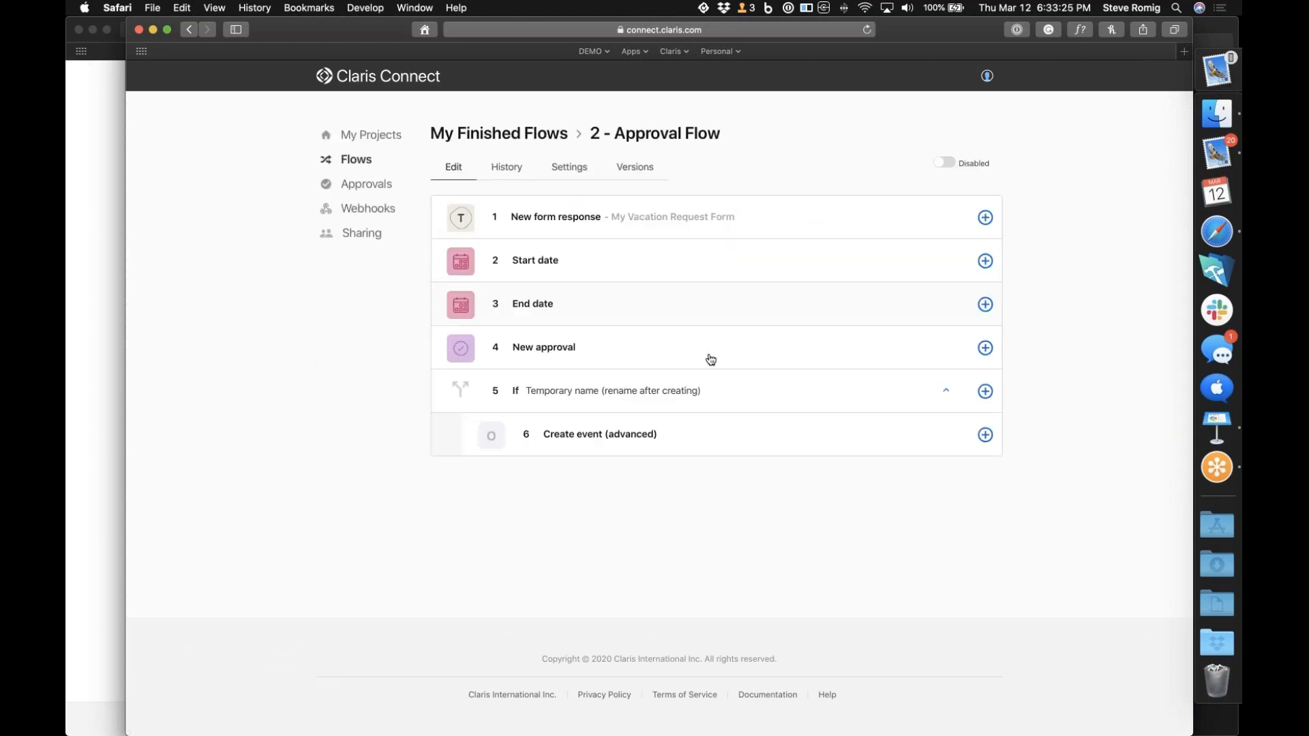
pyautogui.click(955, 164)
# Switch to the Typeform browser window and open a fresh copy of the vacation request form from the bookmarks
pyautogui.click(1209, 229)
pyautogui.press('super+Tab')
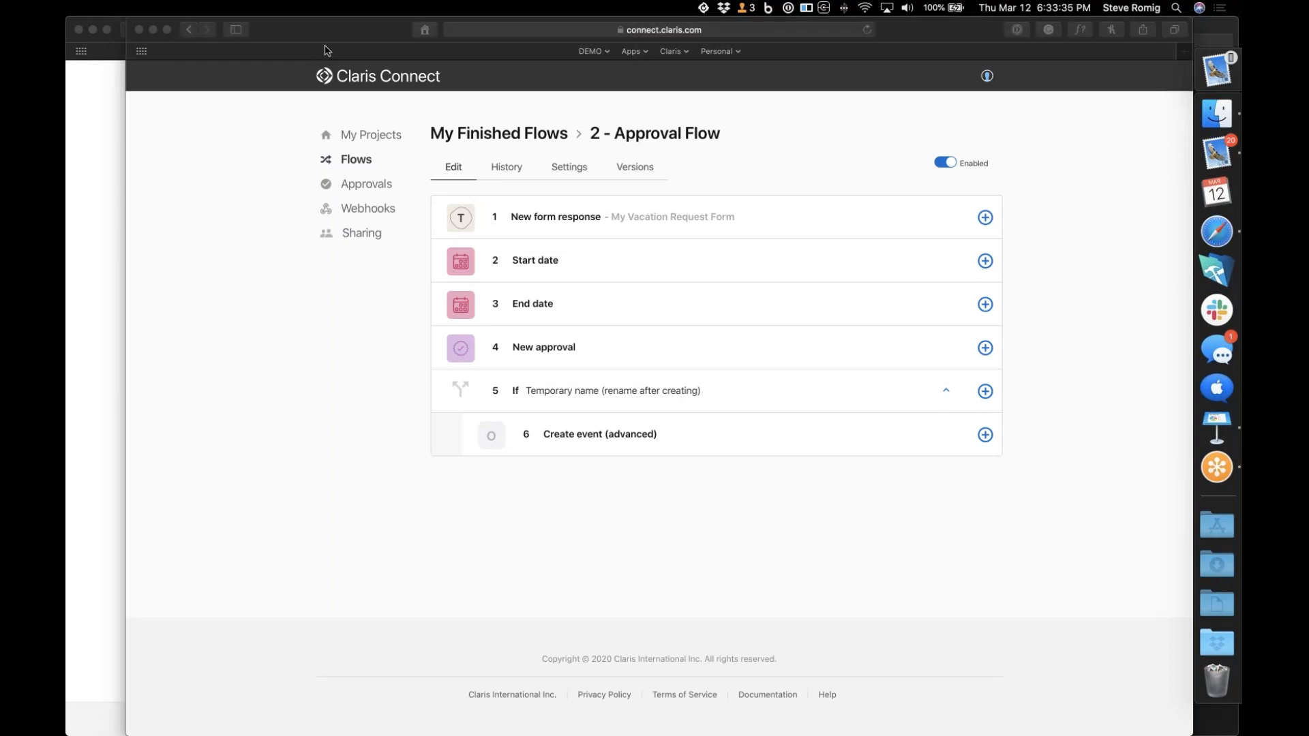
pyautogui.click(109, 199)
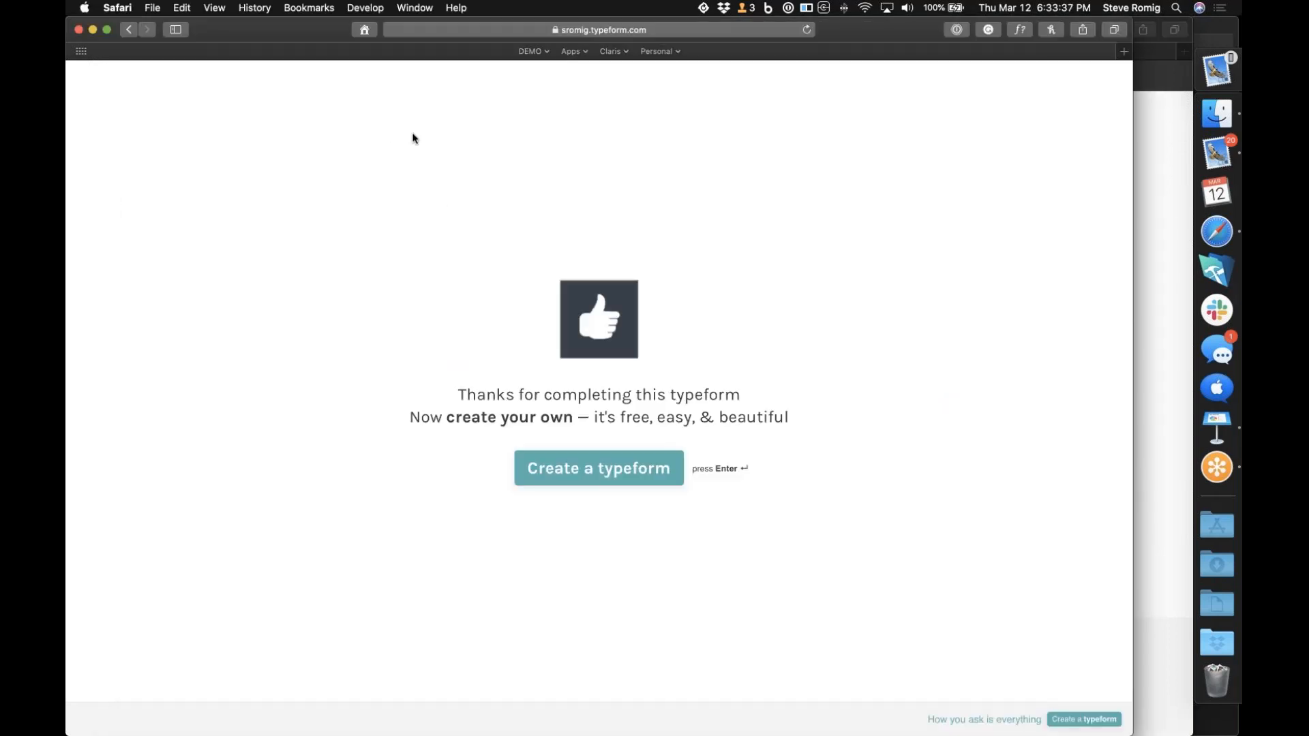
pyautogui.click(532, 51)
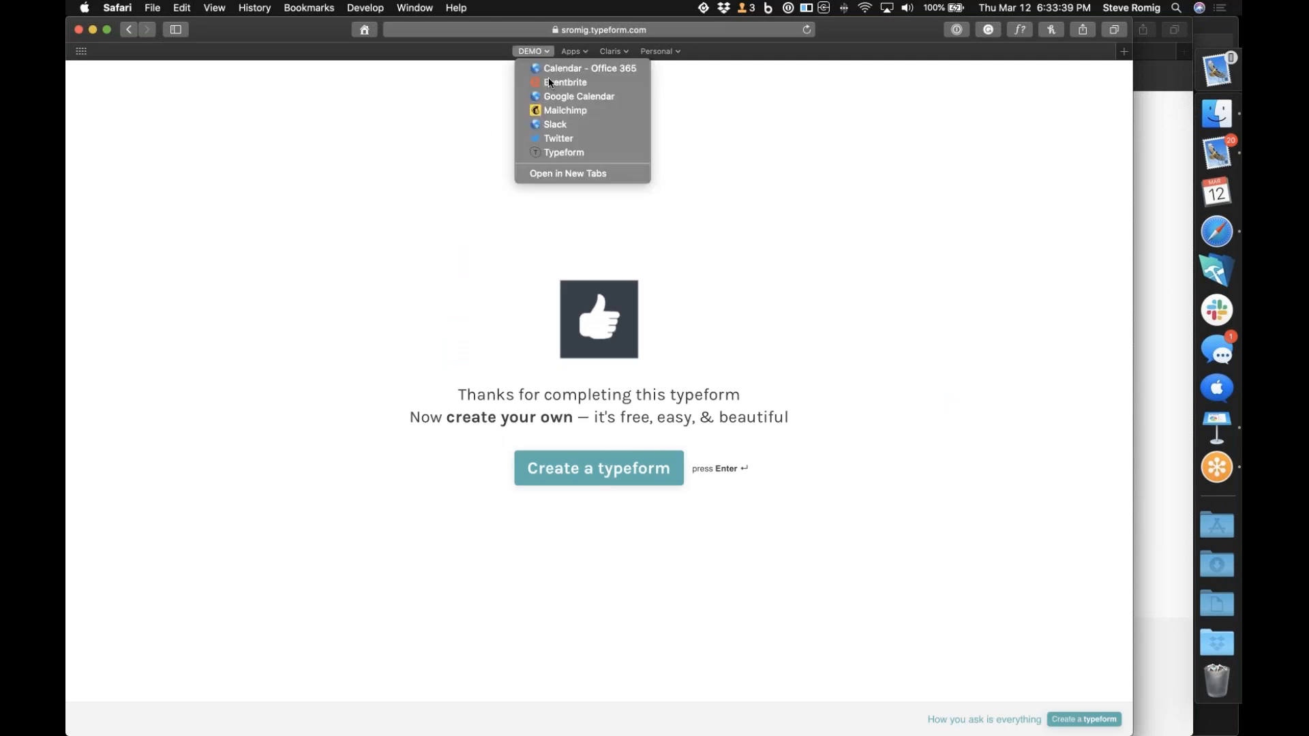
pyautogui.click(555, 150)
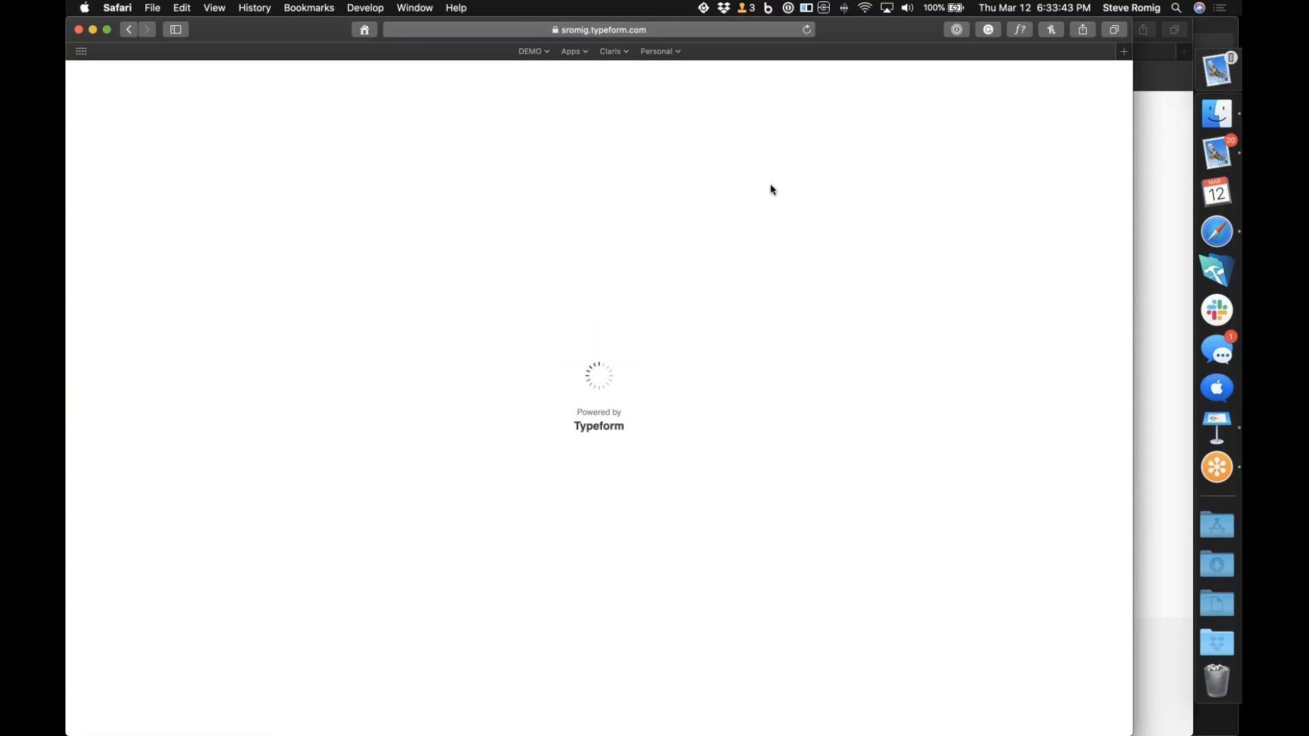
# Open the bookmarked Office 365 calendar in a new browser window
pyautogui.press('super+n')
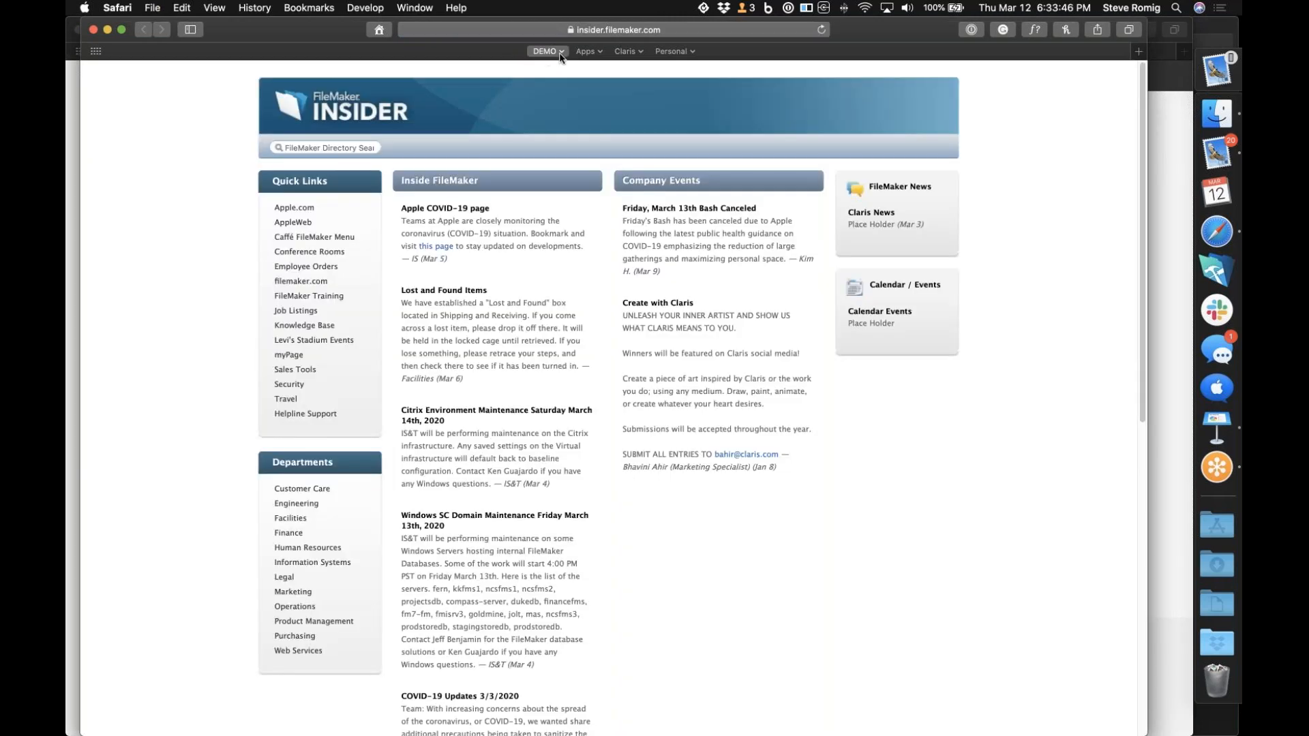
pyautogui.click(560, 54)
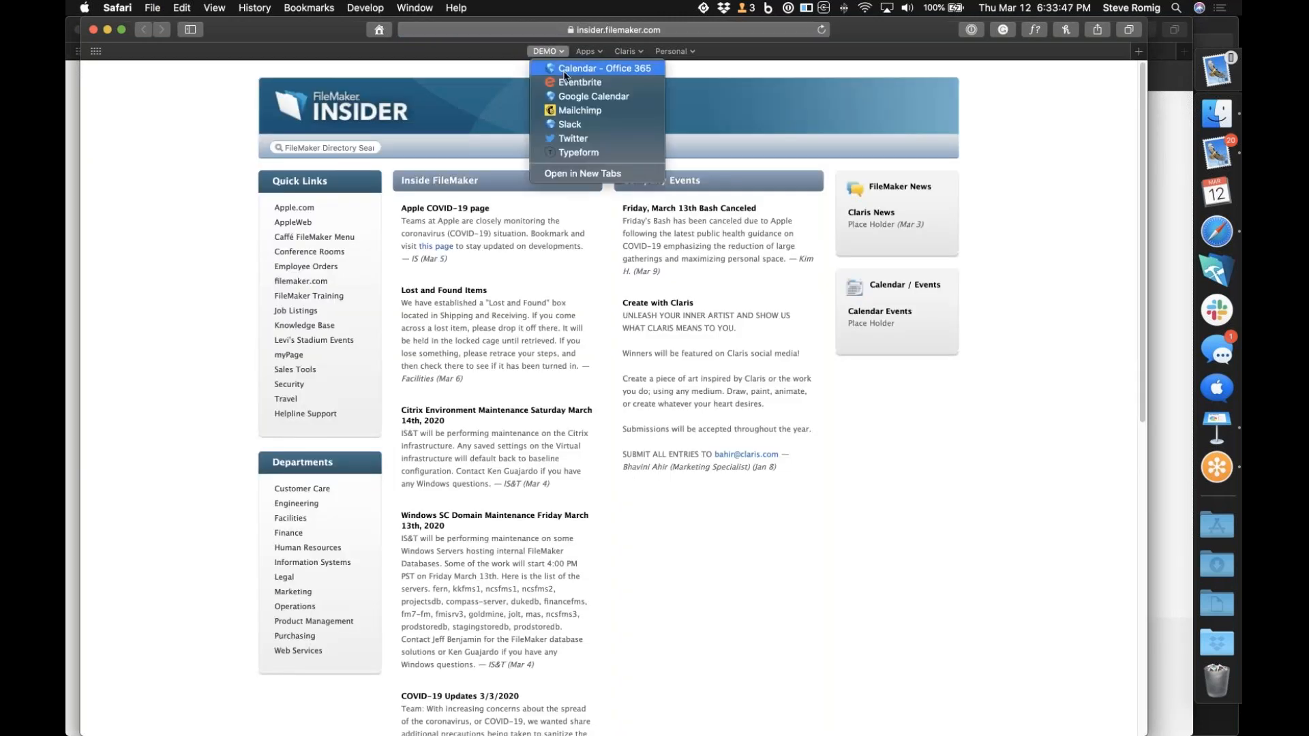
pyautogui.click(564, 69)
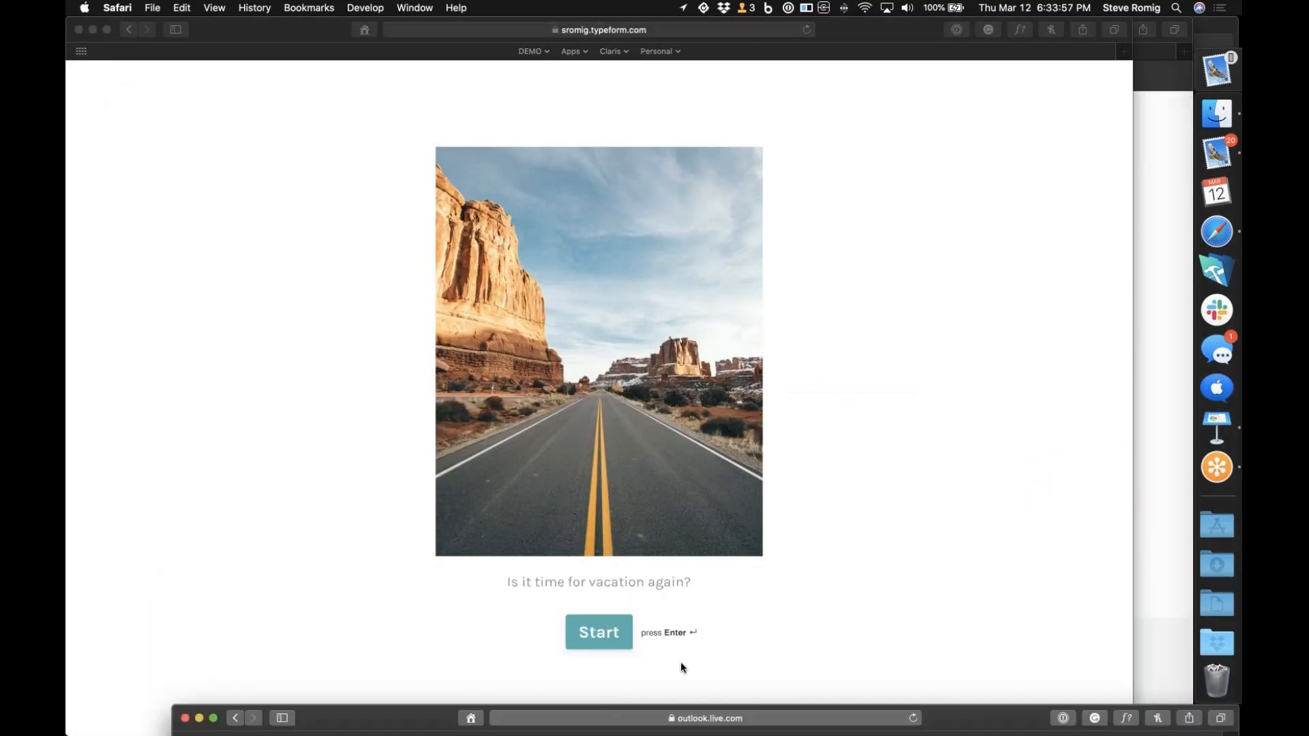
# Return to the Typeform vacation request, start it and answer the name question with the requester's full name
pyautogui.click(602, 629)
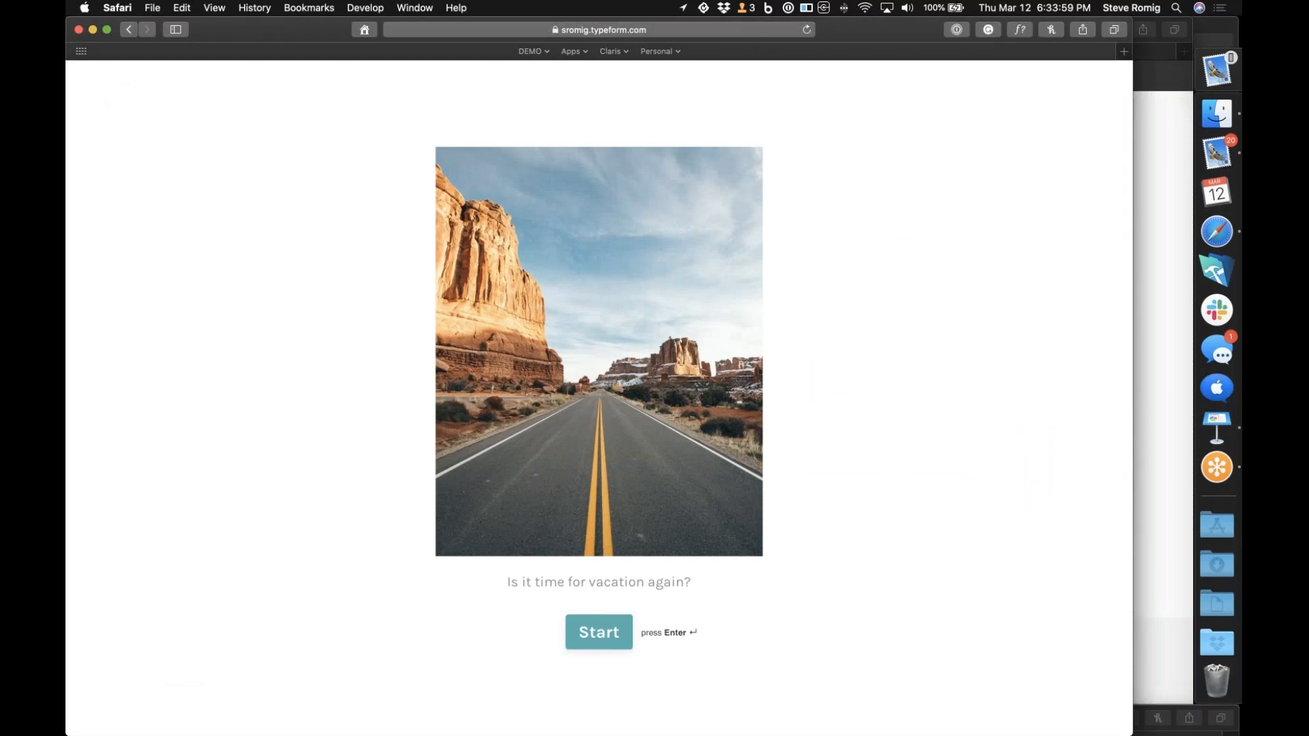
pyautogui.click(599, 634)
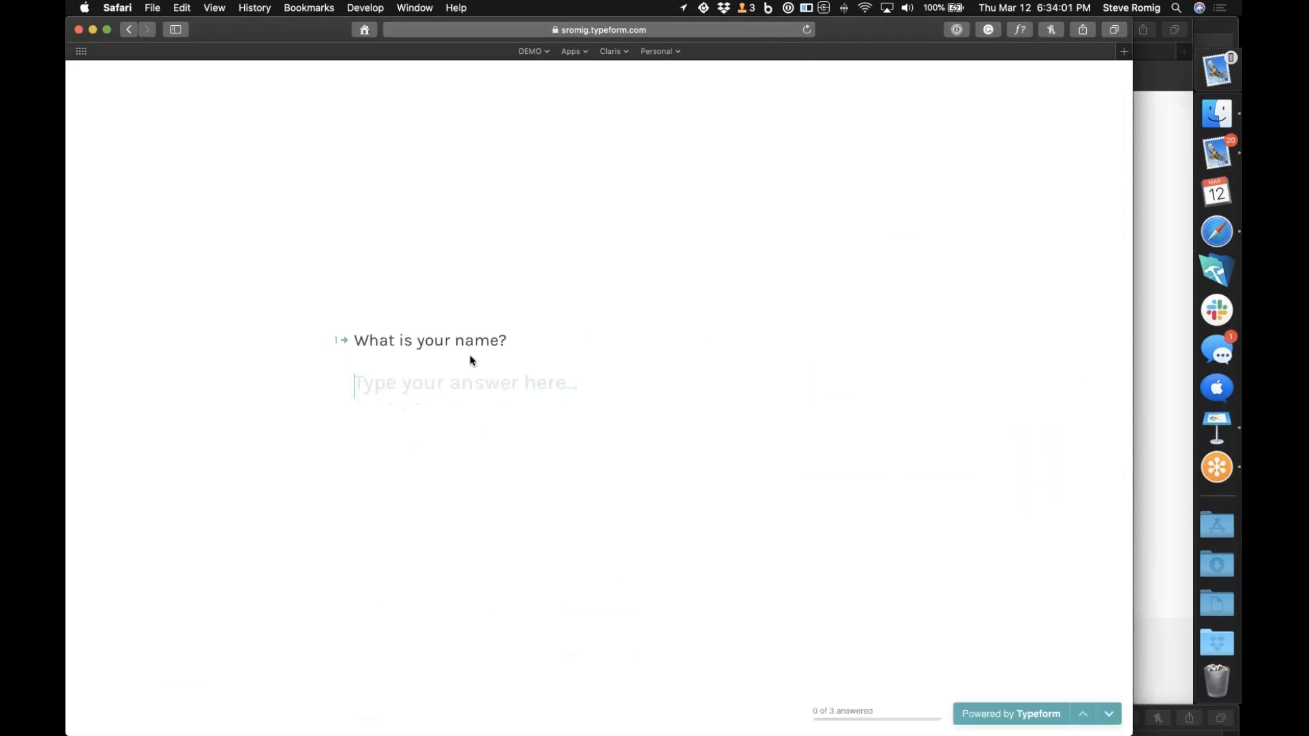
pyautogui.write('Hal Jordan')
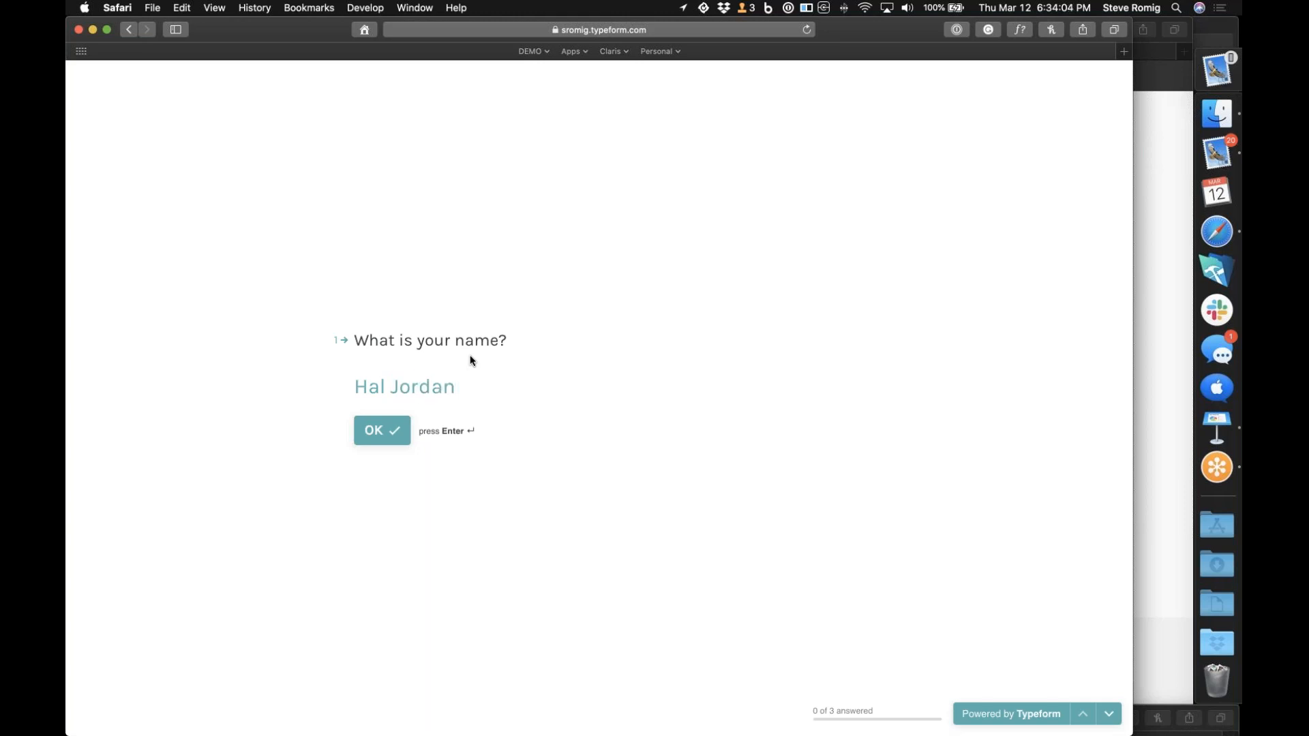
pyautogui.press('Return')
# Enter 03/15/2020 as the vacation start and 03/20/2020 as the vacation end, and submit the form
pyautogui.write('031520')
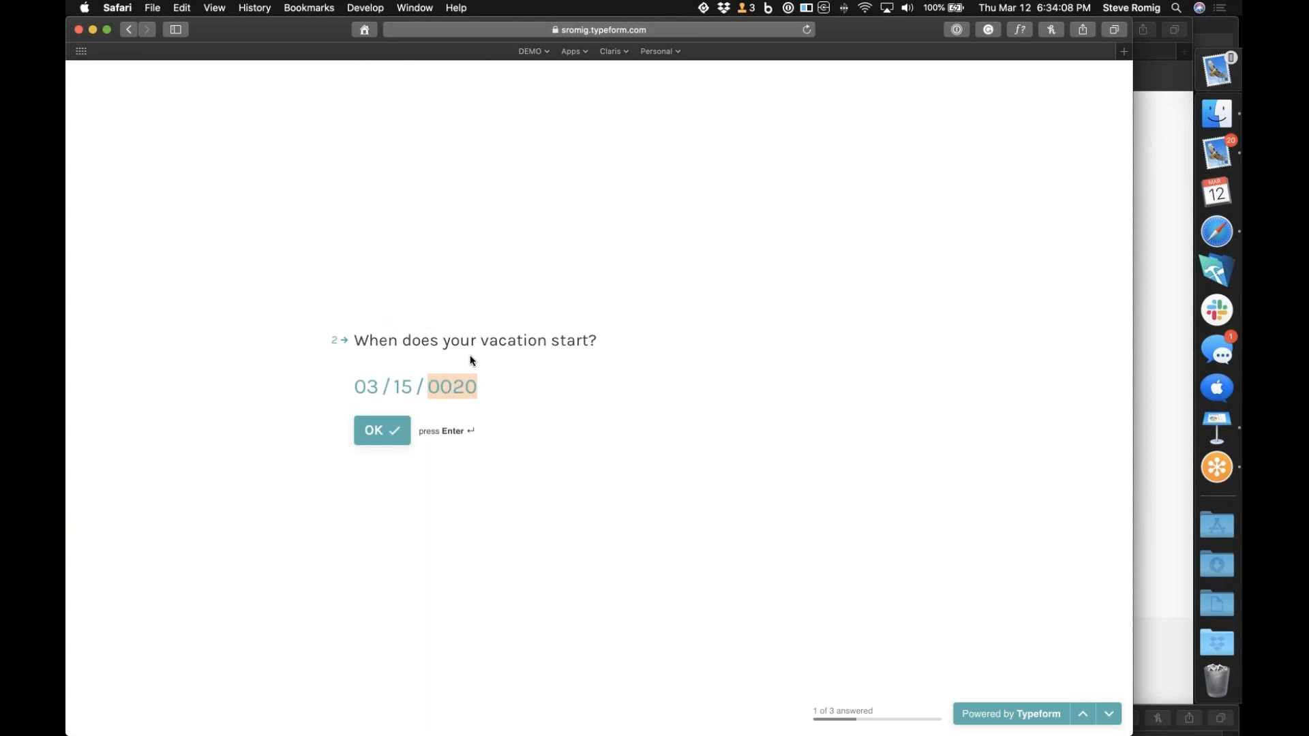
pyautogui.click(382, 430)
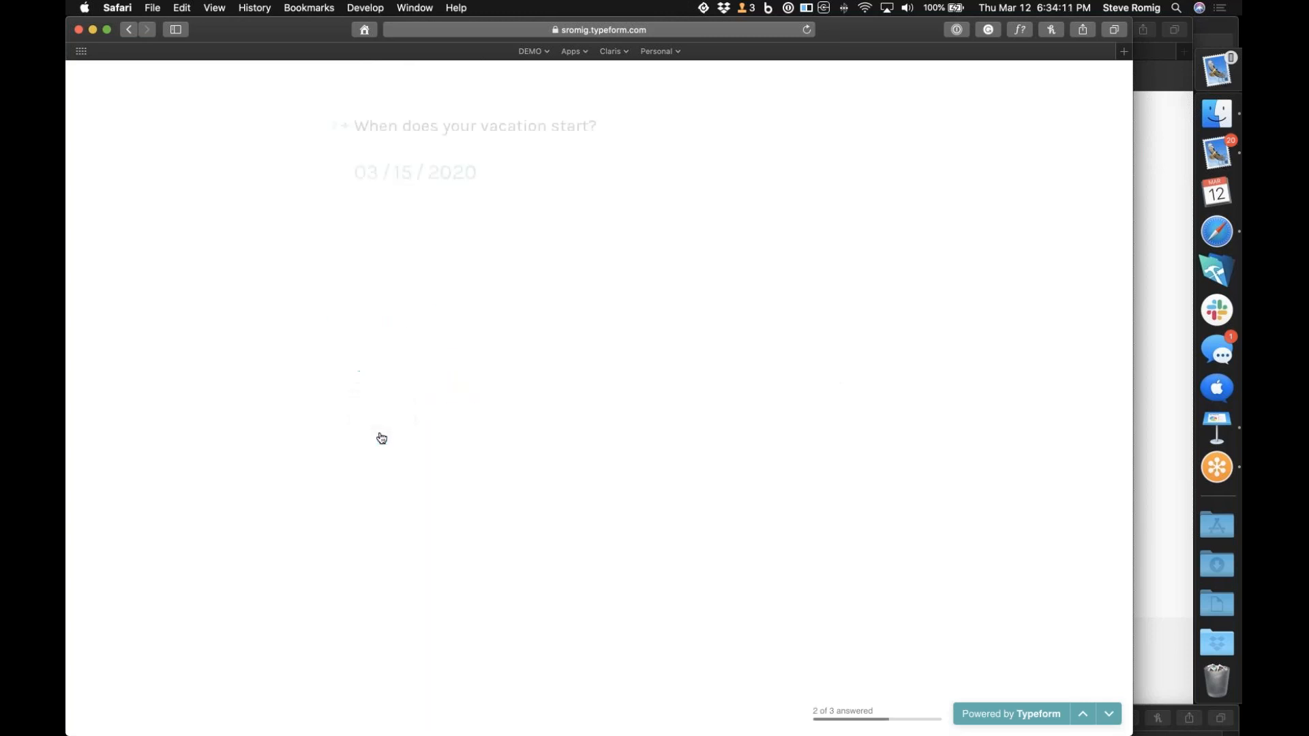
pyautogui.write('03 / ')
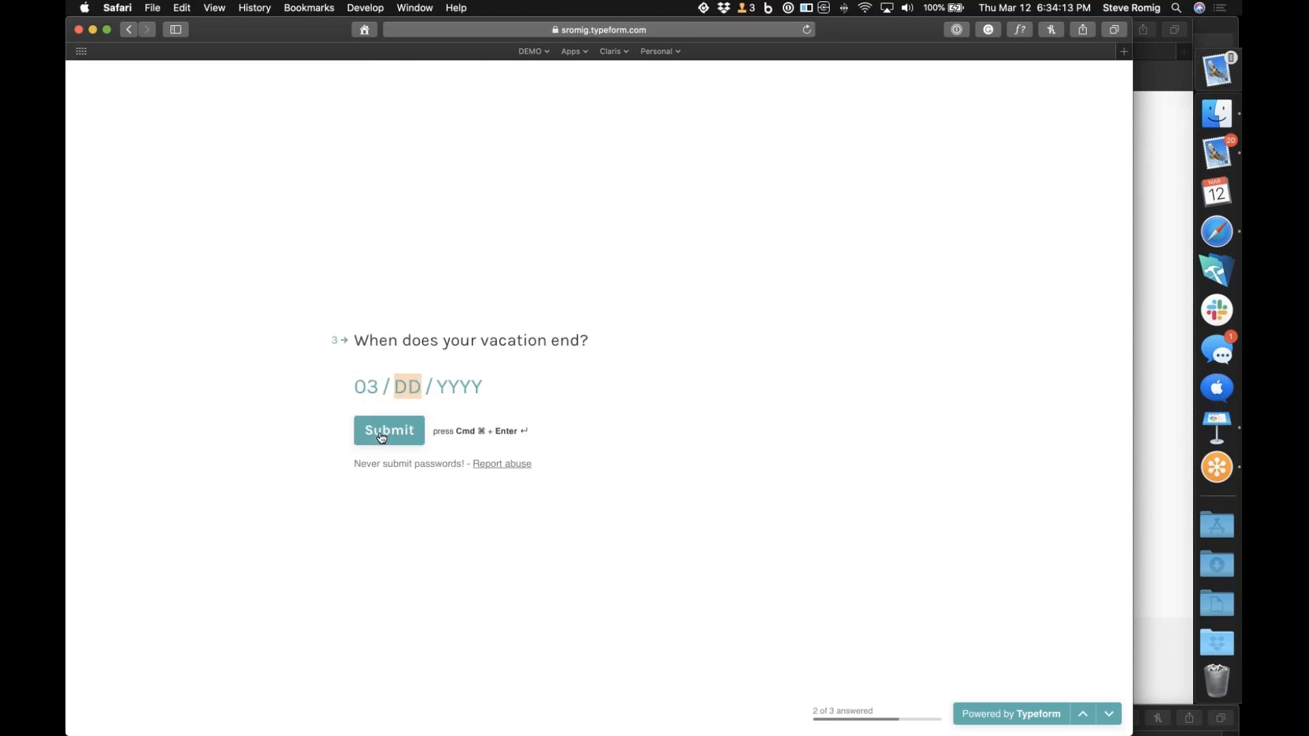
pyautogui.write('20 / 2020')
pyautogui.press('Return')
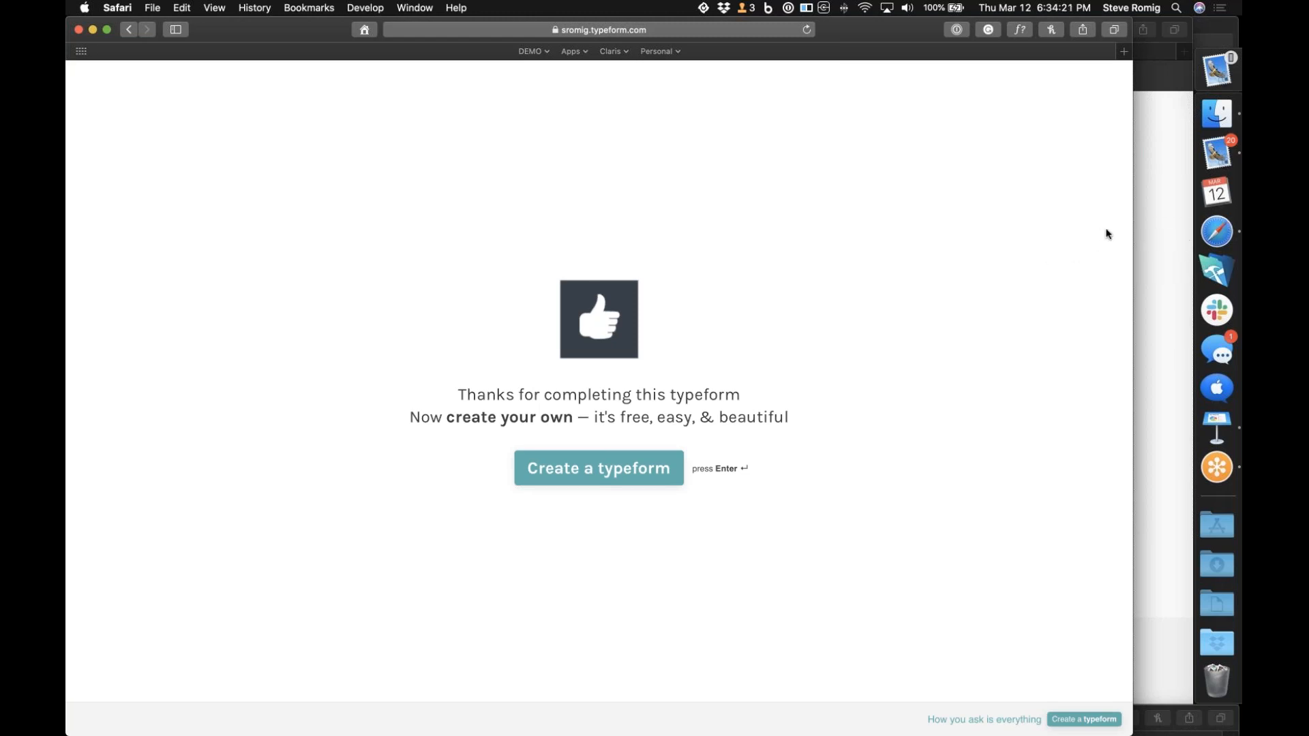
# Open the pending vacation request in the Claris Connect approvals and approve it with the comment "Sounds Great"
pyautogui.click(1152, 245)
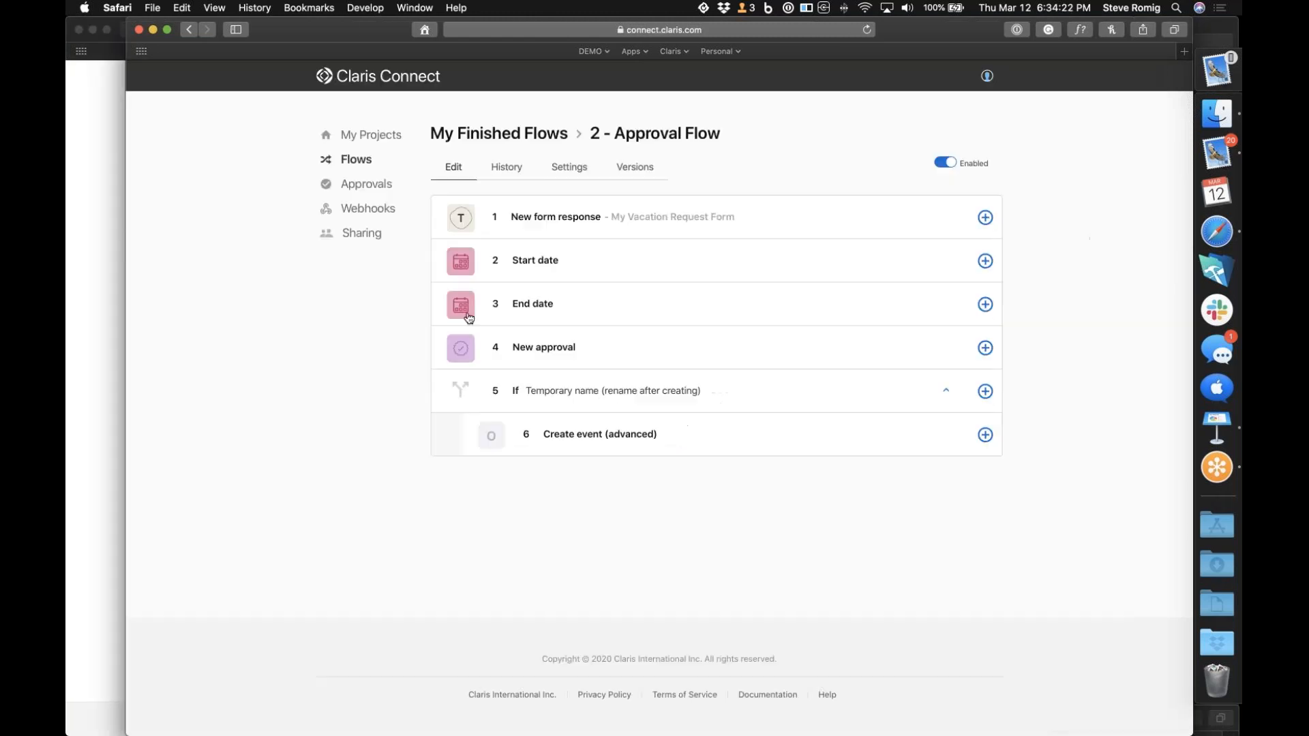
pyautogui.click(377, 183)
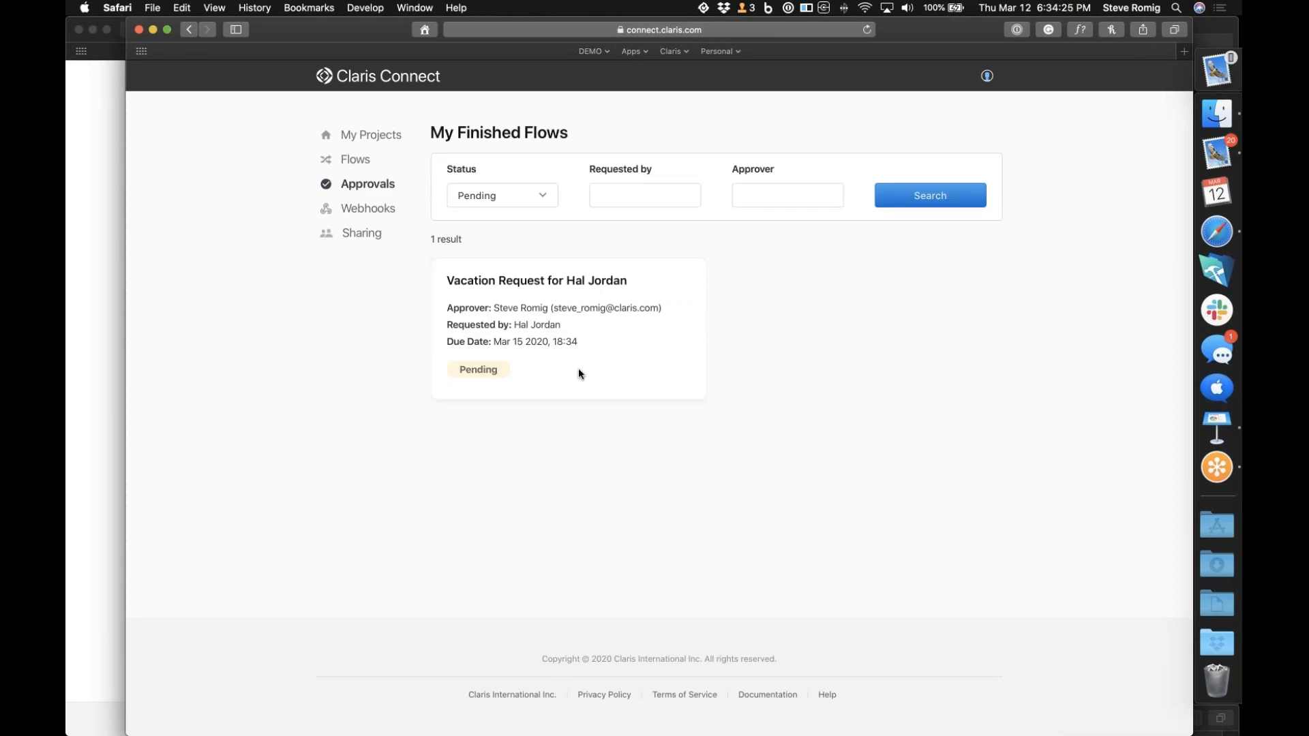
pyautogui.click(578, 369)
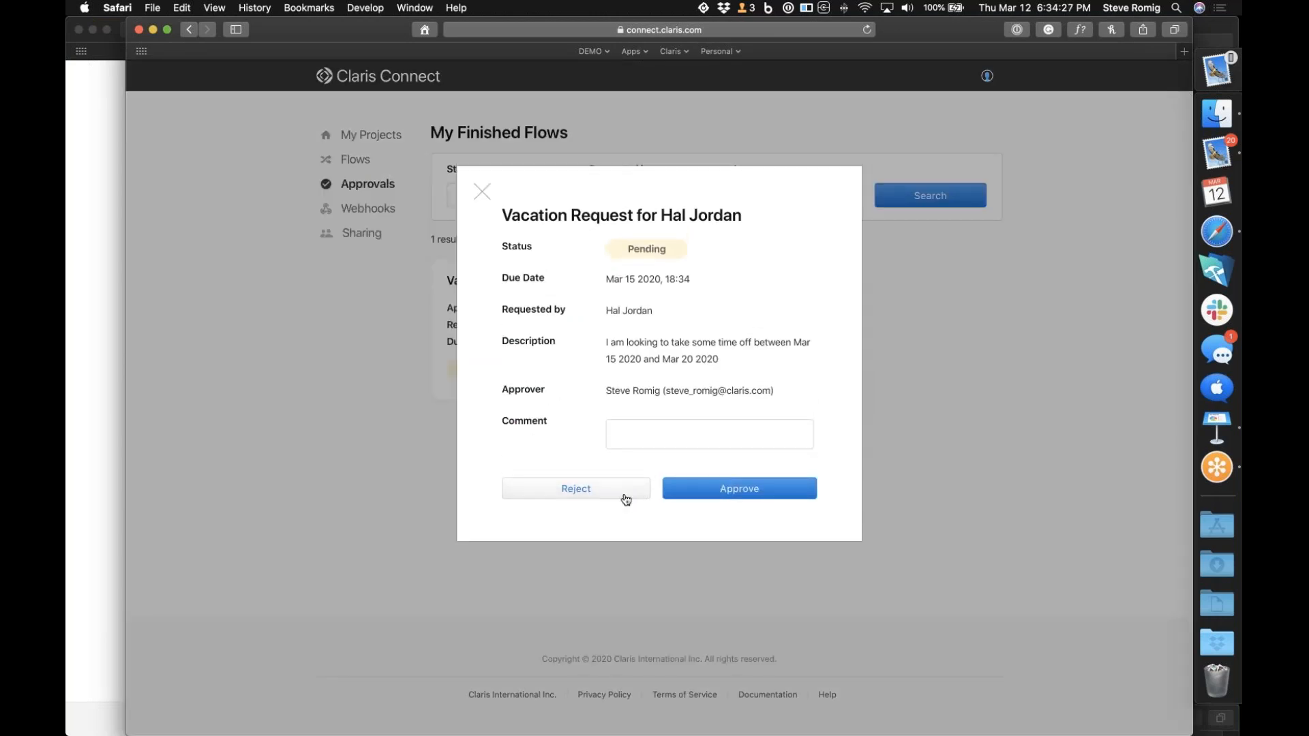
pyautogui.click(704, 436)
pyautogui.write('Sou')
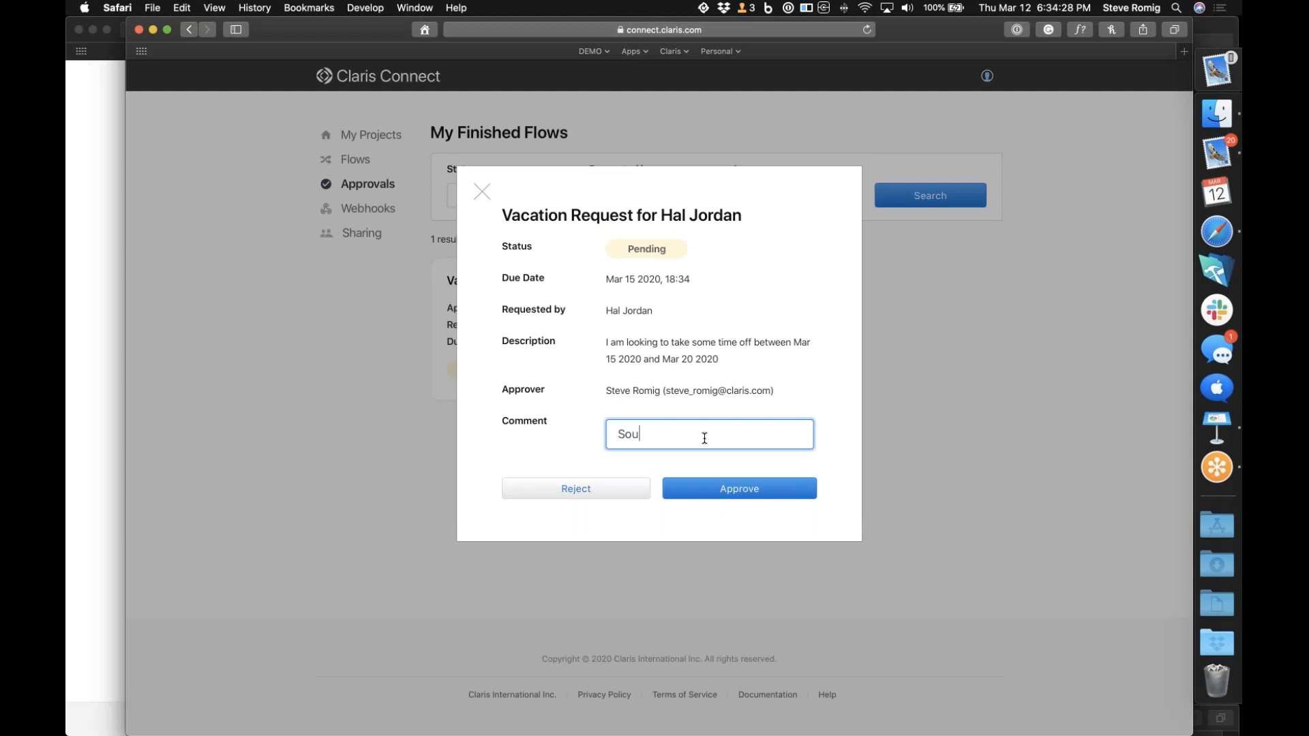
pyautogui.write('nds Great')
pyautogui.click(722, 493)
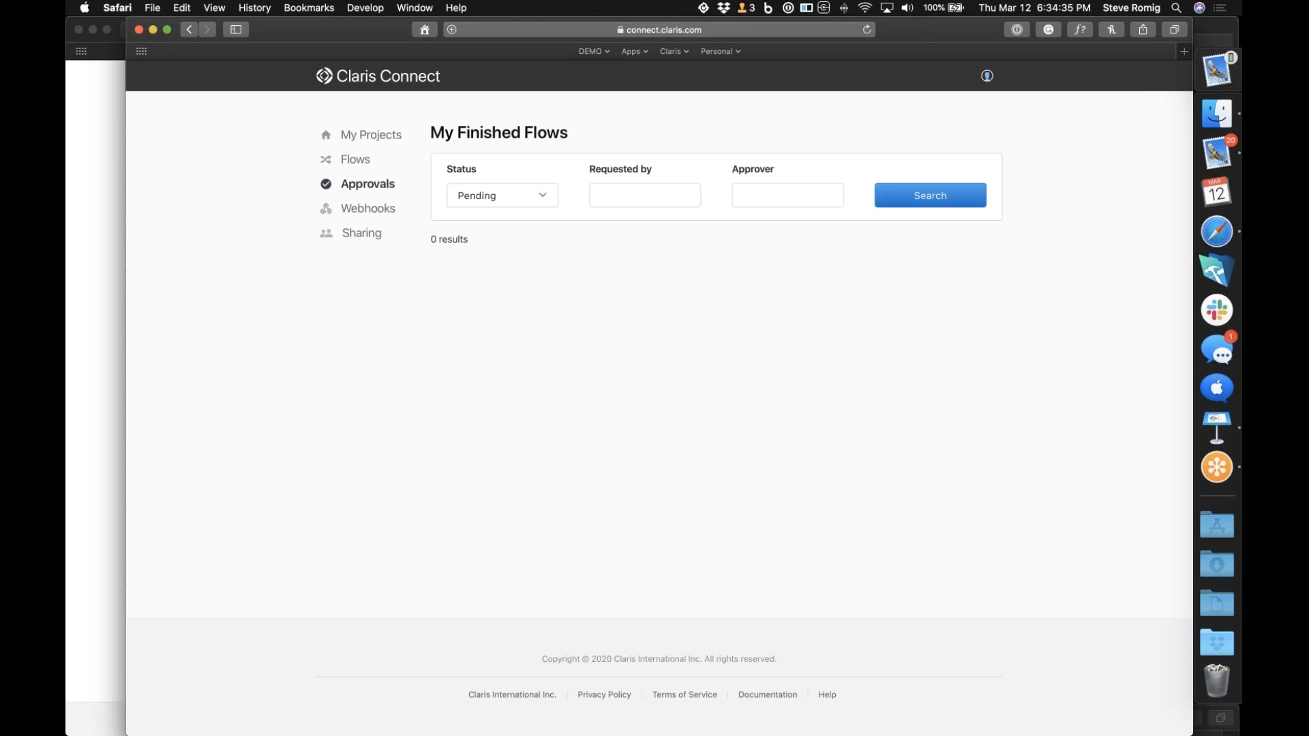
# Bring the Outlook calendar window into view, examine the vacation event in March 2020, and close that window
pyautogui.click(424, 8)
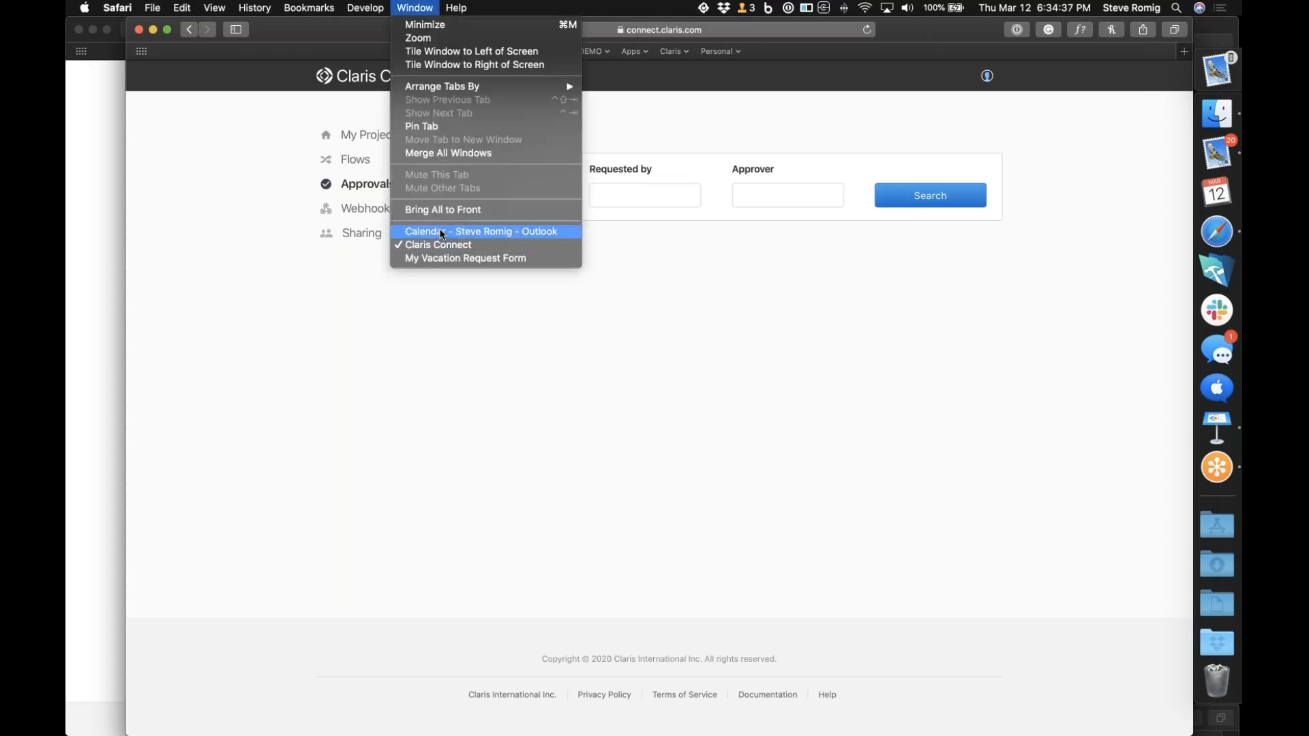
pyautogui.click(440, 232)
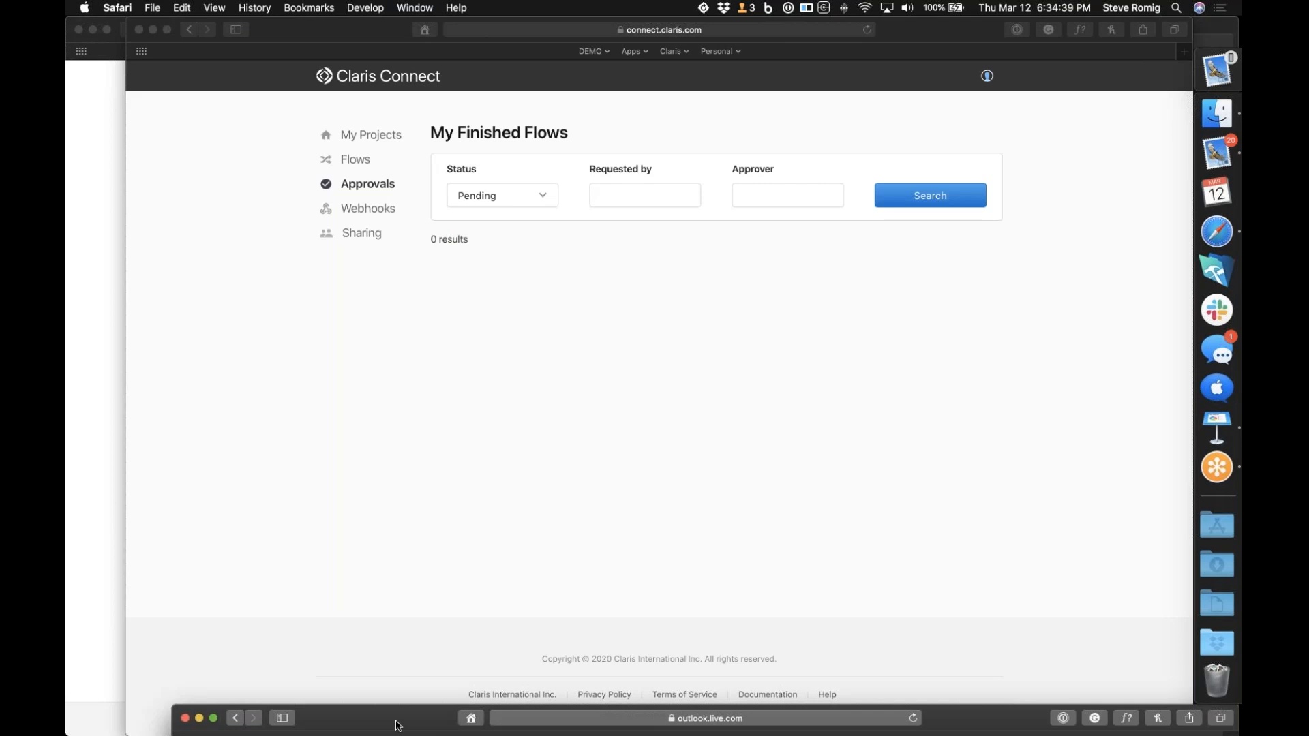
pyautogui.moveTo(398, 718); pyautogui.dragTo(439, 128)
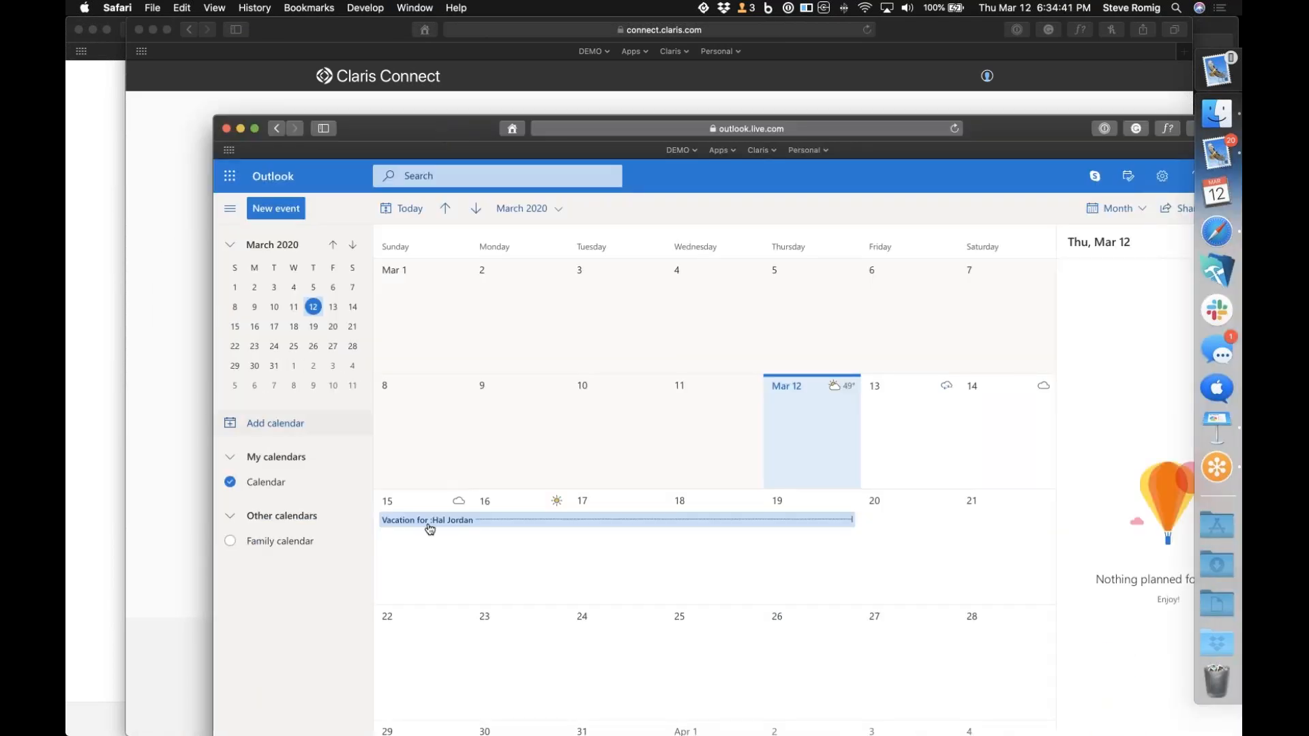
pyautogui.click(505, 529)
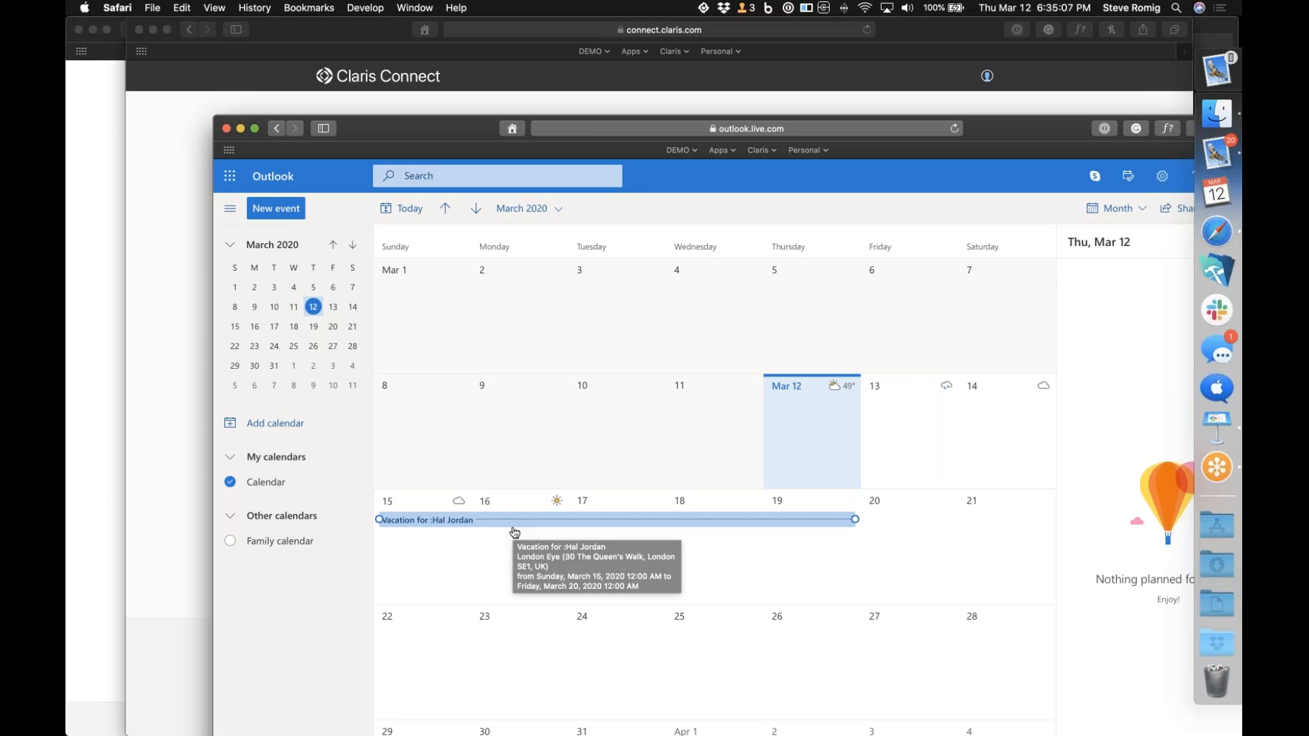
pyautogui.click(226, 129)
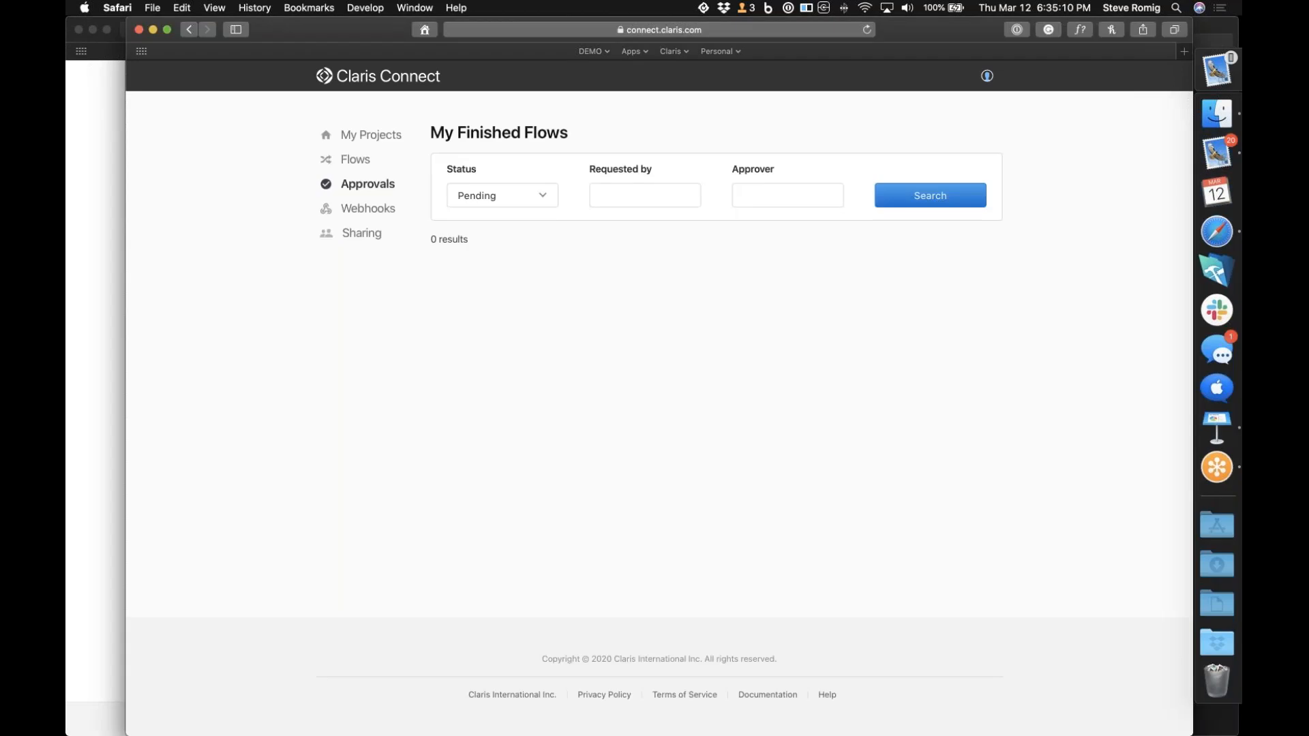
# Switch to Keynote and show the Demo - Webhooks / "Unsupported" app slide
pyautogui.click(1218, 419)
pyautogui.click(191, 525)
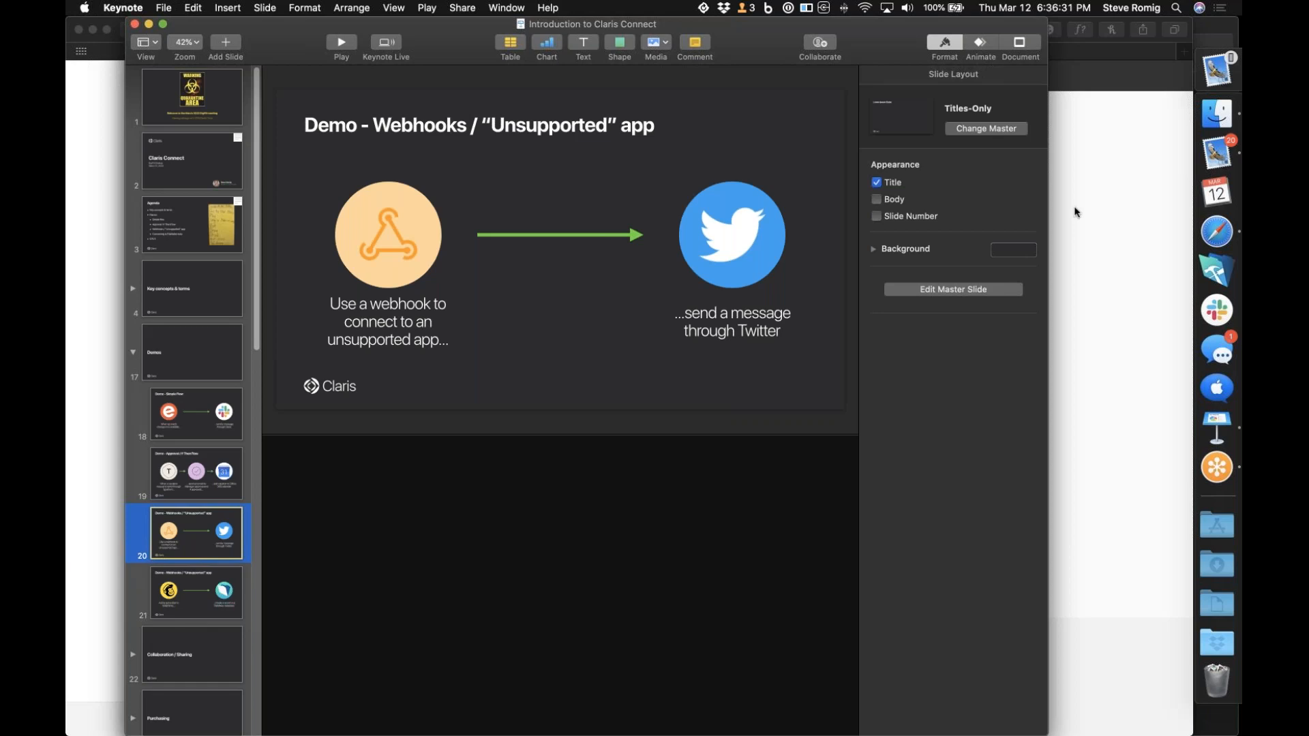
# Switch back to Safari and try to open the My Projects project in Claris Connect
pyautogui.click(1216, 236)
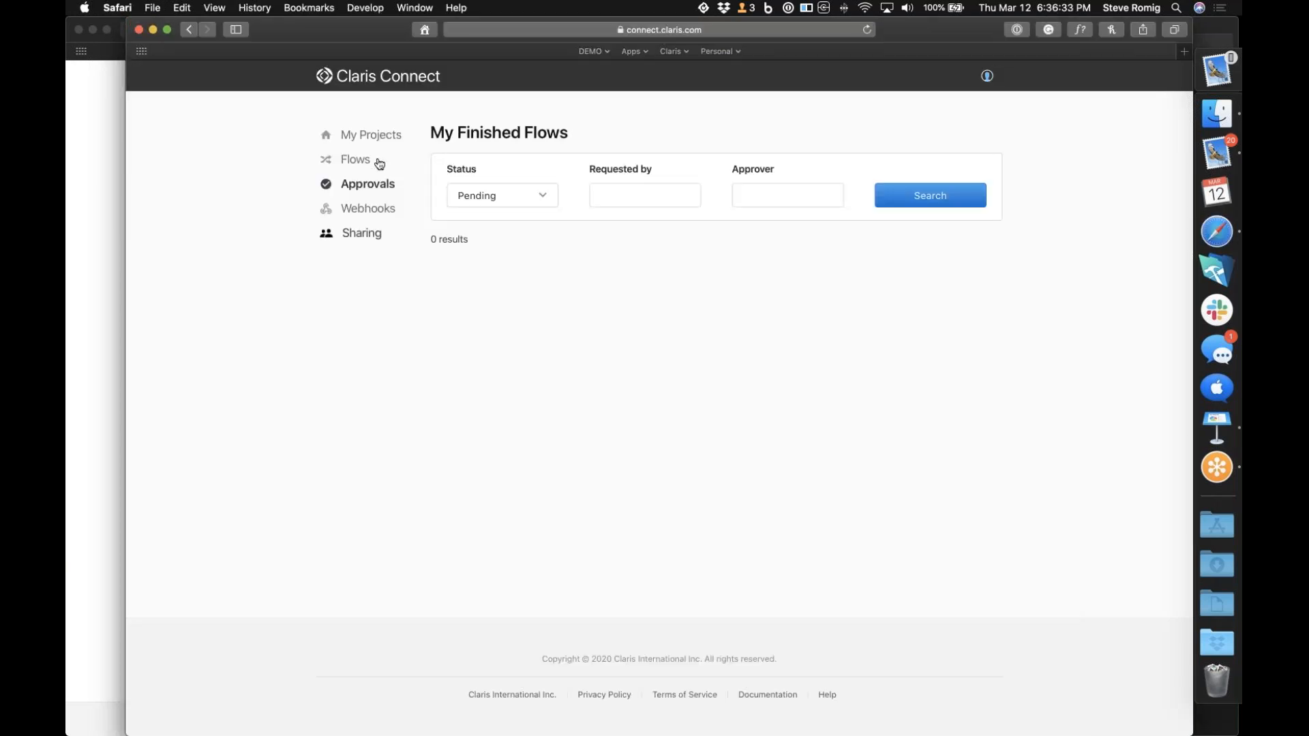
pyautogui.click(371, 134)
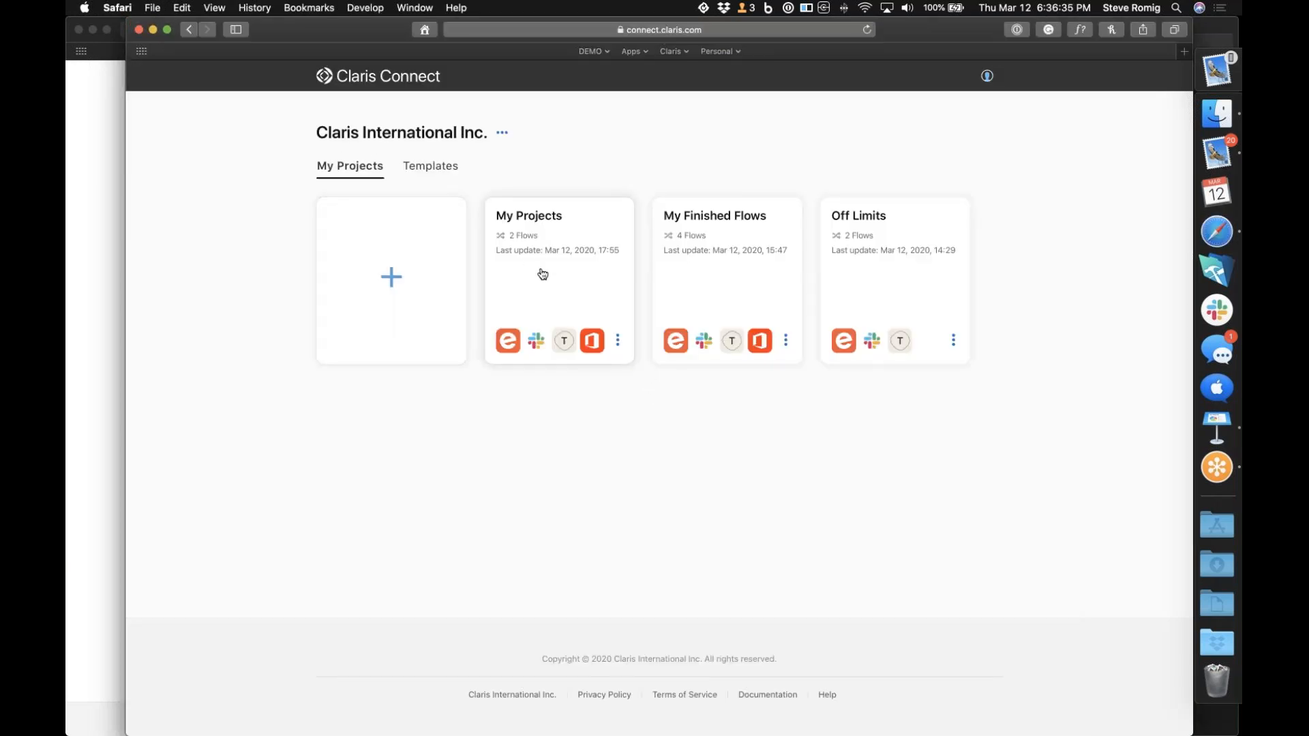
pyautogui.click(538, 269)
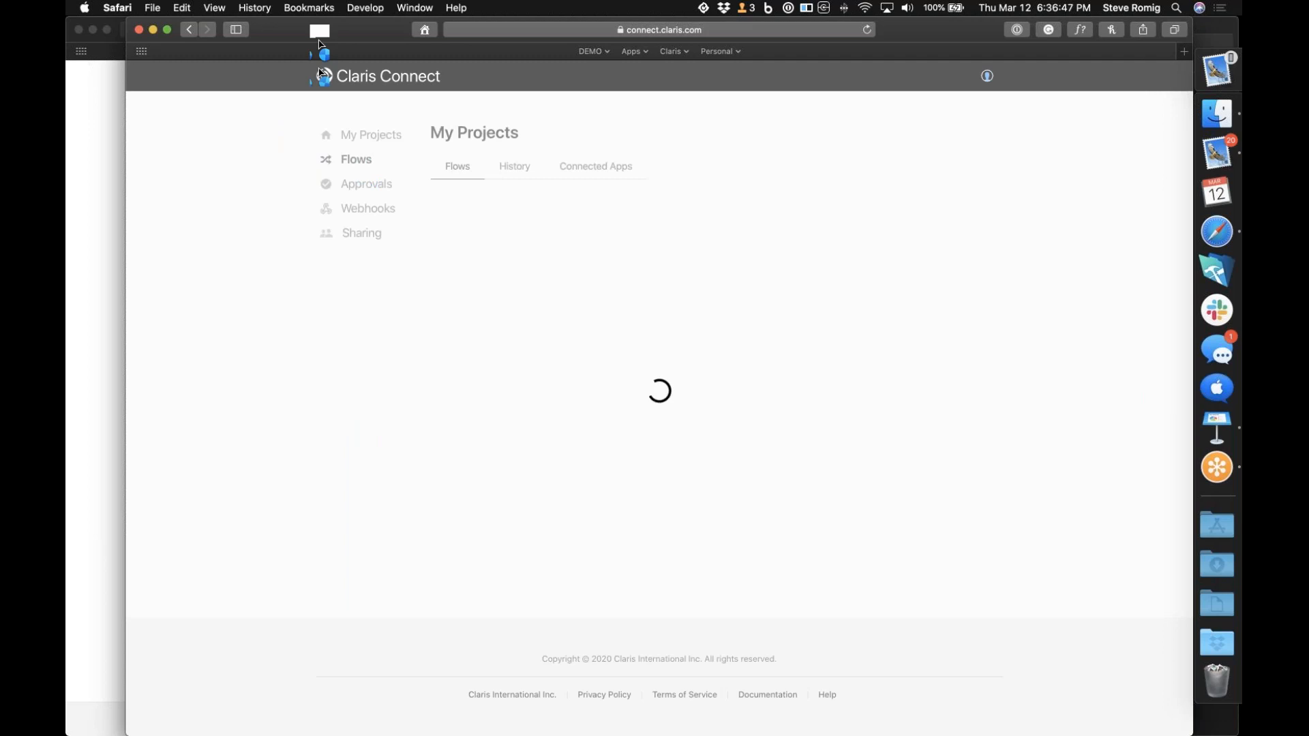
# Relaunch Safari and go to the Claris Connect site at connect.claris.com
pyautogui.press('super+Tab')
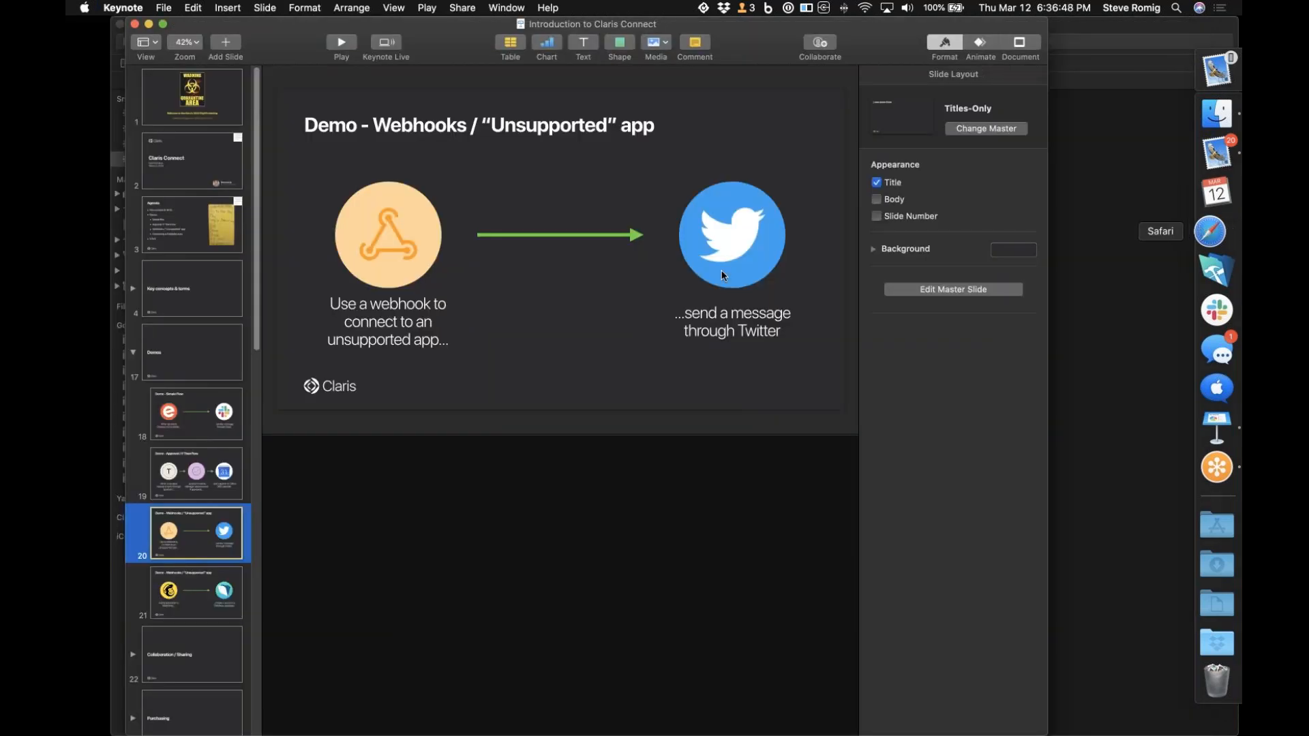
pyautogui.click(1212, 232)
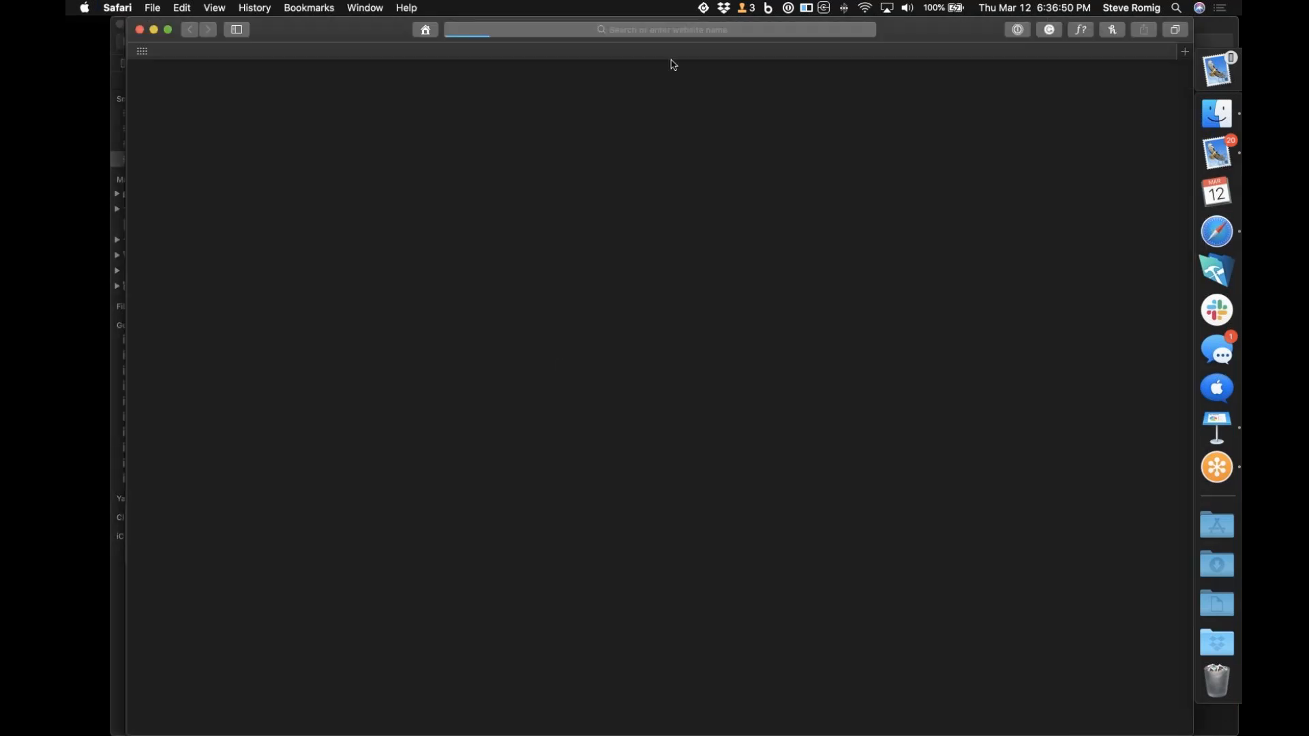
pyautogui.press('super+l')
pyautogui.write('clar')
pyautogui.press('BackSpace')
pyautogui.press('BackSpace')
pyautogui.press('BackSpace')
pyautogui.press('BackSpace')
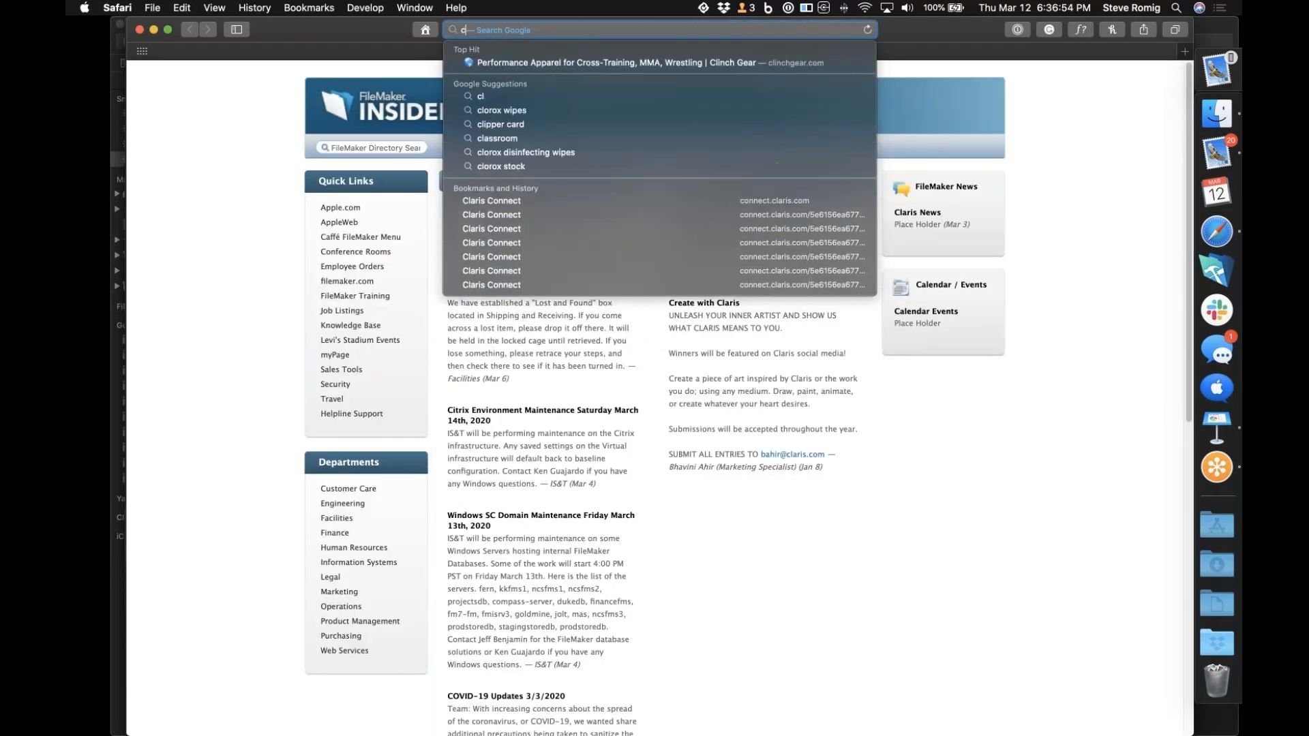
pyautogui.write('connect.claris.com')
pyautogui.press('Return')
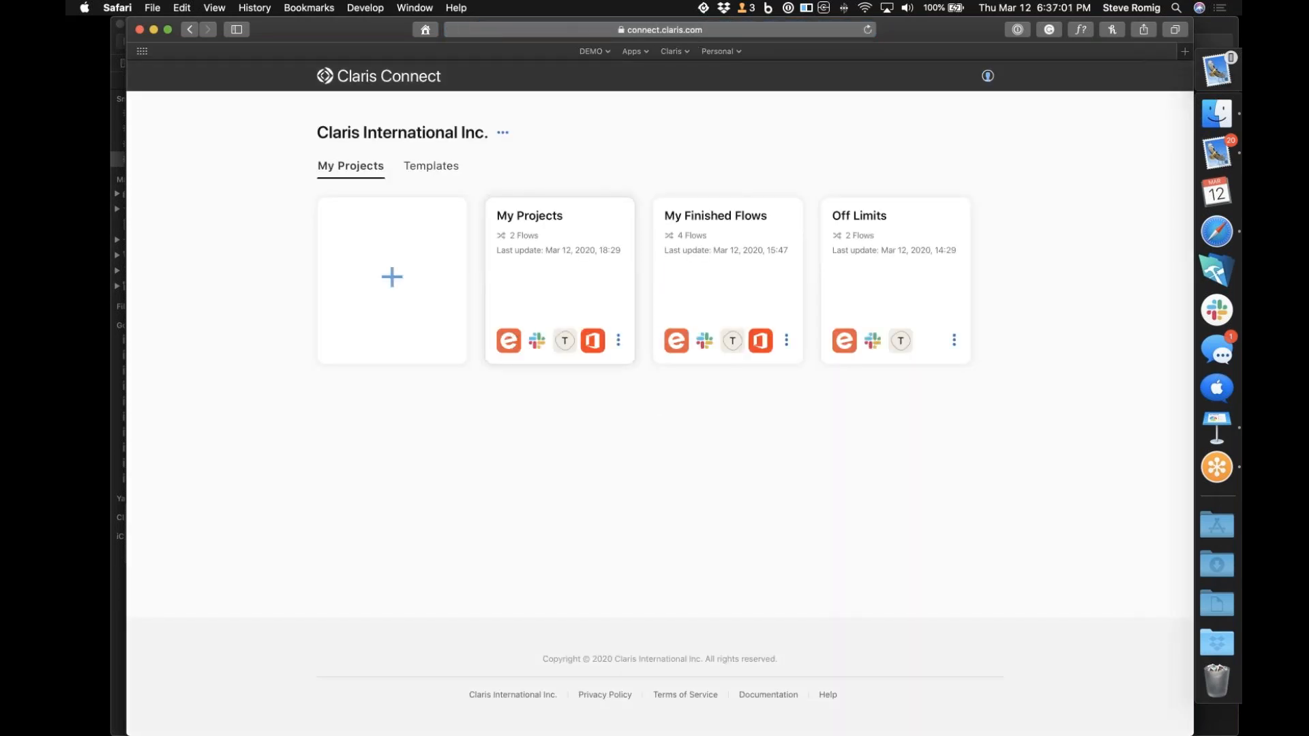
# Create a new blank project named My Project 2
pyautogui.moveTo(392, 295)
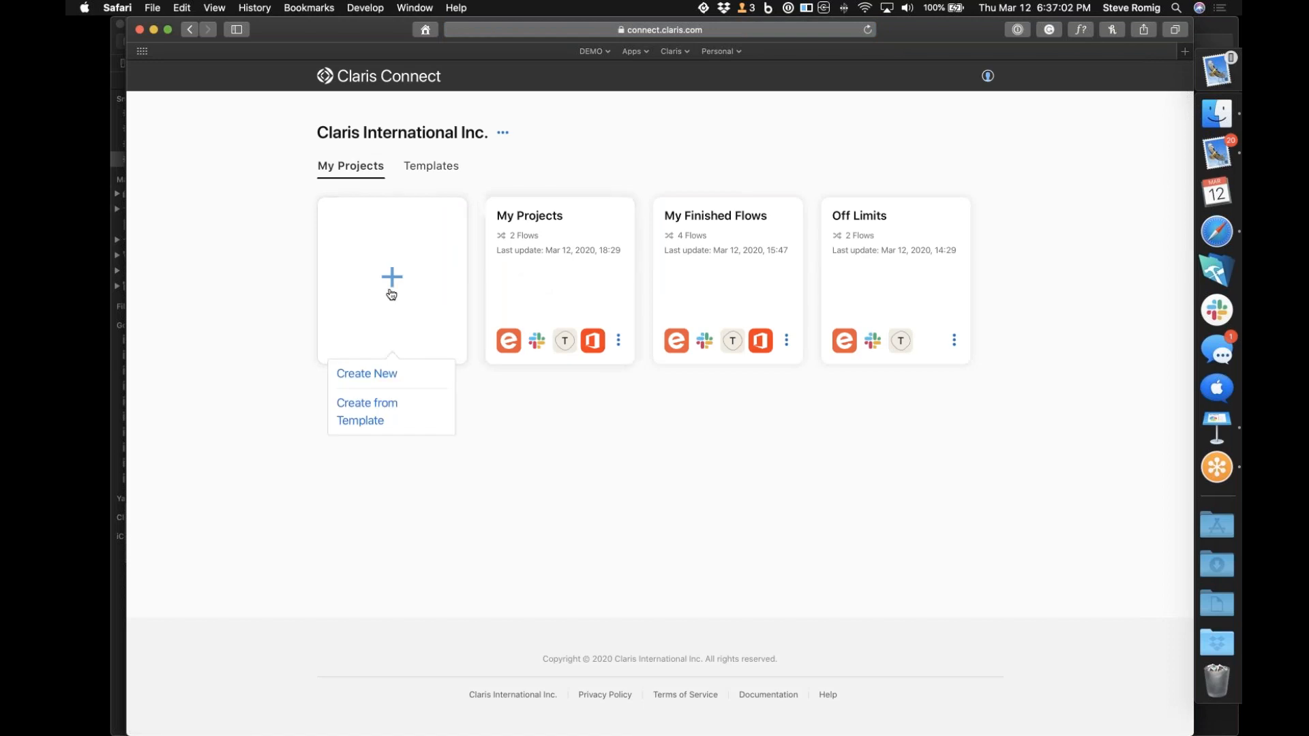
pyautogui.click(377, 384)
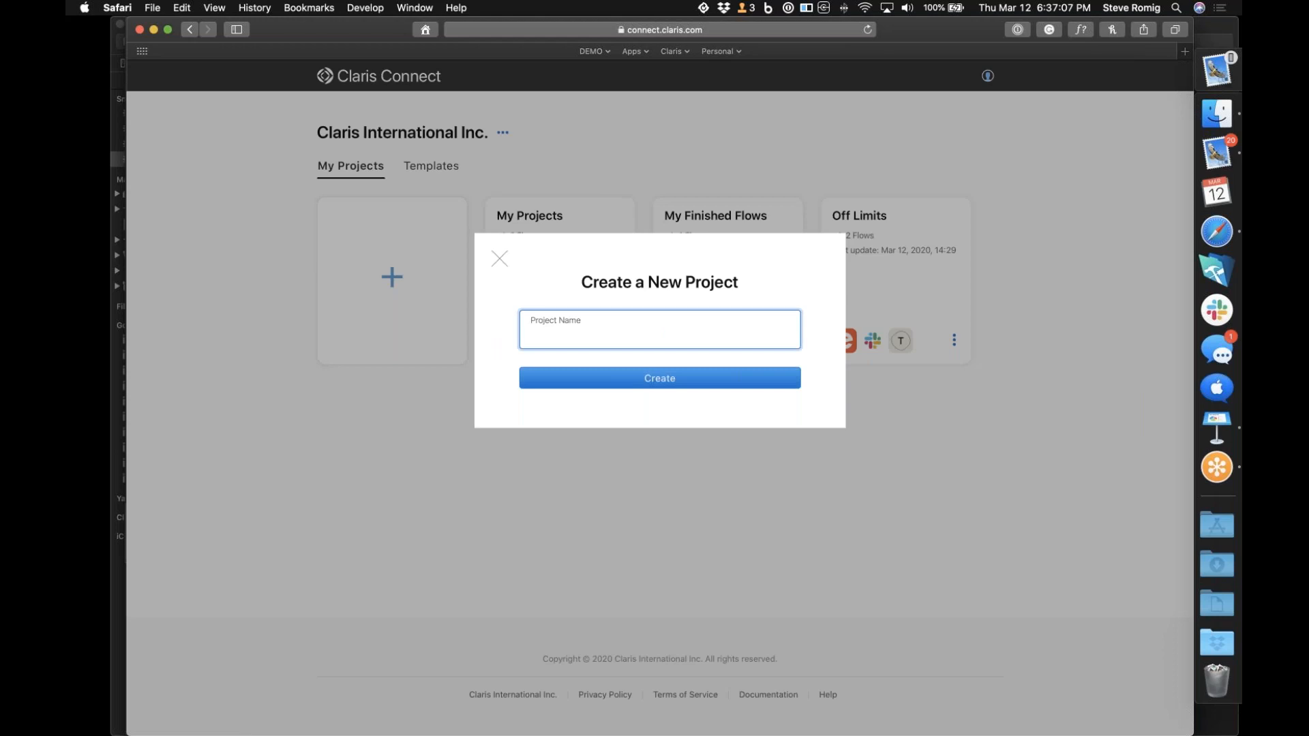
pyautogui.write('My PRojet')
pyautogui.press('BackSpace')
pyautogui.press('BackSpace')
pyautogui.press('BackSpace')
pyautogui.press('BackSpace')
pyautogui.press('BackSpace')
pyautogui.press('BackSpace')
pyautogui.write('roject 2')
pyautogui.click(573, 379)
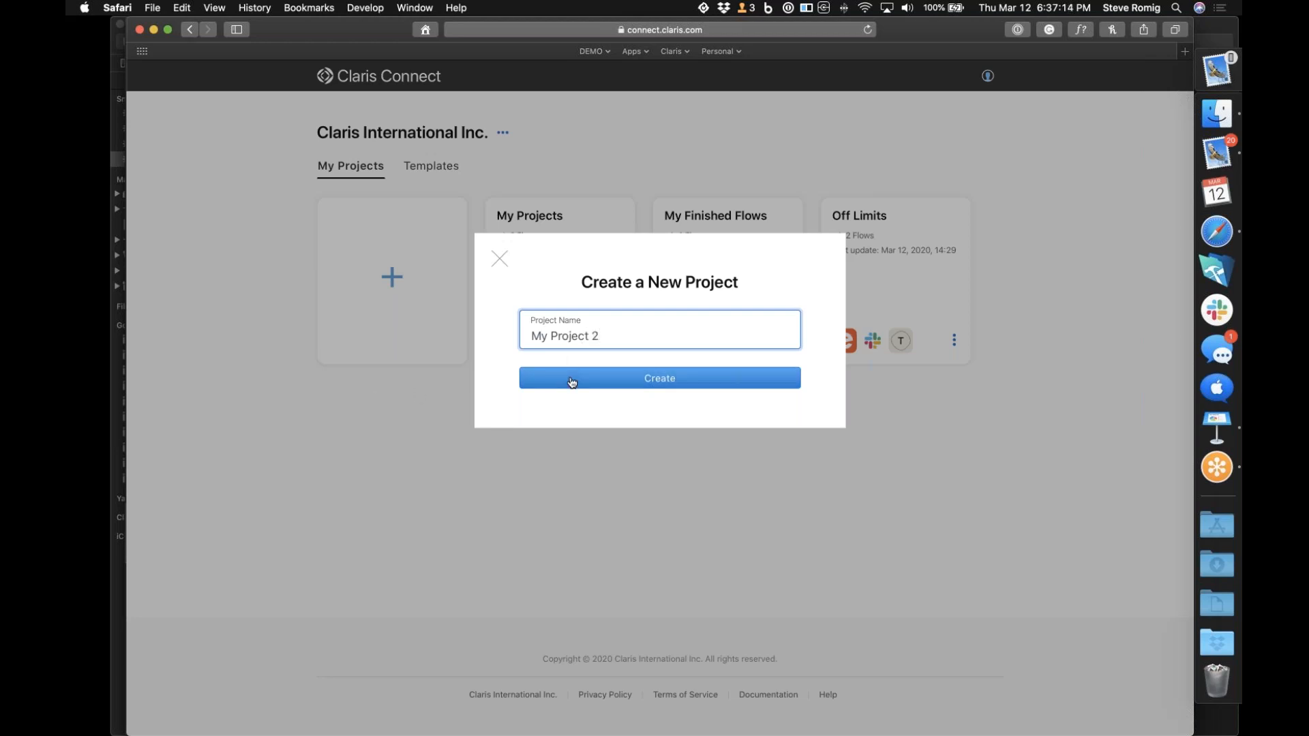
# Create a new flow named Webhooks in My Project 2
pyautogui.click(736, 501)
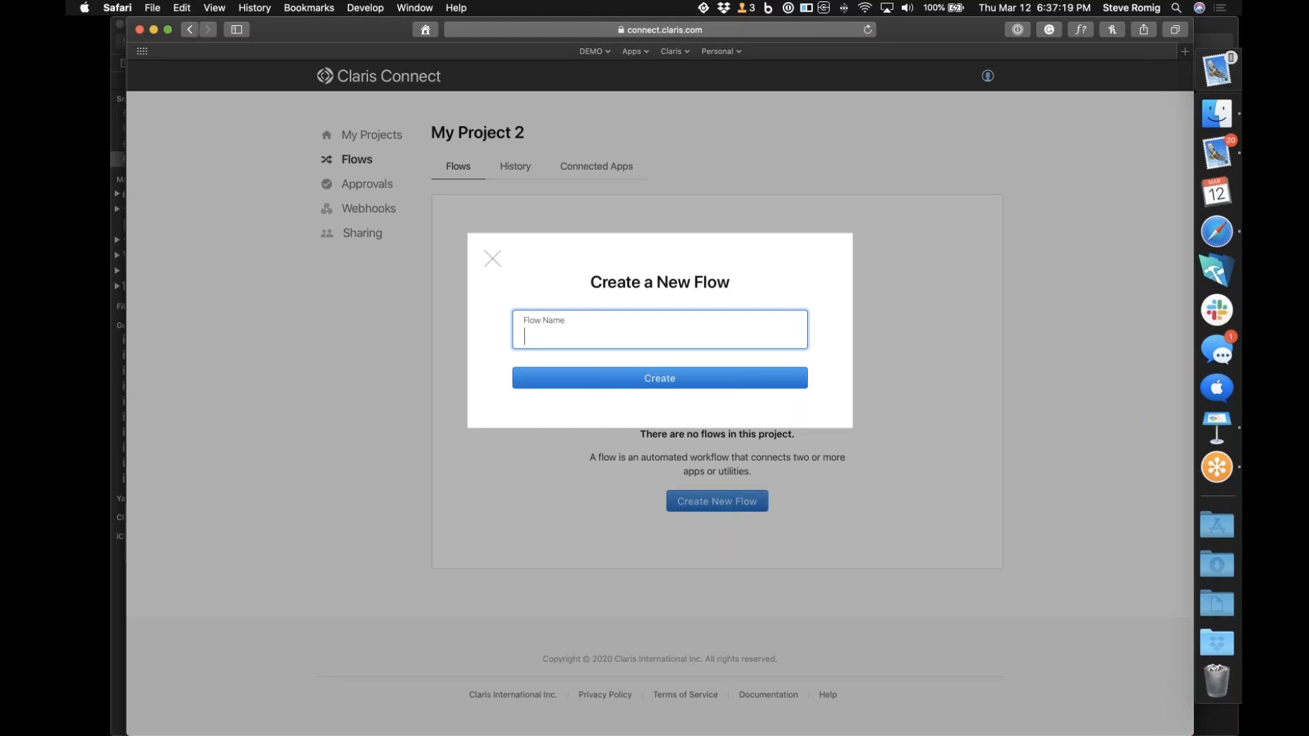
pyautogui.write('Webhooks')
pyautogui.click(775, 378)
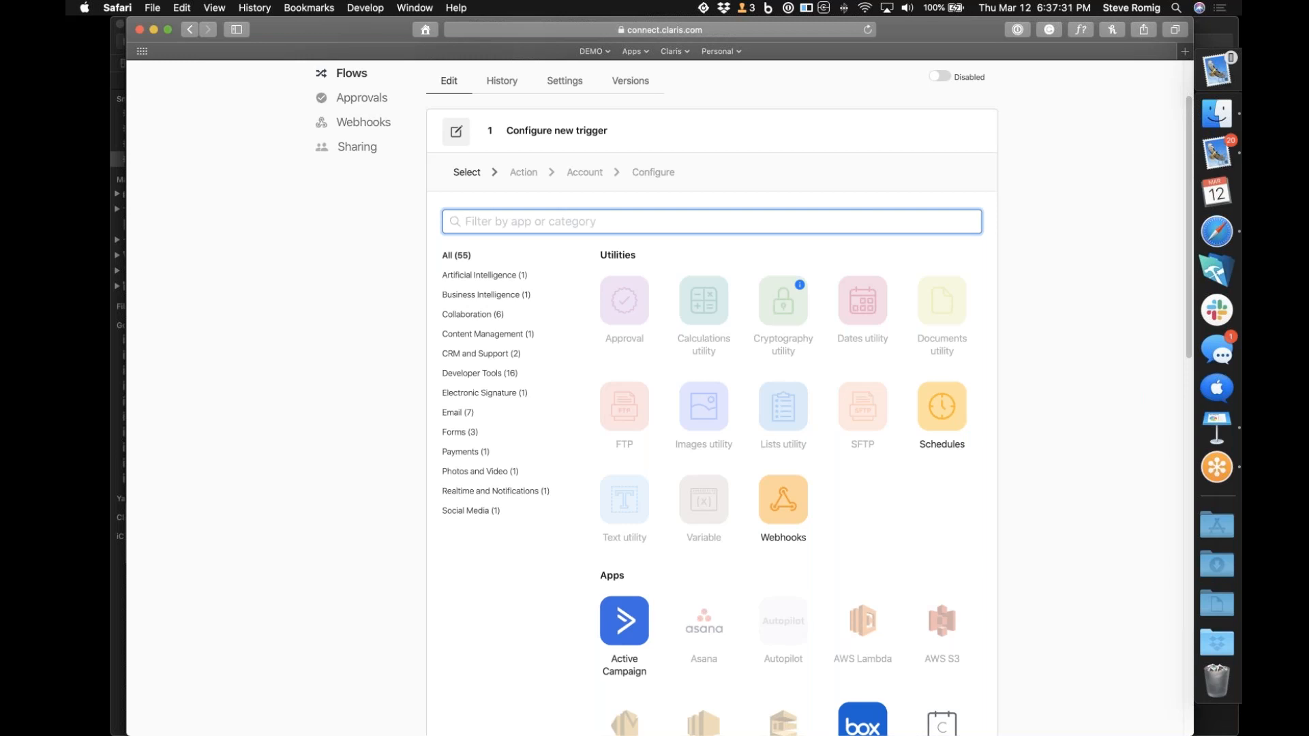
# Choose the Webhooks utility as the flow's trigger with the Incoming HTTP Request action, and continue to its configuration
pyautogui.scroll(-20, 712, 409)
pyautogui.scroll(-1, 712, 409)
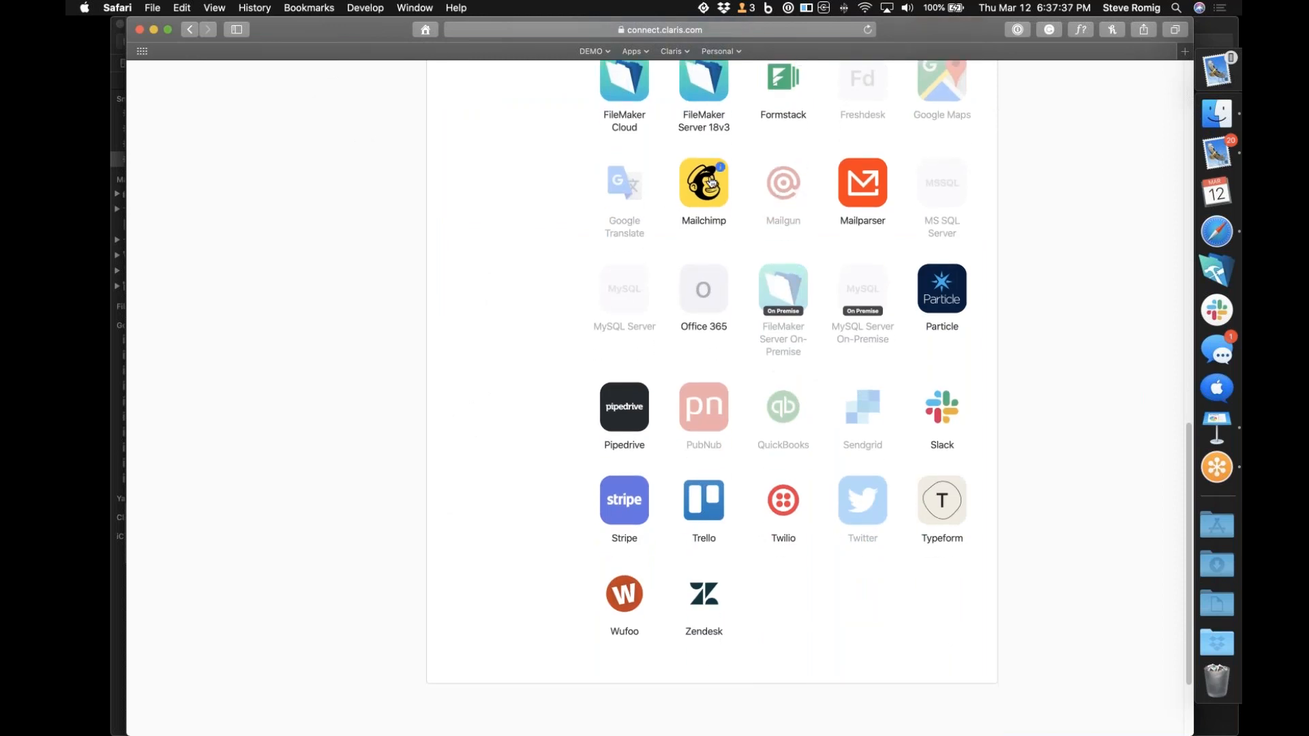
pyautogui.scroll(10, 709, 182)
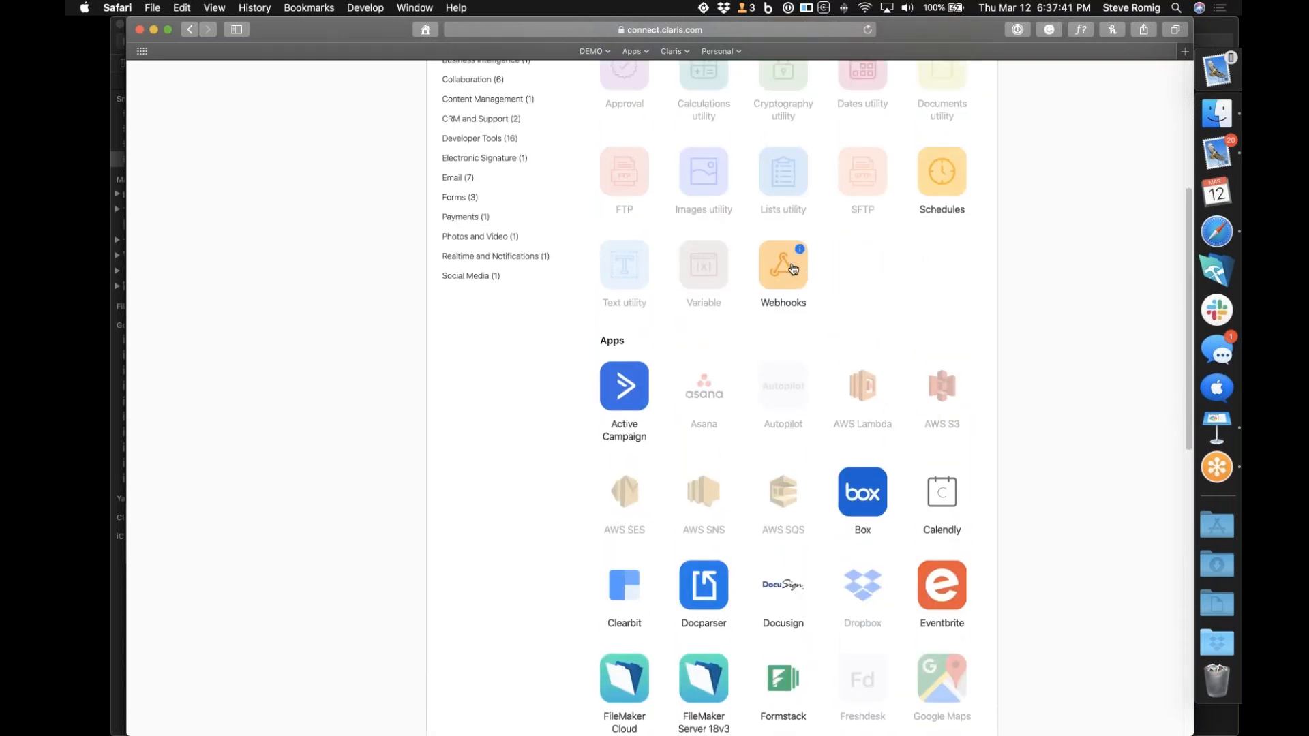
pyautogui.scroll(3, 765, 289)
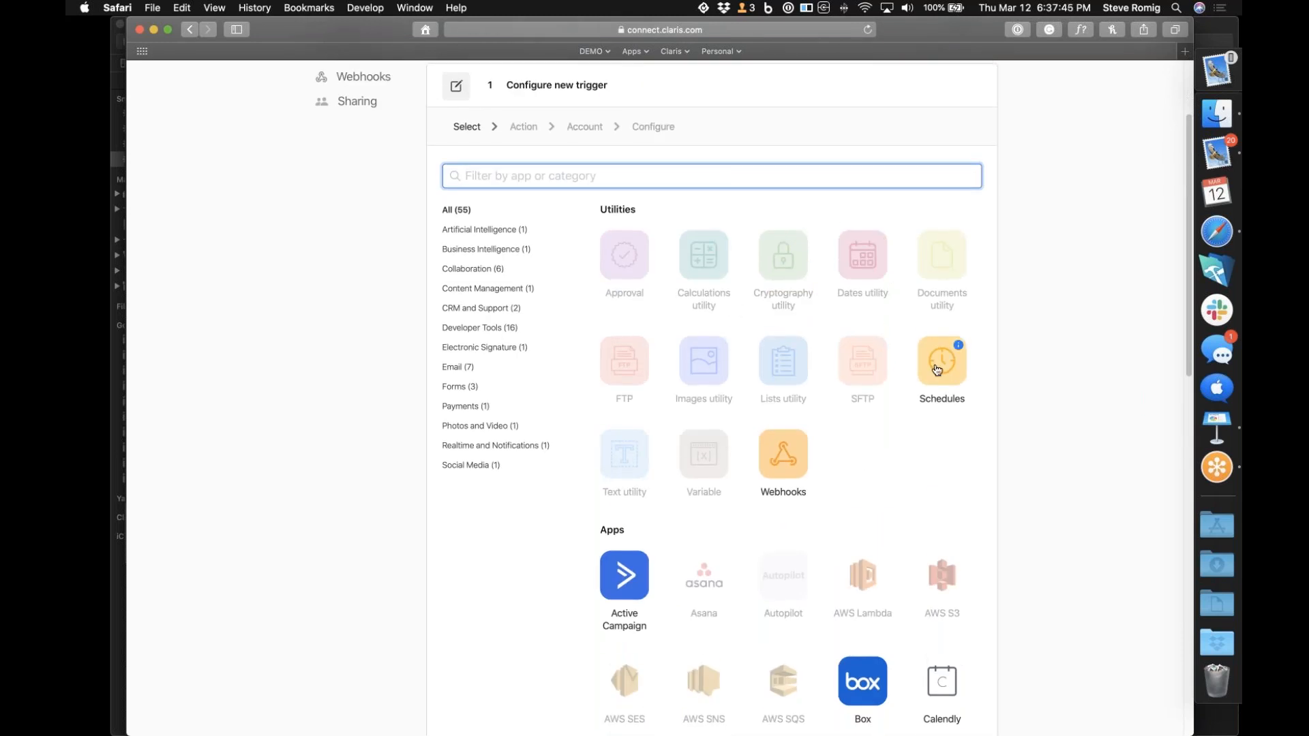
pyautogui.click(785, 454)
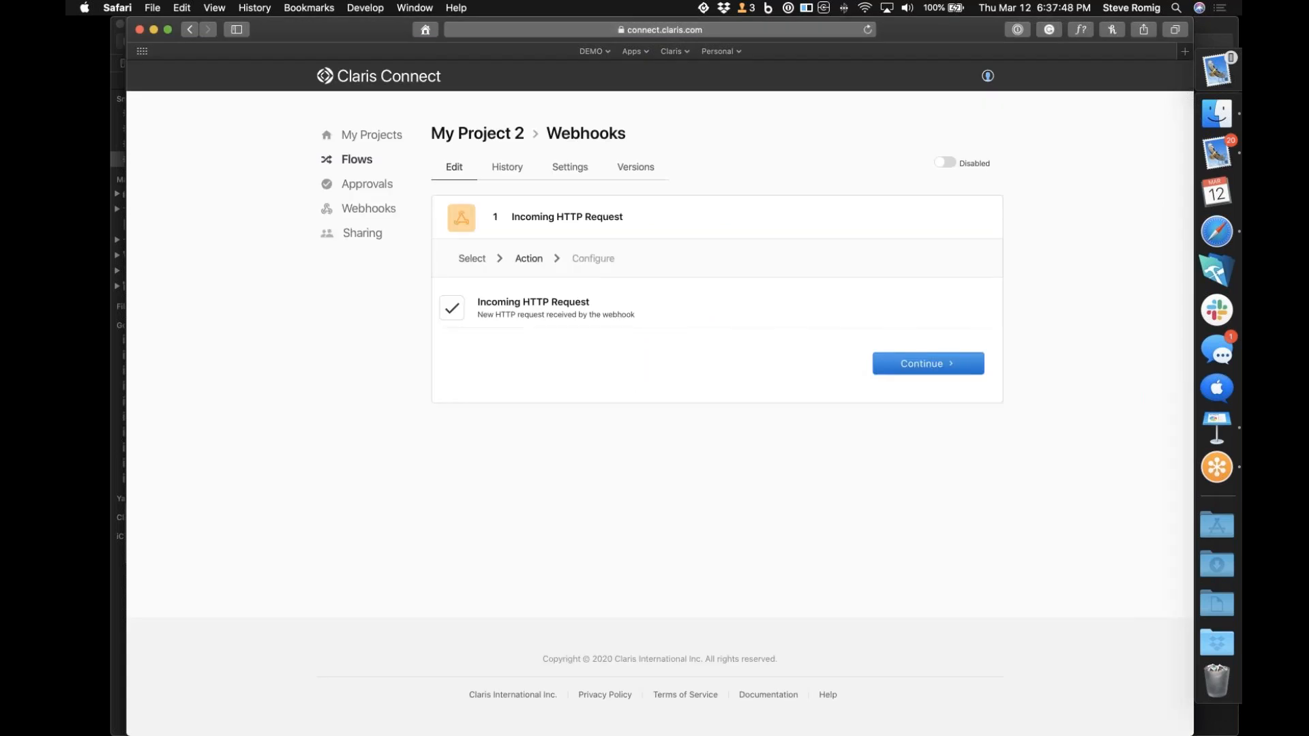
pyautogui.click(926, 373)
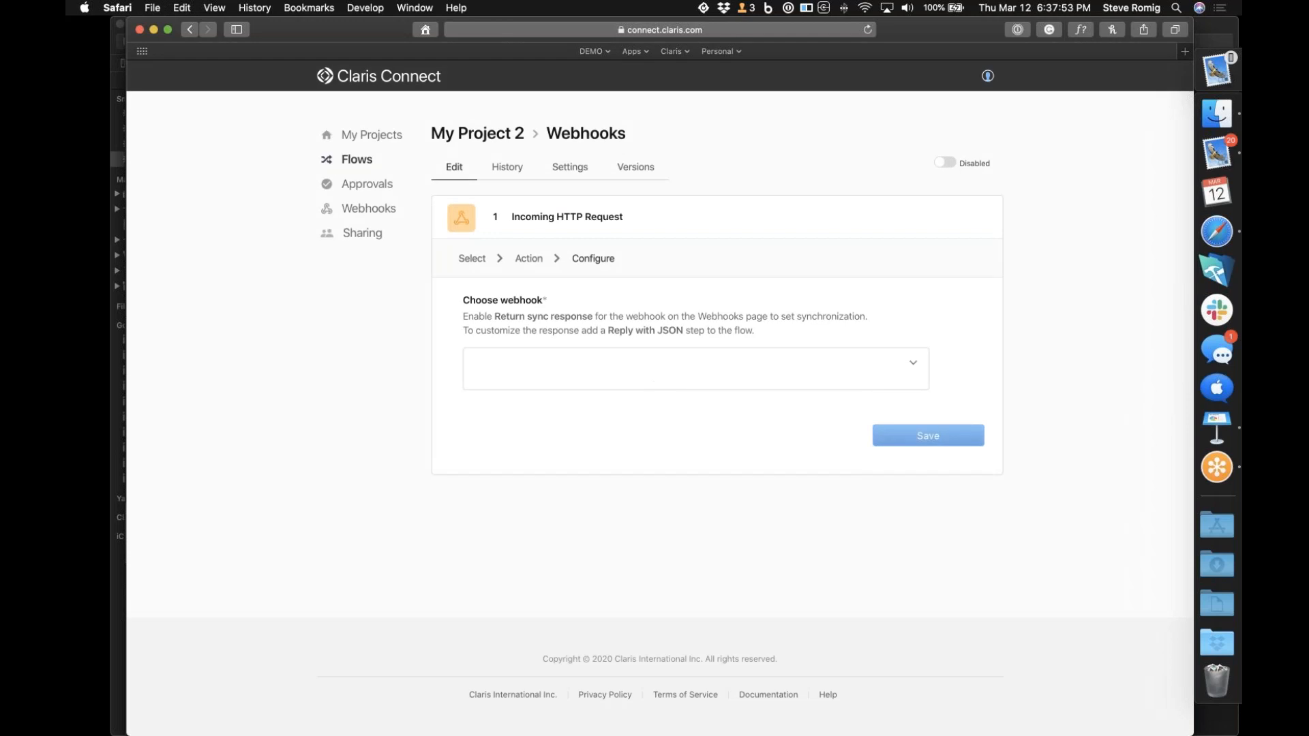
# Create a new webhook named My Webhook for the trigger and copy its URL
pyautogui.click(917, 367)
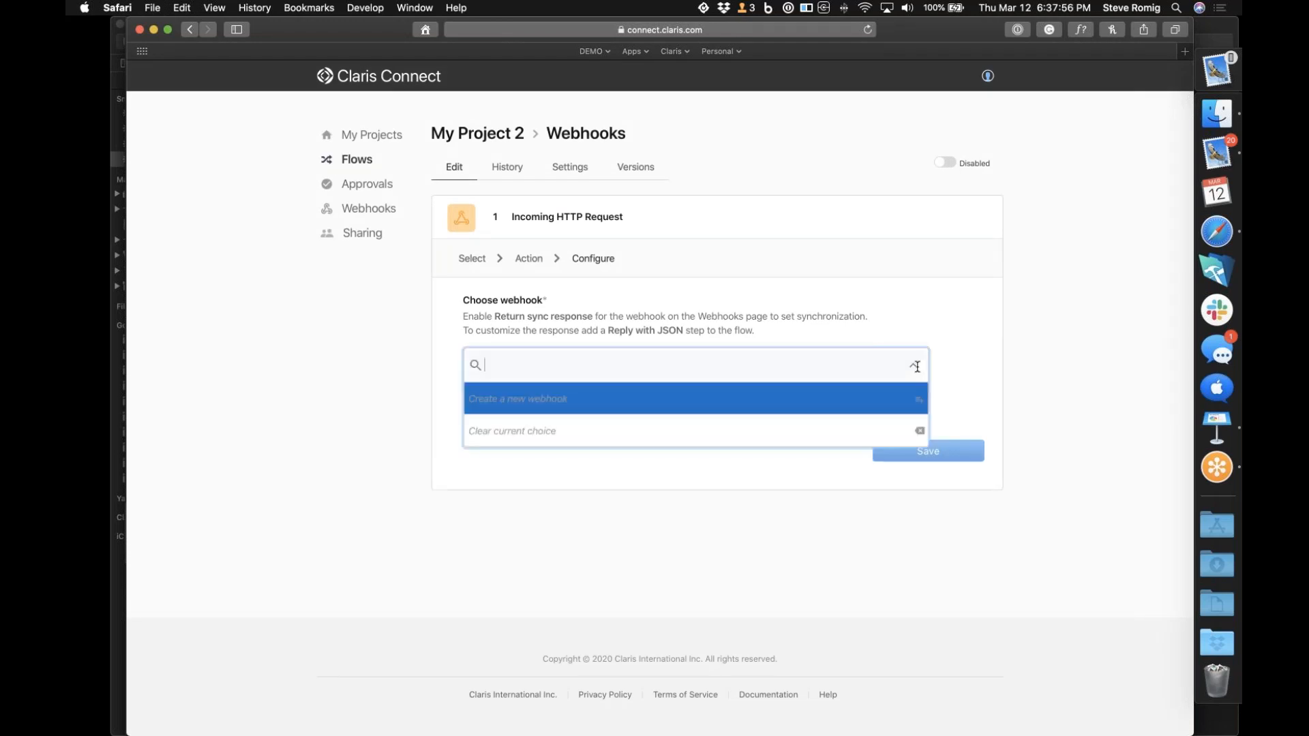
pyautogui.click(601, 411)
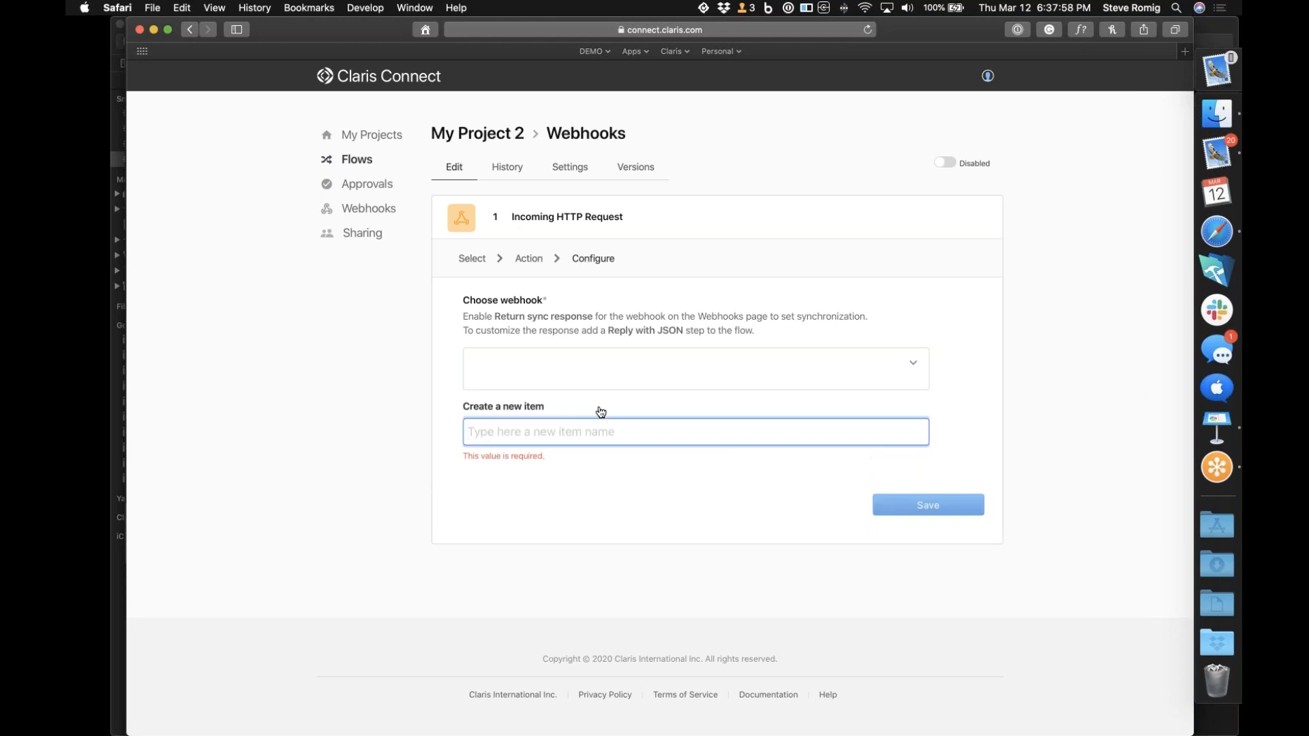
pyautogui.write('My Webhook')
pyautogui.press('Tab')
pyautogui.click(662, 512)
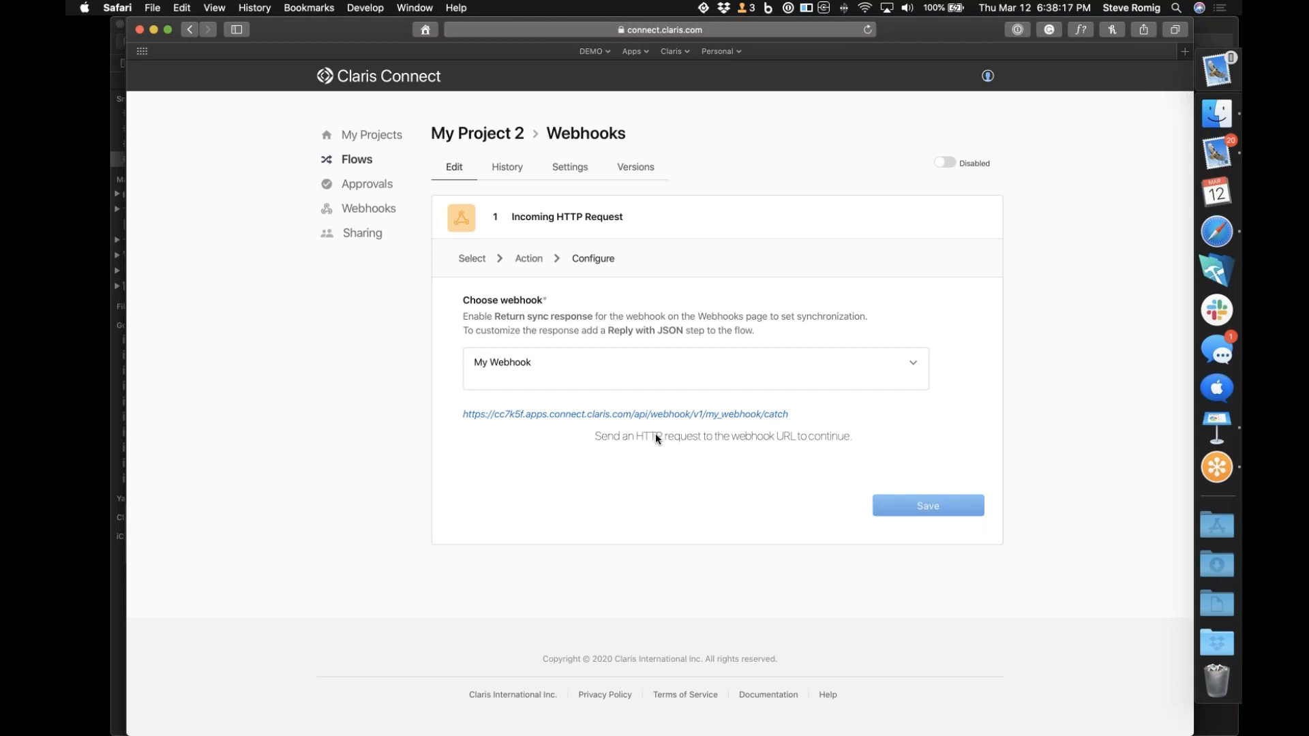
pyautogui.rightClick(612, 417)
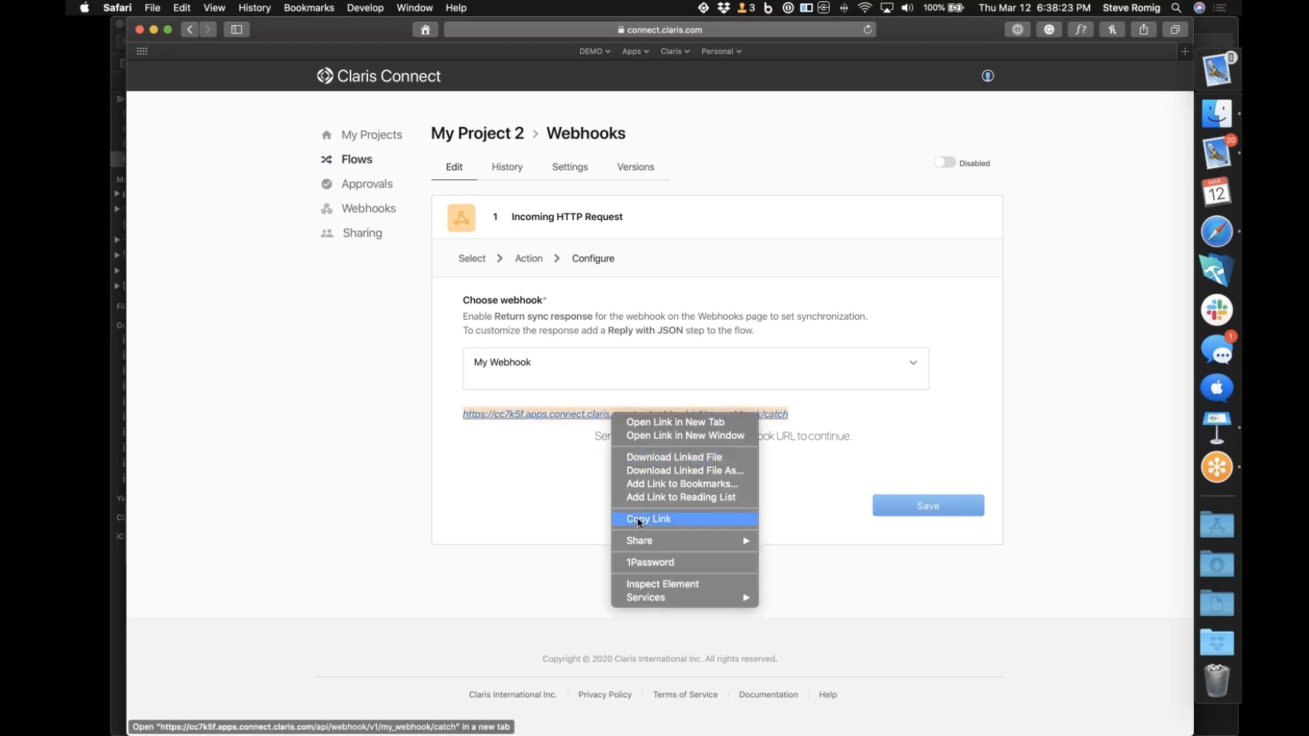
pyautogui.click(637, 520)
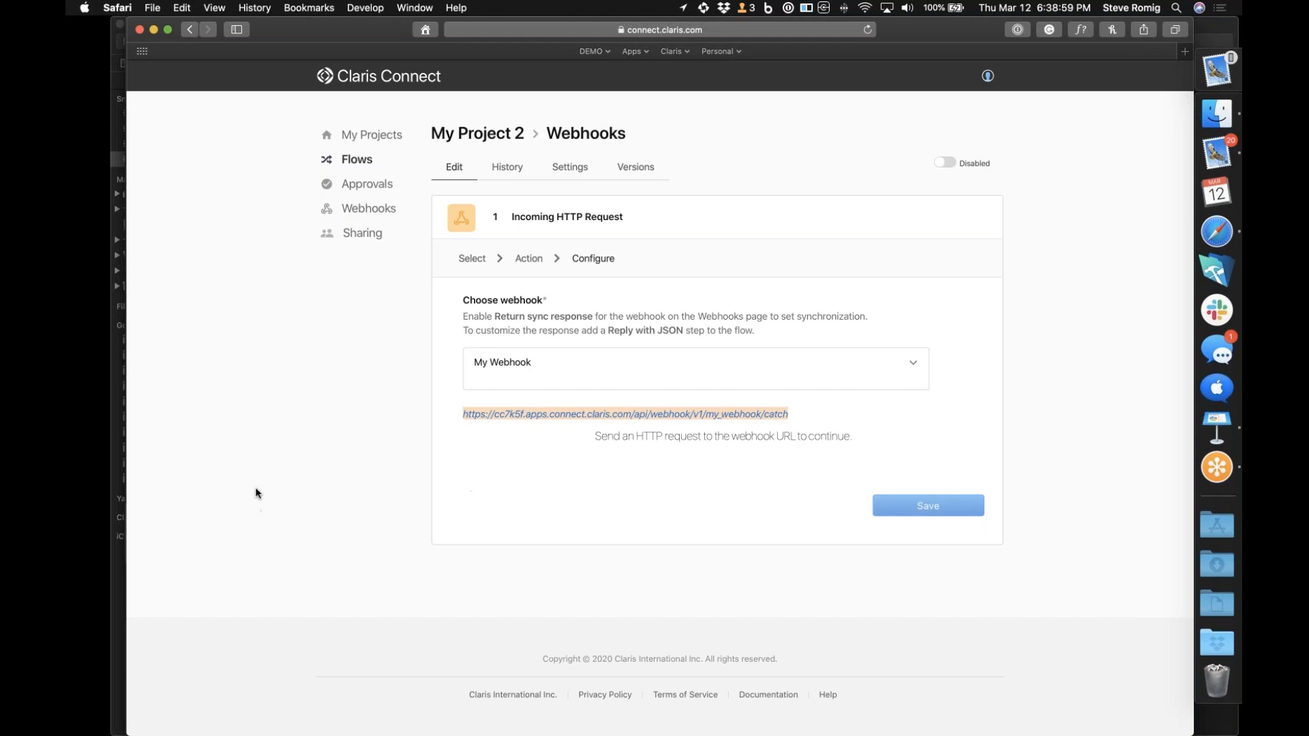
# Open a new browser window and go to mailchimp.com
pyautogui.click(407, 8)
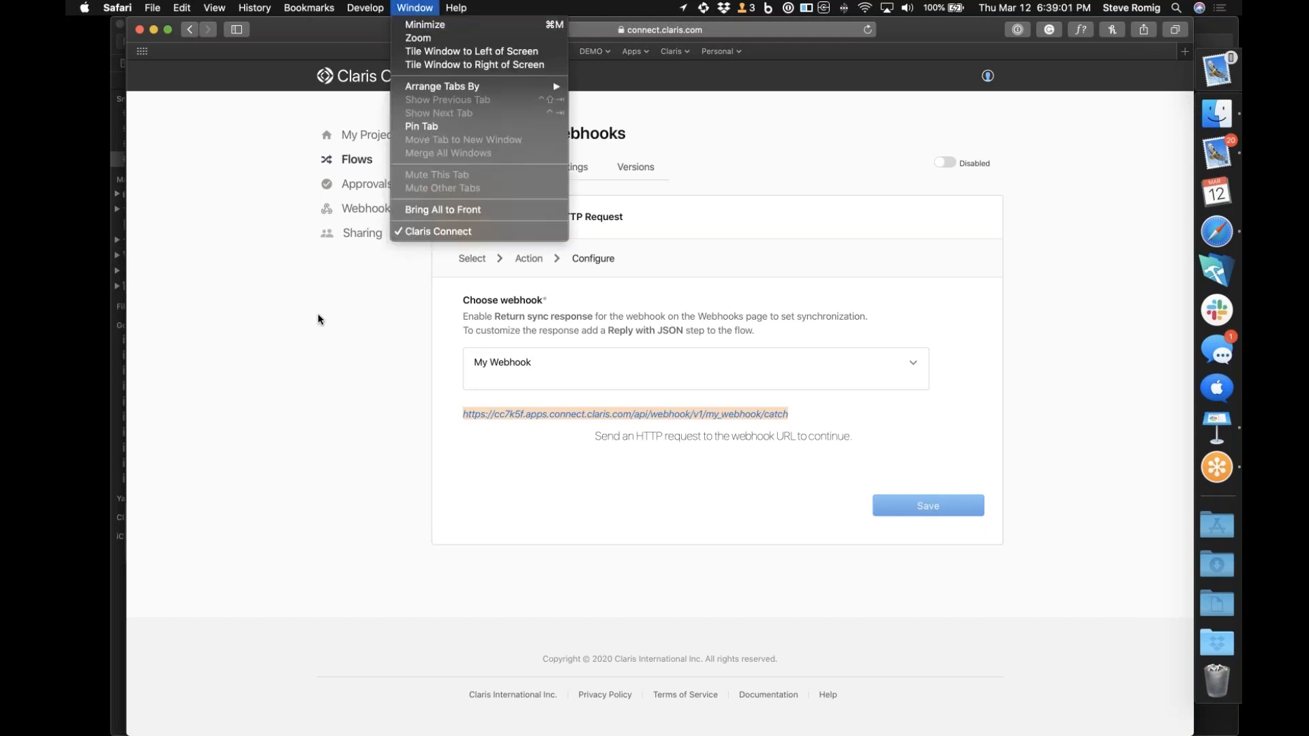
pyautogui.click(322, 331)
pyautogui.press('super+n')
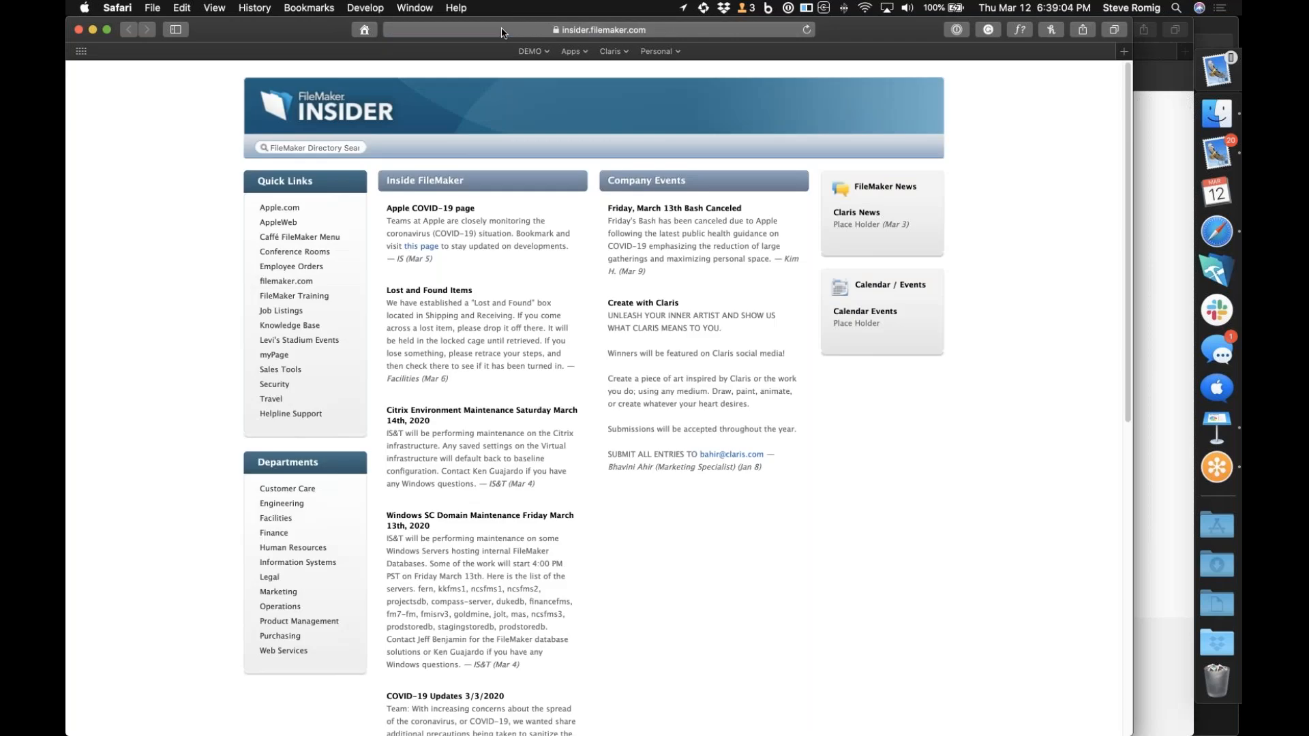
pyautogui.click(503, 31)
pyautogui.write('mailchimp.com')
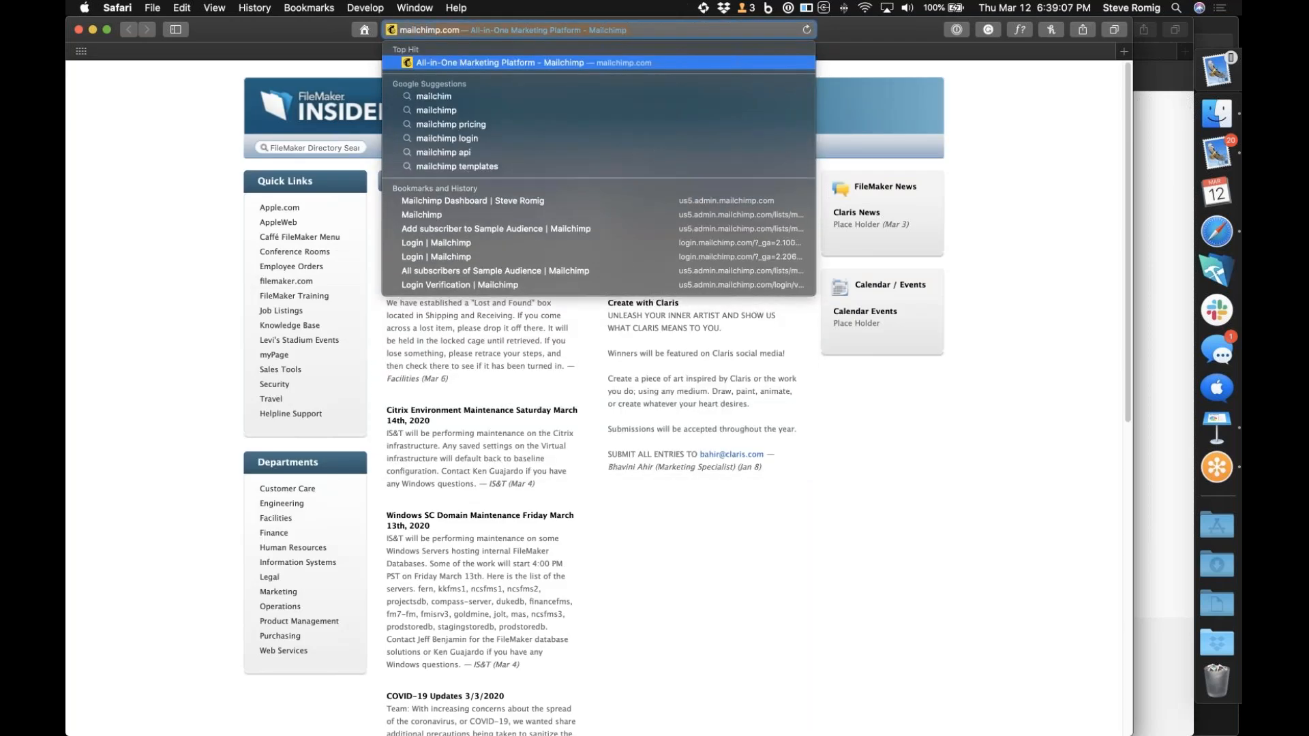
pyautogui.press('Return')
# Log in to Mailchimp by filling in the saved account username and password
pyautogui.click(917, 117)
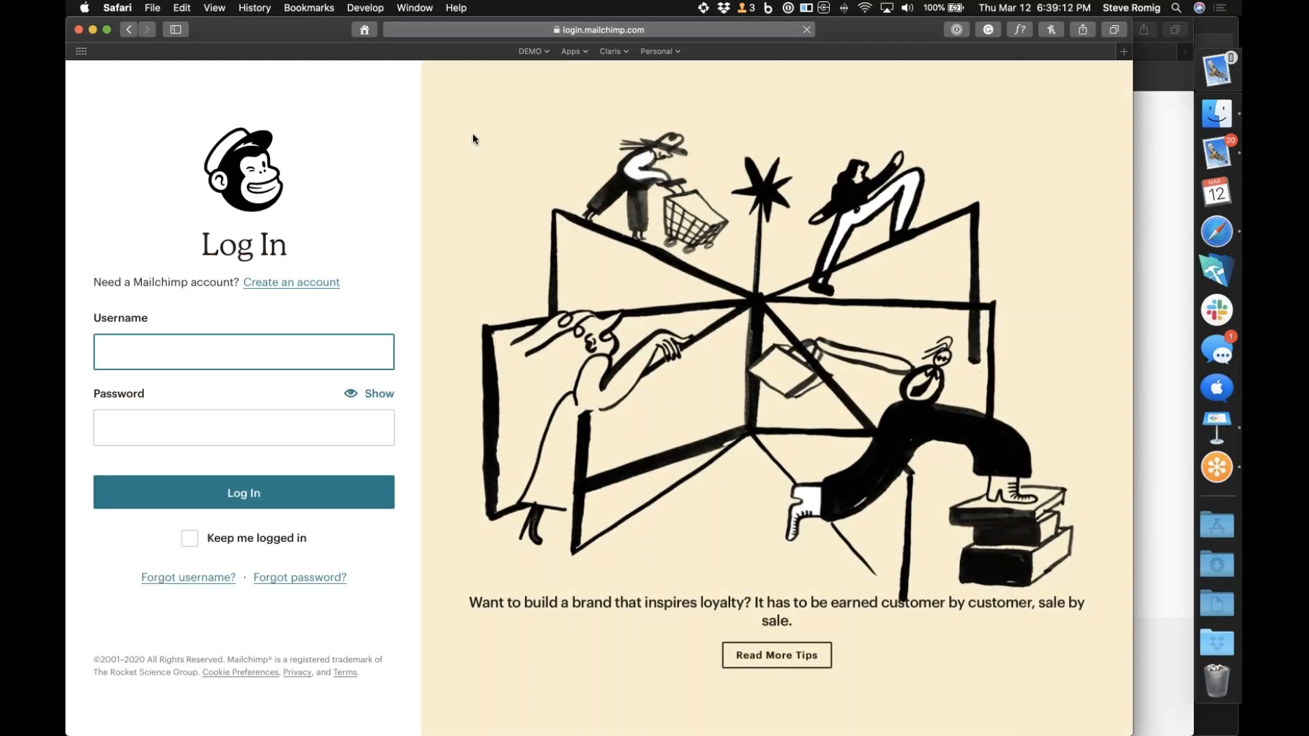
pyautogui.press('super+backslash')
pyautogui.click(197, 500)
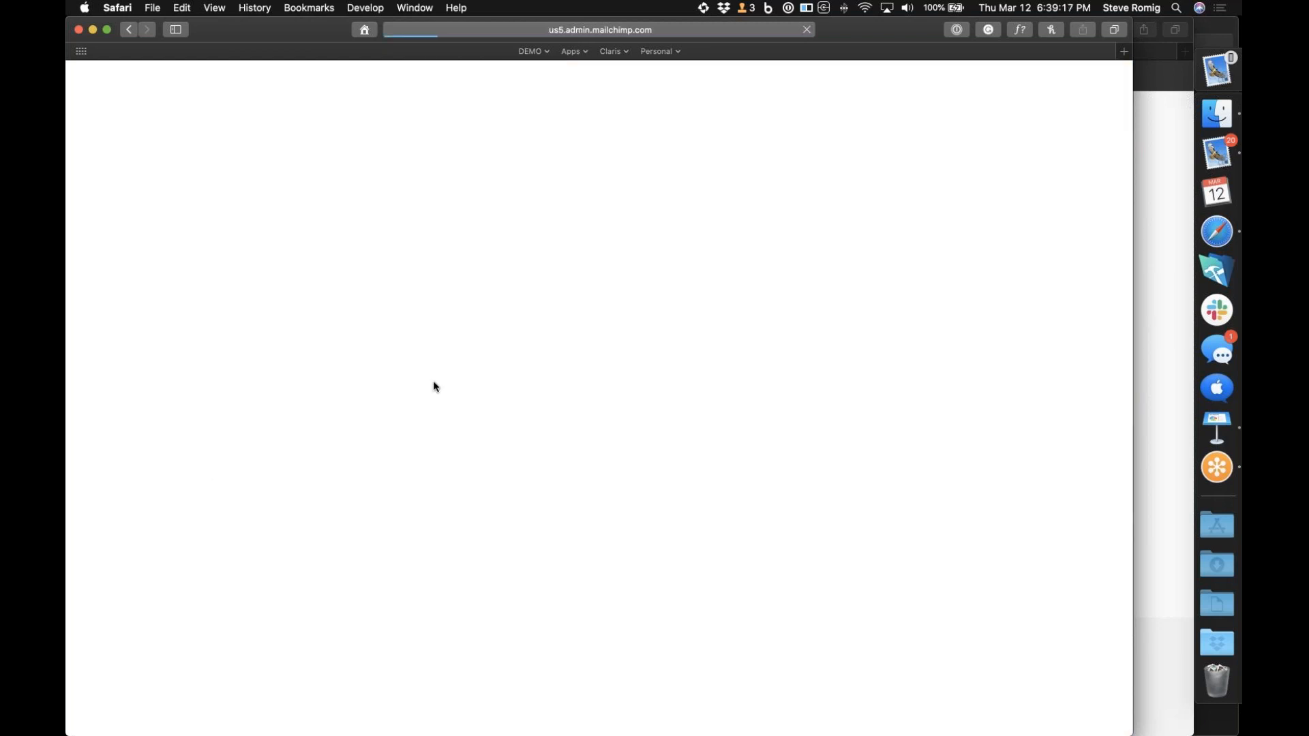
# Go to the bookmarked Mailchimp Sample Audience page and open the audience's Webhooks settings
pyautogui.click(532, 52)
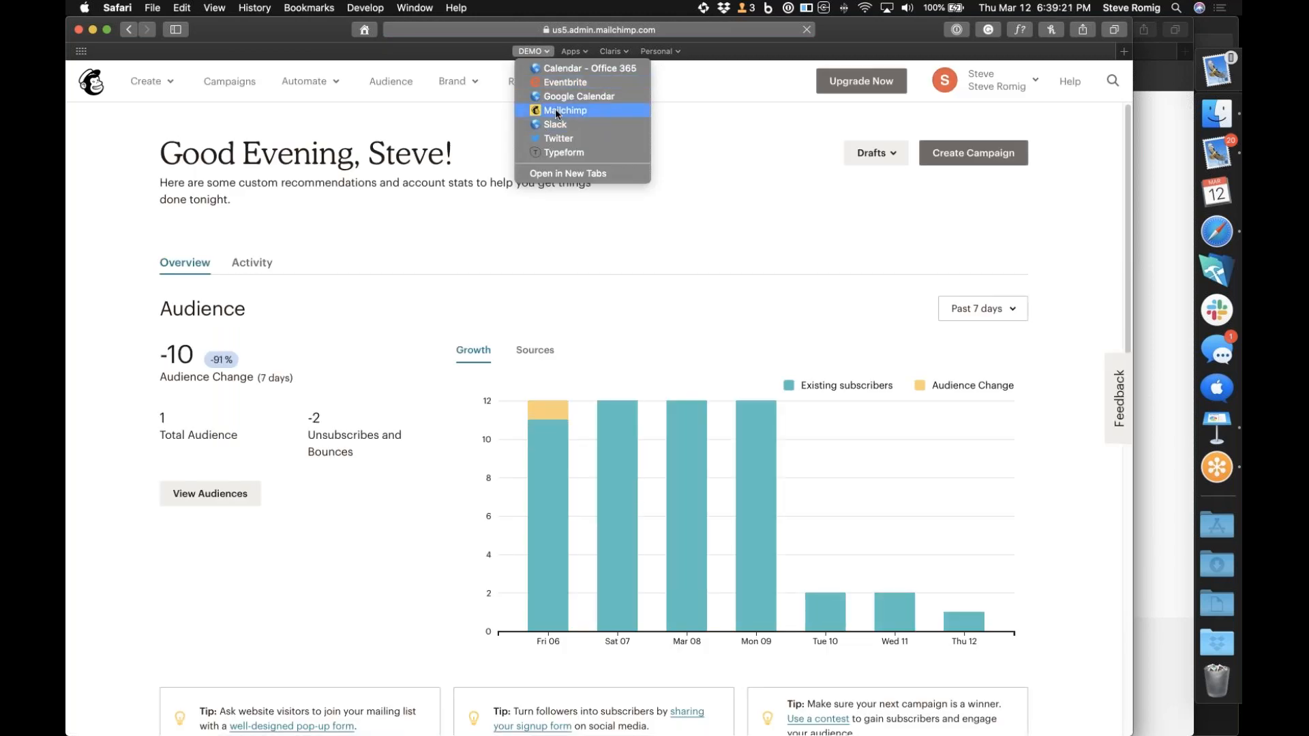
pyautogui.click(557, 110)
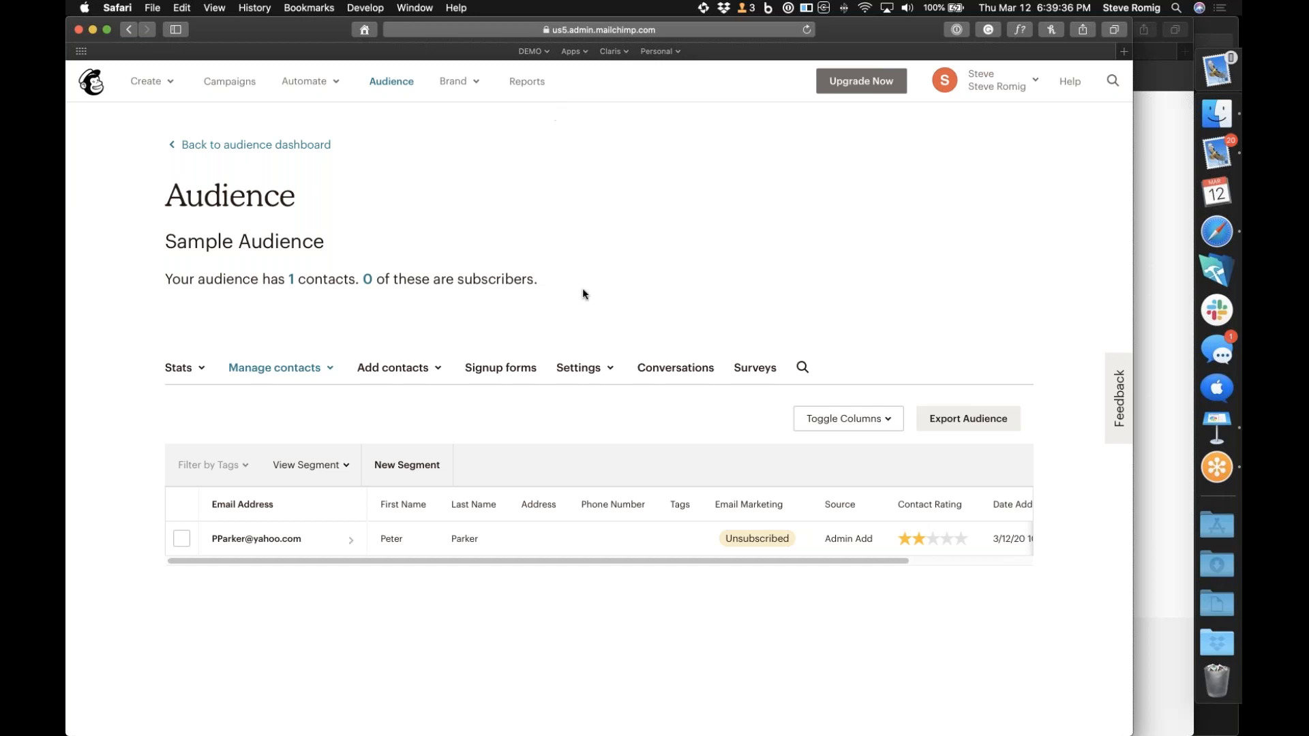
pyautogui.click(613, 369)
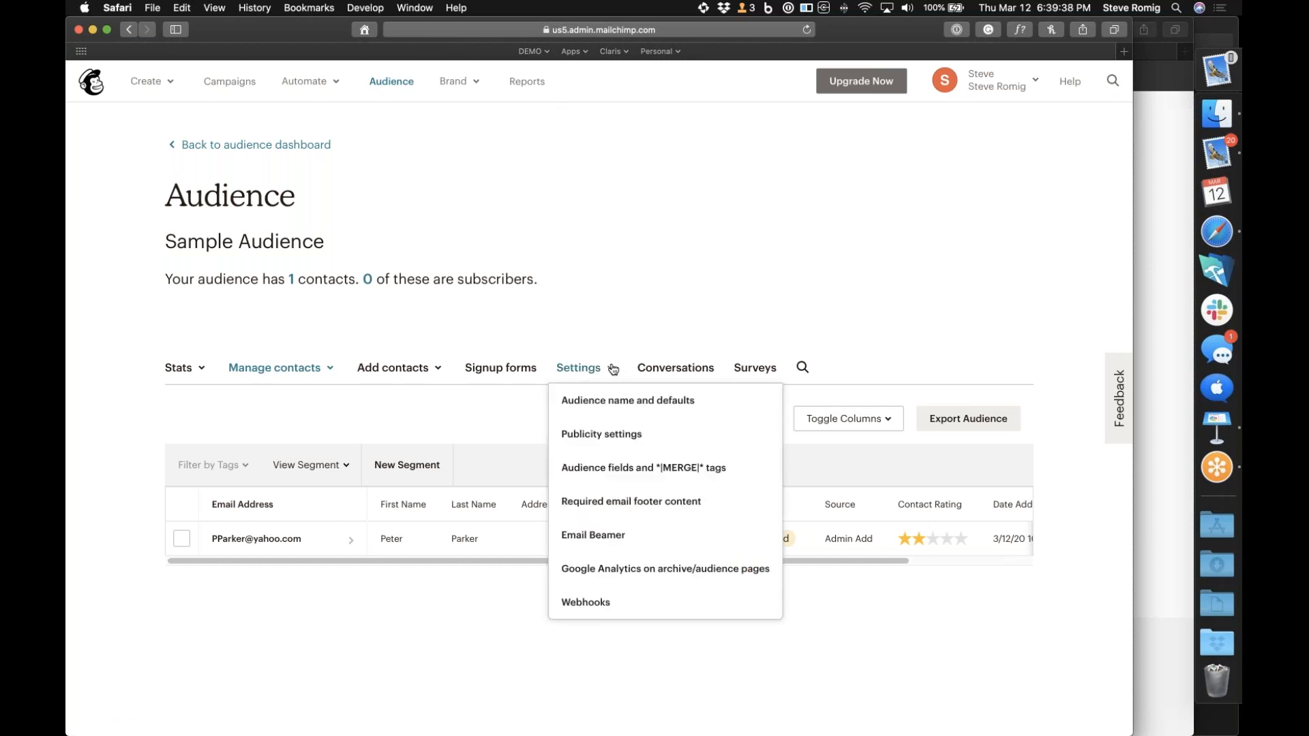
pyautogui.click(597, 607)
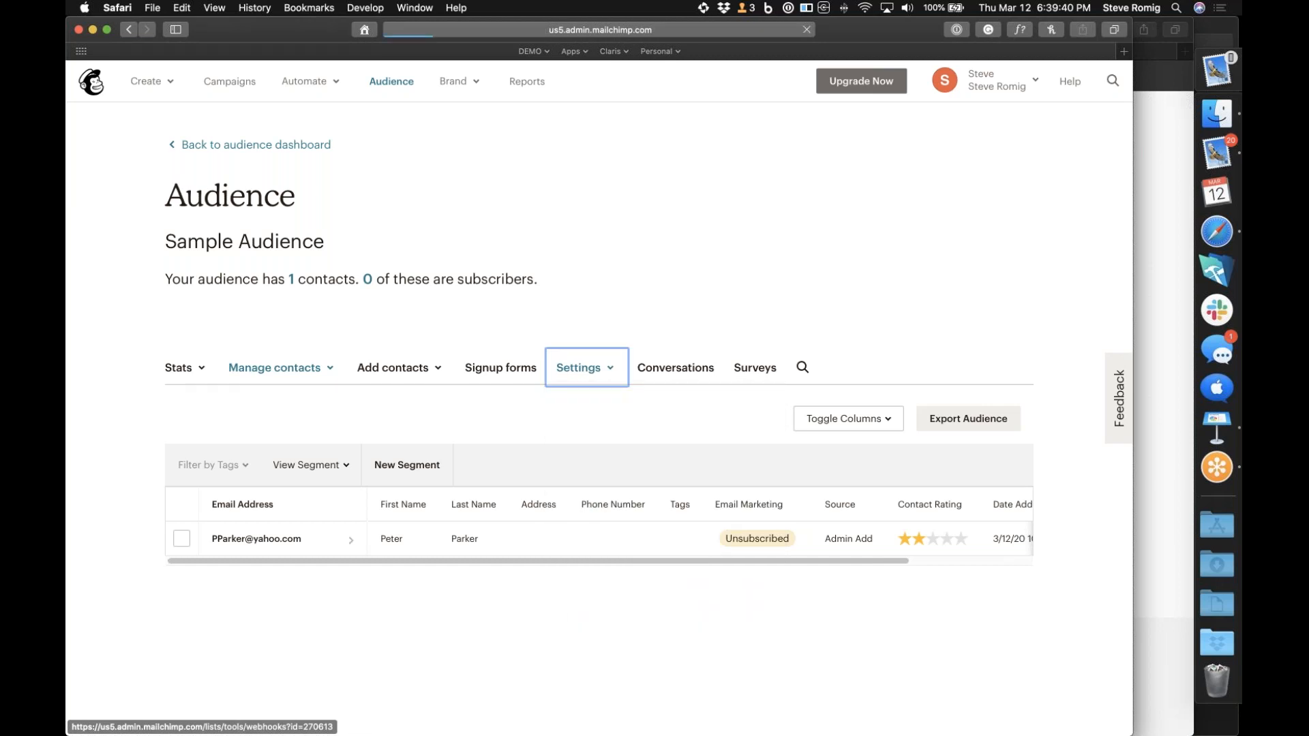
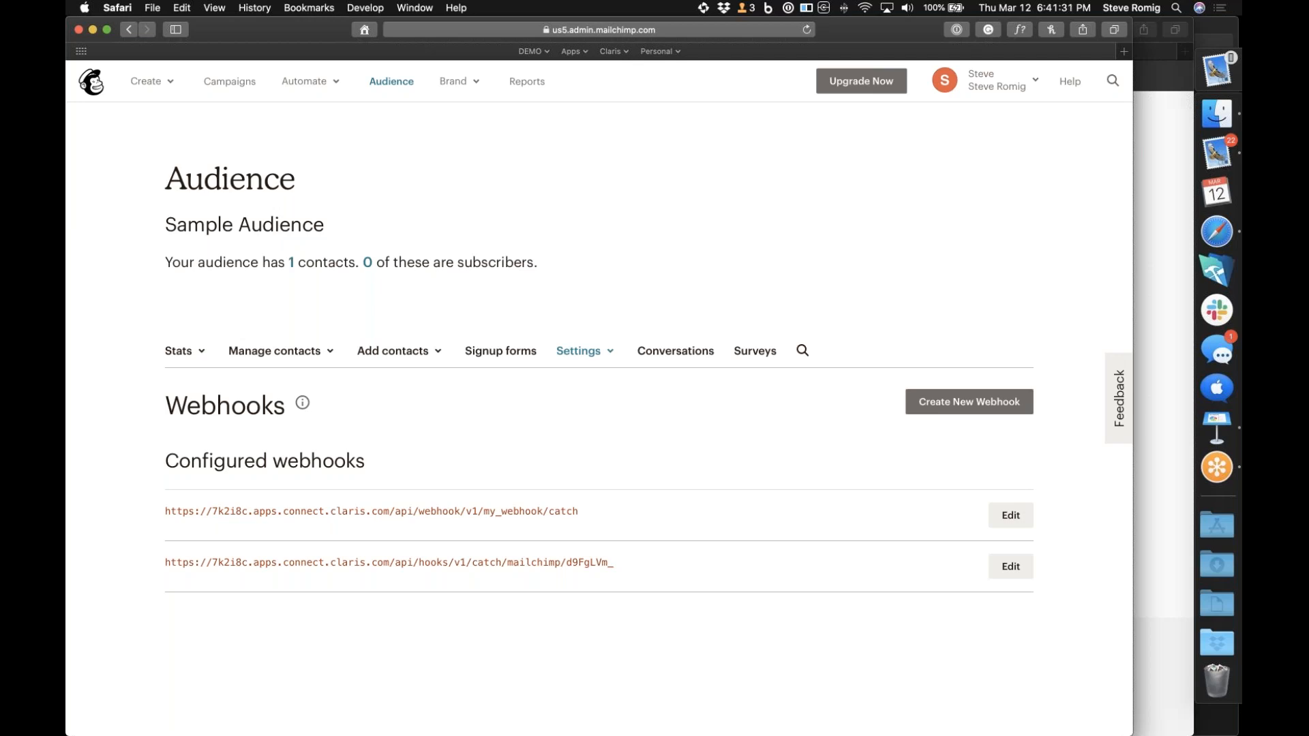
# Create a Sample Audience webhook using the copied Claris Connect URL as callback, enable updates made via the API, and save it
pyautogui.click(969, 403)
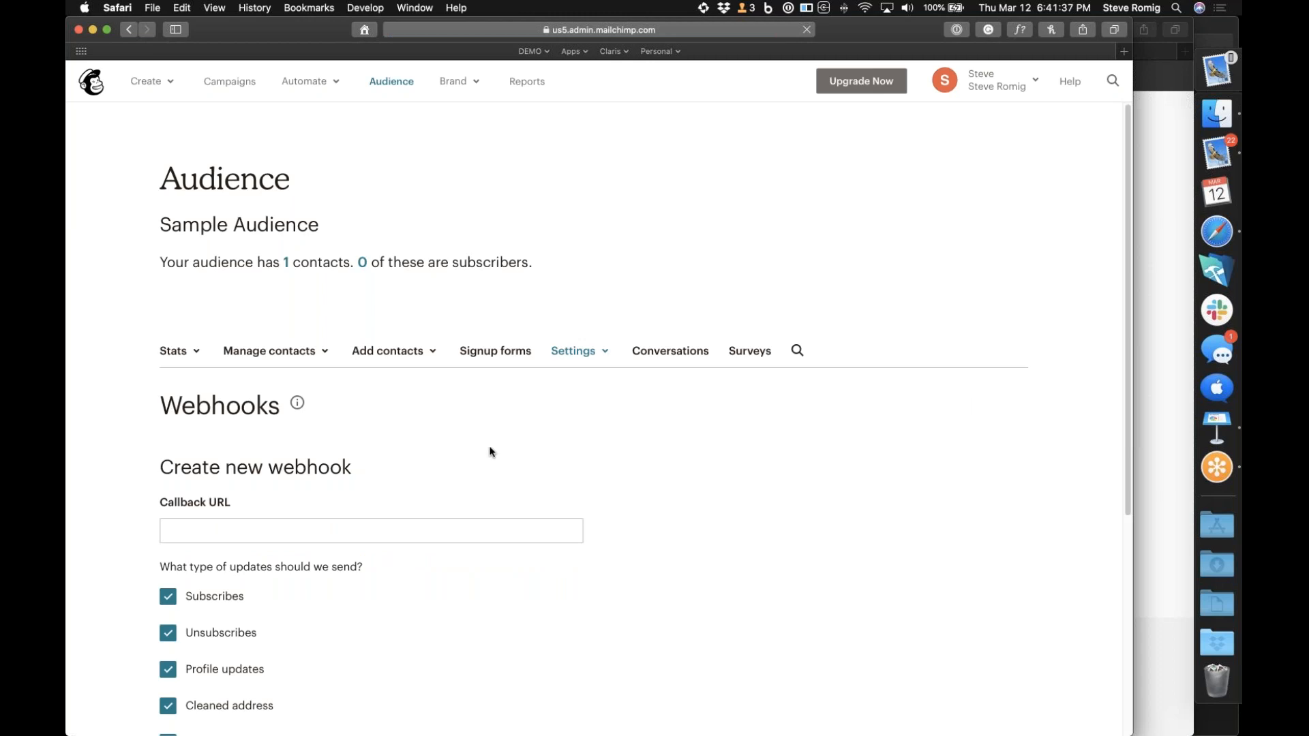
pyautogui.click(192, 530)
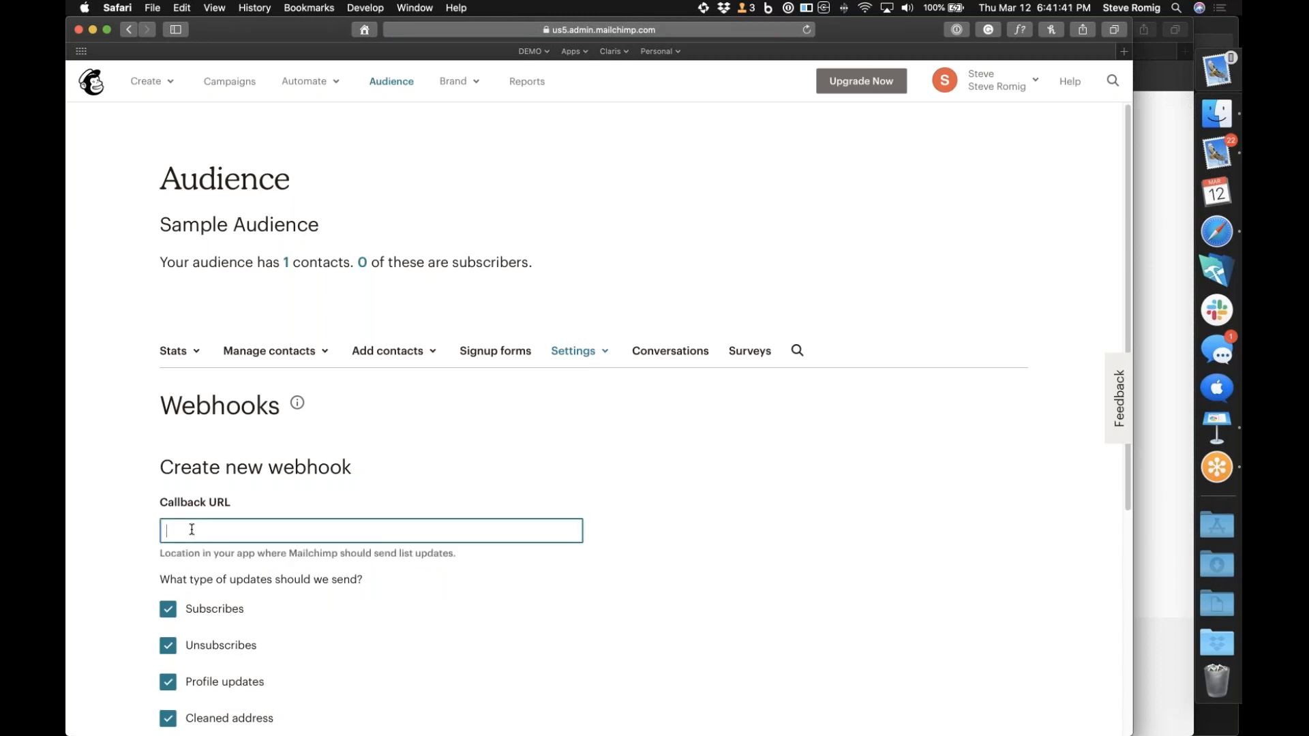
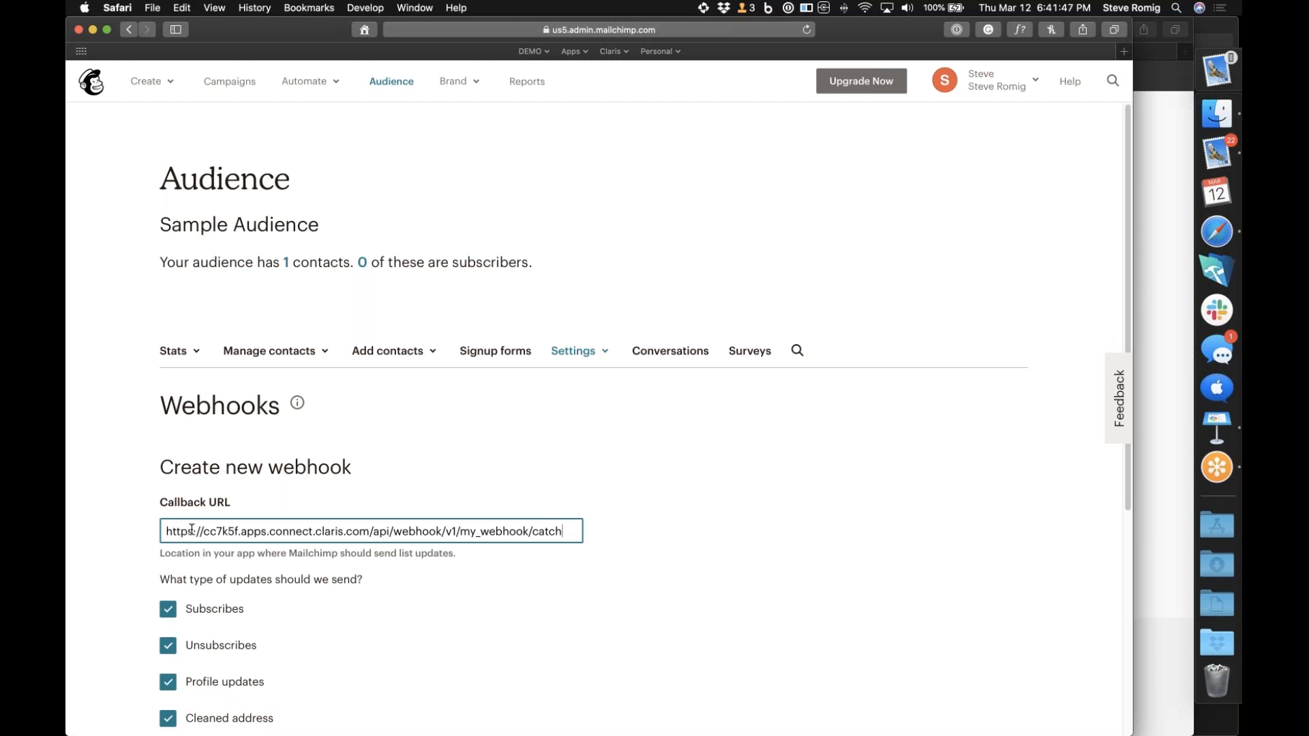
pyautogui.scroll(-5, 192, 530)
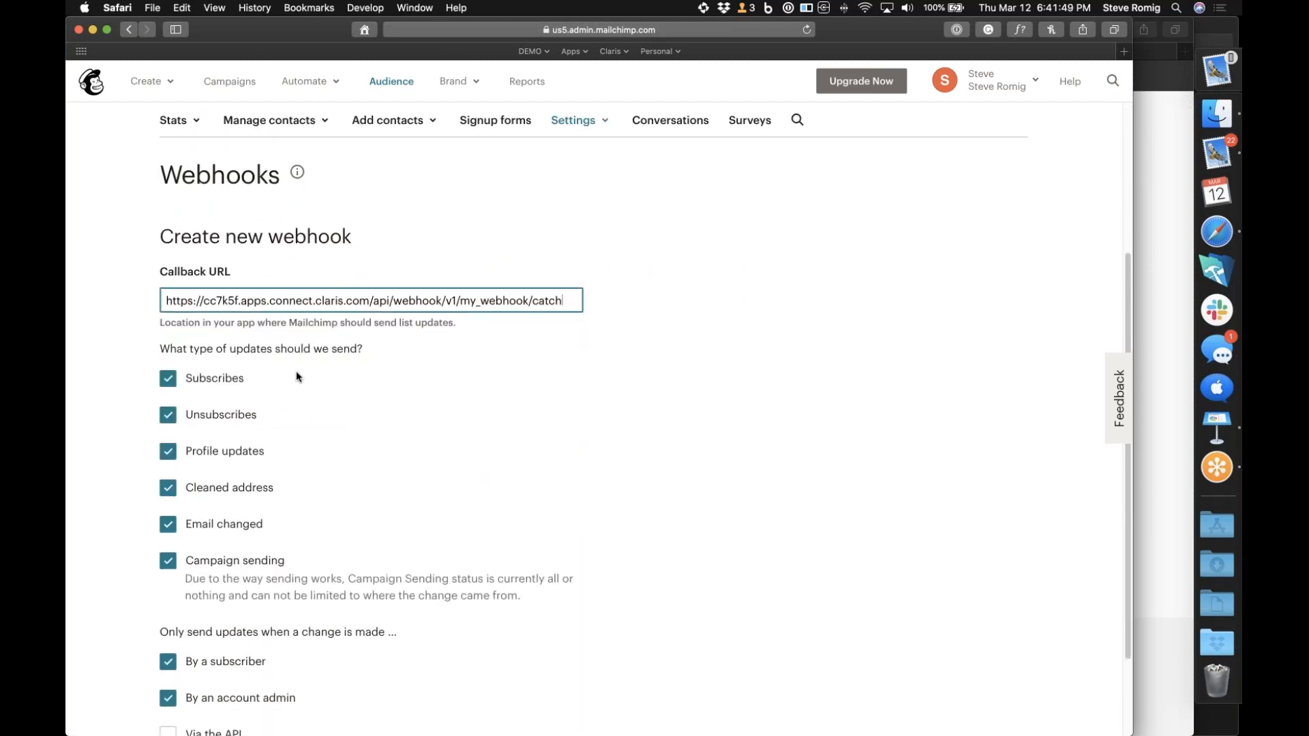
pyautogui.scroll(-3, 295, 370)
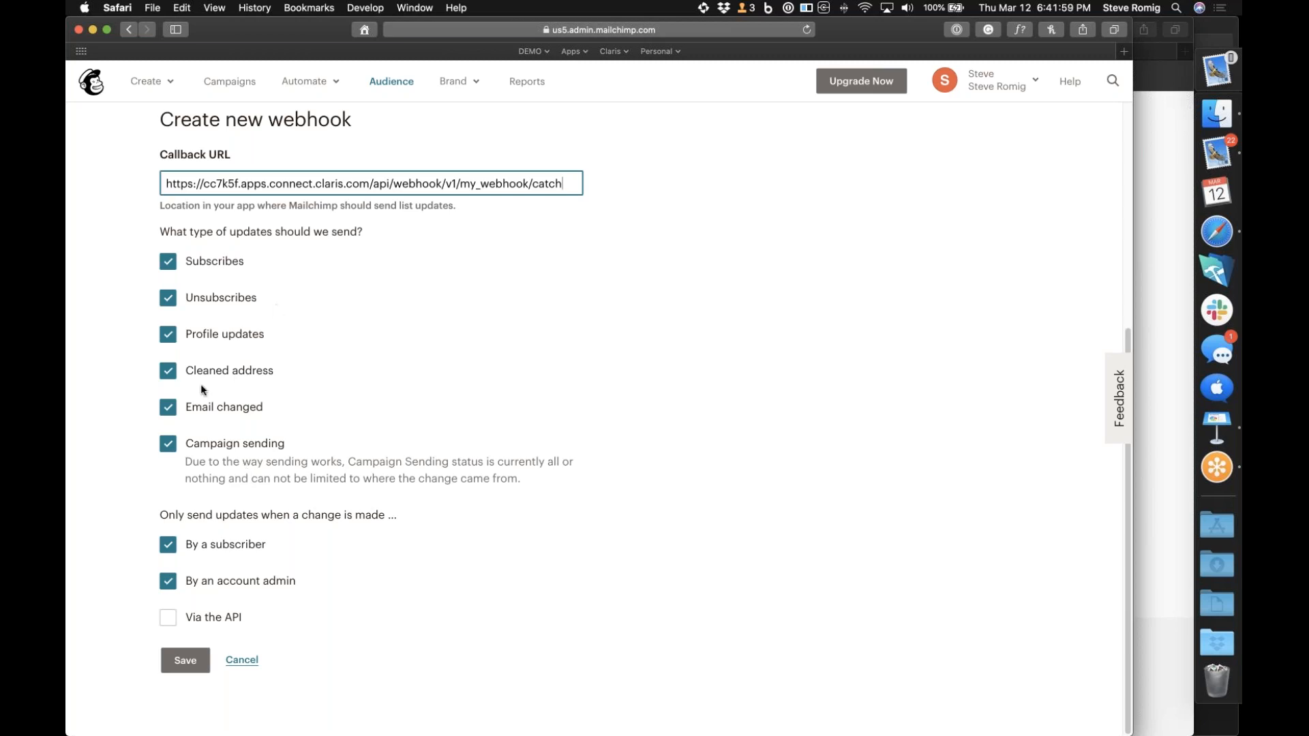
pyautogui.click(170, 618)
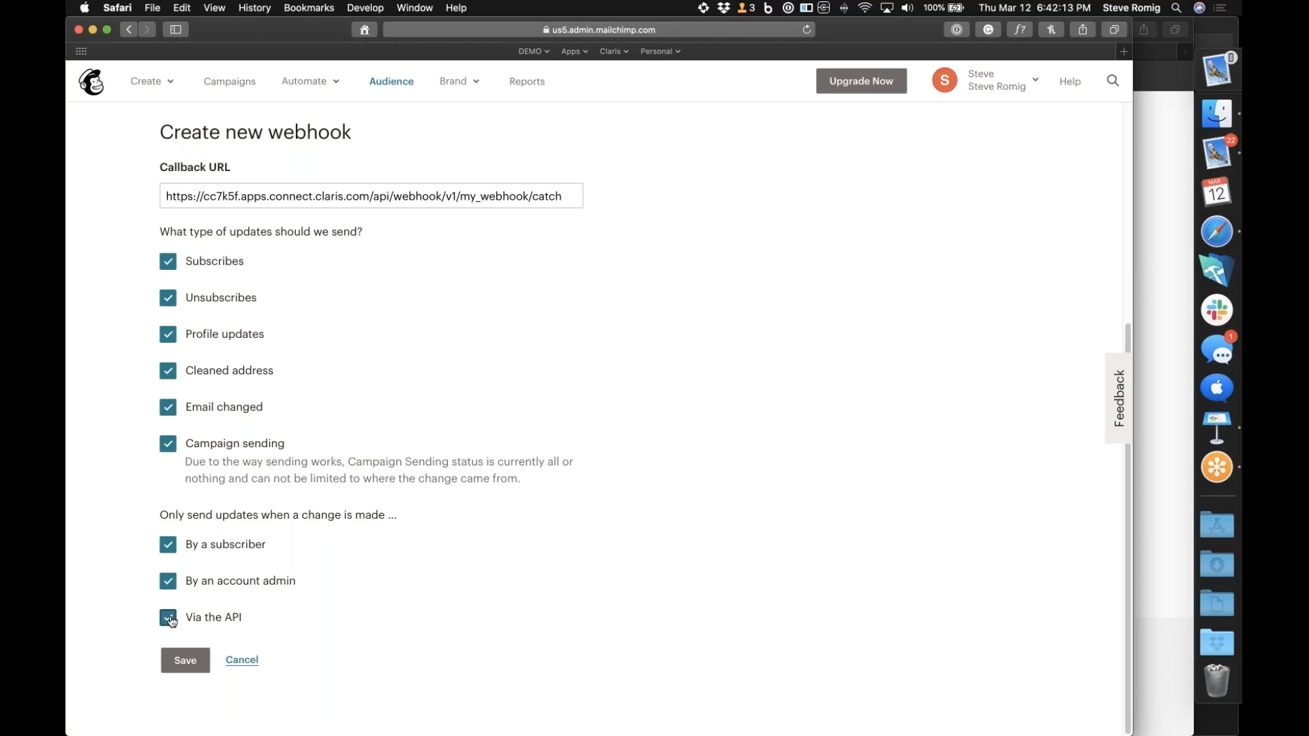
pyautogui.click(182, 661)
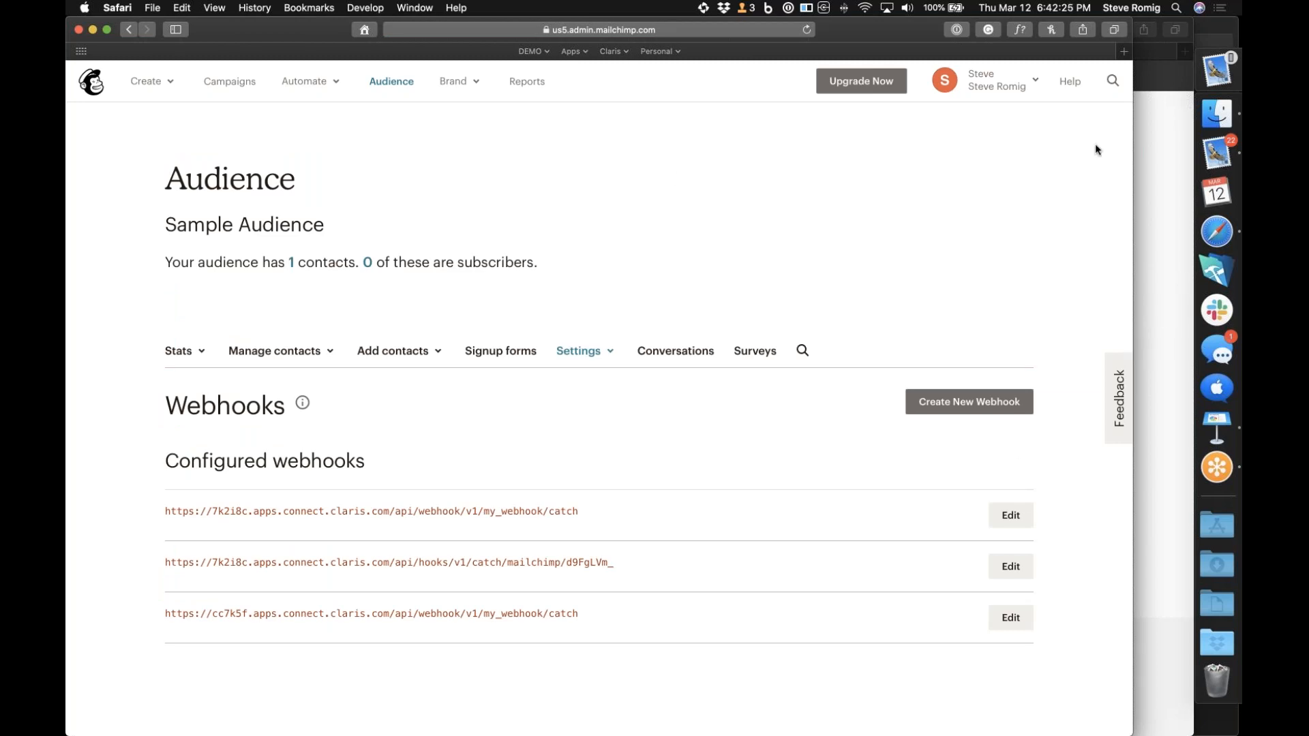
# Return to the Claris Connect flow and save the Incoming HTTP Request trigger with My Webhook
pyautogui.click(1172, 233)
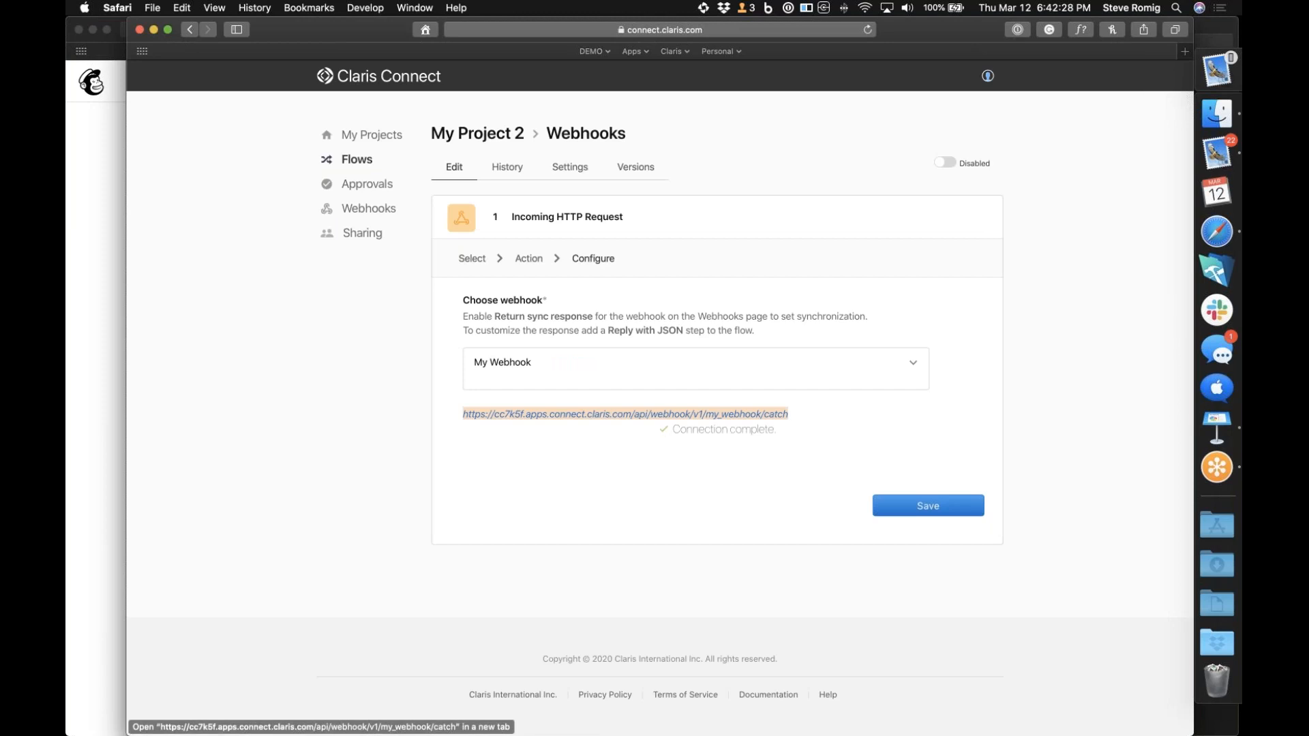
pyautogui.click(922, 508)
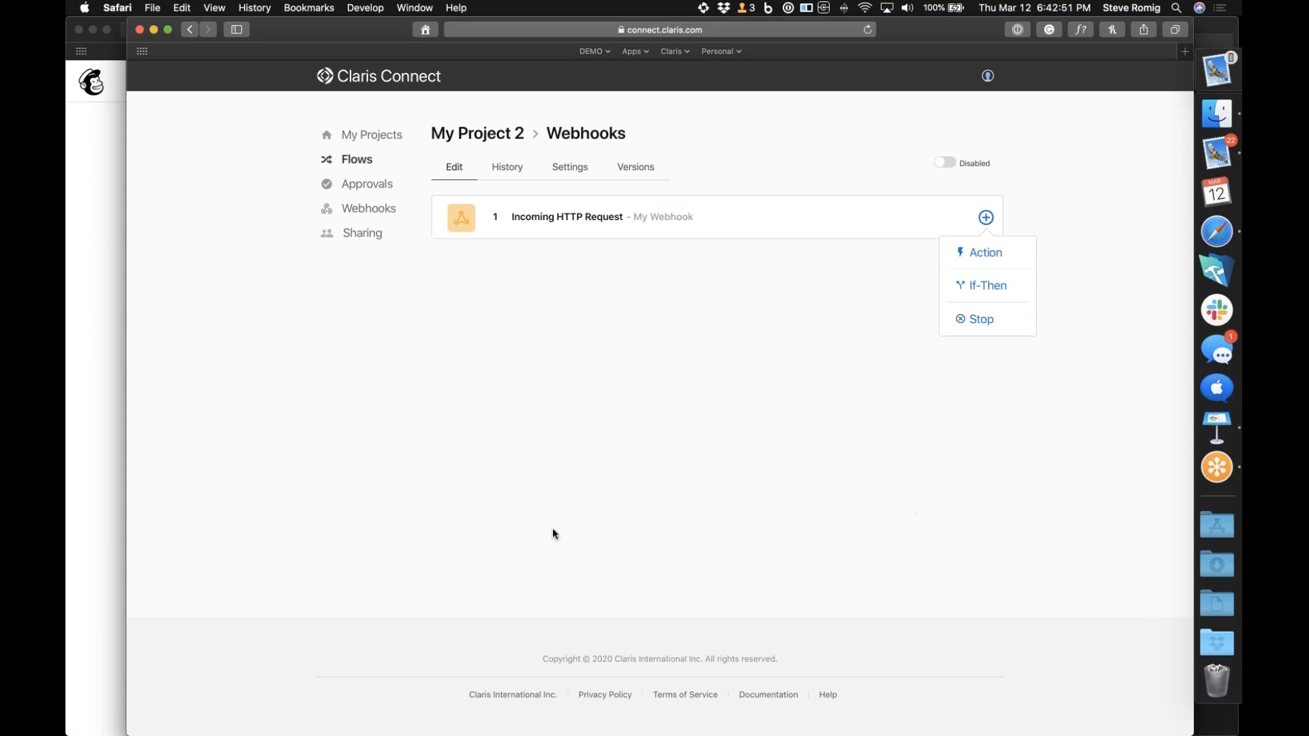
# Switch back to Mailchimp, go to the bookmarked audience page and open the form for adding a subscriber
pyautogui.click(110, 492)
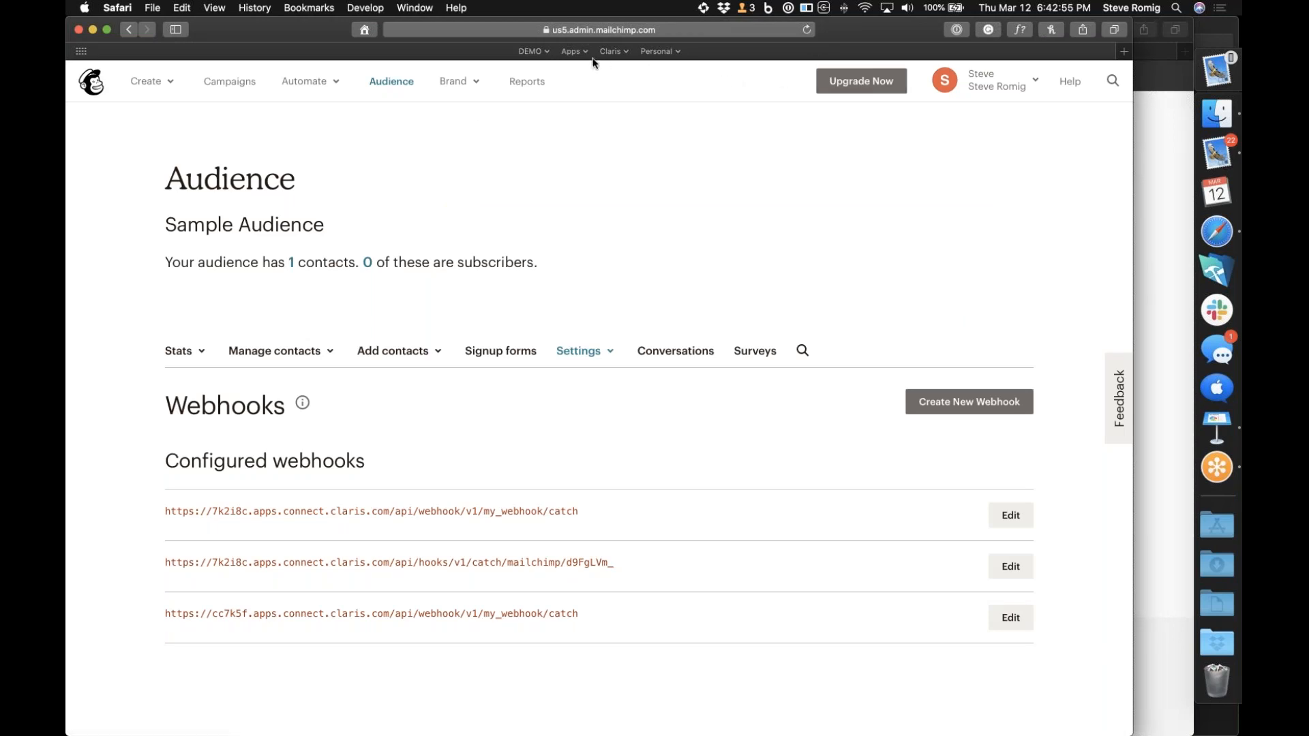
pyautogui.click(549, 51)
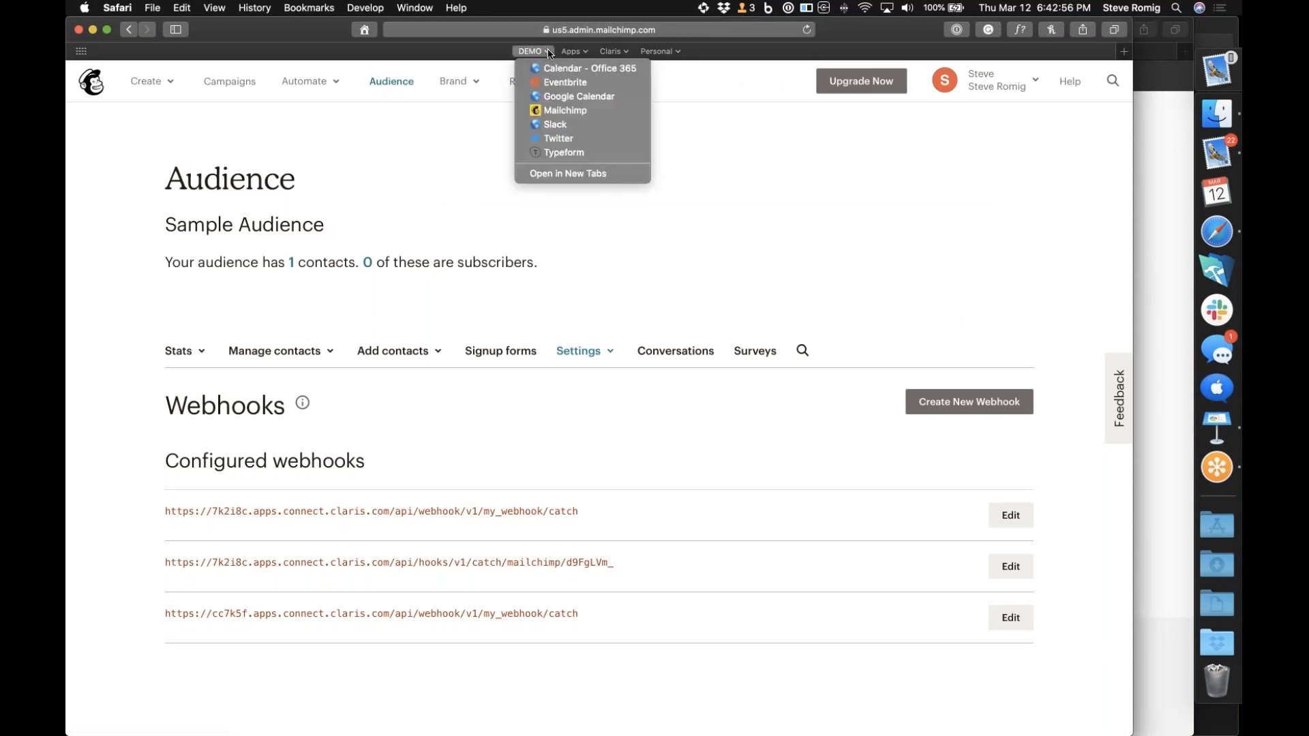
pyautogui.click(556, 111)
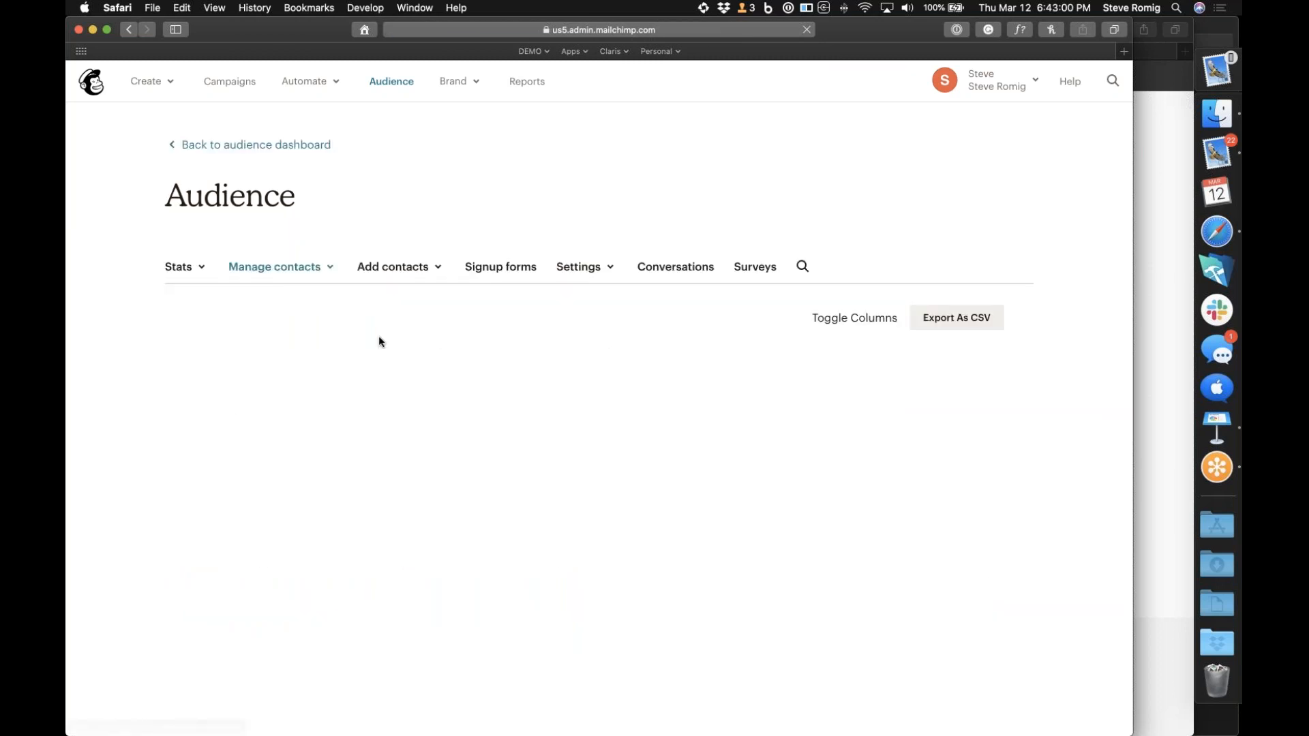
pyautogui.click(431, 374)
pyautogui.click(432, 404)
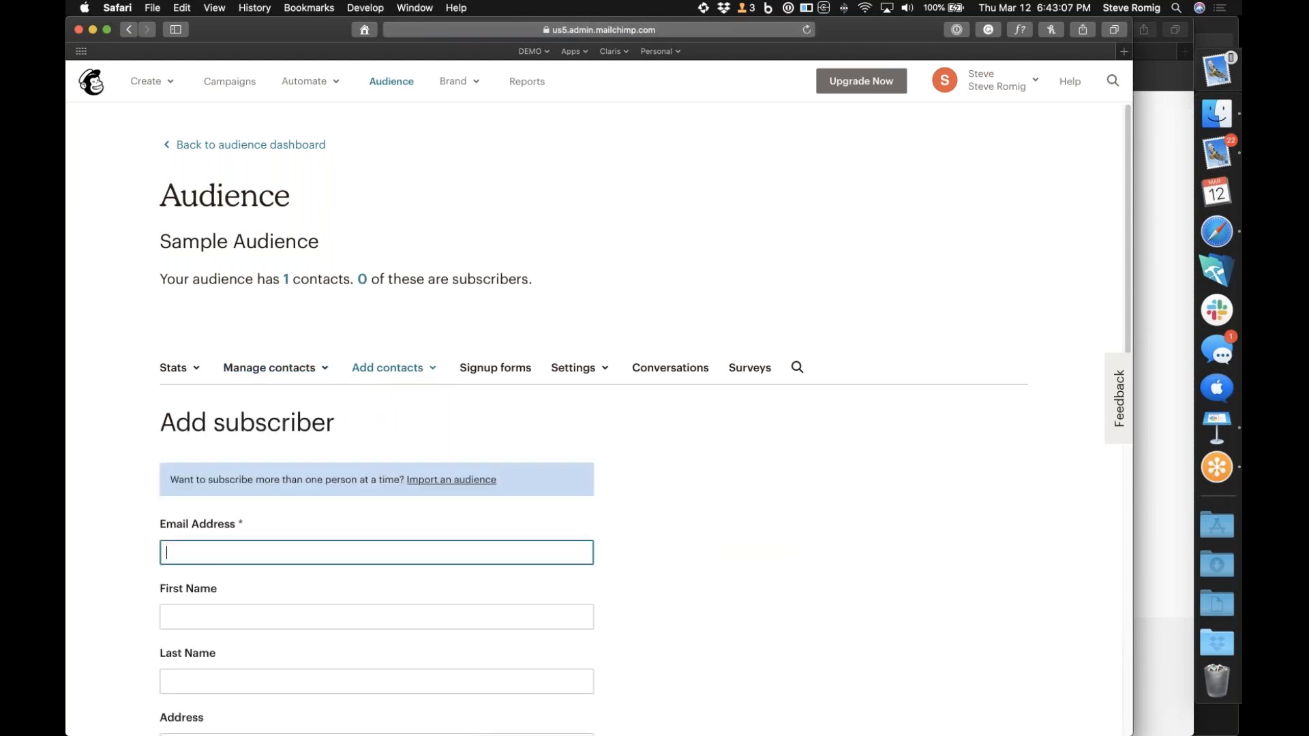
# Fill in the new subscriber's email address, first name and last name
pyautogui.scroll(-10, 593, 409)
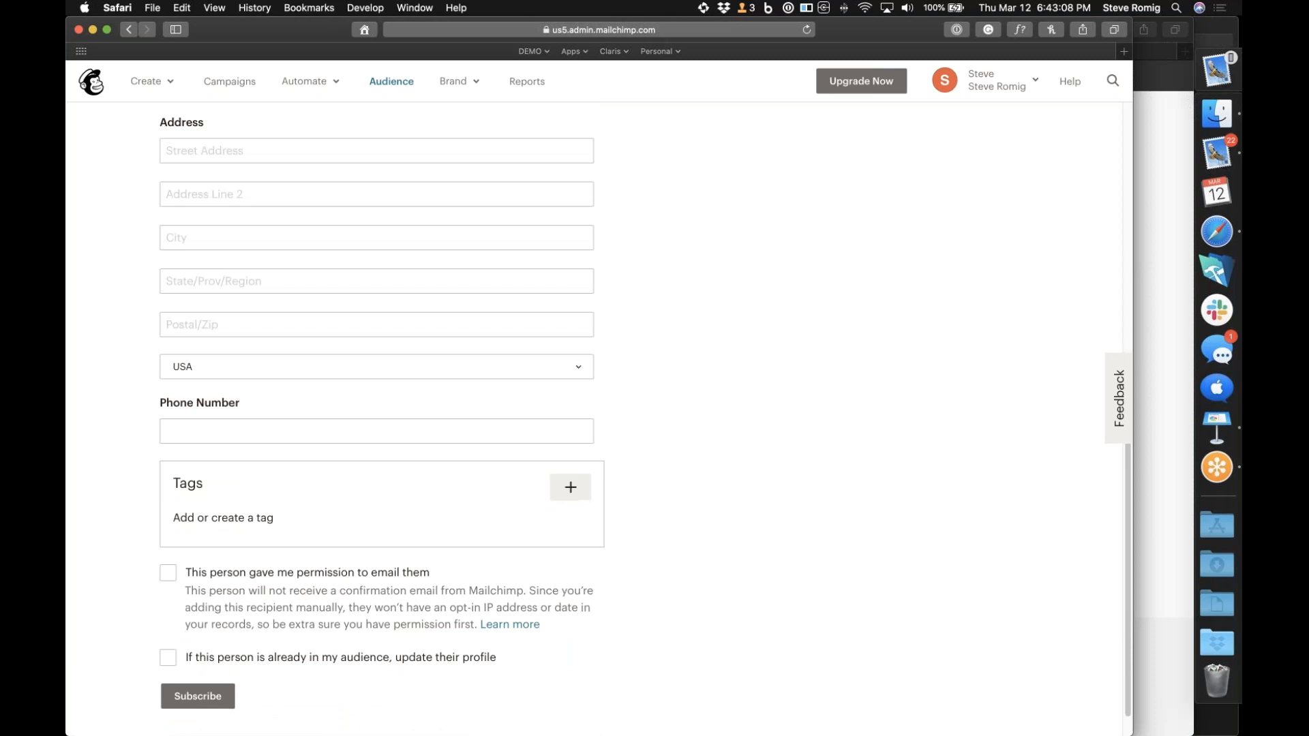
pyautogui.scroll(9, 307, 493)
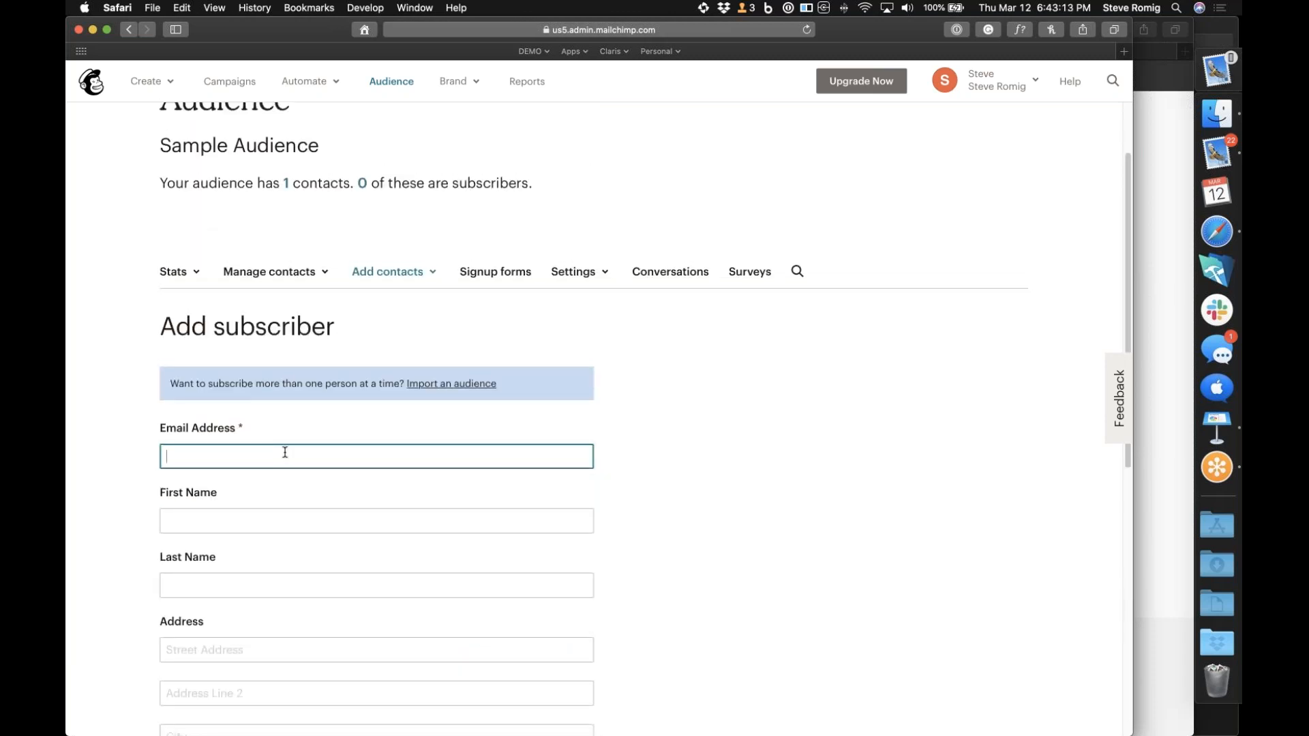
pyautogui.press('Tab')
pyautogui.press('Tab')
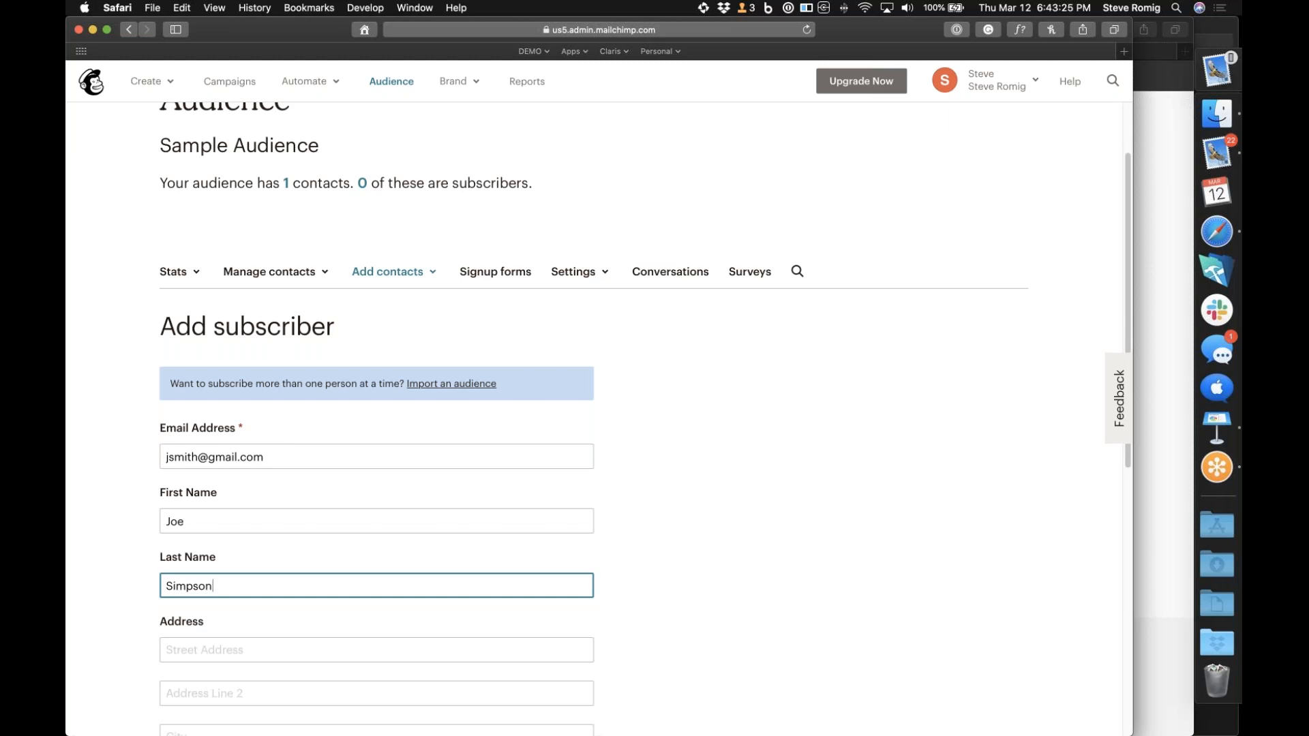
# Confirm the email permission, allow updating an existing profile, and subscribe the contact
pyautogui.scroll(-8, 187, 550)
pyautogui.click(167, 554)
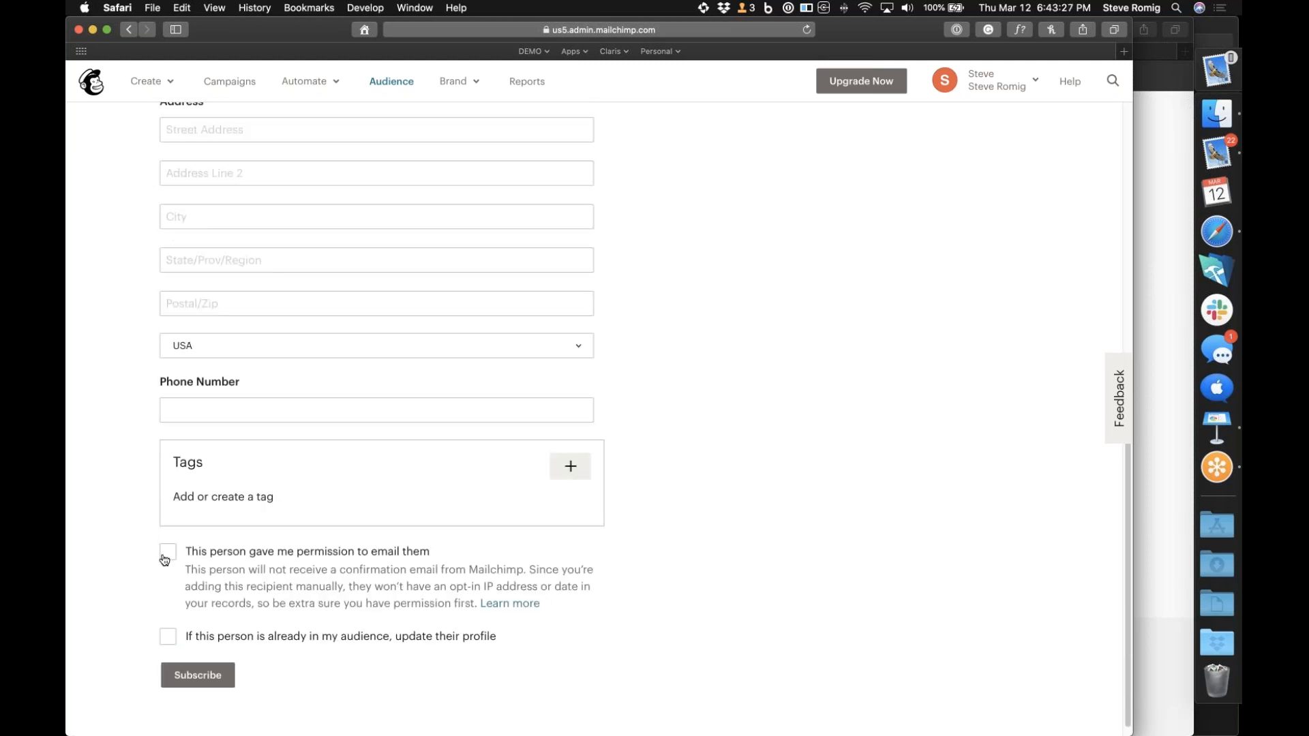
pyautogui.click(167, 636)
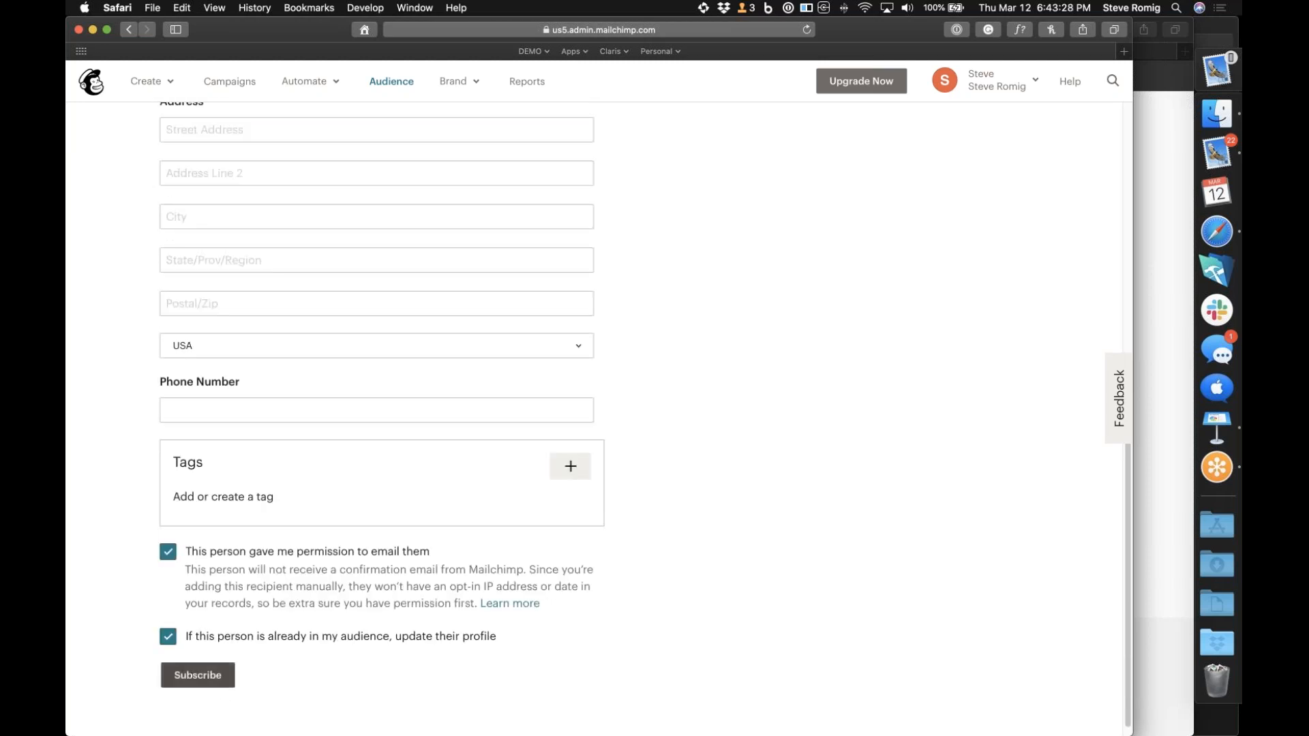
pyautogui.click(192, 675)
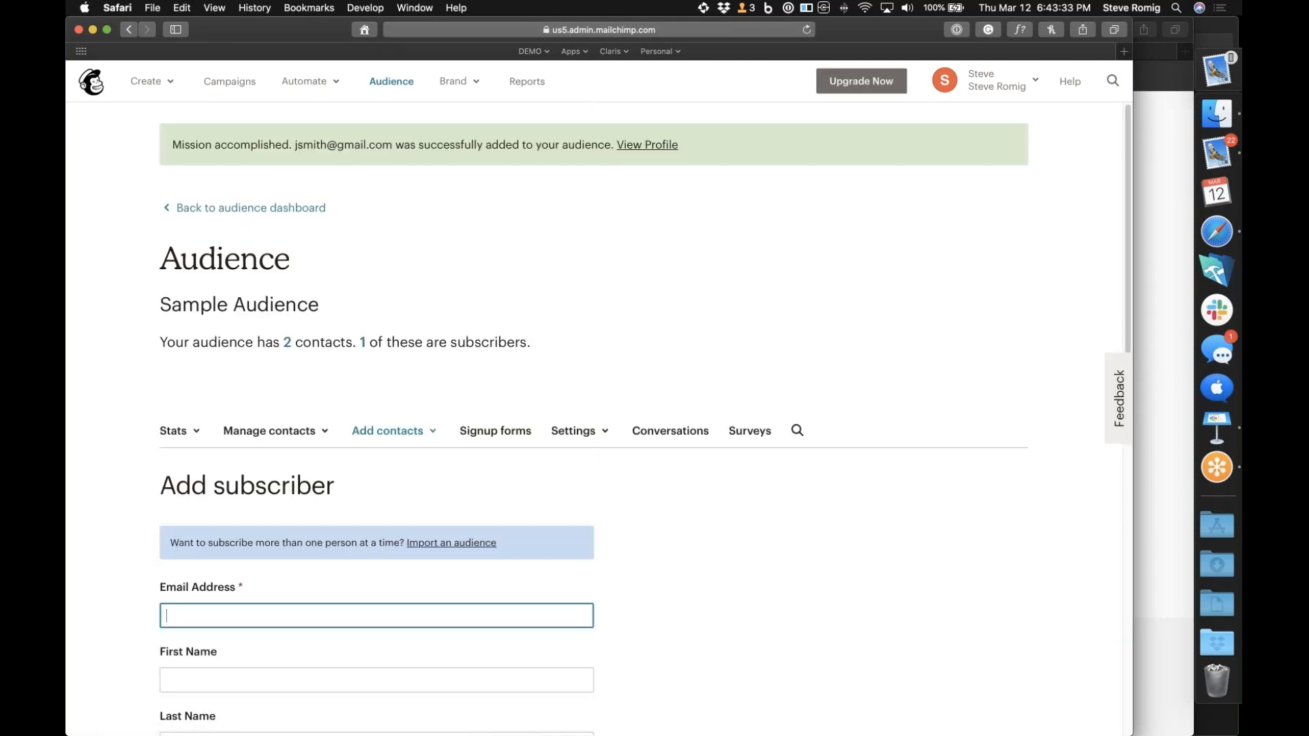
# Return to the Claris Connect flow and add a Twitter action of type Tweet after the webhook trigger
pyautogui.click(1174, 184)
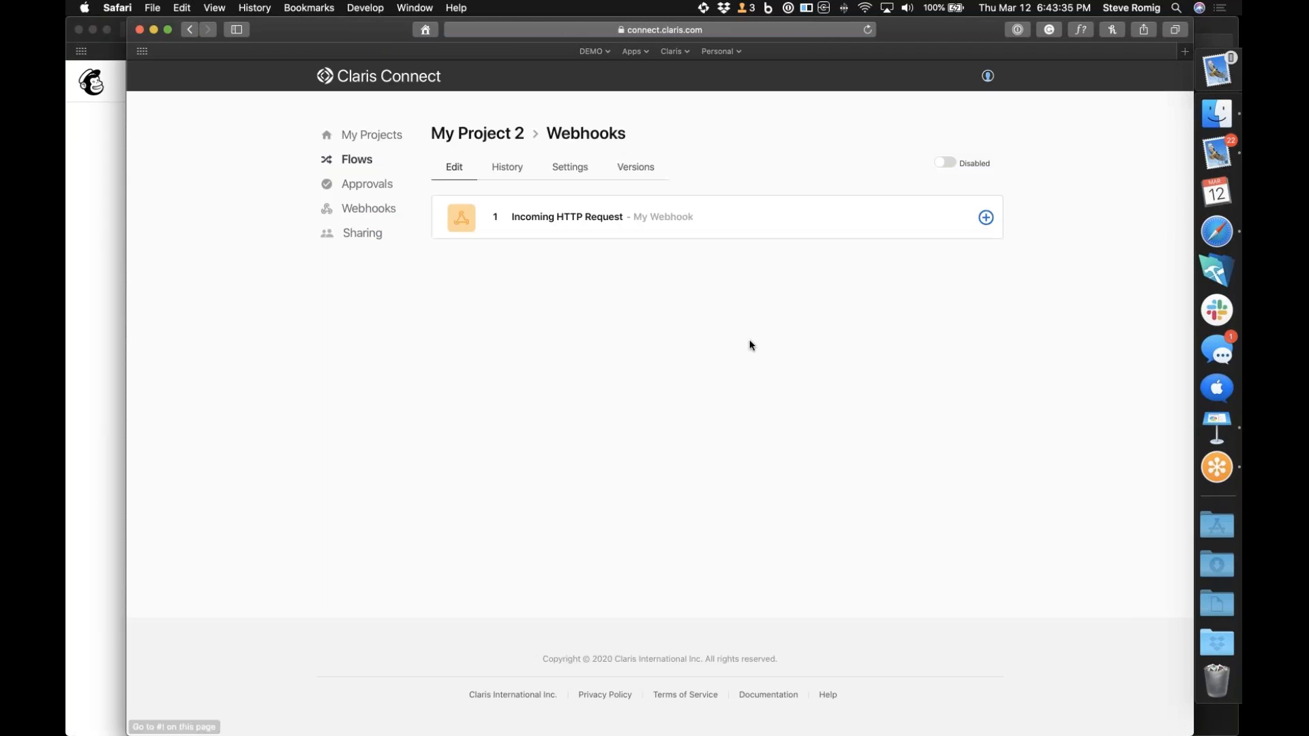
pyautogui.click(986, 218)
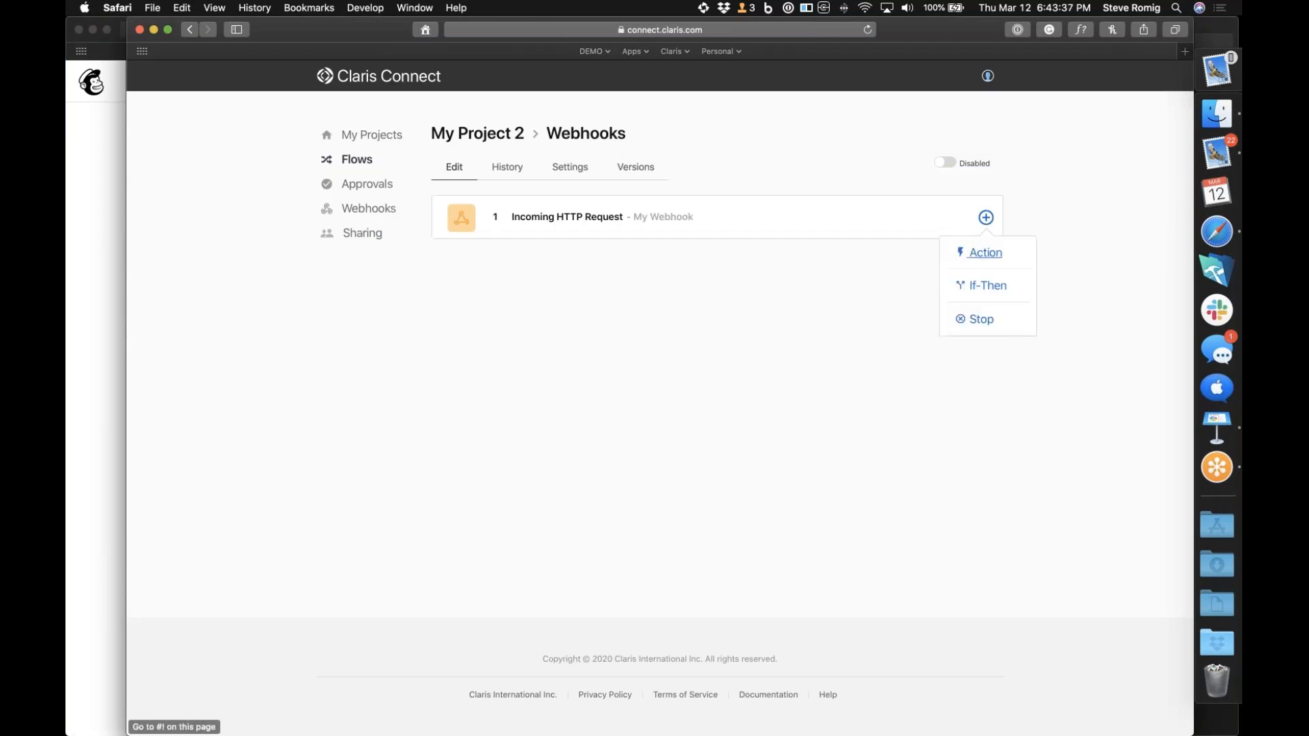
pyautogui.click(975, 251)
pyautogui.scroll(-15, 861, 439)
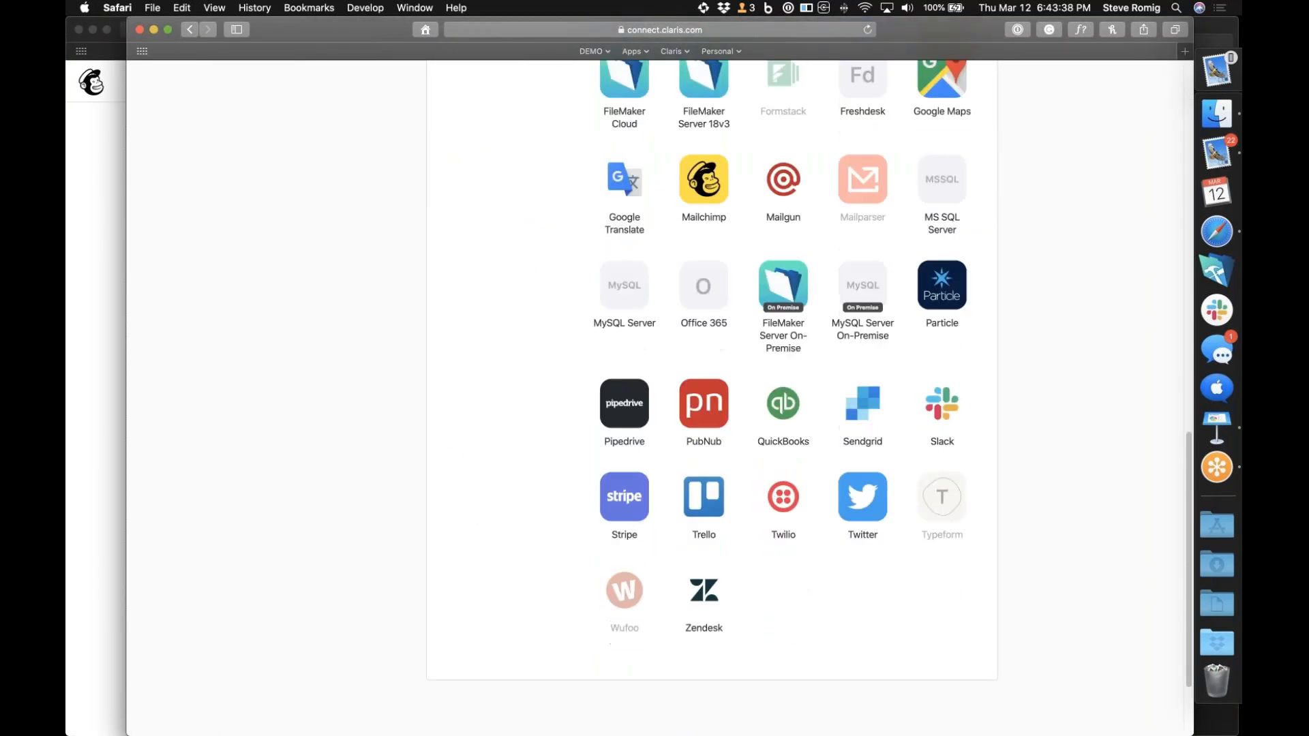
pyautogui.click(862, 438)
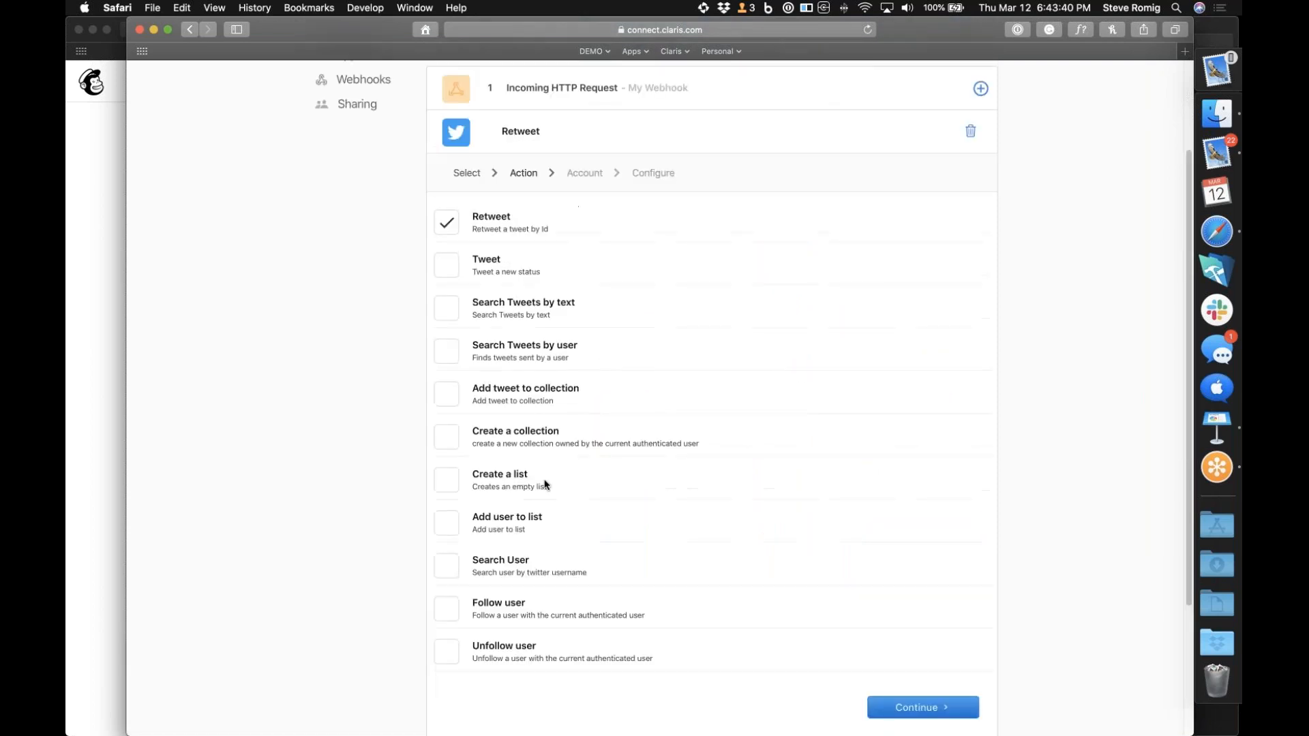
pyautogui.click(446, 267)
pyautogui.click(914, 709)
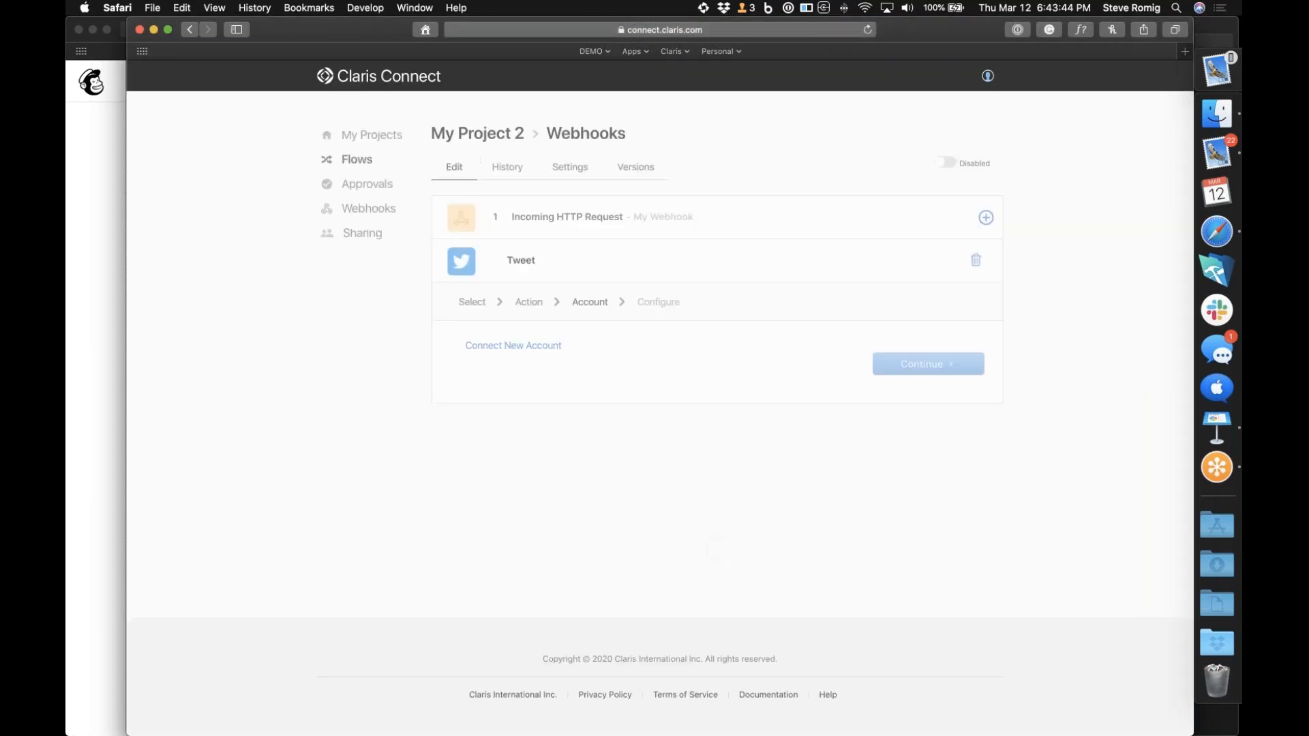
# Connect a new Twitter account, authorize it, and continue to the Tweet action's configuration
pyautogui.click(516, 346)
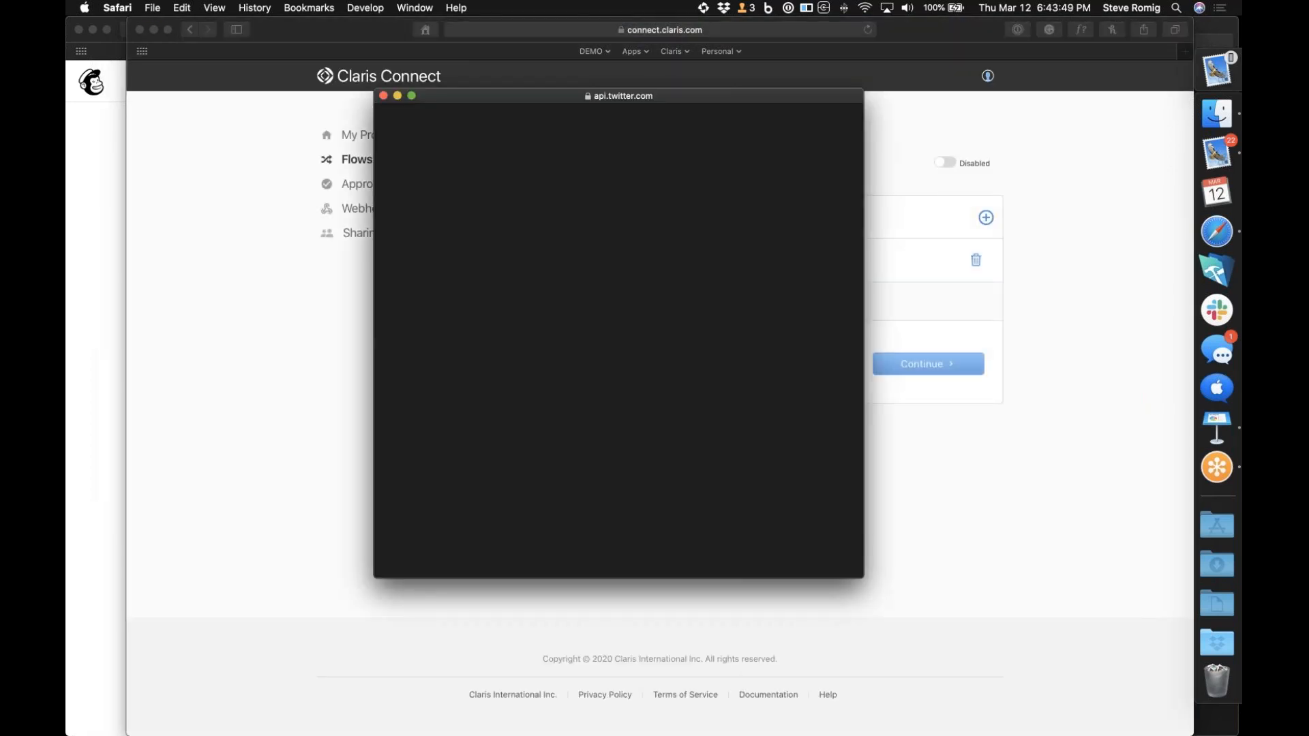
pyautogui.click(433, 240)
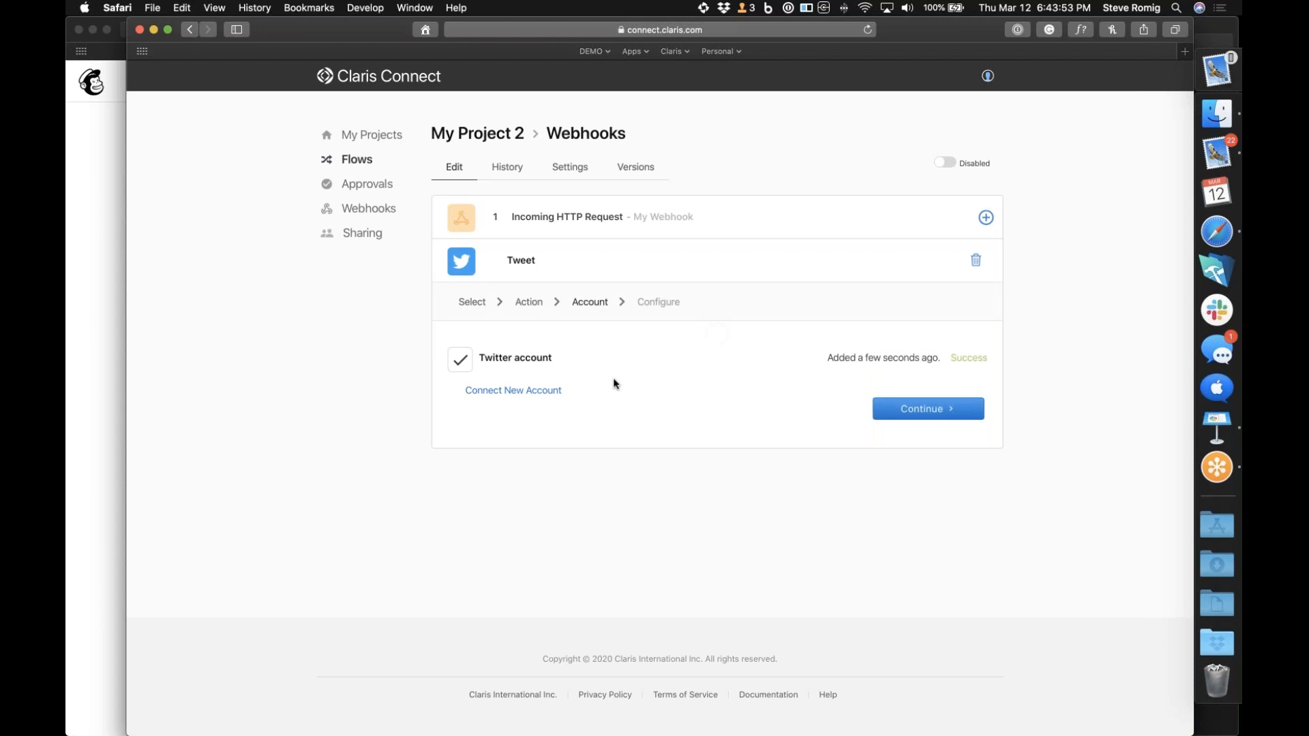
pyautogui.click(887, 409)
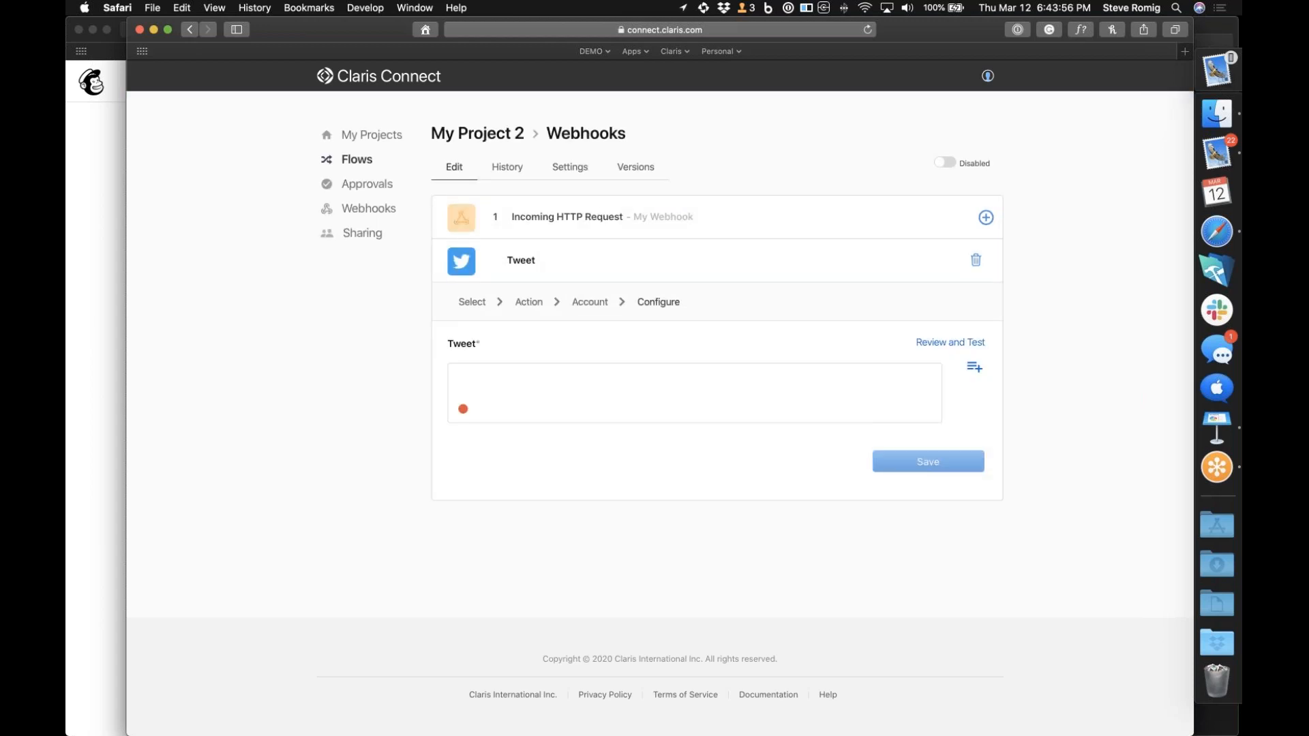
# Insert the FNAME merge field from the webhook's Incoming HTTP Request data into the Tweet text
pyautogui.click(546, 393)
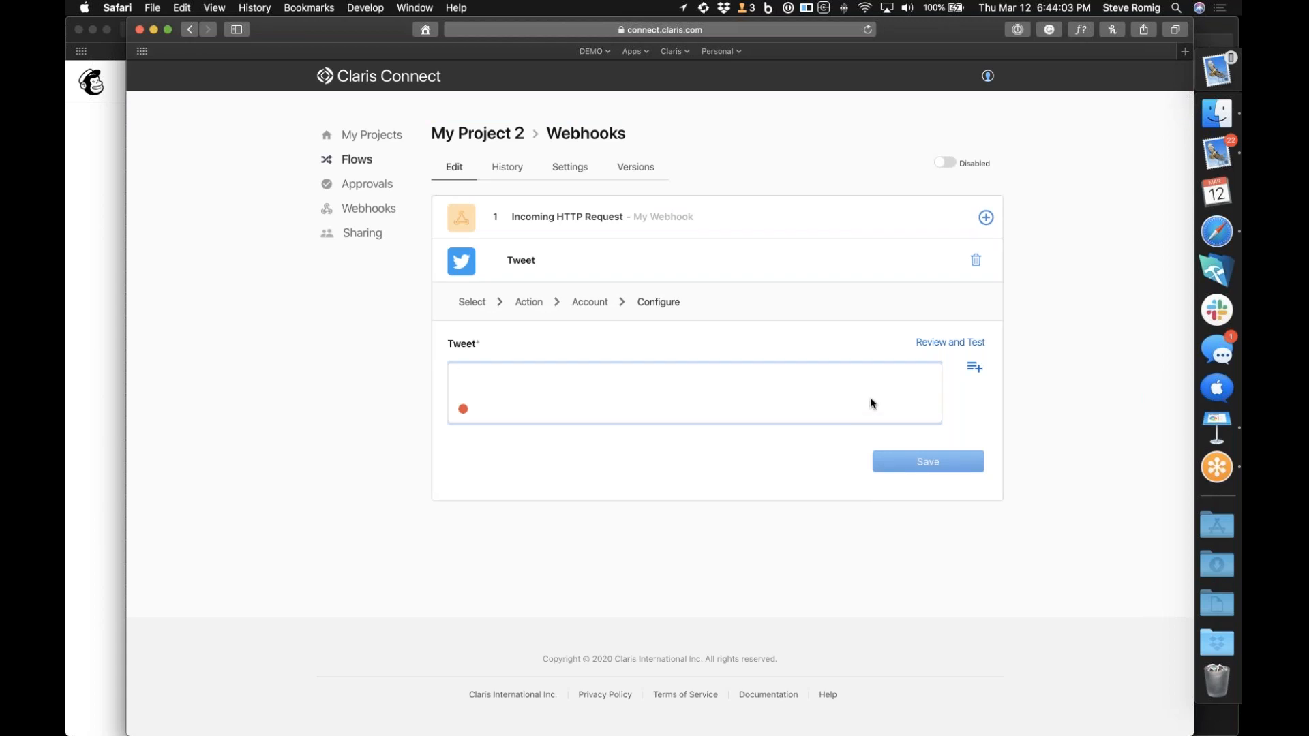
pyautogui.click(975, 367)
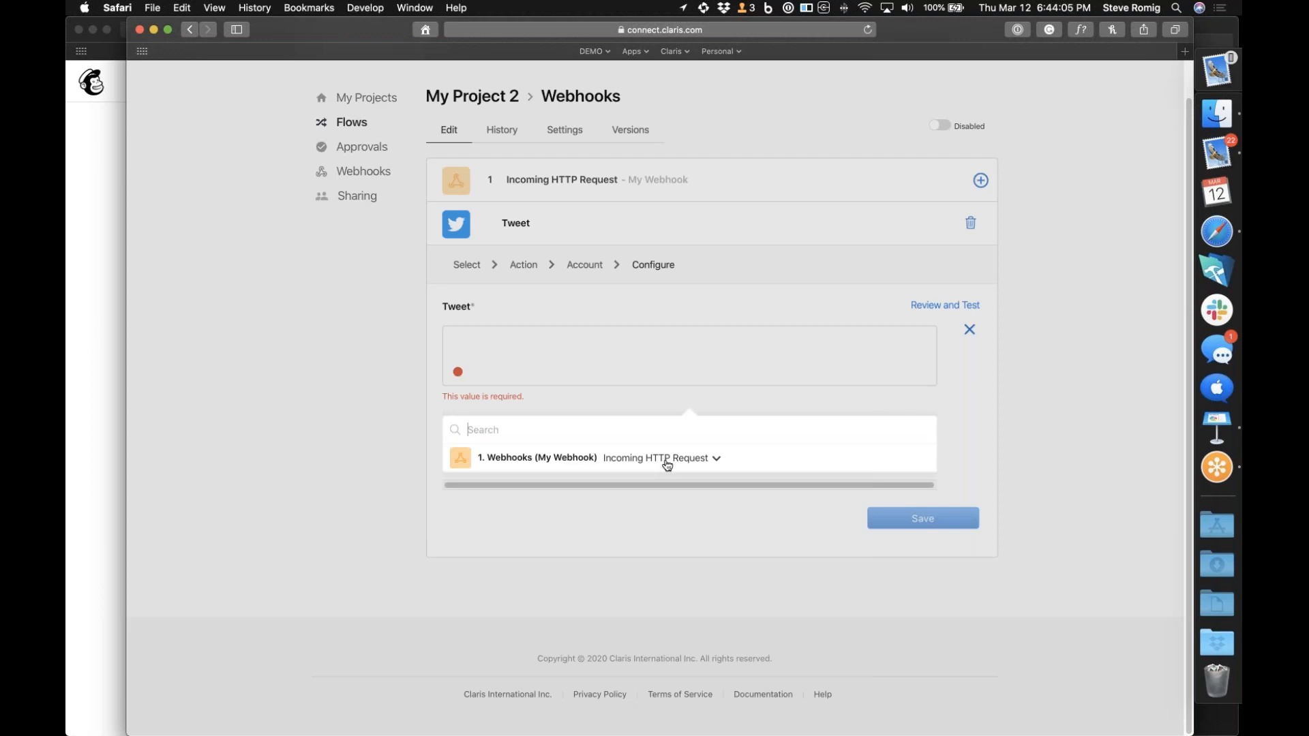
pyautogui.click(667, 464)
pyautogui.scroll(-5, 600, 545)
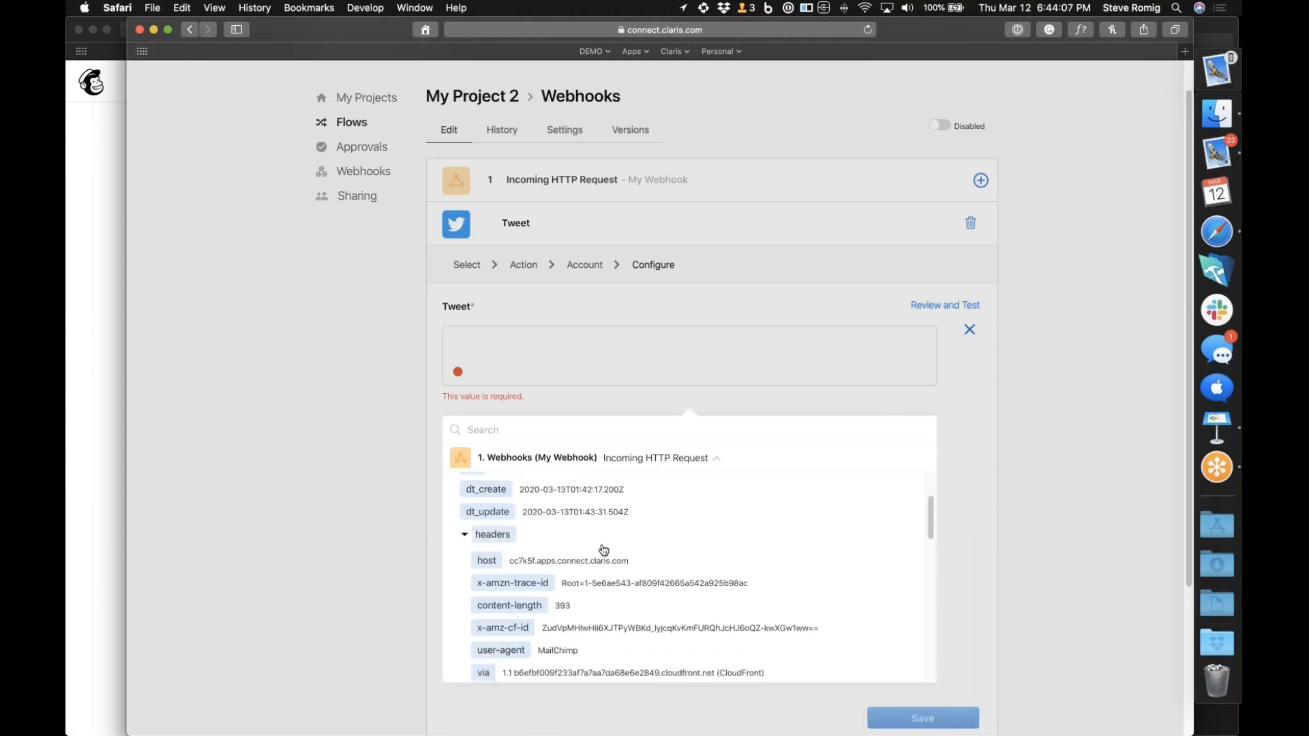
pyautogui.scroll(-10, 604, 550)
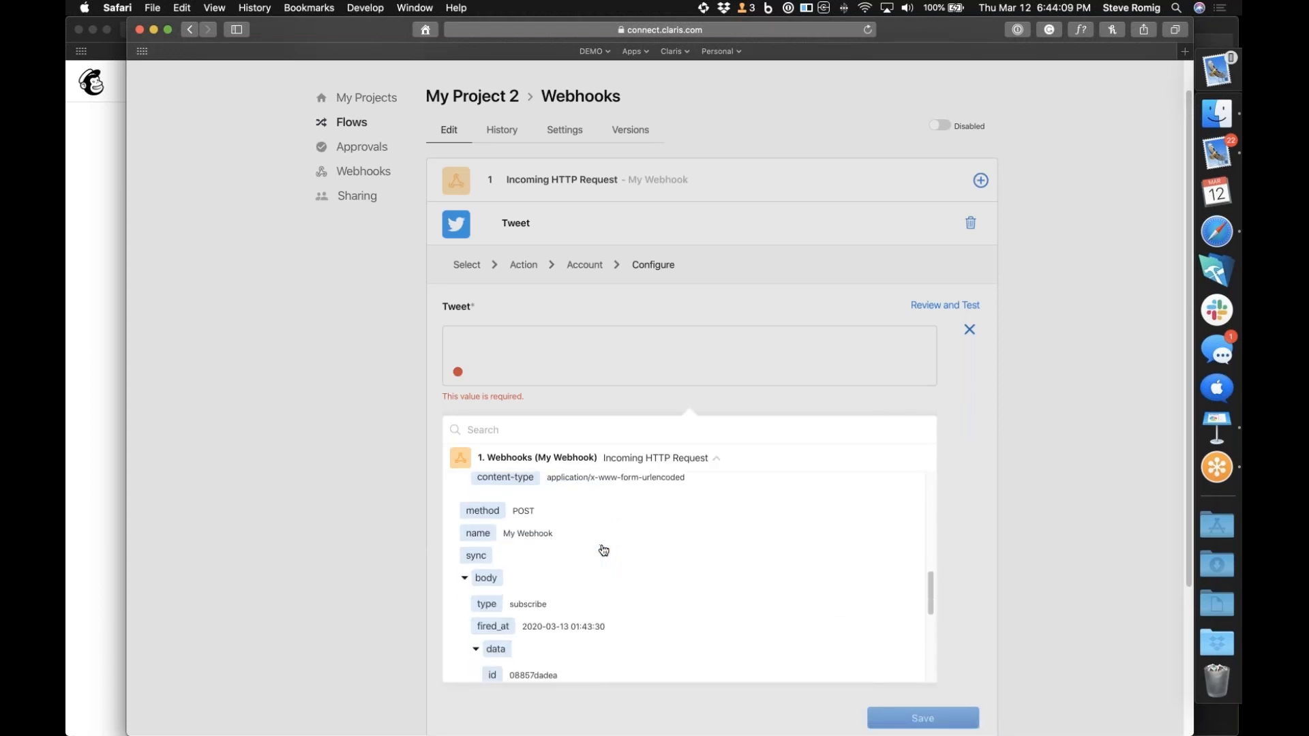
pyautogui.scroll(-8, 604, 550)
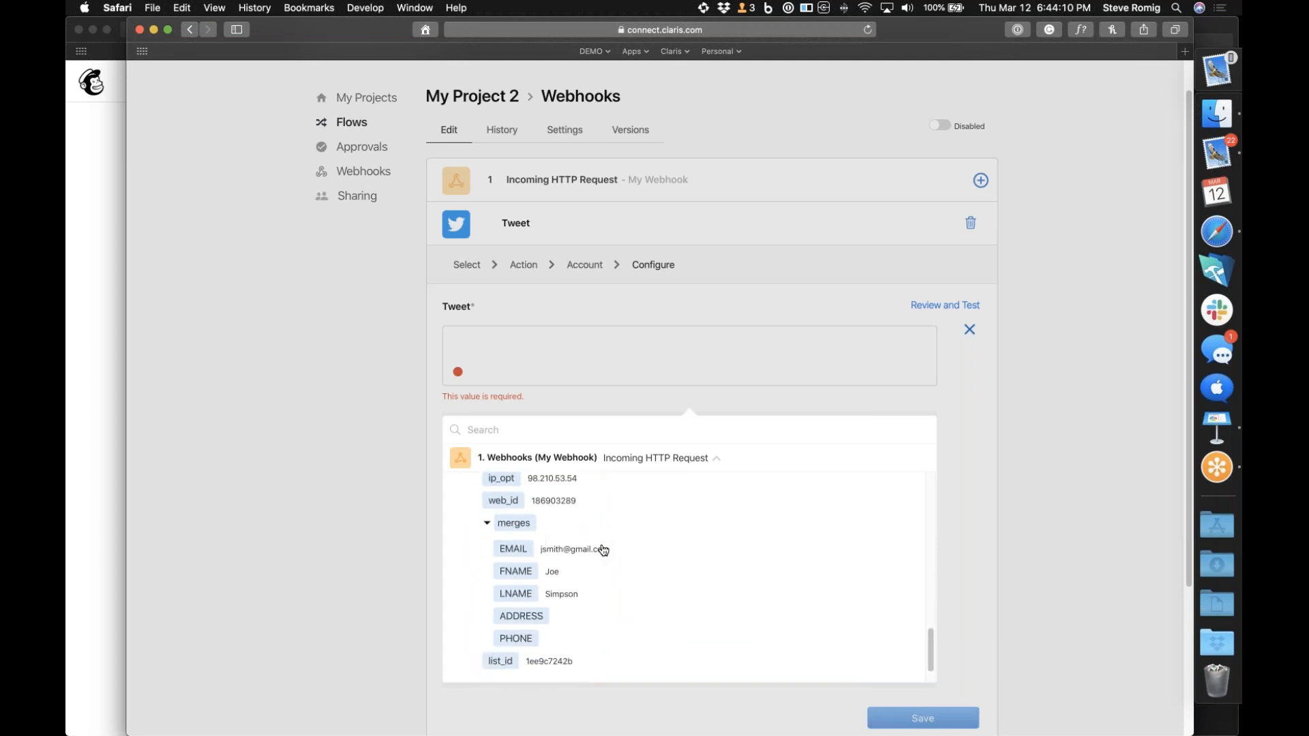
pyautogui.click(523, 558)
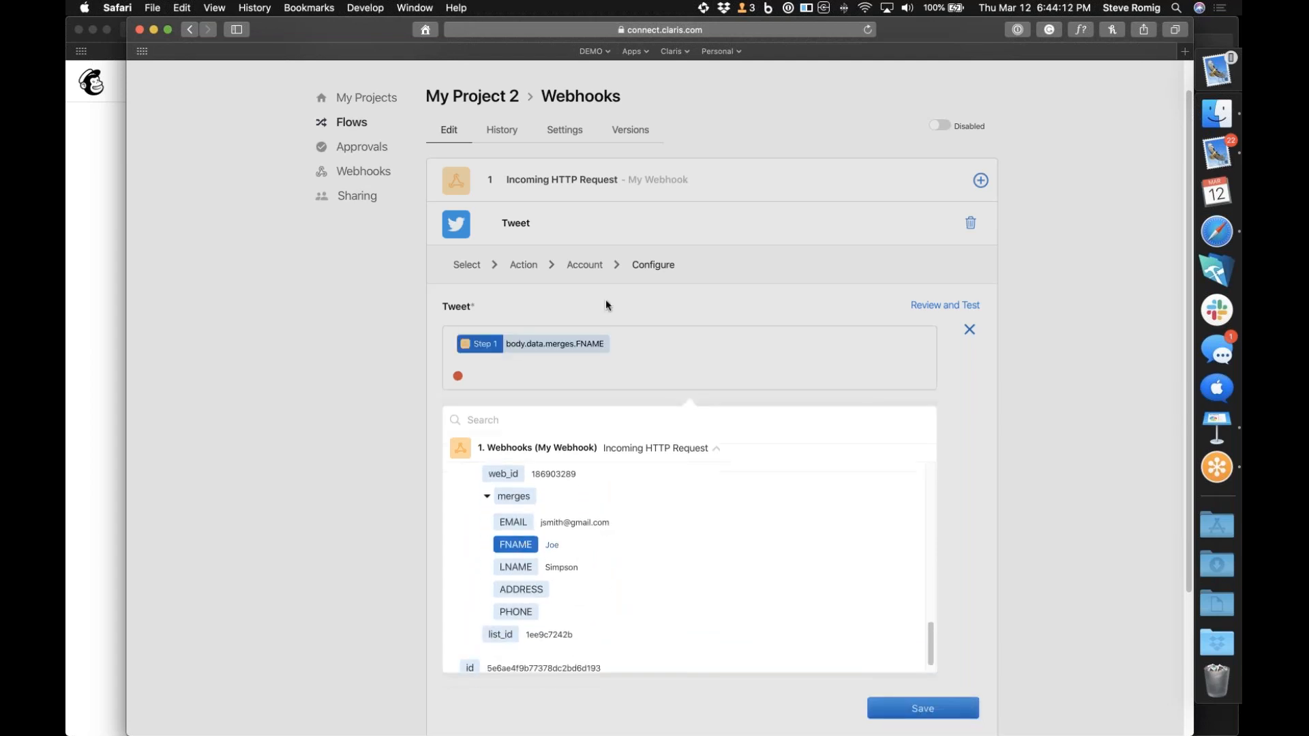
# Insert the LNAME merge field from the webhook's Incoming HTTP Request data after FNAME in the Tweet text
pyautogui.click(631, 341)
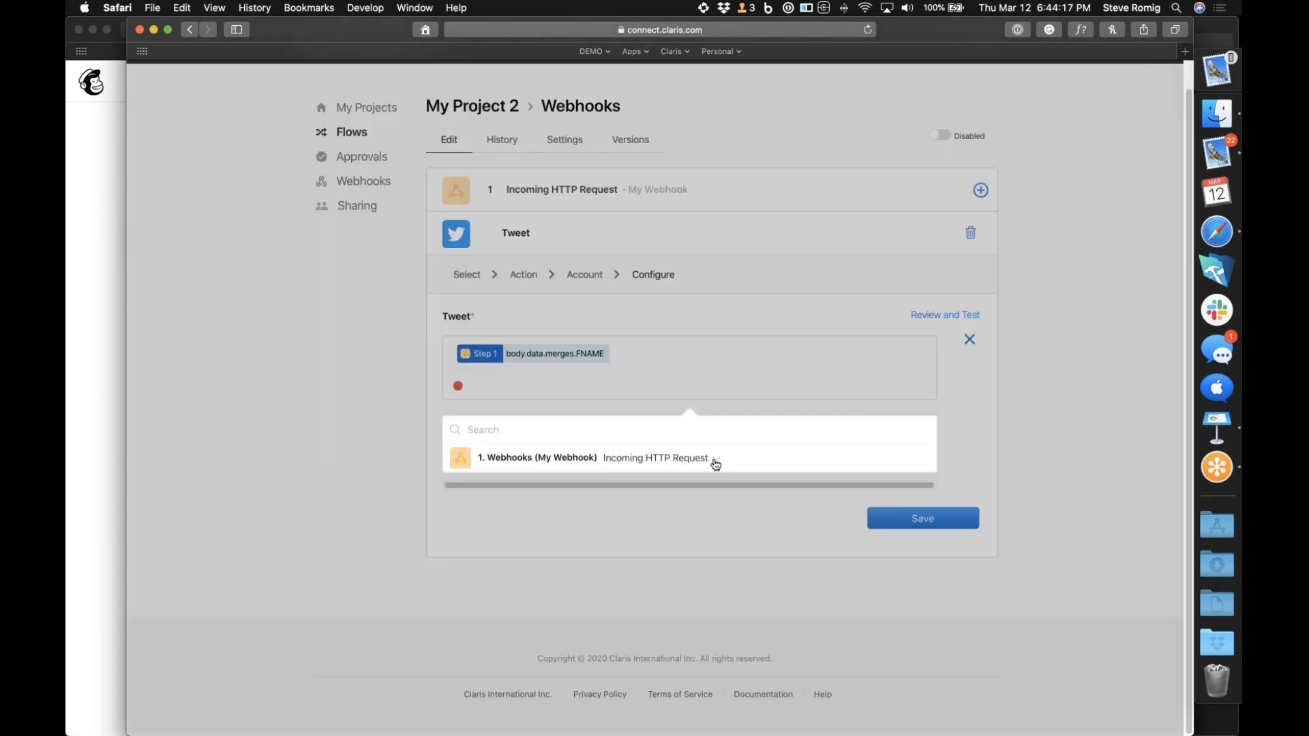
pyautogui.click(716, 458)
pyautogui.scroll(-5, 643, 570)
pyautogui.scroll(-5, 641, 570)
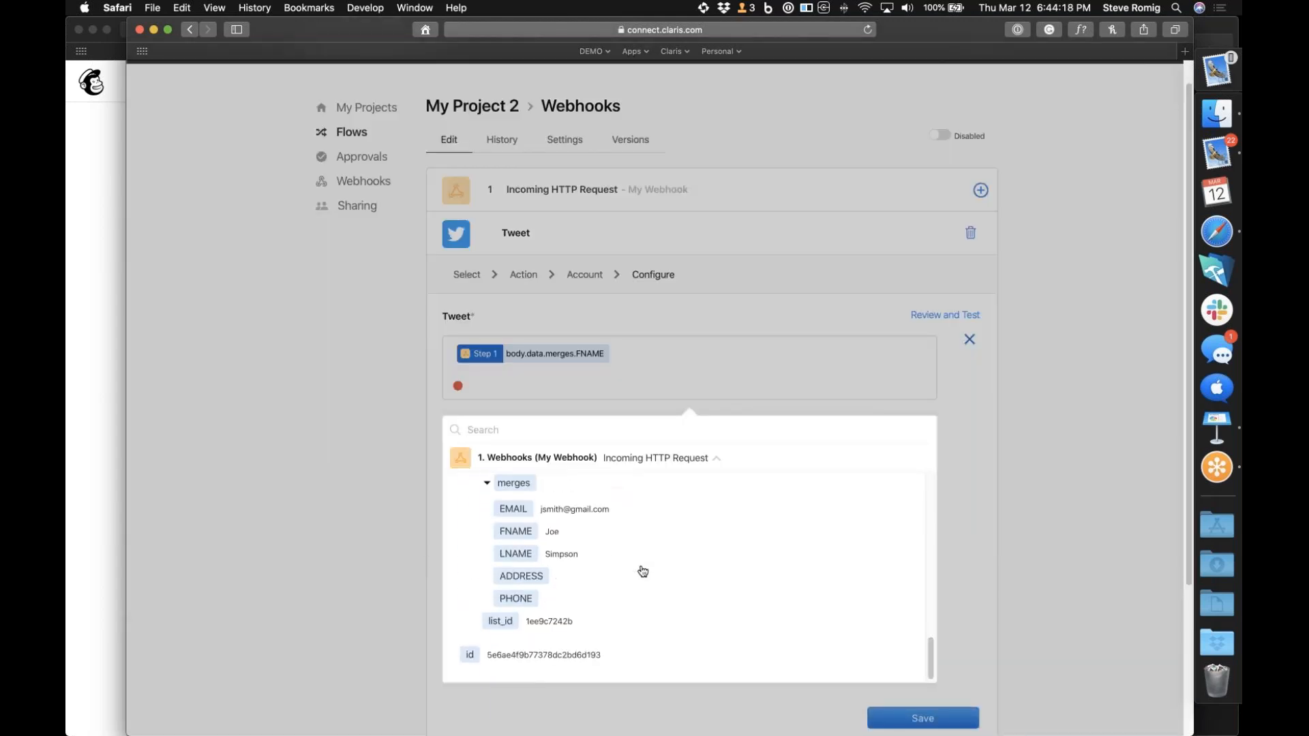
pyautogui.click(562, 560)
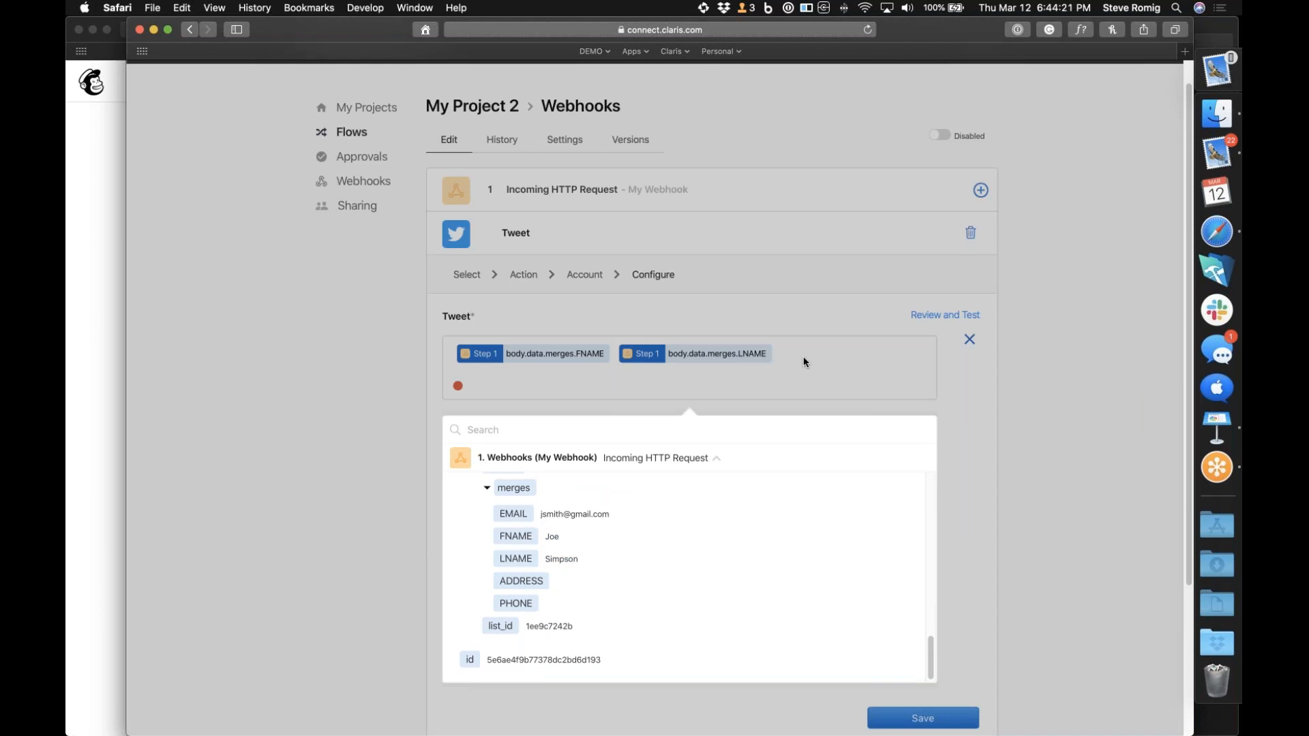
# Append "has been added to the mailing list" after the two merge fields in the Tweet text
pyautogui.click(803, 360)
pyautogui.write('has been ad')
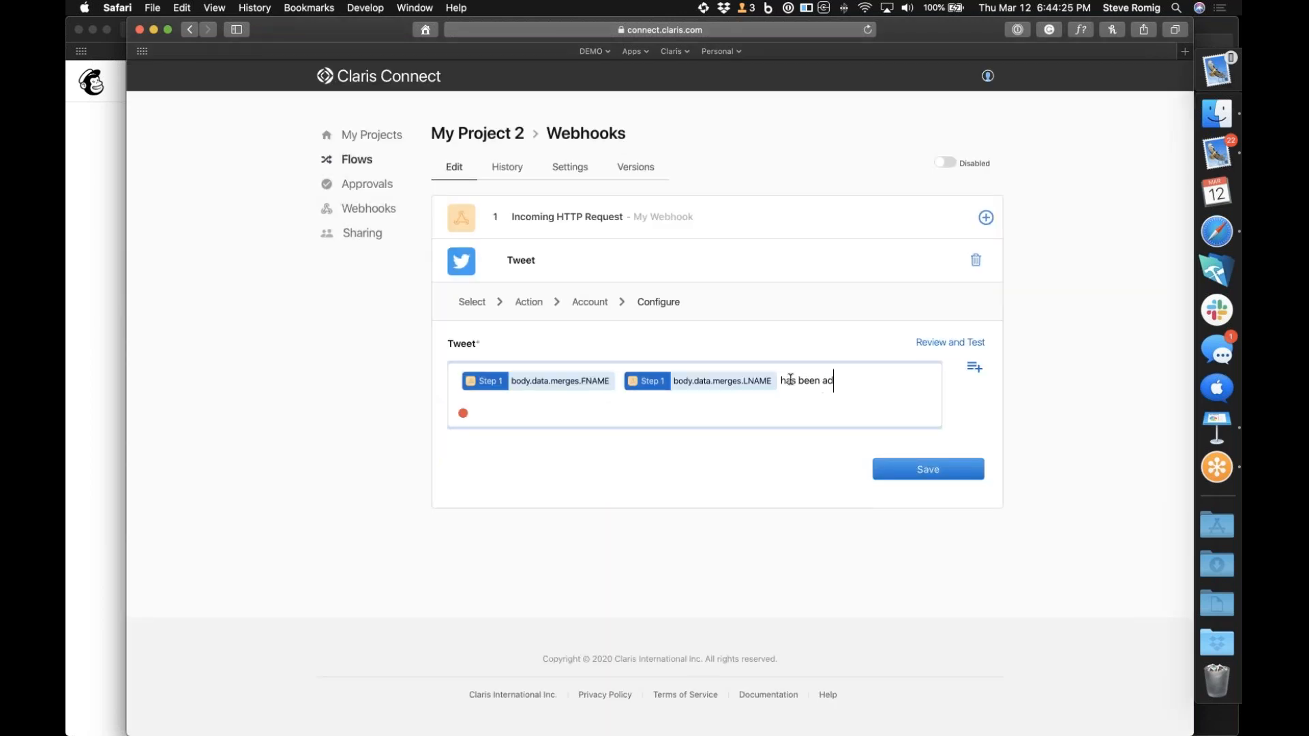
pyautogui.write('ded to the mailing list')
# Save the Tweet action and enable the Webhooks flow
pyautogui.click(911, 471)
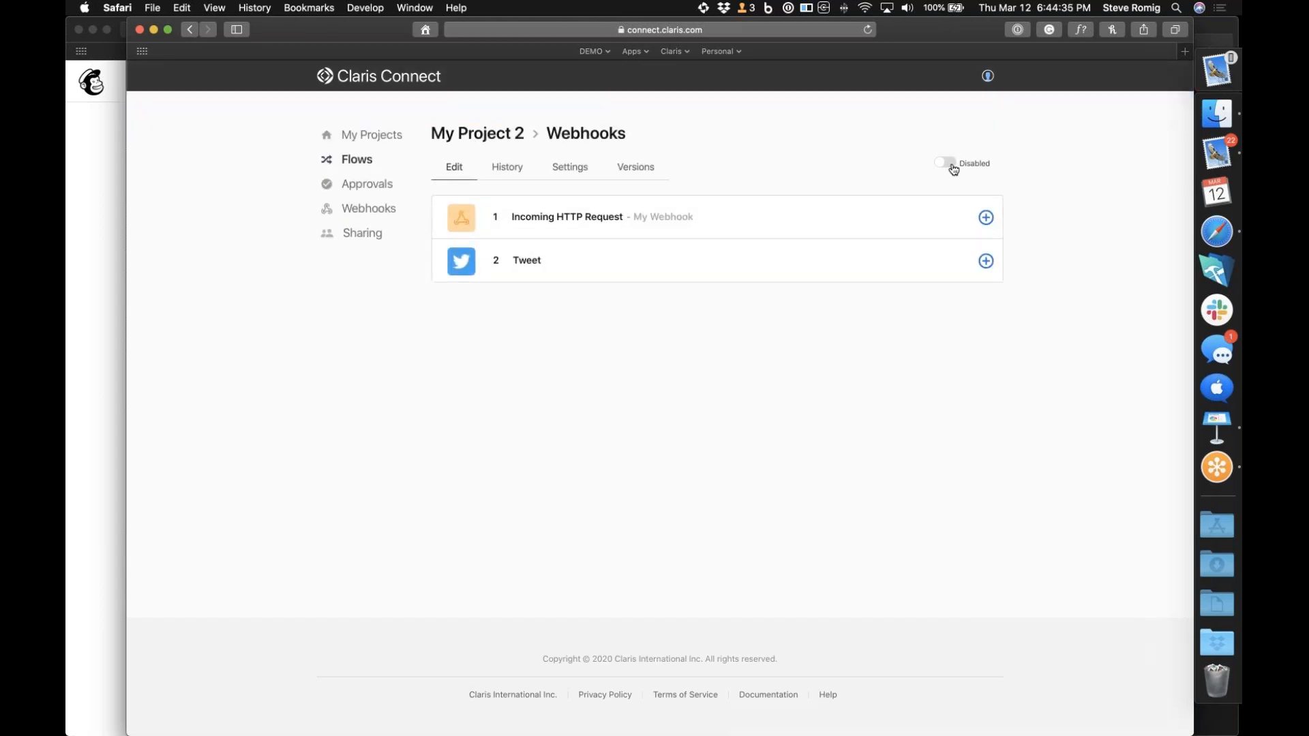
pyautogui.click(948, 163)
pyautogui.click(780, 399)
# Open Twitter in a new browser window and move that window down so the Claris Connect flow stays uncovered
pyautogui.press('super+n')
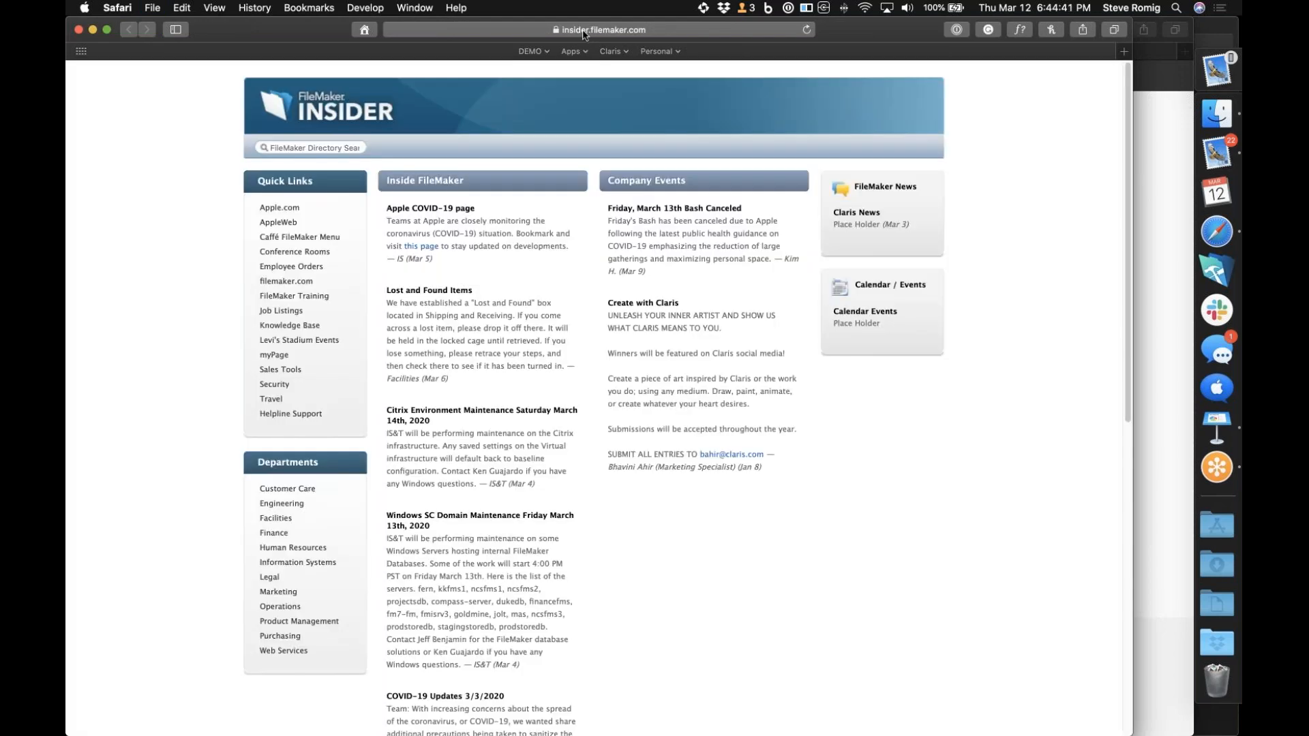
pyautogui.click(587, 34)
pyautogui.write('twitter.com')
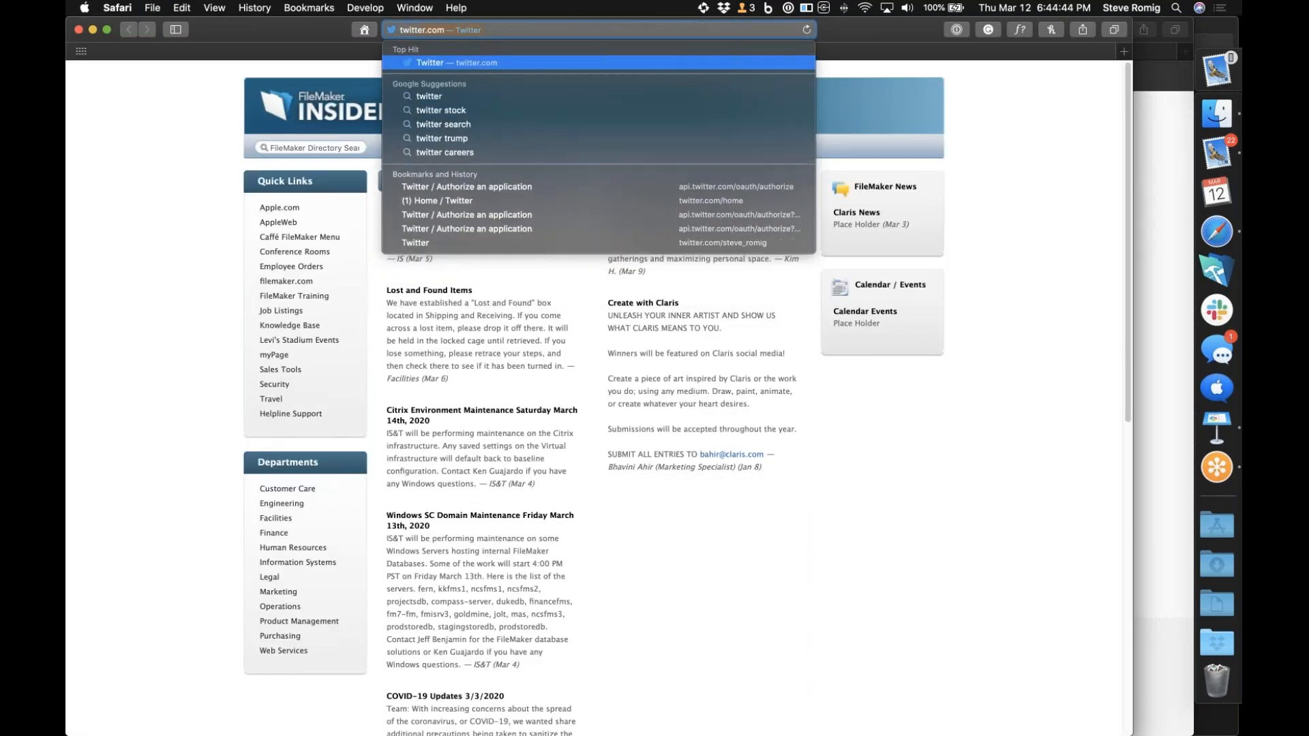
pyautogui.press('Return')
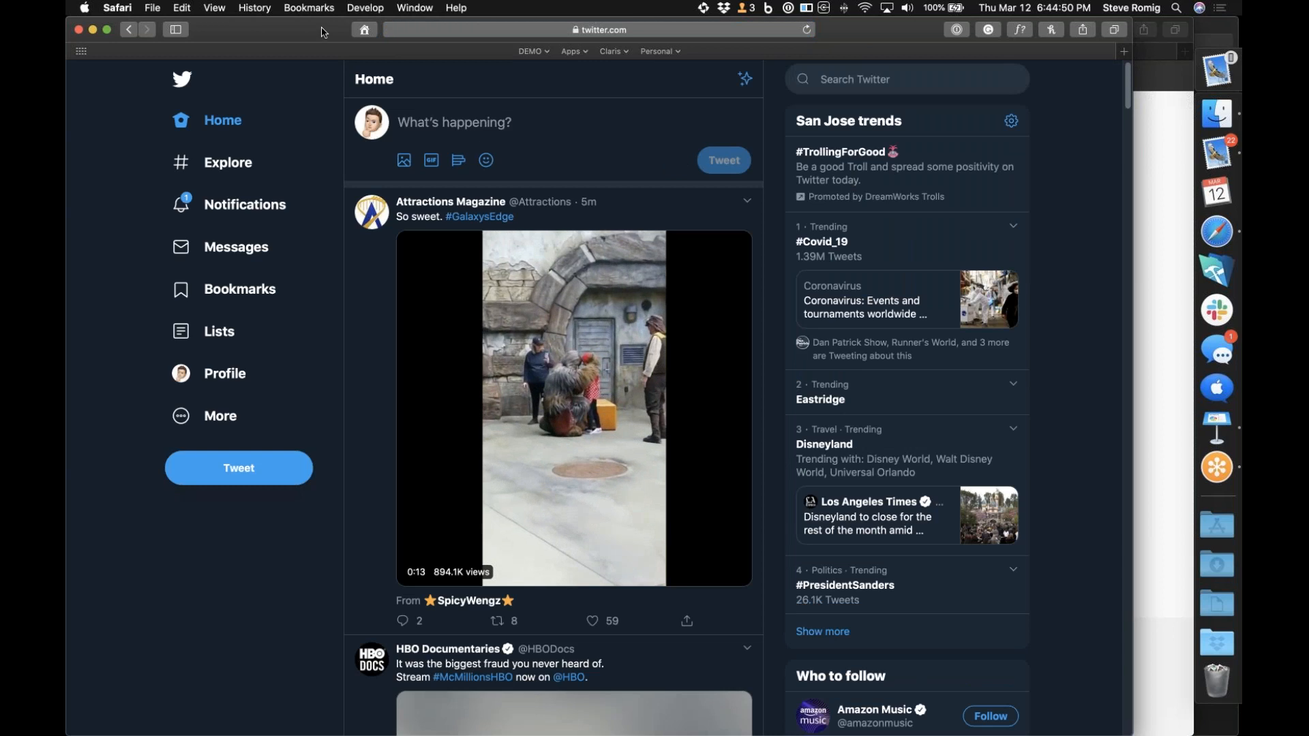
pyautogui.moveTo(325, 34); pyautogui.dragTo(578, 490)
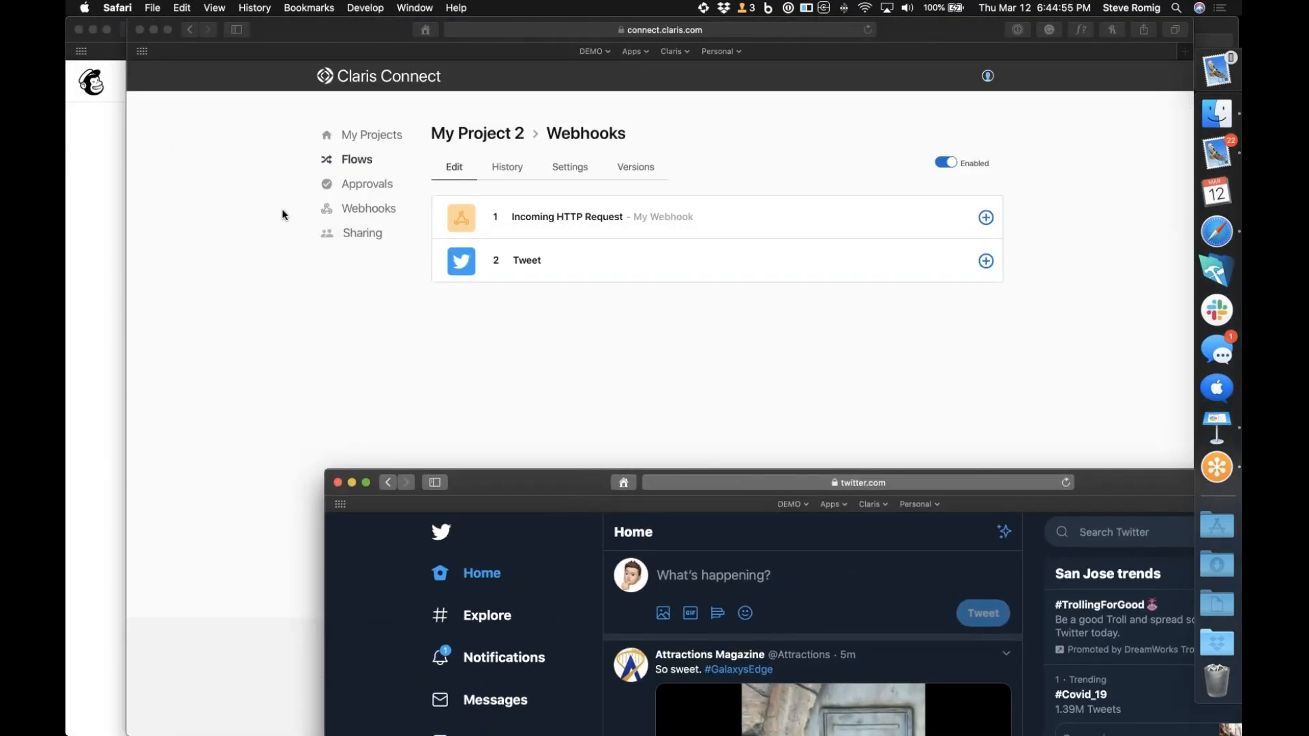
# Return to Mailchimp's Add subscriber form and enter the new contact's email address and first name
pyautogui.click(93, 294)
pyautogui.scroll(-3, 552, 311)
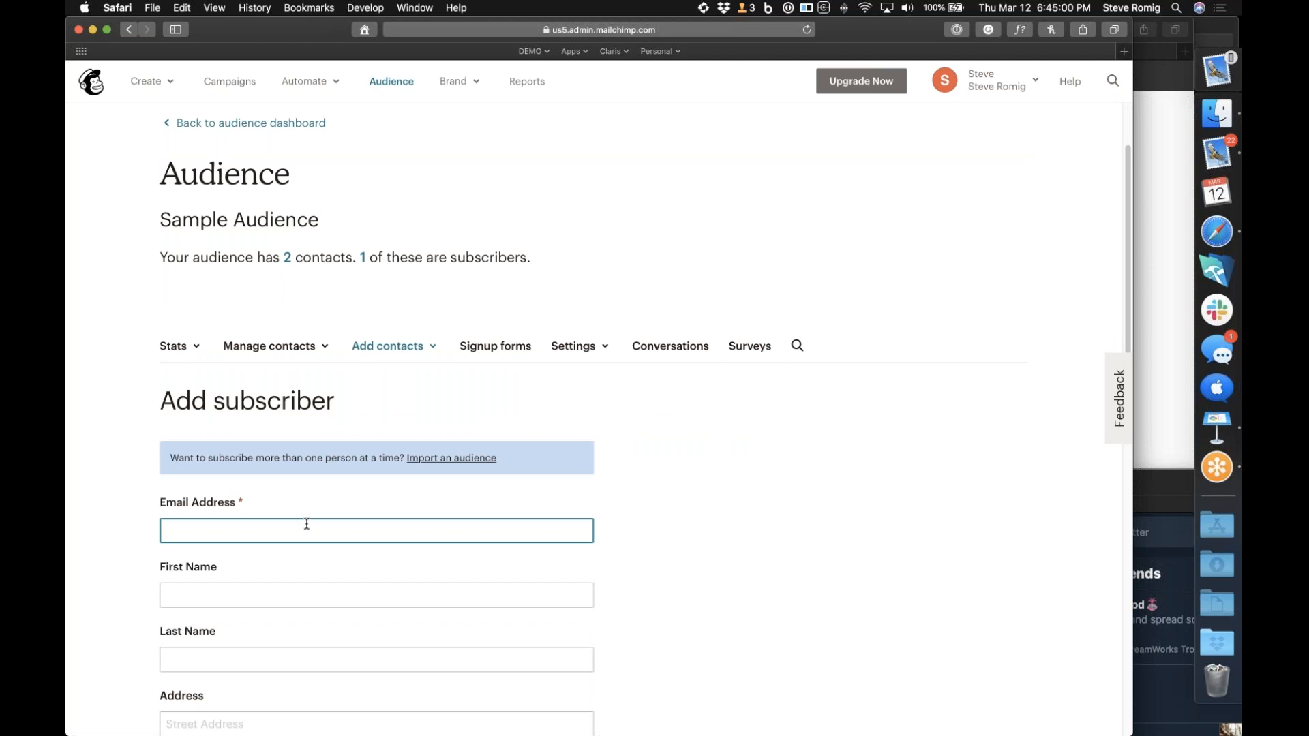
pyautogui.press('Tab')
pyautogui.write('Boib')
pyautogui.press('Tab')
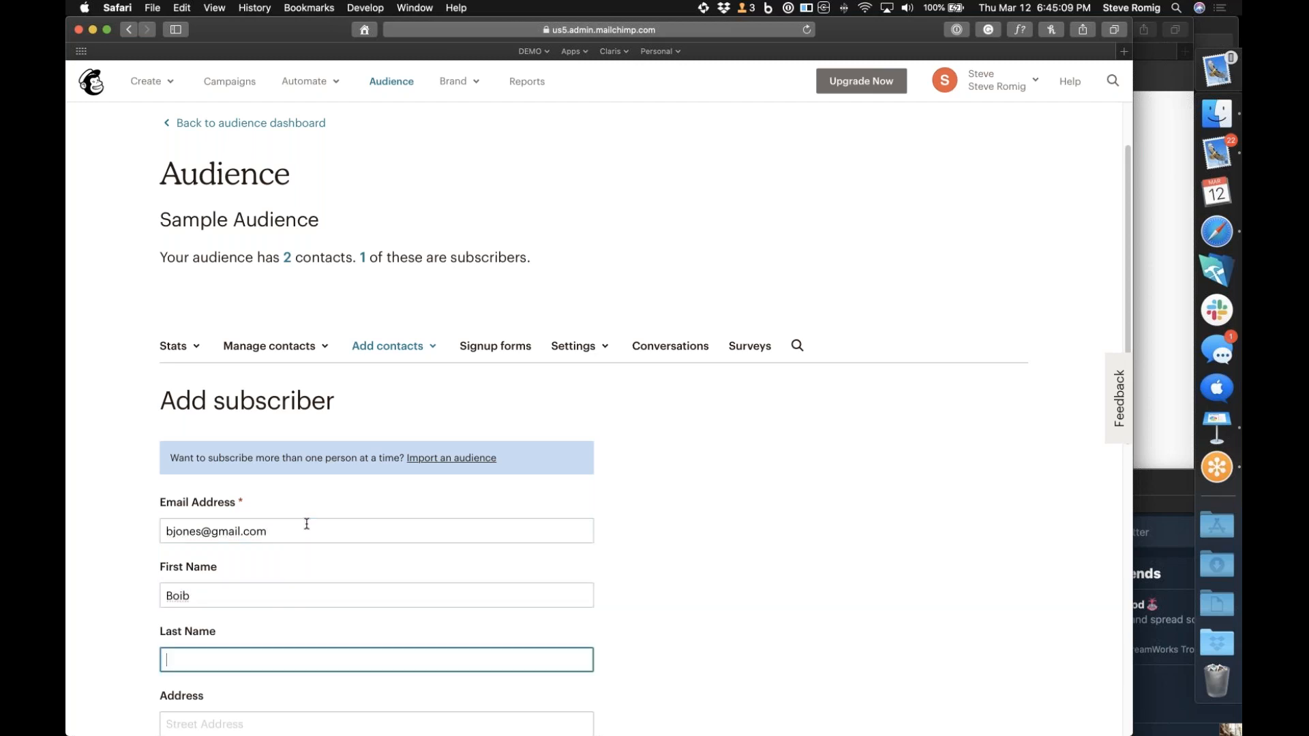
# Correct the misspelled first name and fill in the contact's last name
pyautogui.click(223, 593)
pyautogui.press('BackSpace')
pyautogui.press('BackSpace')
pyautogui.press('BackSpace')
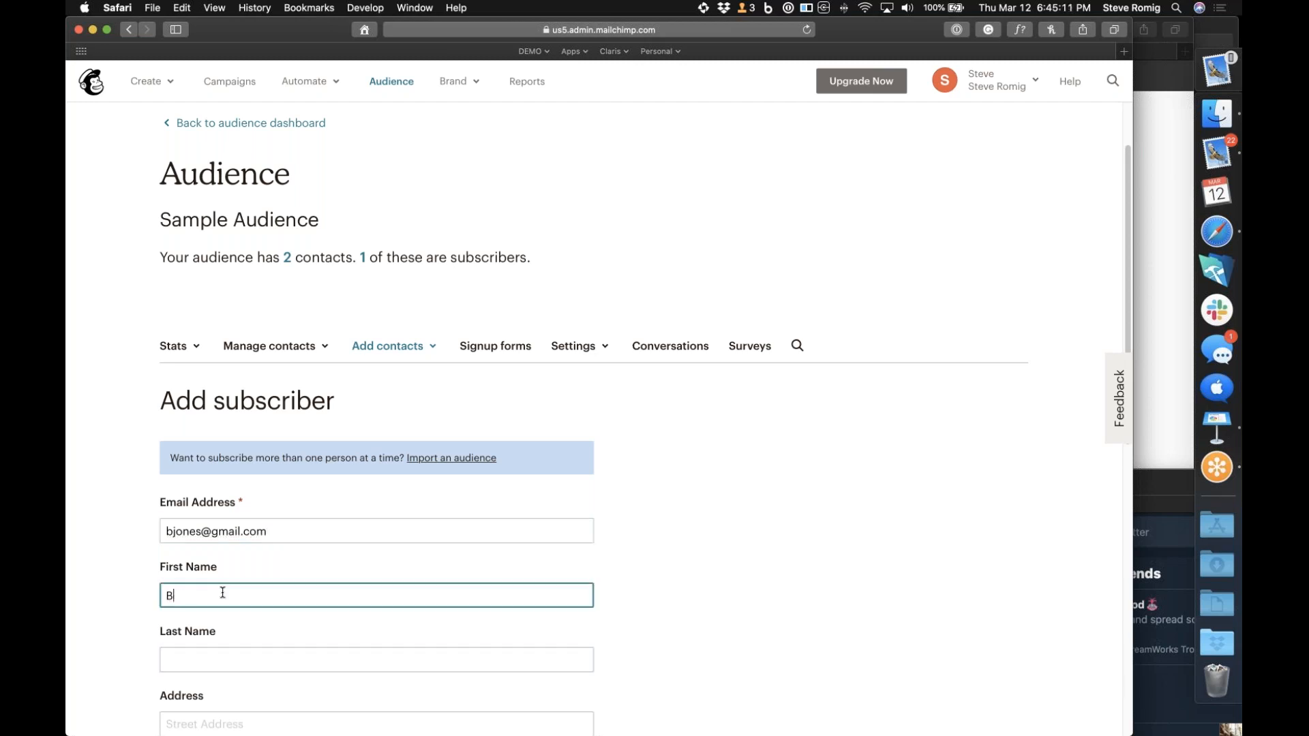
pyautogui.press('Tab')
pyautogui.click(692, 576)
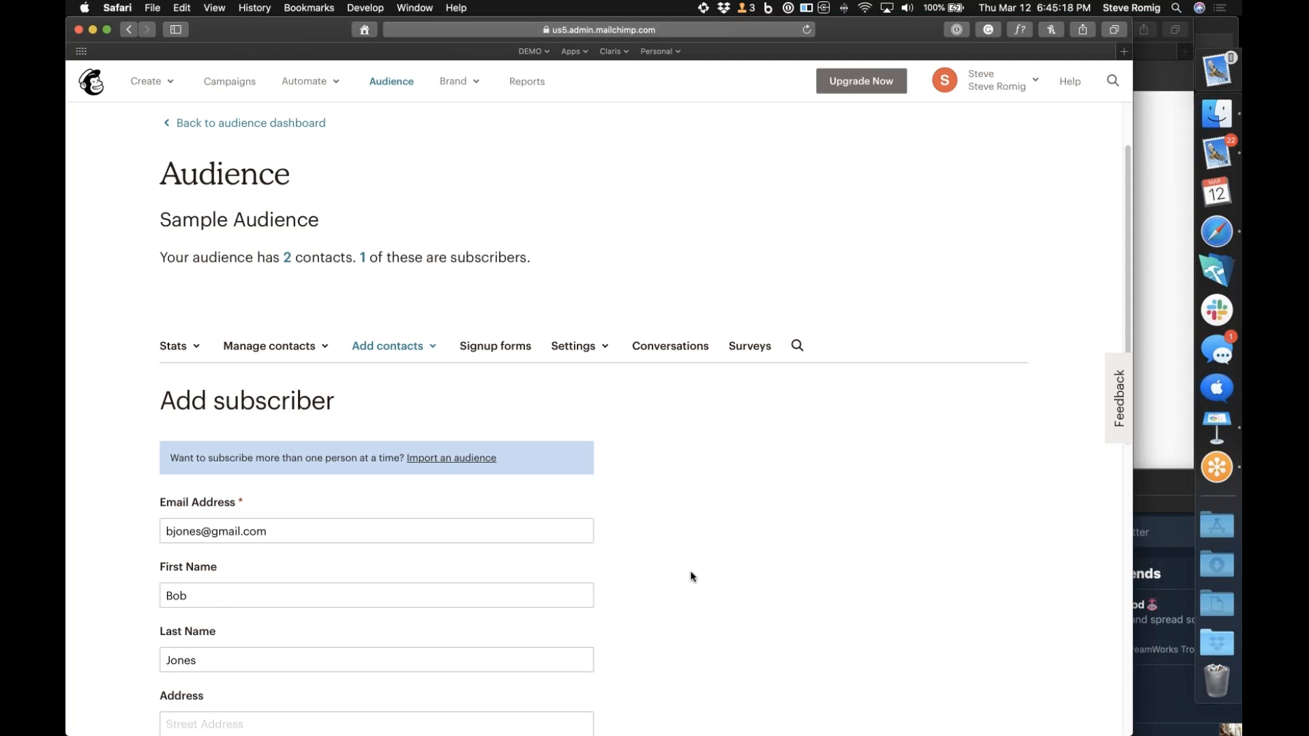
# Confirm permission to email the contact, allow updating an existing profile, and subscribe them to Sample Audience
pyautogui.scroll(-10, 692, 576)
pyautogui.click(170, 542)
pyautogui.click(167, 623)
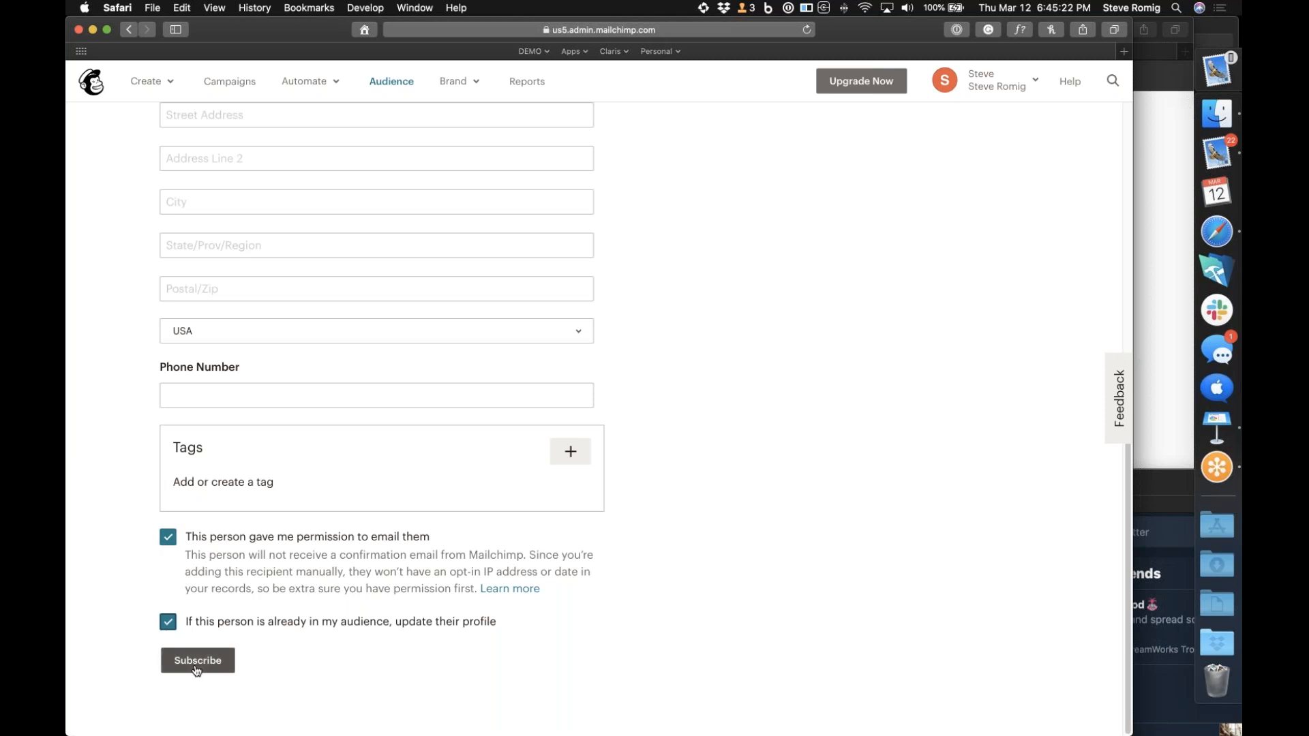
pyautogui.click(196, 669)
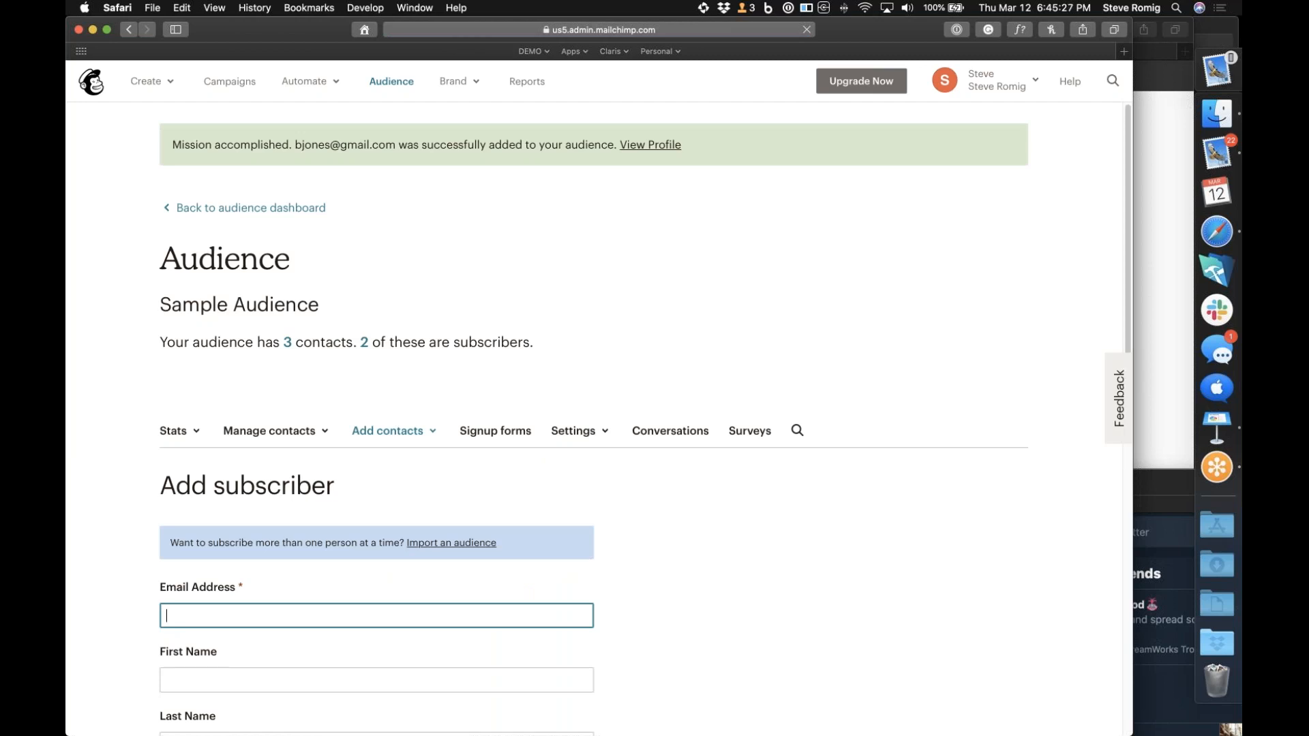
# Check the Twitter home timeline for the flow's tweet about the new subscriber, and return to the Mailchimp form
pyautogui.click(1162, 510)
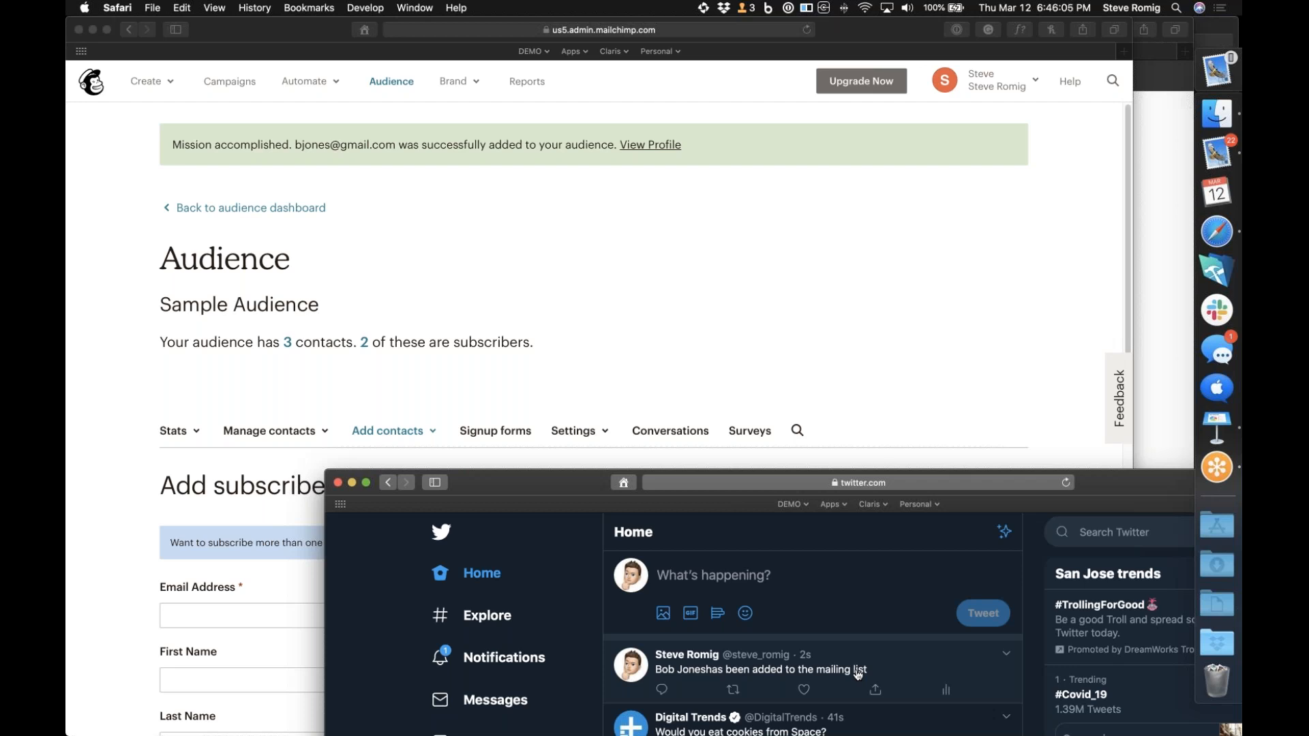
pyautogui.click(104, 624)
pyautogui.scroll(-5, 103, 624)
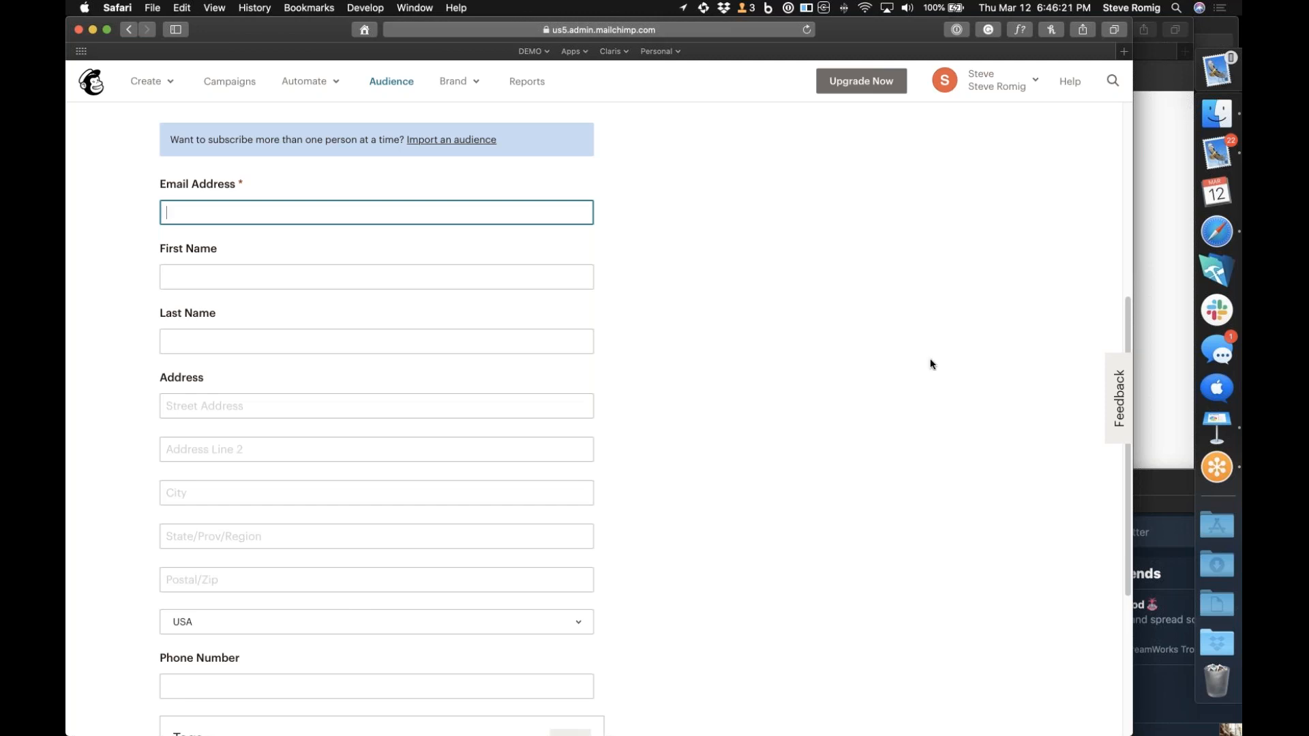
# Switch to Claris Connect and create a new flow named "Last Flow" in My Project 2
pyautogui.click(1168, 308)
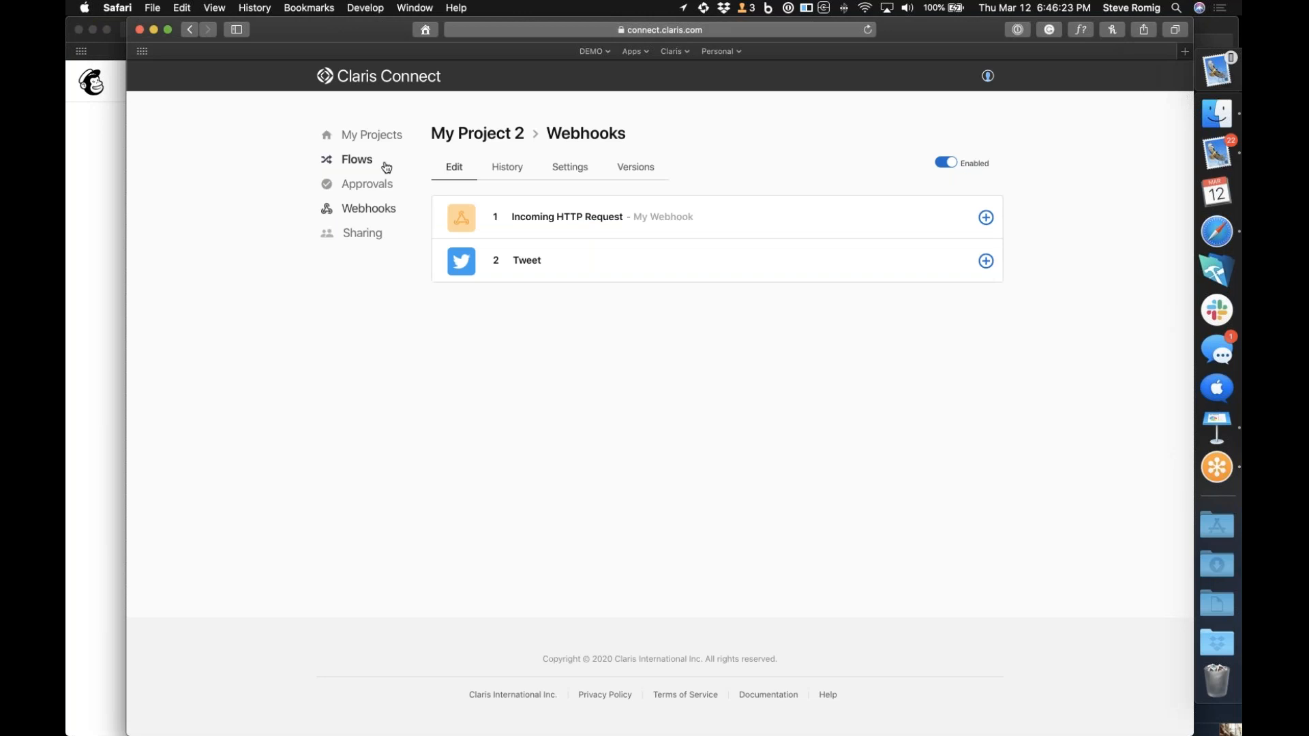
pyautogui.click(380, 136)
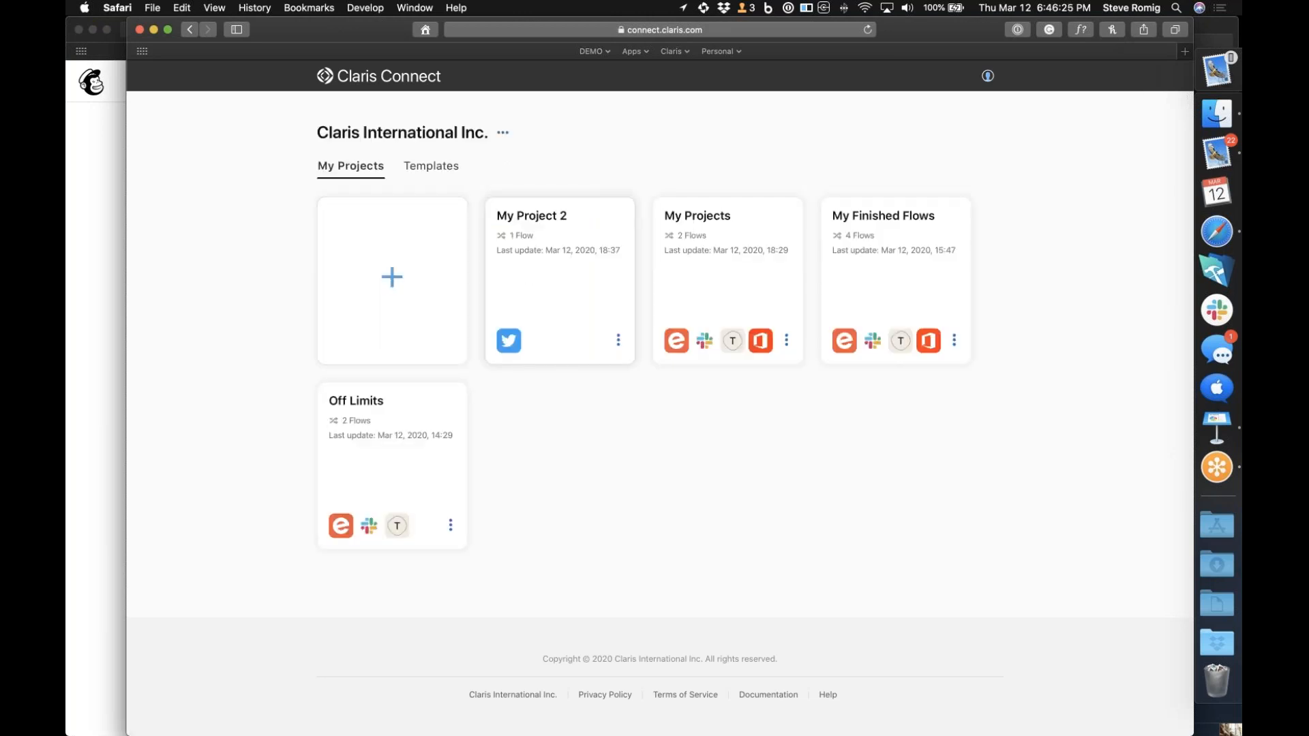
pyautogui.click(535, 279)
pyautogui.click(523, 222)
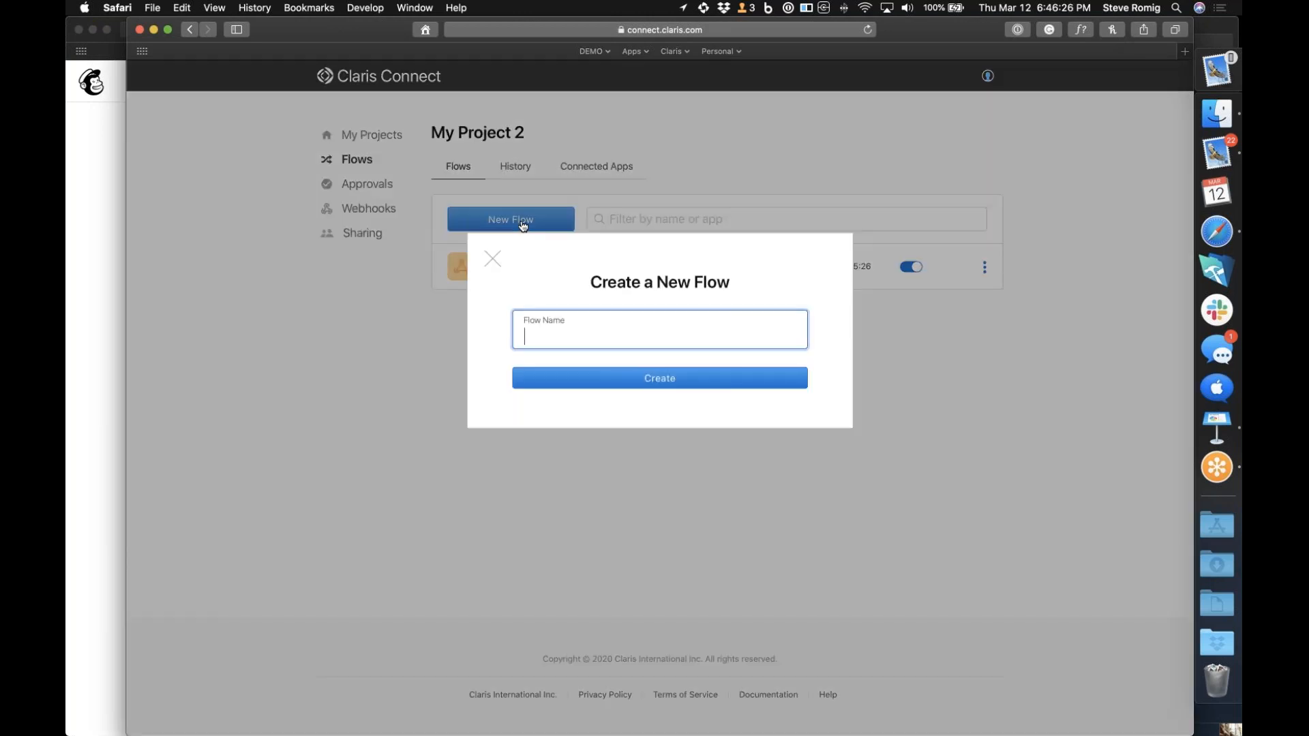
pyautogui.write('Last Flow')
pyautogui.press('BackSpace')
pyautogui.press('BackSpace')
pyautogui.write('low')
pyautogui.click(580, 383)
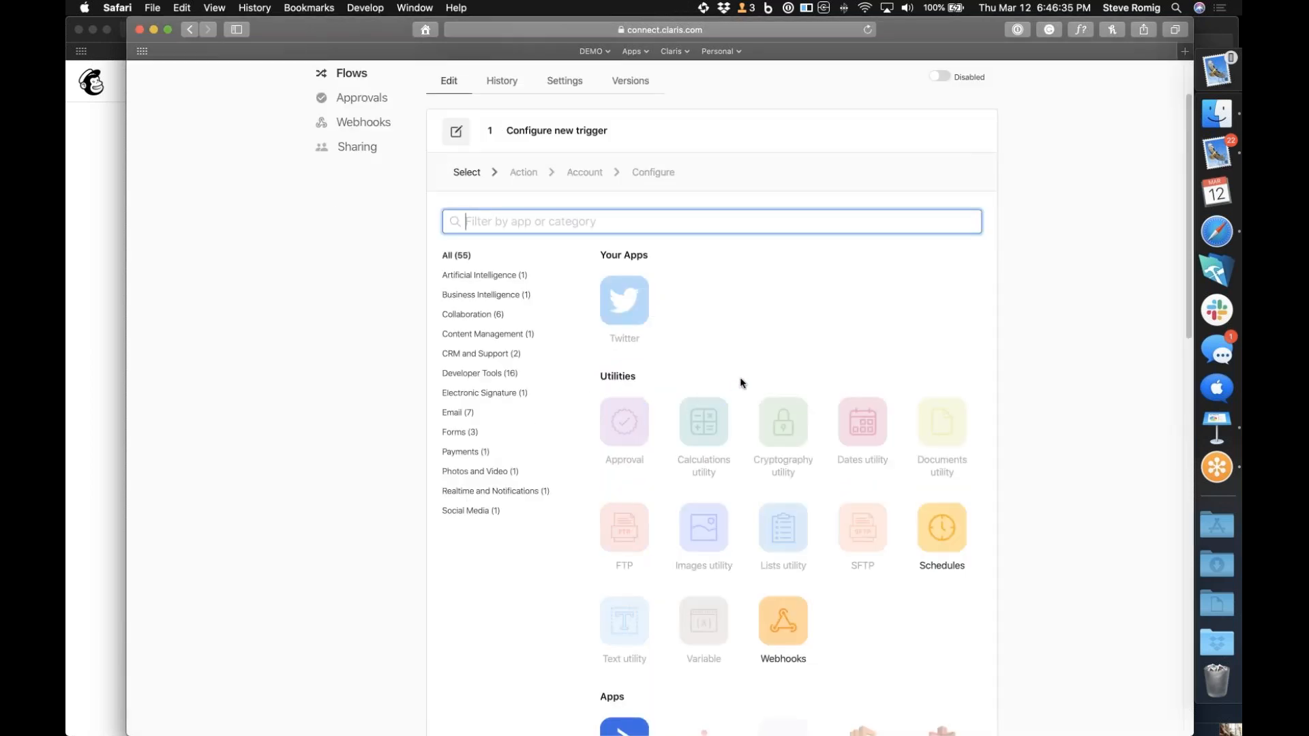
# Choose Mailchimp's New Subscriber event as the flow's trigger and continue to the account stage
pyautogui.scroll(-10, 739, 379)
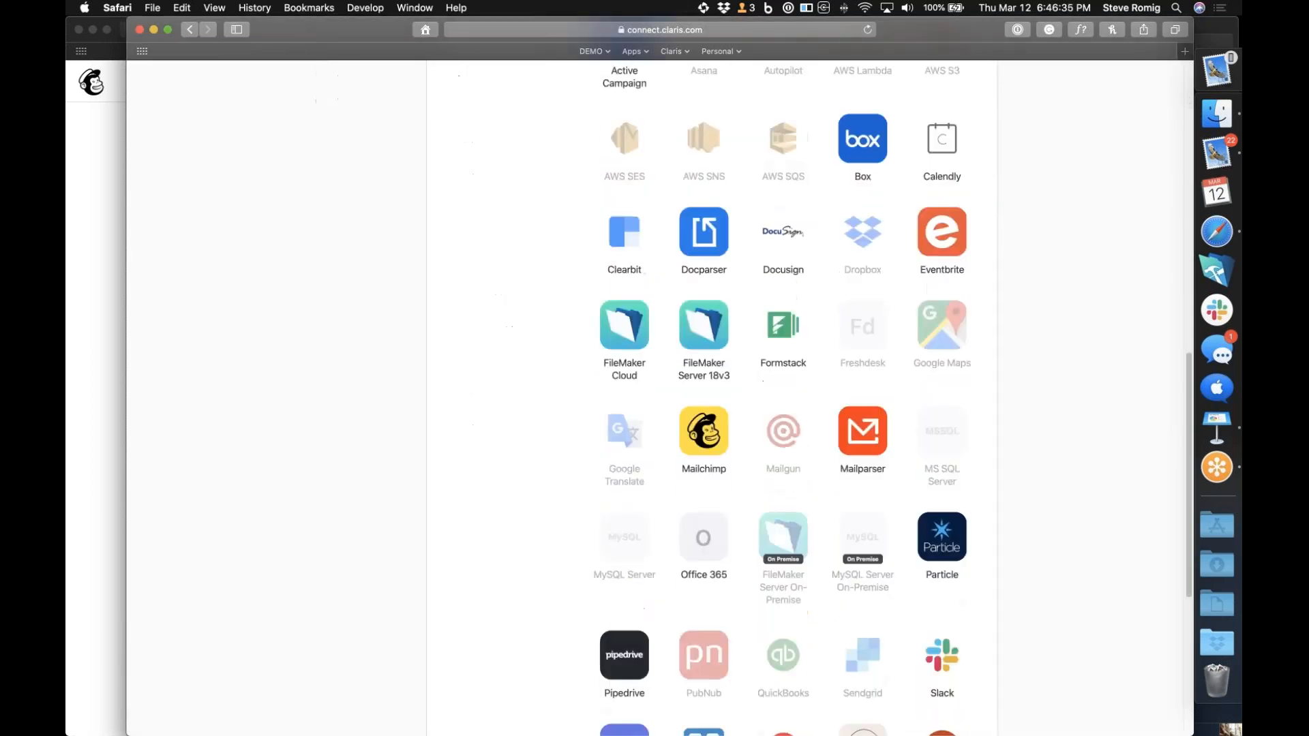
pyautogui.click(704, 420)
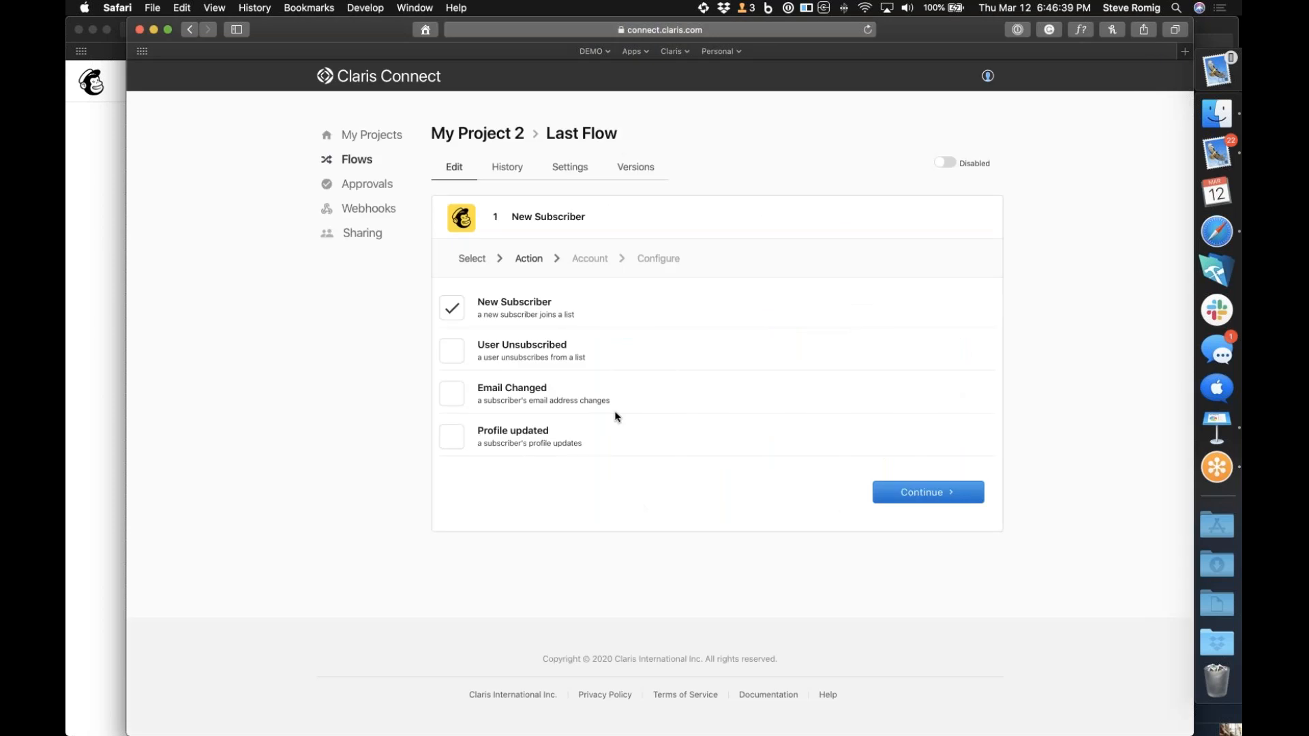
pyautogui.click(914, 493)
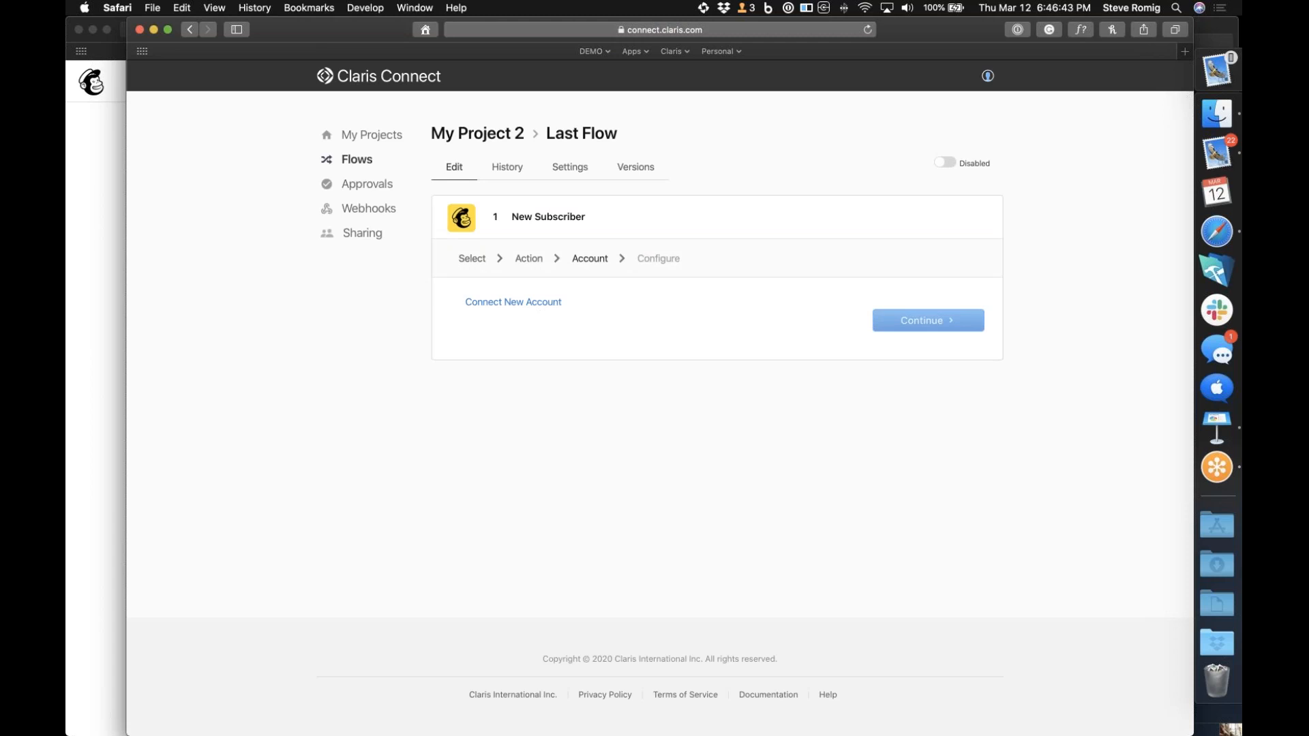
# Connect a new Mailchimp account by filling in the login username and password, and allow Claris Connect access
pyautogui.click(512, 302)
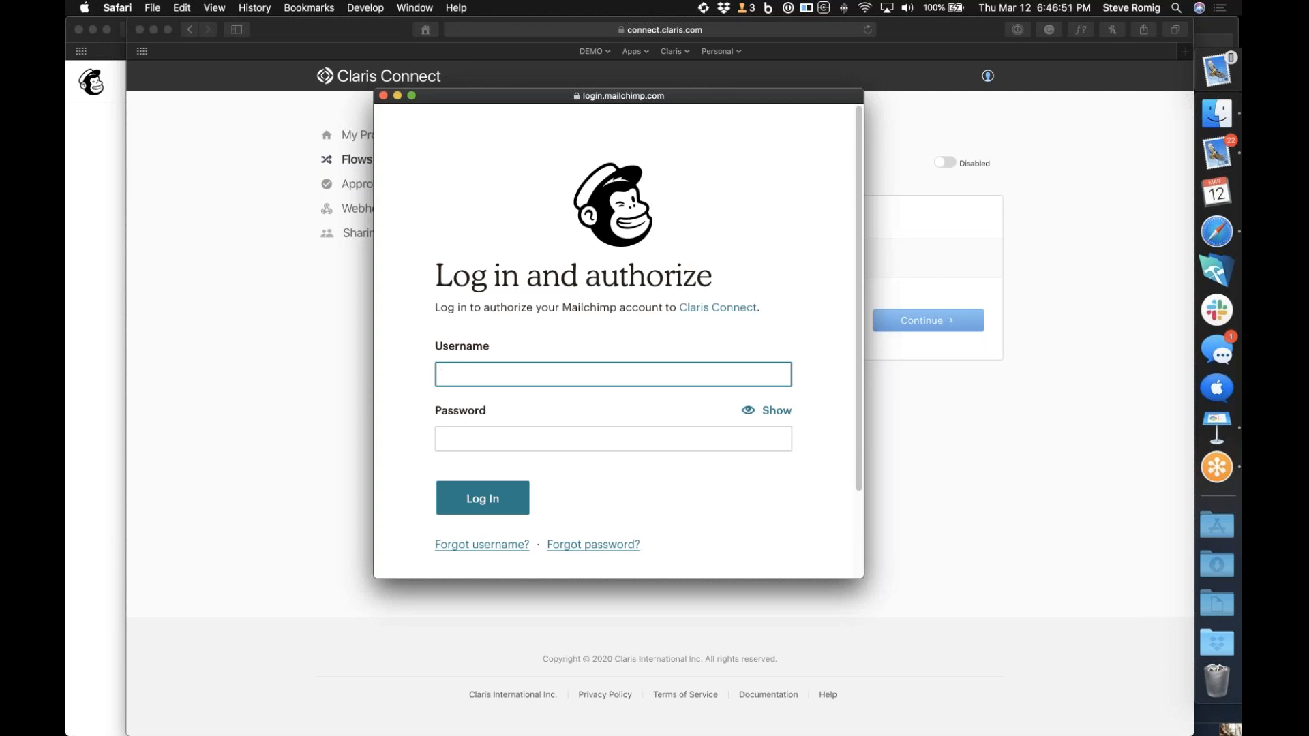
pyautogui.press('super+backslash')
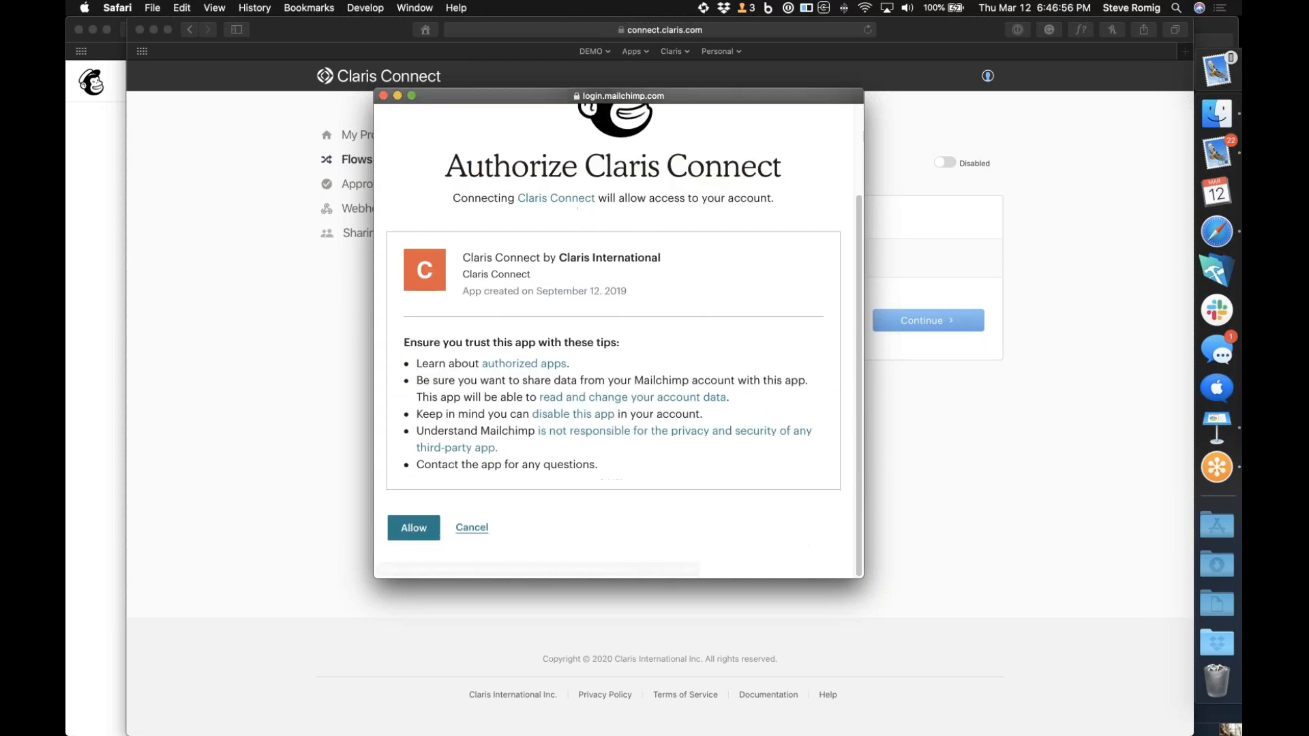
pyautogui.click(424, 536)
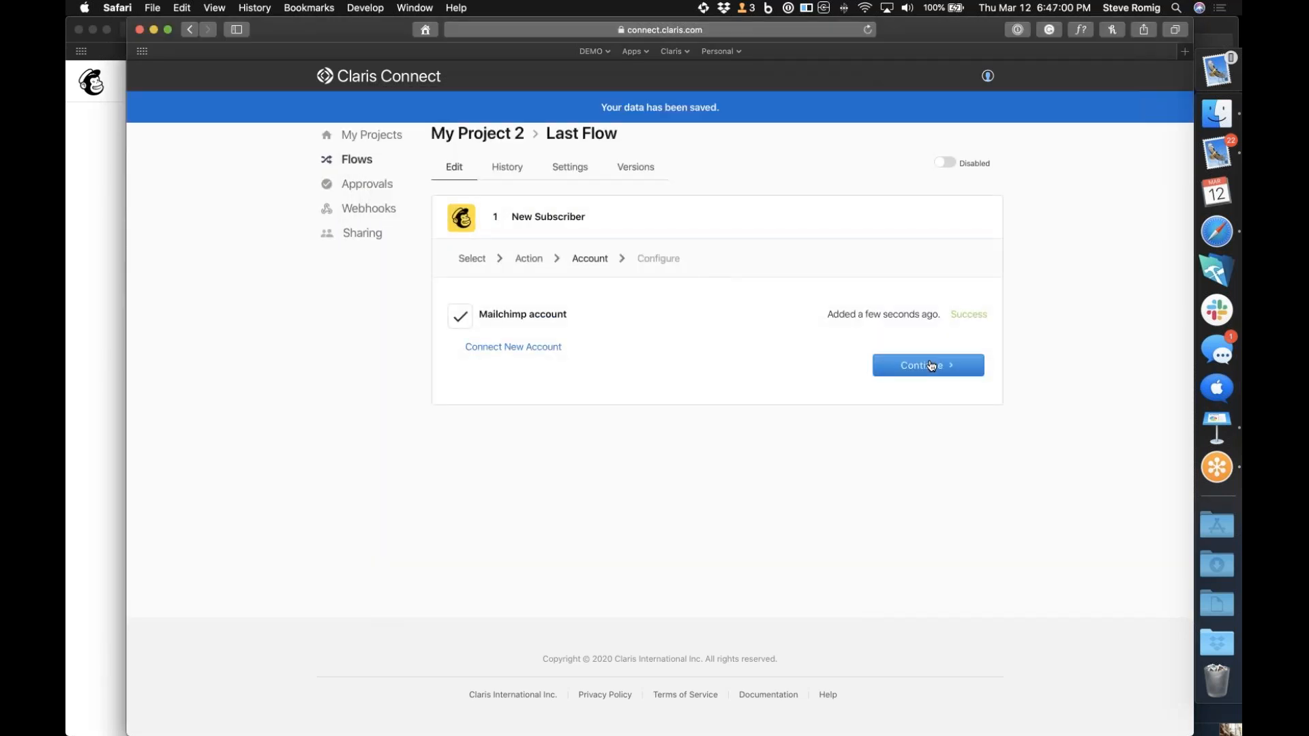
# Continue to the New Subscriber trigger's configuration and select Sample Audience as the list
pyautogui.click(931, 365)
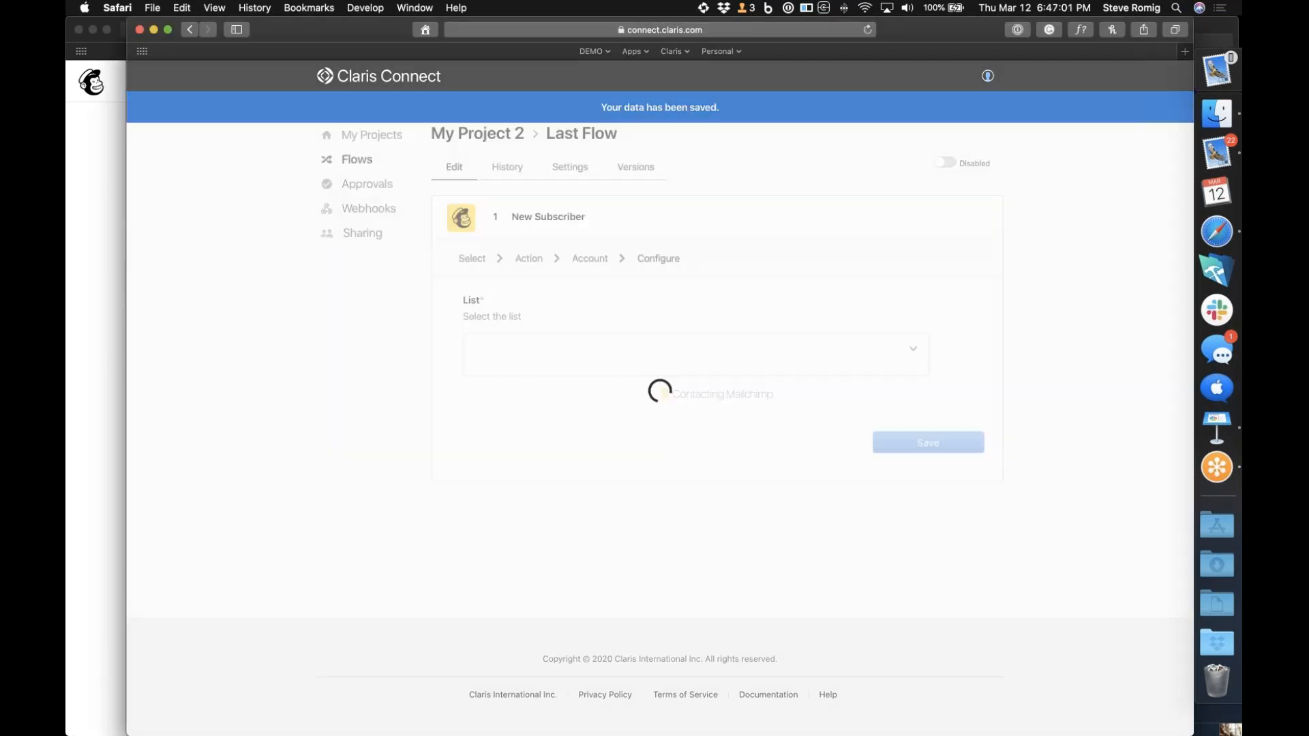
pyautogui.click(915, 347)
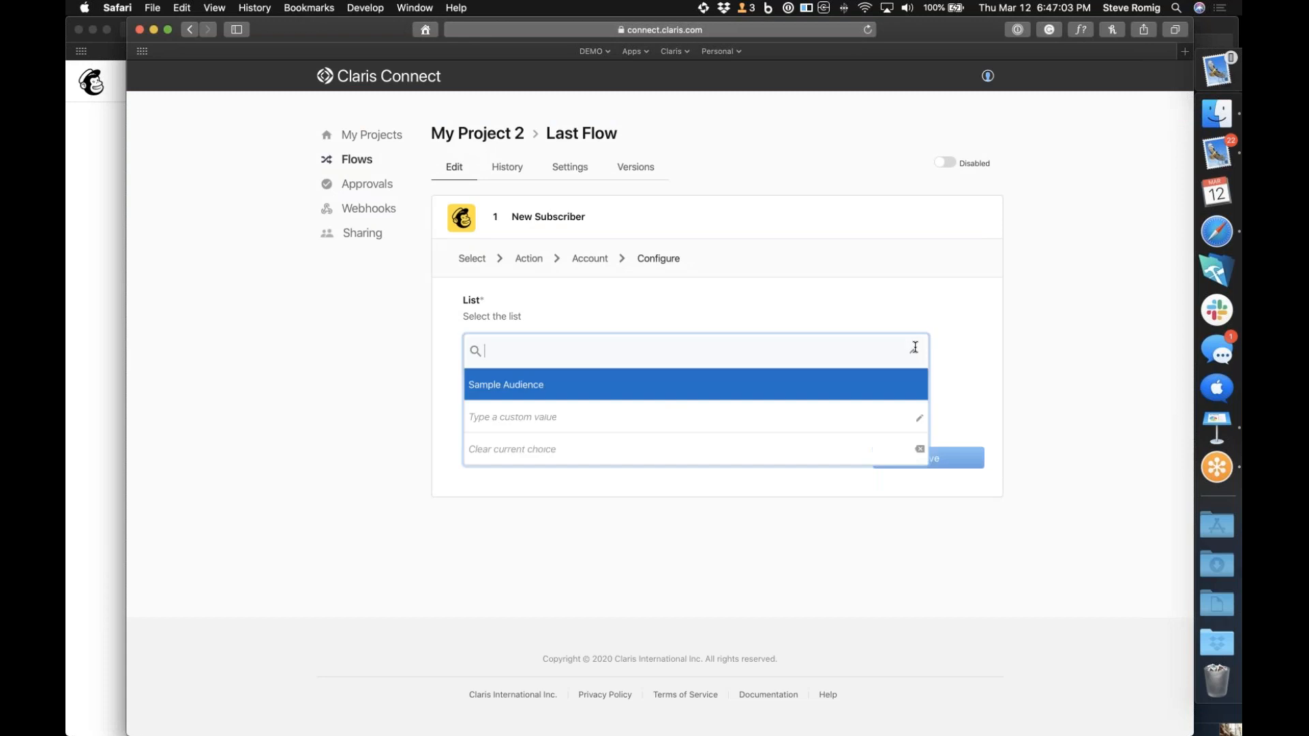
pyautogui.click(732, 391)
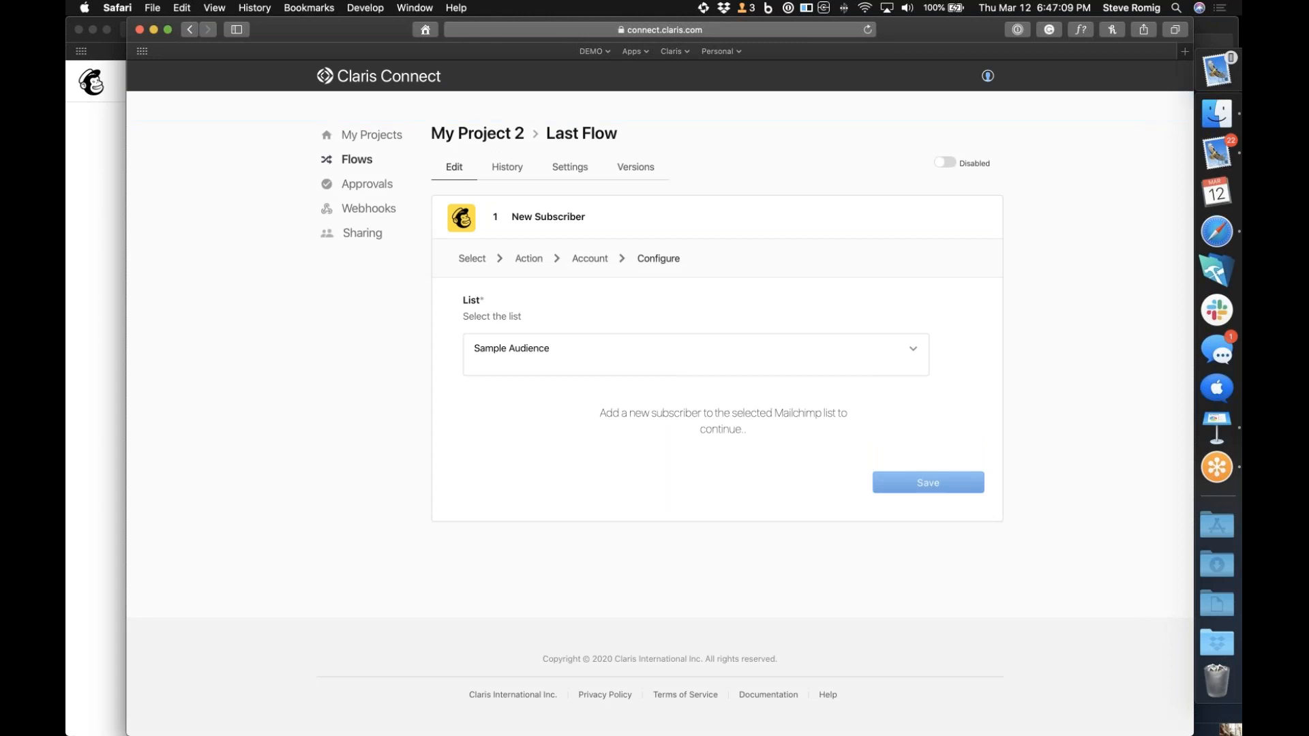
# Return to Mailchimp's Add subscriber form and enter another contact's email address, first name and last name
pyautogui.click(95, 460)
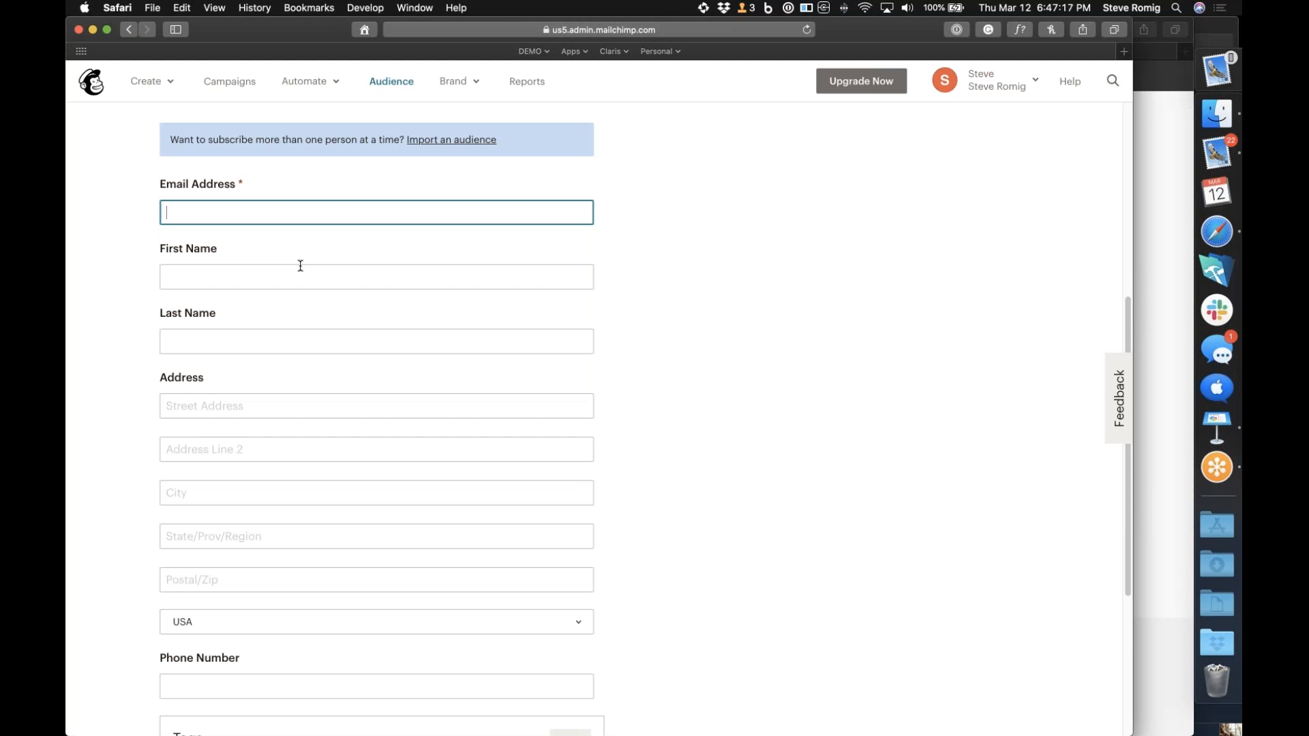
pyautogui.press('Tab')
pyautogui.press('Tab')
# Fill in the contact's street address, city, state and postal code
pyautogui.click(223, 405)
pyautogui.write('11')
pyautogui.press('BackSpace')
pyautogui.press('BackSpace')
pyautogui.write('5201')
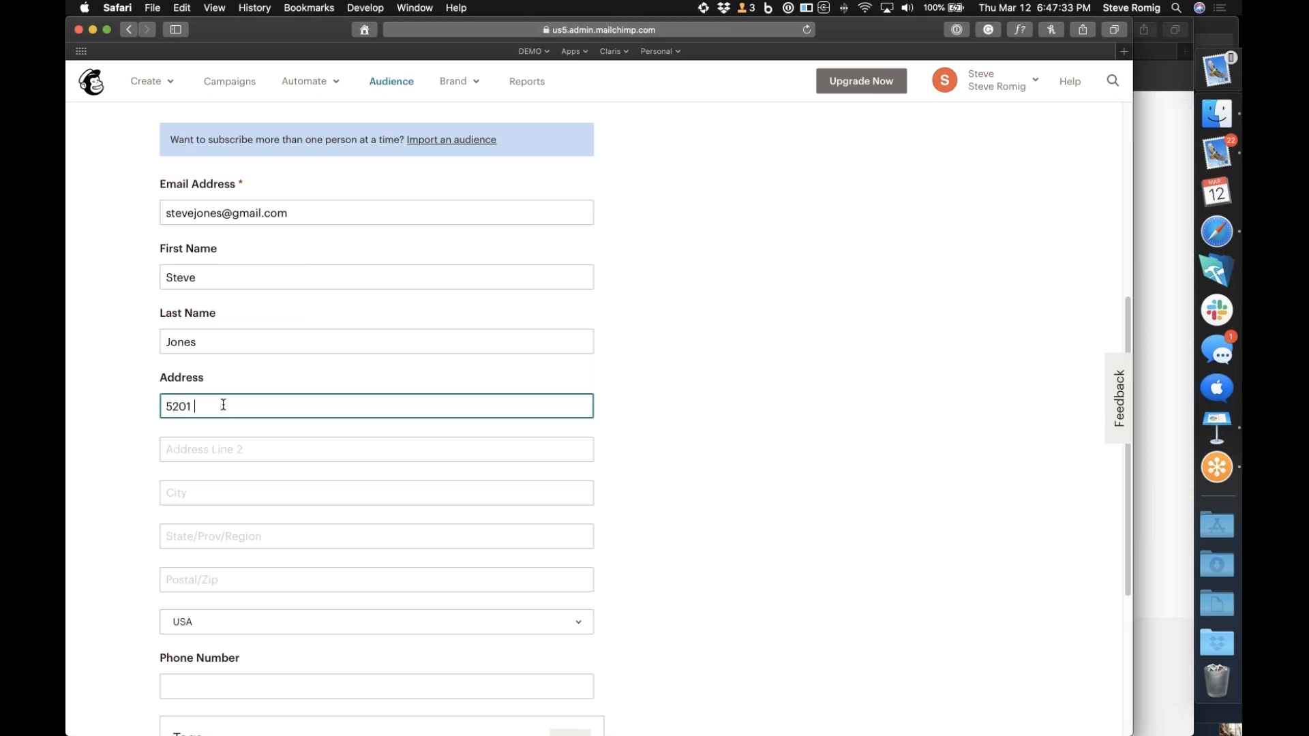
pyautogui.write(' Patrick He')
pyautogui.write('nry Drive')
pyautogui.press('Tab')
pyautogui.write('Santa Clara')
pyautogui.press('Tab')
pyautogui.write('CA')
pyautogui.press('Tab')
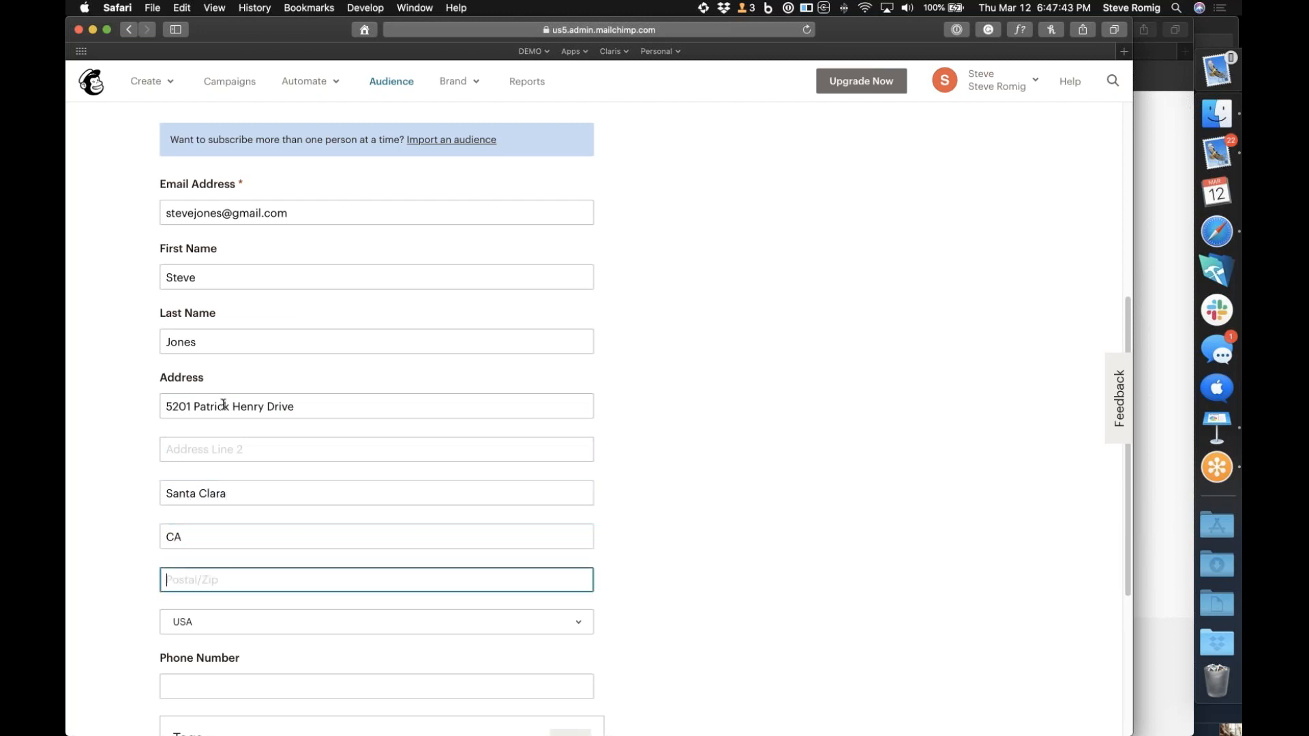
pyautogui.write('95054')
# Enter the contact's phone number
pyautogui.click(191, 690)
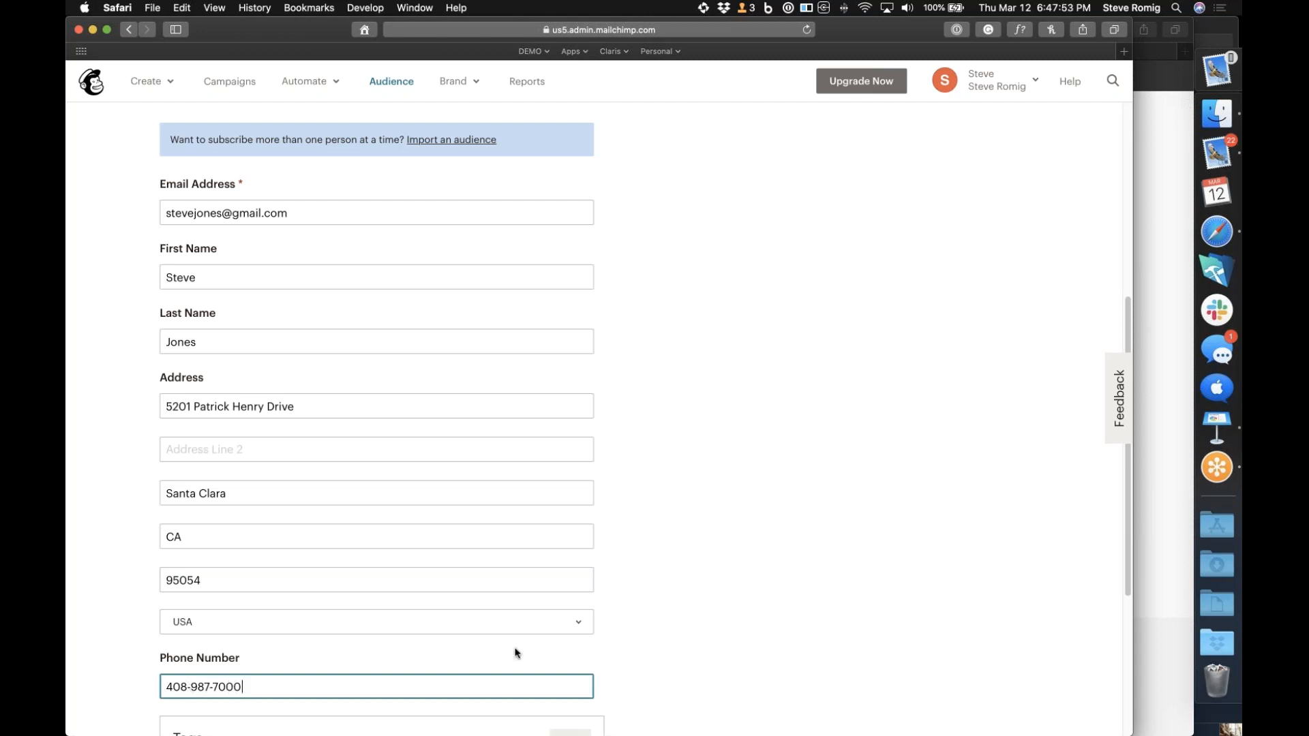
pyautogui.click(734, 539)
# Confirm the contact's email permission, allow updating an existing profile, and subscribe the contact
pyautogui.scroll(-1, 733, 538)
pyautogui.scroll(-4, 733, 538)
pyautogui.click(168, 537)
pyautogui.click(167, 622)
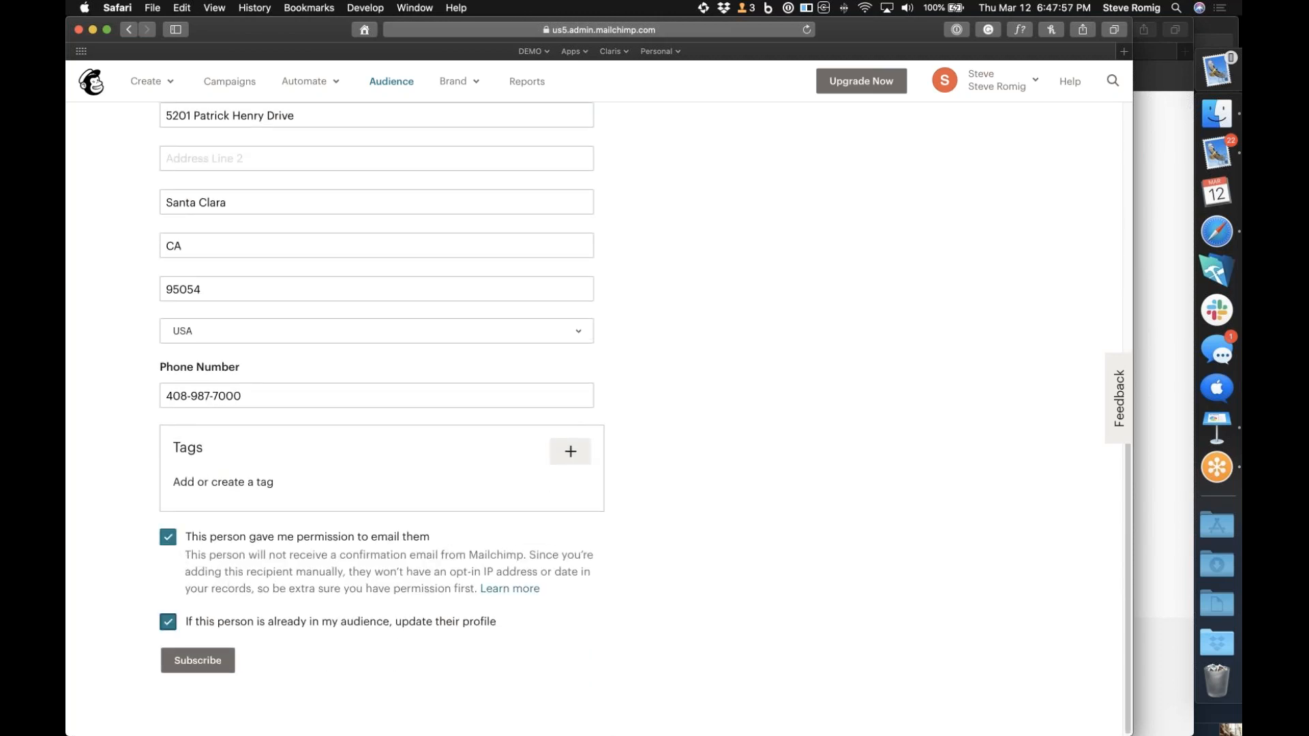
pyautogui.click(198, 660)
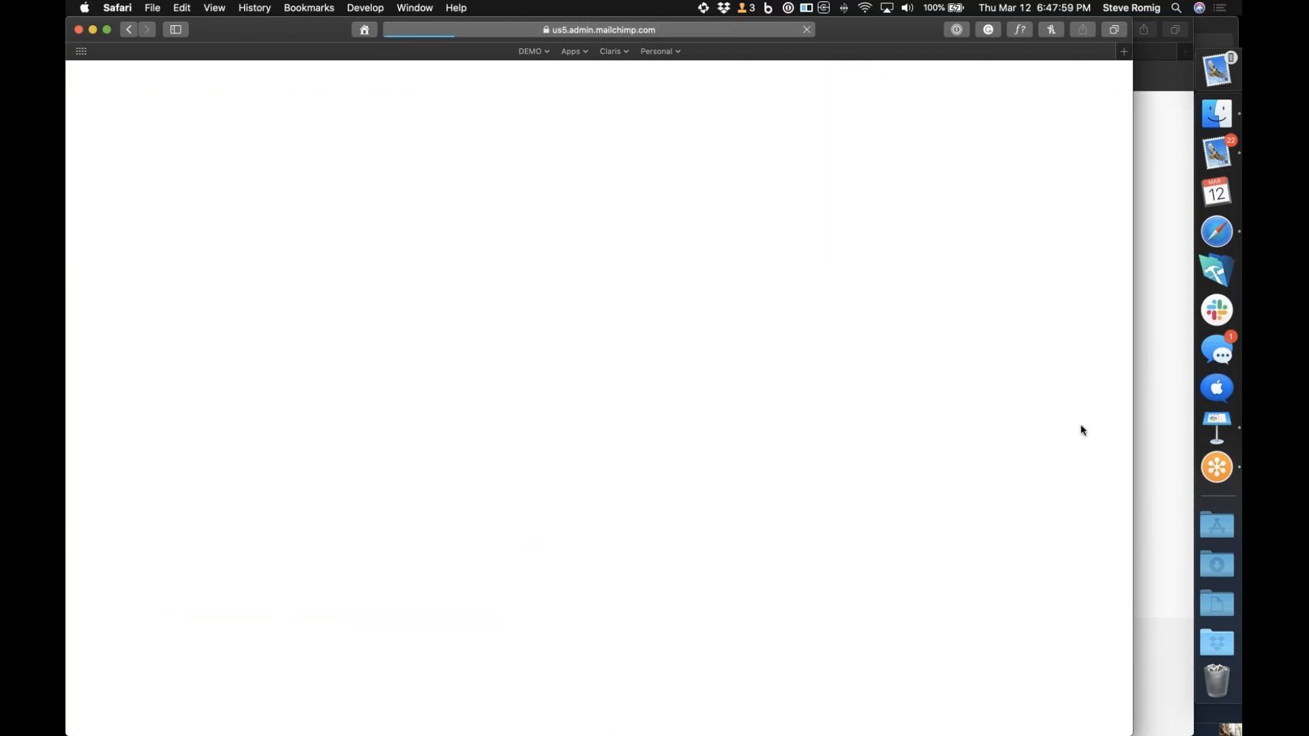
# Return to Claris Connect, save the New Subscriber trigger and add a FileMaker Cloud Create Record action after it
pyautogui.click(1182, 394)
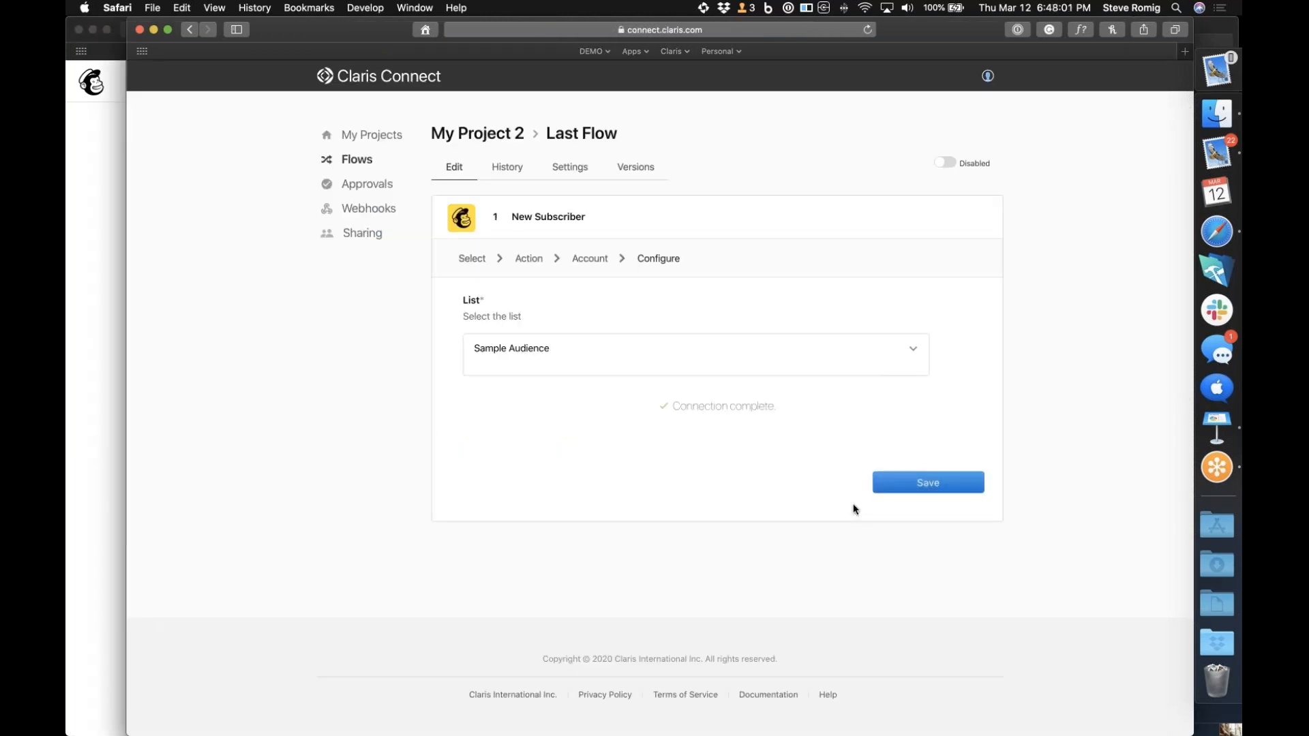
pyautogui.click(948, 484)
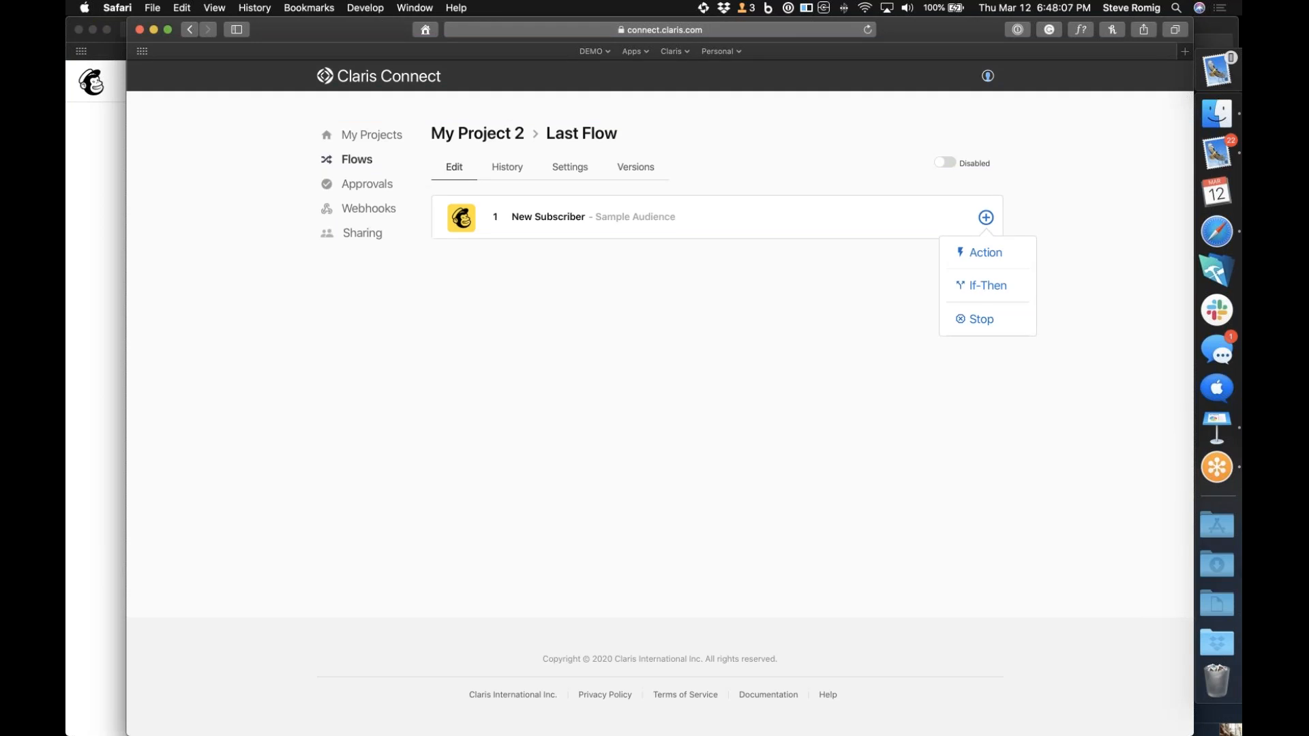
pyautogui.click(994, 260)
pyautogui.scroll(-6, 781, 436)
pyautogui.scroll(-5, 781, 436)
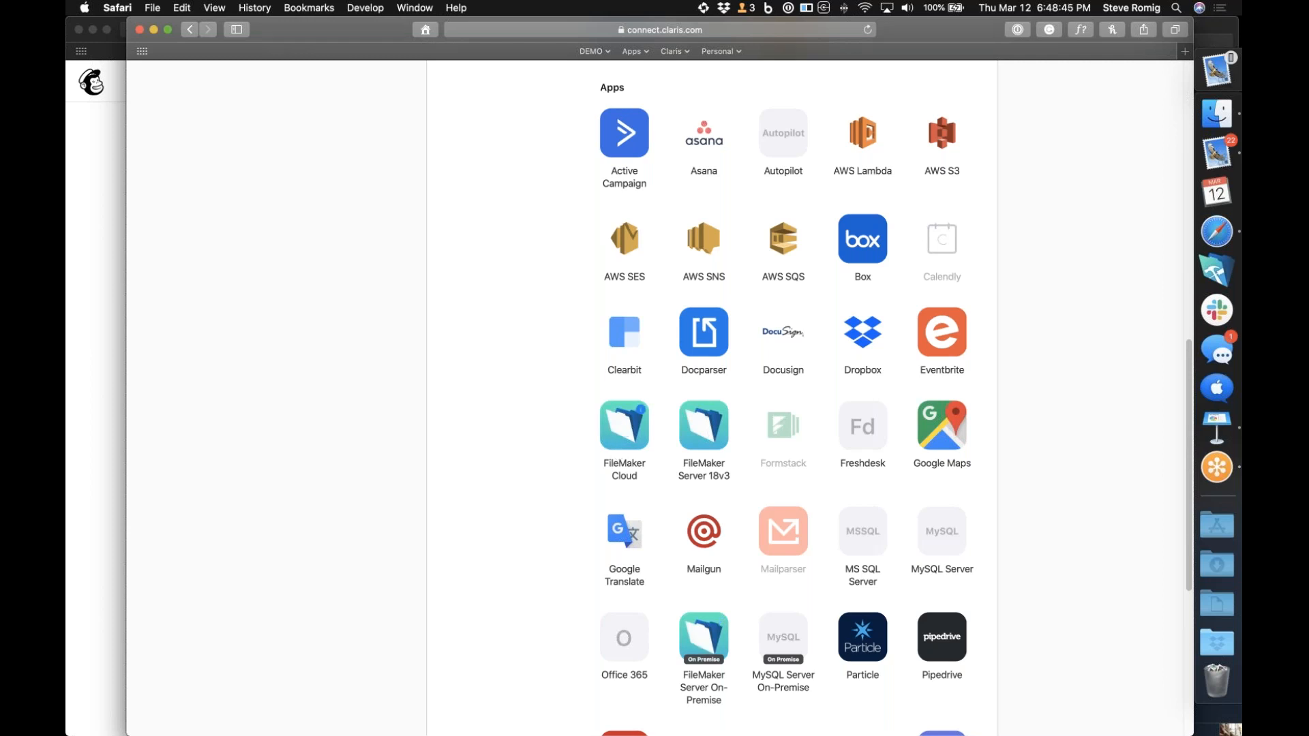
pyautogui.click(624, 425)
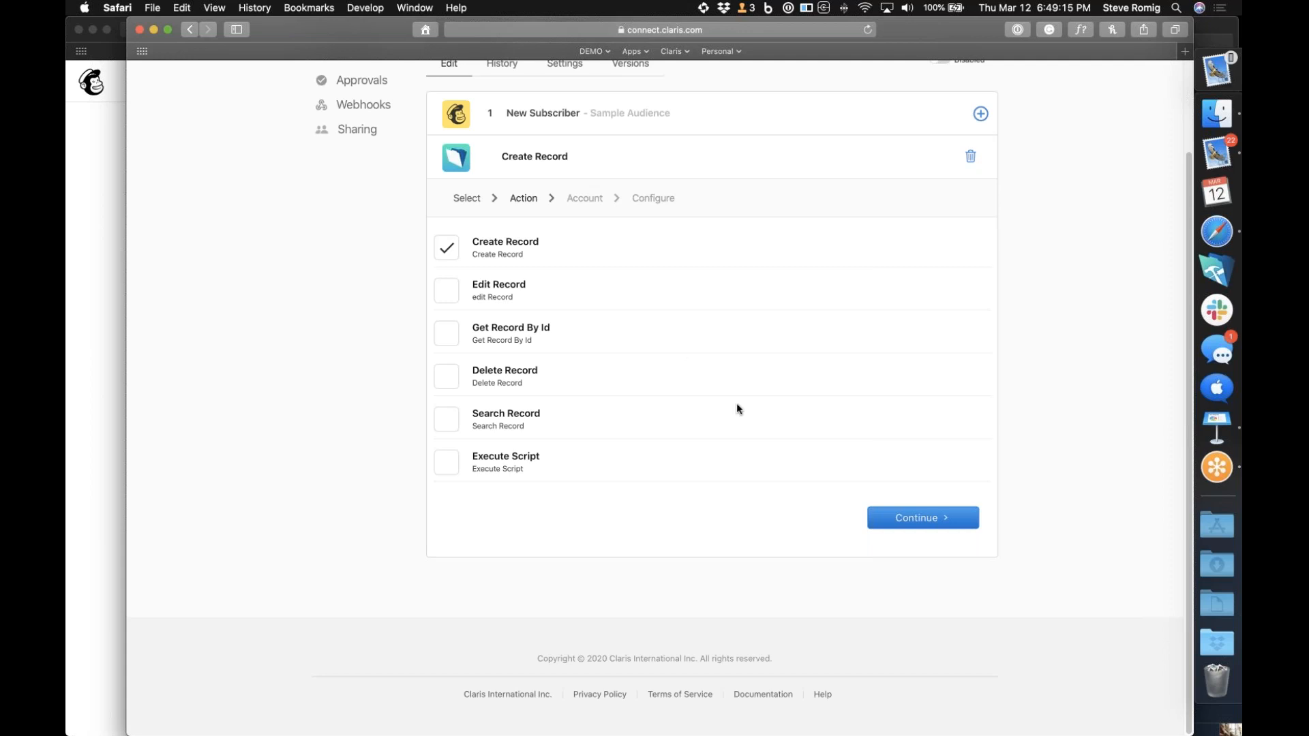
pyautogui.click(905, 517)
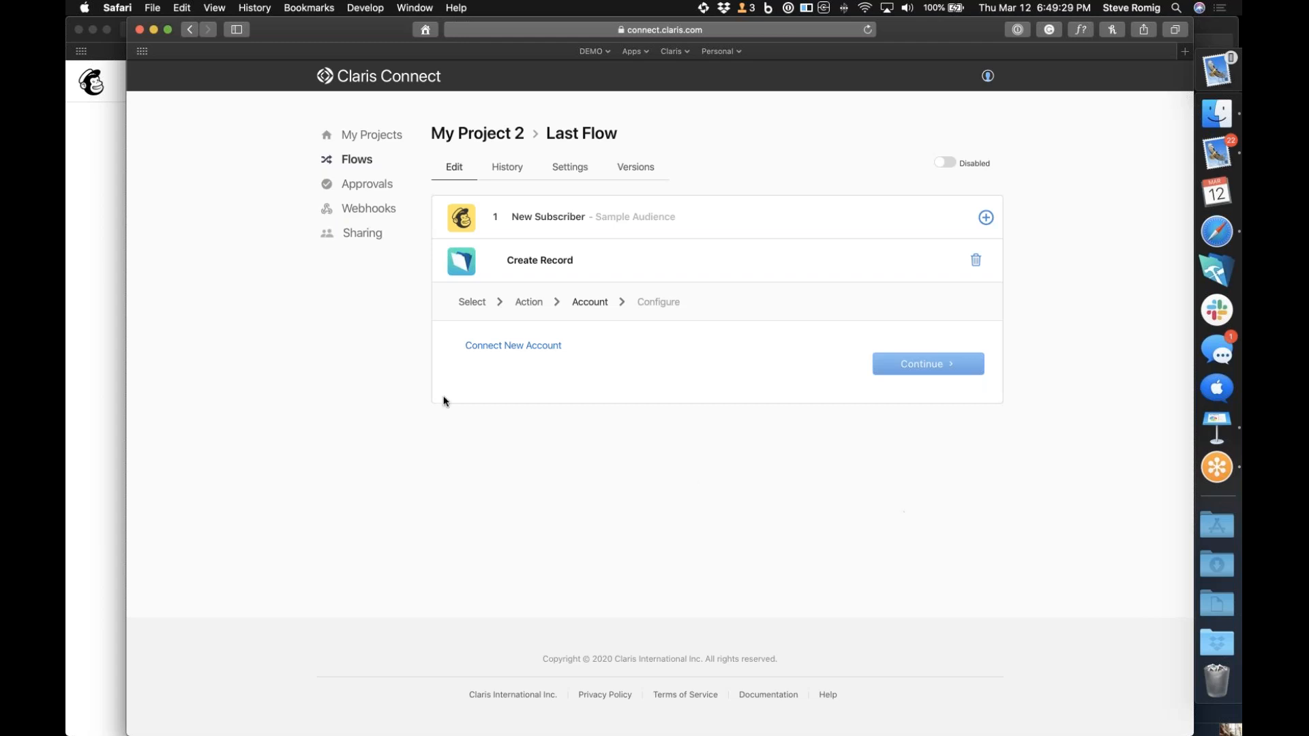
# Connect a new FileMaker Cloud account with organization MySampleCloud, instance mysamplecloud.account.filemaker-cloud.com and database contacts.fmp12
pyautogui.click(502, 349)
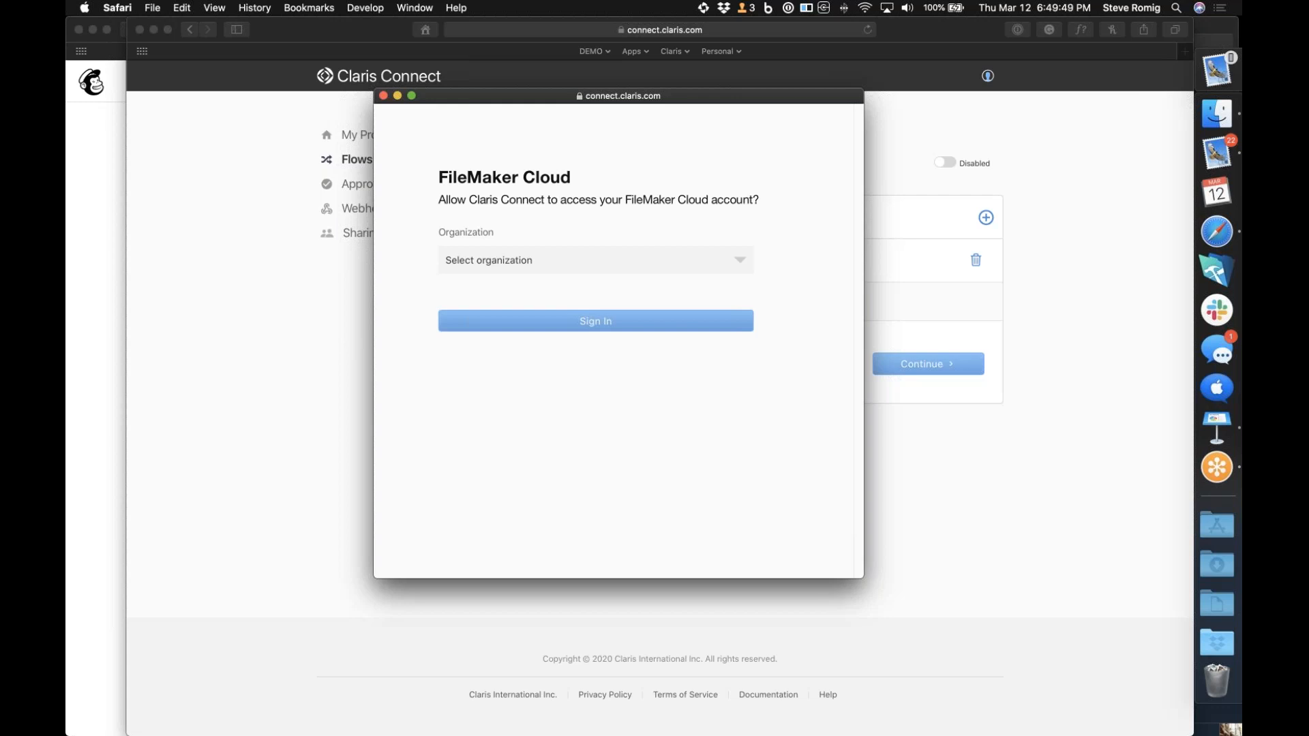
pyautogui.click(738, 259)
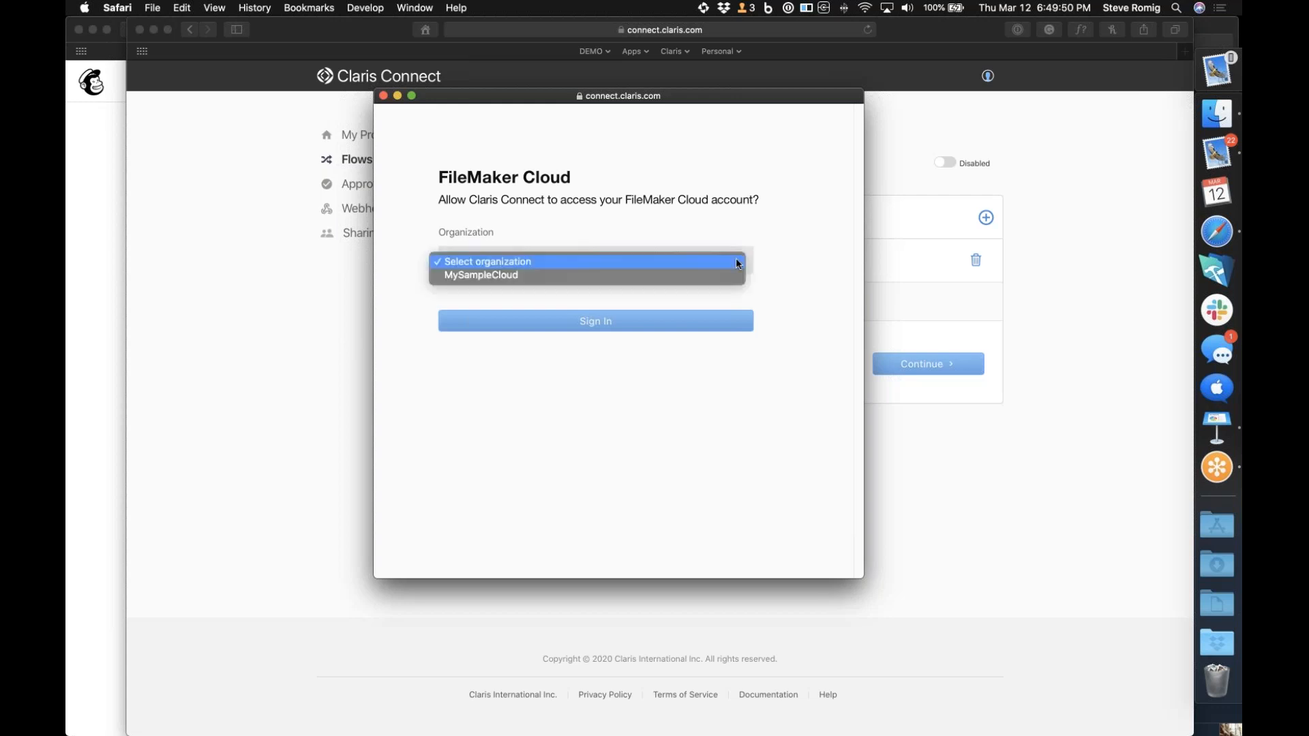
pyautogui.click(680, 272)
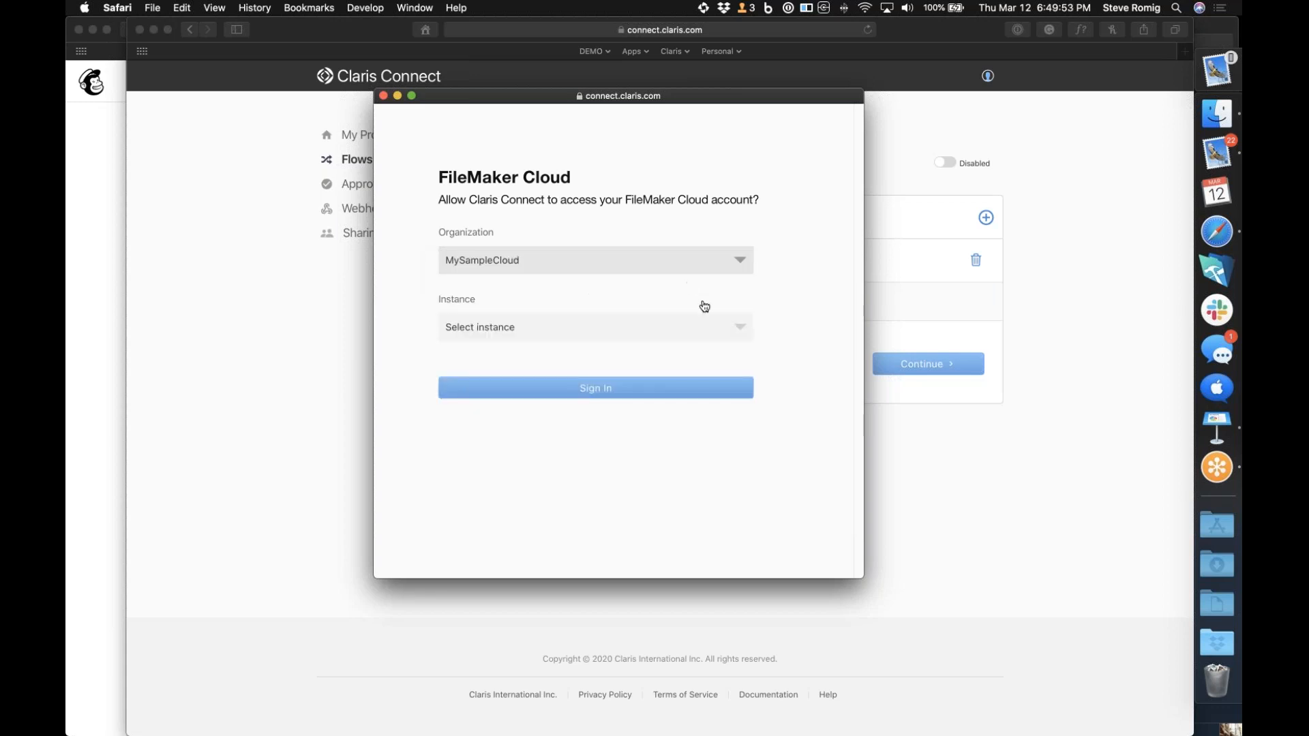
pyautogui.click(741, 329)
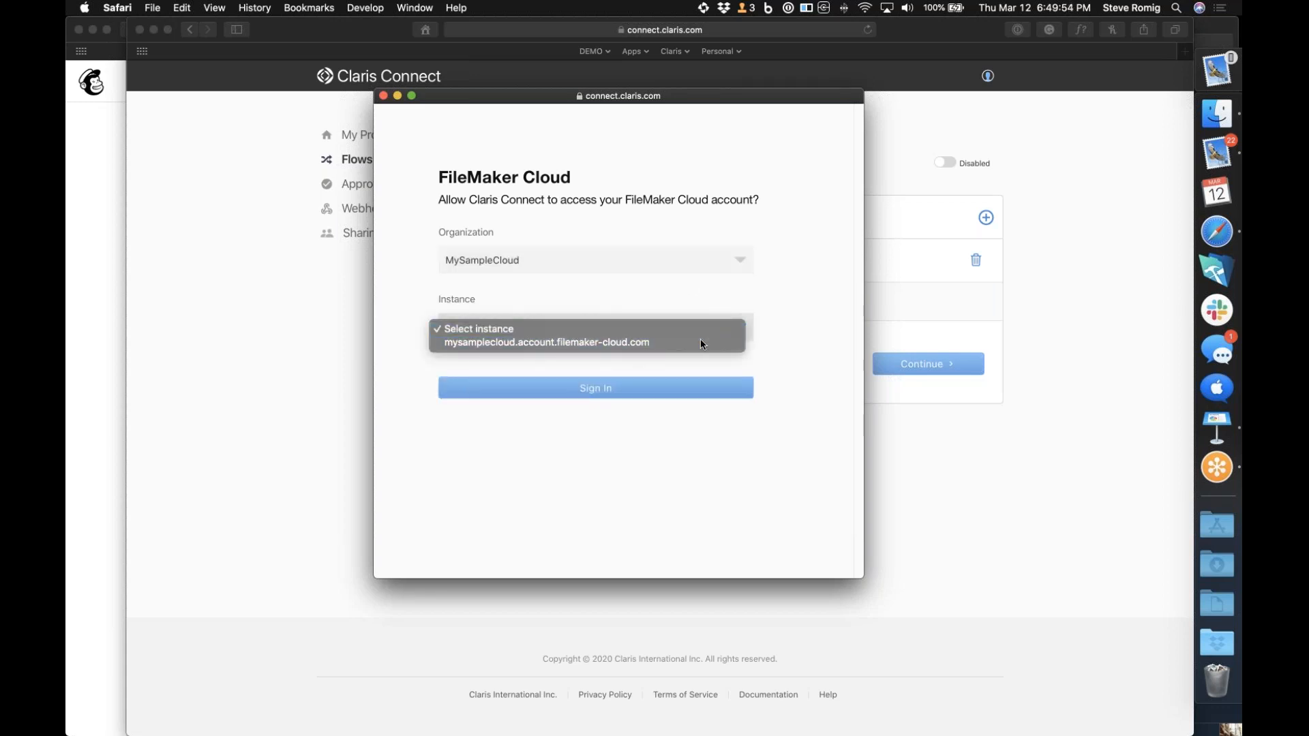
pyautogui.click(701, 341)
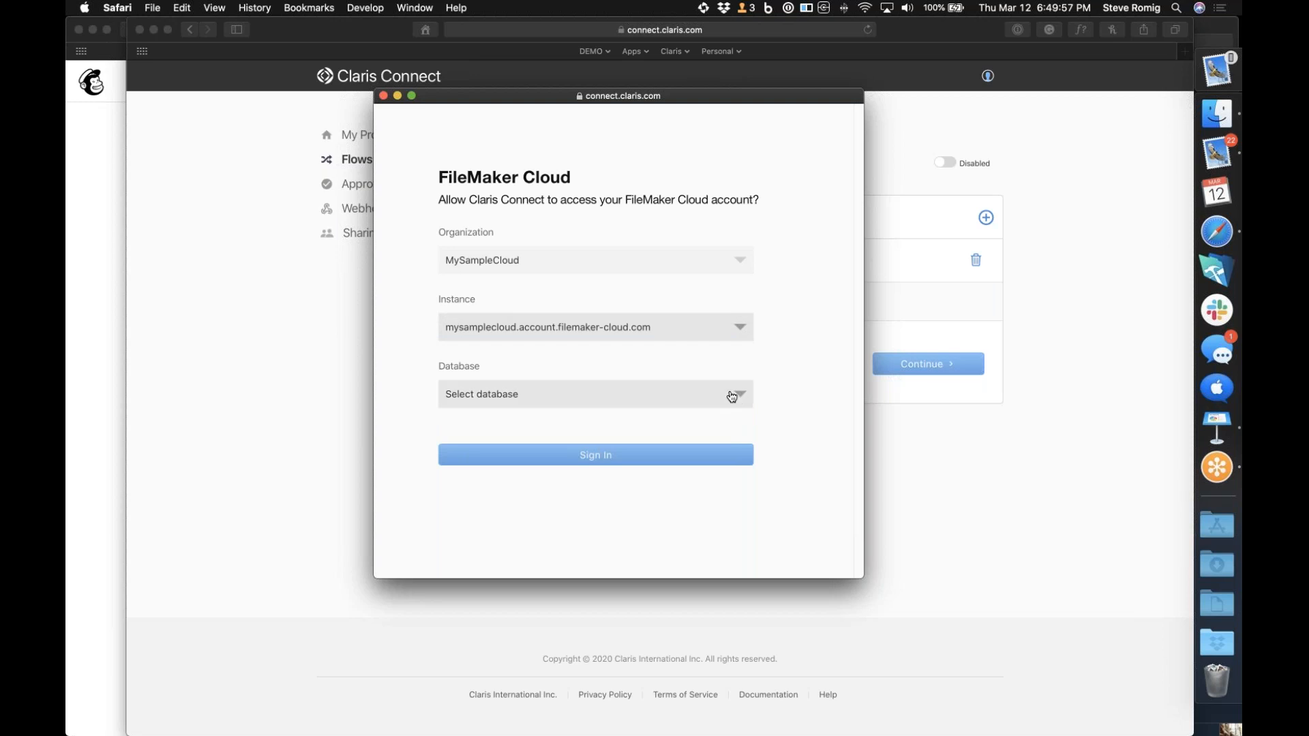
pyautogui.click(739, 398)
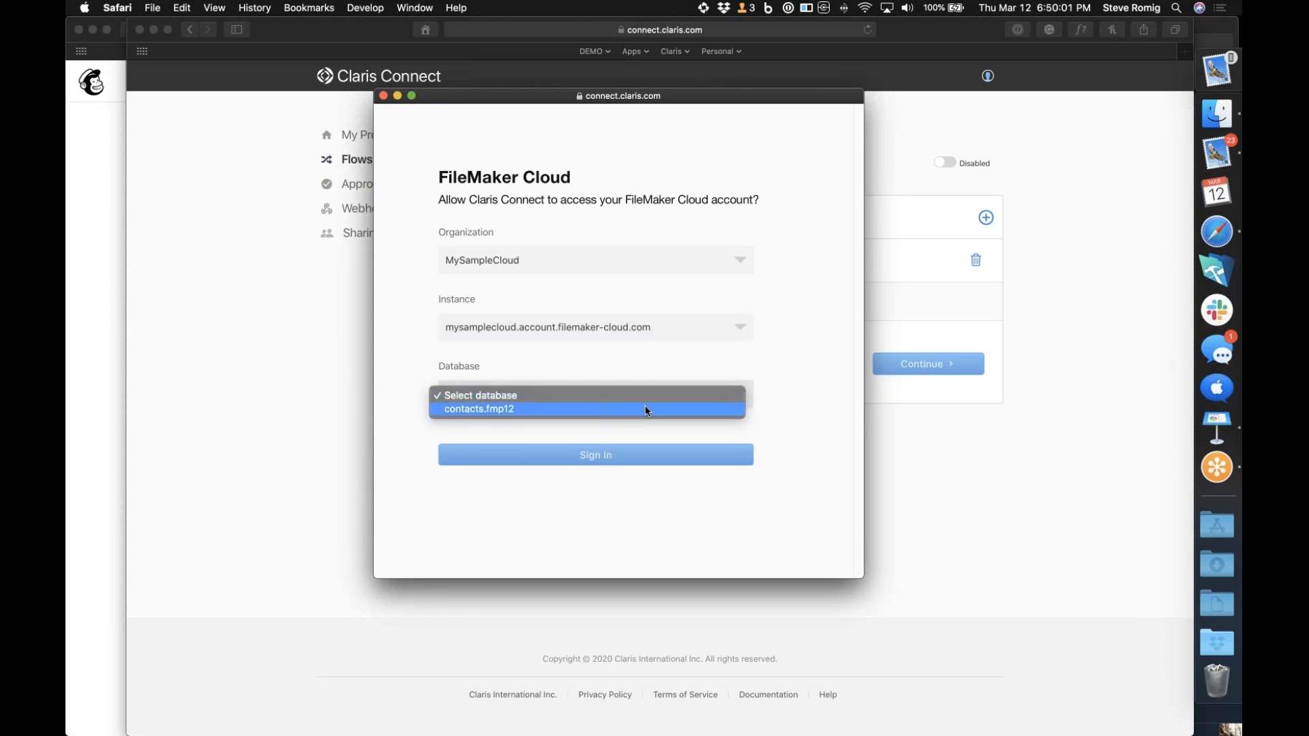
pyautogui.click(647, 409)
pyautogui.click(594, 456)
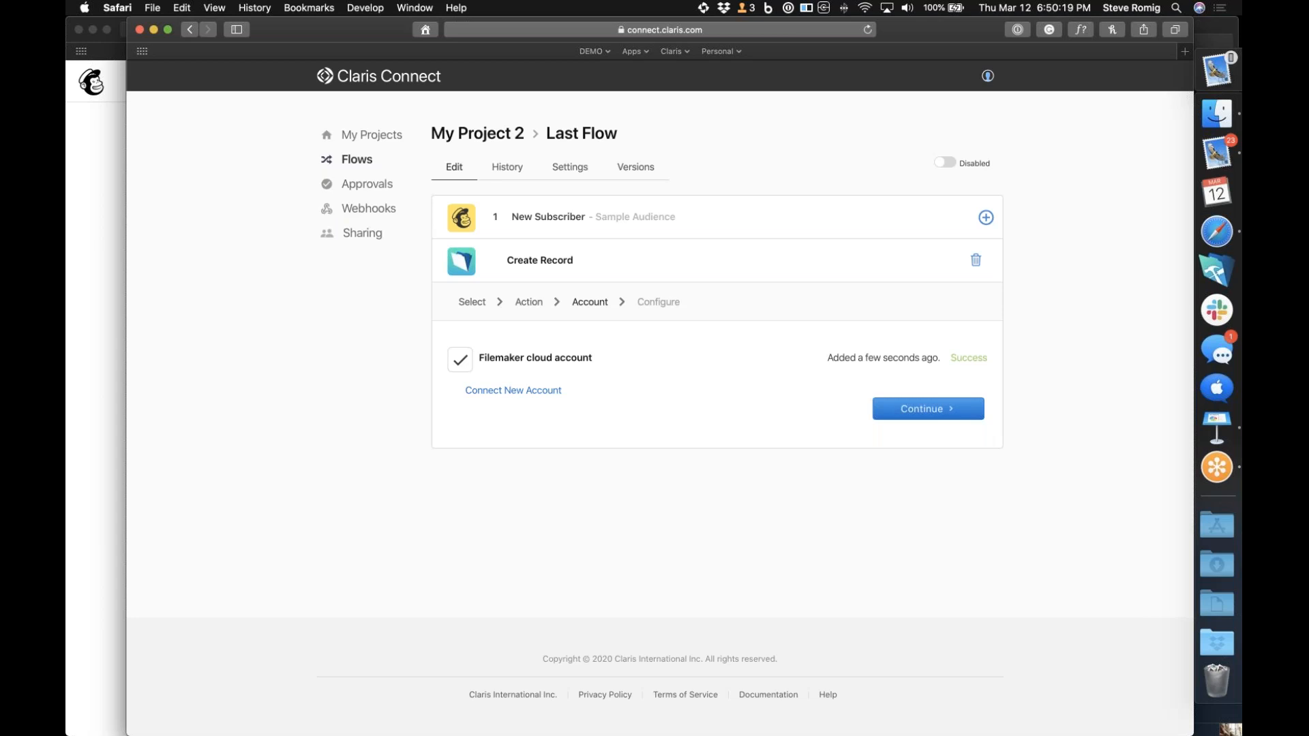
# Switch to FileMaker Pro Advanced, open the recent file contacts (mysamplecloud) and go to its second record
pyautogui.click(1226, 278)
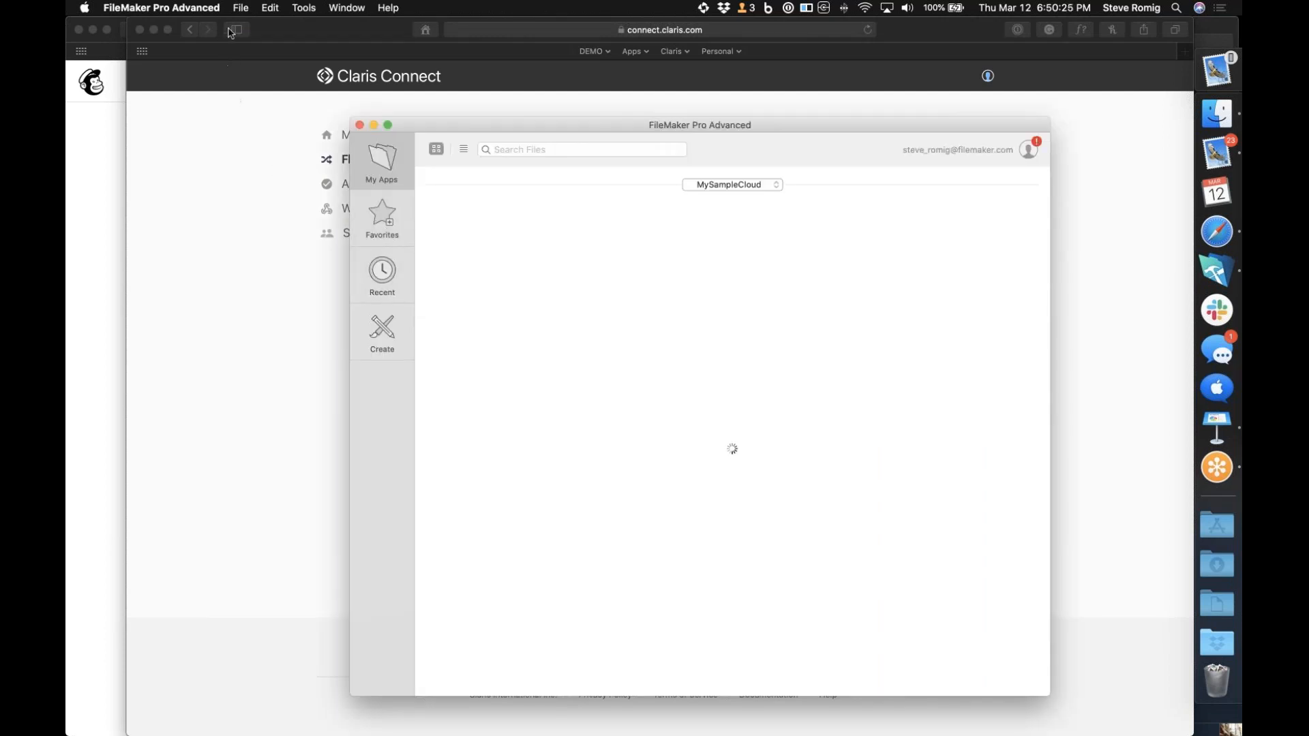
pyautogui.click(241, 7)
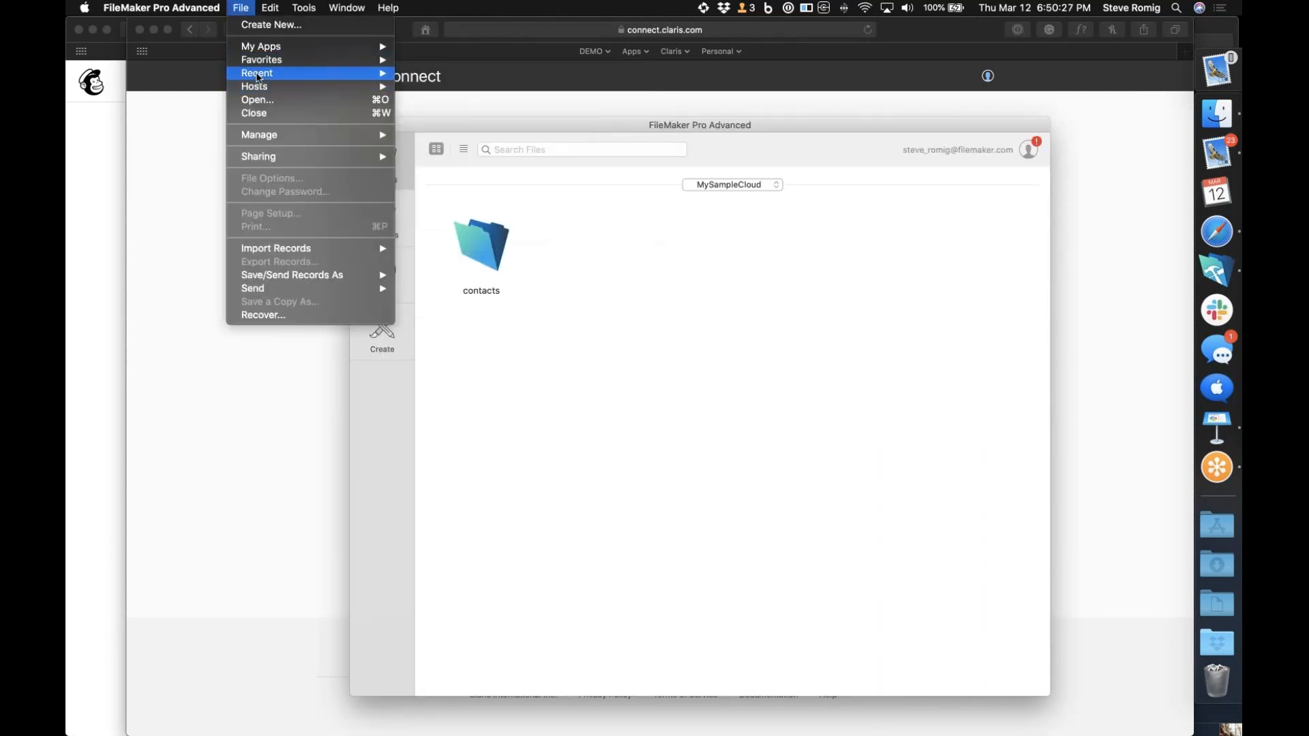
pyautogui.moveTo(258, 77)
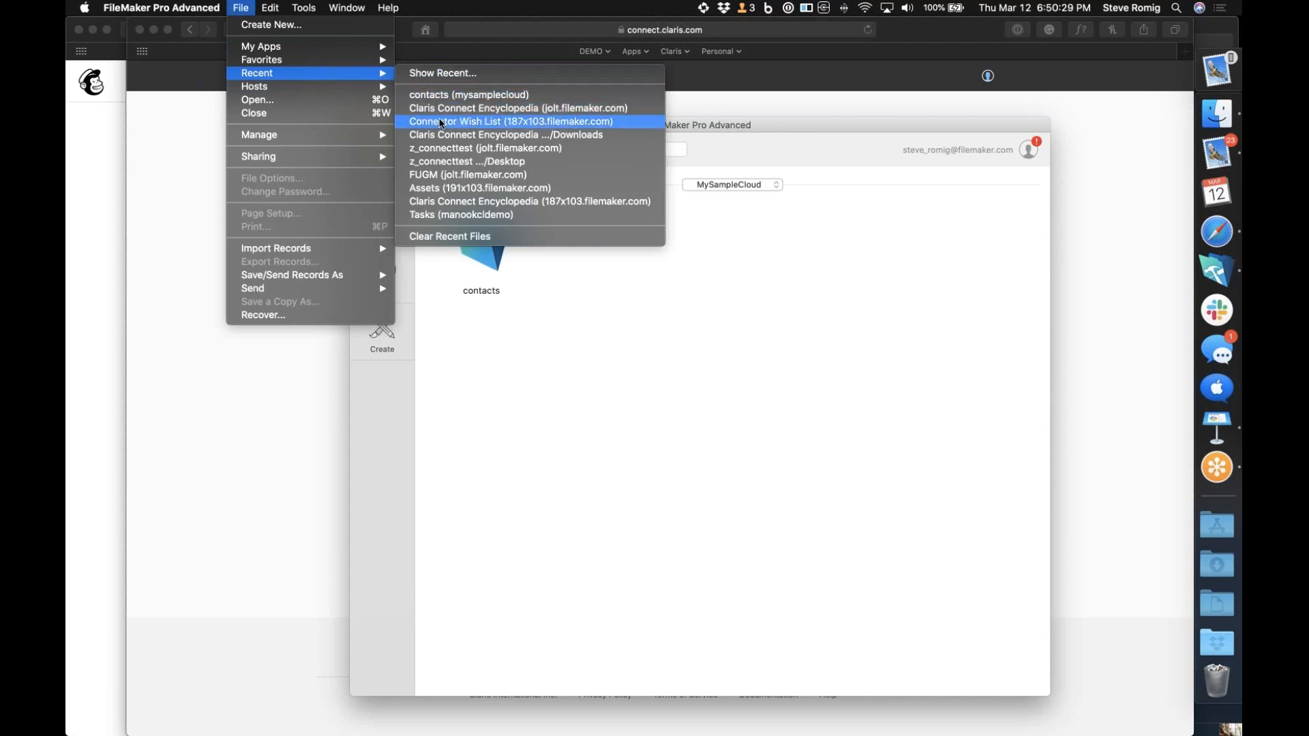
pyautogui.click(469, 95)
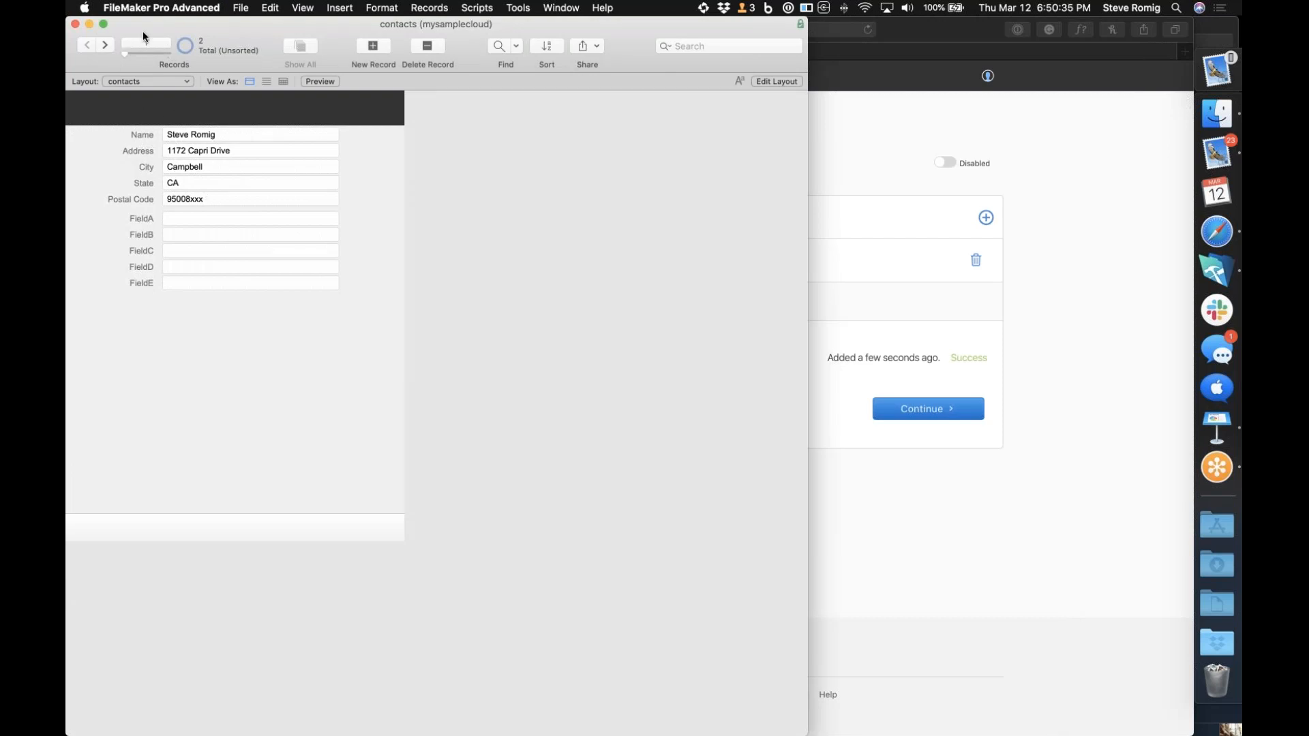
pyautogui.click(104, 46)
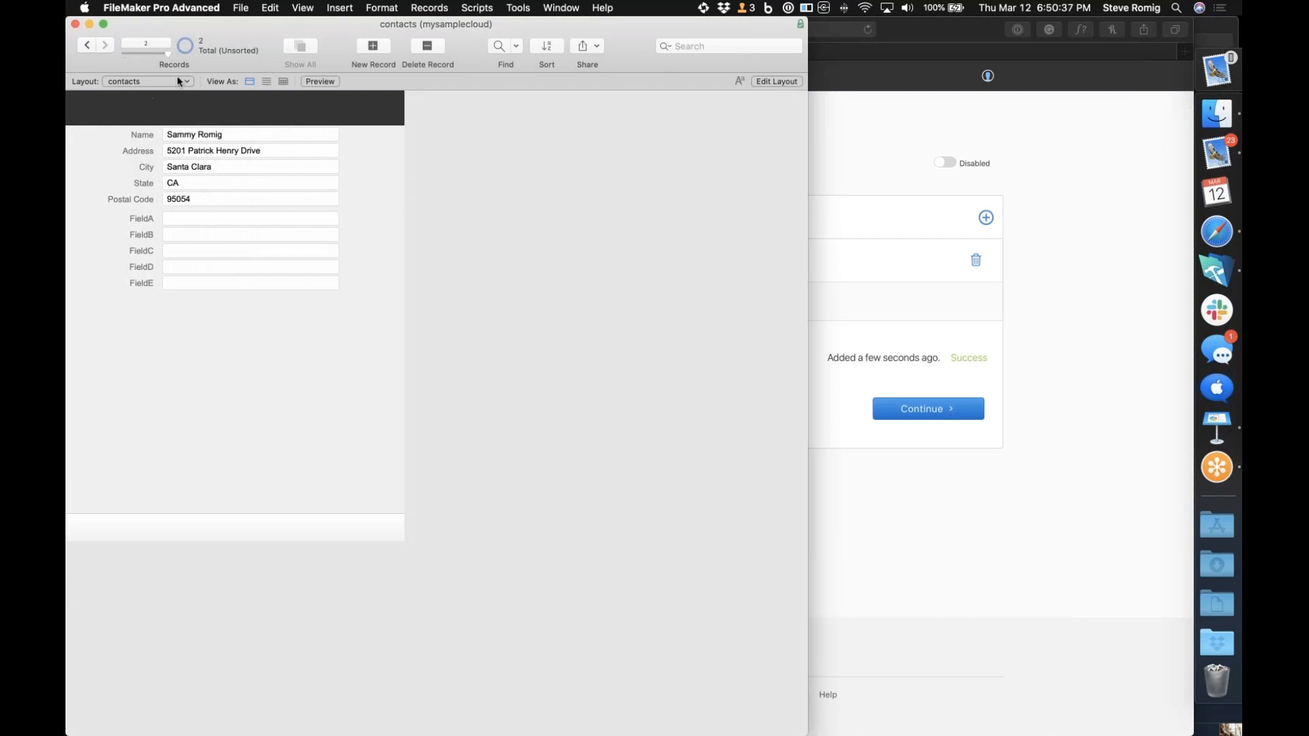
# Move the contacts window out of the way to uncover the Last Flow page
pyautogui.moveTo(167, 27); pyautogui.dragTo(363, 59)
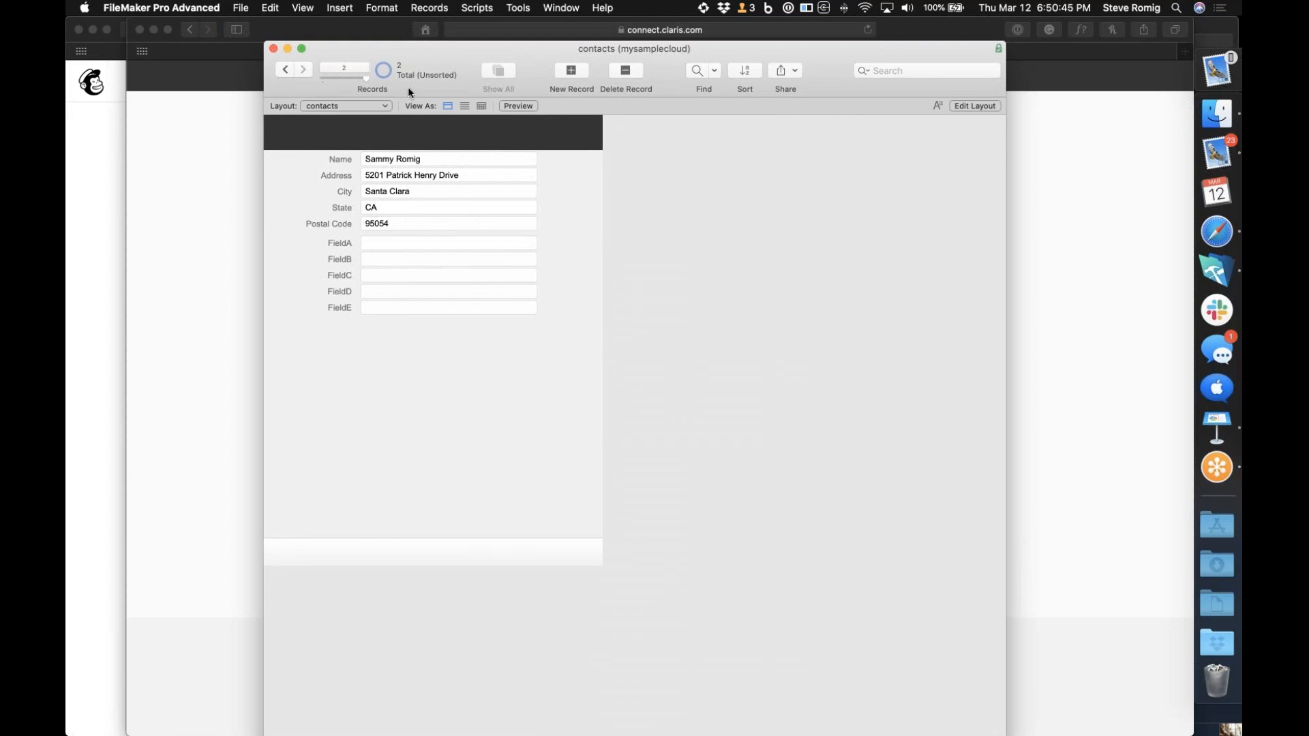
pyautogui.moveTo(376, 44); pyautogui.dragTo(347, 265)
pyautogui.moveTo(401, 532); pyautogui.dragTo(431, 682)
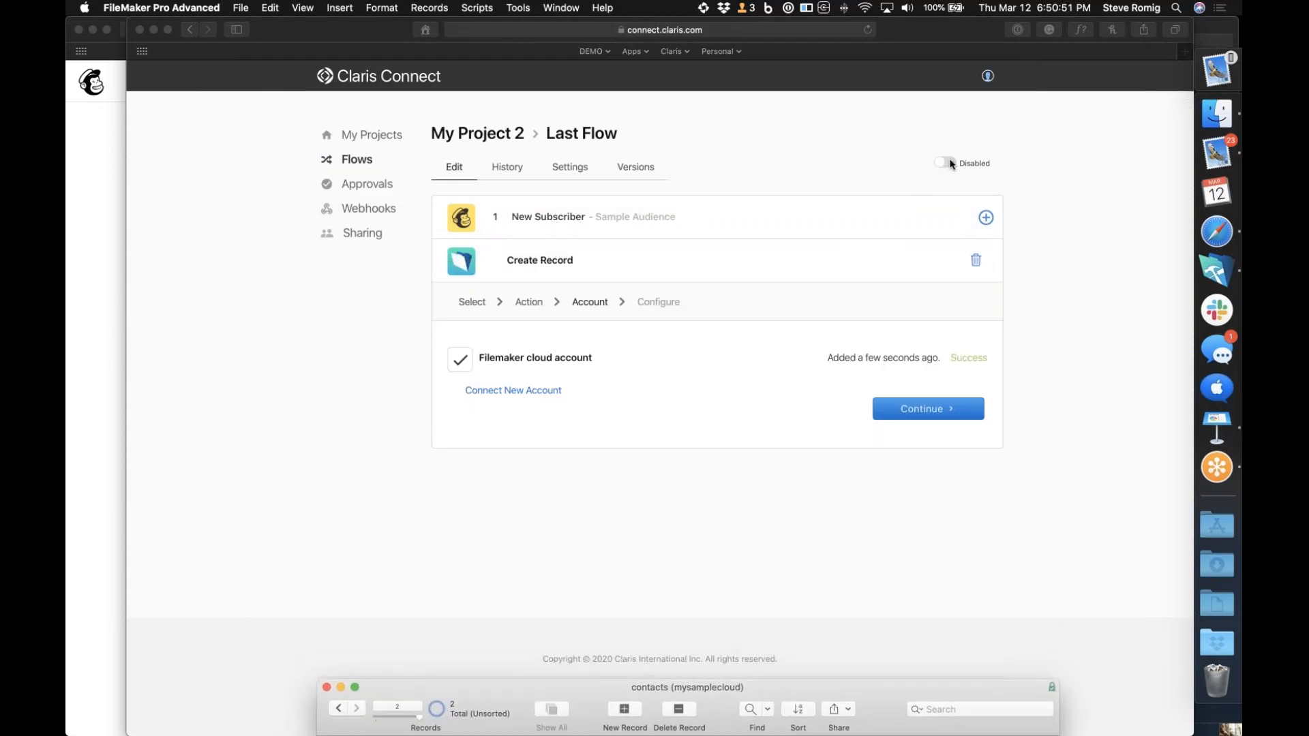
# Continue to the Create Record action's configuration in Claris Connect and select contacts as the layout
pyautogui.click(936, 411)
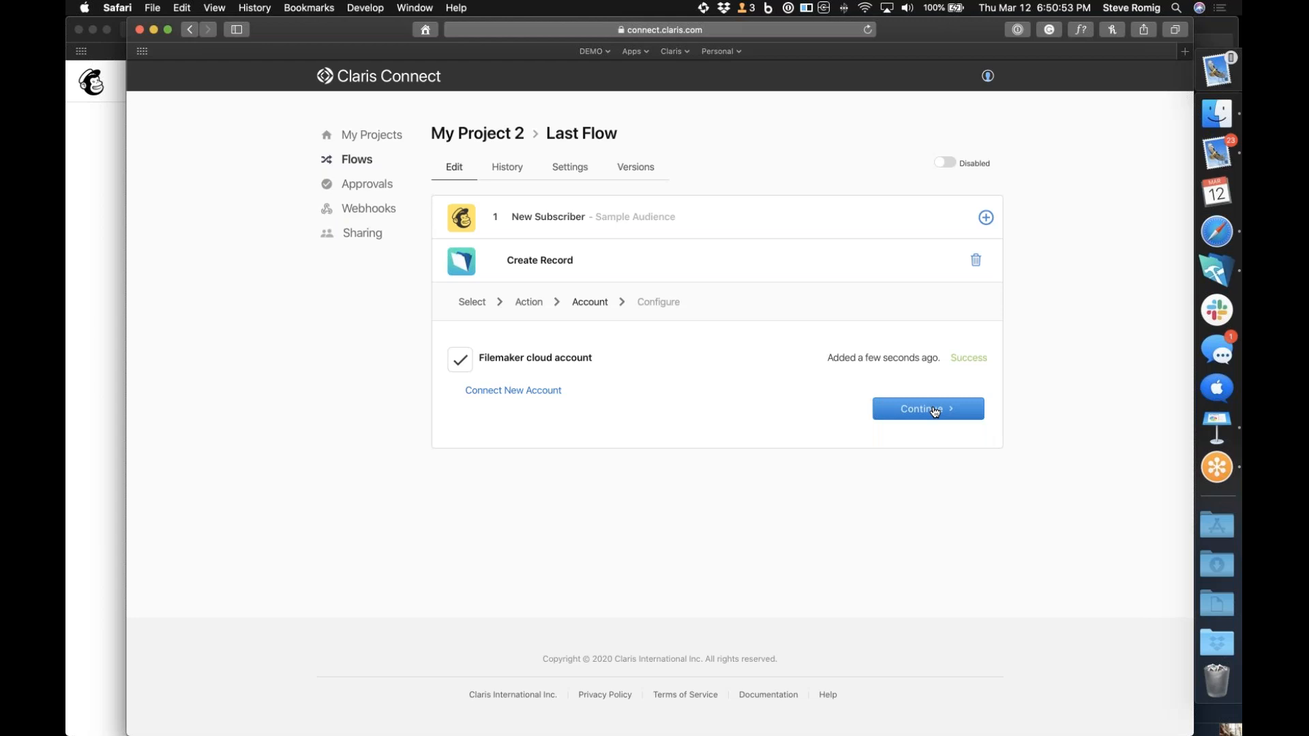
pyautogui.click(935, 410)
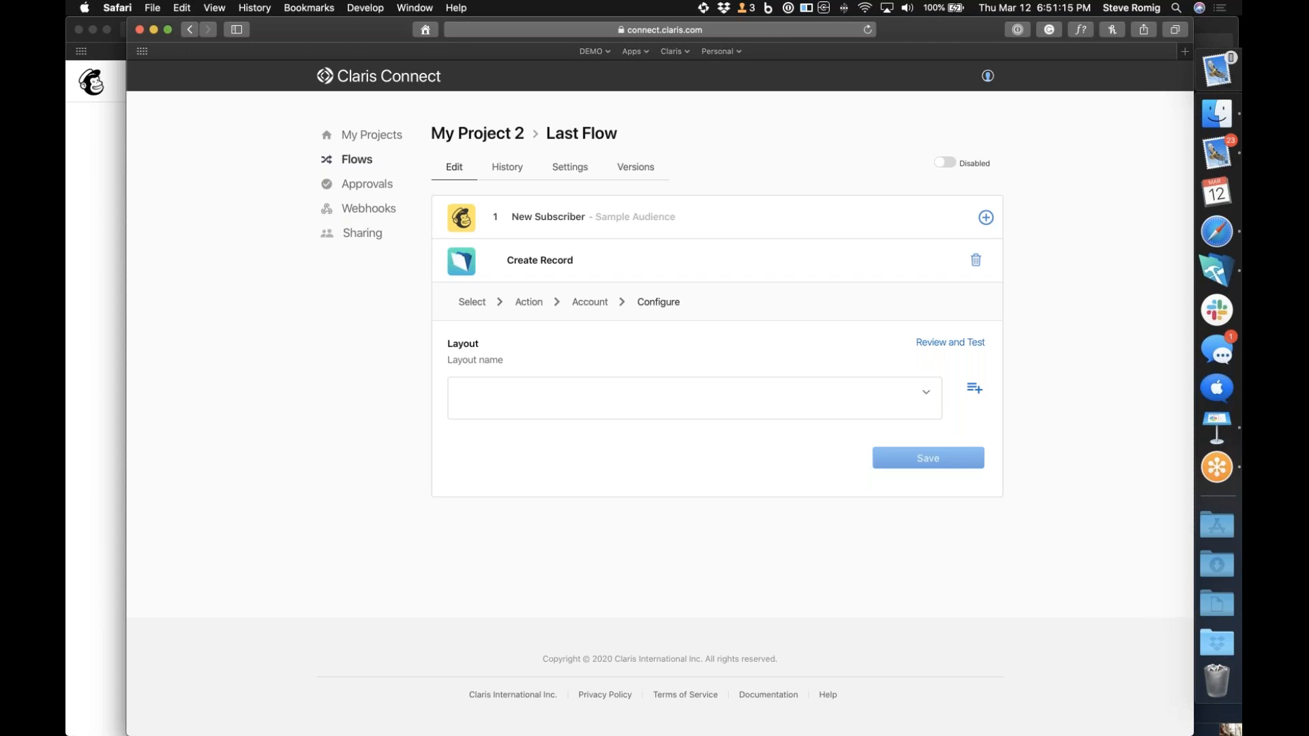
pyautogui.click(453, 395)
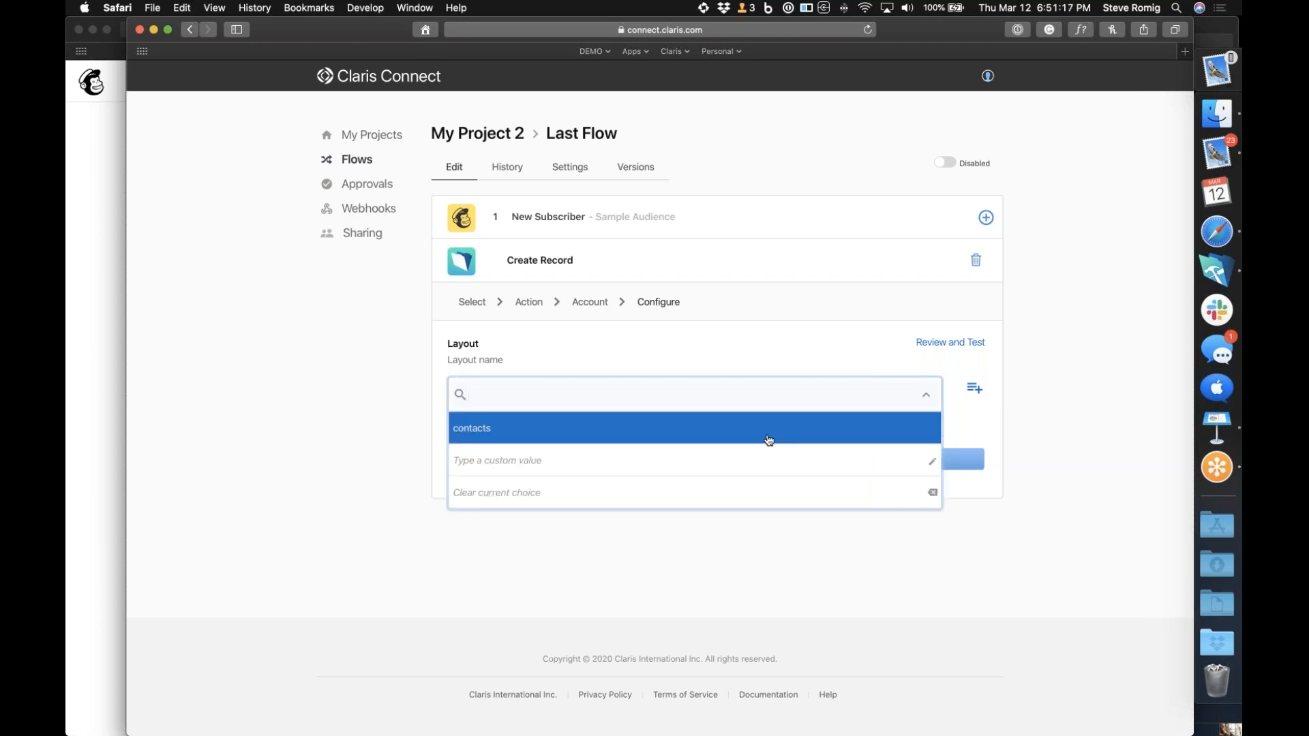
pyautogui.click(769, 440)
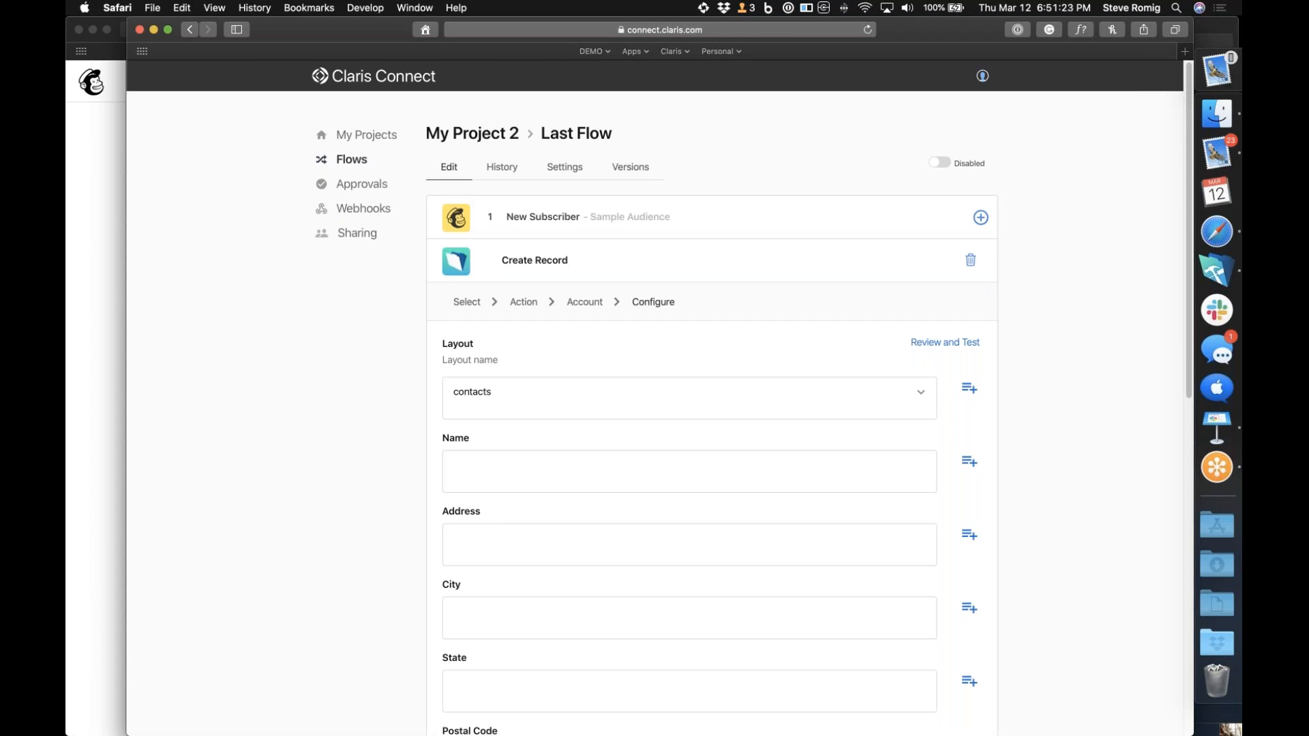
# Fill the record's Name field with the Mailchimp trigger's FNAME and LNAME values
pyautogui.scroll(-10, 737, 447)
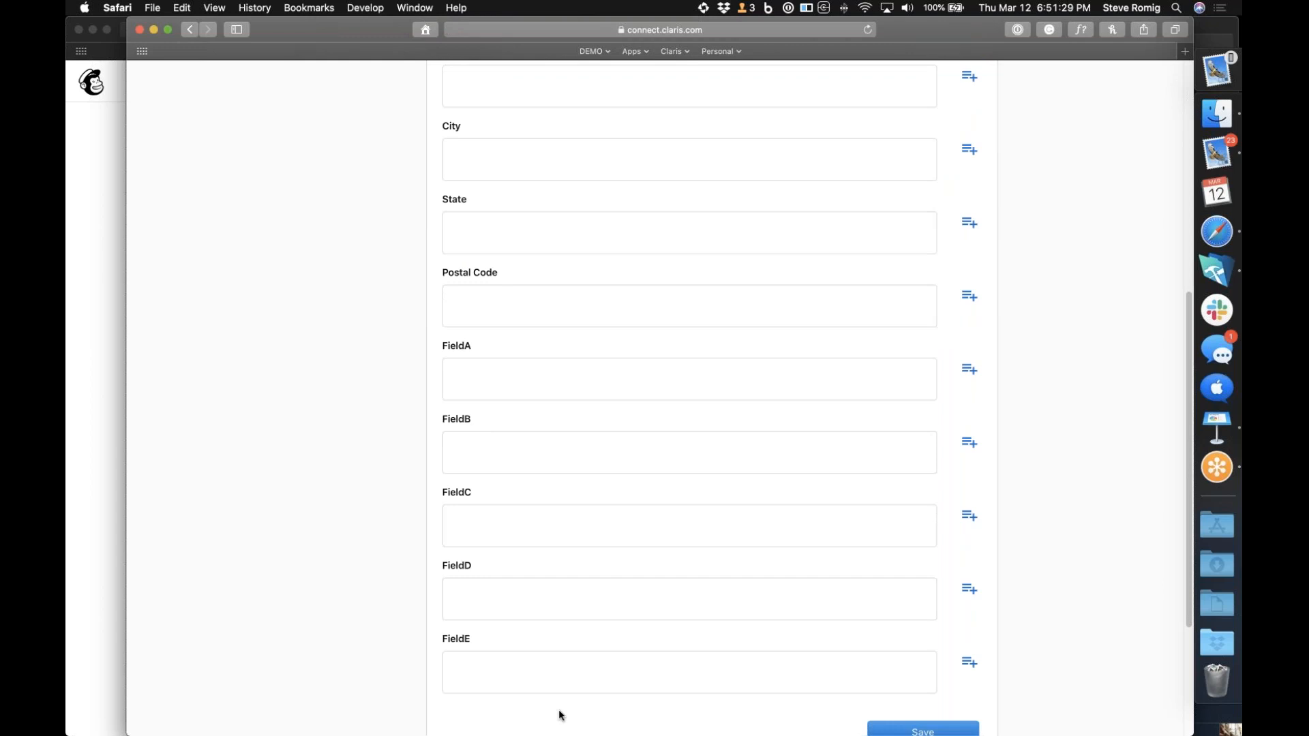
pyautogui.scroll(10, 560, 716)
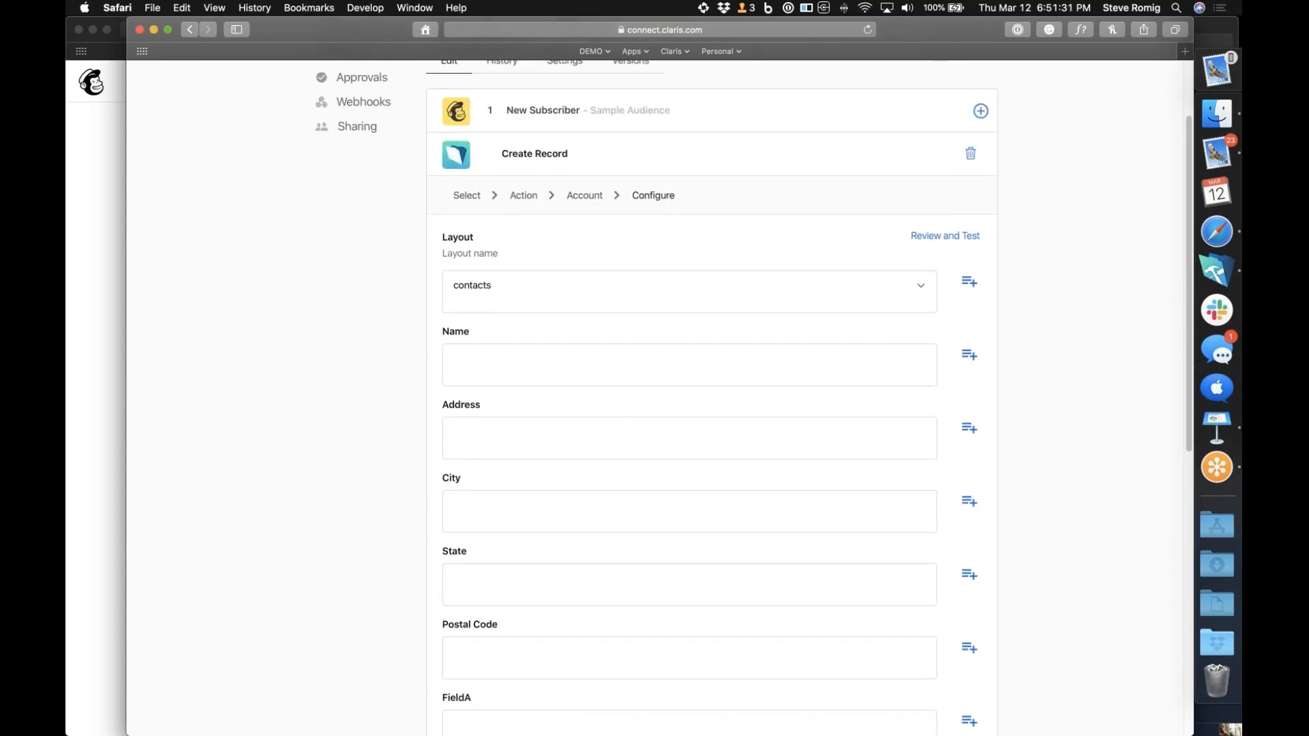
pyautogui.click(969, 358)
pyautogui.click(697, 258)
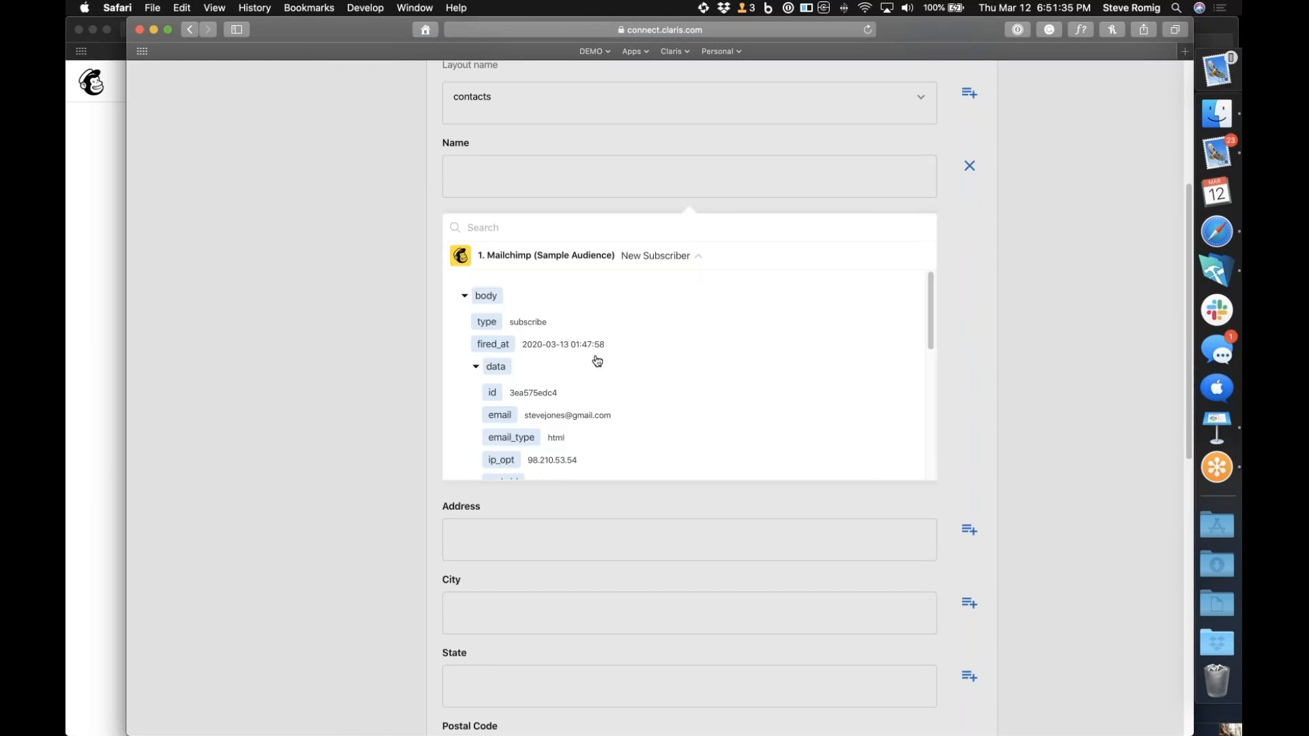
pyautogui.scroll(-5, 598, 361)
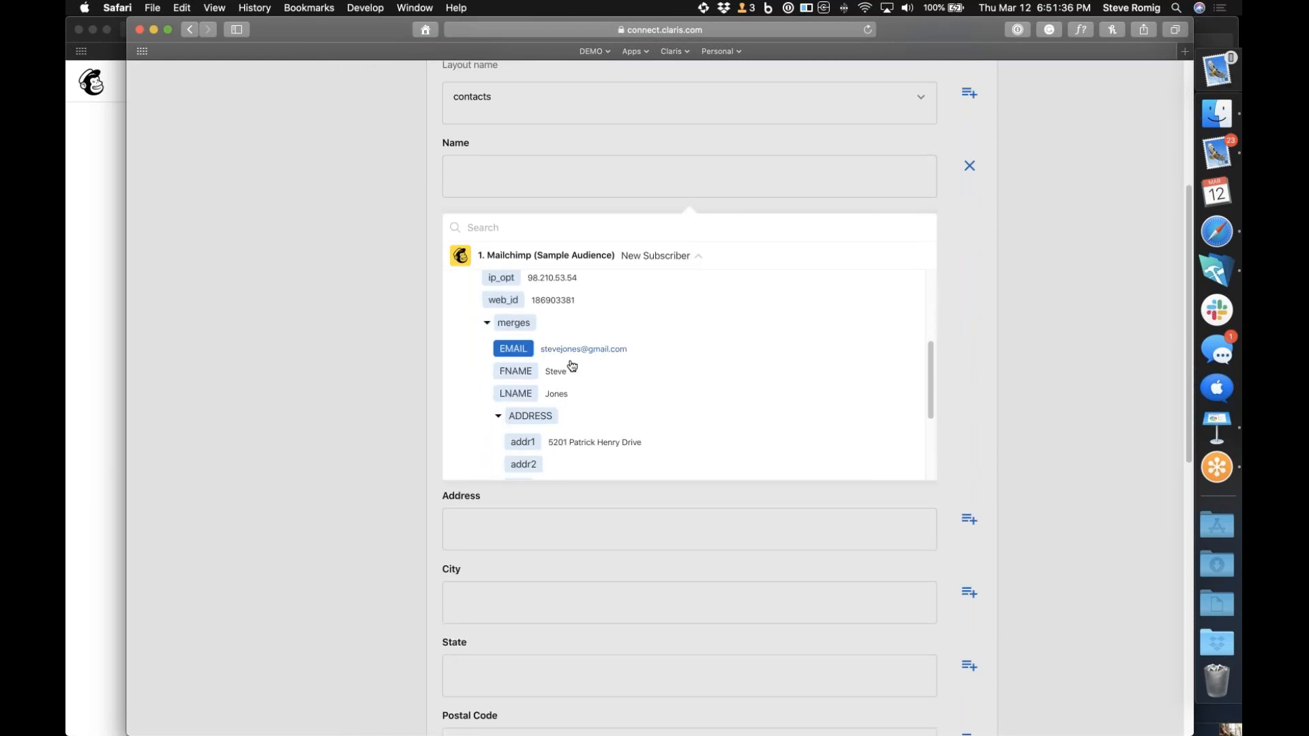
pyautogui.click(529, 373)
pyautogui.click(617, 178)
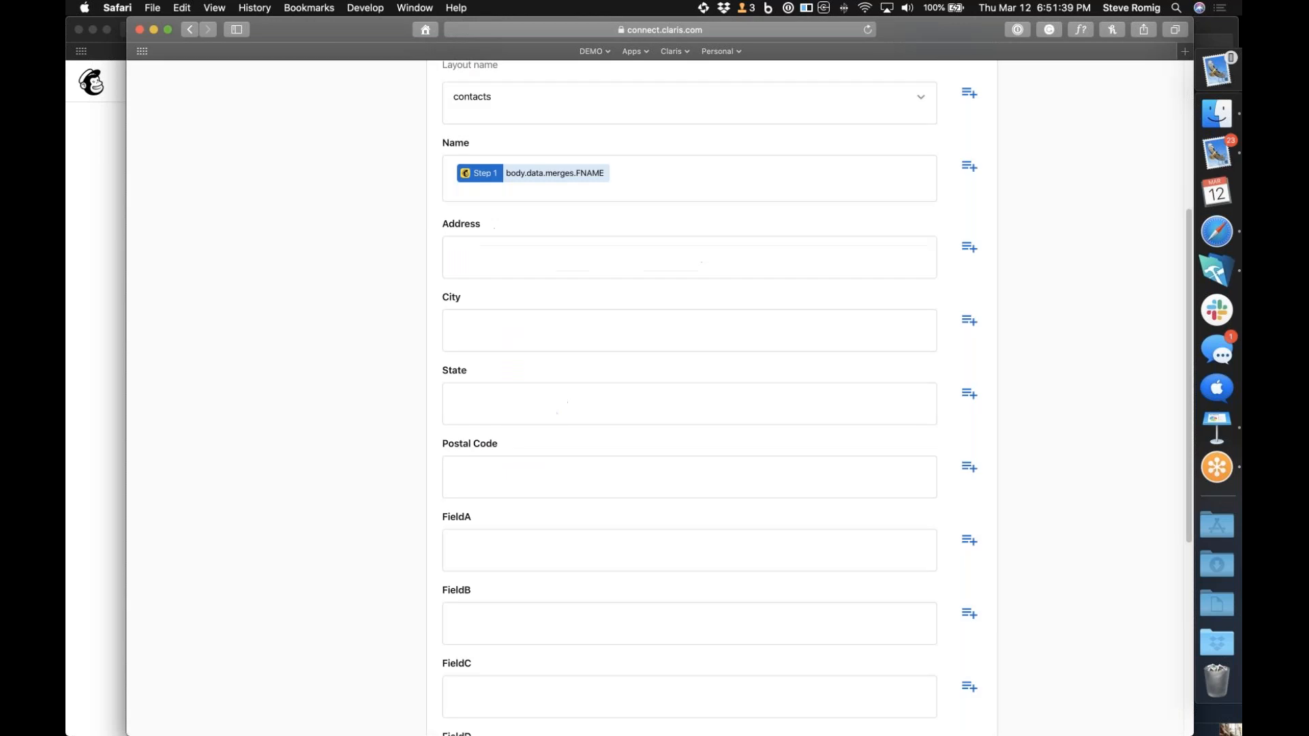
pyautogui.click(969, 166)
pyautogui.click(699, 261)
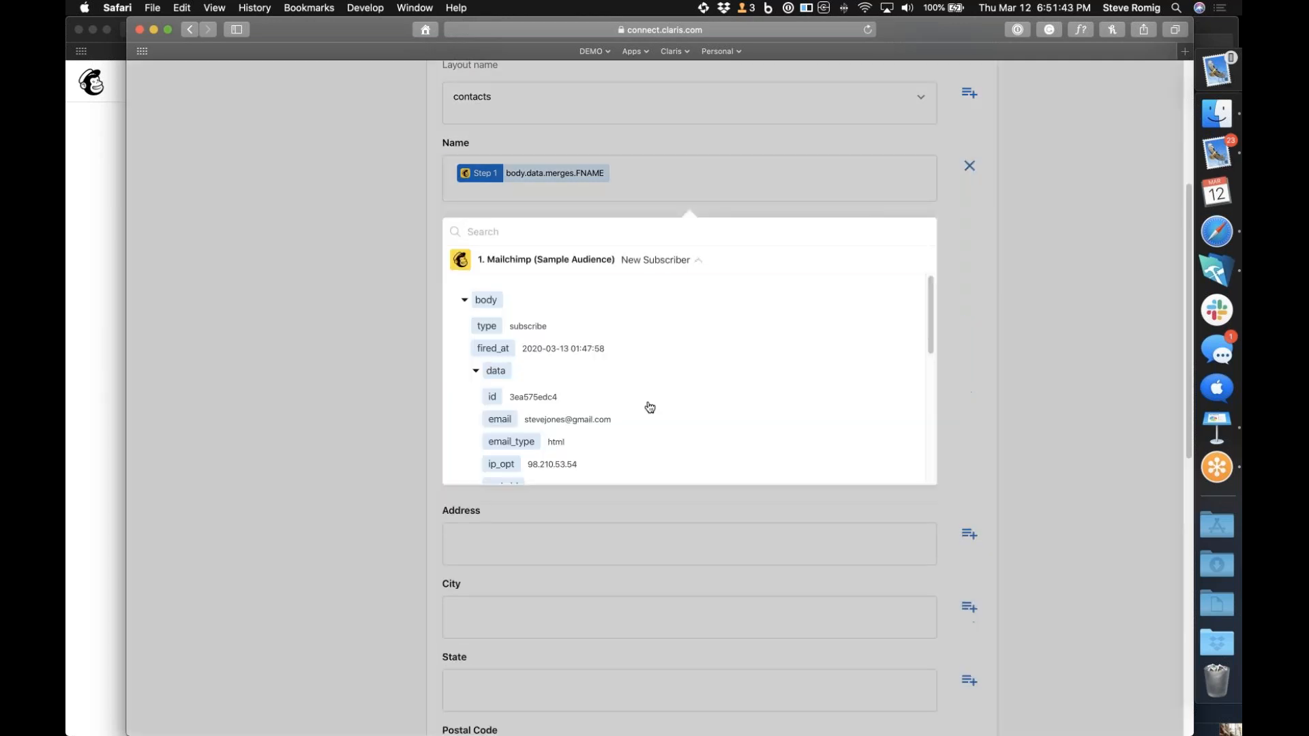
pyautogui.scroll(-5, 644, 406)
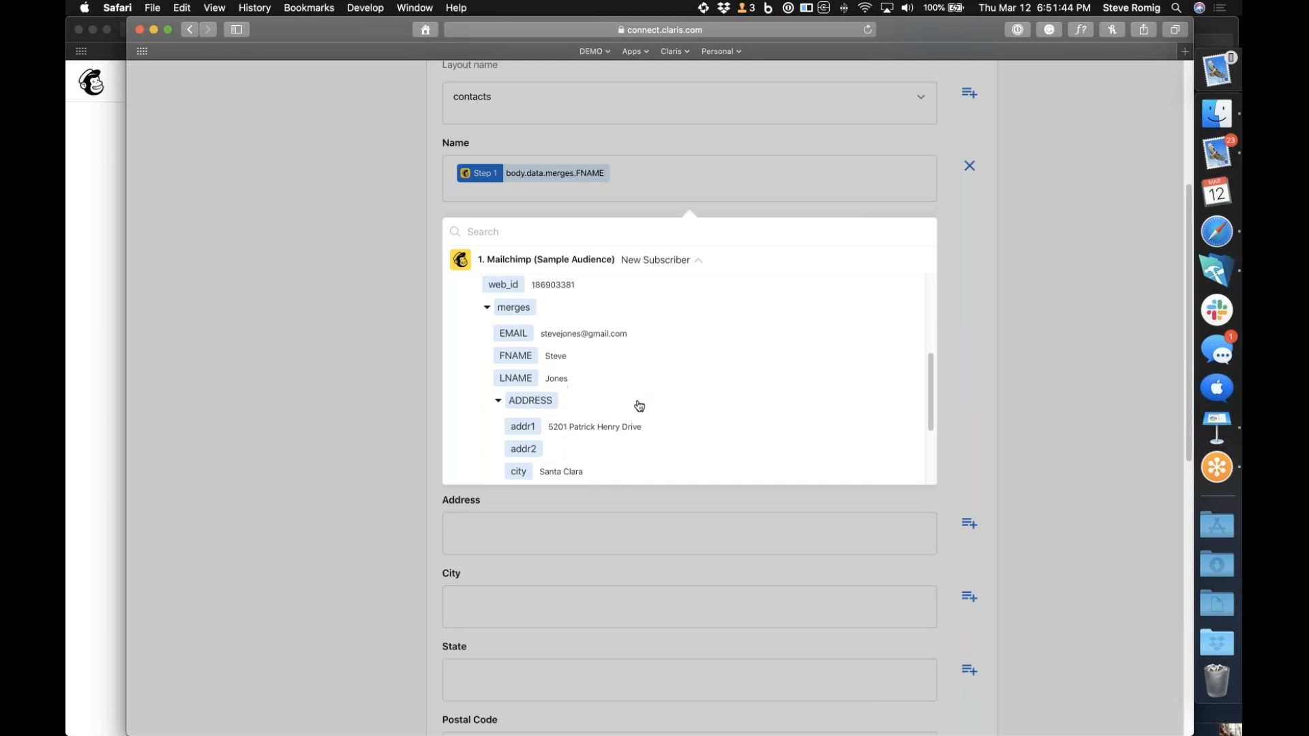
pyautogui.click(567, 379)
pyautogui.click(967, 318)
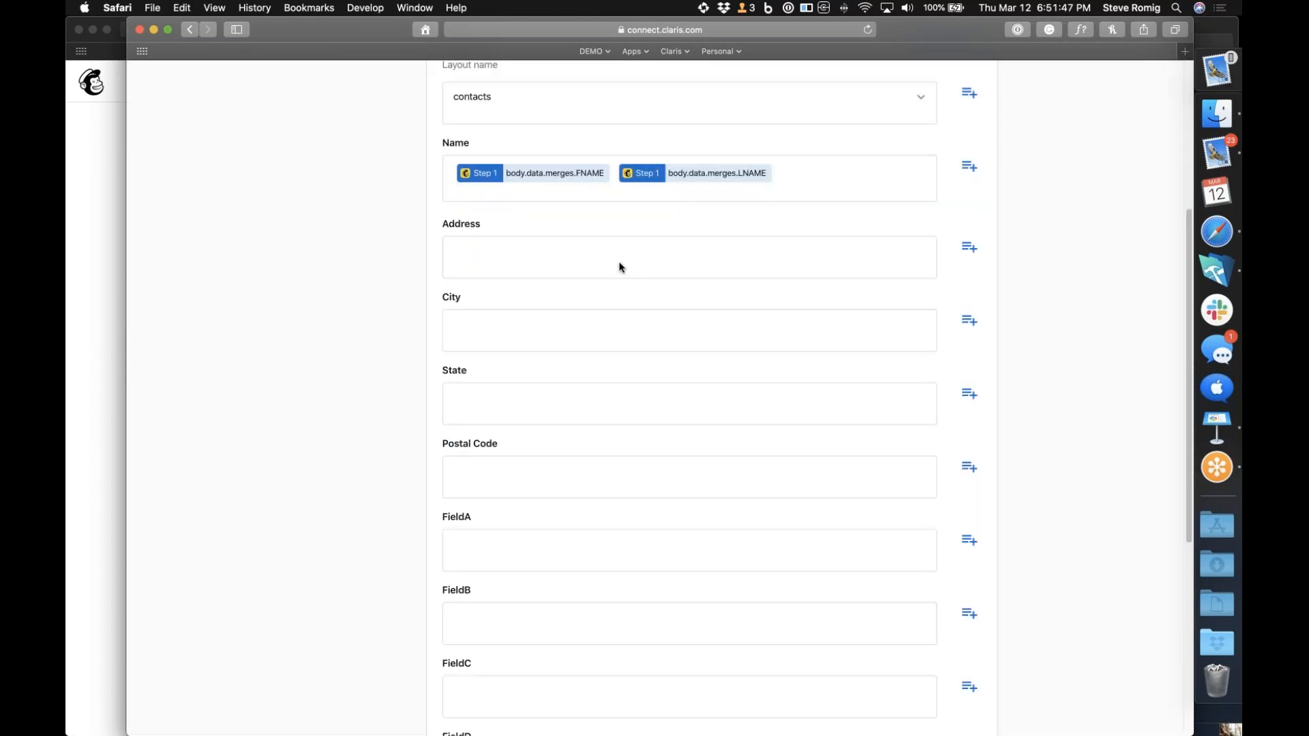
# Fill the record's Address field with the Mailchimp trigger's ADDRESS addr1 value
pyautogui.click(969, 248)
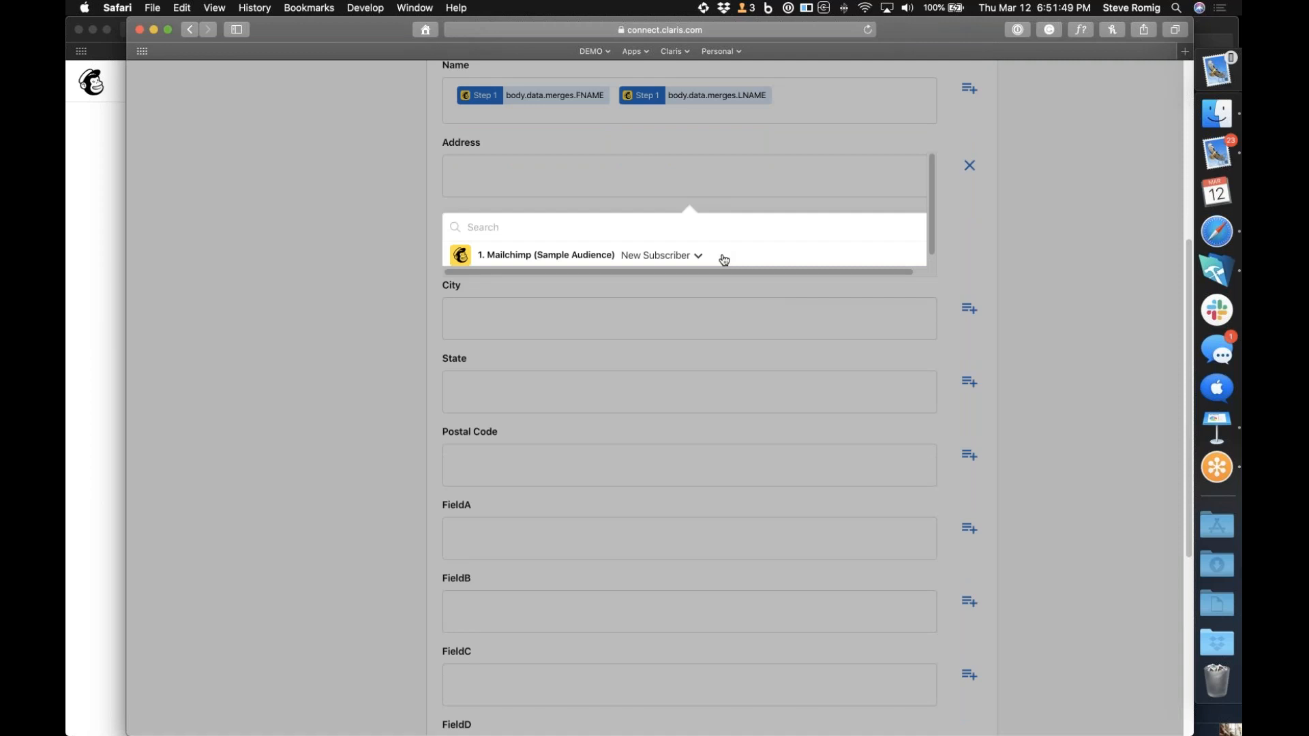
pyautogui.click(705, 257)
pyautogui.scroll(-5, 637, 389)
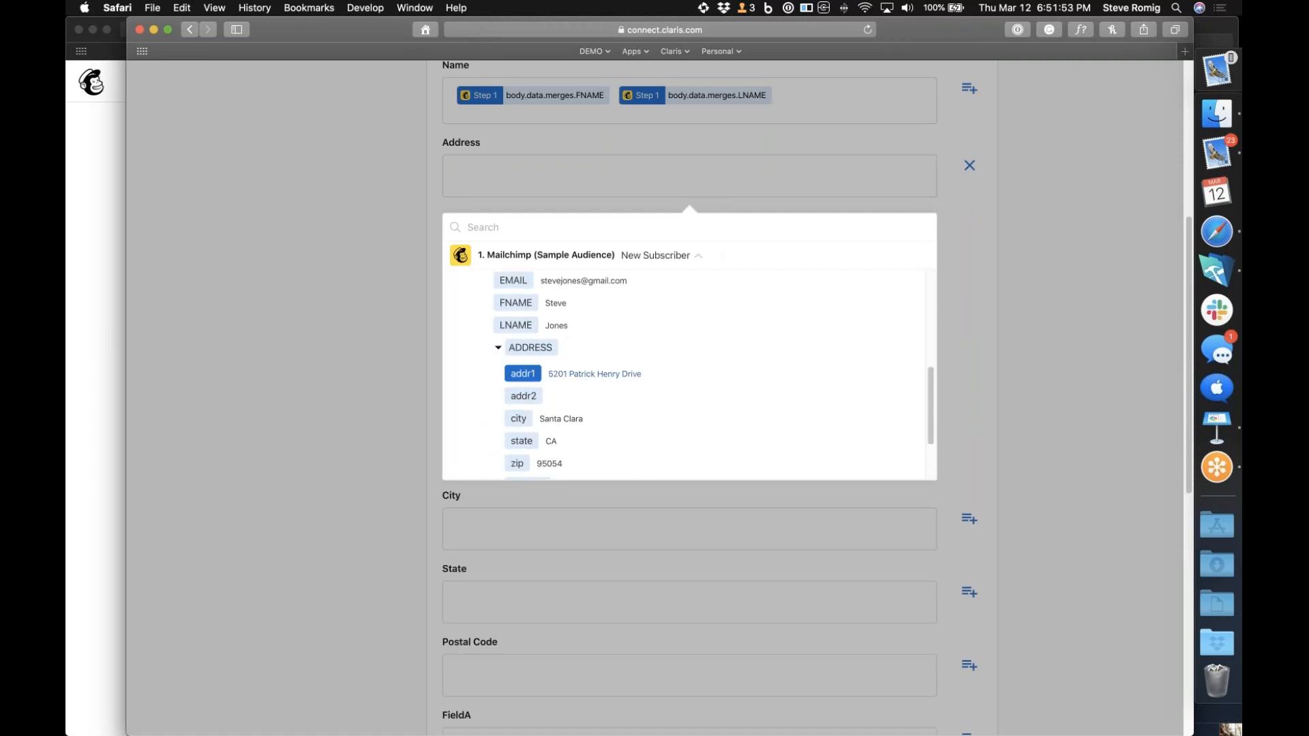
pyautogui.click(530, 374)
pyautogui.click(980, 275)
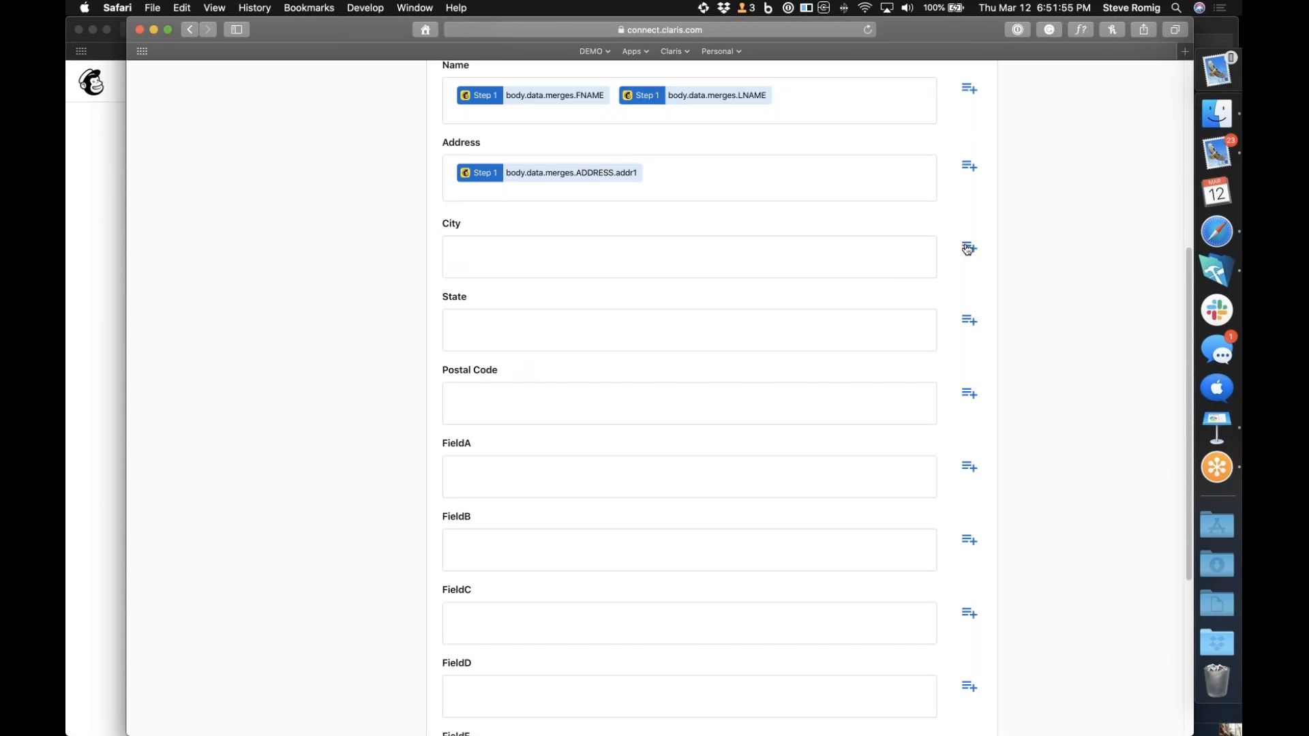
# Fill the record's City field with the Mailchimp trigger's ADDRESS city value
pyautogui.click(968, 249)
pyautogui.click(698, 257)
pyautogui.scroll(-10, 652, 351)
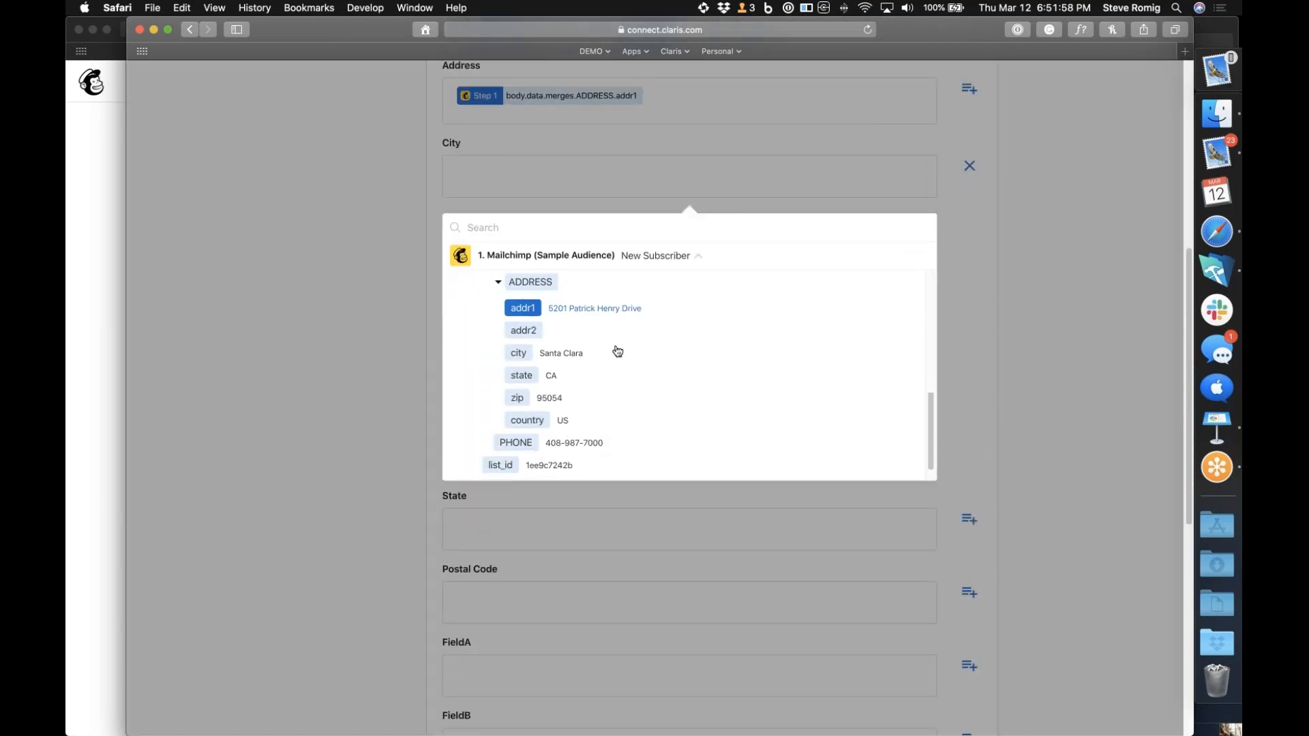
pyautogui.click(518, 353)
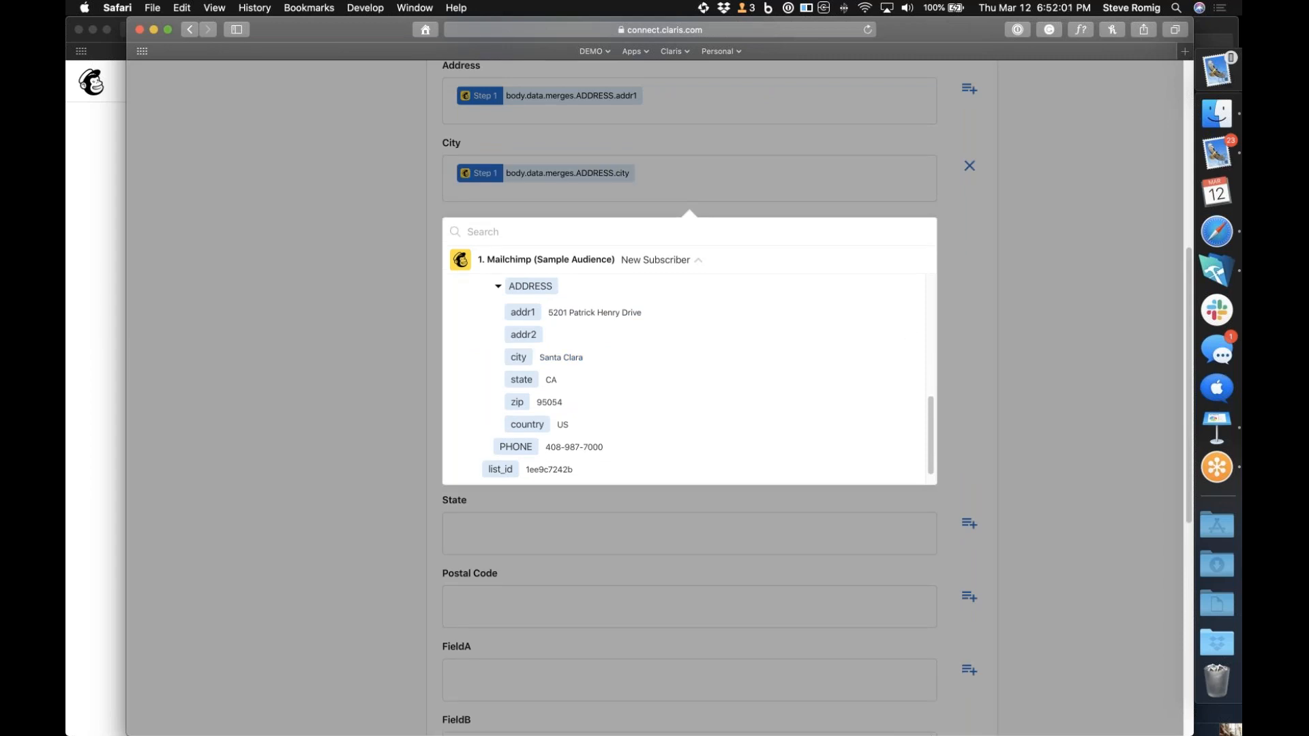
pyautogui.click(968, 322)
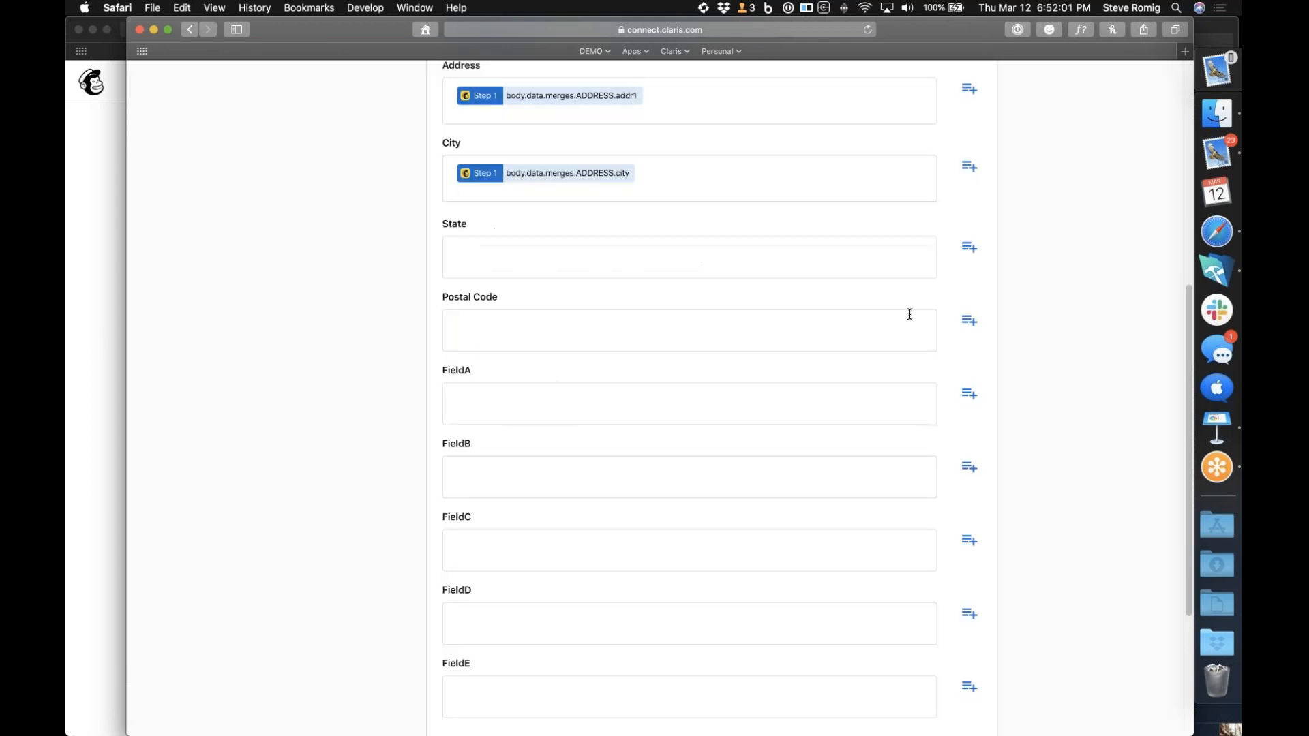
# Fill the record's State field with the Mailchimp trigger's ADDRESS state value
pyautogui.click(974, 255)
pyautogui.click(747, 275)
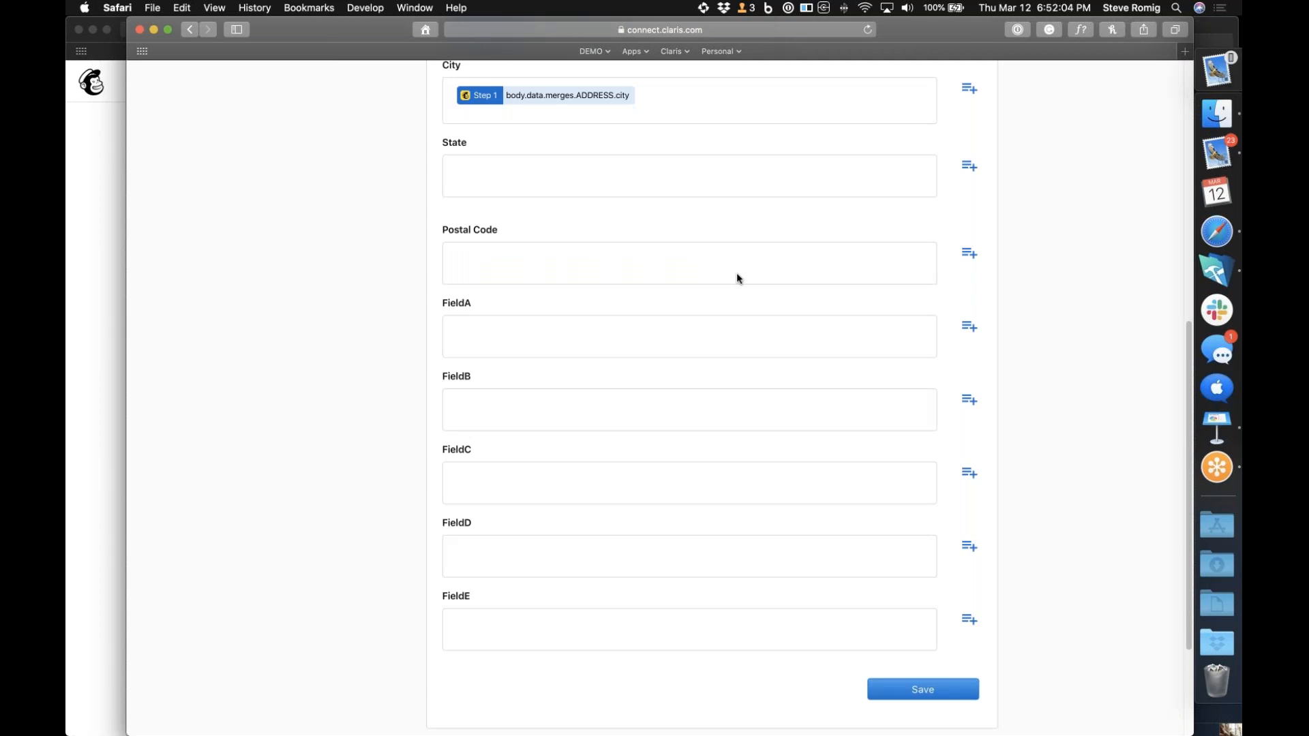
pyautogui.click(975, 173)
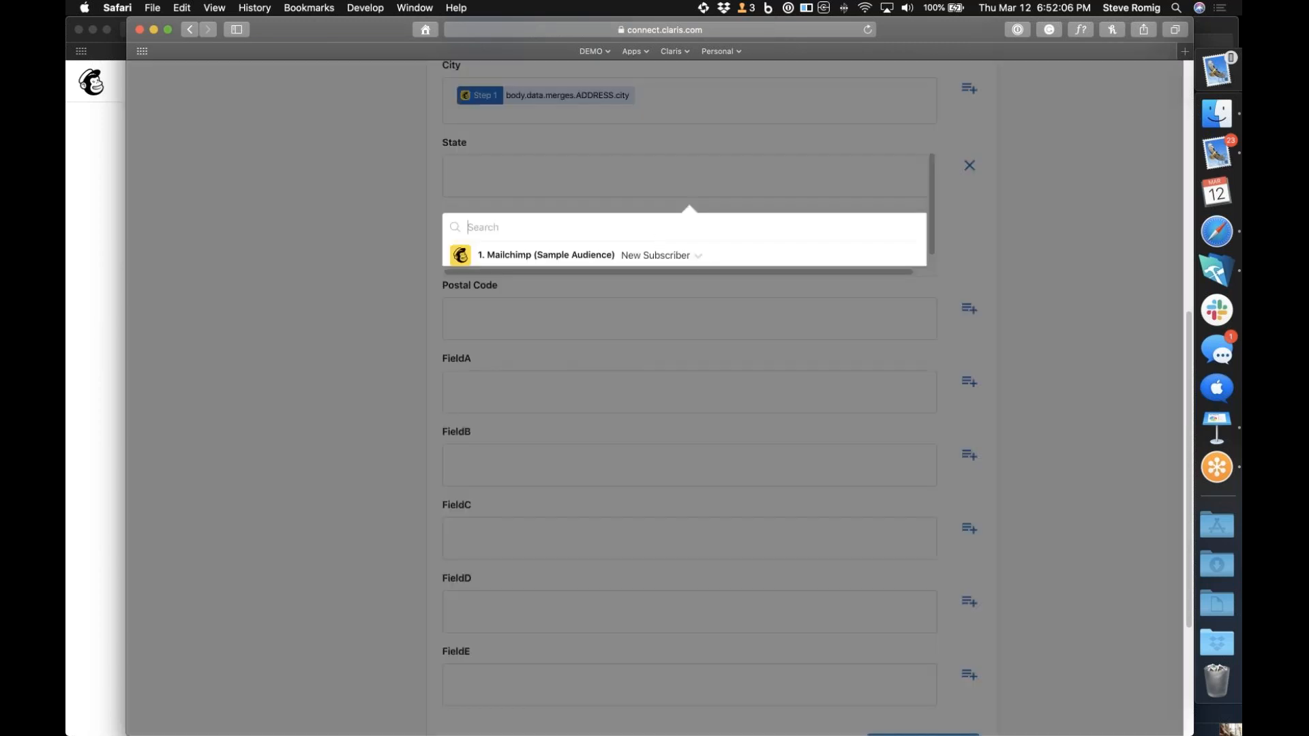
pyautogui.click(700, 266)
pyautogui.scroll(-10, 639, 411)
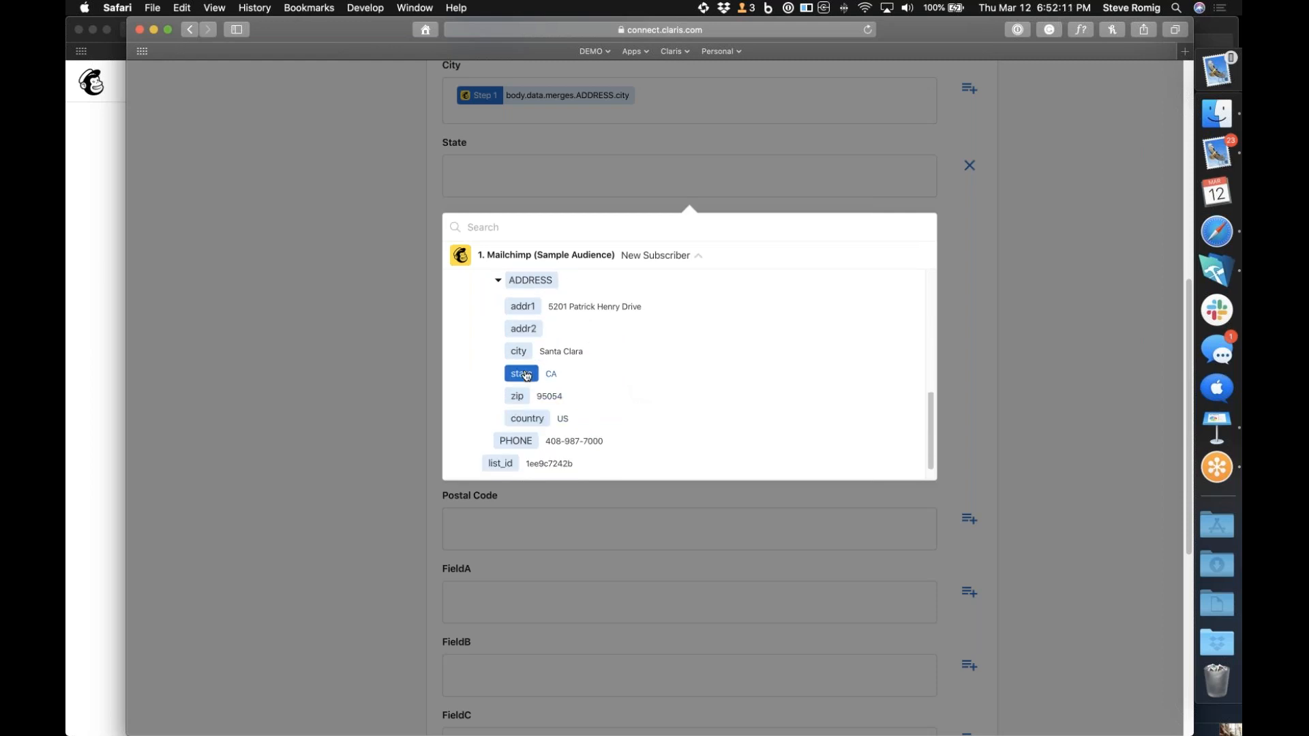
pyautogui.click(521, 376)
pyautogui.click(995, 210)
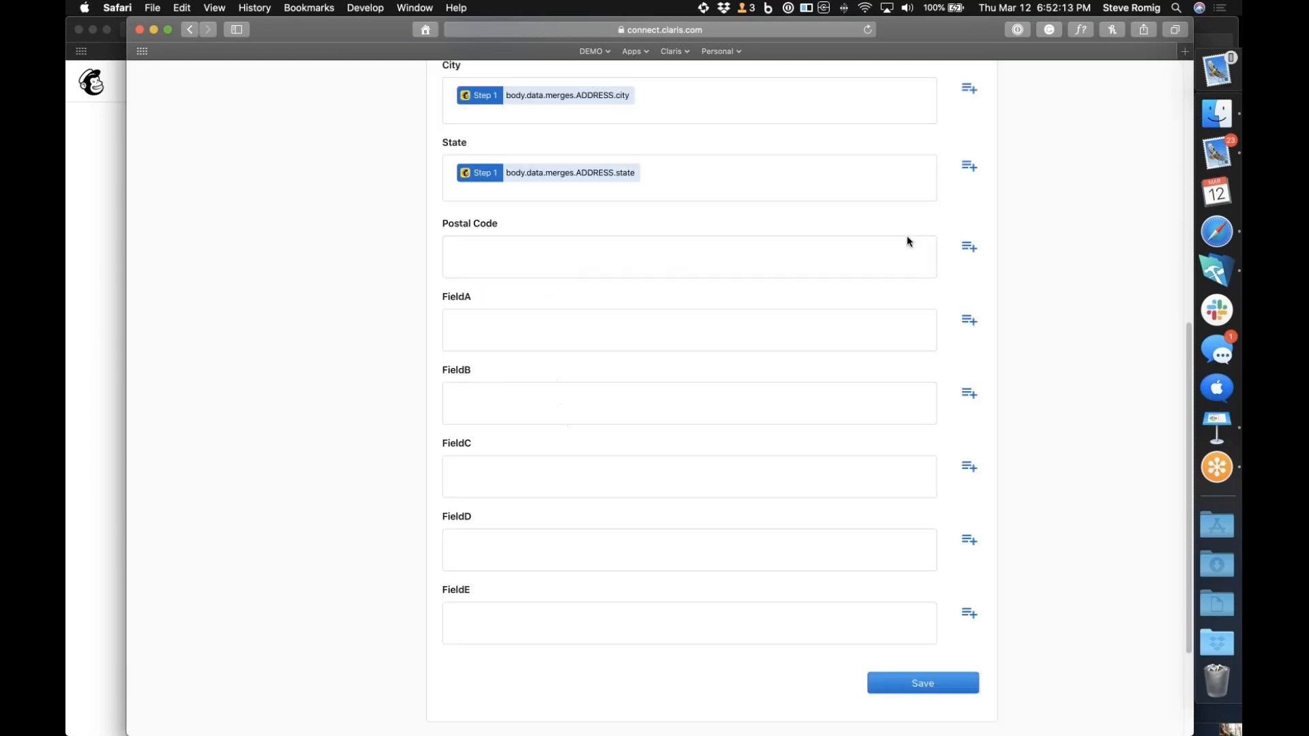
# Fill the Postal Code field with the Mailchimp trigger's ADDRESS zip value and save the Create Record action
pyautogui.click(967, 246)
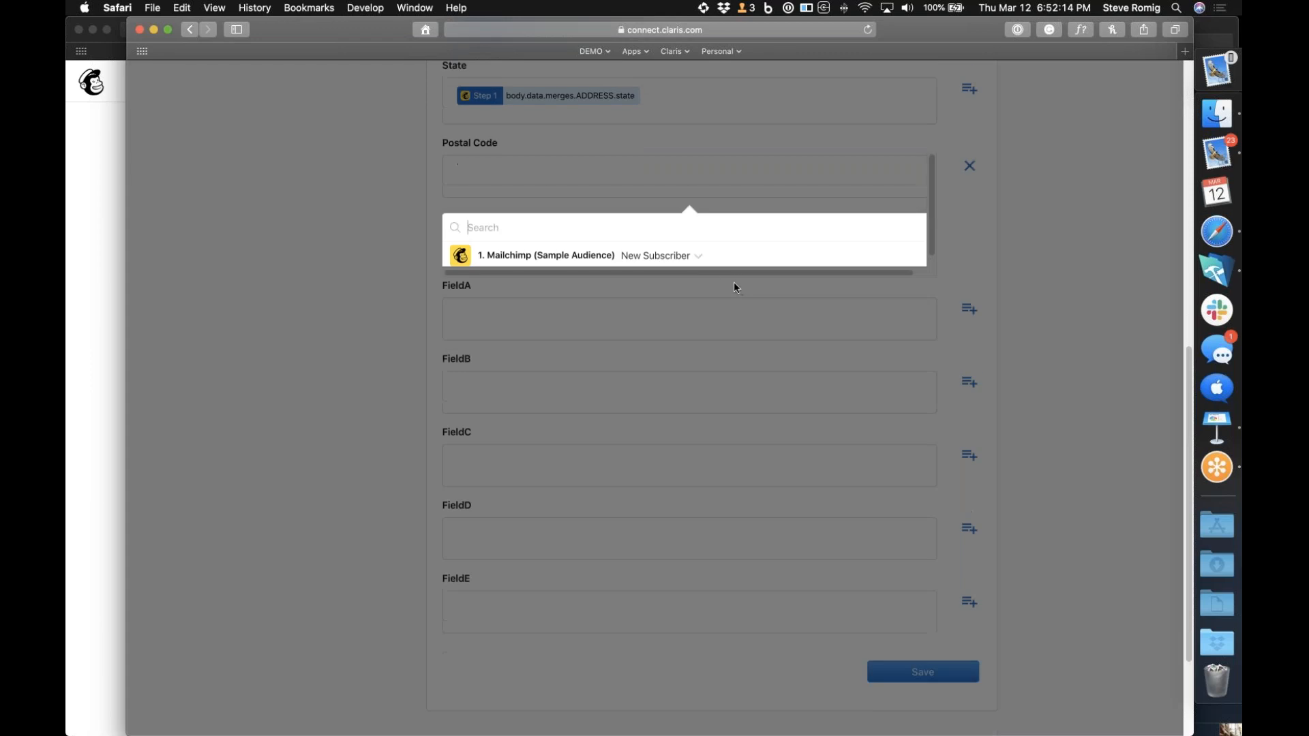
pyautogui.click(696, 257)
pyautogui.scroll(-10, 628, 395)
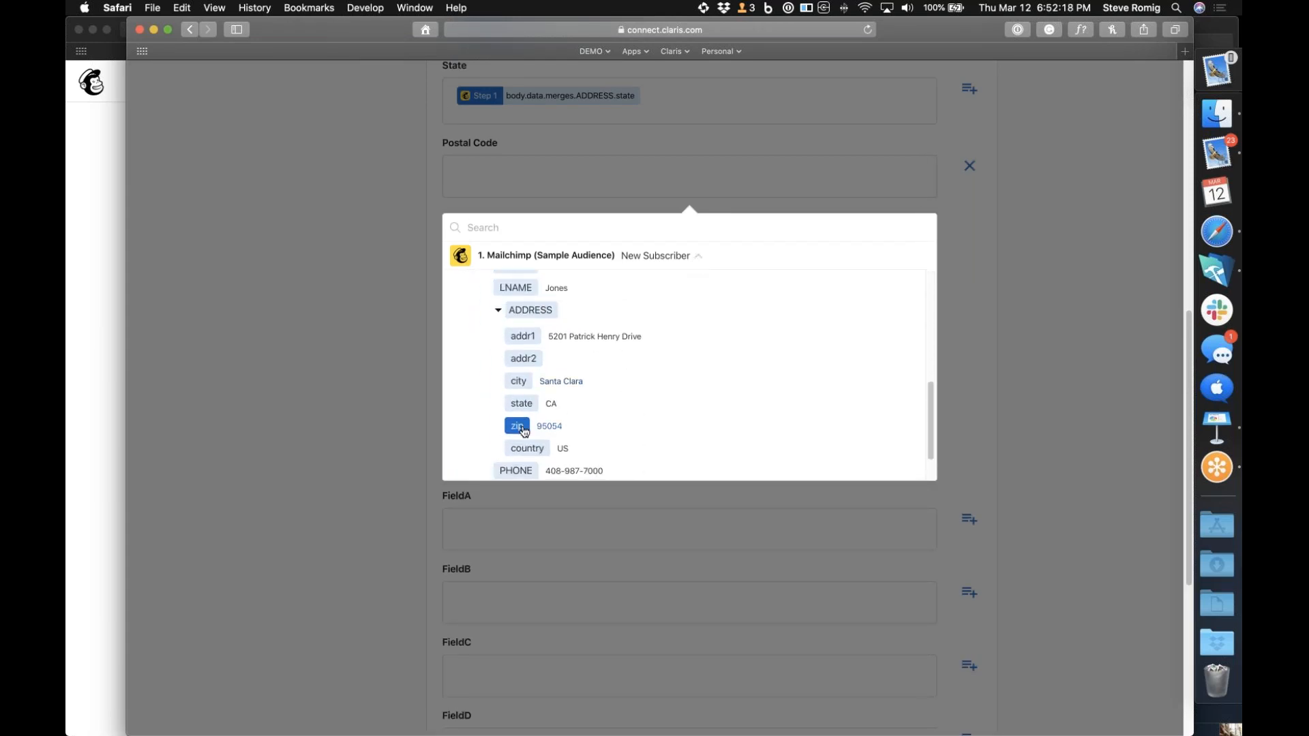
pyautogui.click(517, 426)
pyautogui.click(972, 337)
pyautogui.click(941, 609)
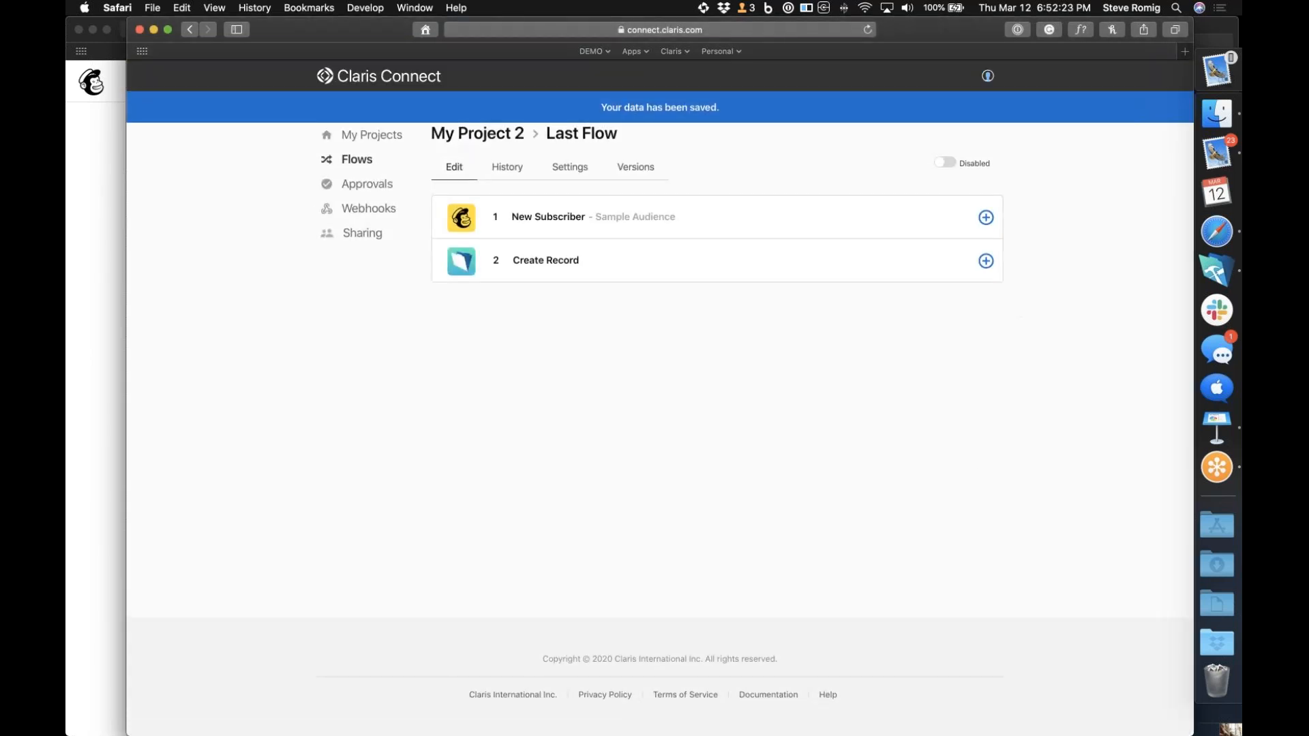
# Enable Last Flow, and switch to FileMaker Pro Advanced to bring its contacts window into view
pyautogui.click(952, 168)
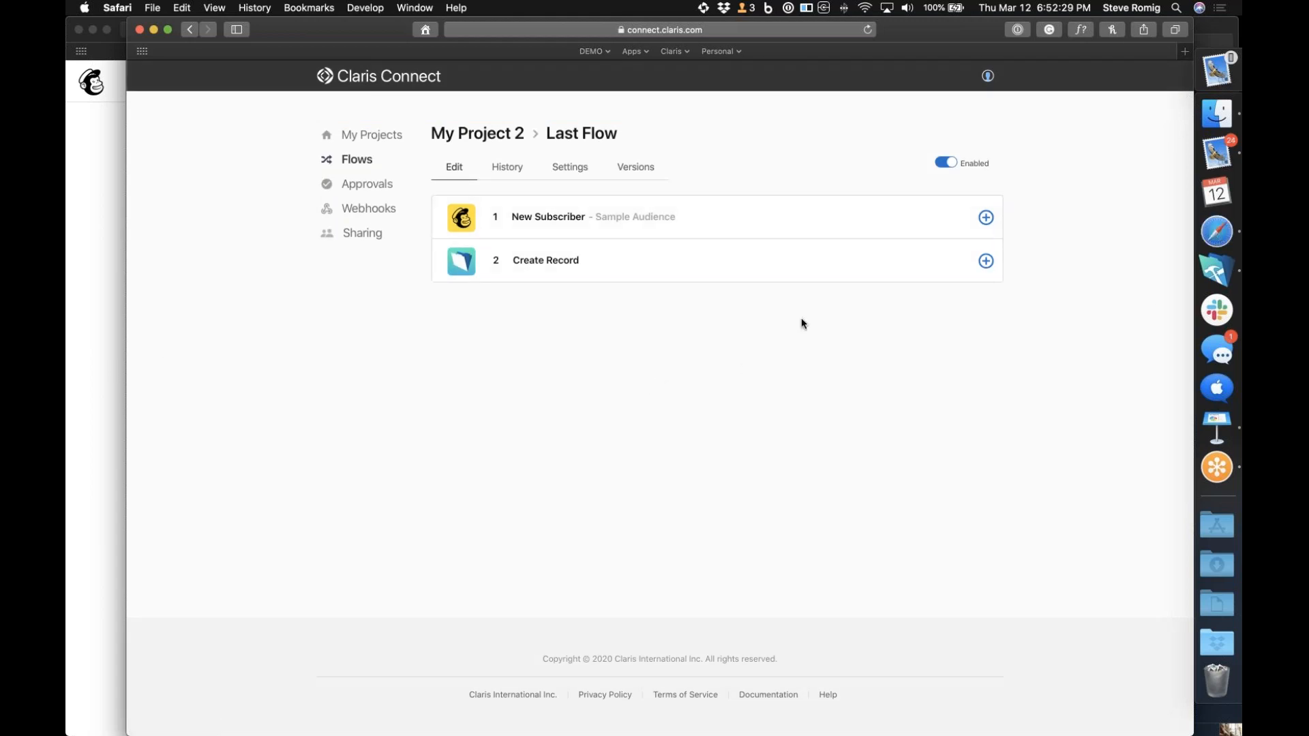
pyautogui.click(1217, 271)
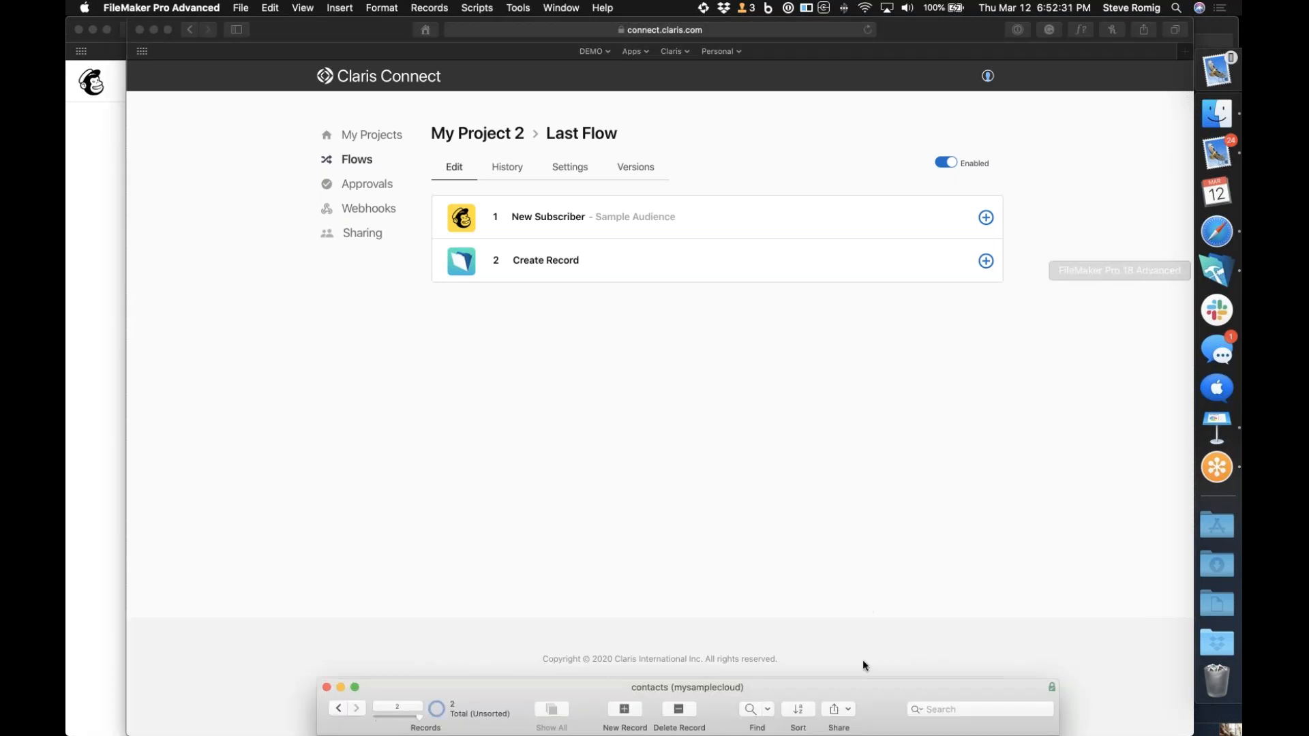
pyautogui.moveTo(891, 365); pyautogui.dragTo(920, 669)
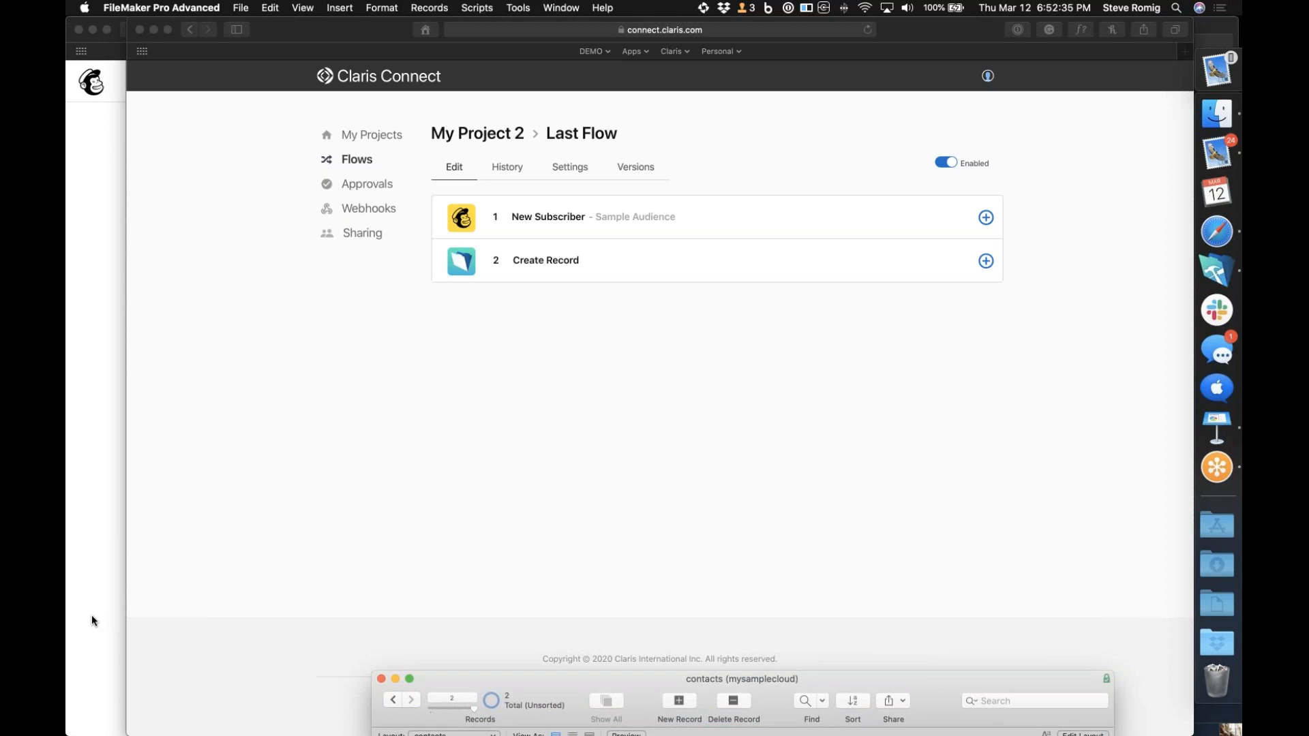
# Switch to Mailchimp's Add subscriber form and enter the test subscriber's email address, first name and last name
pyautogui.click(91, 615)
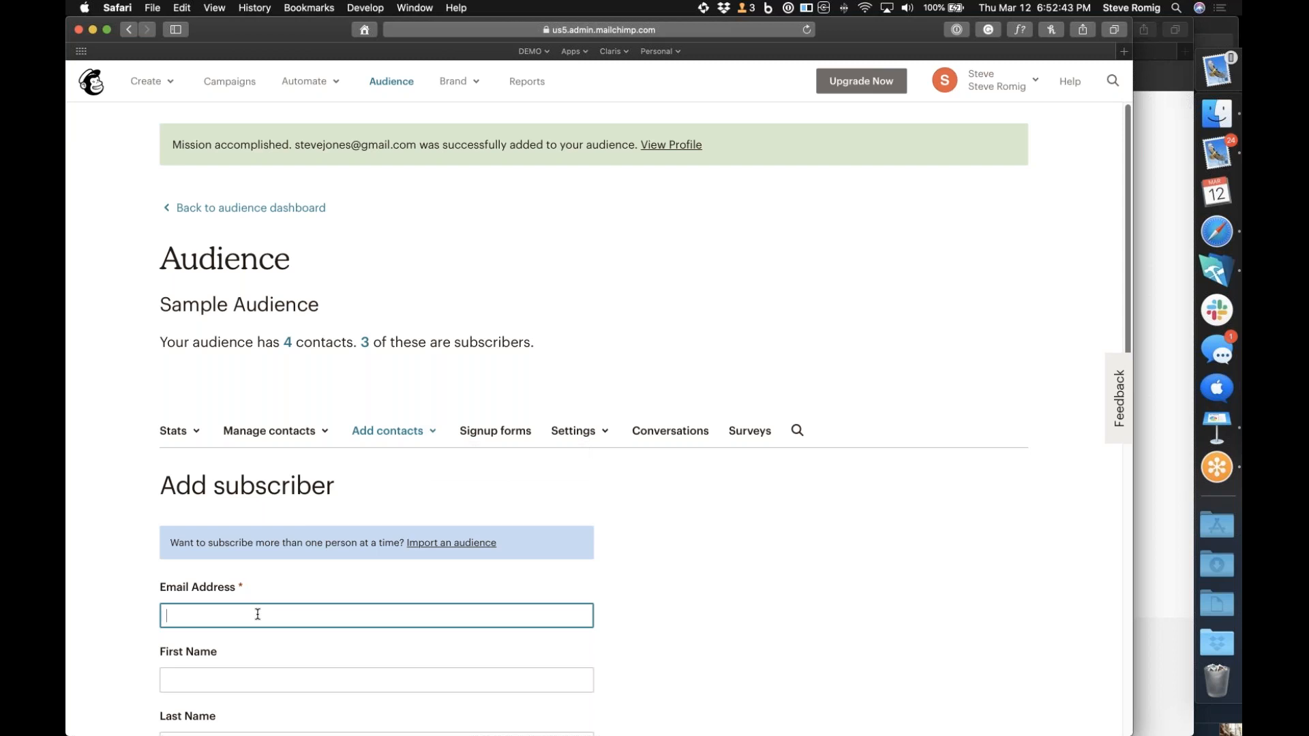
pyautogui.write('Big')
pyautogui.press('Tab')
pyautogui.write('Finish')
pyautogui.press('Tab')
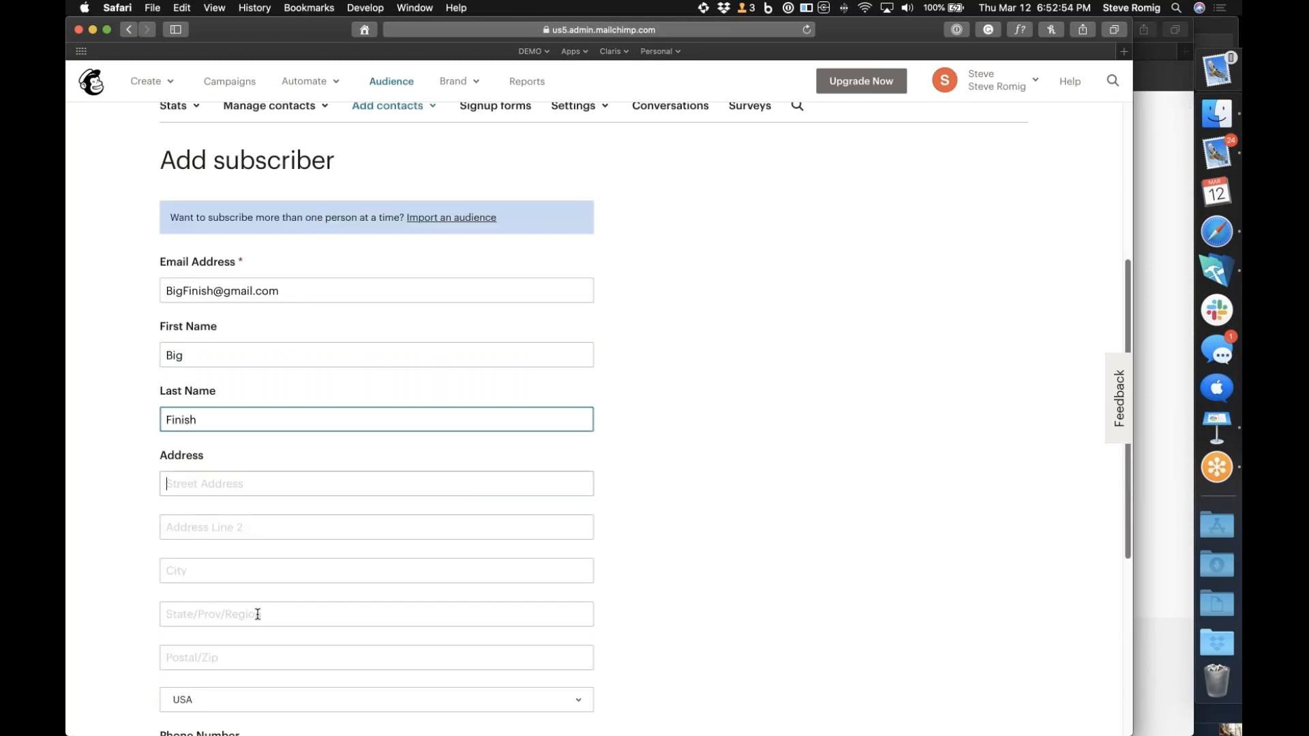
# Enter the subscriber's street address, city, state and postal code, leaving Address Line 2 empty
pyautogui.write('520')
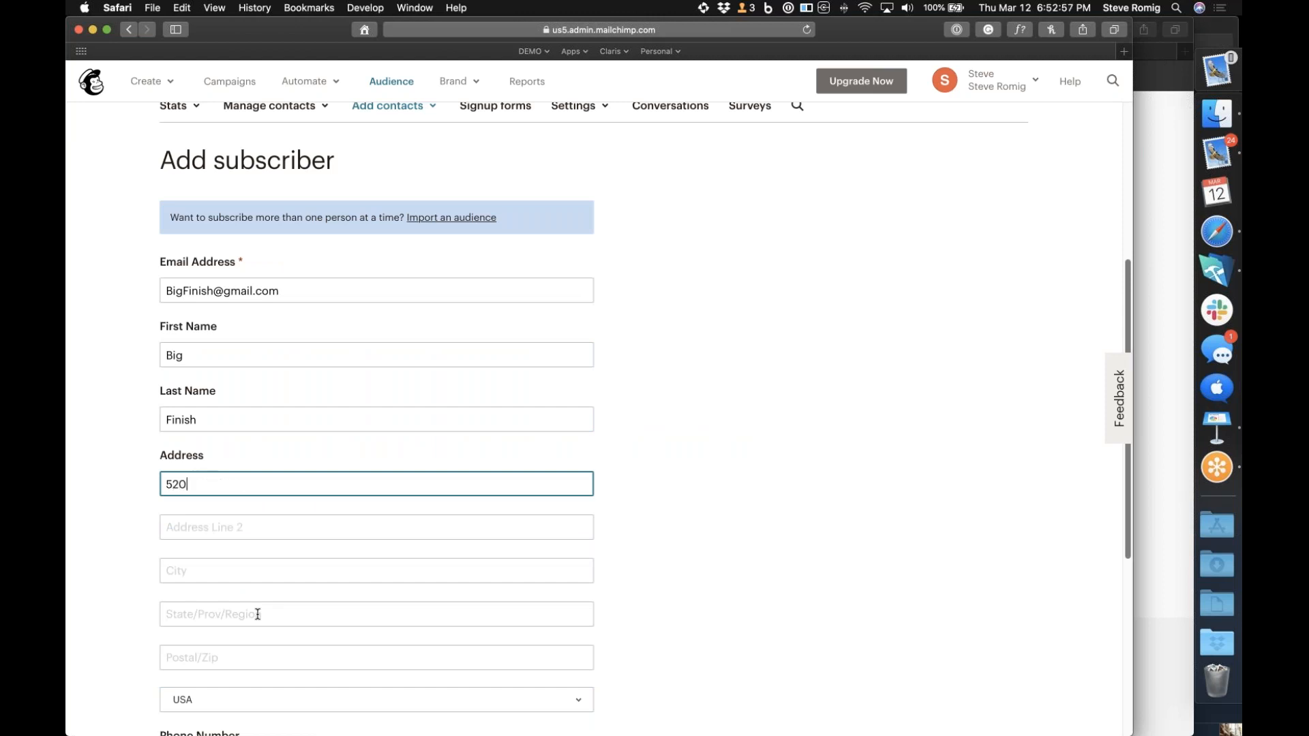
pyautogui.write('1 Patrick Henry Drive')
pyautogui.press('Tab')
pyautogui.press('Tab')
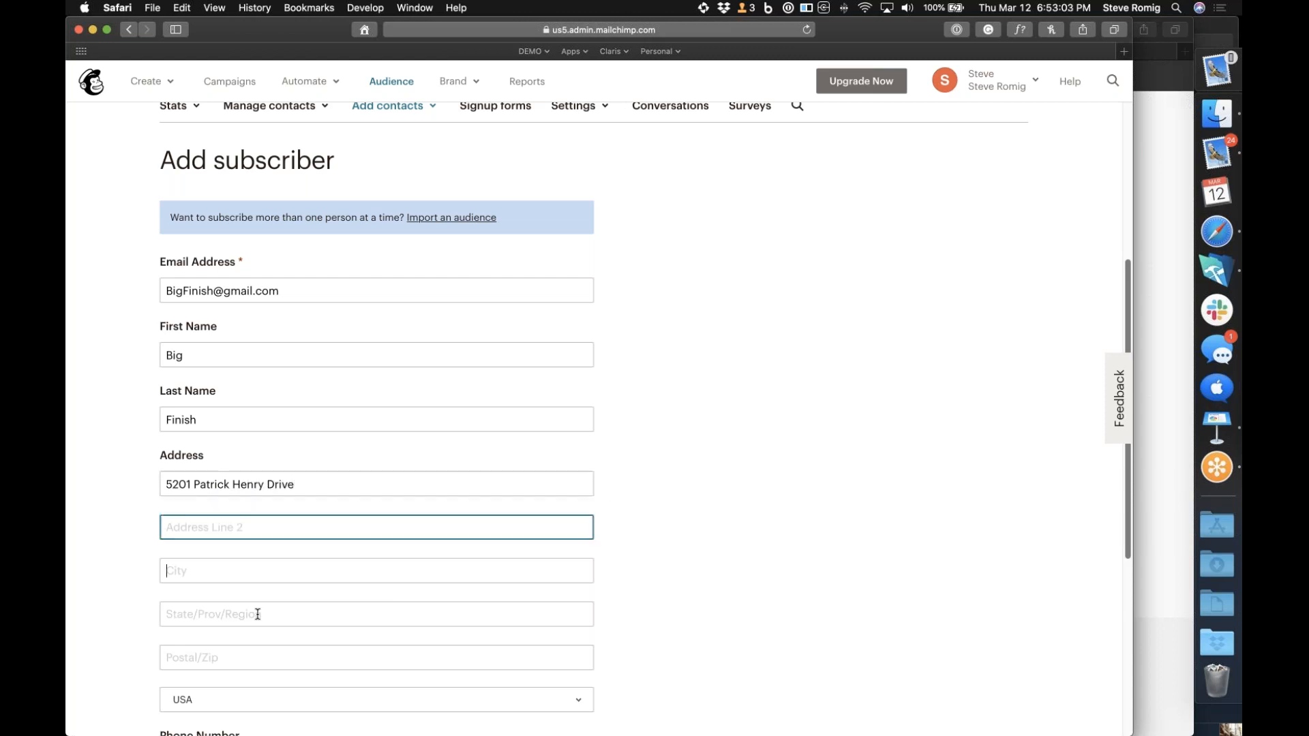
pyautogui.write('Santa C')
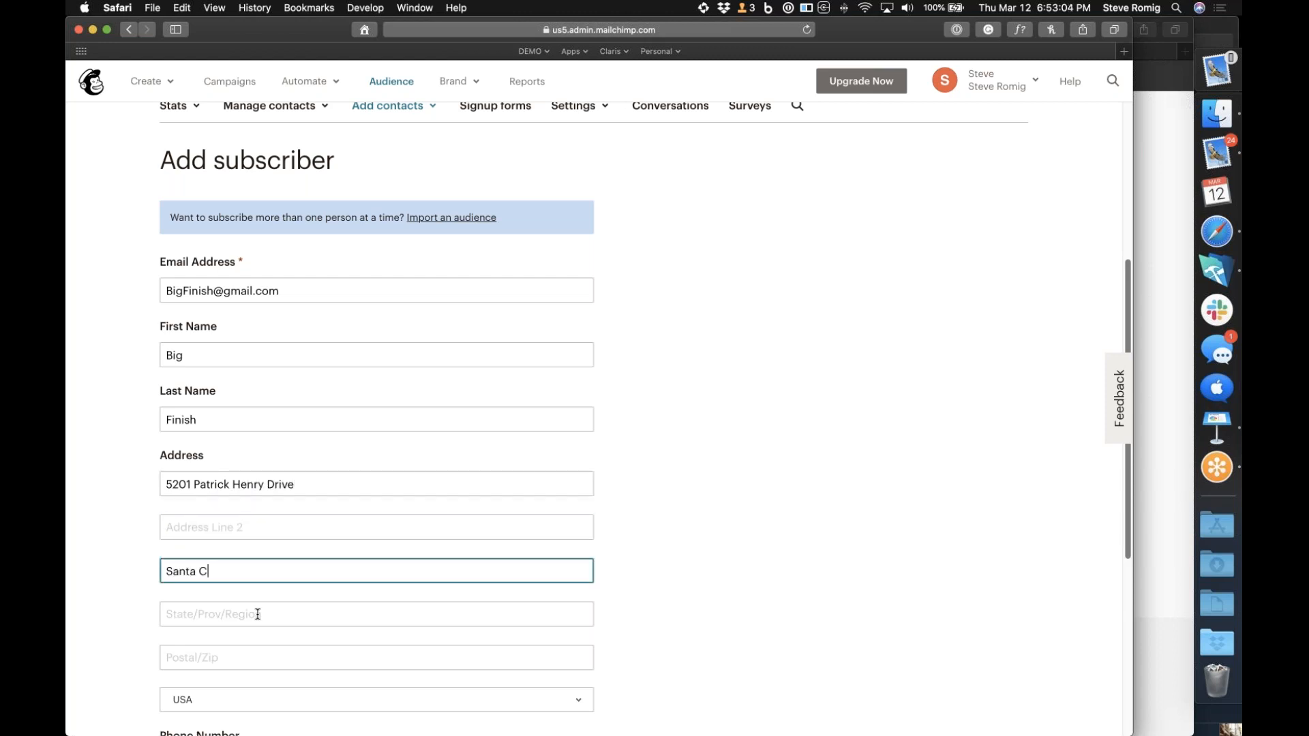
pyautogui.write('lara')
pyautogui.press('Tab')
pyautogui.write('CA')
pyautogui.press('Tab')
pyautogui.write('95054')
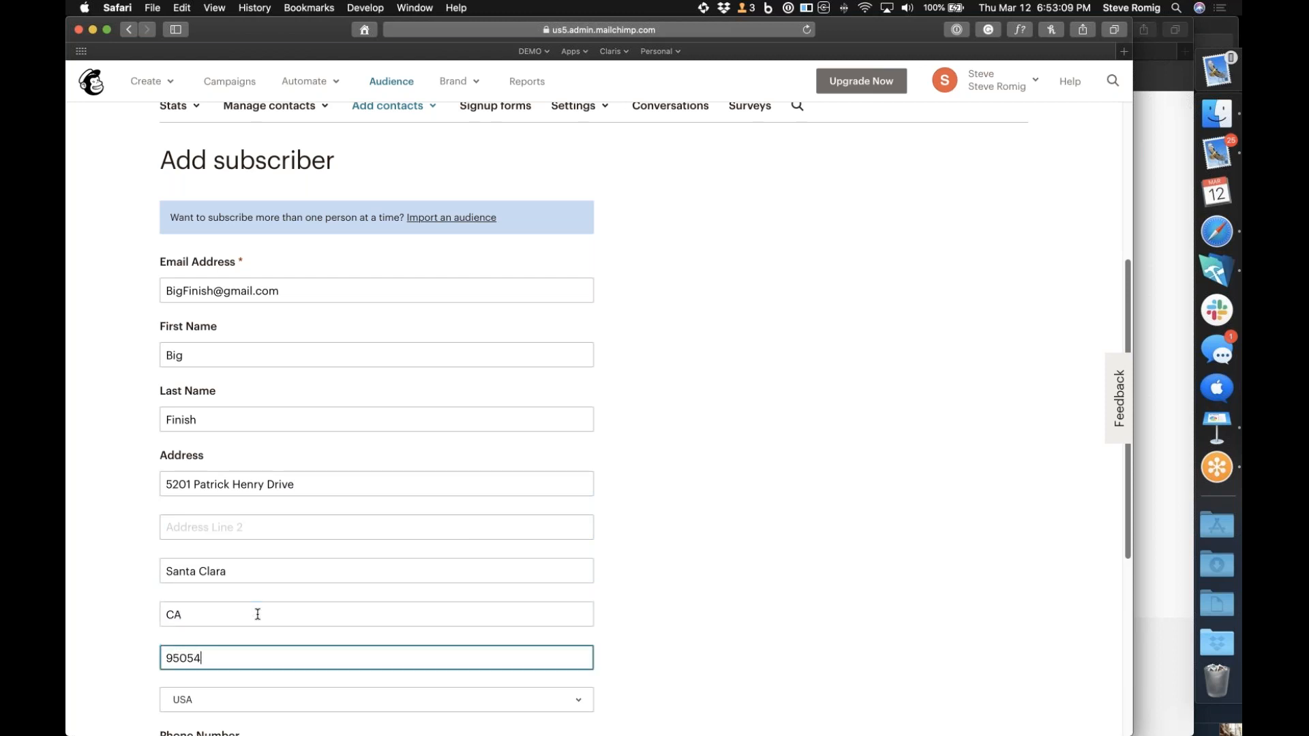
# Enter the subscriber's phone number, enable both the email permission and profile update options, and subscribe the contact
pyautogui.scroll(-5, 257, 614)
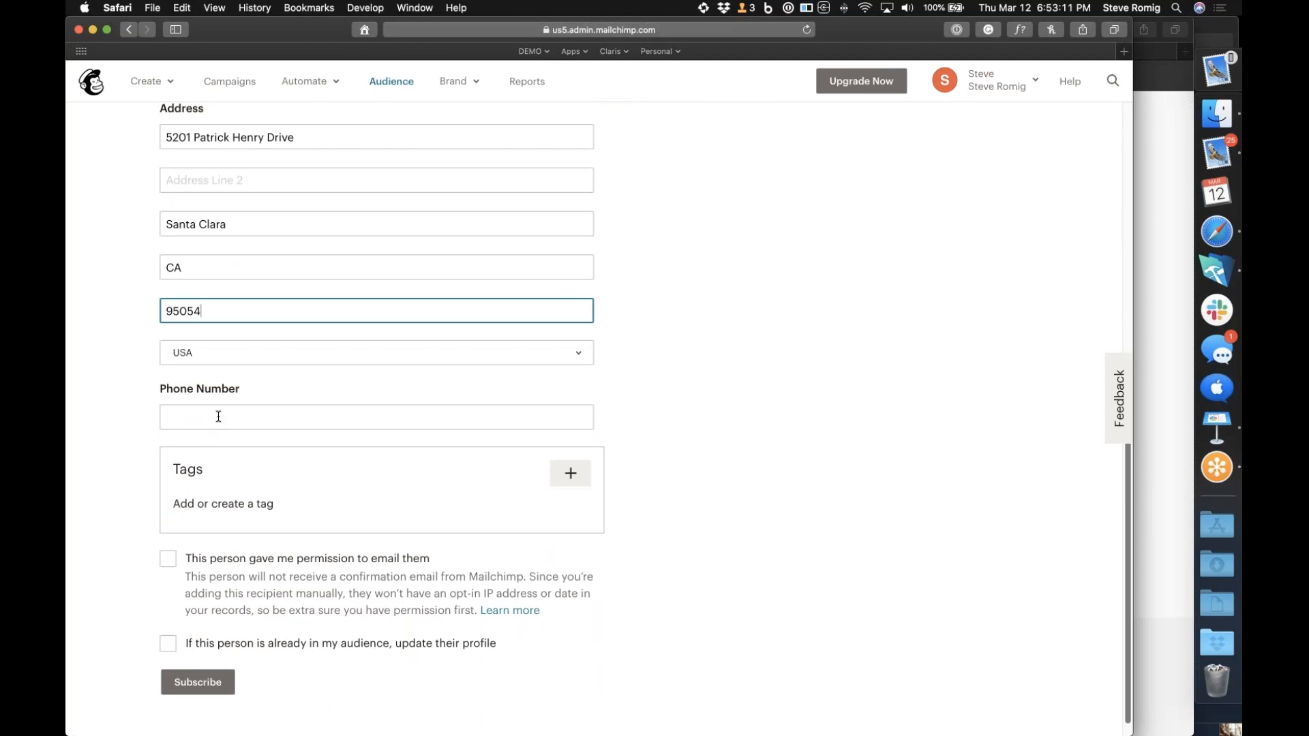
pyautogui.click(218, 416)
pyautogui.click(169, 558)
pyautogui.click(164, 644)
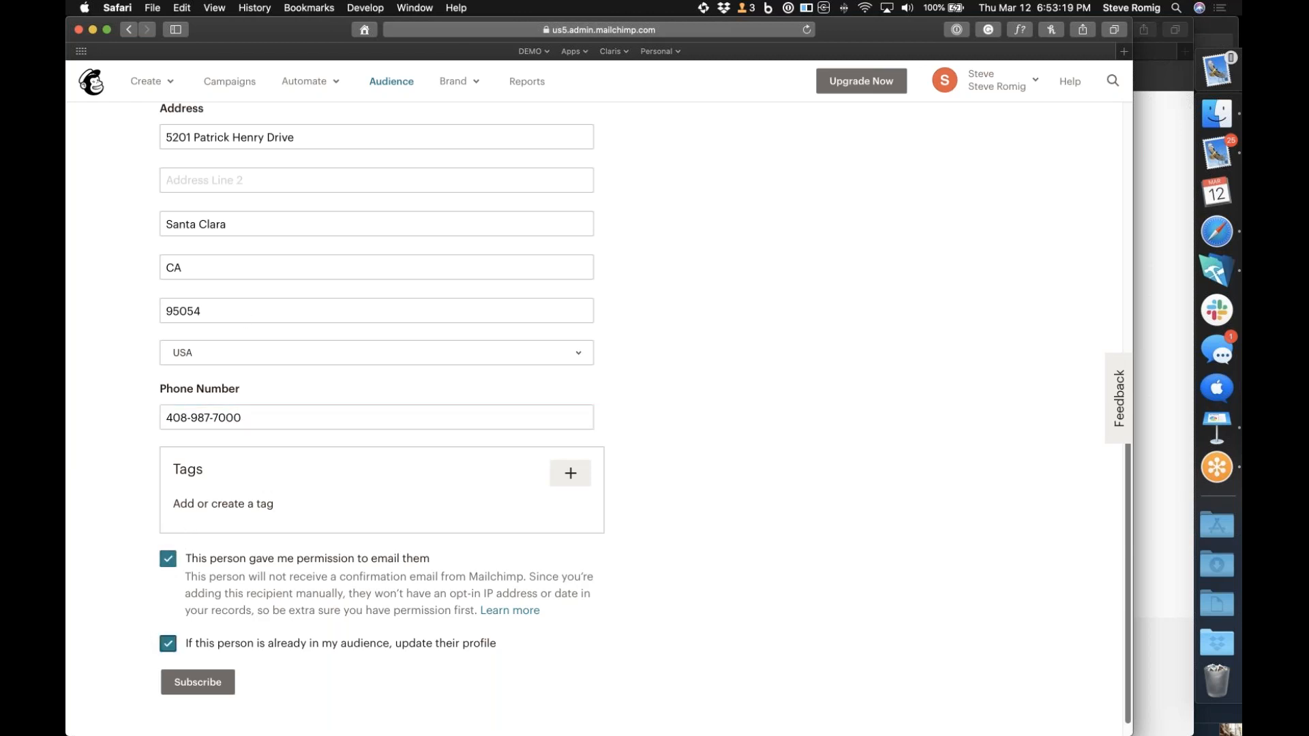
pyautogui.click(194, 690)
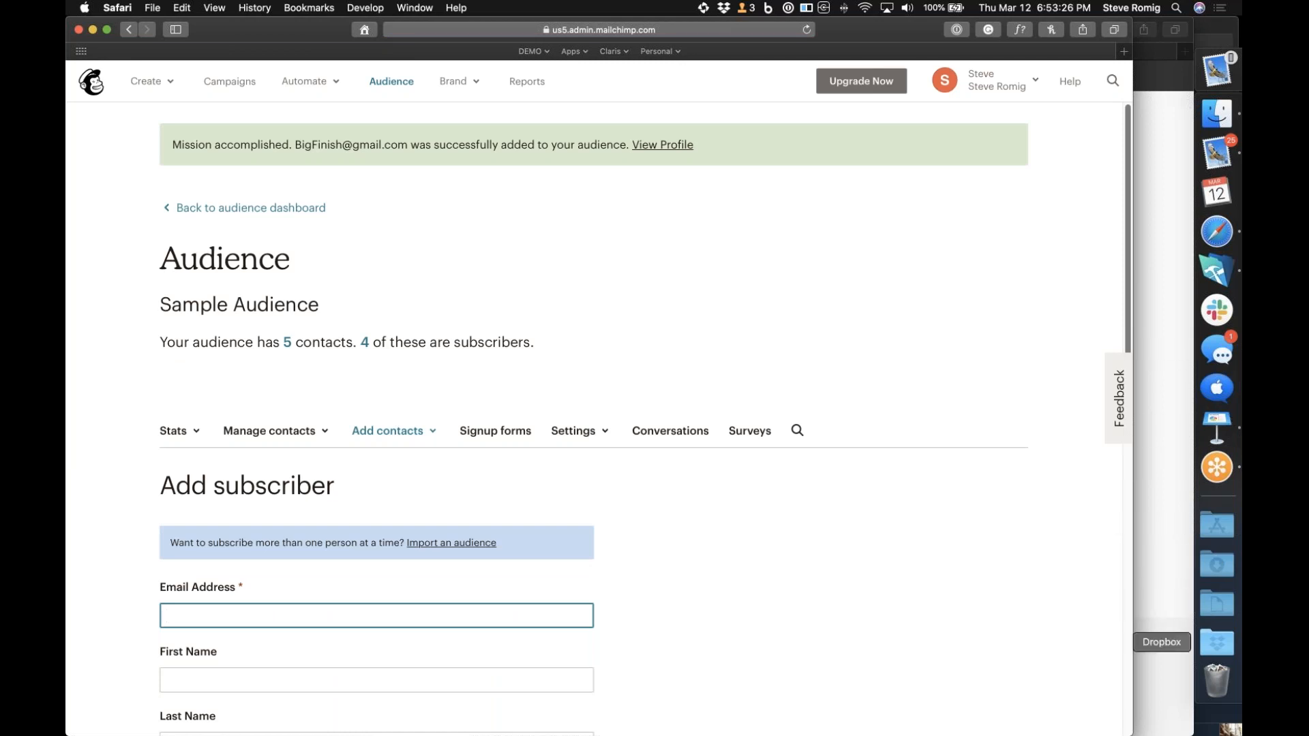
# Switch to FileMaker Pro Advanced and view the newest record in the contacts database
pyautogui.click(1230, 271)
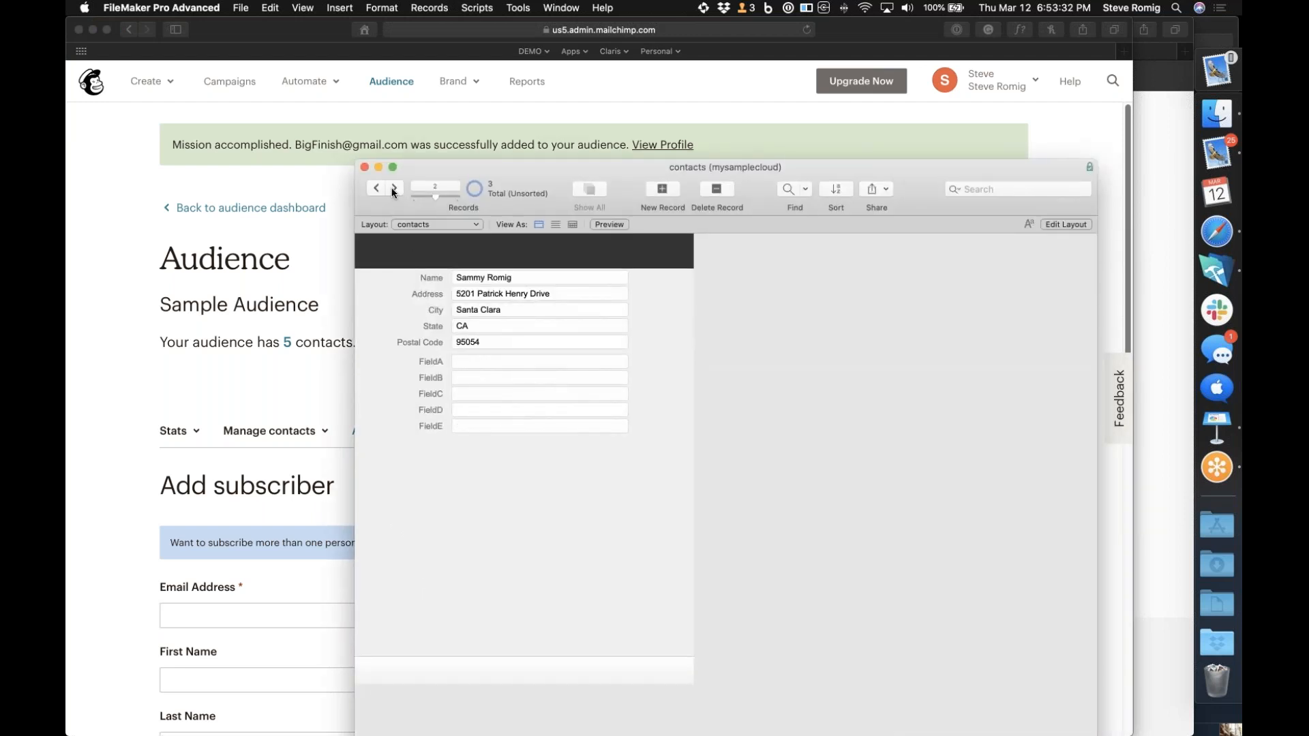
pyautogui.click(394, 189)
# Switch back to Claris Connect, open My Project 2 and create a new flow named "My Flow 2000"
pyautogui.click(1175, 273)
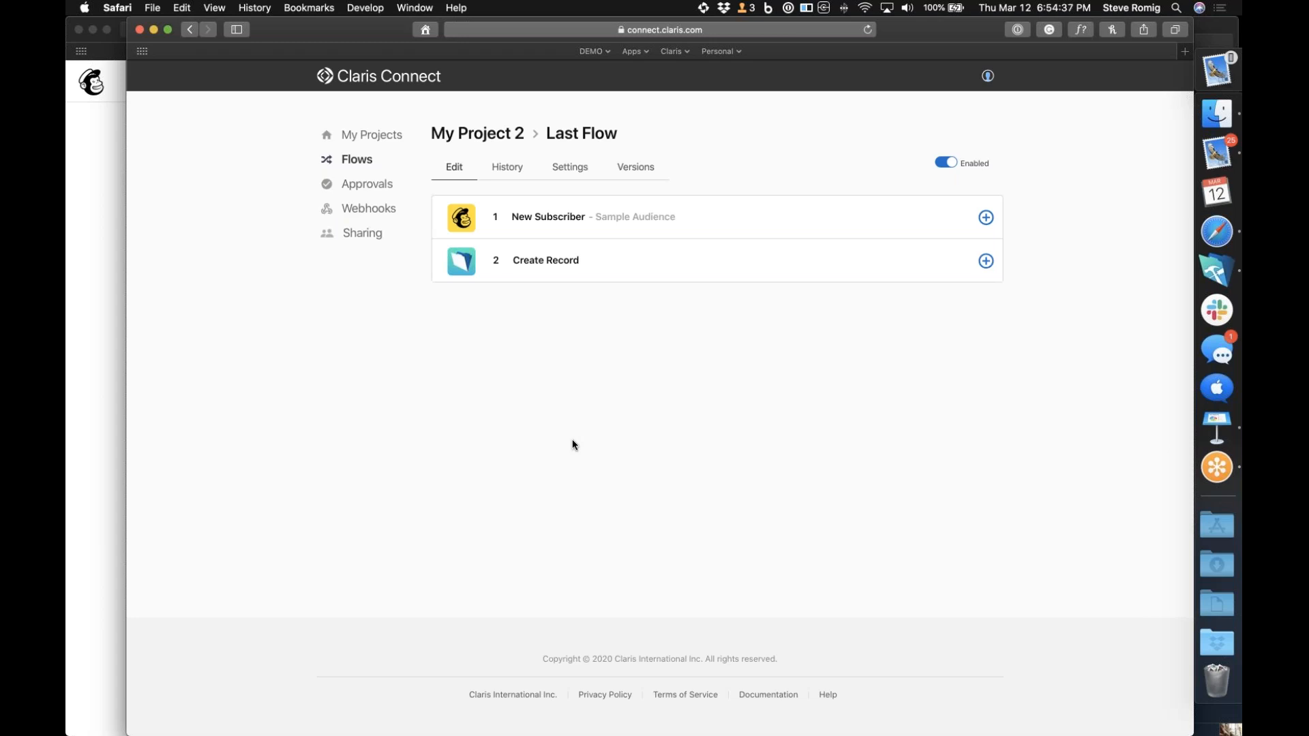
pyautogui.click(364, 134)
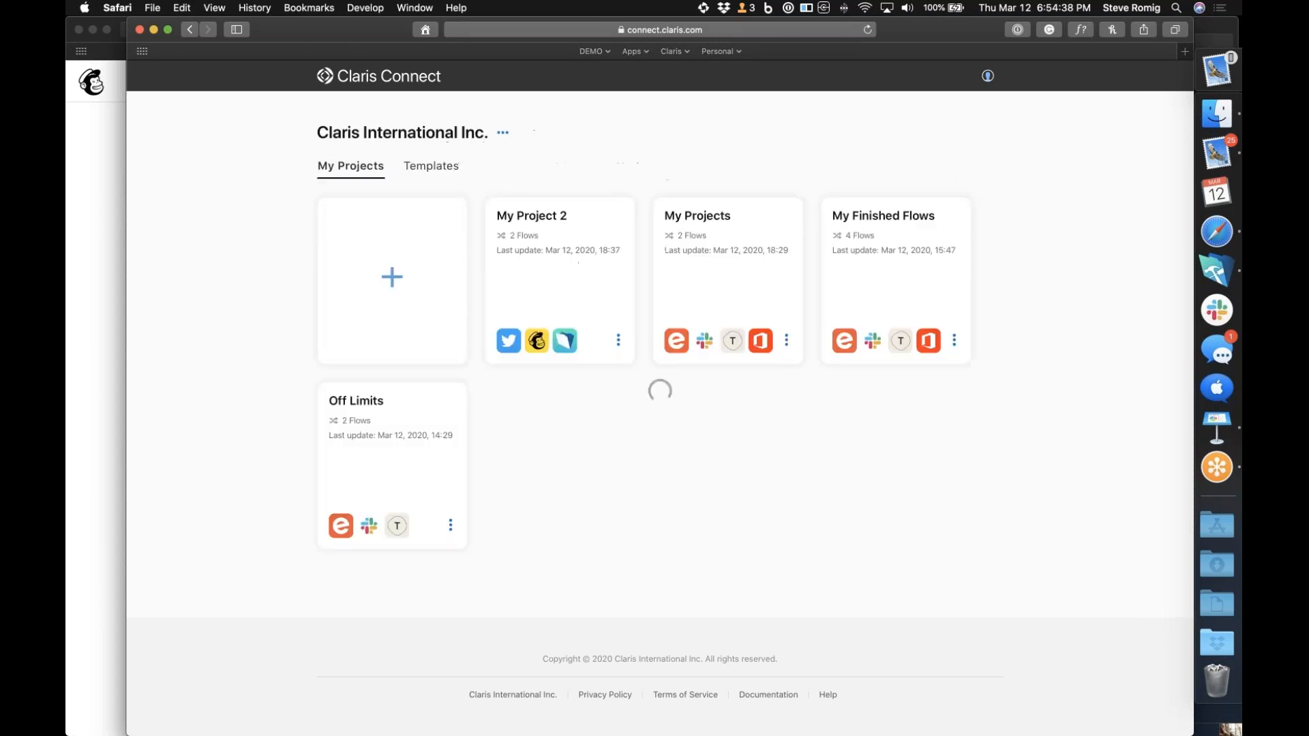
pyautogui.click(566, 293)
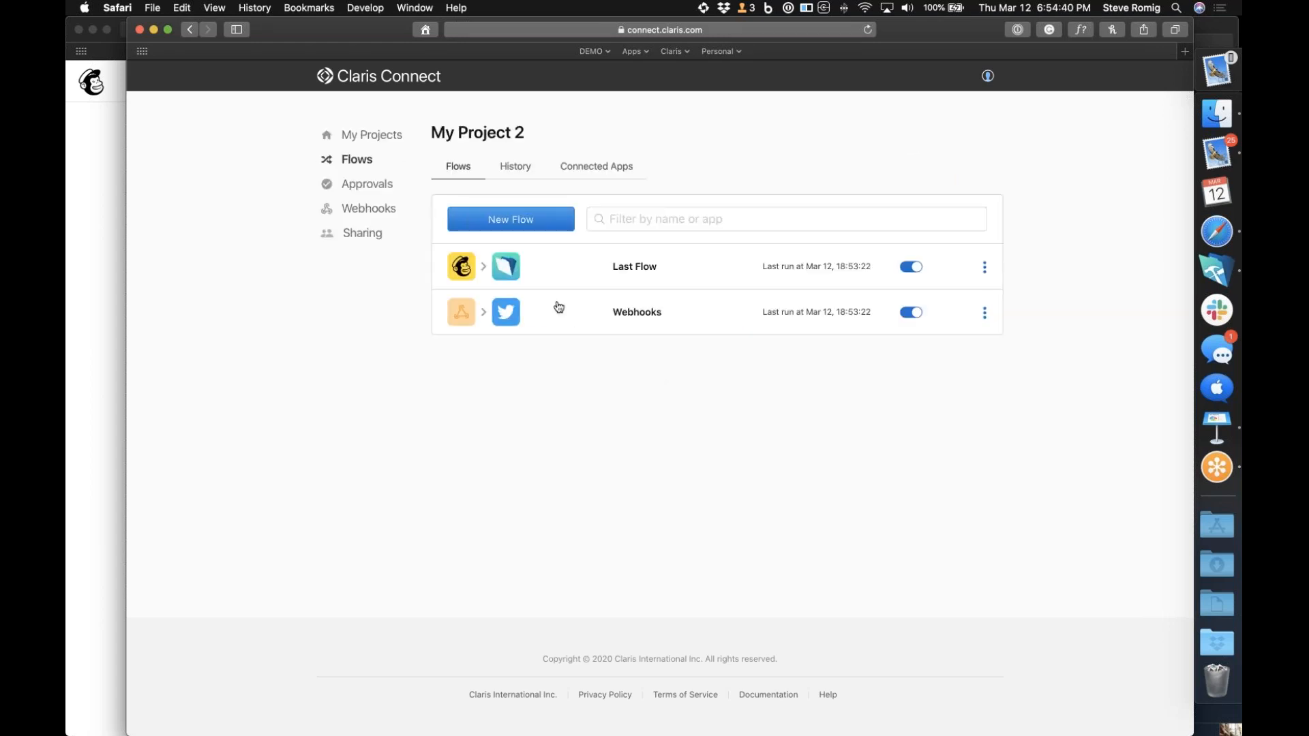
pyautogui.click(553, 218)
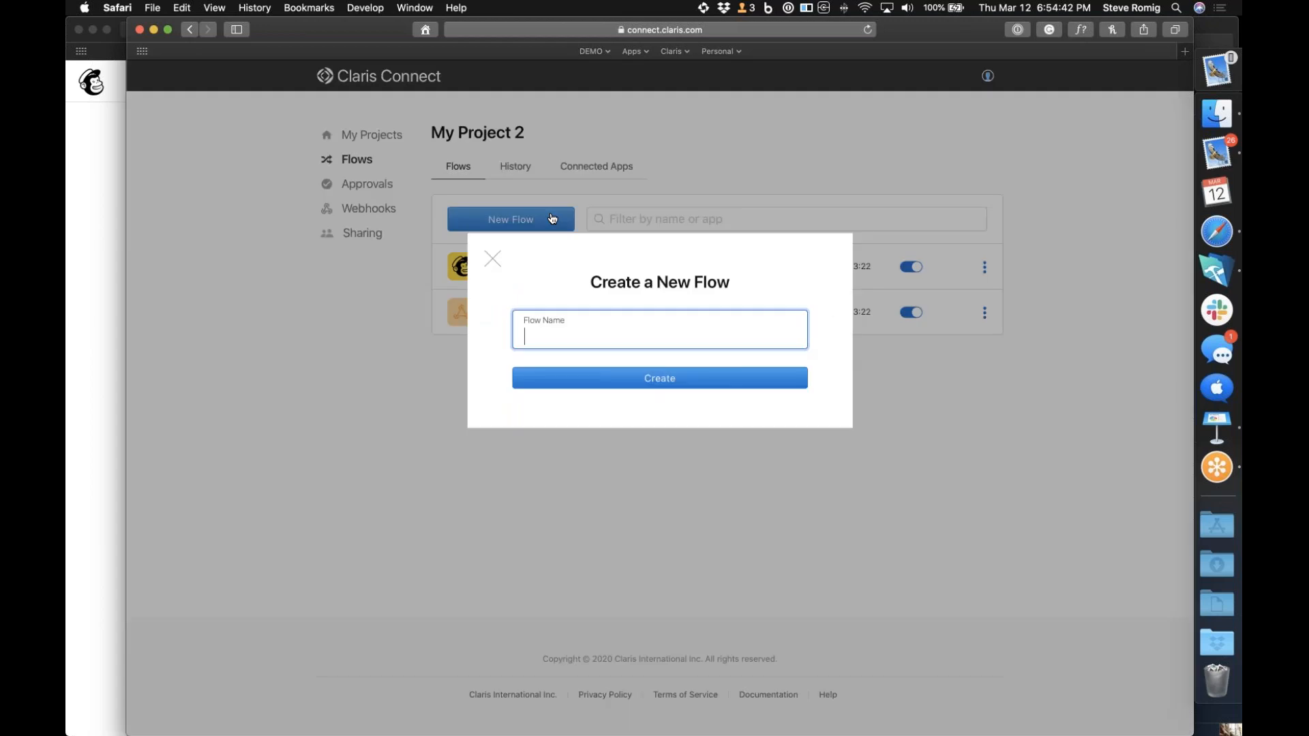
pyautogui.write('My ')
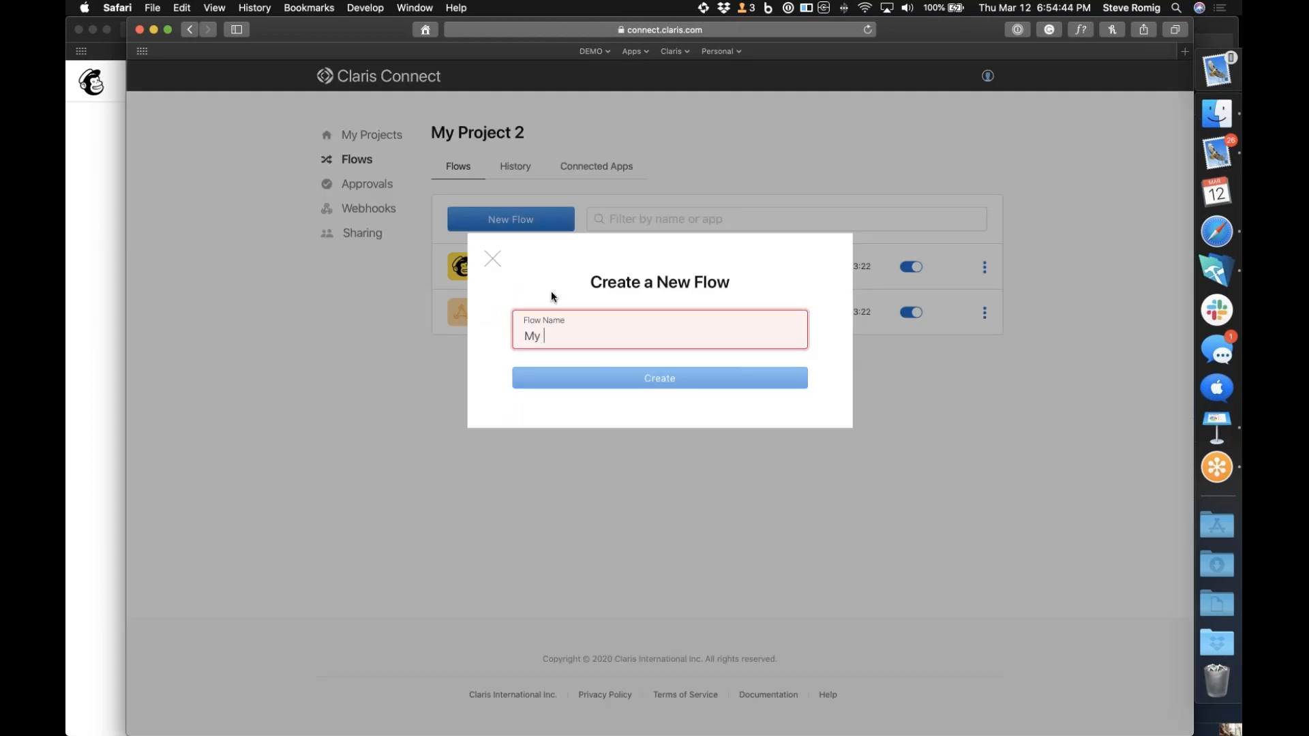
pyautogui.write('Flow 2020')
pyautogui.click(578, 379)
# Choose FileMaker Server 18v3 with its Script Trigger to start the flow, and continue to the account selection
pyautogui.scroll(-8, 622, 453)
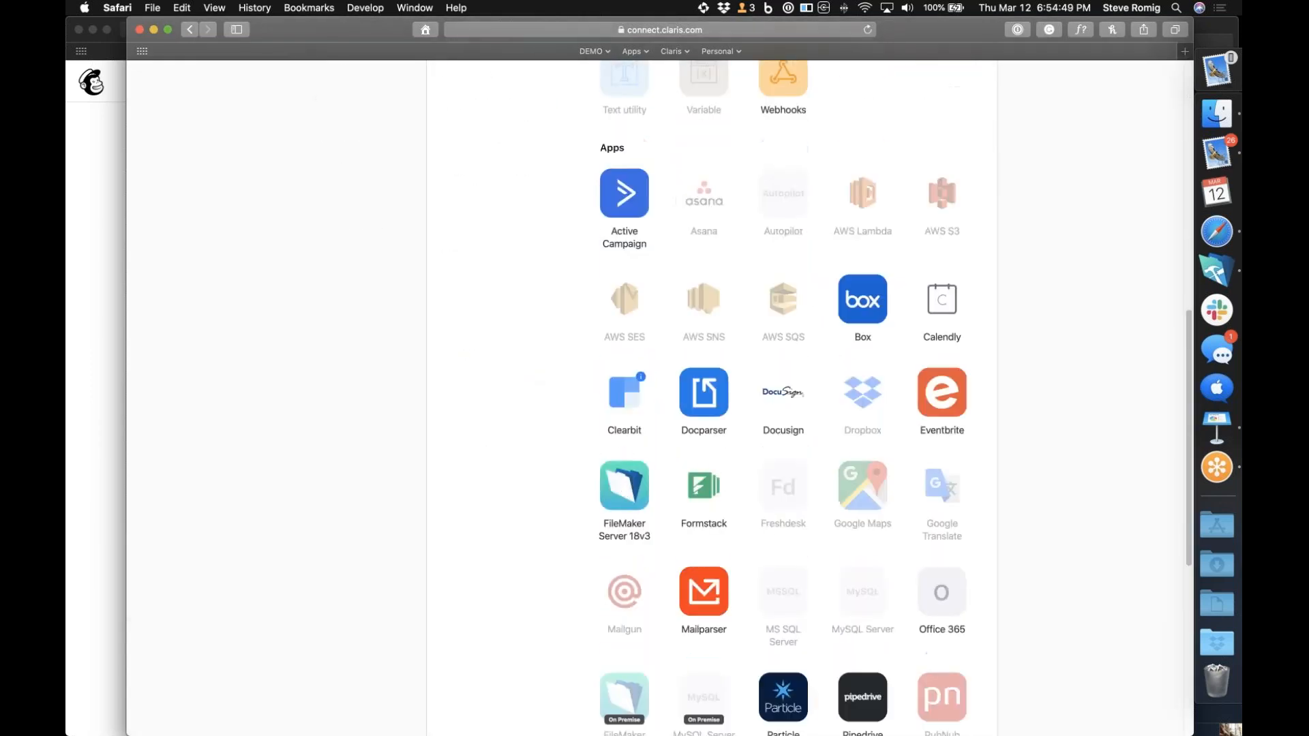
pyautogui.click(619, 489)
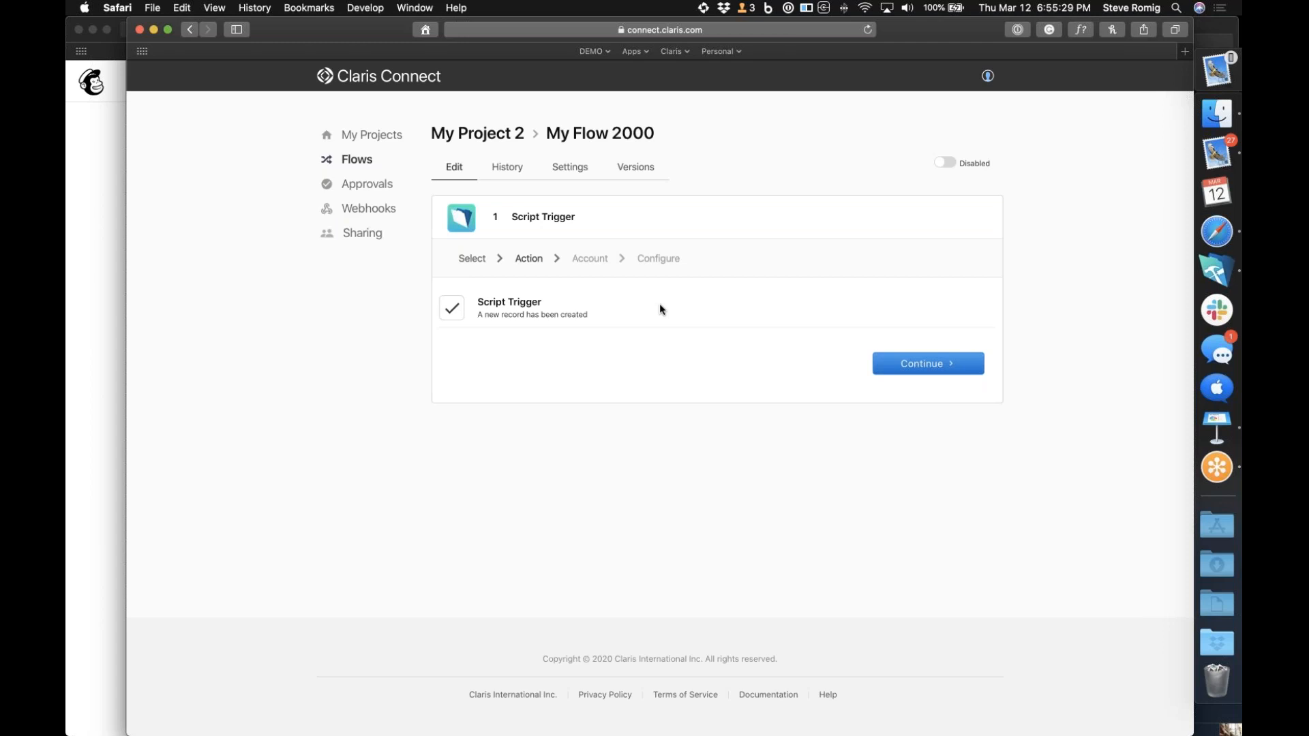
pyautogui.click(963, 370)
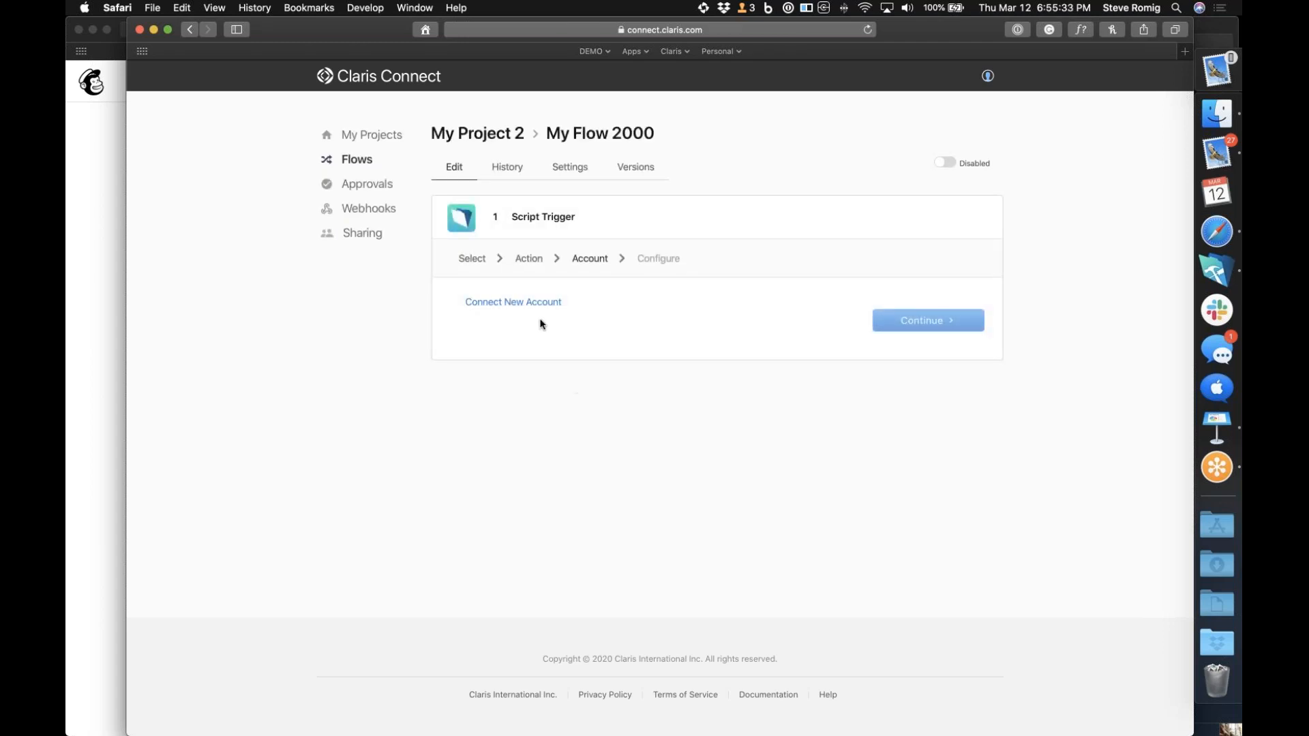
# Open the new account connection form for FileMaker Server 18v3, review its required fields, and close it without signing in
pyautogui.click(542, 308)
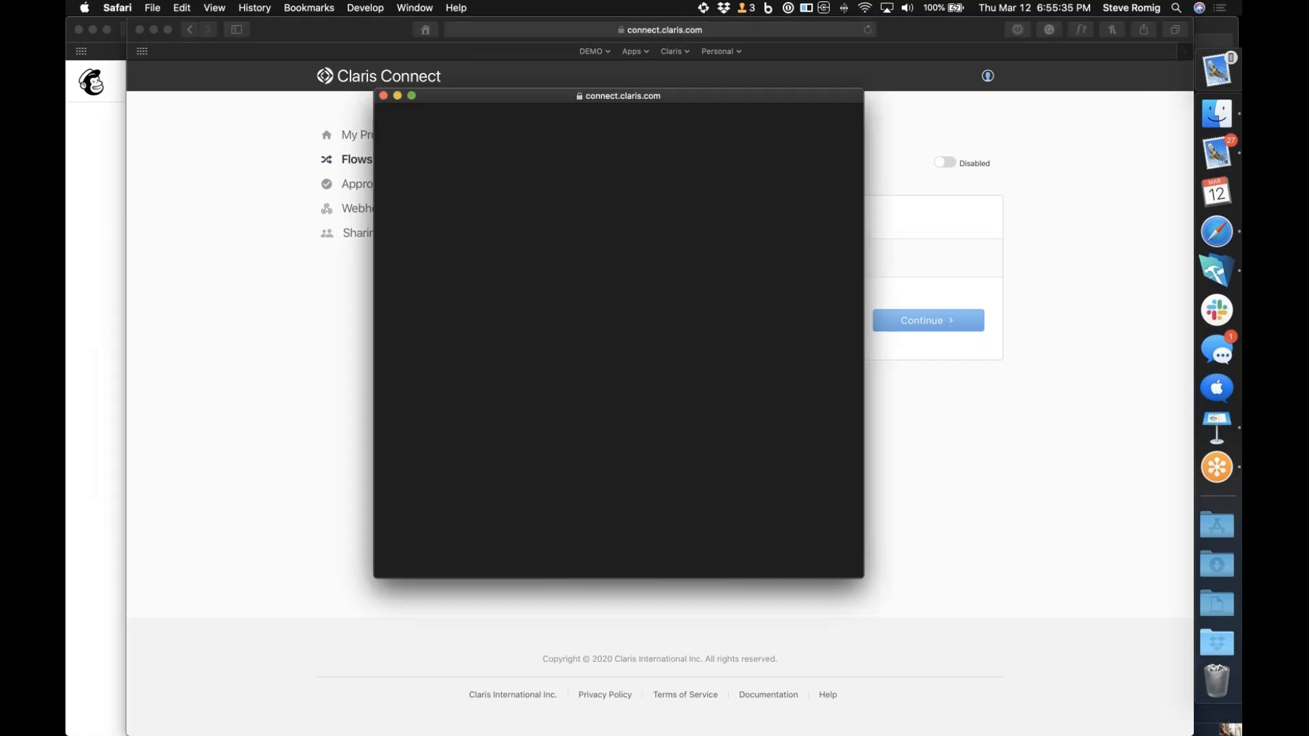
pyautogui.click(501, 258)
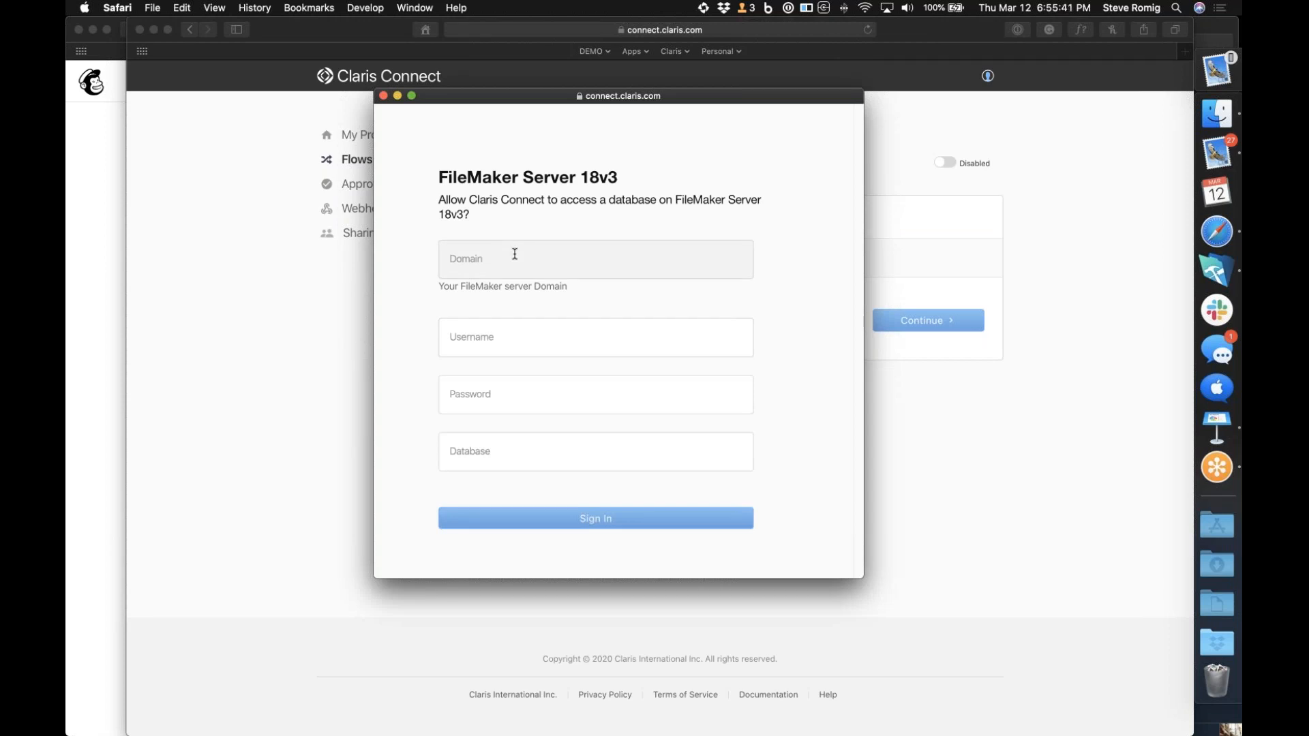
pyautogui.click(383, 96)
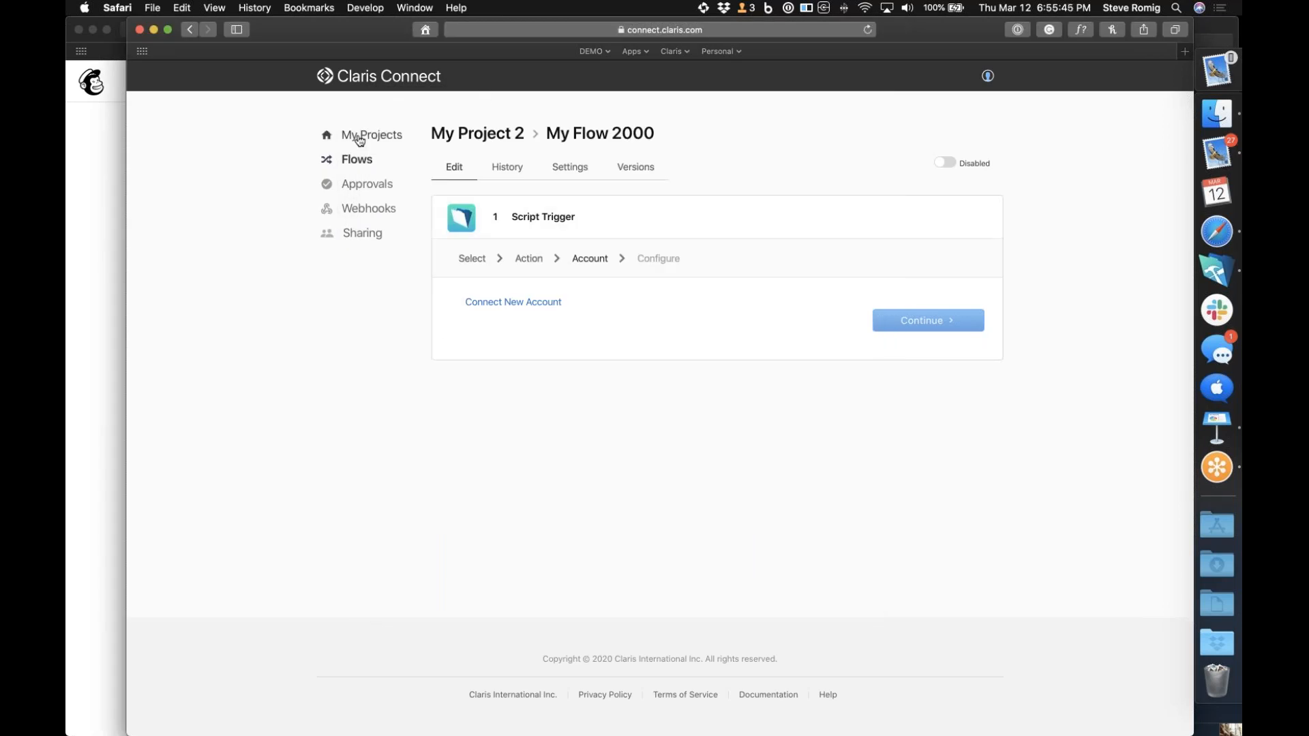
# Leave the incomplete My Flow 2000, return to My Project 2 and create a new flow named "Cloud Trigger"
pyautogui.click(190, 30)
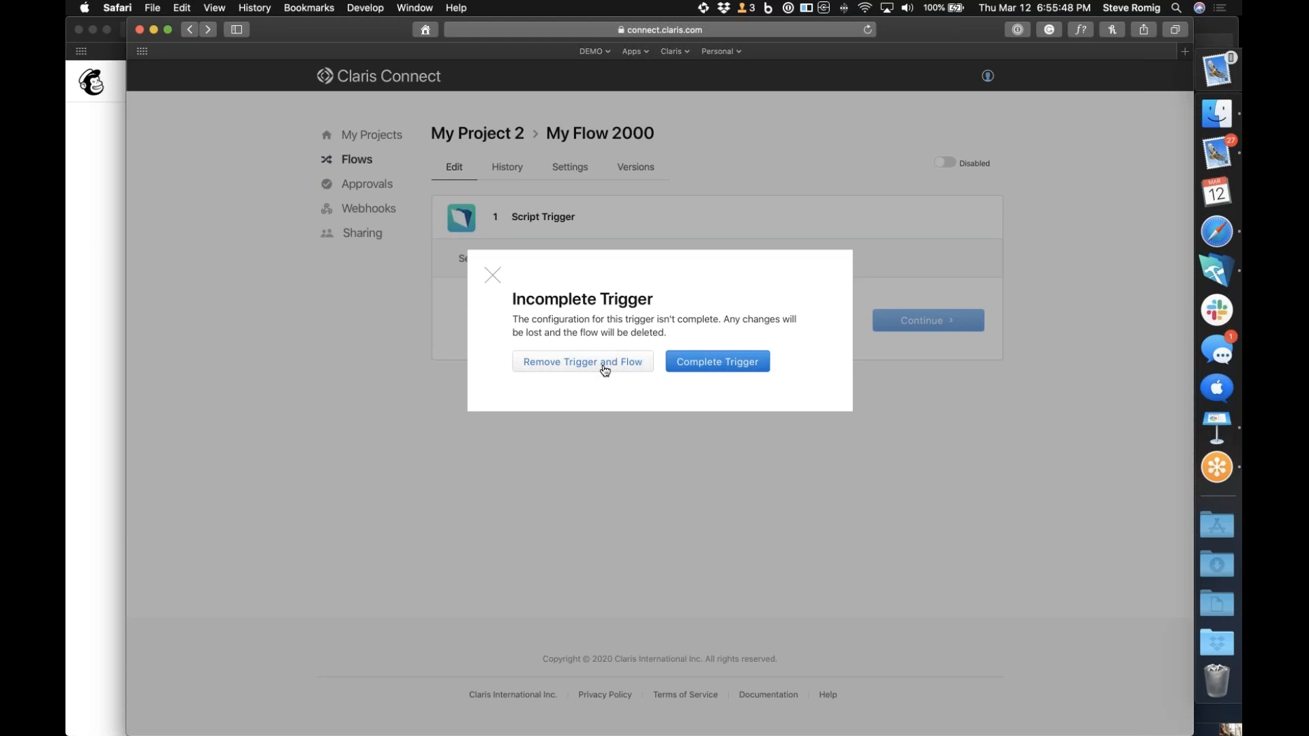
pyautogui.click(699, 369)
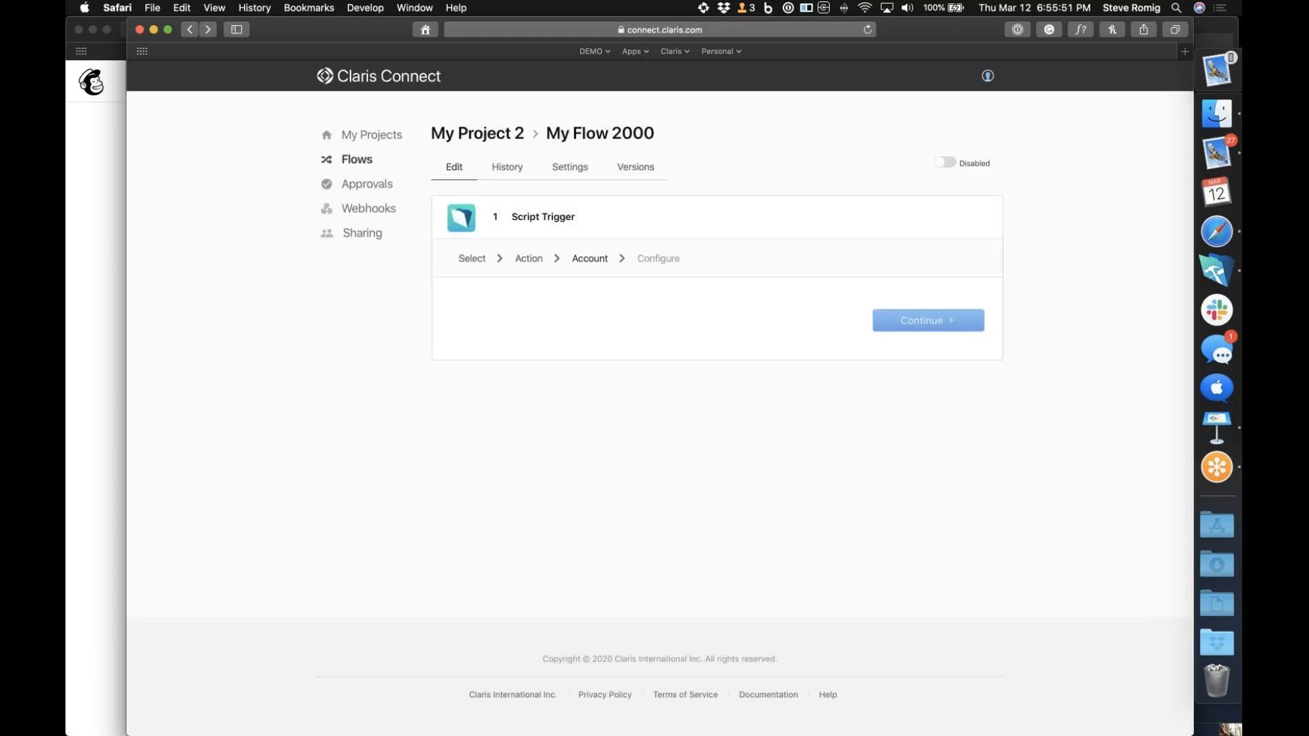
pyautogui.click(392, 136)
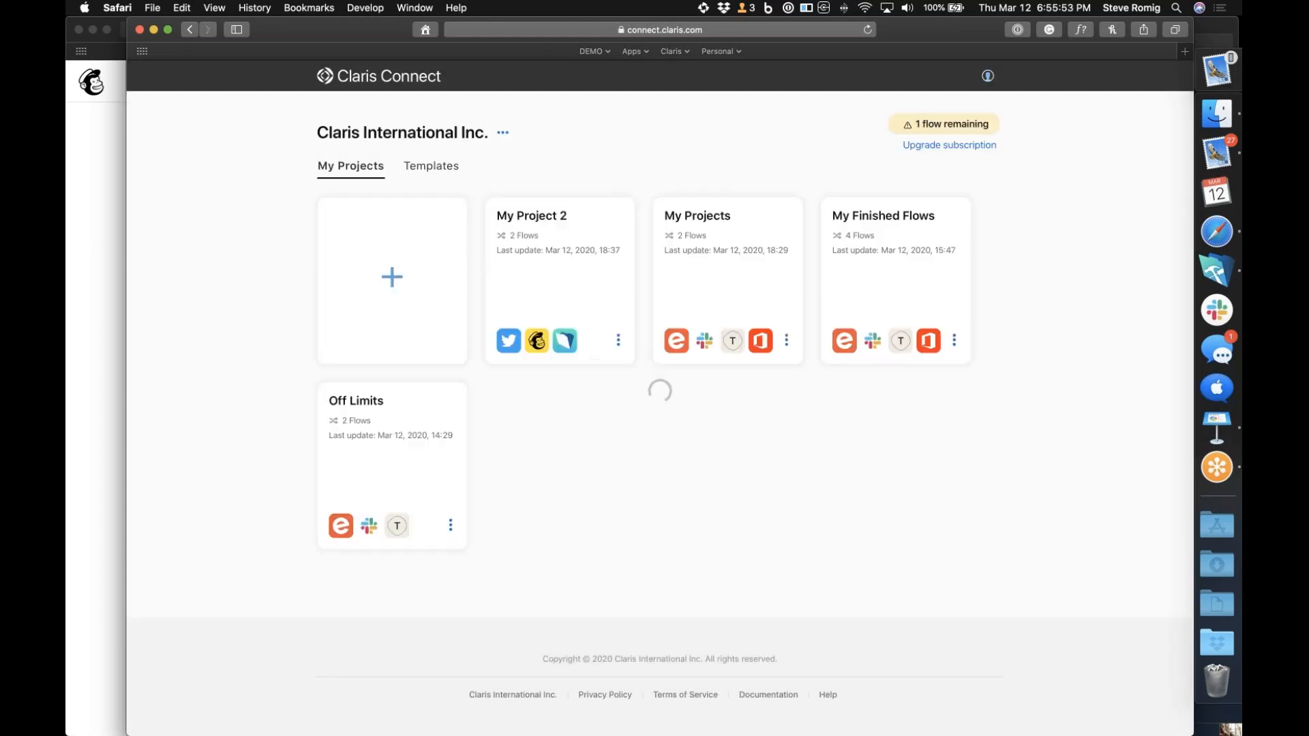
pyautogui.click(571, 285)
pyautogui.click(544, 225)
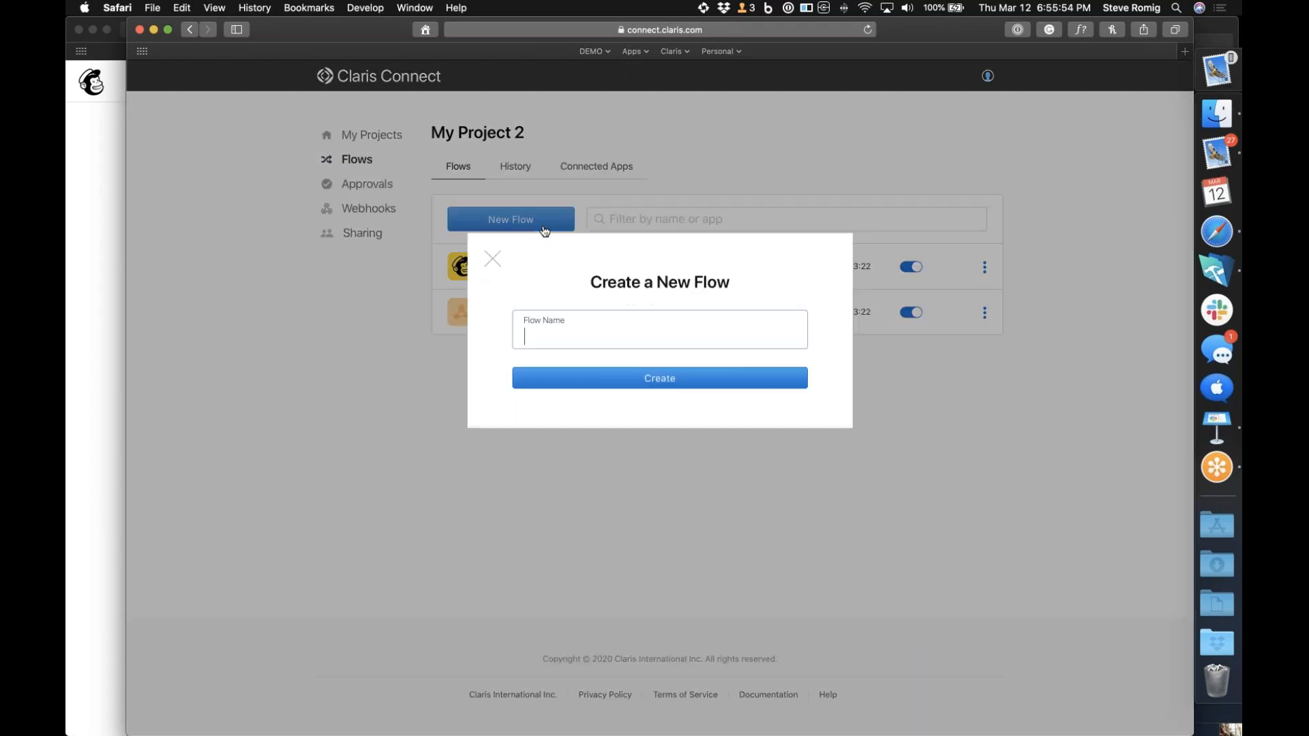
pyautogui.write('Clo')
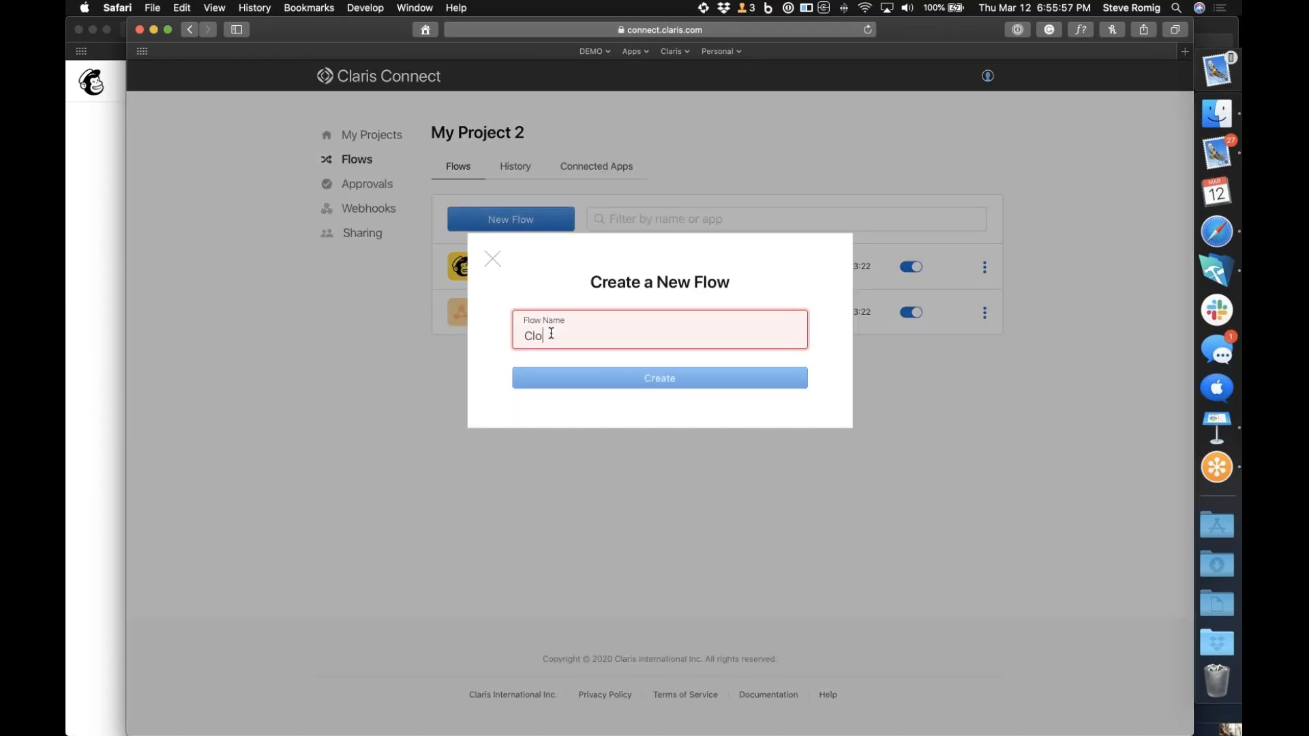
pyautogui.write('ud Trigger')
pyautogui.click(575, 391)
# Choose FileMaker Cloud with its Script Trigger, select the existing Filemaker cloud account, and continue to the trigger configuration
pyautogui.scroll(-5, 641, 506)
pyautogui.scroll(-5, 641, 506)
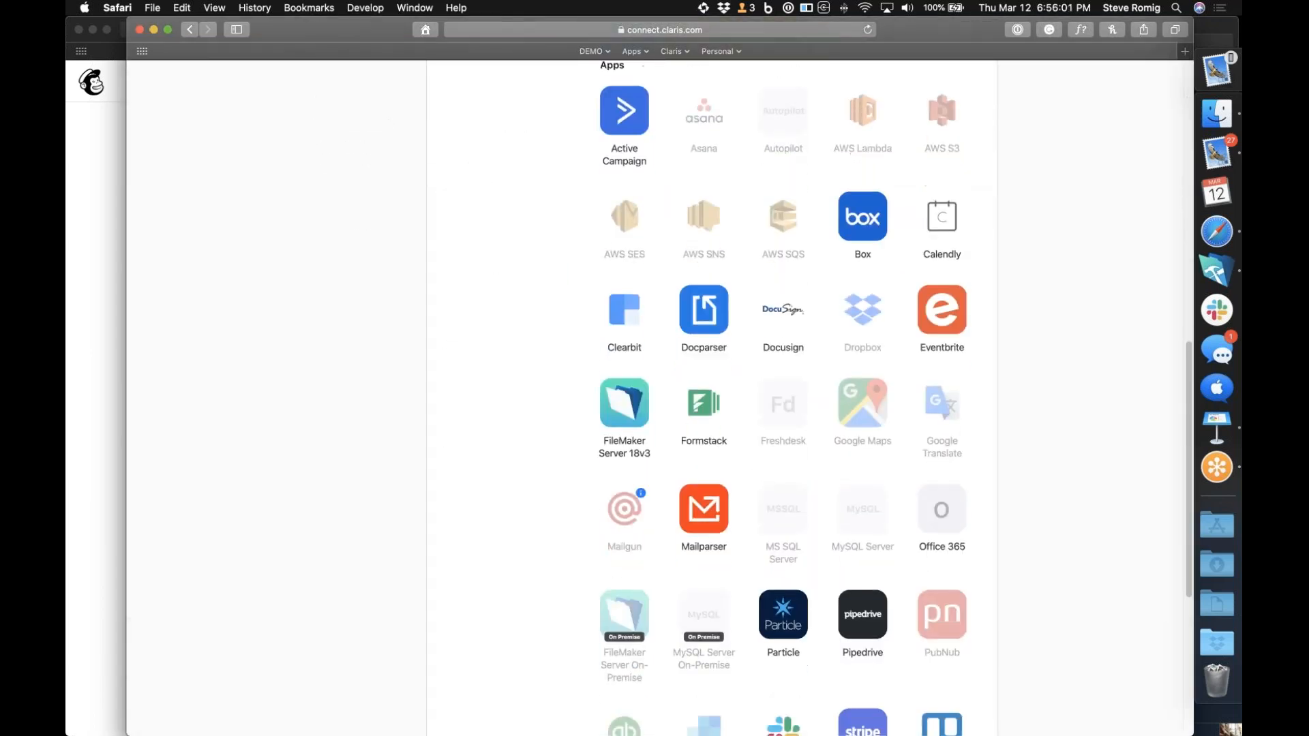
pyautogui.scroll(10, 700, 439)
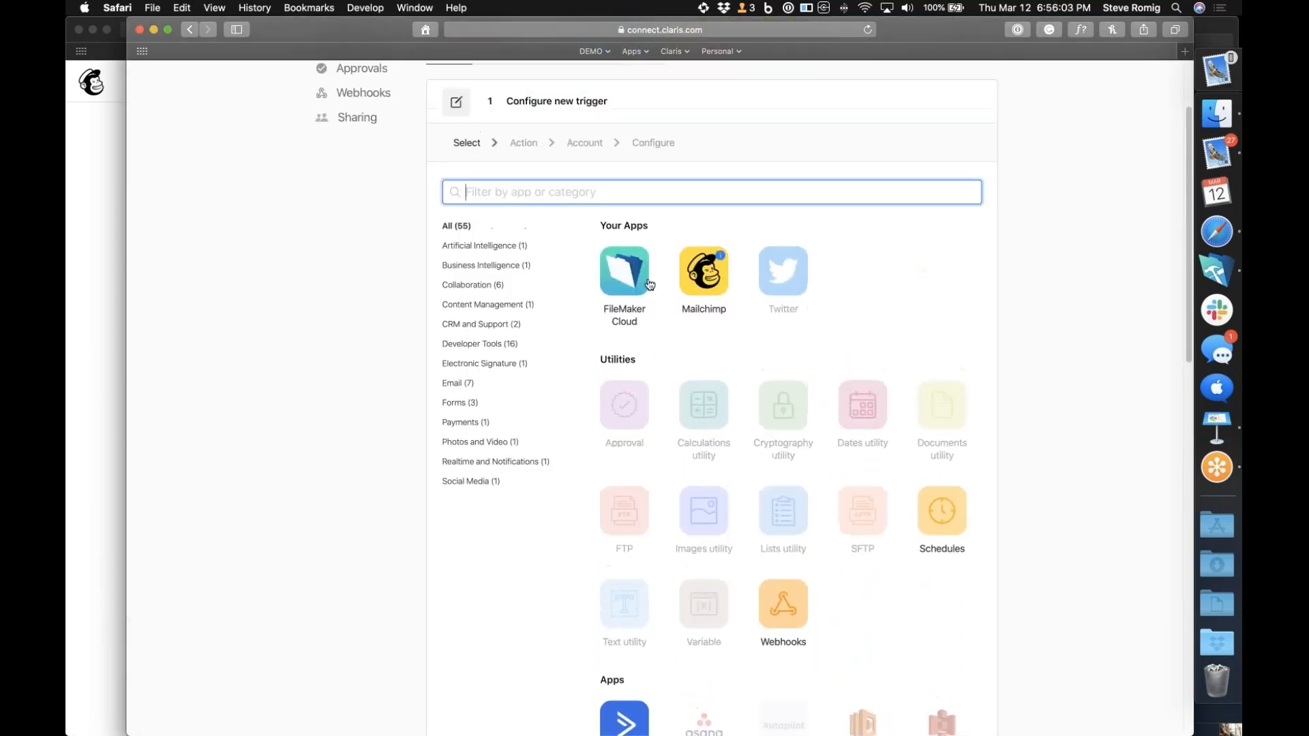
pyautogui.click(634, 278)
pyautogui.click(886, 362)
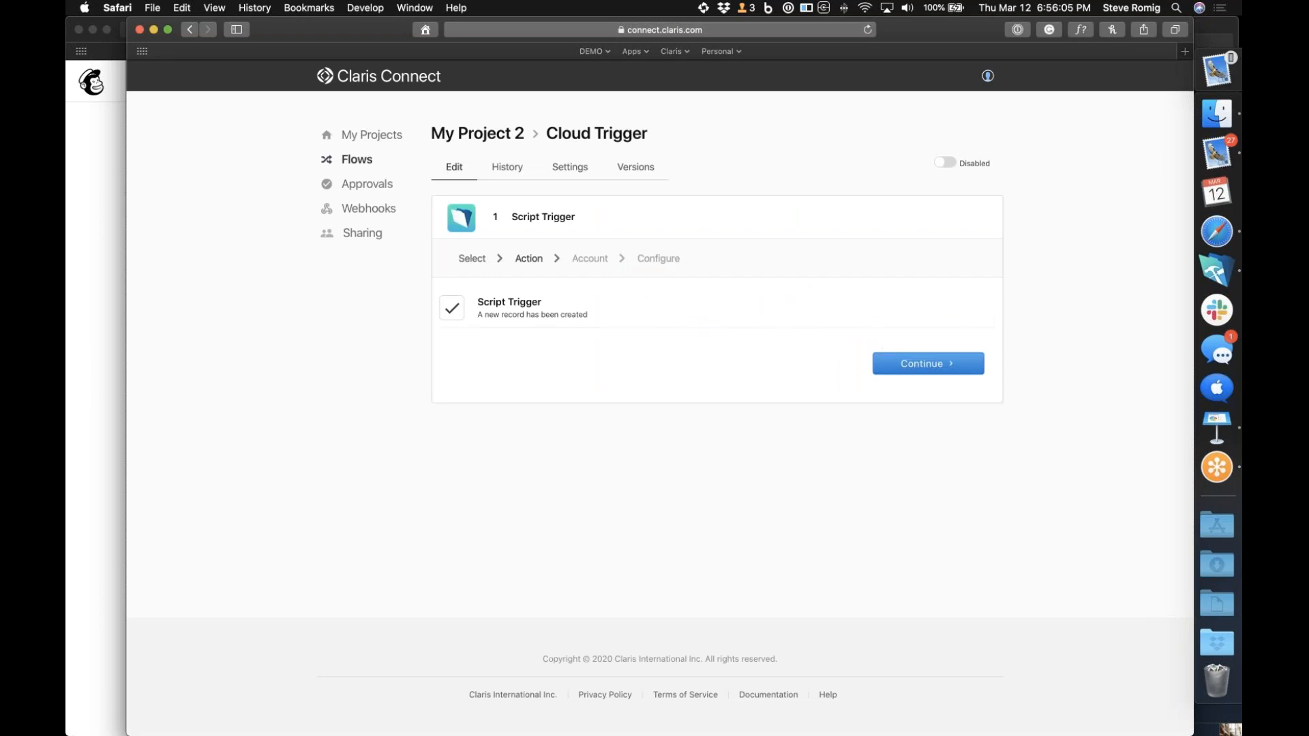
pyautogui.click(460, 316)
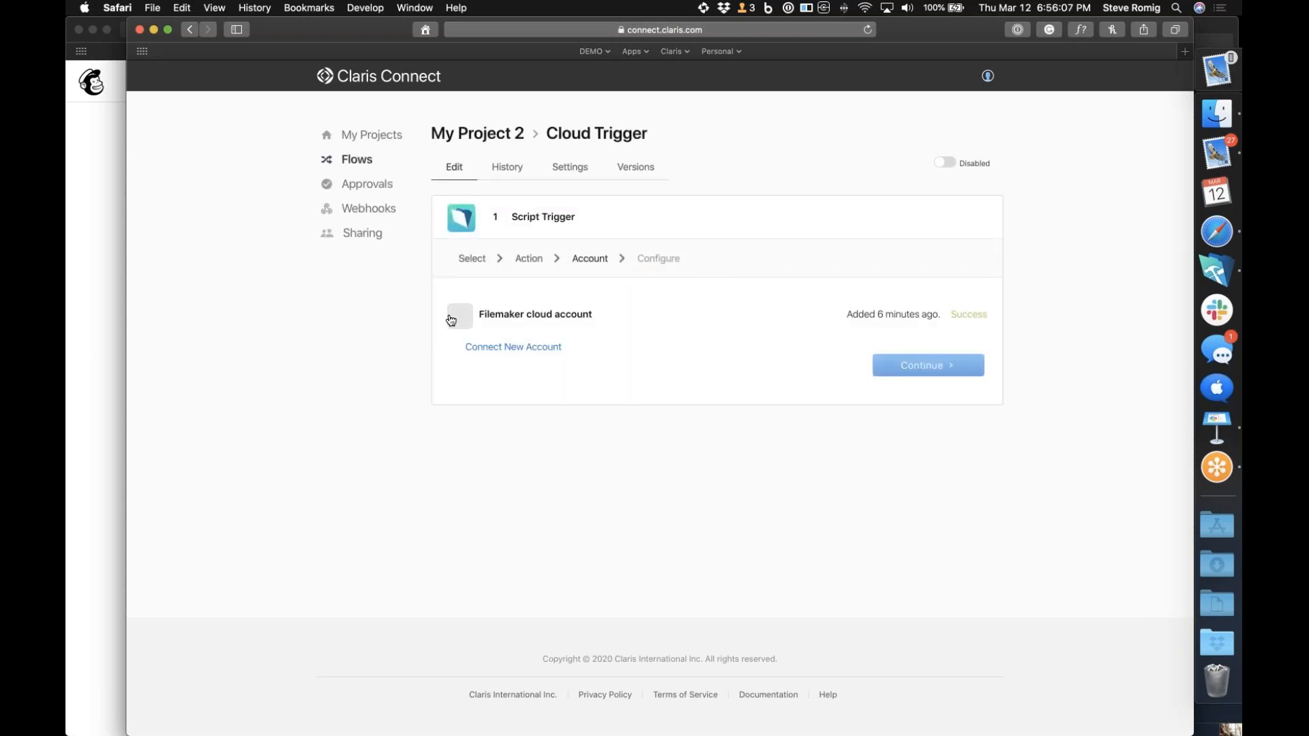
pyautogui.click(912, 362)
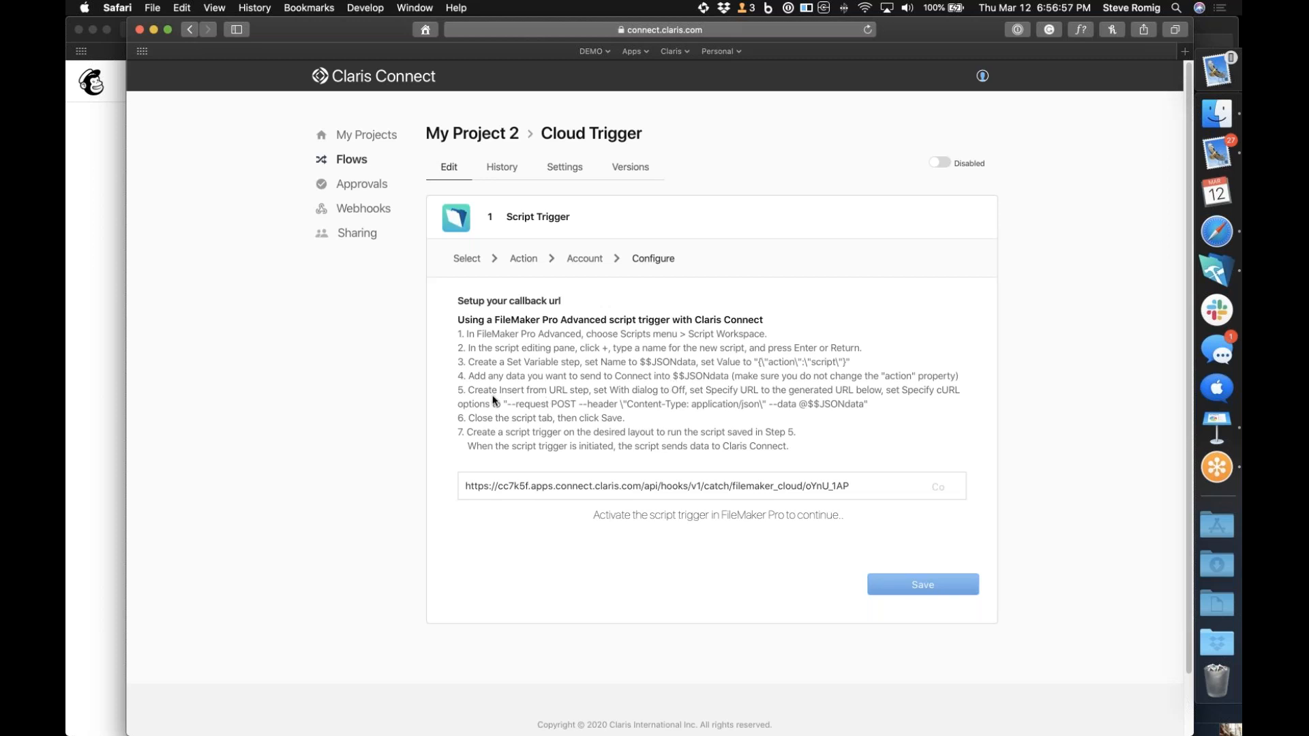
# Examine the callback setup instructions, highlighting the cURL options, the generated URL and the Specify URL setting
pyautogui.moveTo(506, 404); pyautogui.dragTo(869, 407)
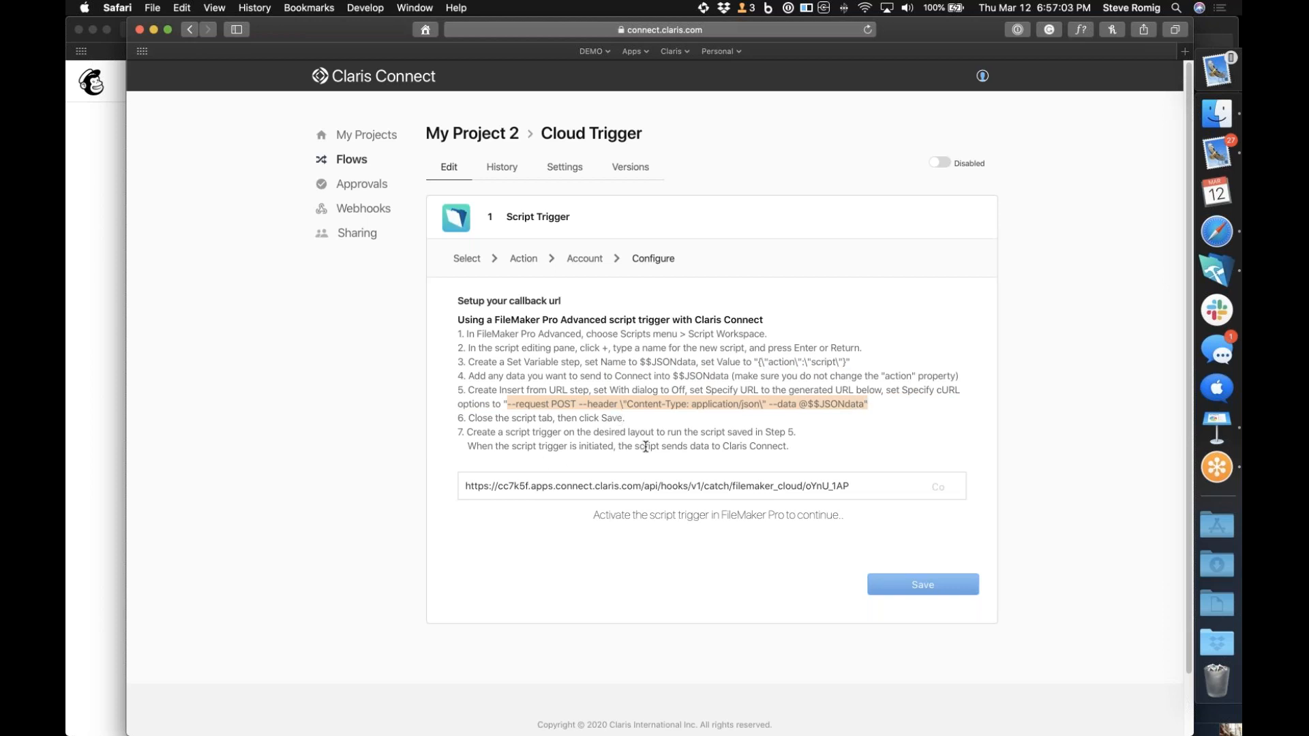
pyautogui.tripleClick(873, 494)
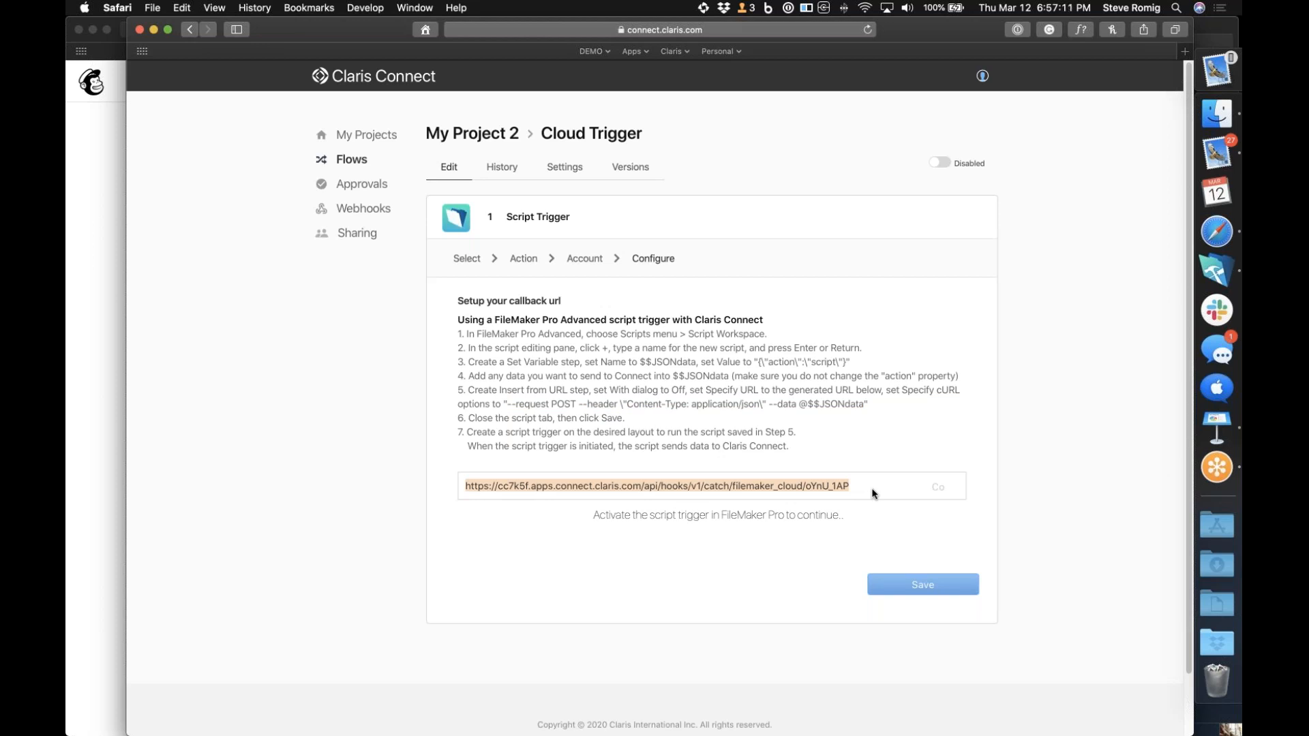
pyautogui.doubleClick(732, 390)
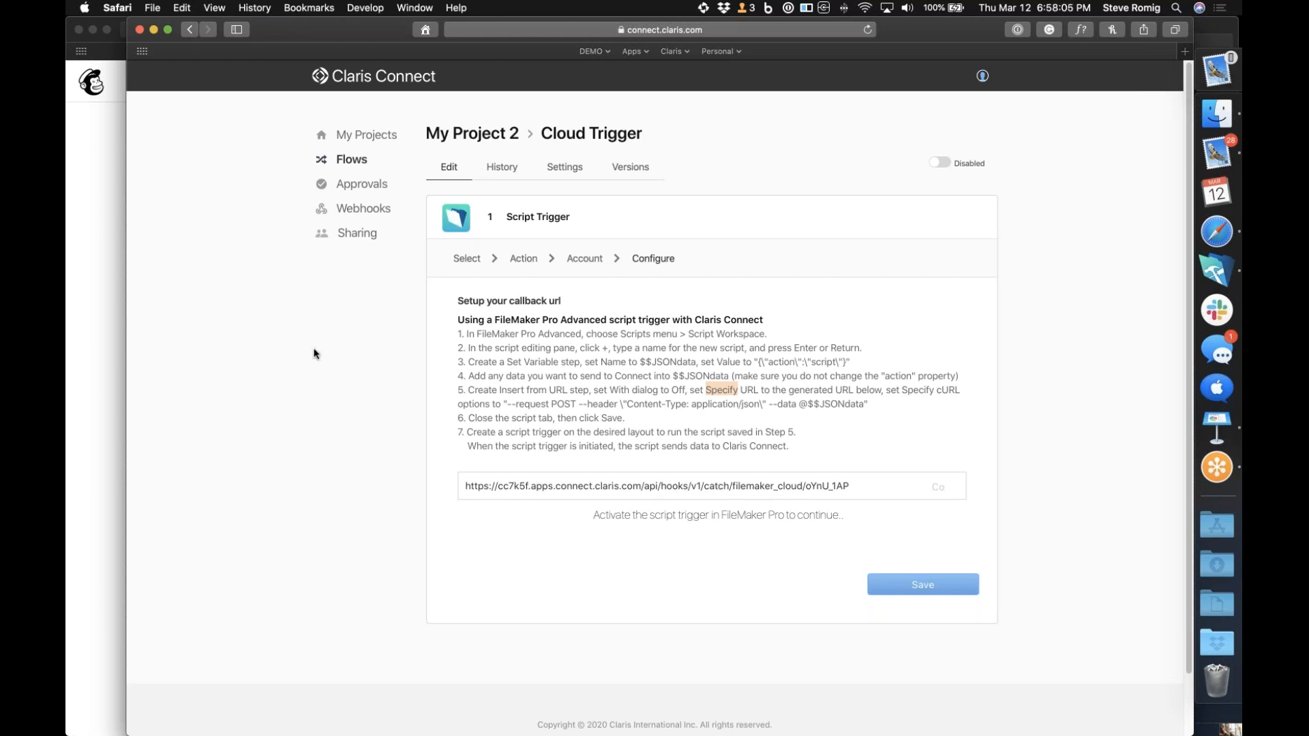
# Return to the projects overview, start adding an on-premise agent from the team options, and accept the Terms of Service
pyautogui.click(366, 135)
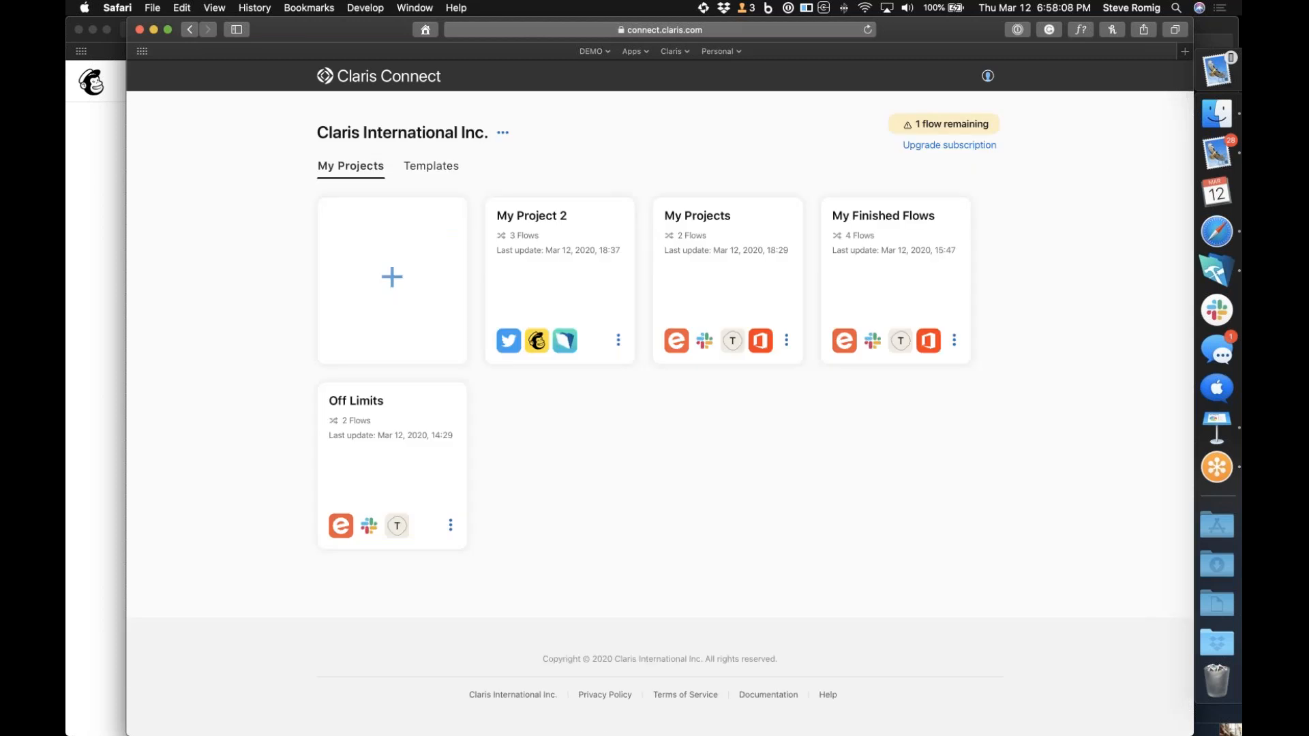
pyautogui.click(503, 135)
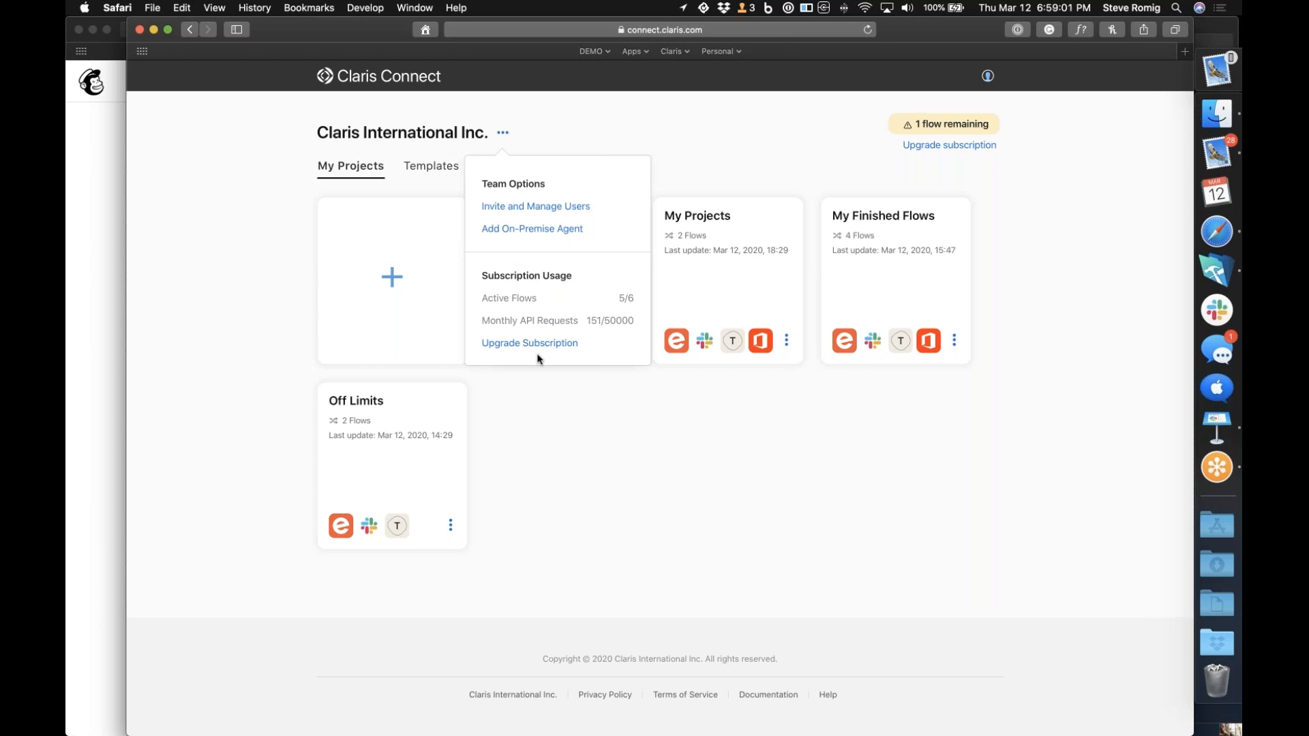
pyautogui.click(540, 229)
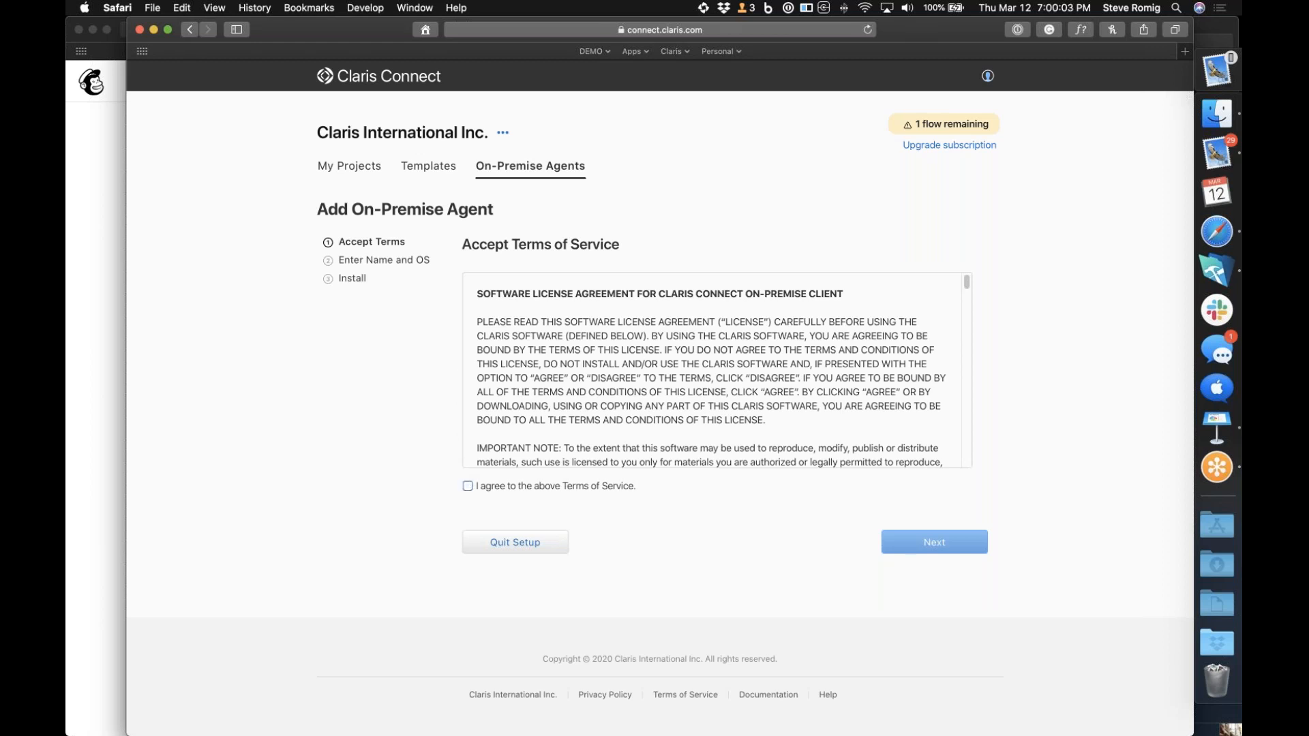
pyautogui.click(467, 486)
pyautogui.click(917, 547)
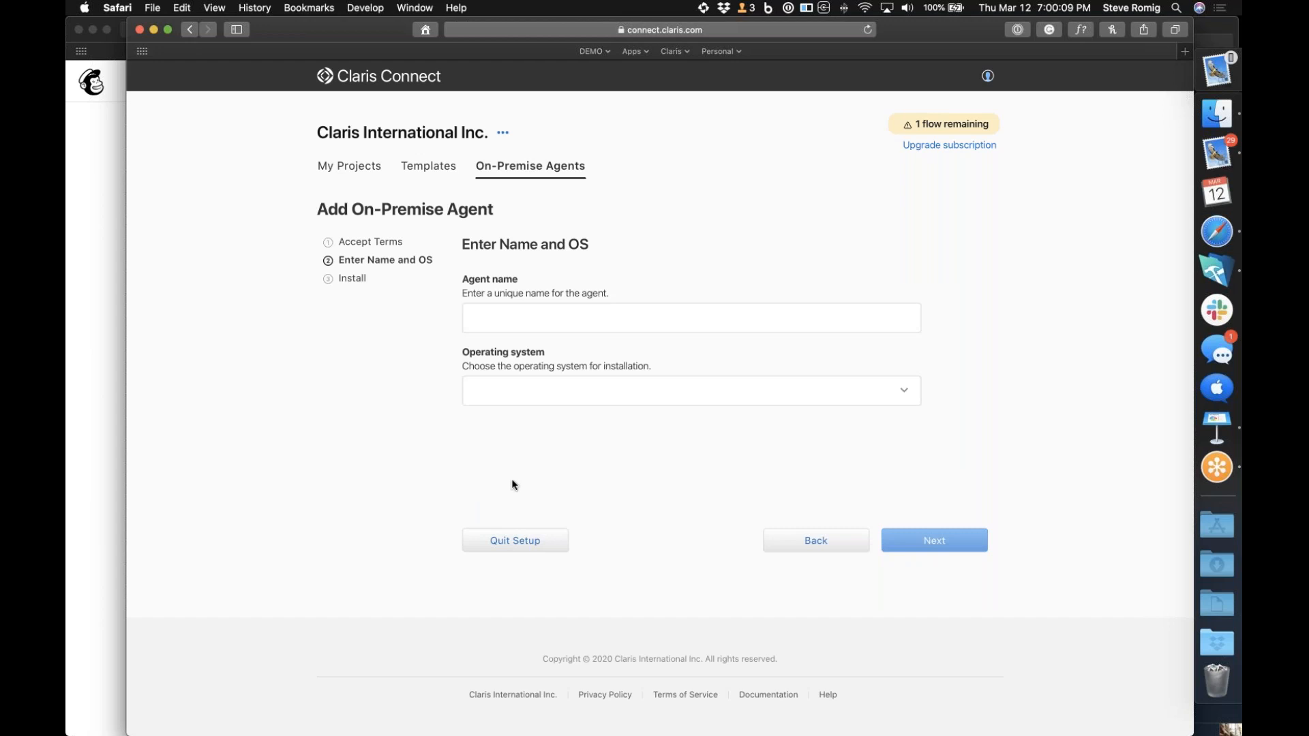
# Name the agent "My Agebt", choose macOS as its operating system, and continue to the installation stage
pyautogui.click(576, 319)
pyautogui.write('My ')
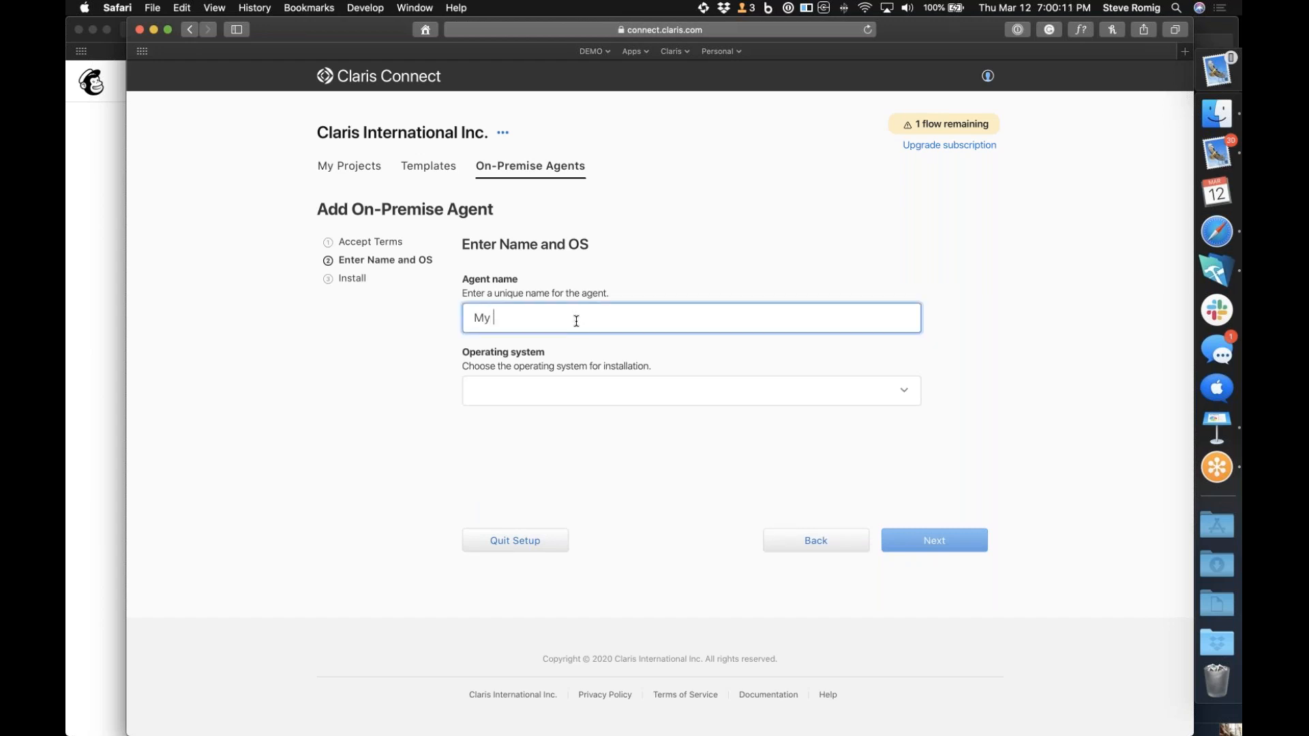
pyautogui.write('Agebt')
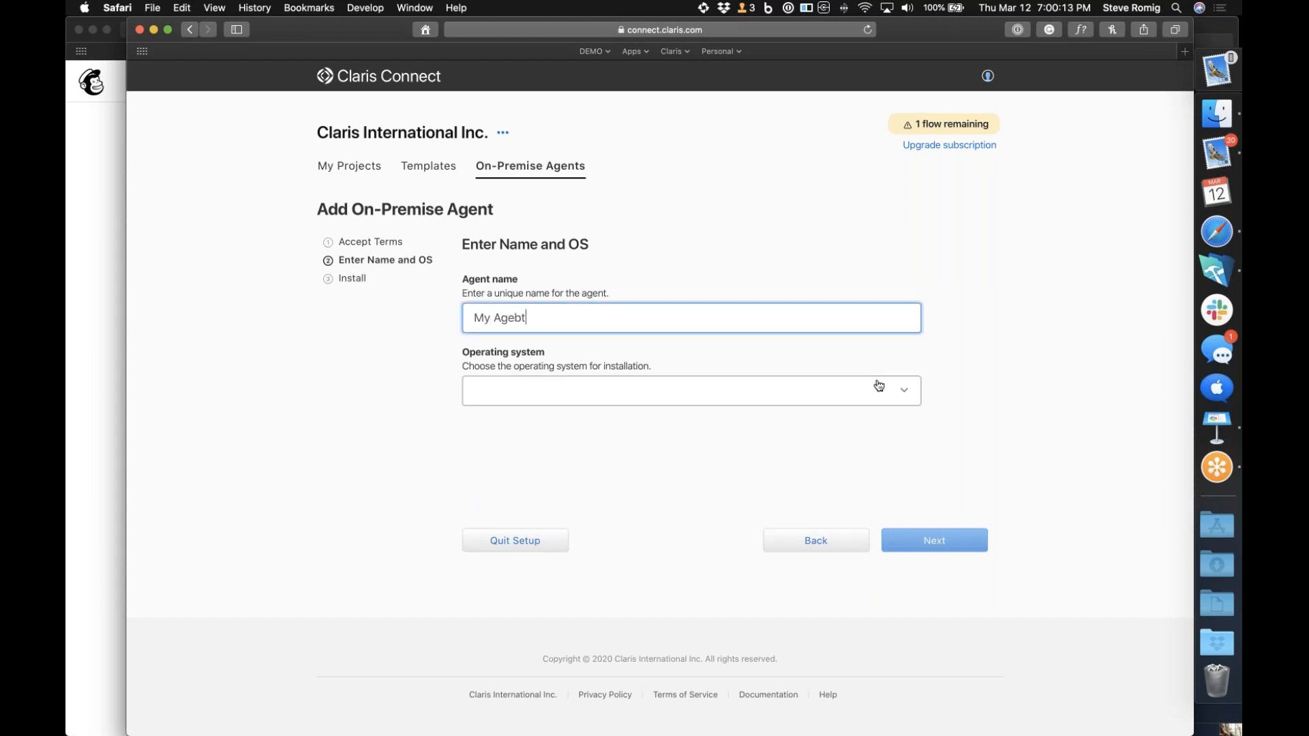
pyautogui.click(905, 393)
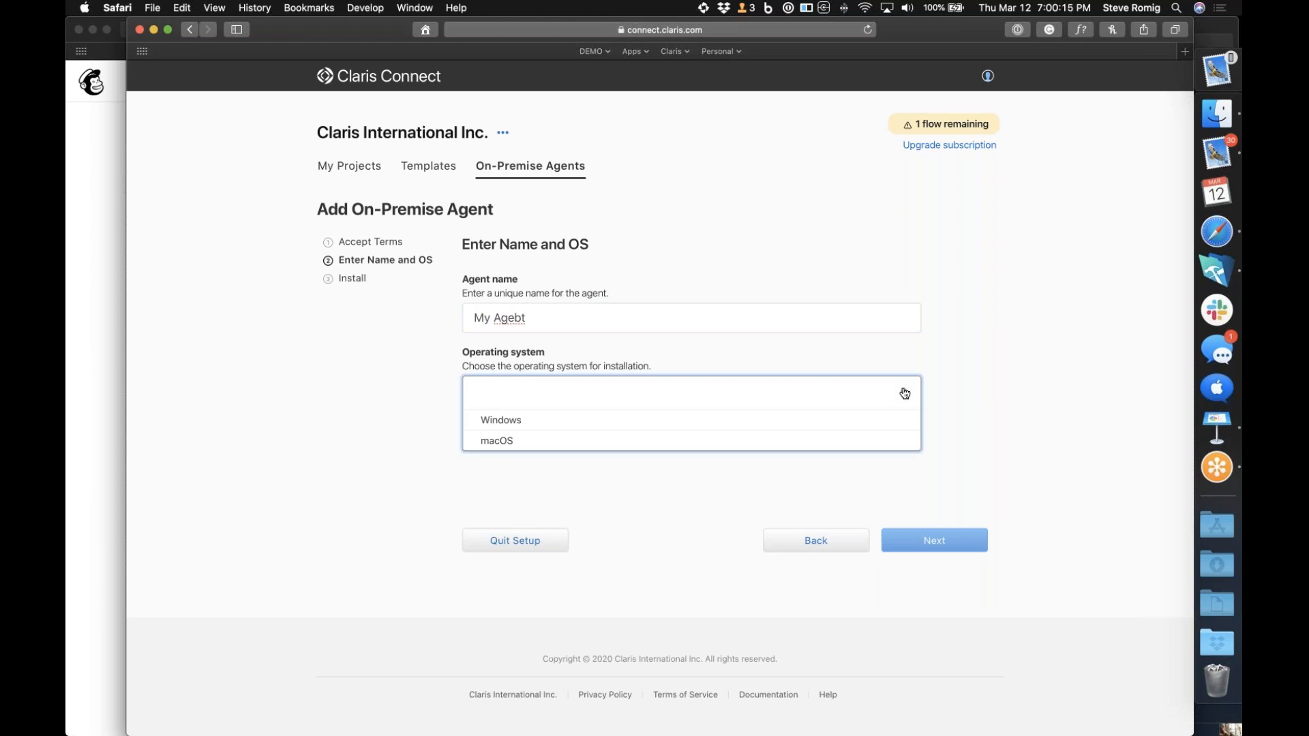
pyautogui.click(835, 442)
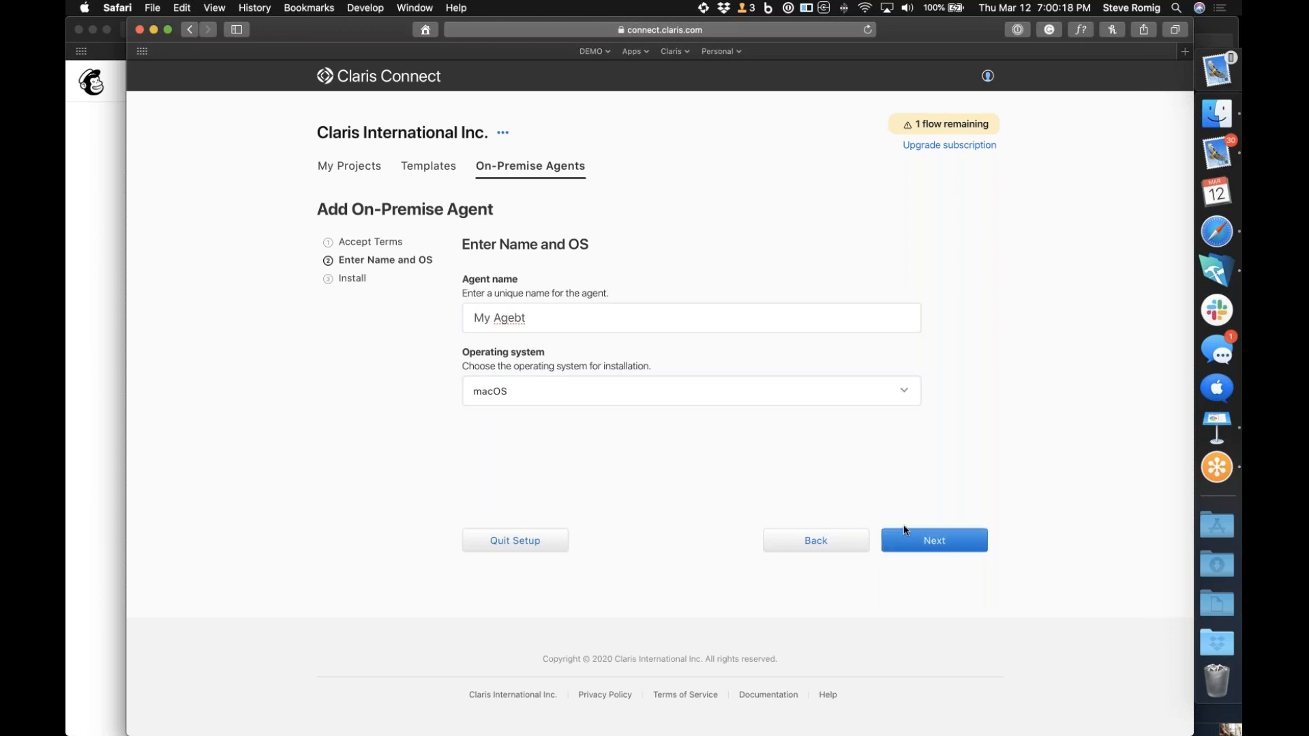
pyautogui.click(944, 547)
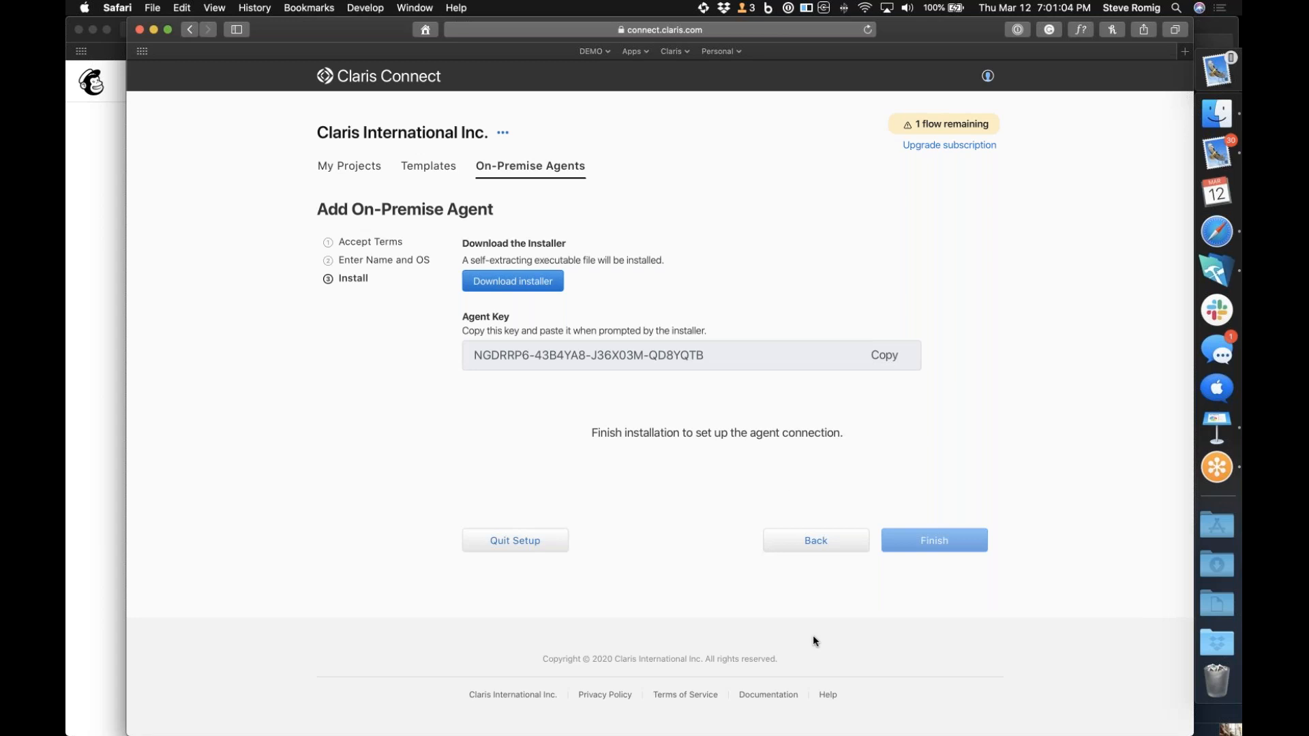
# Open the Claris Connect Help page on on-premise agents and expand the section on configuring the agent
pyautogui.keyDown('super'); pyautogui.click(827, 695); pyautogui.keyUp('super')
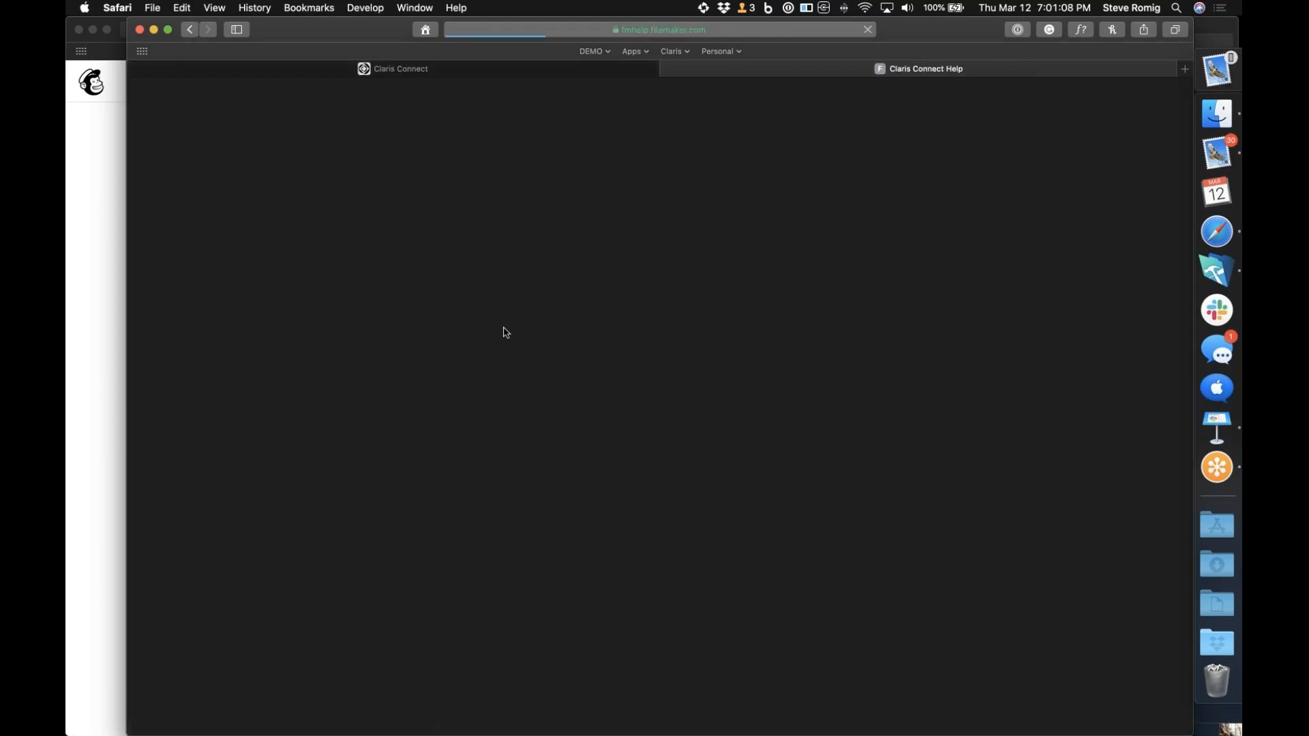
pyautogui.scroll(-20, 503, 326)
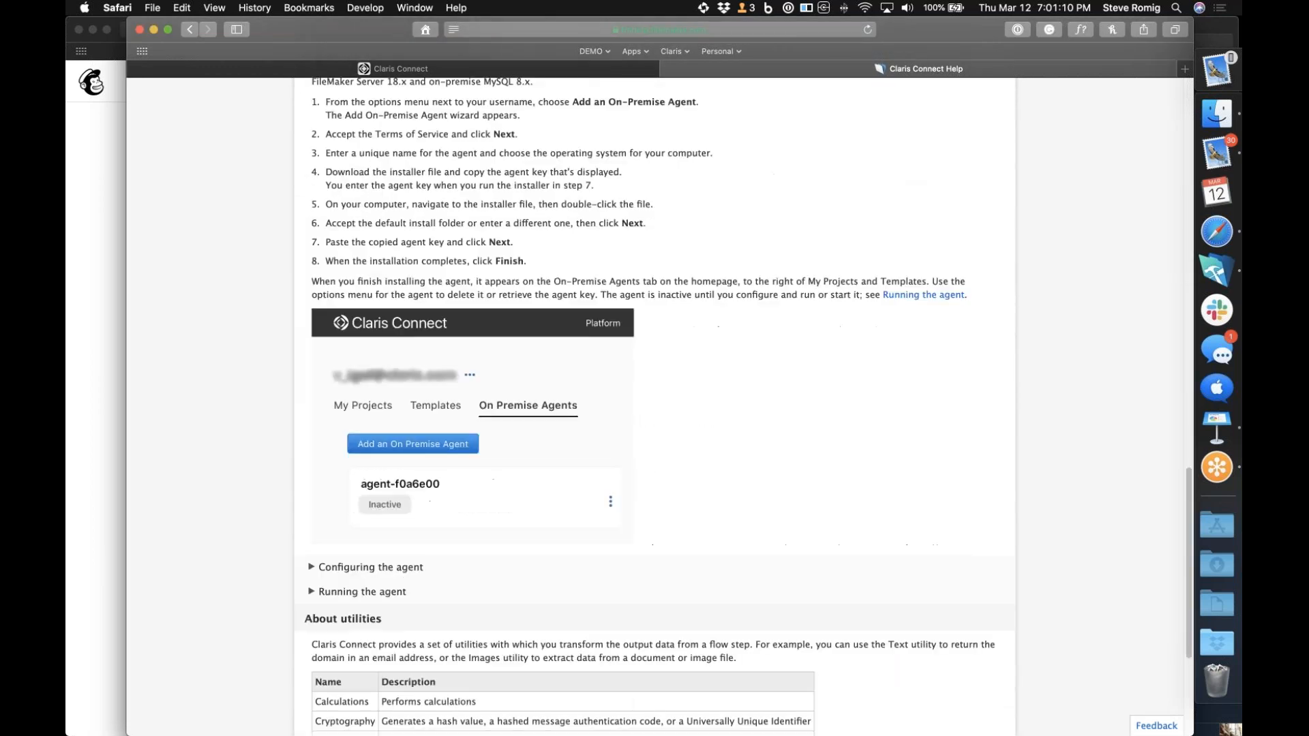
pyautogui.scroll(-3, 503, 326)
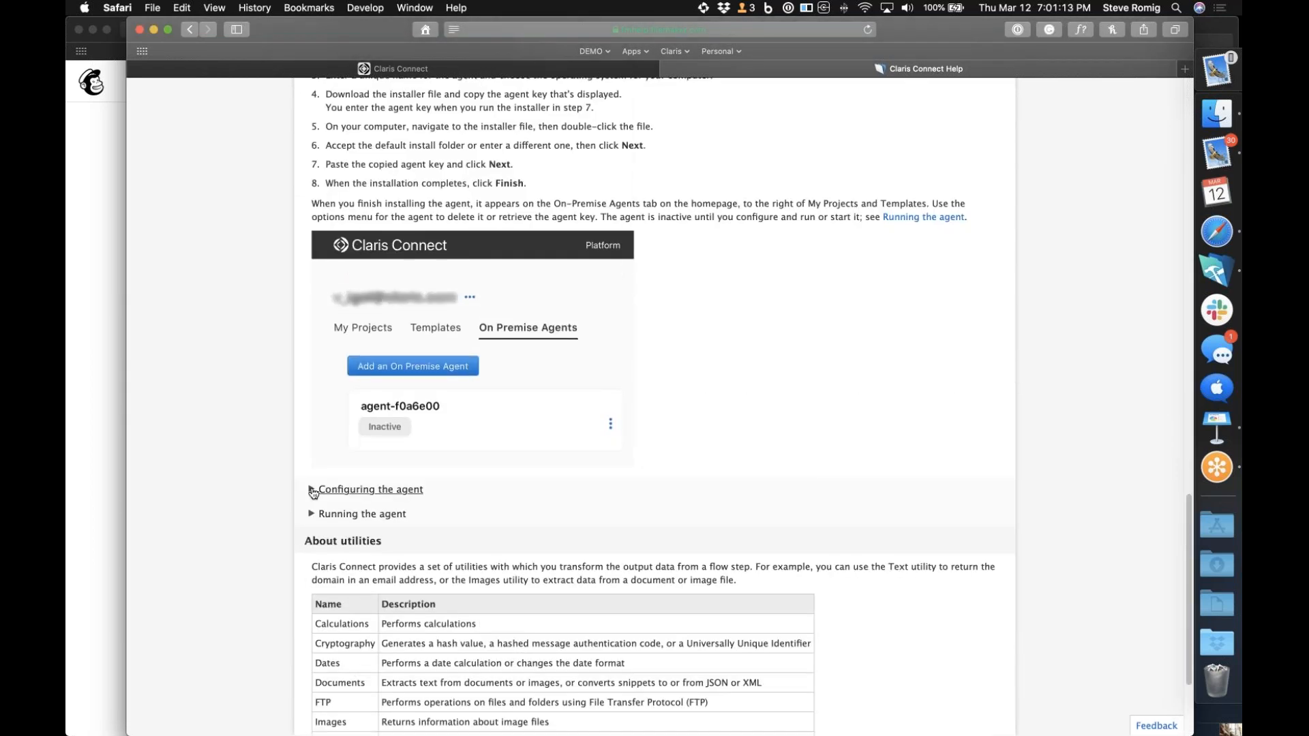
pyautogui.click(313, 490)
pyautogui.scroll(-14, 313, 493)
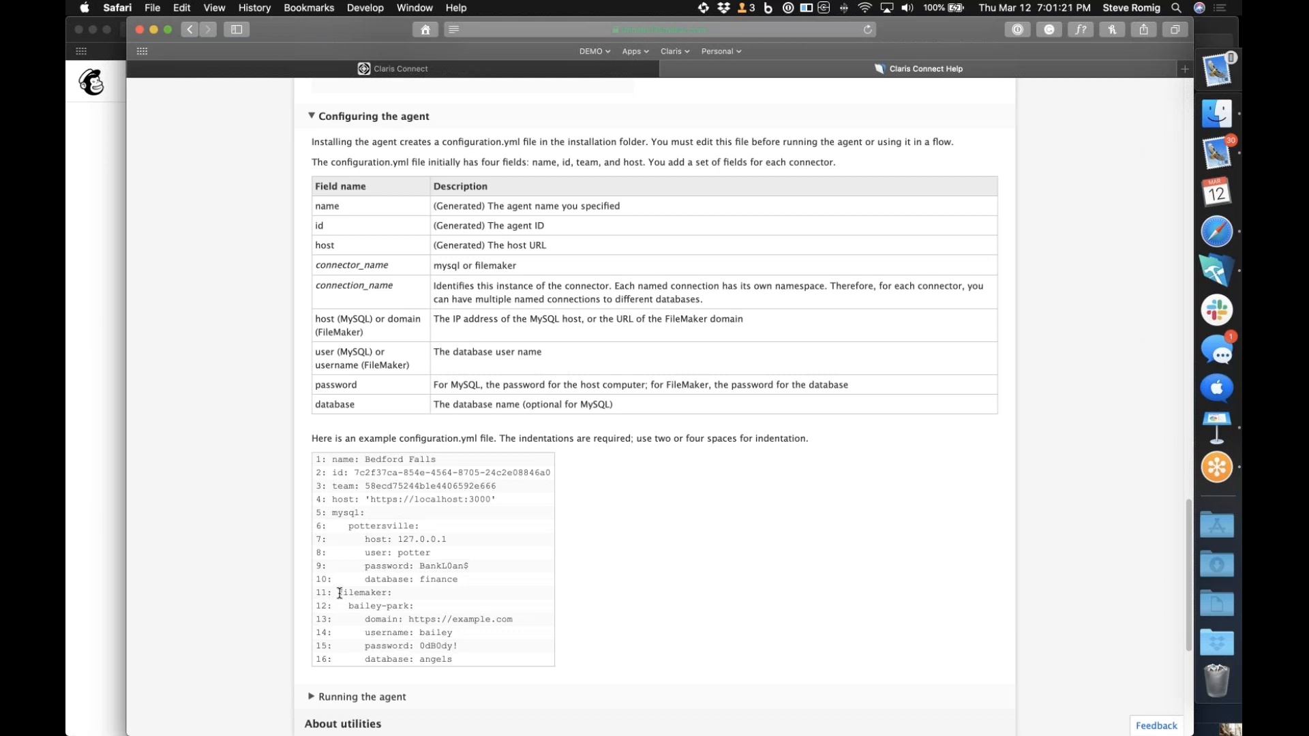
# Examine the example configuration.yml file, highlighting its four initial fields and the complete filemaker connector block
pyautogui.moveTo(338, 592); pyautogui.dragTo(385, 600)
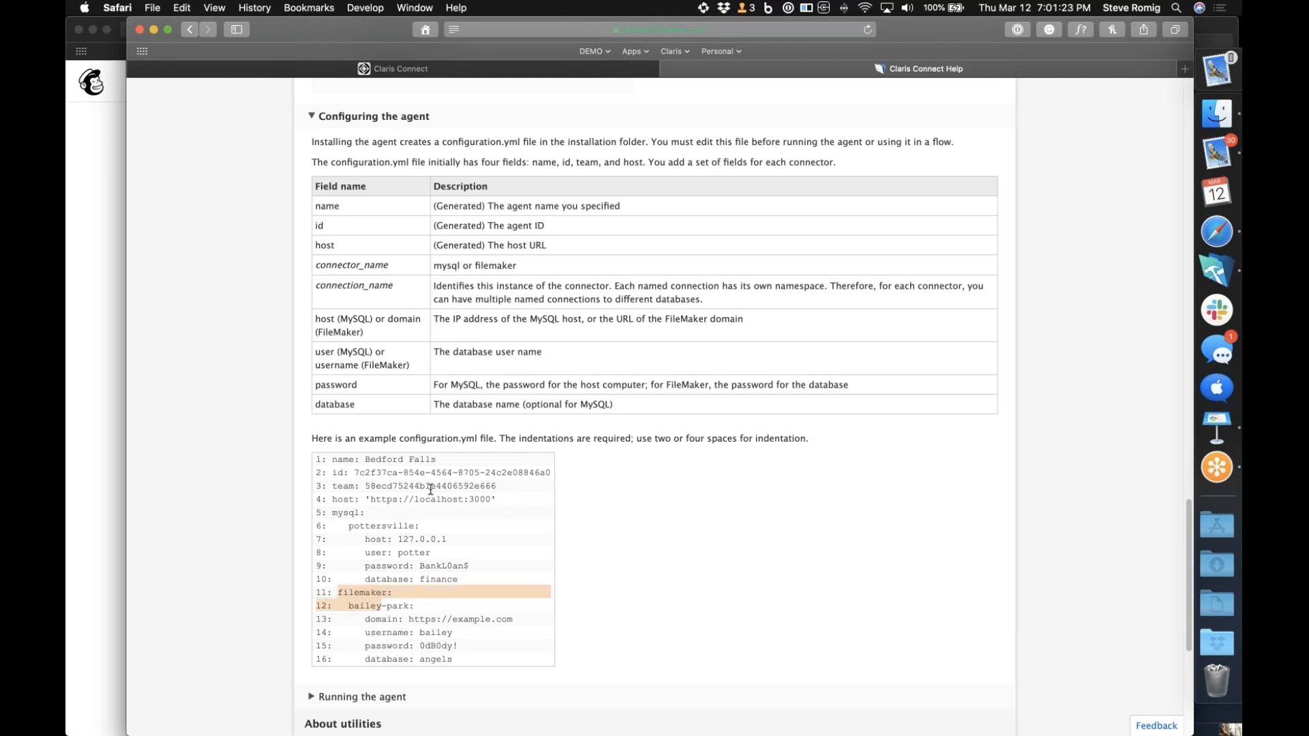
pyautogui.moveTo(505, 498); pyautogui.dragTo(282, 451)
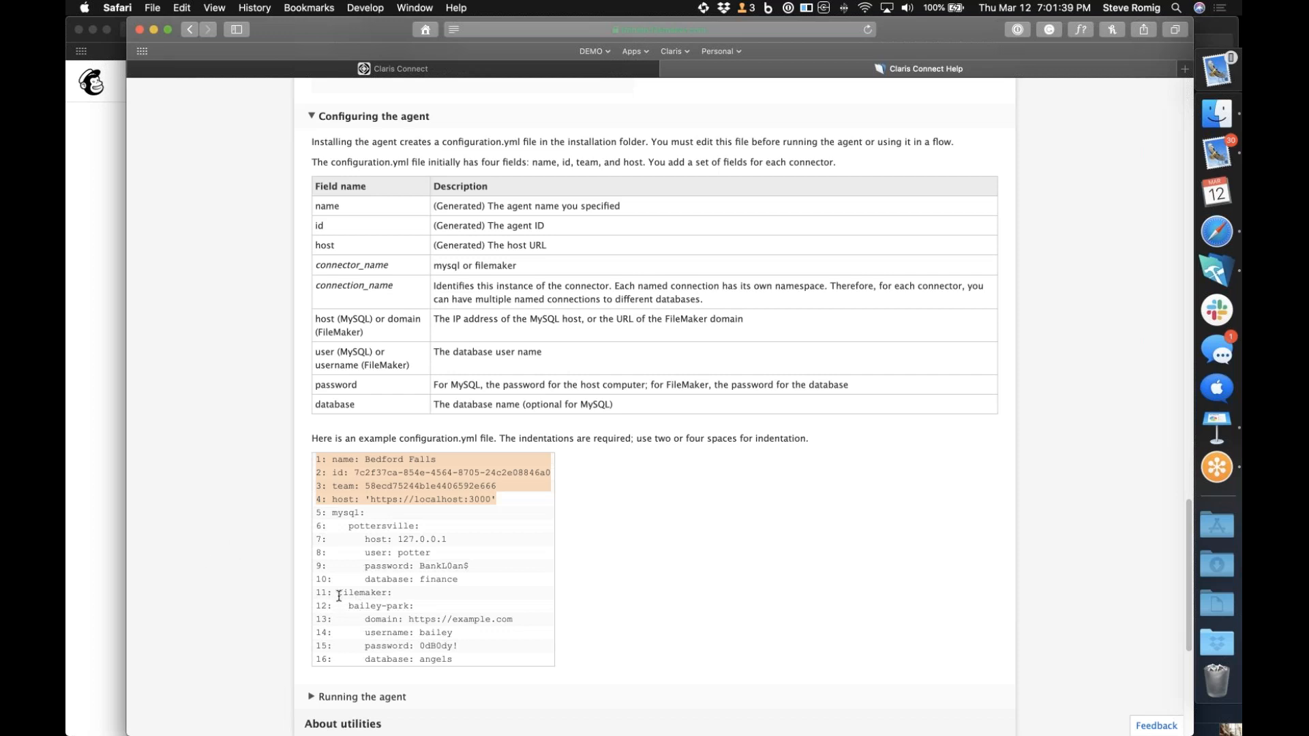
pyautogui.moveTo(337, 592); pyautogui.dragTo(492, 661)
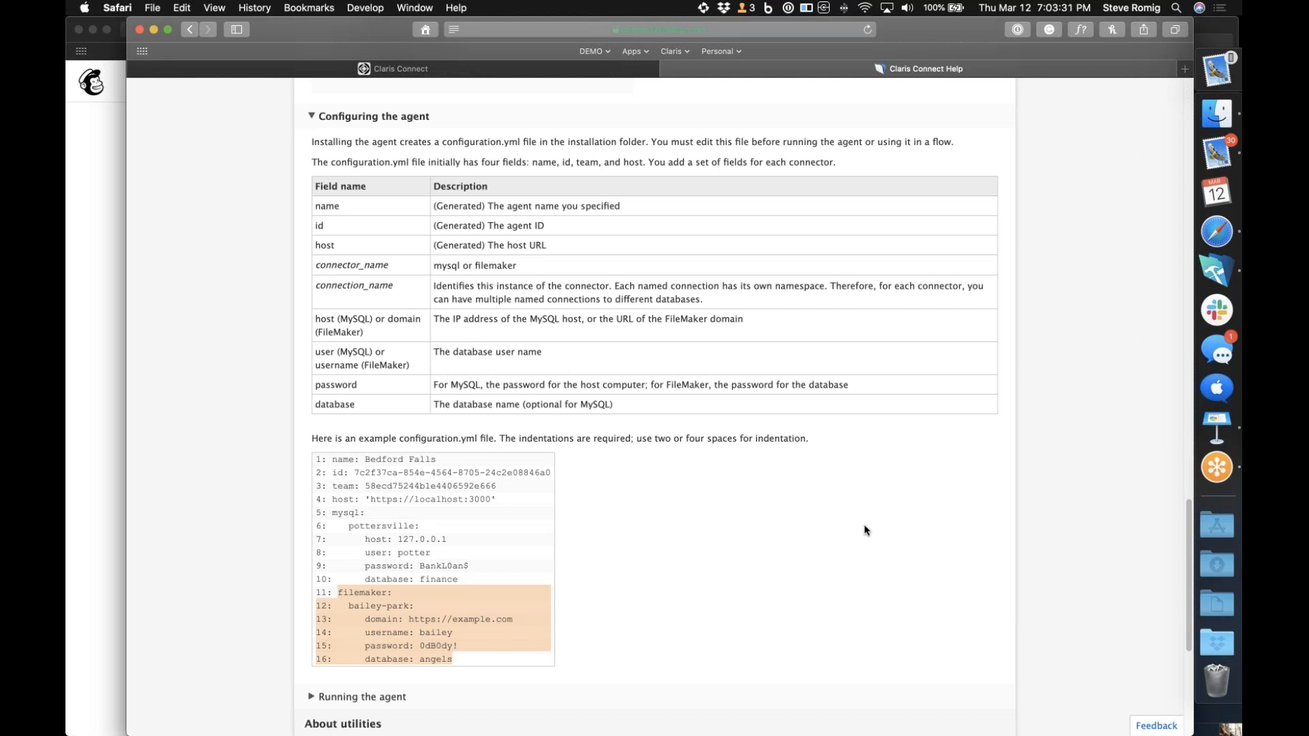
# Leave the on-premise agent setup and return to the team's My Projects overview in Claris Connect
pyautogui.click(544, 70)
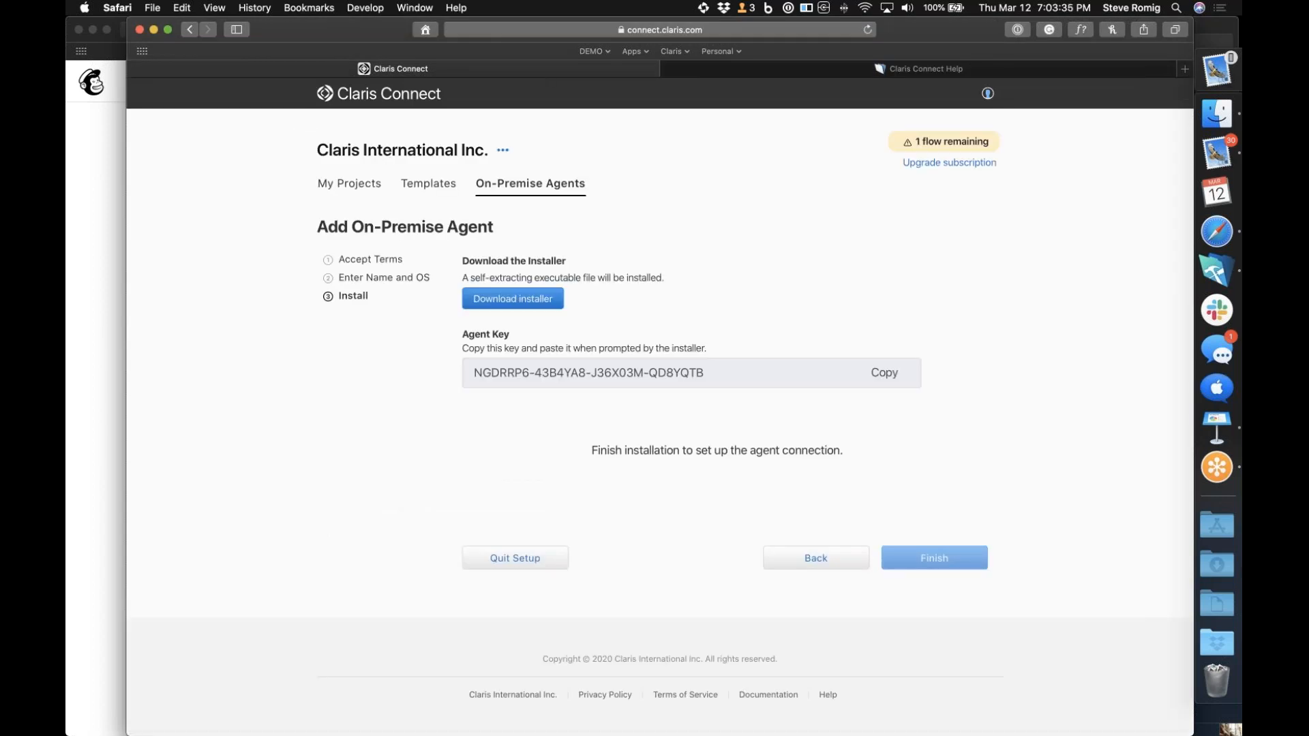
pyautogui.click(361, 184)
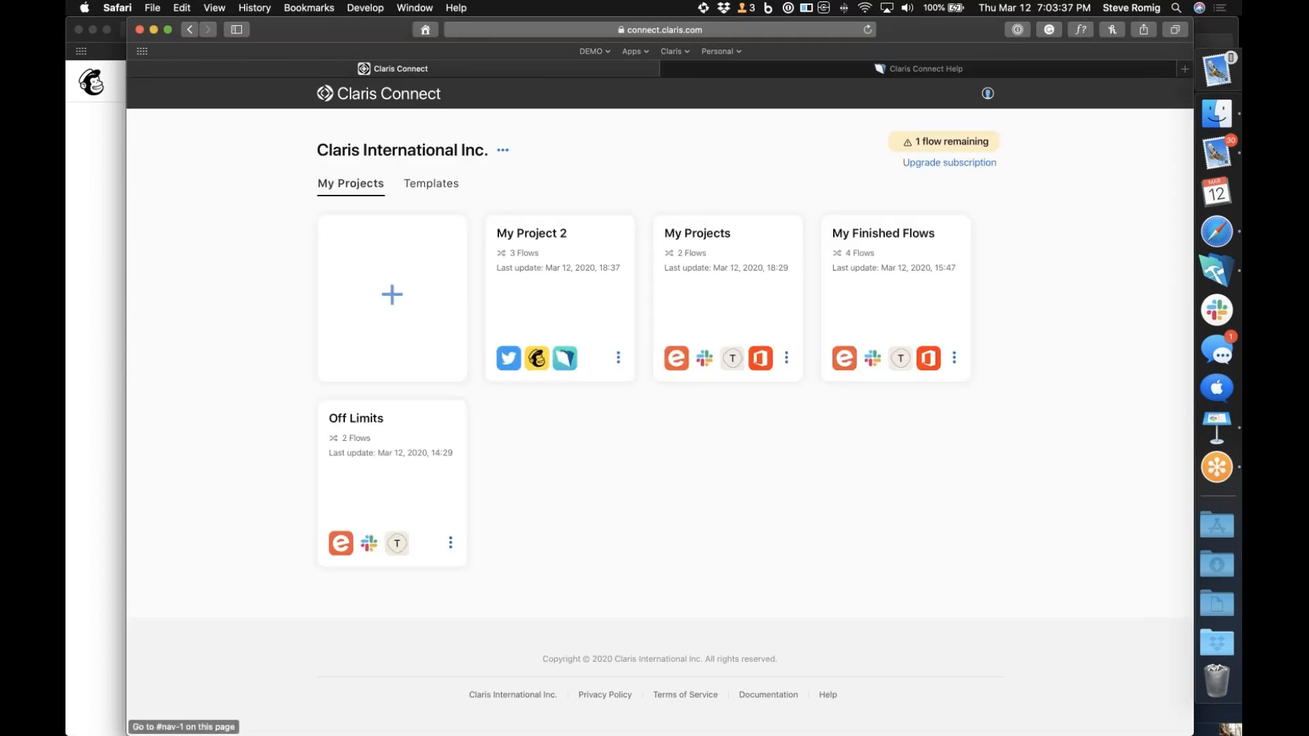
# Switch to Keynote, collapse the Demos group, and show the slide inside the Purchasing group
pyautogui.click(1213, 431)
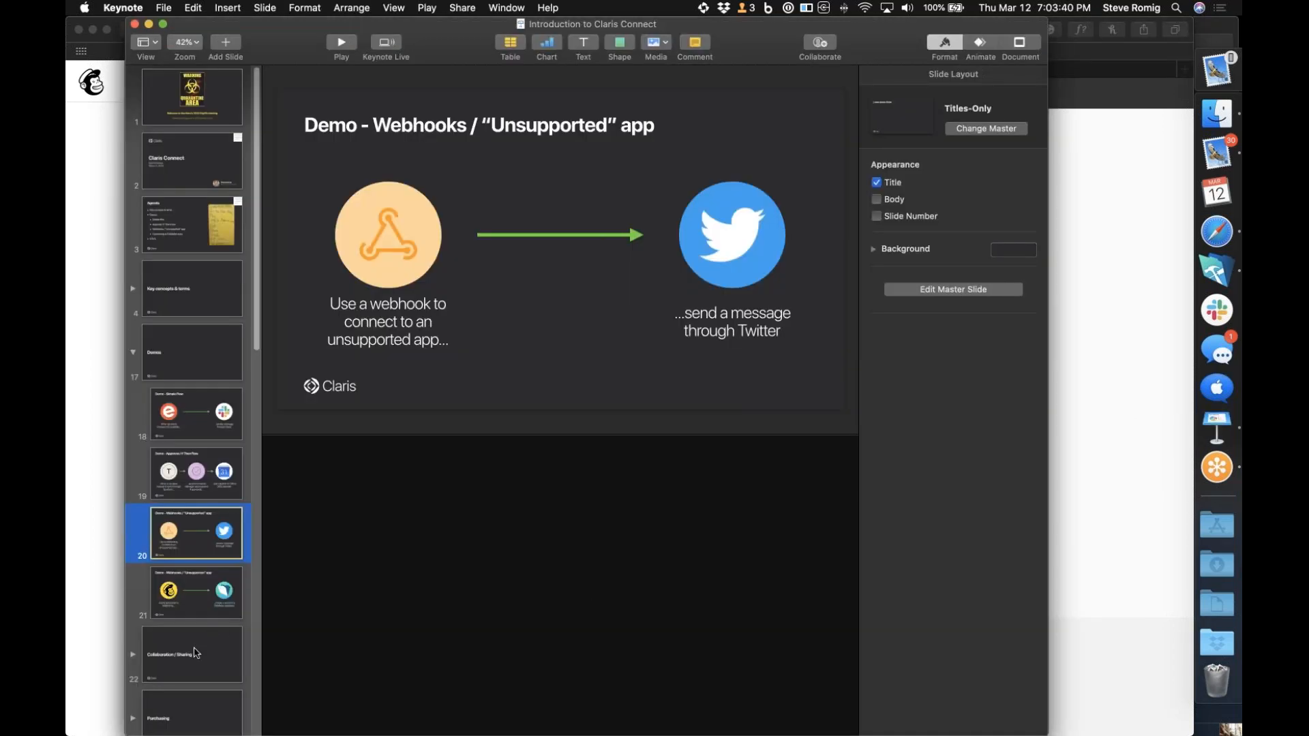
pyautogui.scroll(-2, 204, 650)
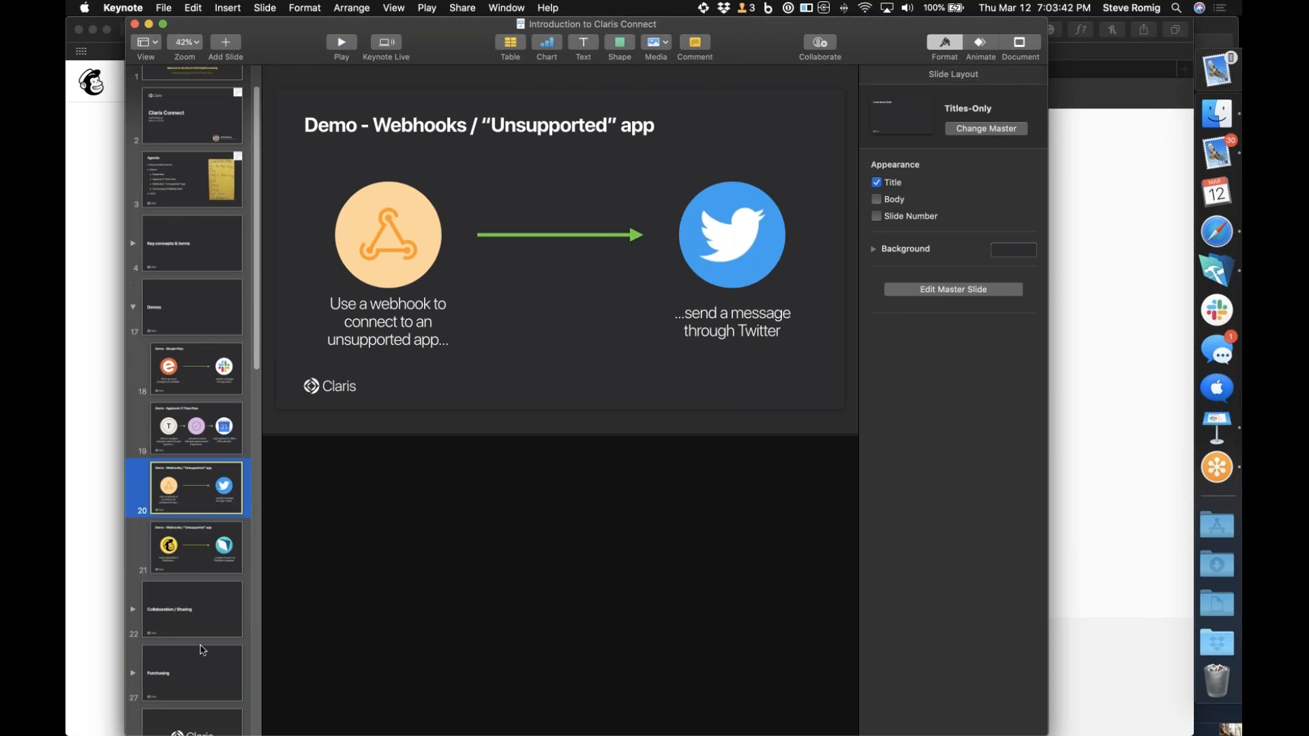
pyautogui.click(157, 658)
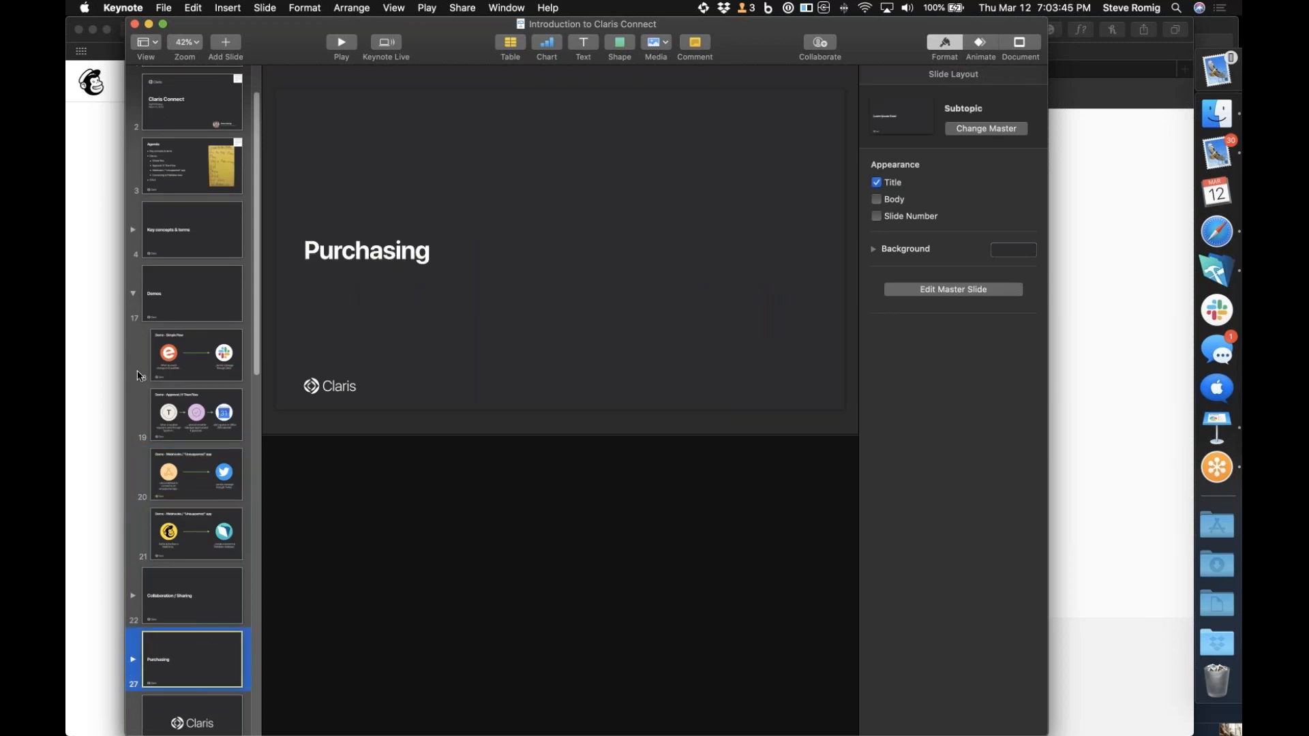
pyautogui.click(133, 294)
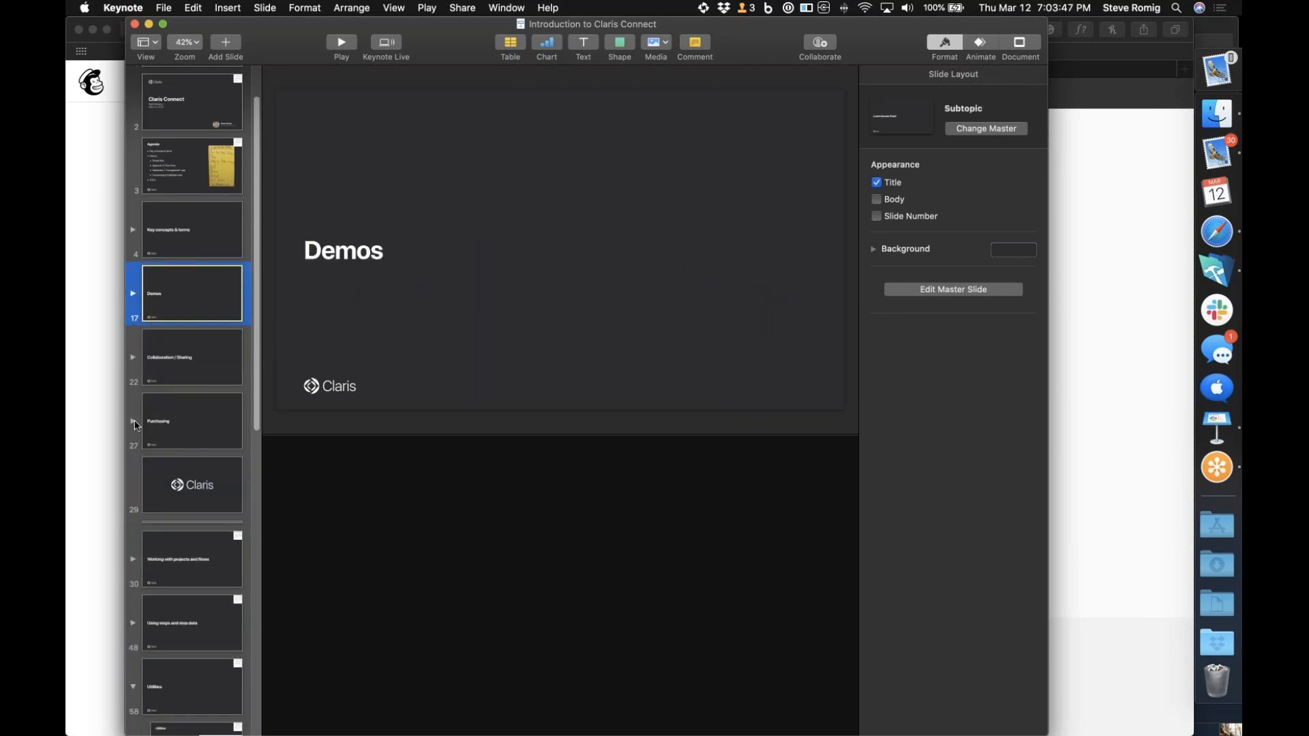
pyautogui.click(135, 423)
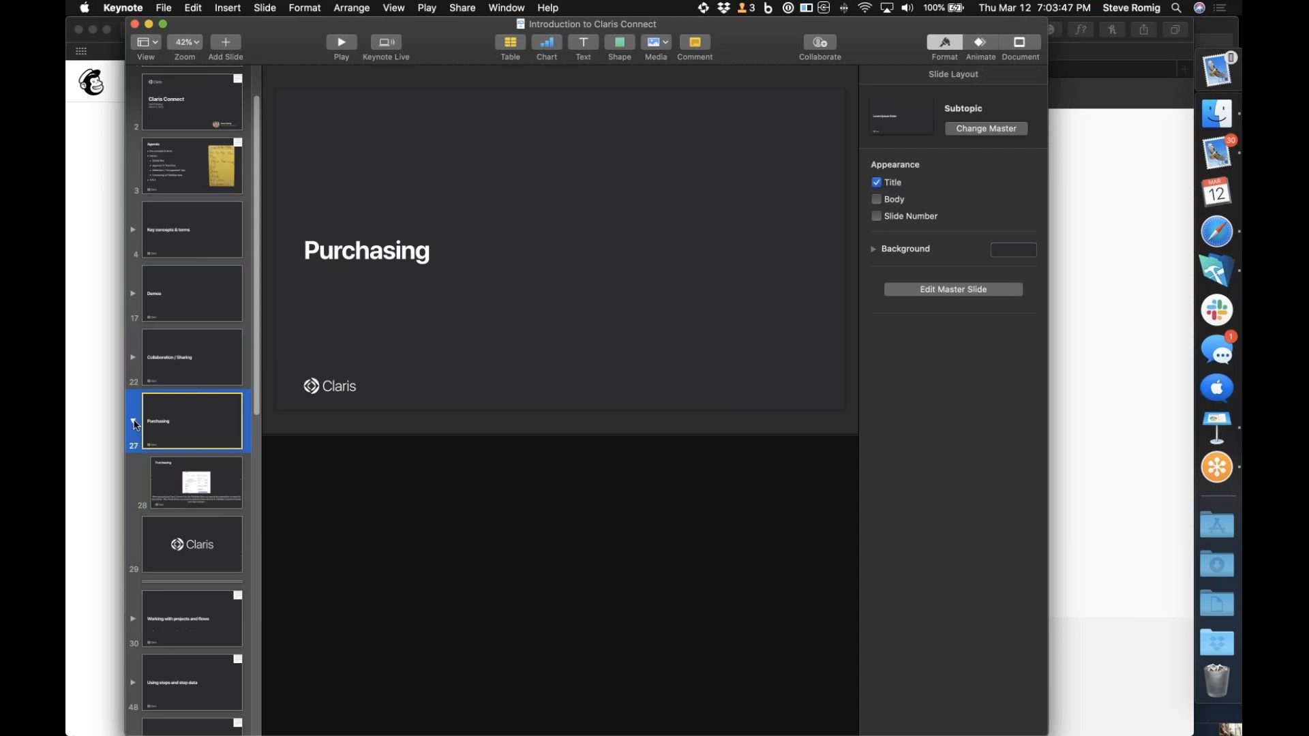
pyautogui.click(181, 496)
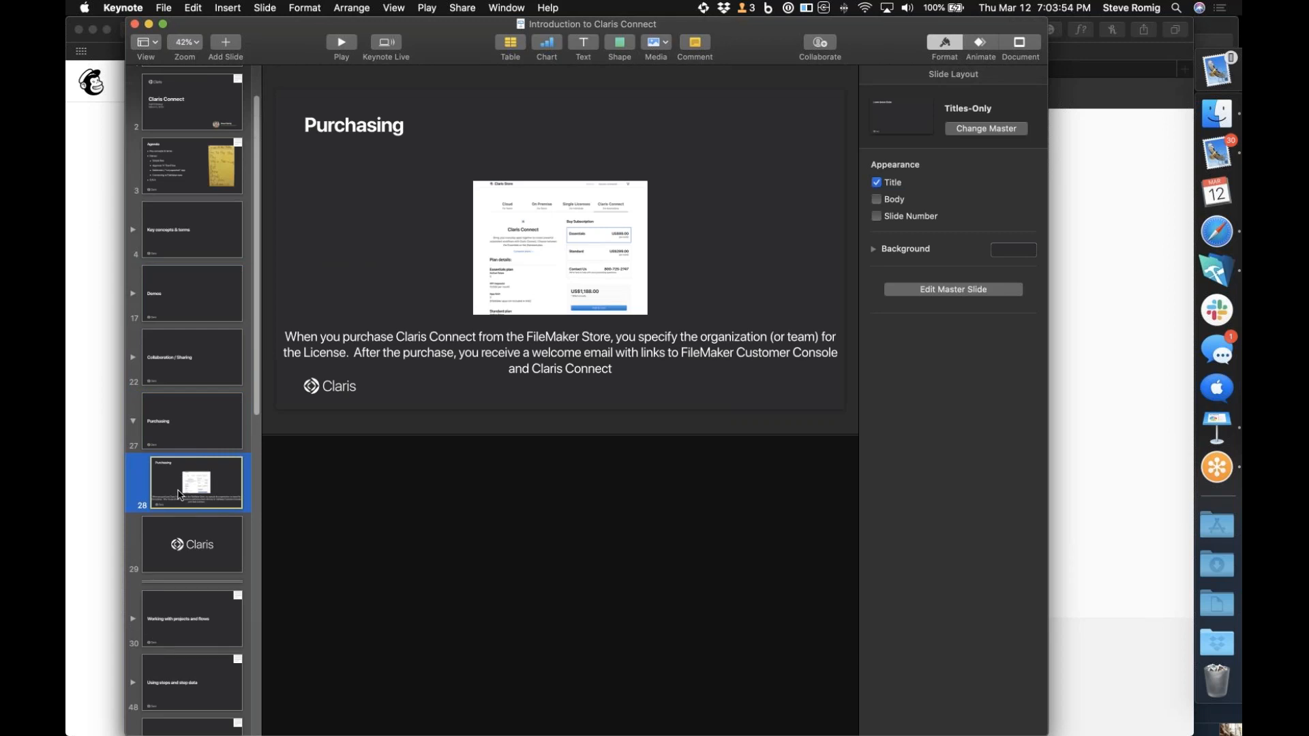
# Switch to Safari and open the Claris International website through a web search
pyautogui.click(1220, 233)
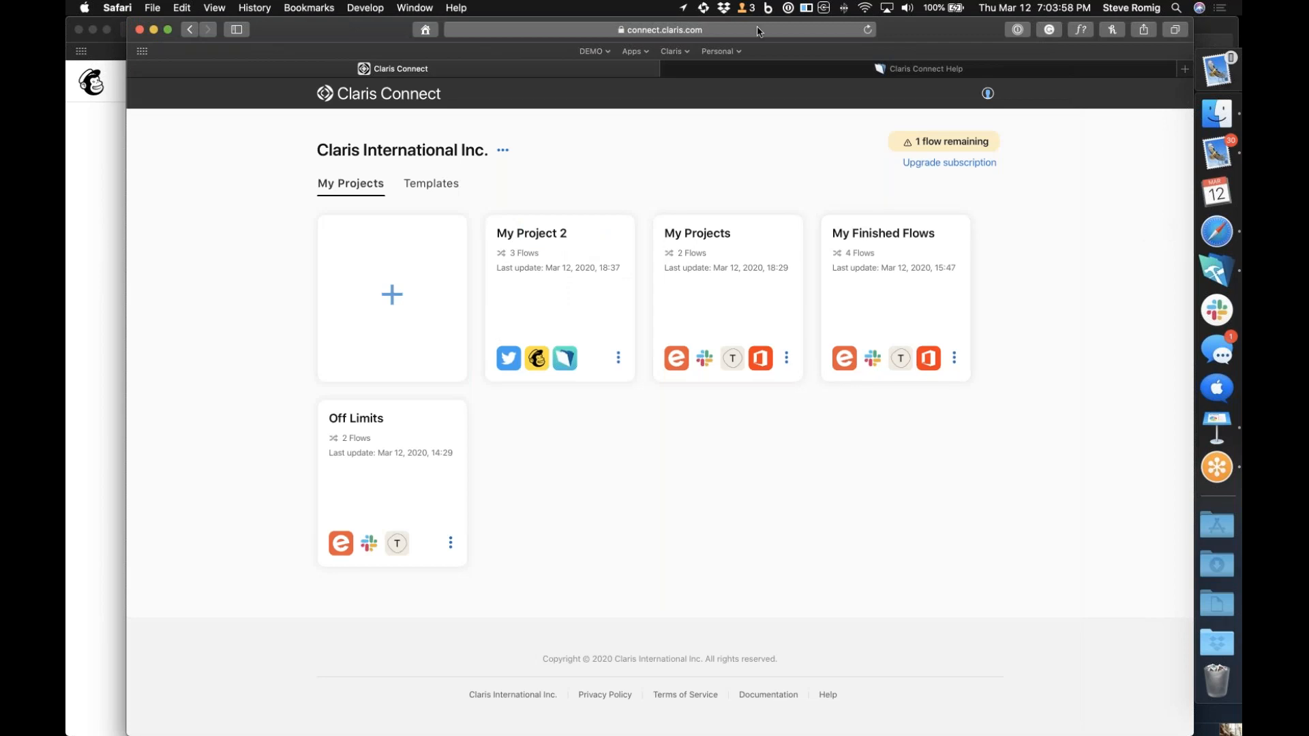
pyautogui.write('www.cla')
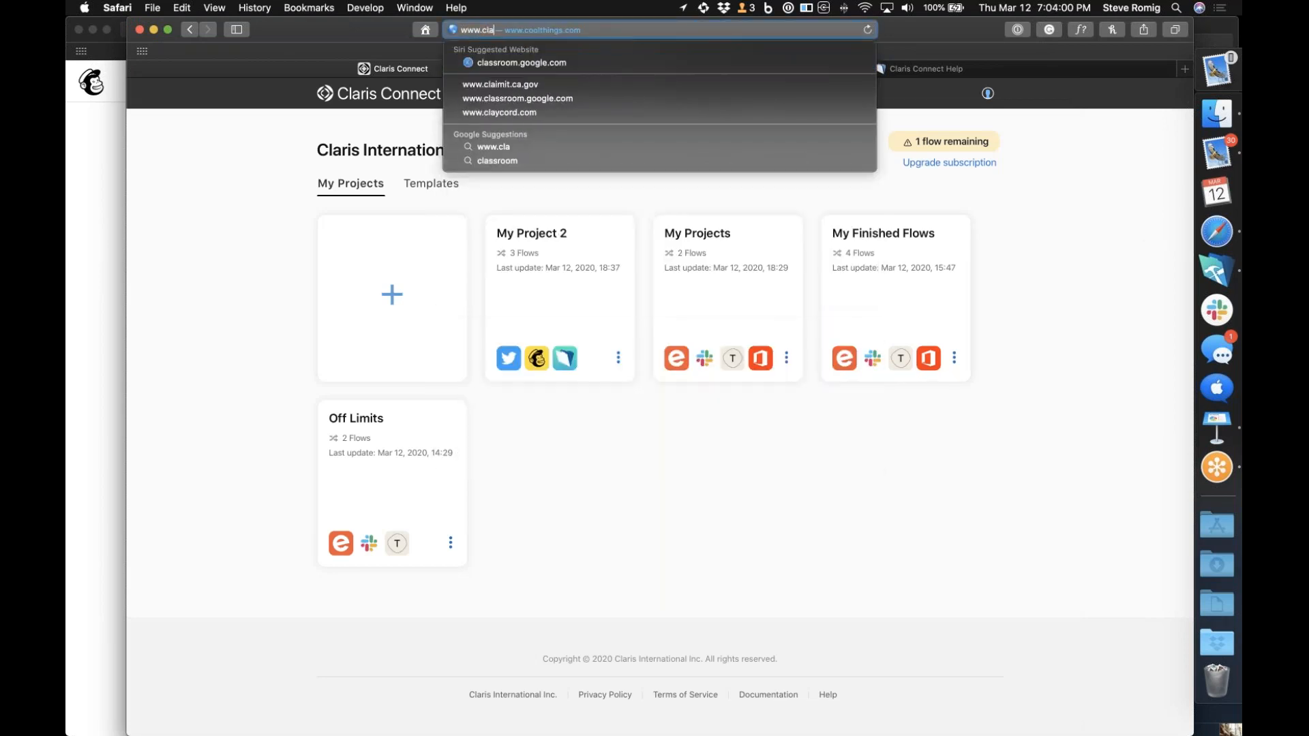
pyautogui.write('ris.coin')
pyautogui.press('Return')
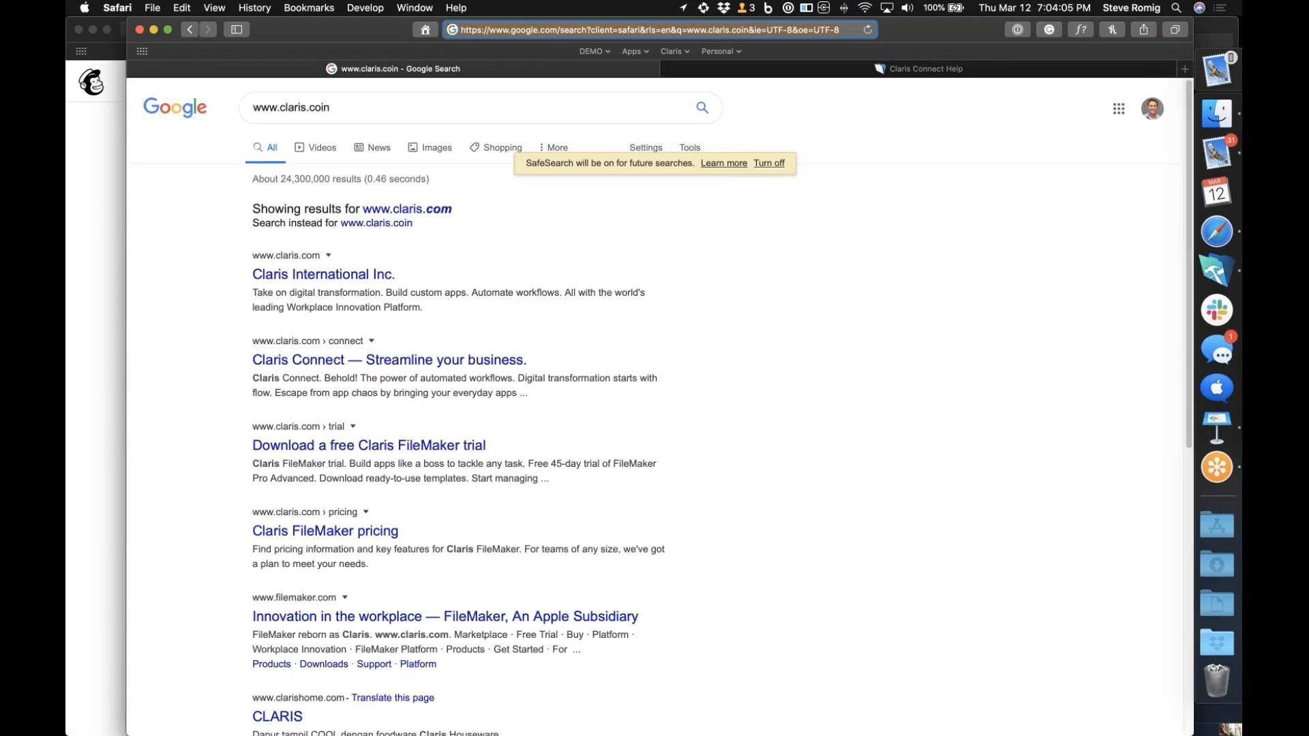
pyautogui.click(322, 275)
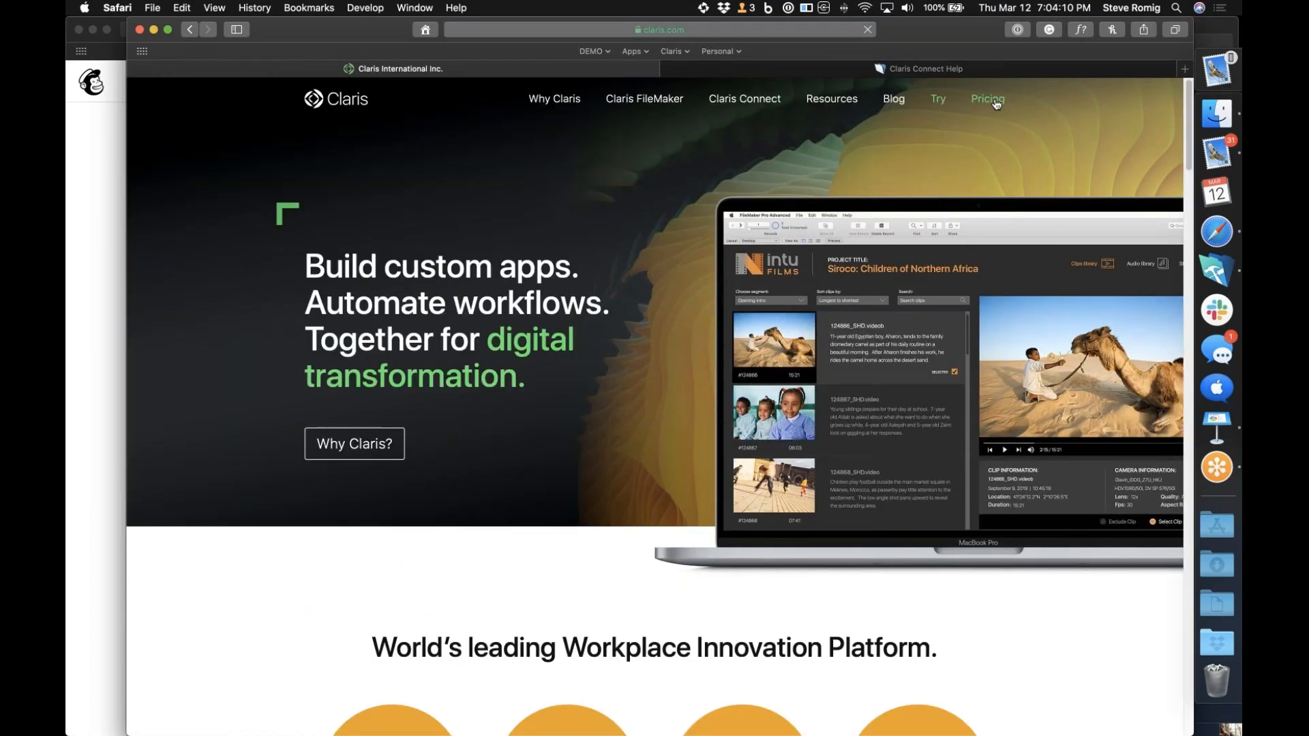
# Open the Claris Connect pricing and review the Essentials and Standard plans with their expansion packs
pyautogui.click(988, 96)
pyautogui.click(798, 325)
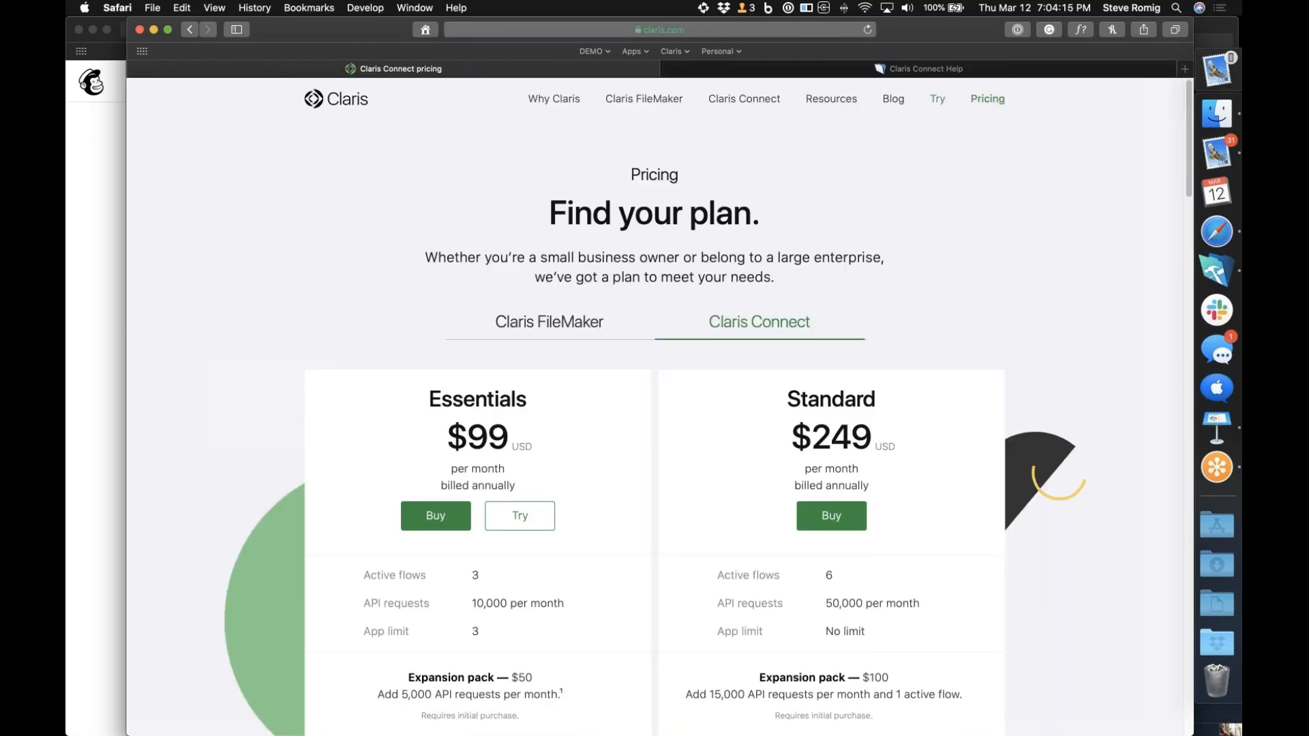
pyautogui.scroll(-3, 654, 409)
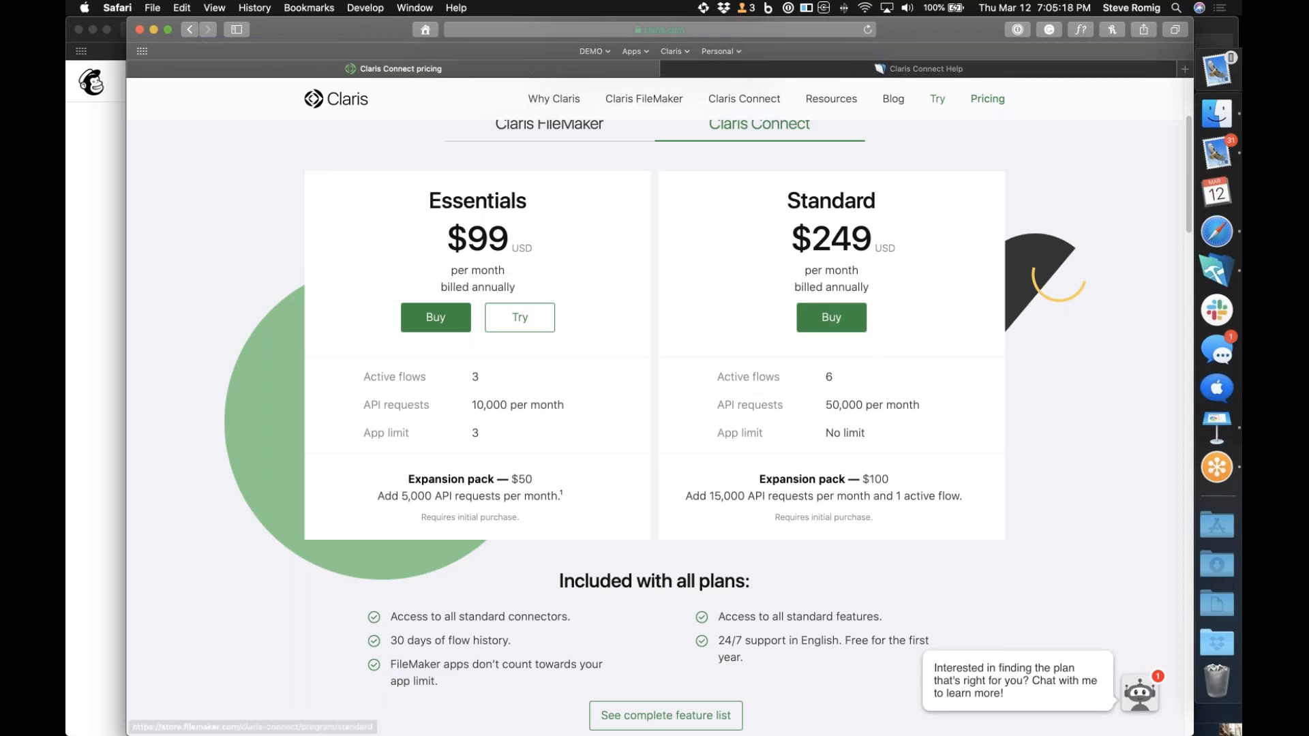
# Switch back to the Purchasing slide in Keynote
pyautogui.click(1220, 431)
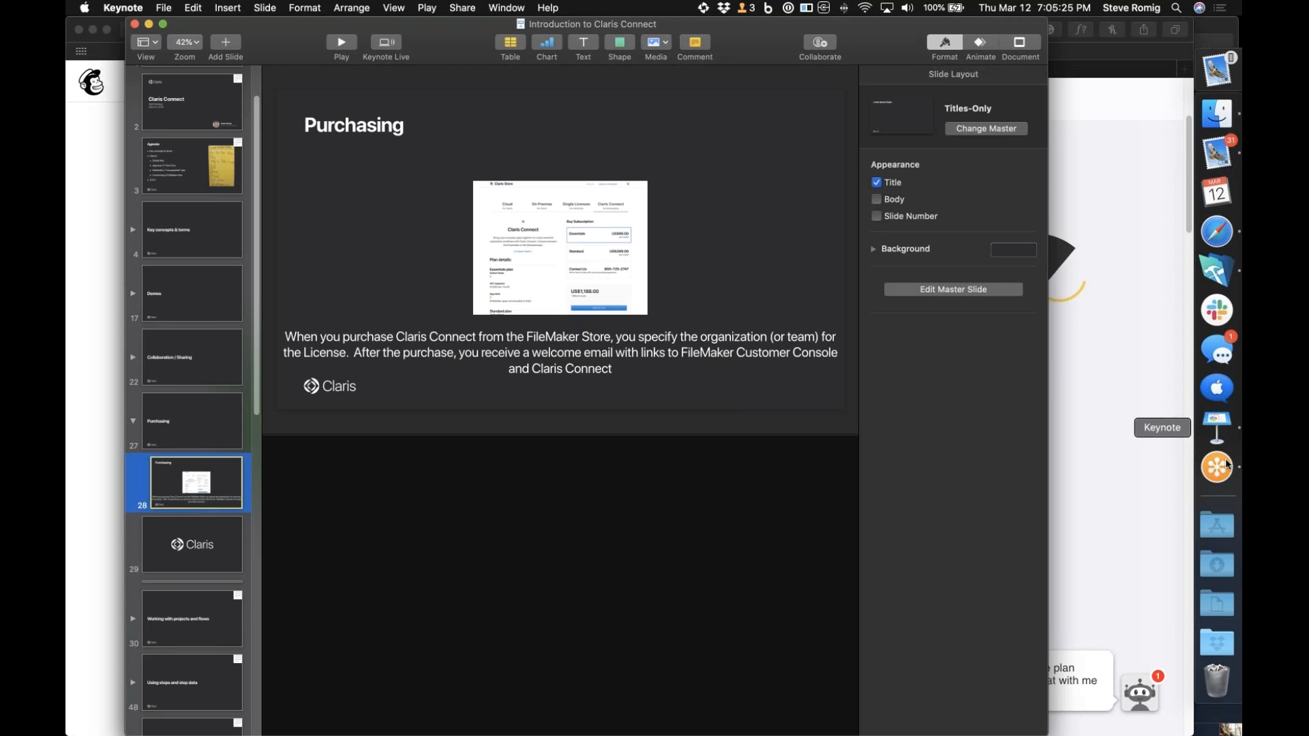
pyautogui.click(1217, 467)
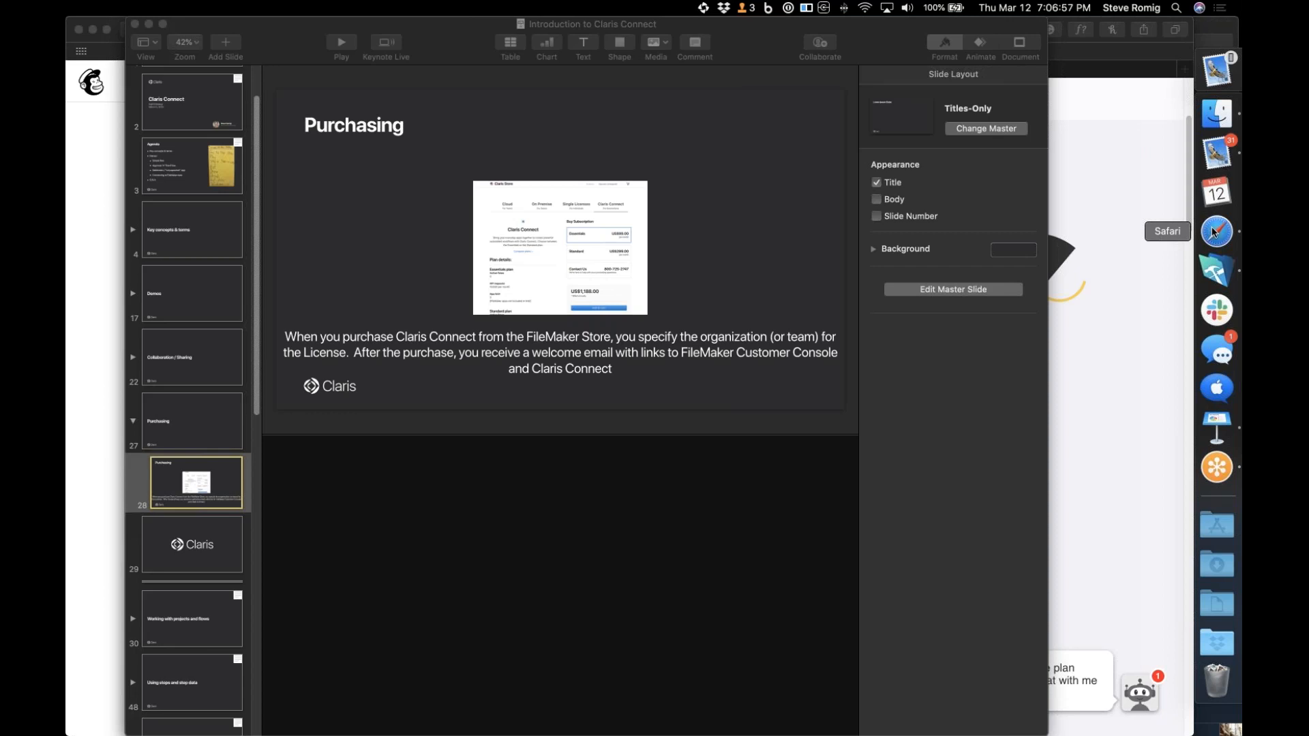
# Switch to Safari and load connect.claris.com in place of the Claris Connect Help page
pyautogui.click(1114, 268)
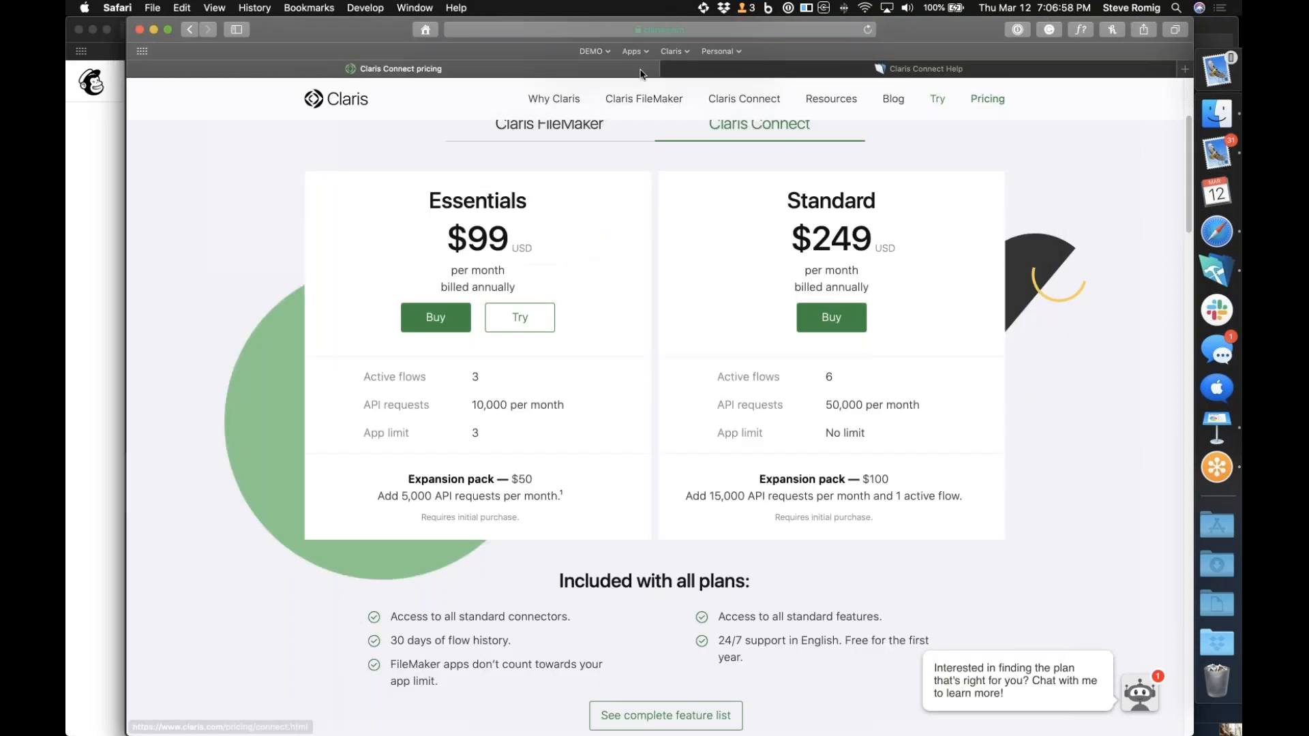
pyautogui.click(733, 73)
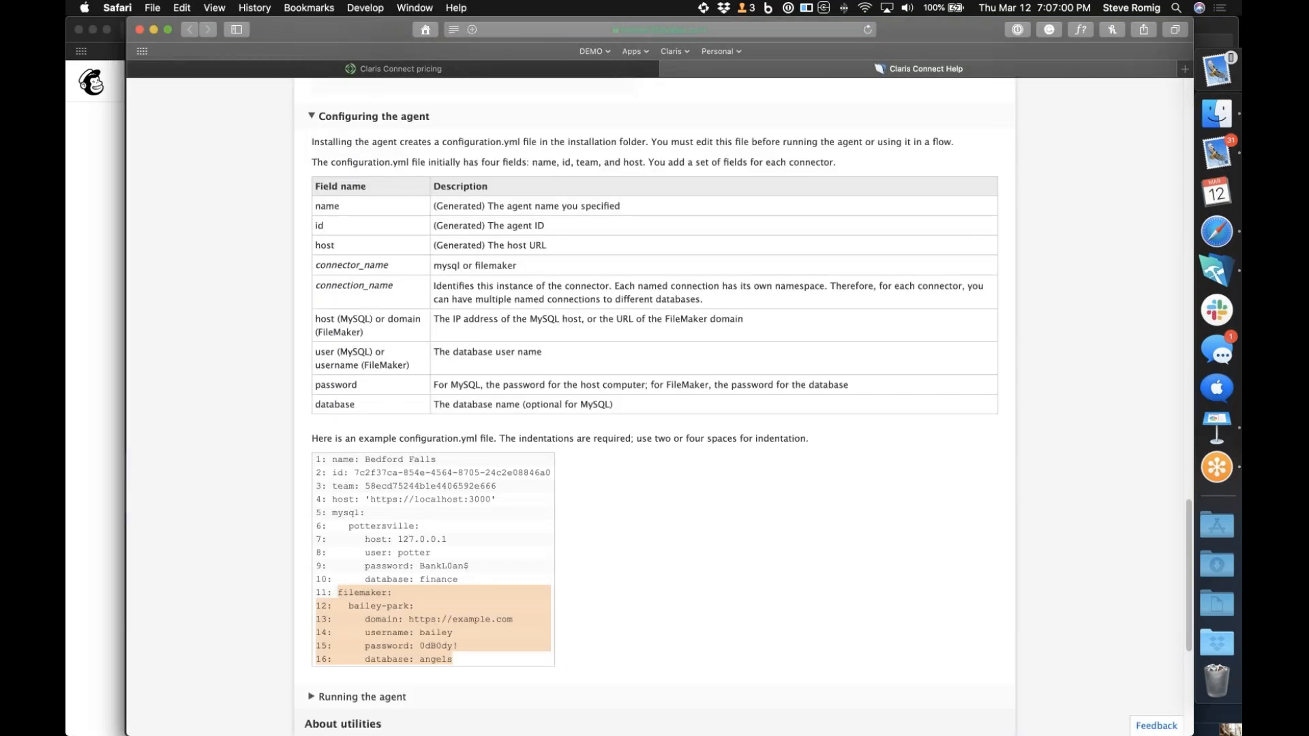
pyautogui.press('super+l')
pyautogui.write('connect.claris.com')
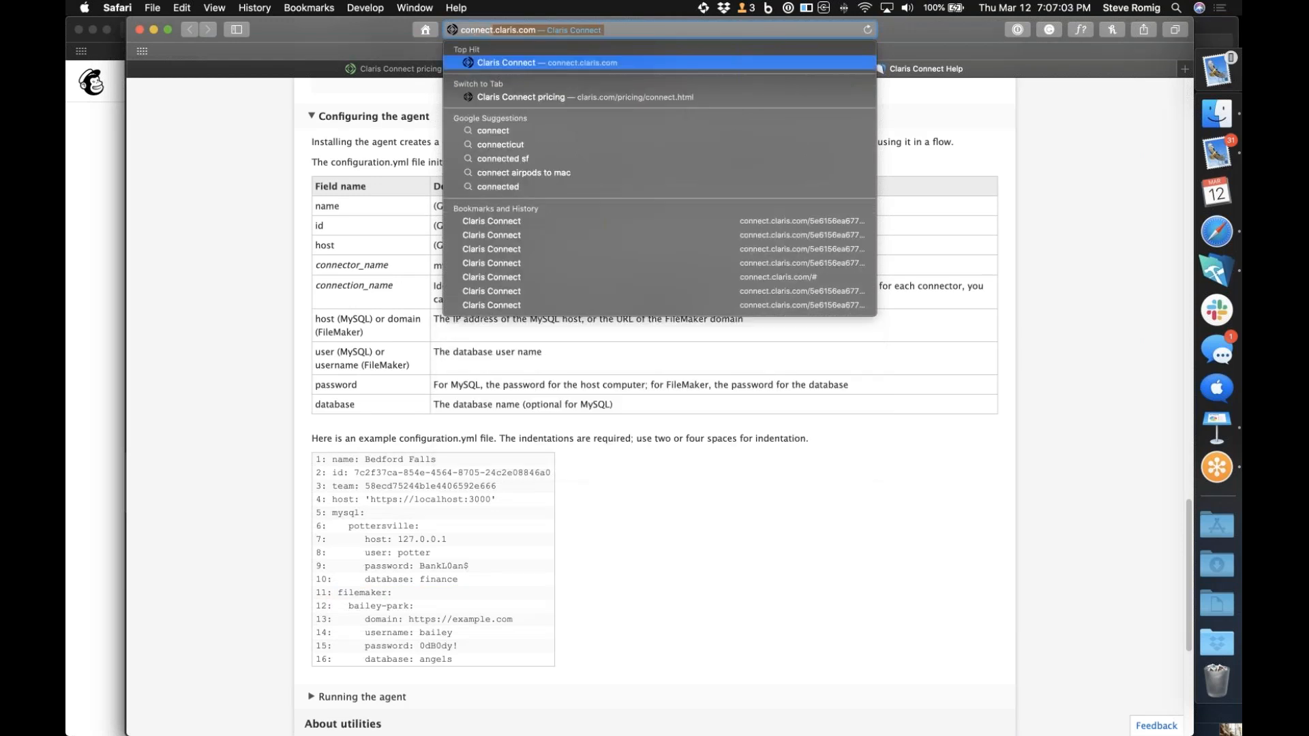
pyautogui.press('Return')
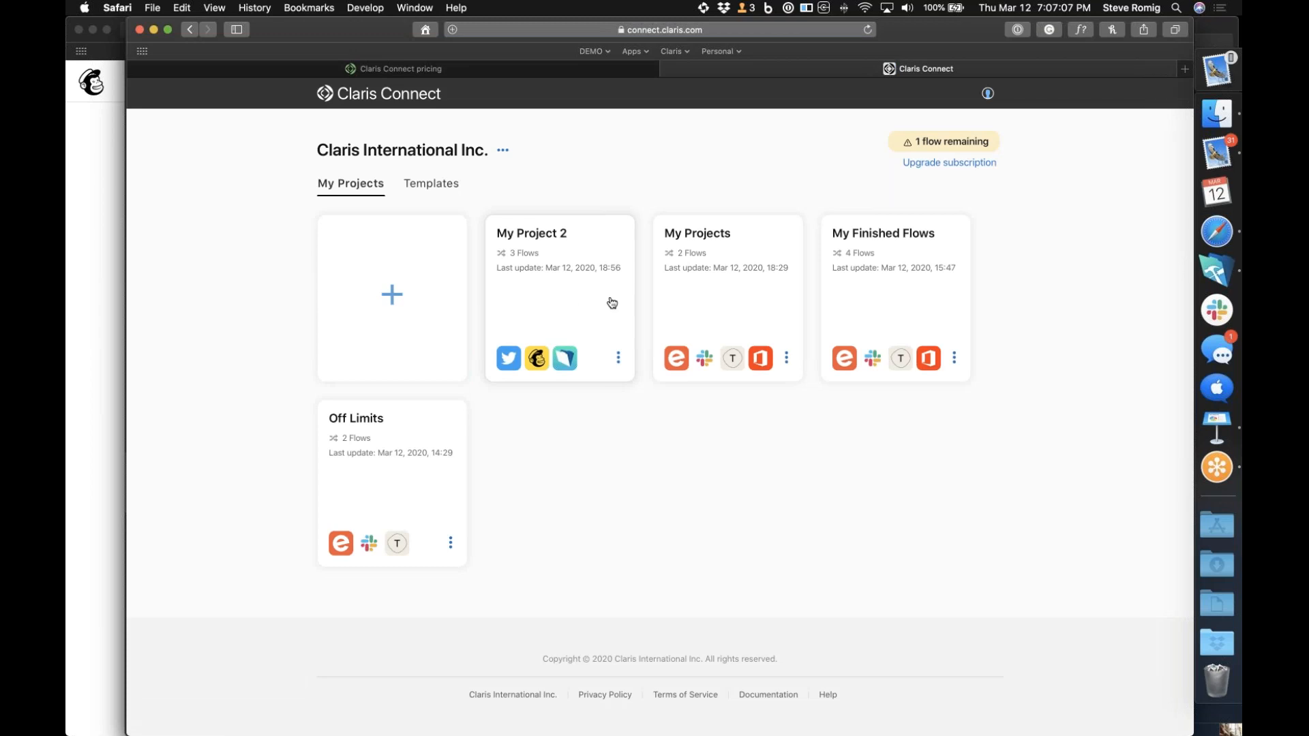
# Open the My Finished Flows project and bring up its 2 - Approval Flow for editing
pyautogui.click(865, 301)
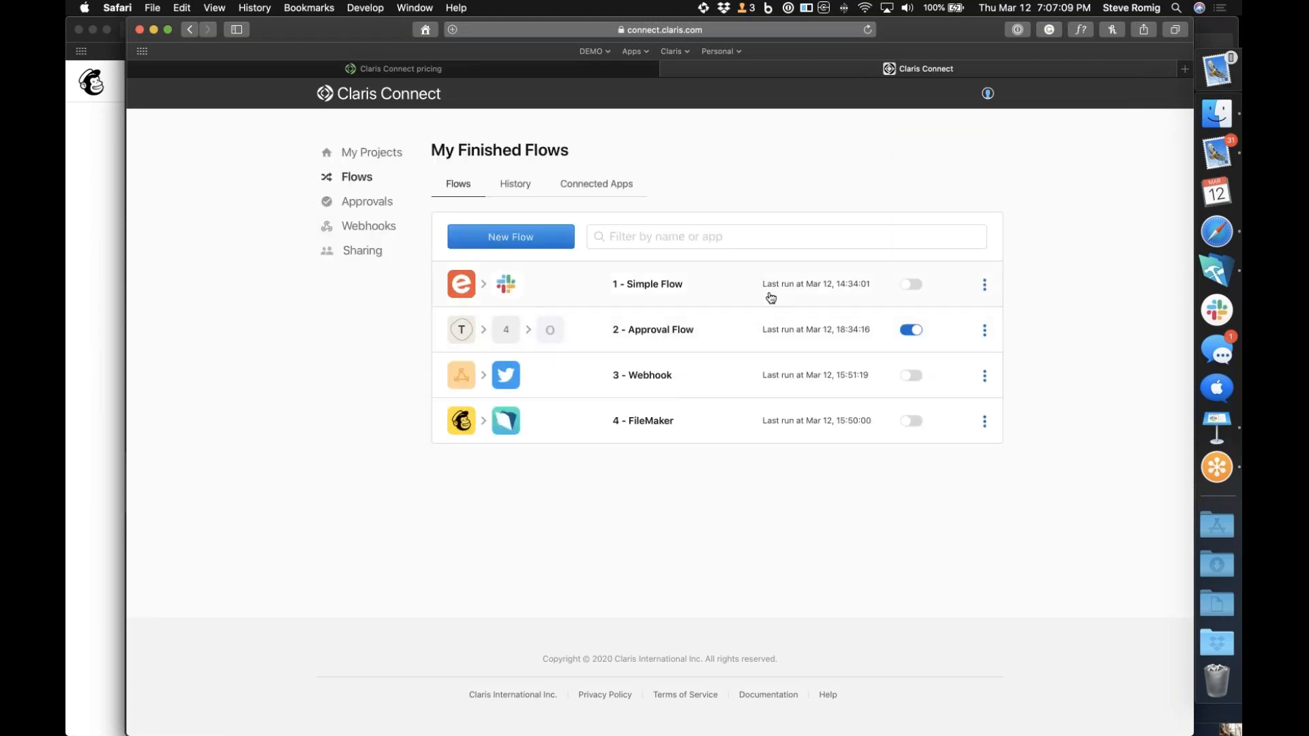
pyautogui.click(980, 336)
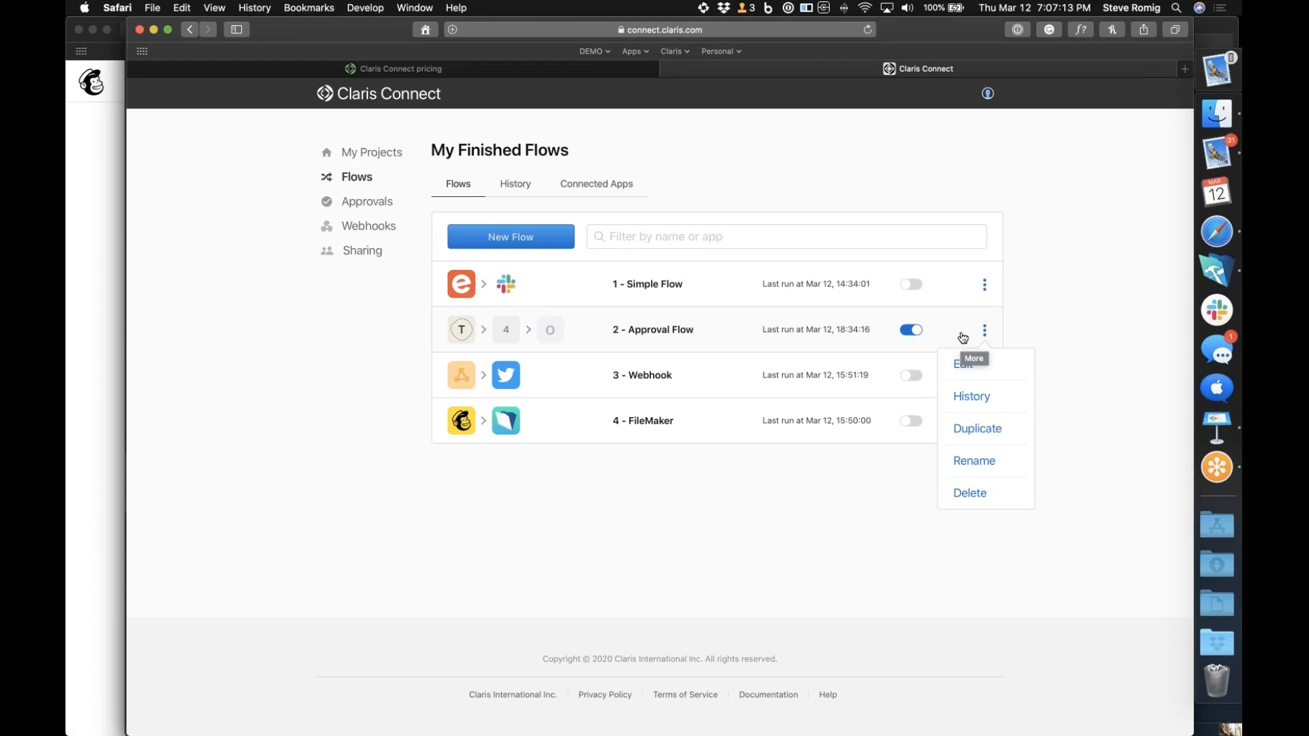
pyautogui.click(725, 344)
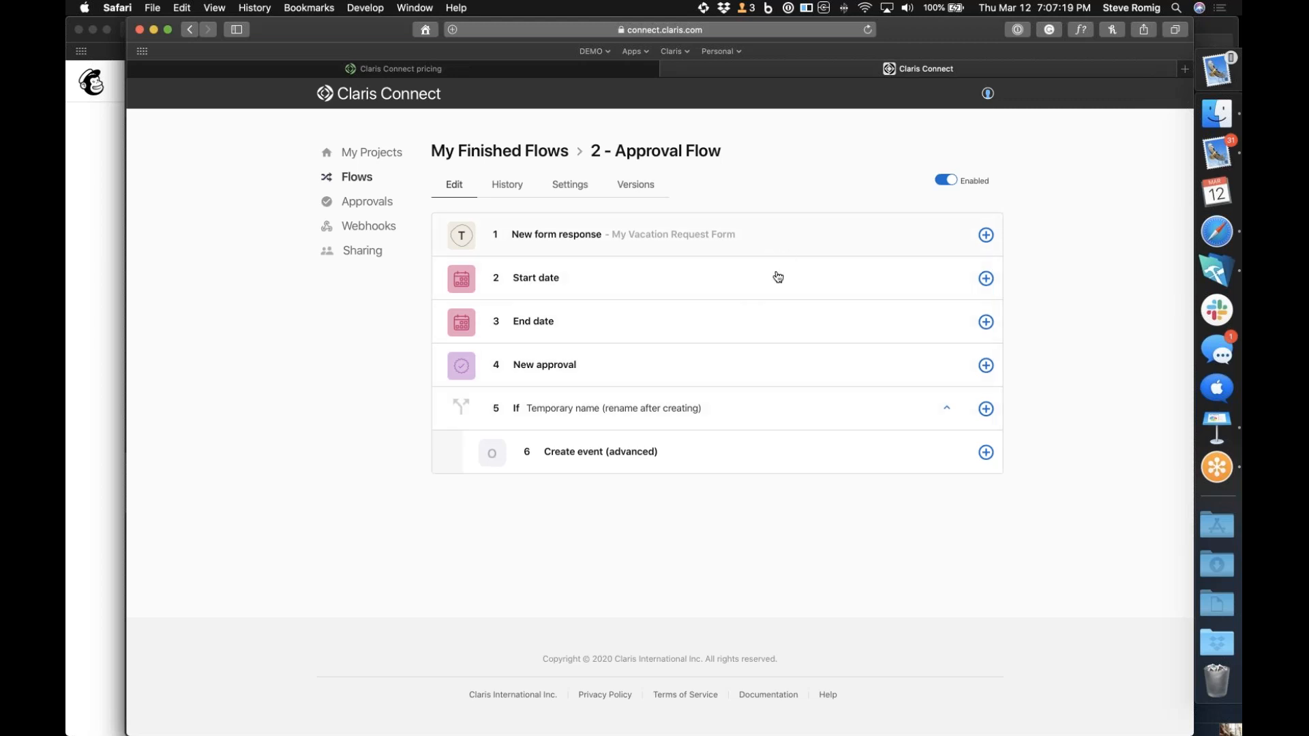
# Open the data picker for the End date step's Date field and browse the Typeform response data to its answers
pyautogui.click(757, 374)
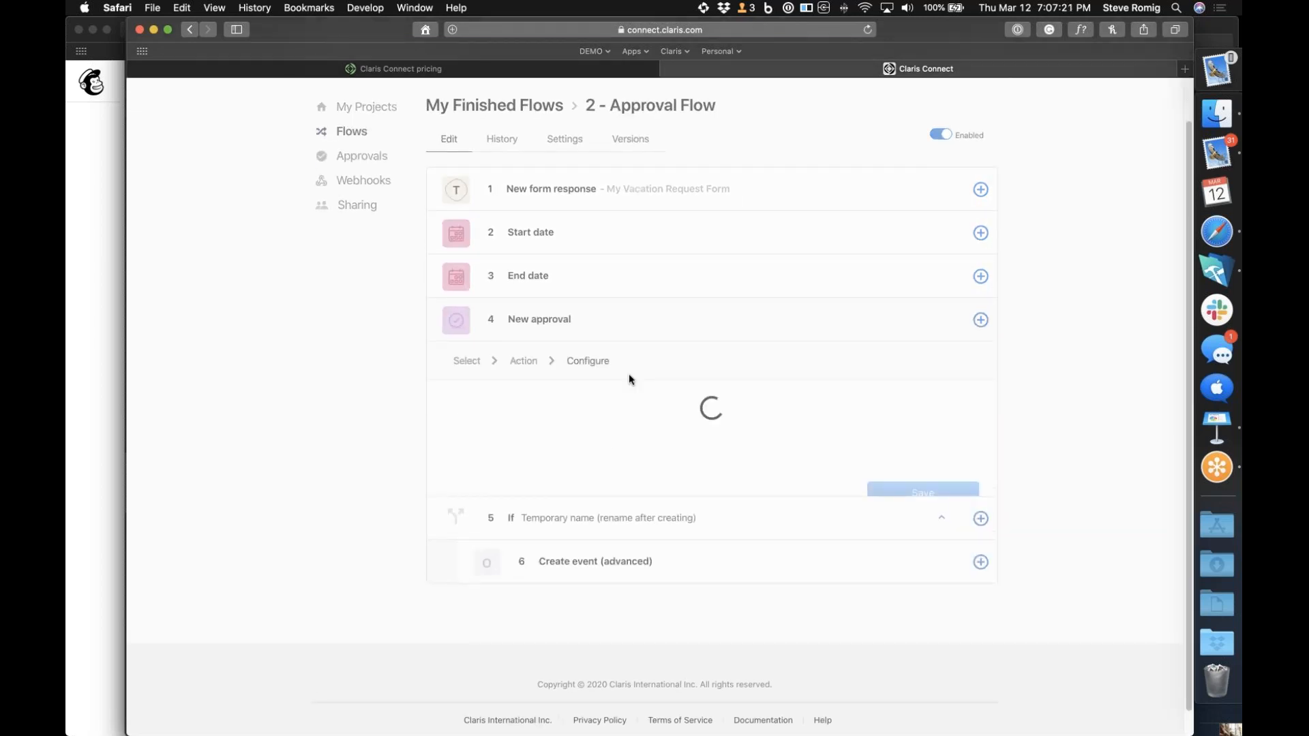
pyautogui.click(786, 274)
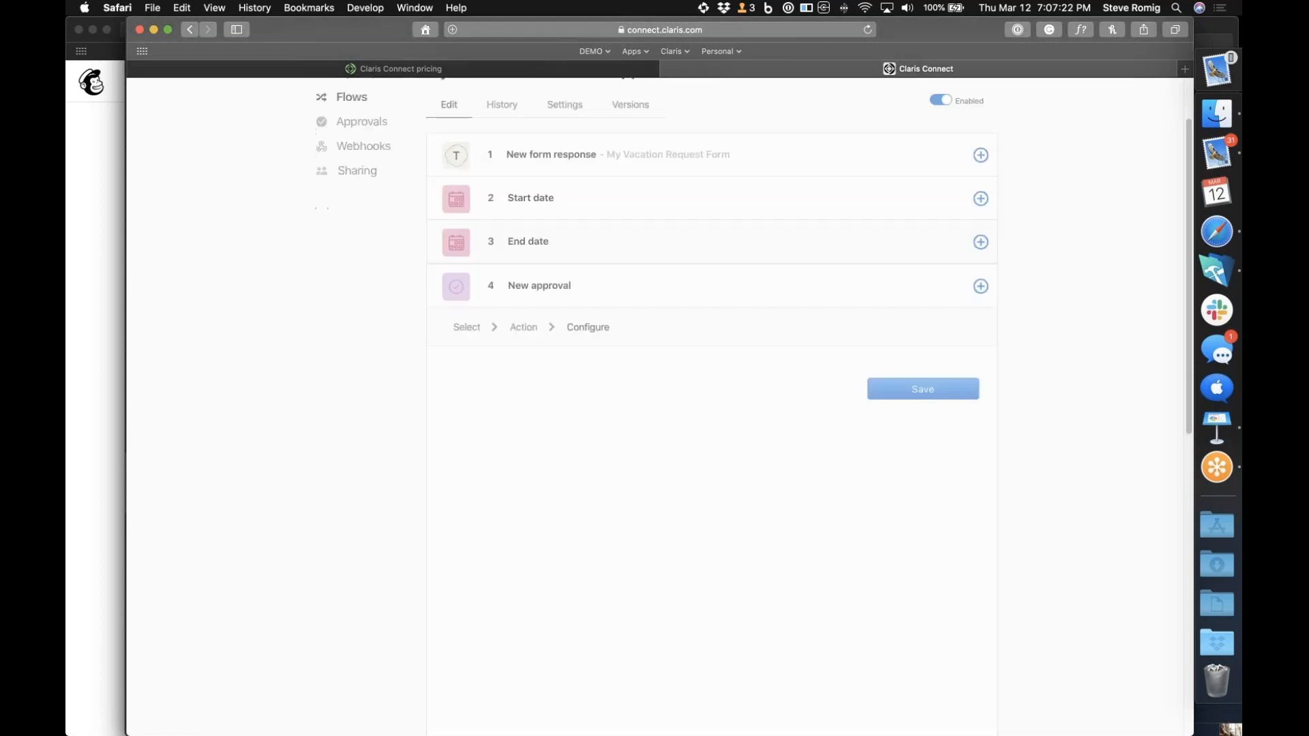
pyautogui.click(975, 282)
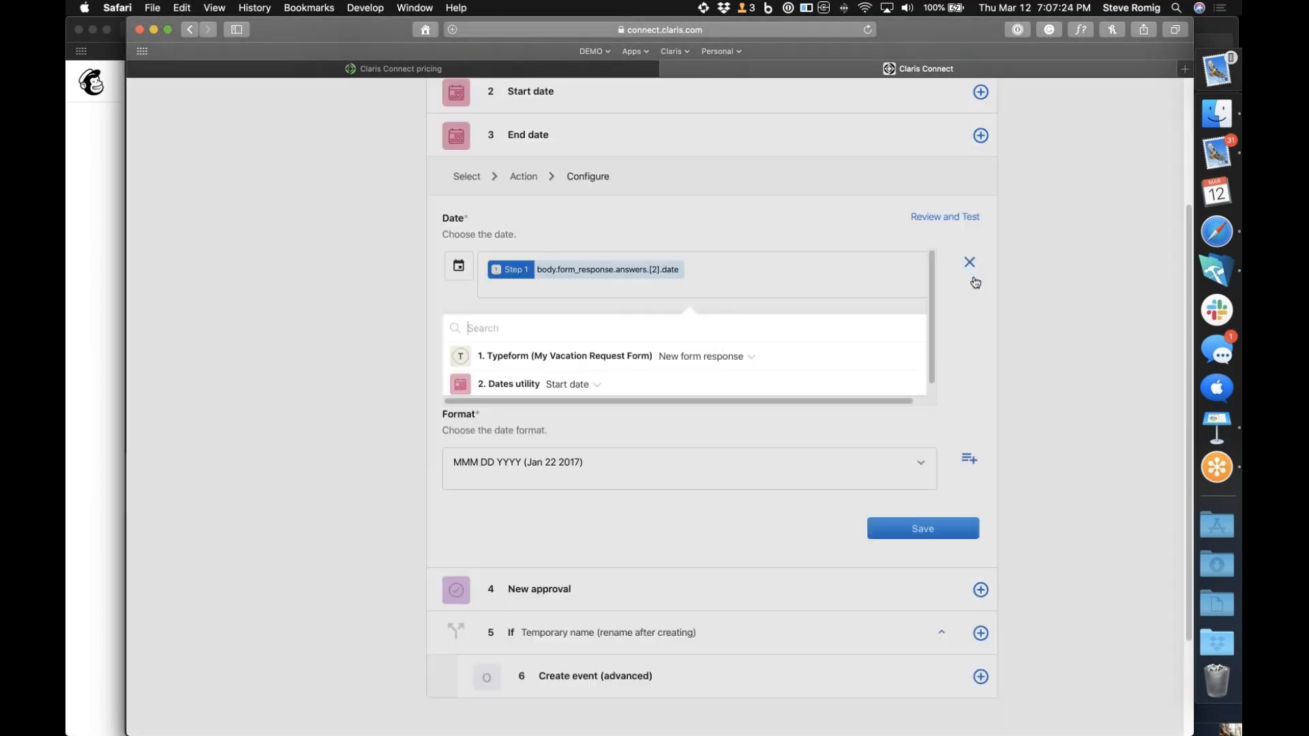
pyautogui.click(705, 277)
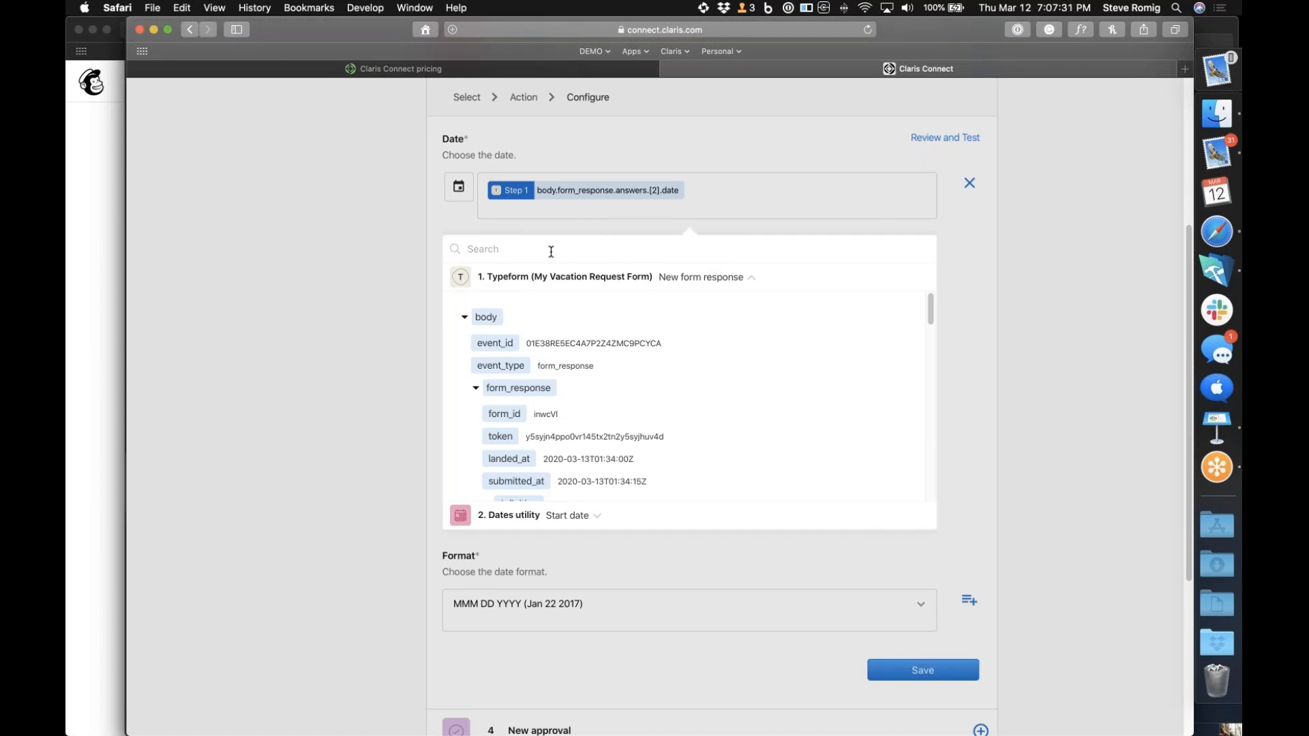
pyautogui.scroll(-5, 584, 439)
pyautogui.scroll(-8, 587, 440)
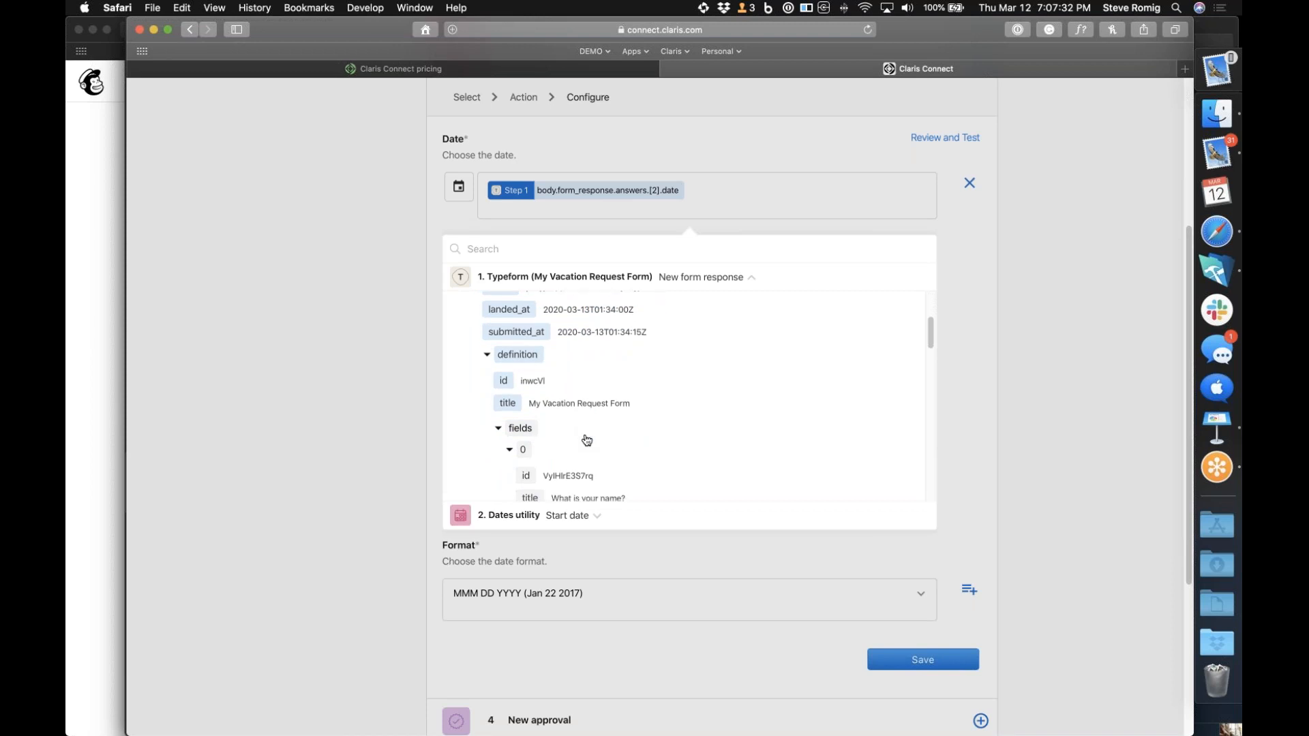
pyautogui.scroll(-6, 586, 440)
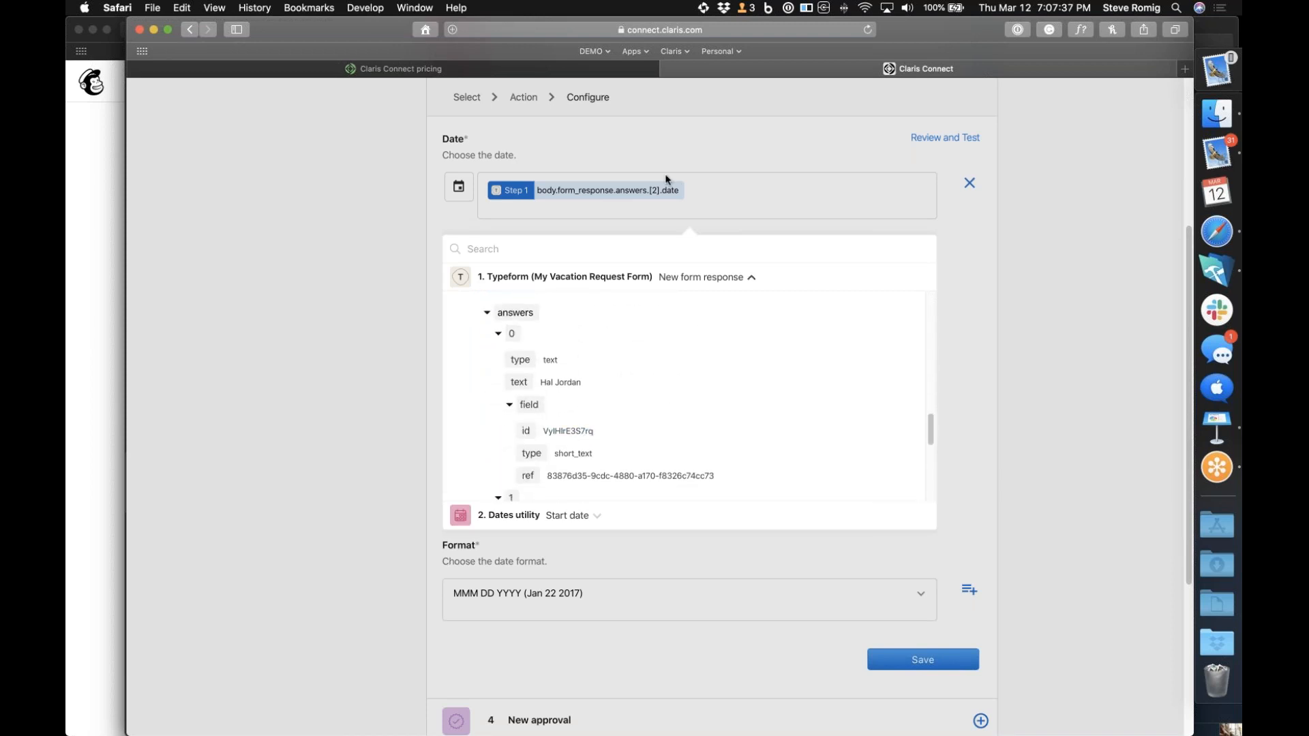
# Search the response data by the respondent's last name, clear it, and search for "text"
pyautogui.write('jordan')
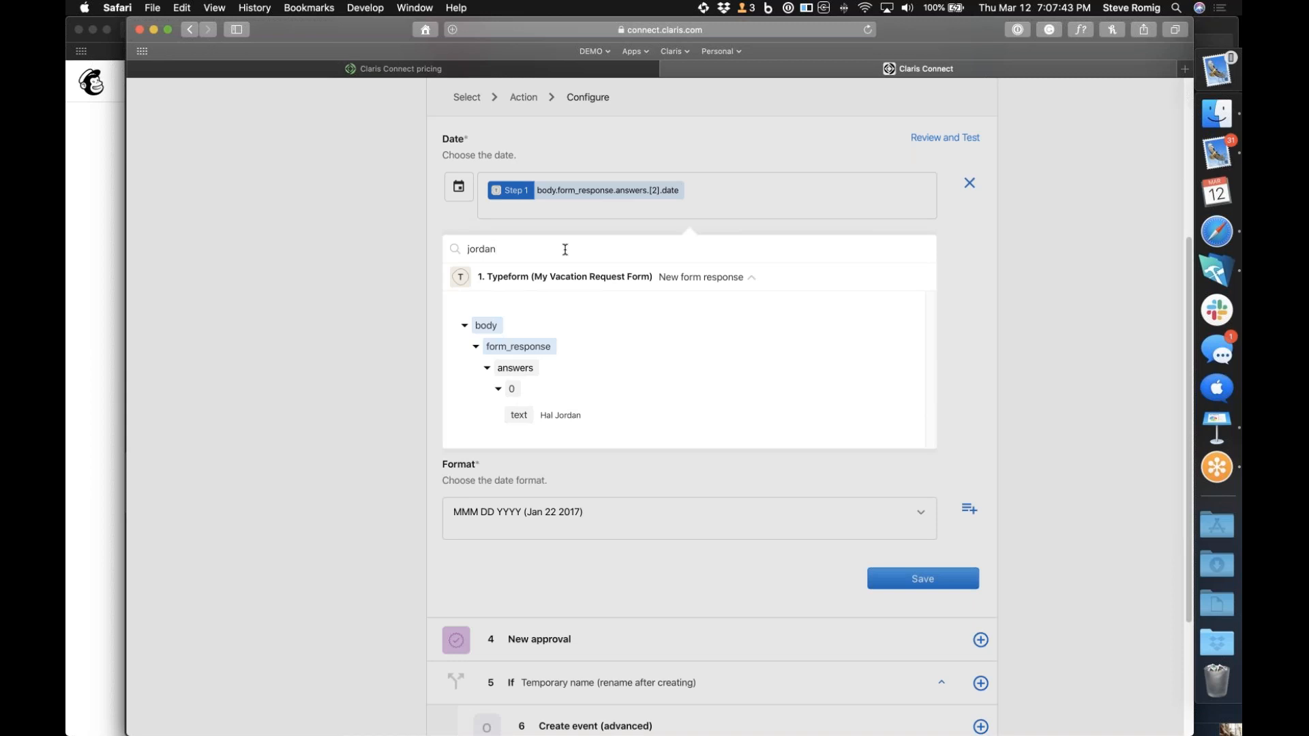
pyautogui.press('BackSpace')
pyautogui.press('BackSpace')
pyautogui.press('BackSpace')
pyautogui.press('BackSpace')
pyautogui.press('BackSpace')
pyautogui.press('BackSpace')
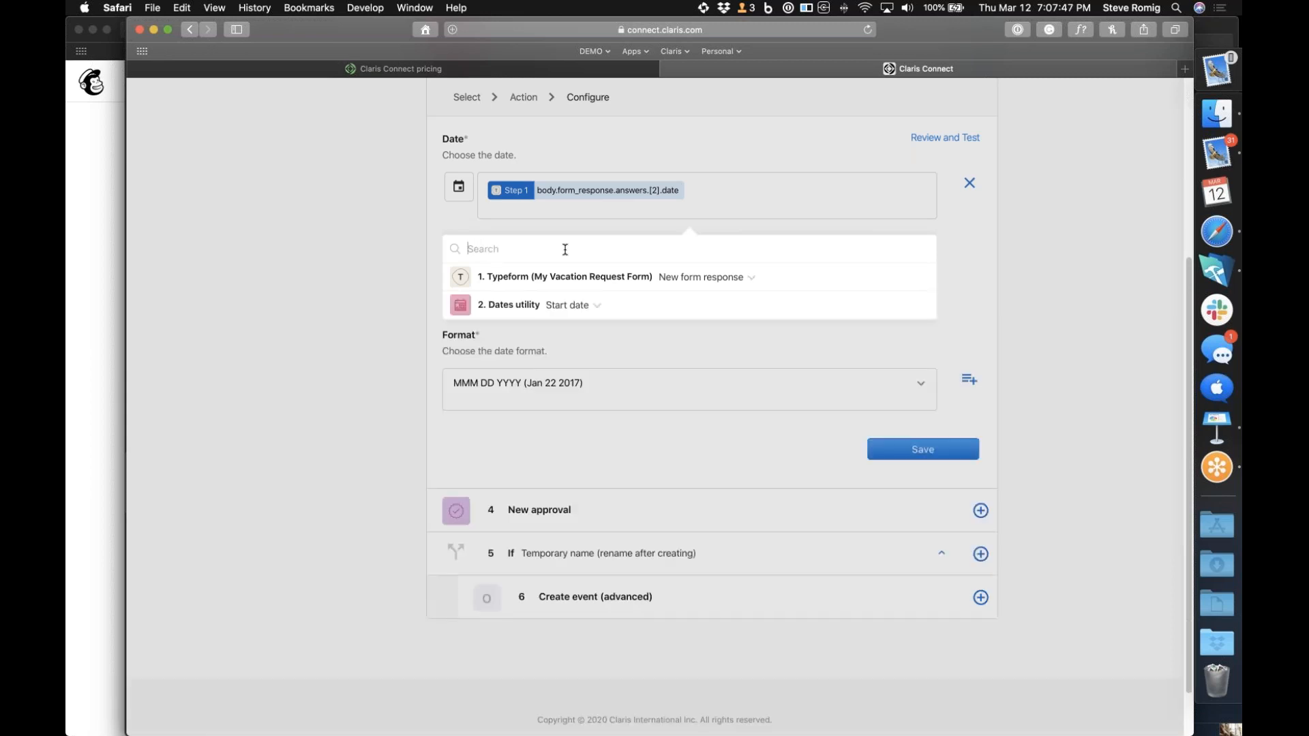
pyautogui.write('text')
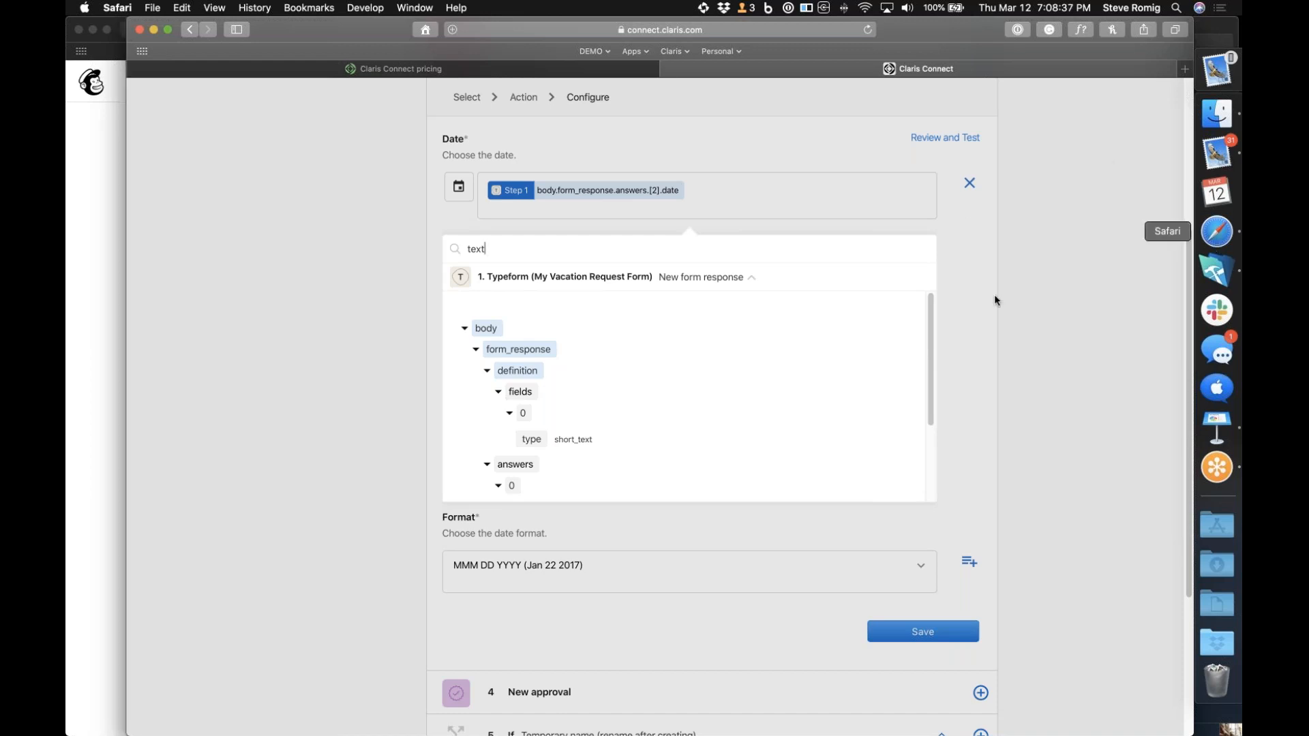
# Glance at the pricing page, return to the approval flow, close the Date data picker, and move the browser window aside
pyautogui.click(613, 69)
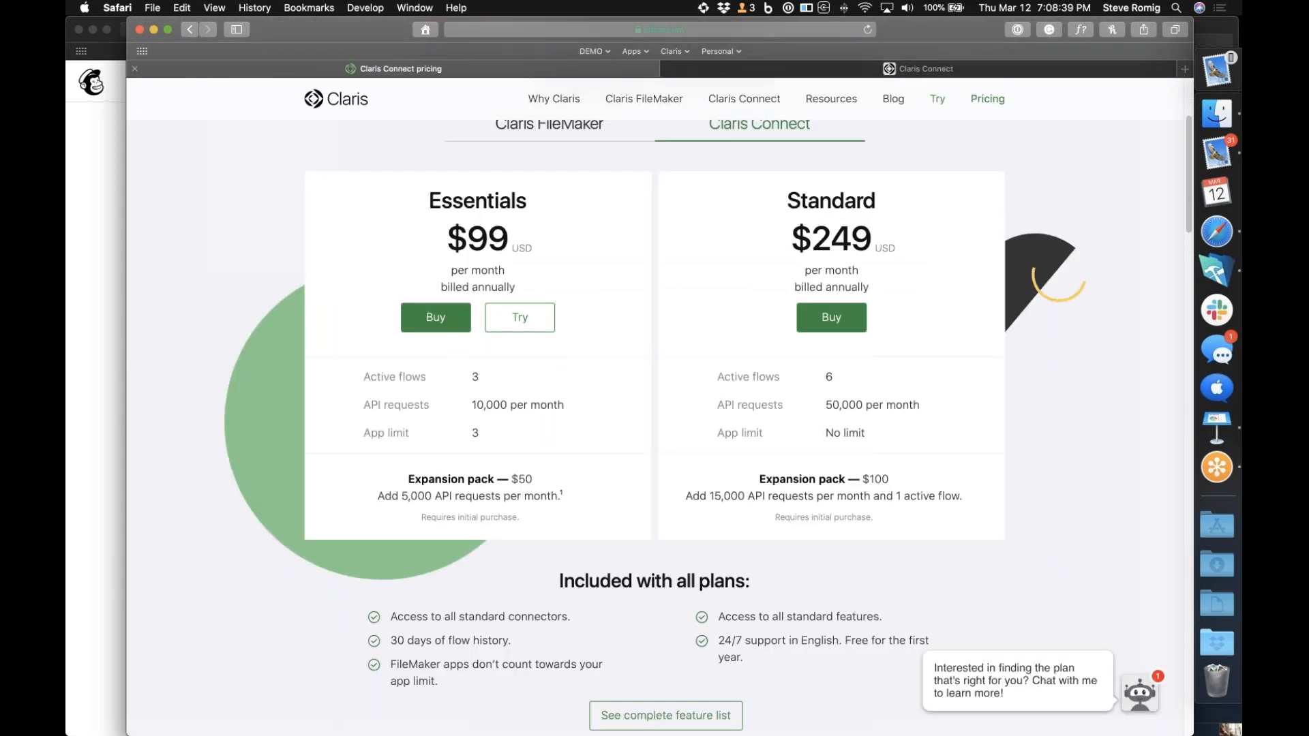
pyautogui.click(731, 68)
pyautogui.scroll(5, 488, 137)
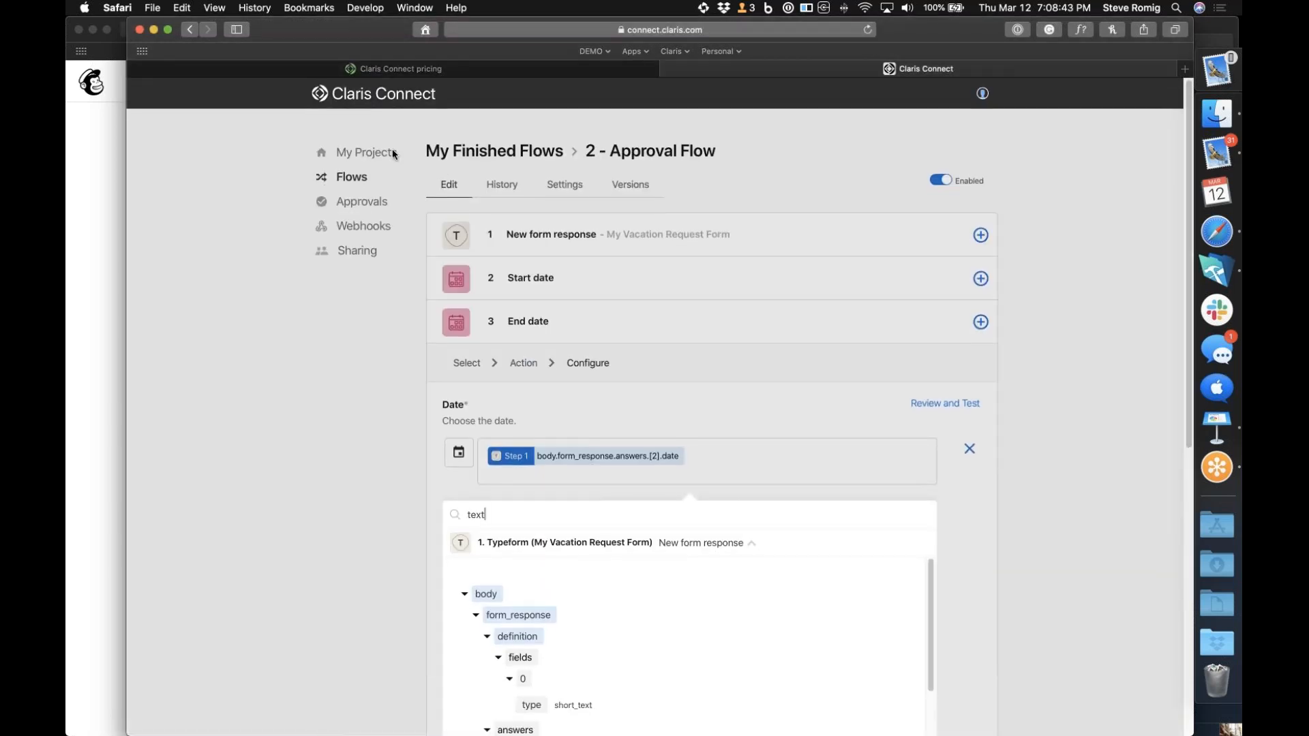
pyautogui.click(394, 154)
pyautogui.moveTo(382, 32); pyautogui.dragTo(472, 33)
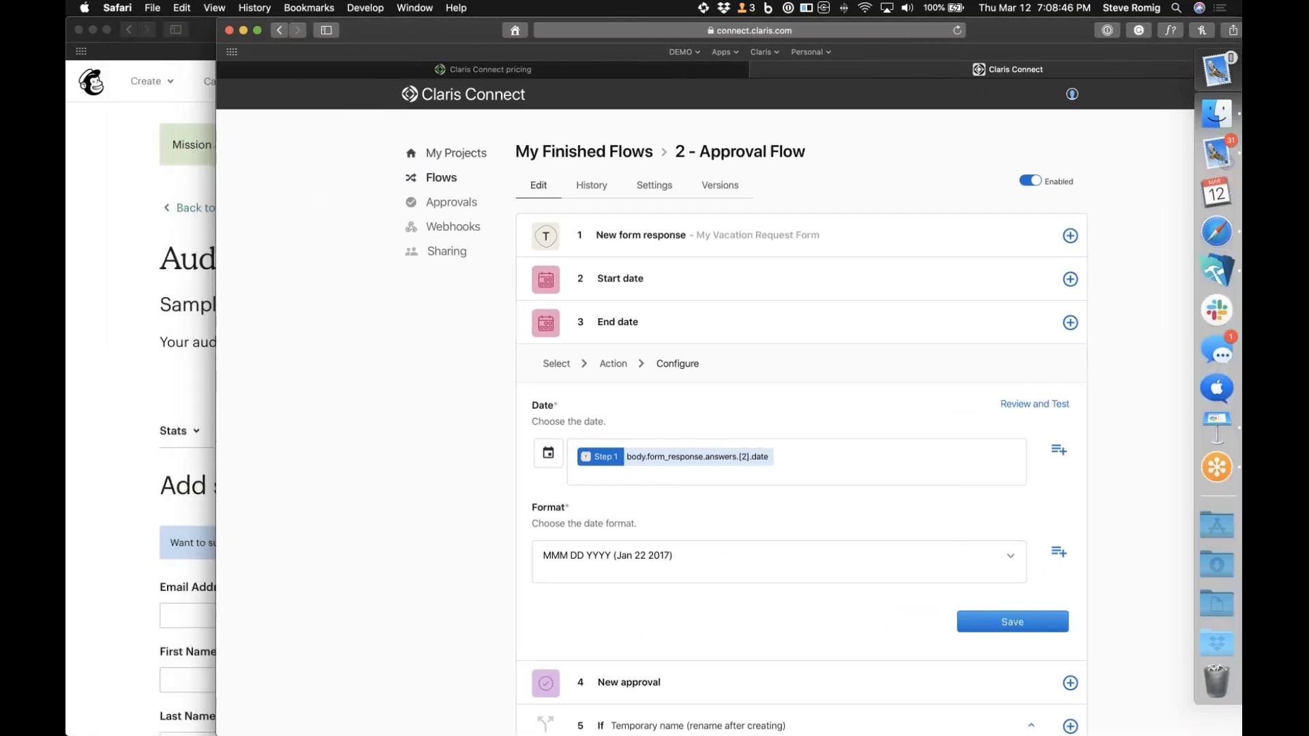
# Leave the approval flow for the projects overview, discarding the unsaved changes to the End date step
pyautogui.click(460, 153)
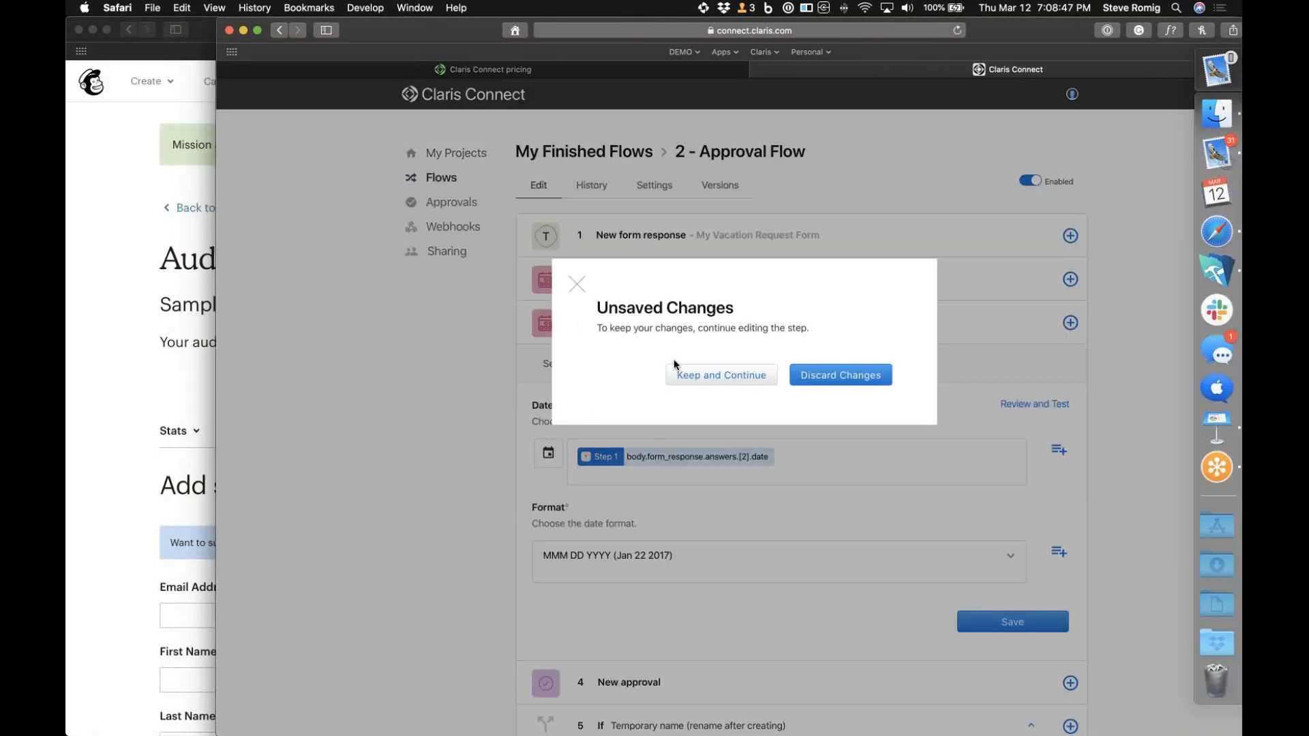
pyautogui.click(825, 372)
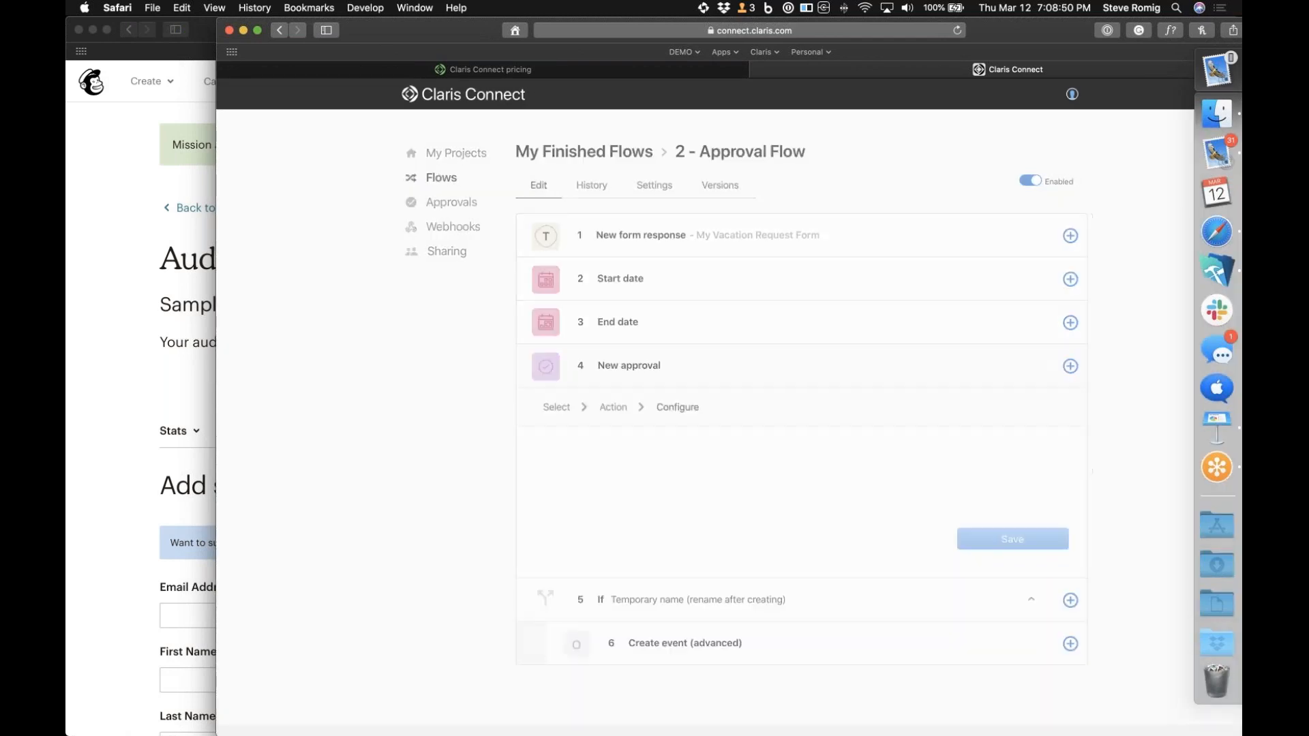
pyautogui.click(472, 146)
# Show the project options for My Project 2, request its deletion, and cancel at the confirmation
pyautogui.click(708, 359)
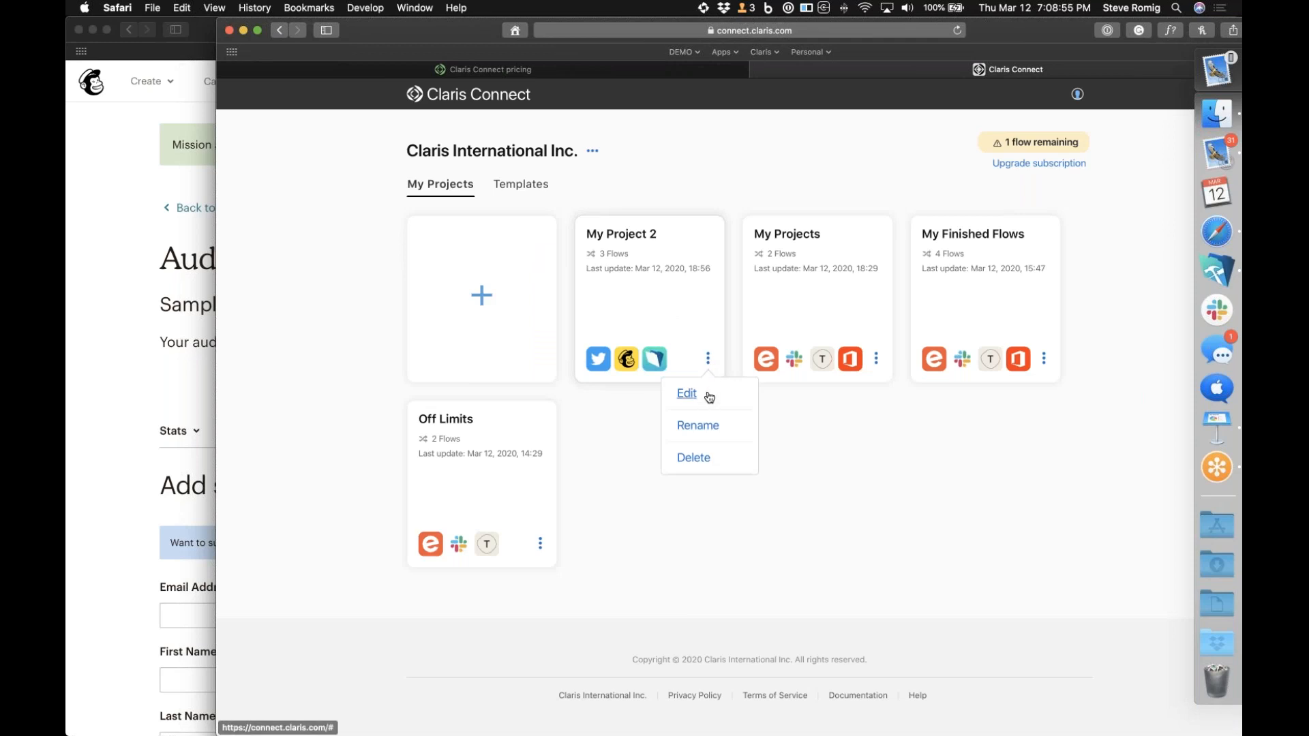
pyautogui.click(636, 291)
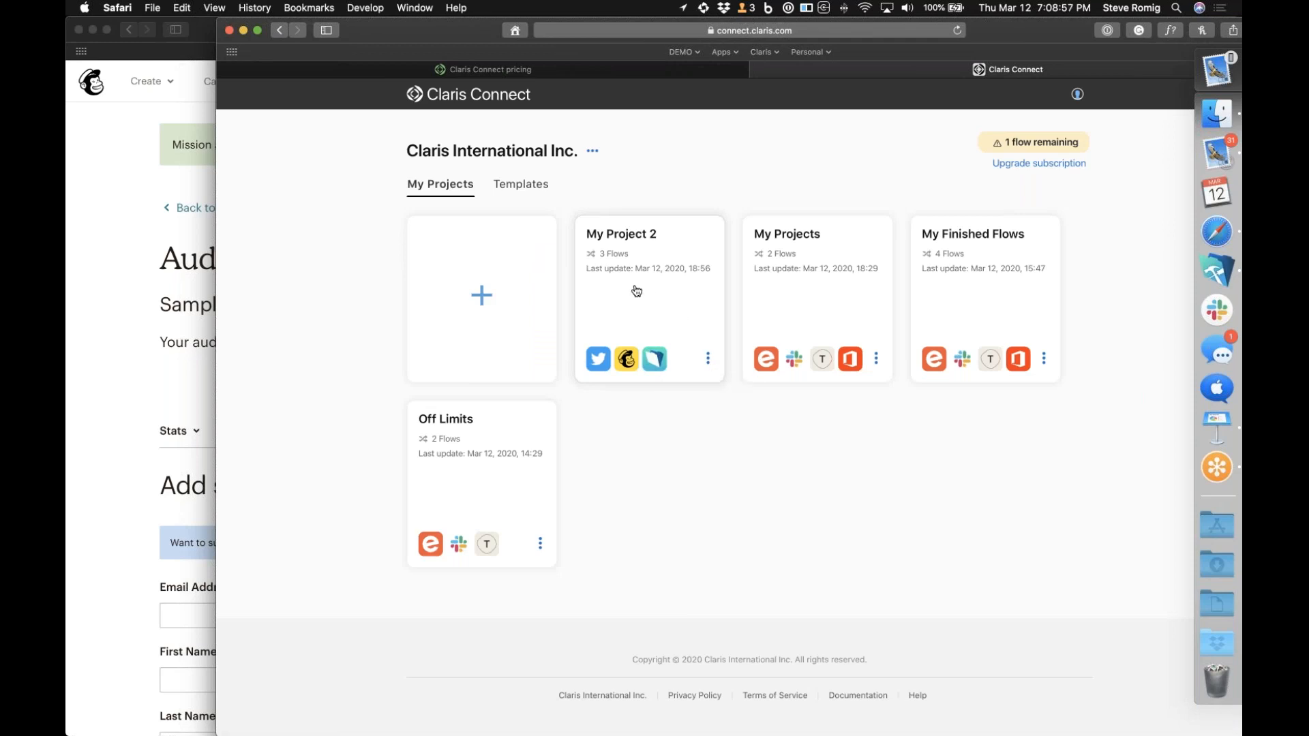
pyautogui.click(707, 359)
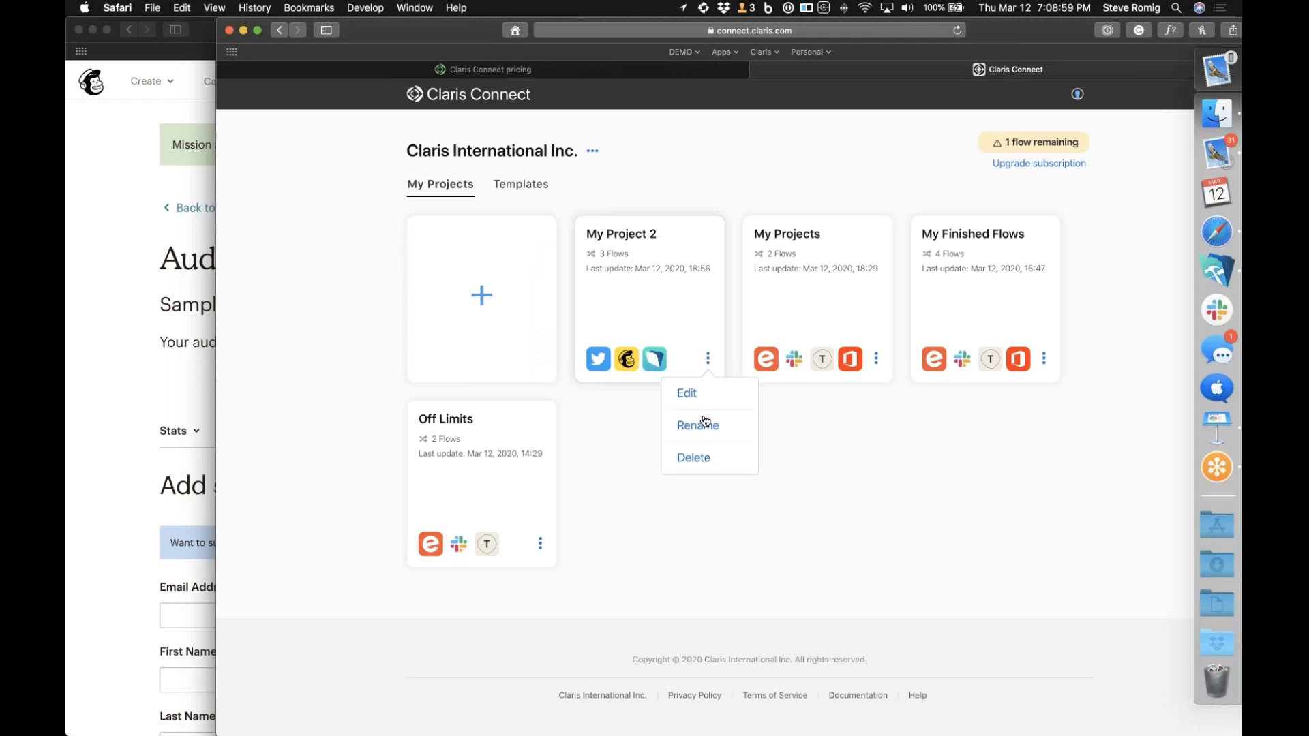
pyautogui.click(693, 459)
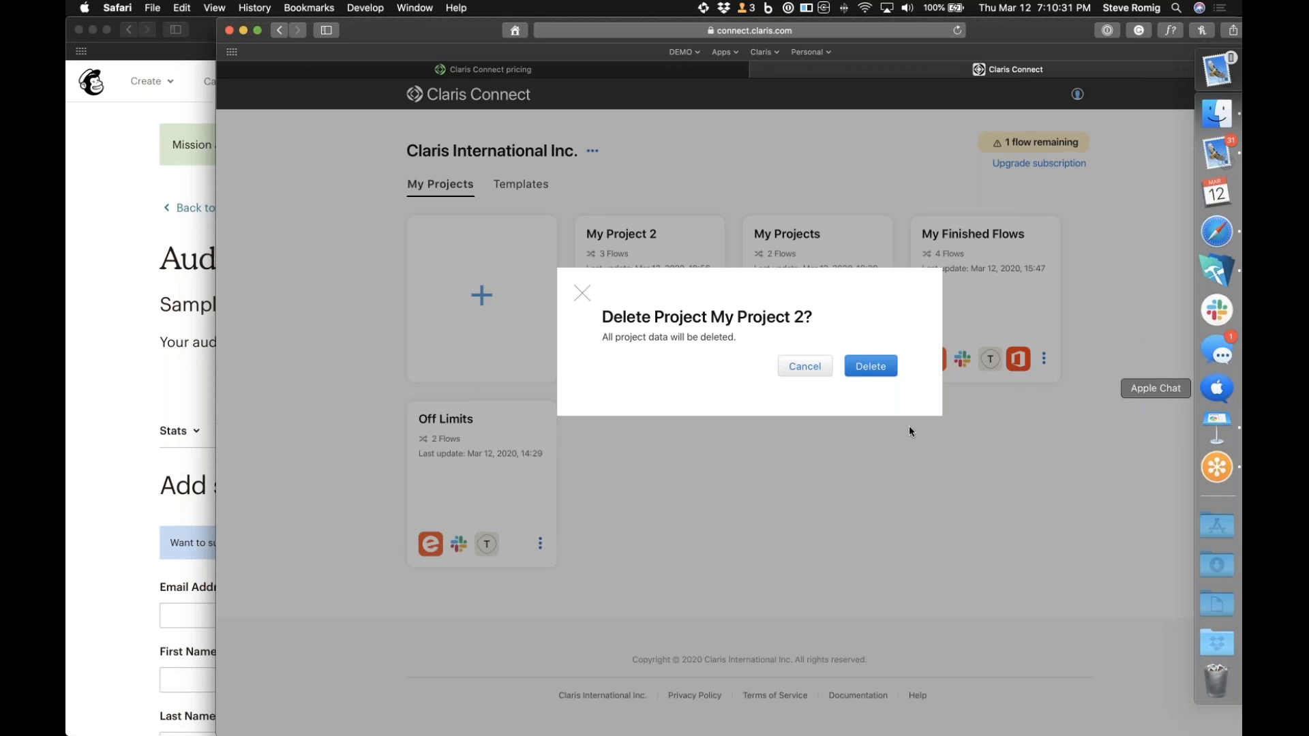
pyautogui.click(797, 372)
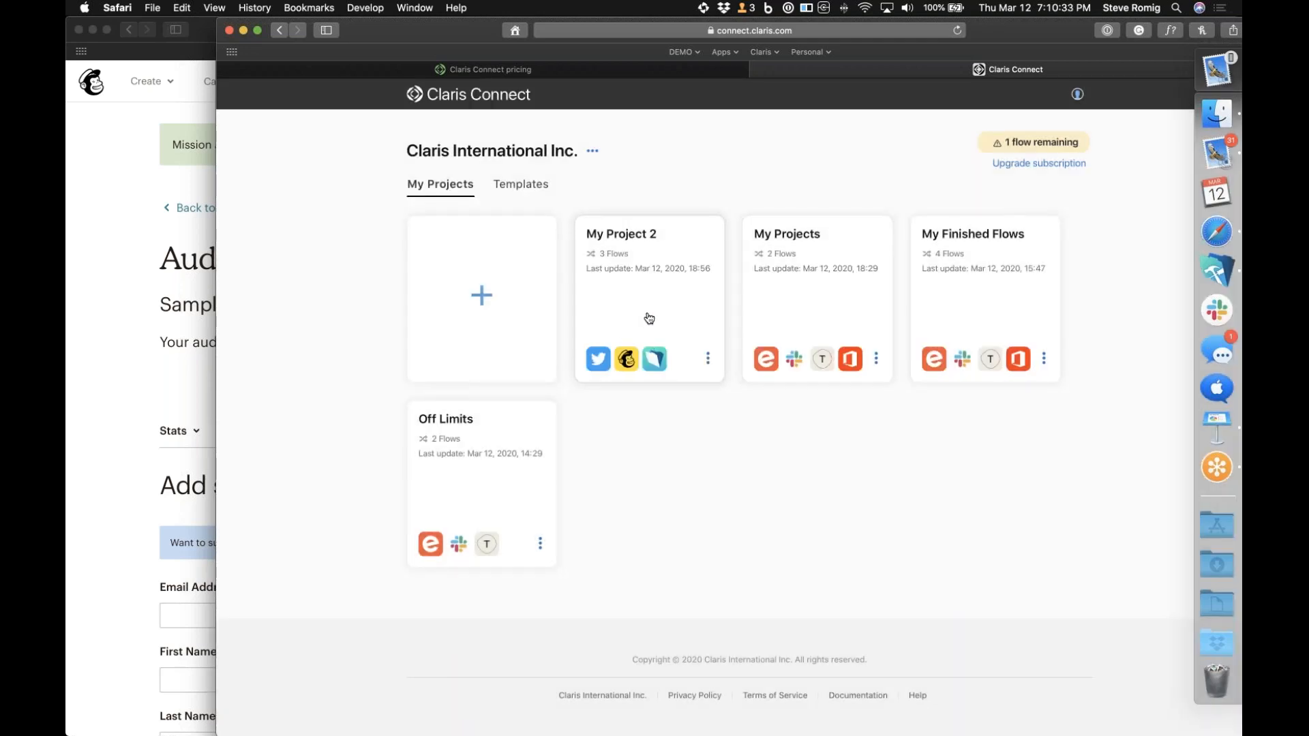
# Look briefly into My Project 2, return to the projects overview, and create a new blank project named "New Priject"
pyautogui.click(644, 332)
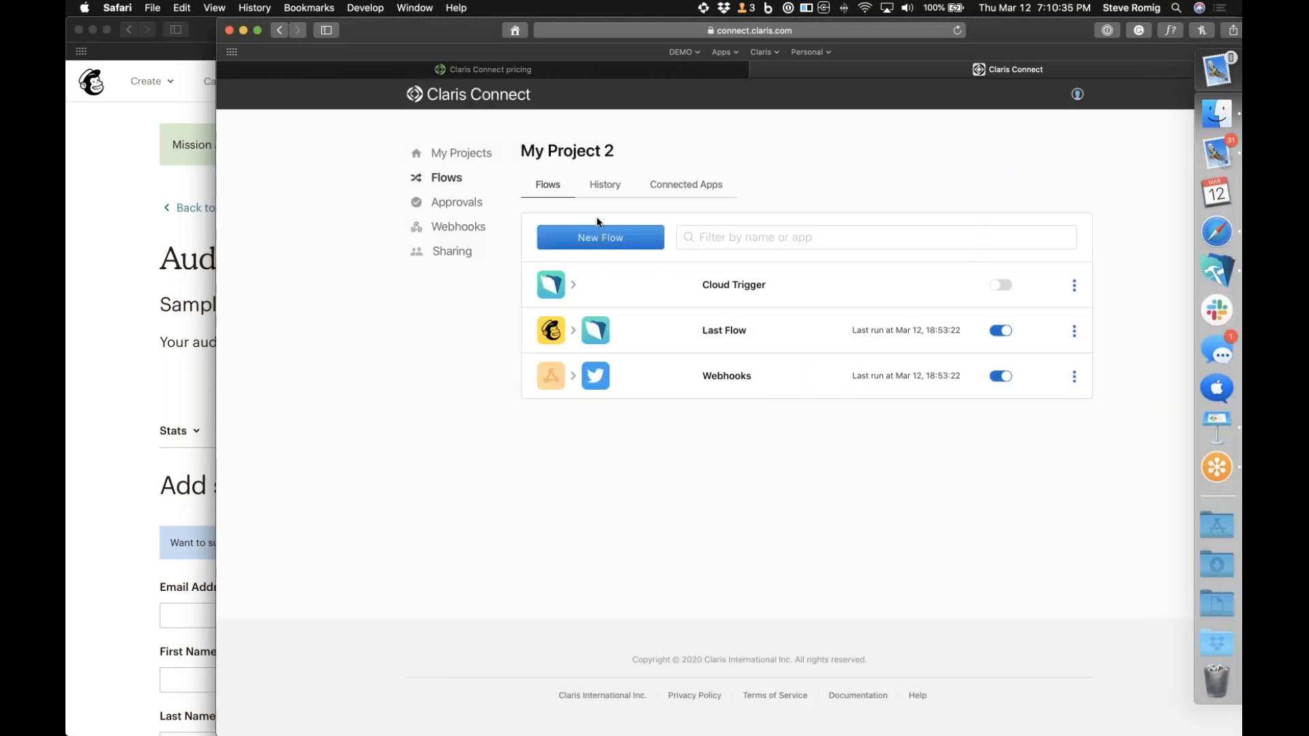
pyautogui.click(470, 154)
pyautogui.click(483, 226)
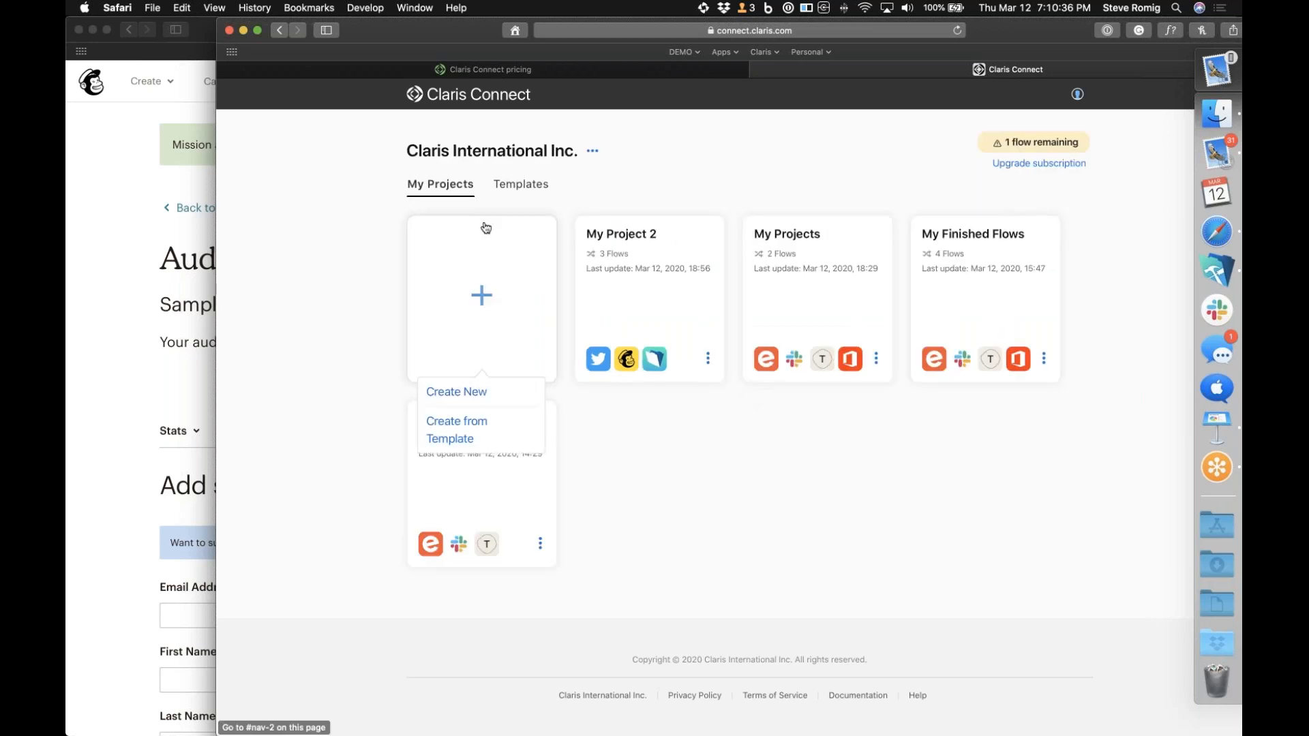
pyautogui.click(478, 390)
pyautogui.write('New Priject')
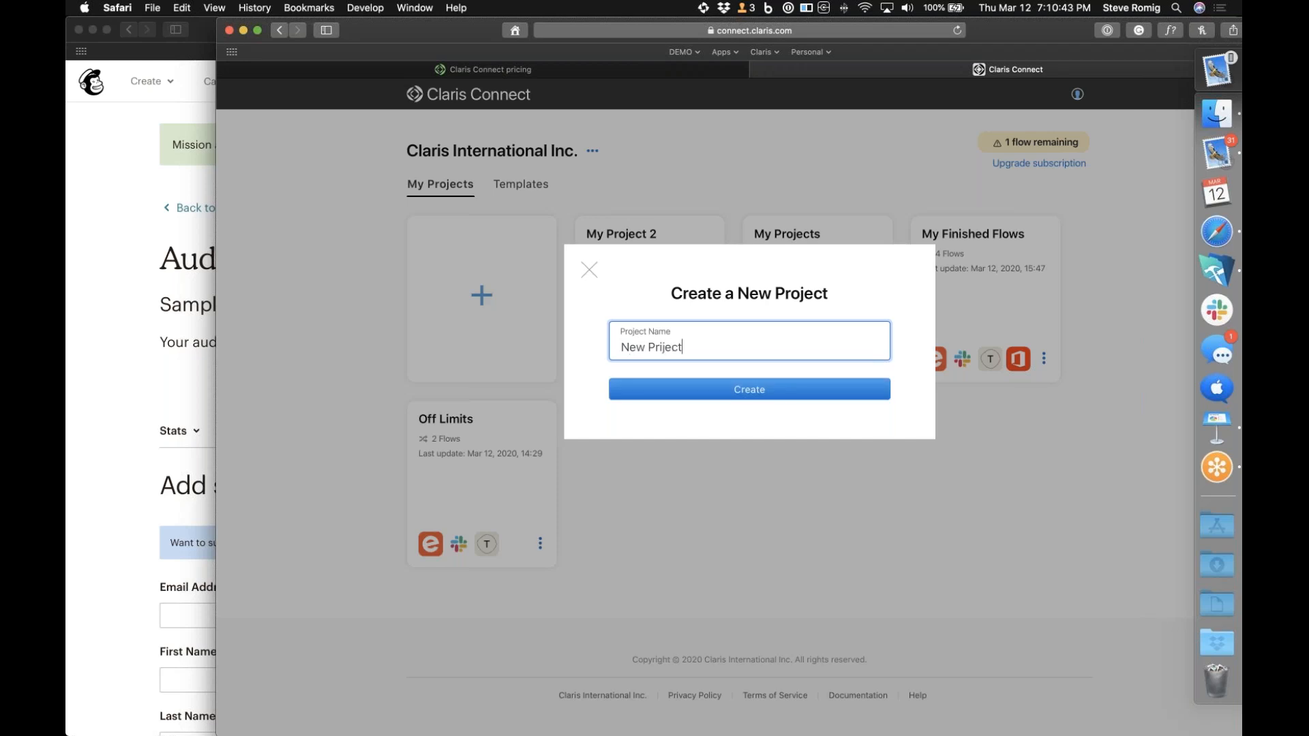
pyautogui.click(765, 391)
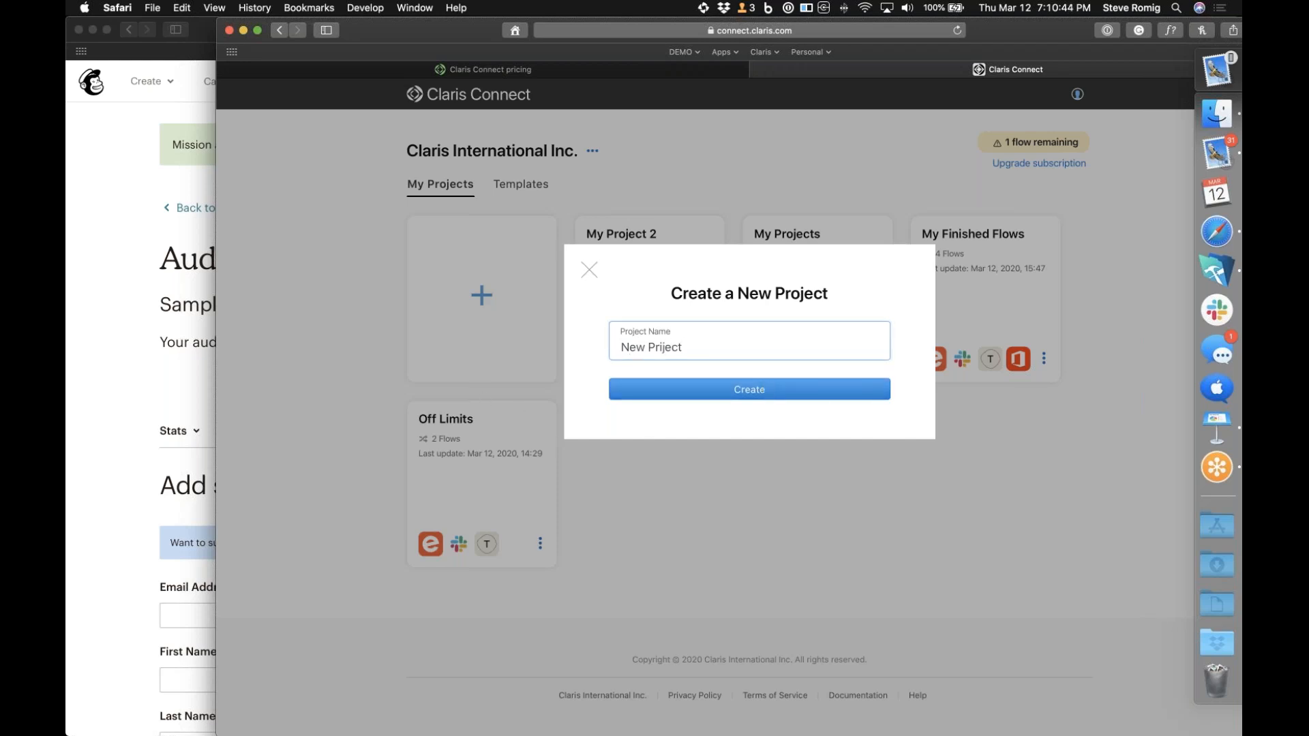
# Create a new flow named "My Flow" in the empty project
pyautogui.click(807, 519)
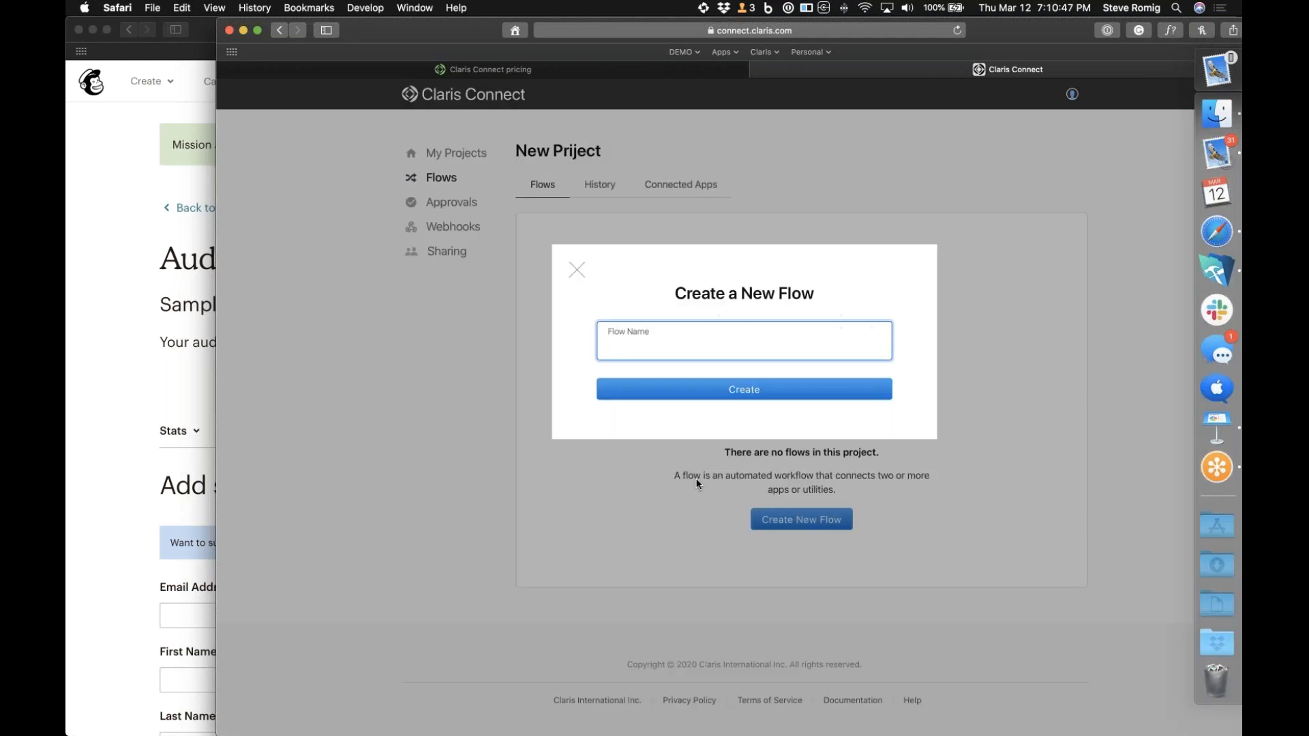
pyautogui.write('My Flow')
pyautogui.click(829, 391)
# Choose Mailchimp as the flow's trigger app with the New Subscriber event and continue to the account stage
pyautogui.scroll(-10, 710, 459)
pyautogui.click(799, 434)
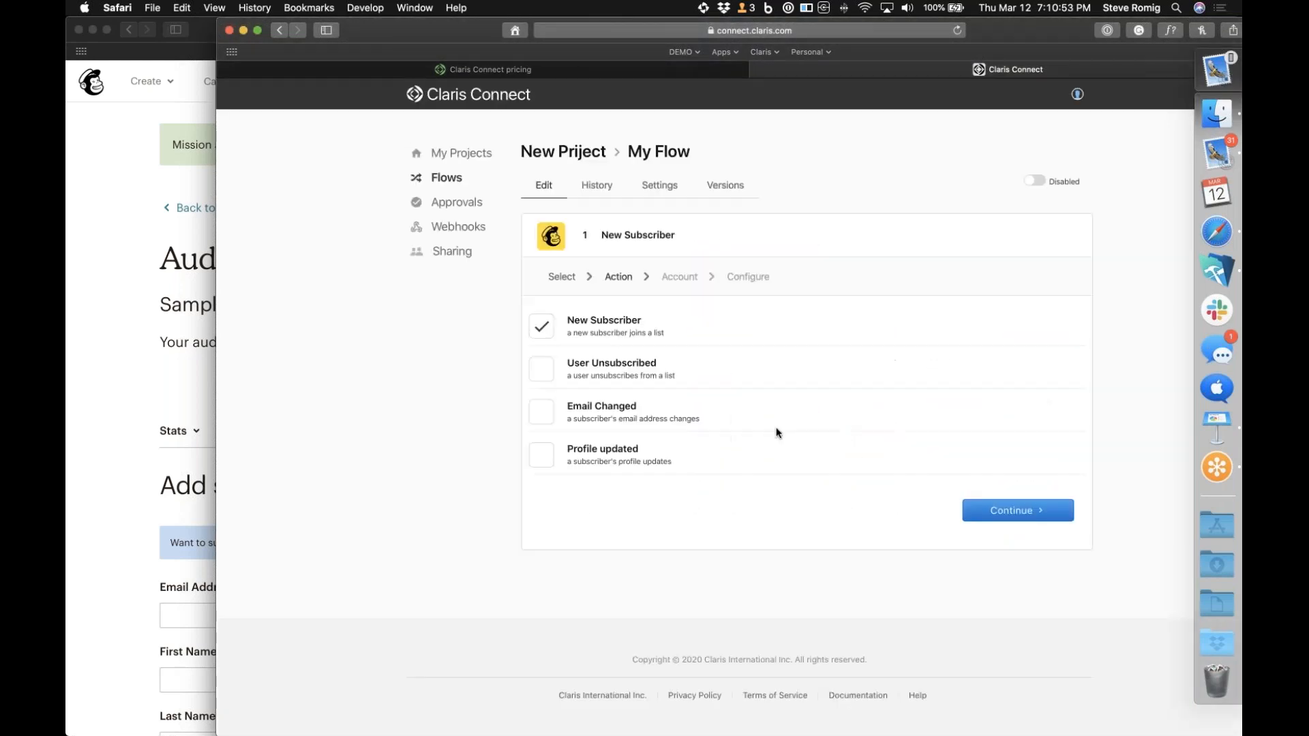
pyautogui.click(1014, 512)
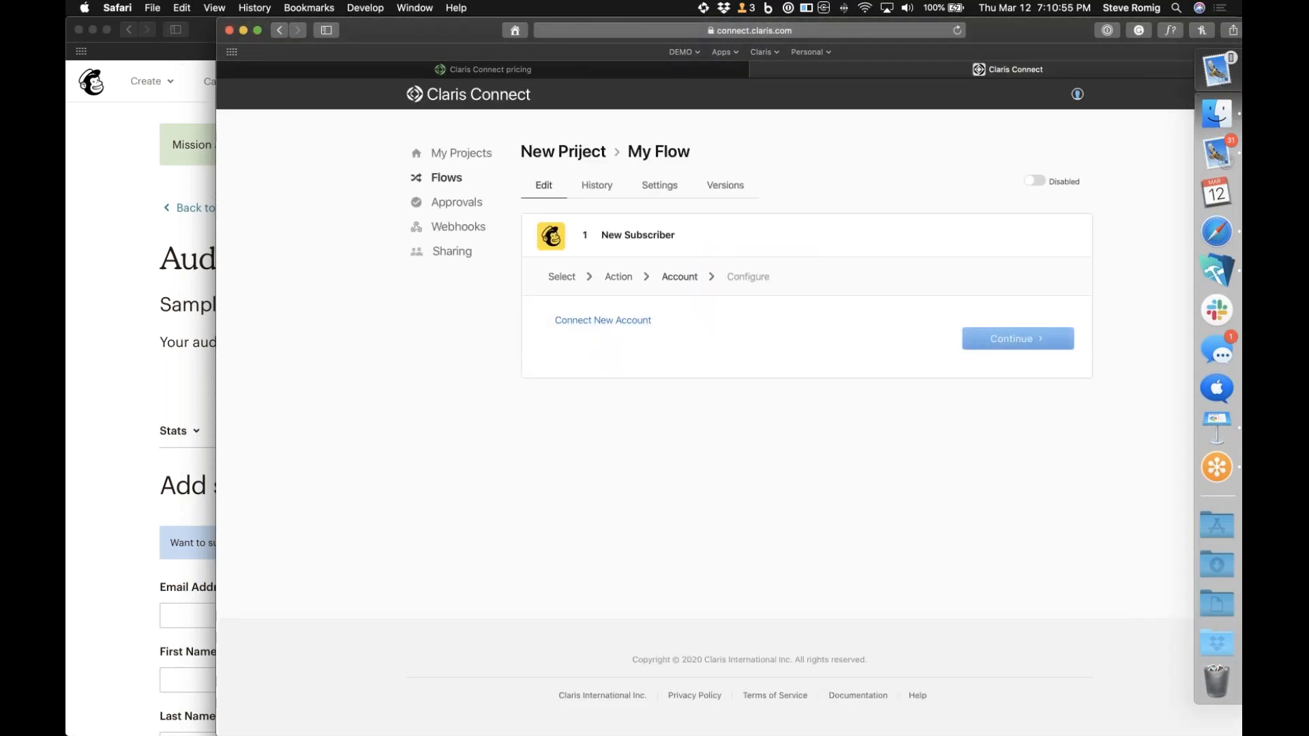
# Connect a new Mailchimp account by filling in the account username and password, logging in, and allowing Claris Connect access
pyautogui.click(642, 322)
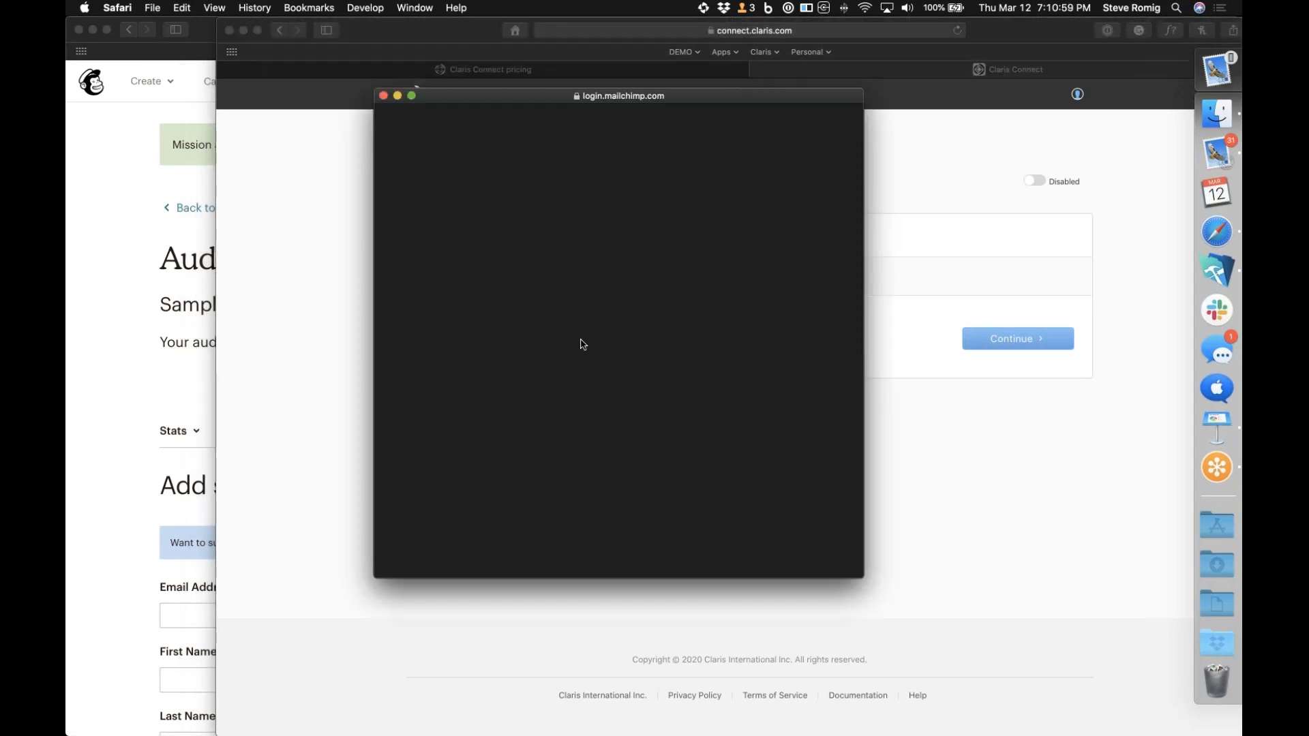
pyautogui.press('super+backslash')
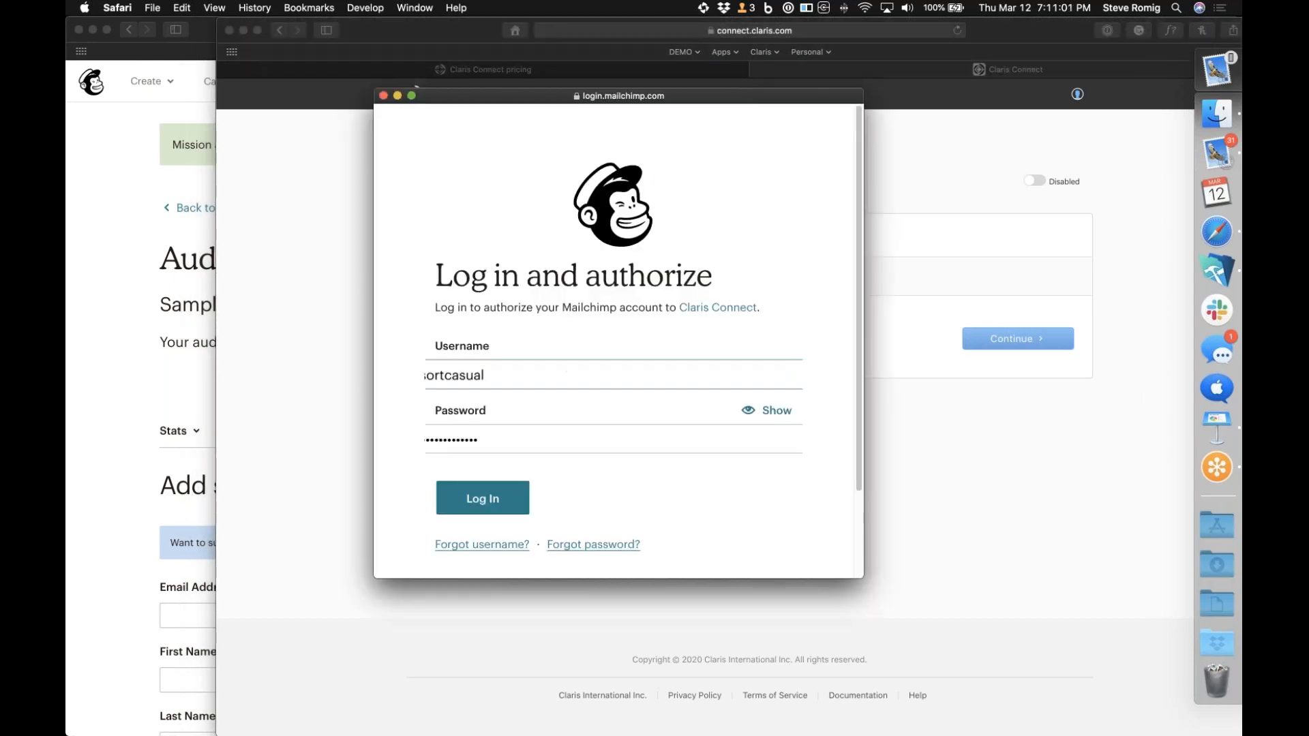
pyautogui.click(484, 502)
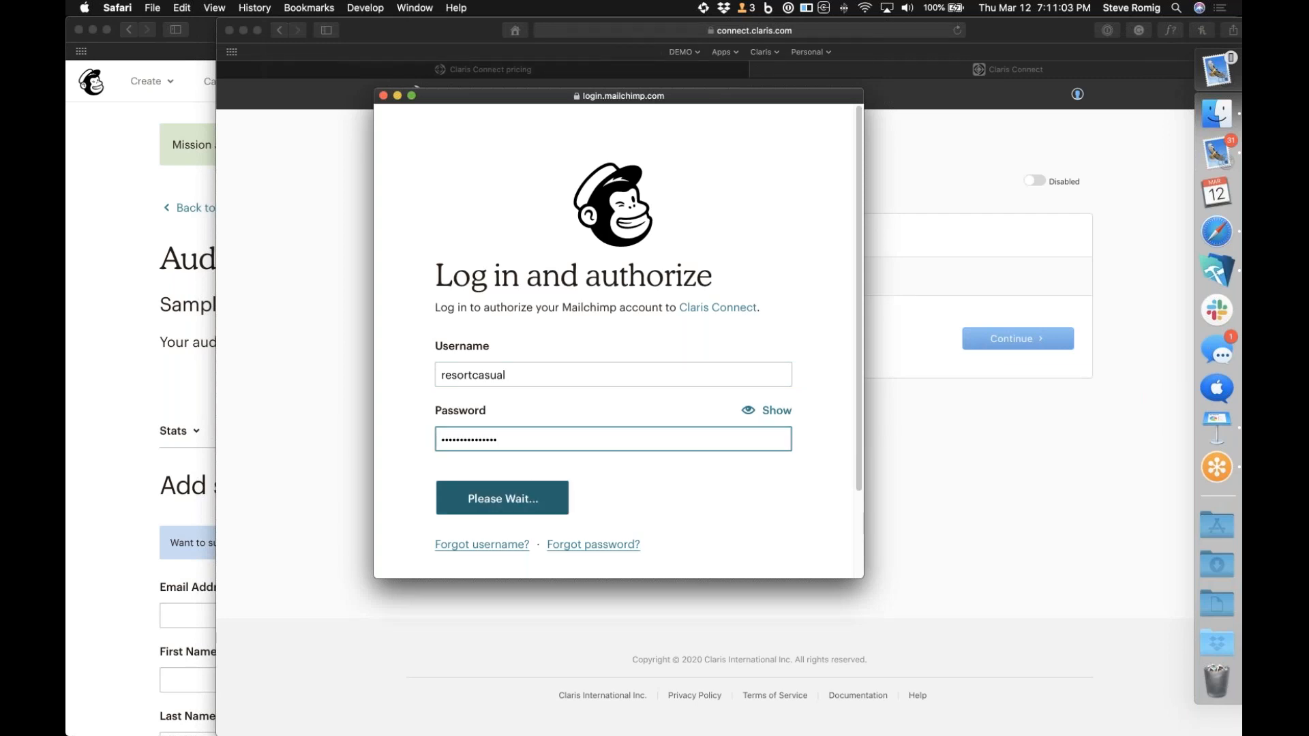
pyautogui.scroll(-3, 554, 476)
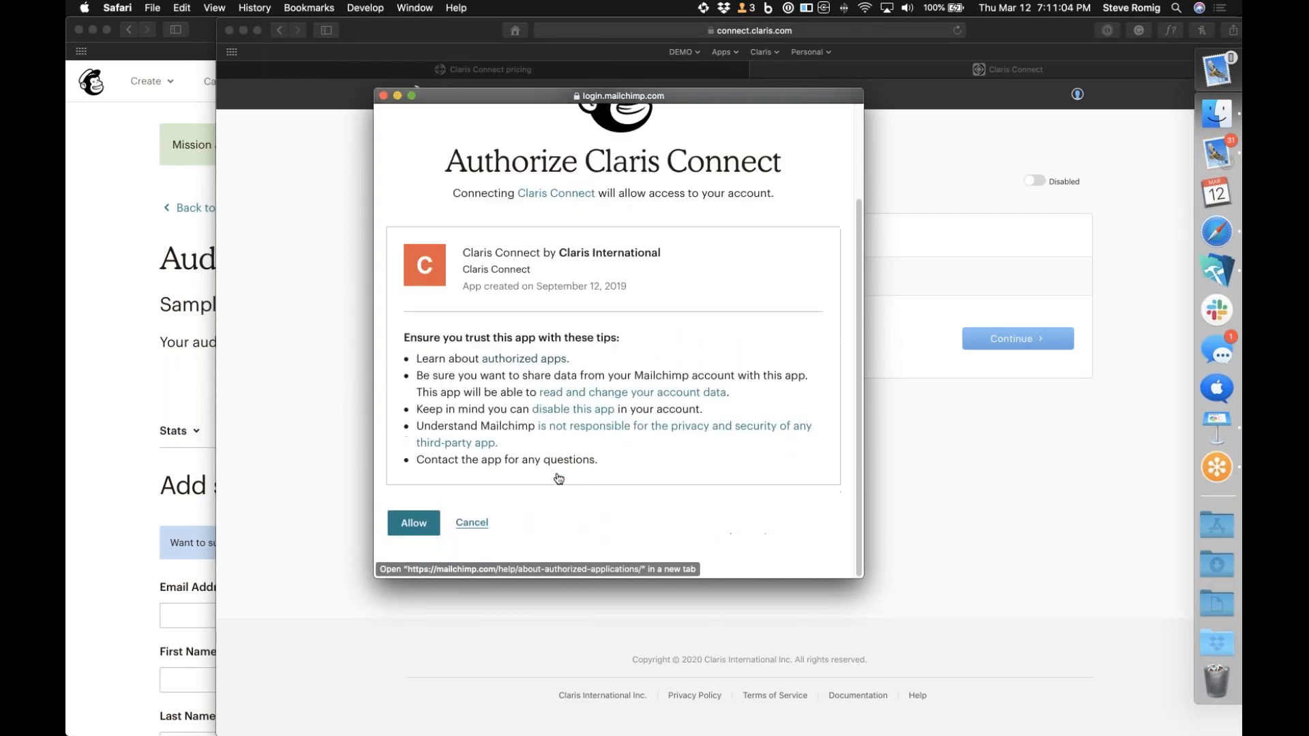
pyautogui.click(438, 531)
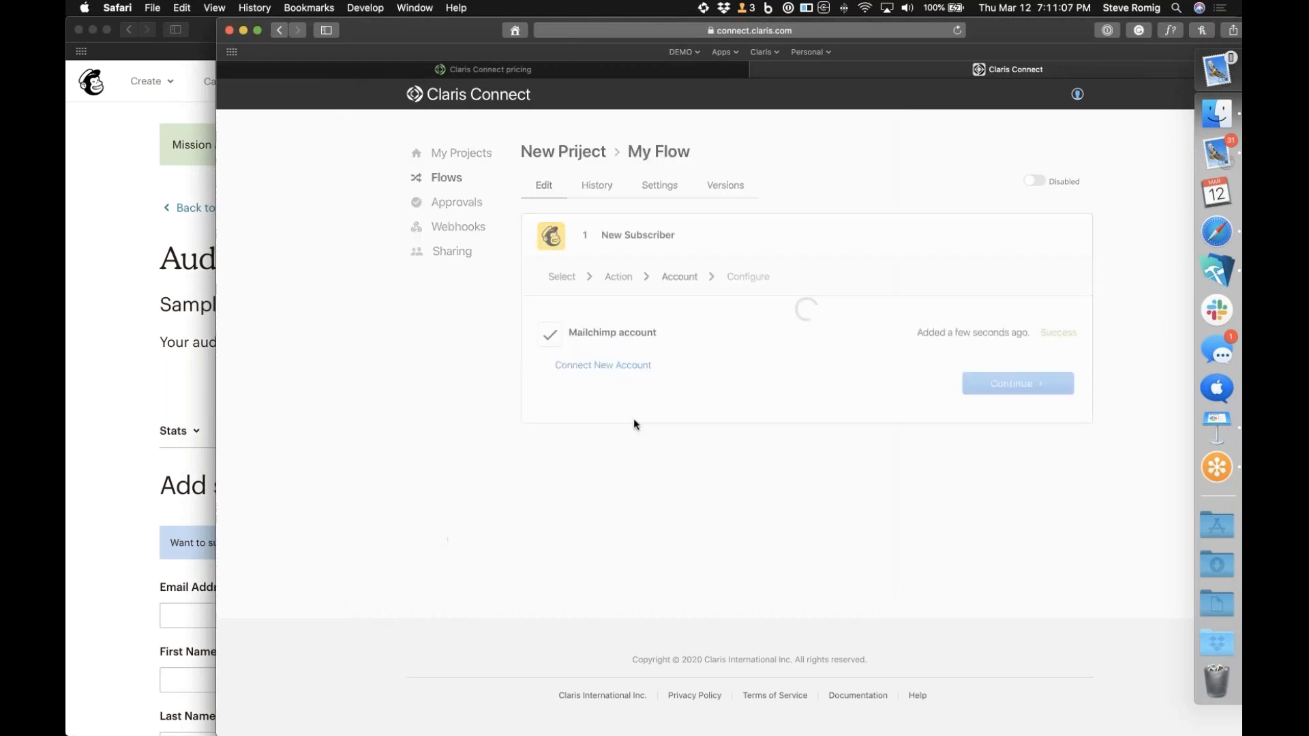
# Continue with the connected Mailchimp account and select Sample Audience as the trigger's list
pyautogui.click(1009, 384)
pyautogui.click(1001, 369)
pyautogui.click(737, 408)
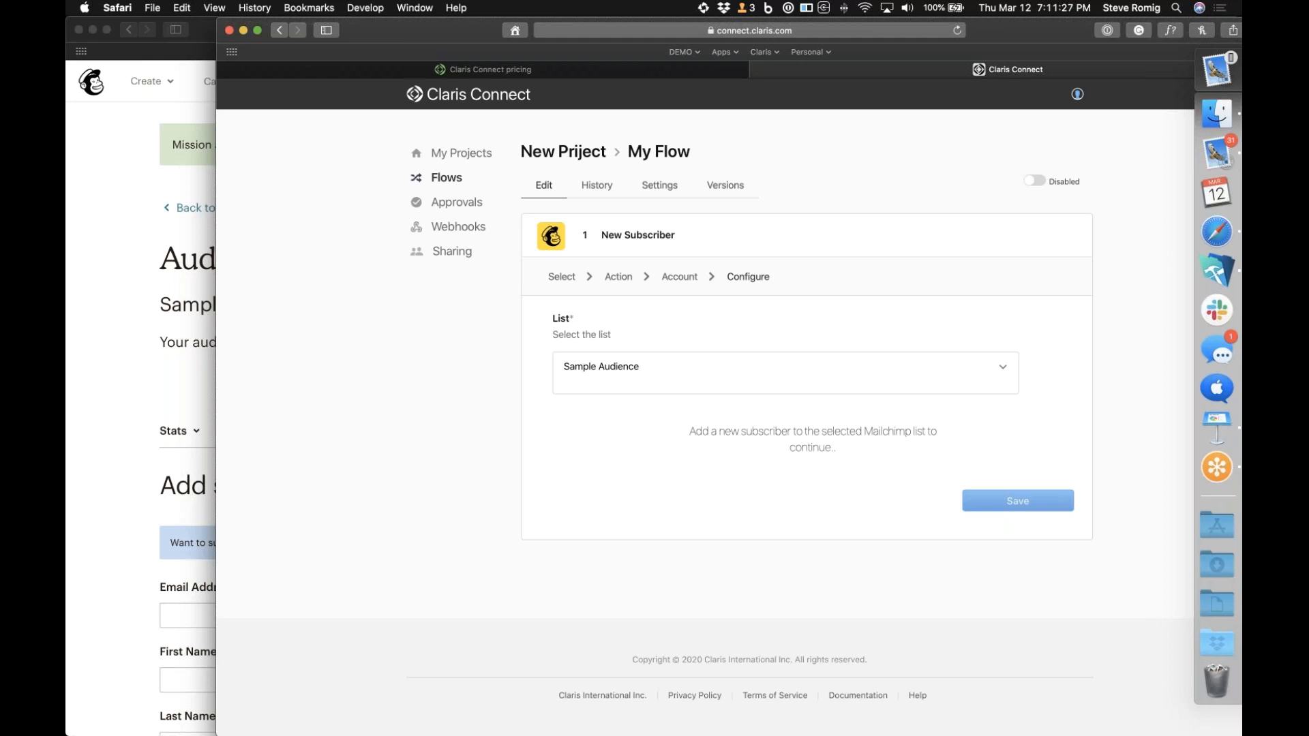
# Switch to the Mailchimp window and start filling in the Add subscriber form's email address and first name
pyautogui.click(133, 722)
pyautogui.click(659, 537)
pyautogui.moveTo(511, 47); pyautogui.dragTo(797, 46)
pyautogui.click(480, 618)
pyautogui.press('Tab')
pyautogui.press('Tab')
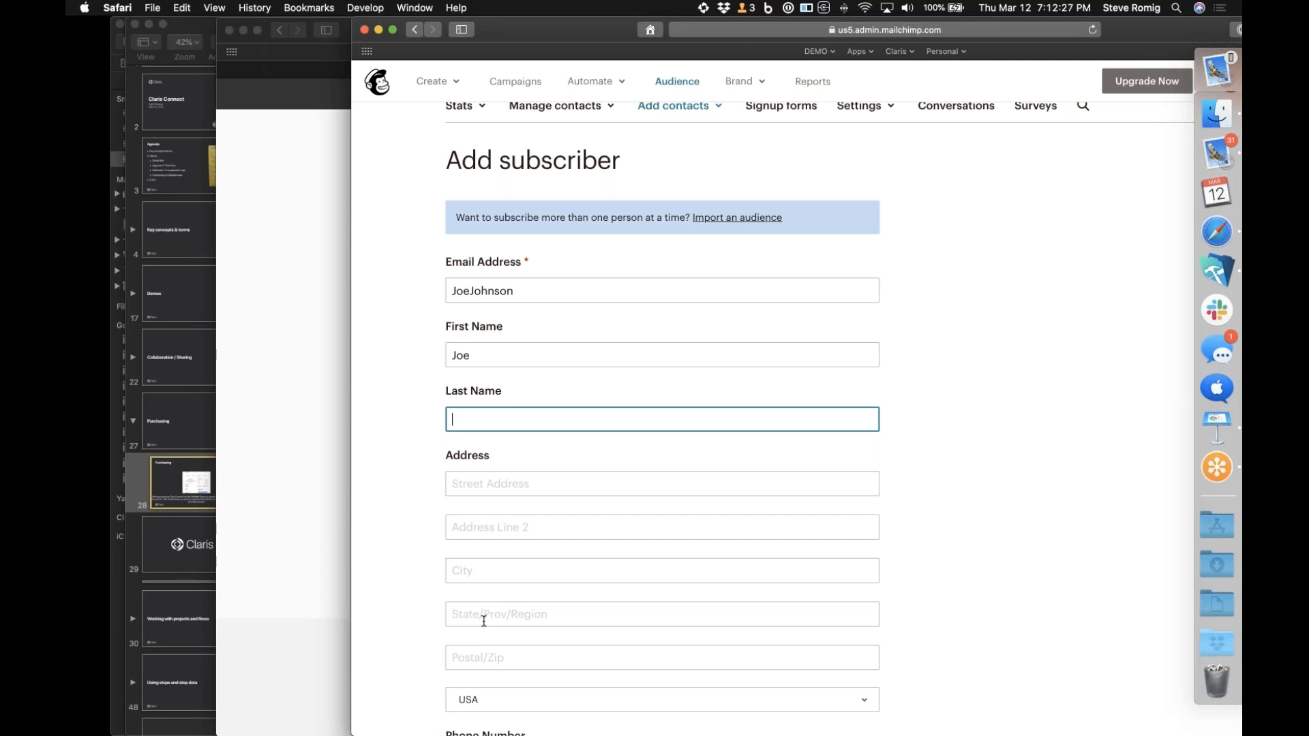
pyautogui.click(932, 341)
# Load connect.claris.com in the Mailchimp window, open the New Priject project, and move the window so the flow row is fully visible
pyautogui.scroll(5, 932, 342)
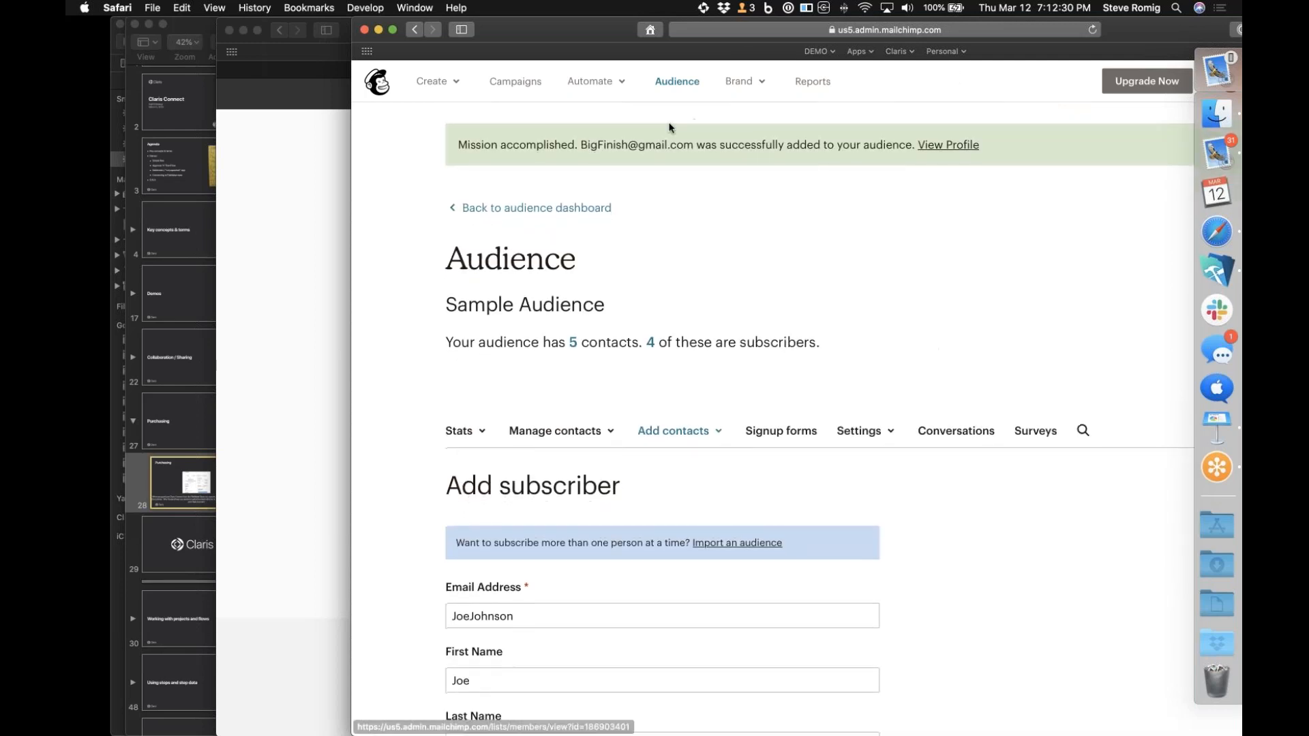
pyautogui.click(702, 26)
pyautogui.write('connect.claris')
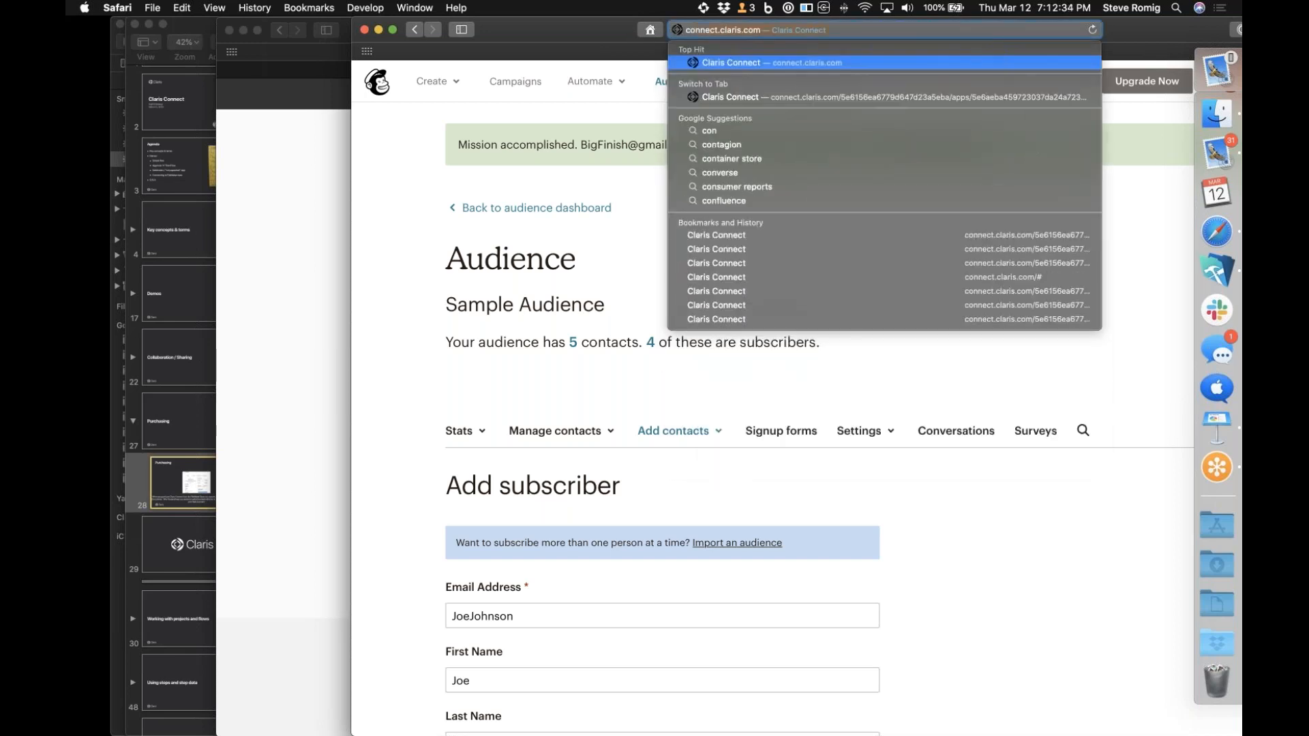
pyautogui.press('Return')
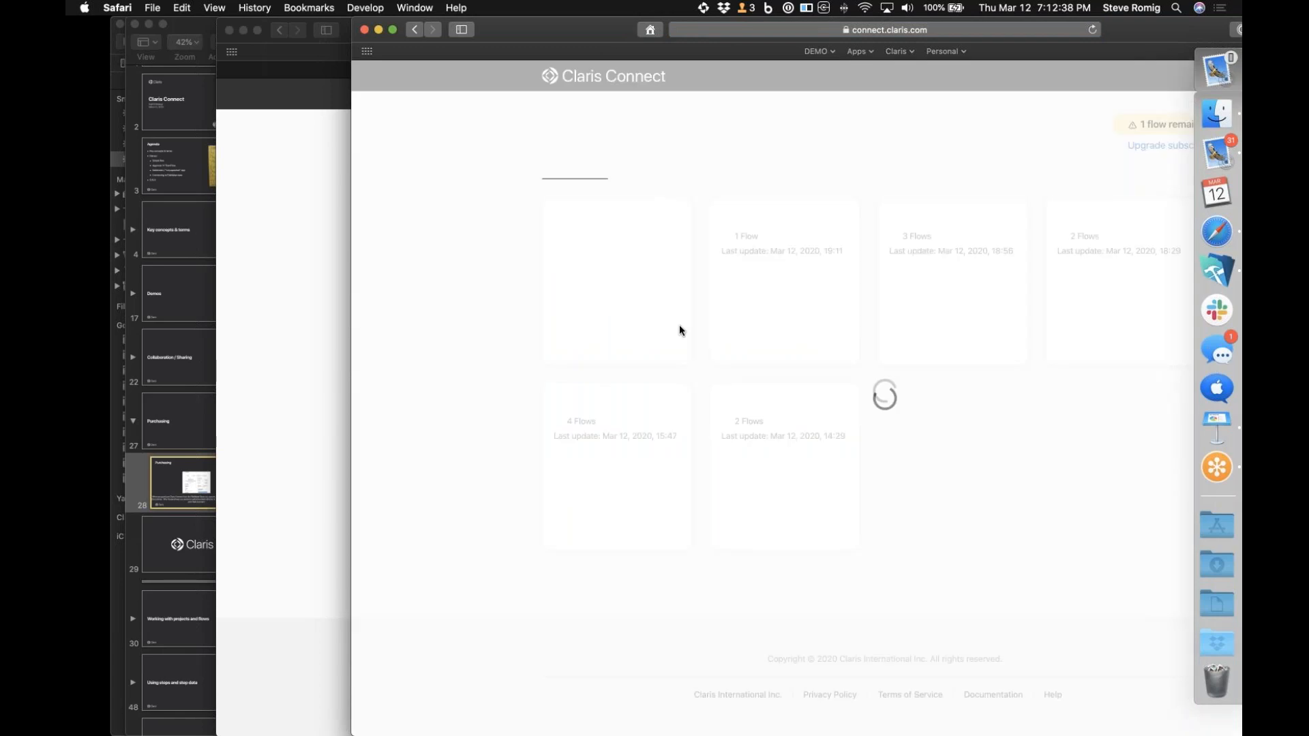
pyautogui.click(792, 283)
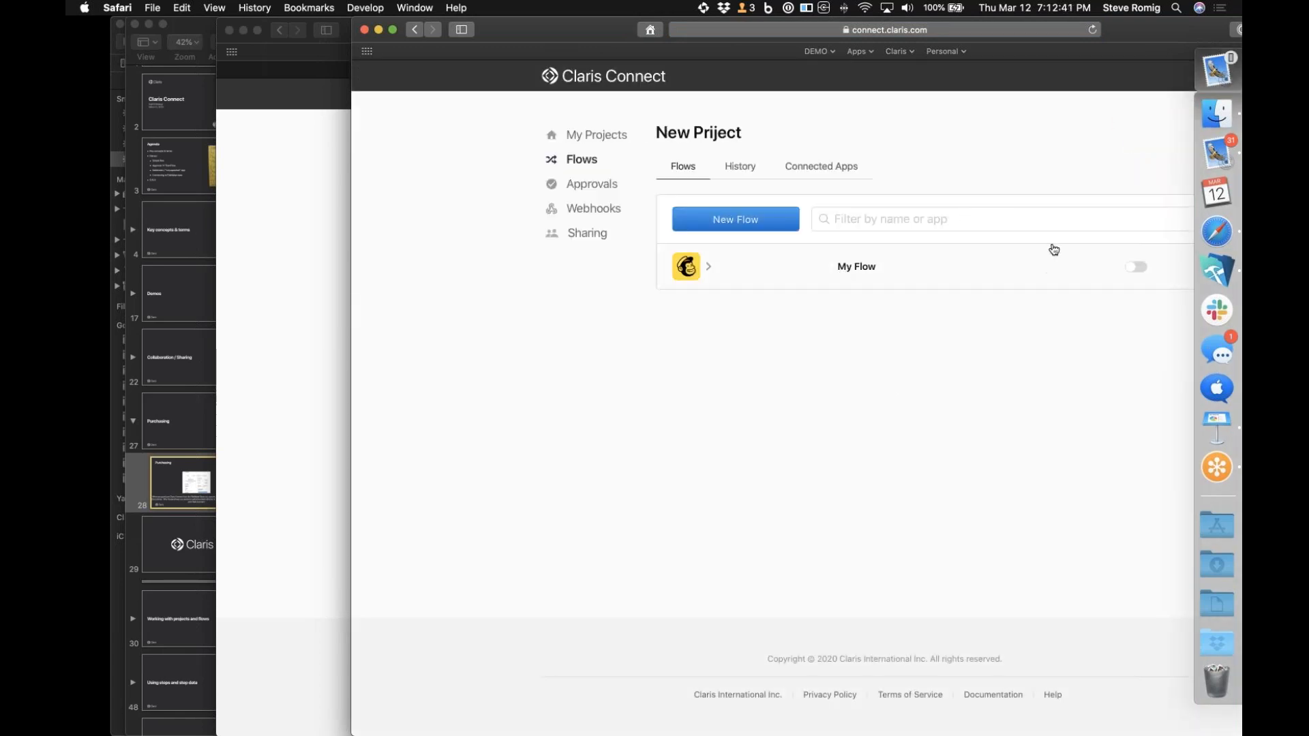
pyautogui.moveTo(979, 28); pyautogui.dragTo(751, 46)
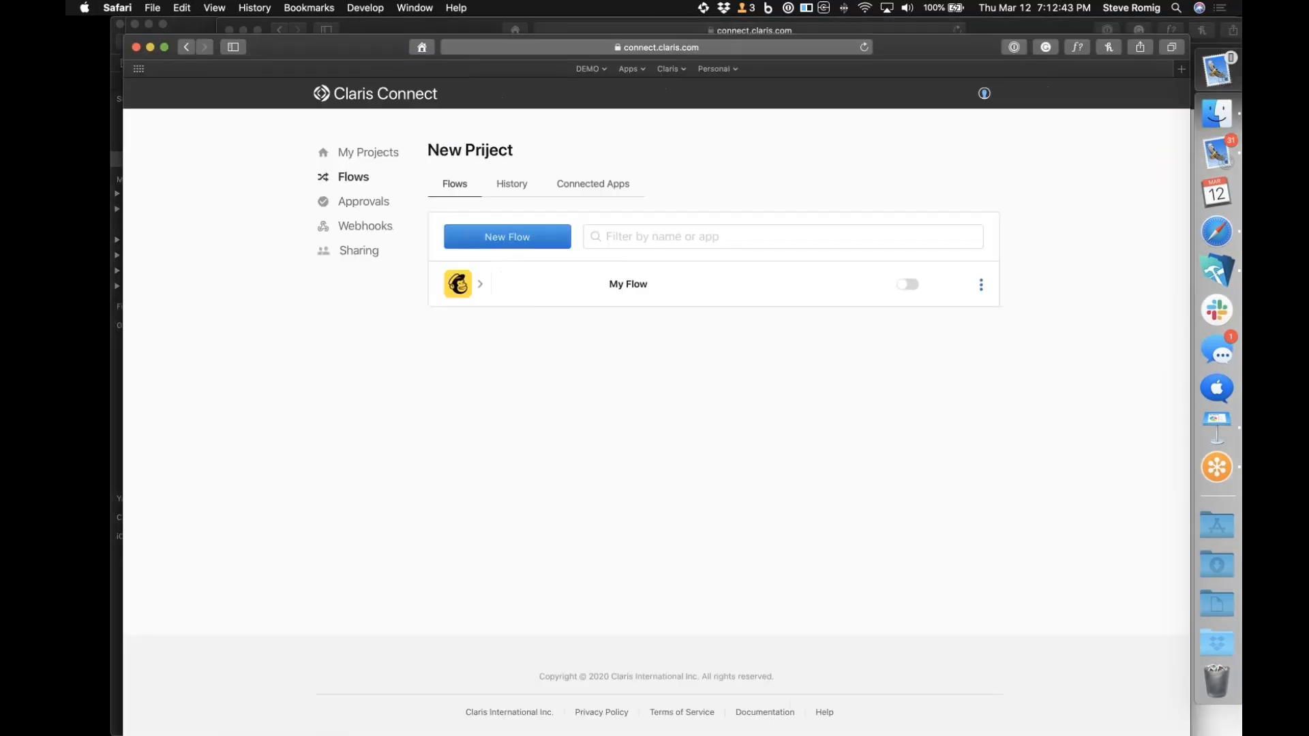
# Open My Flow for editing and reposition the browser window
pyautogui.click(983, 285)
pyautogui.click(829, 417)
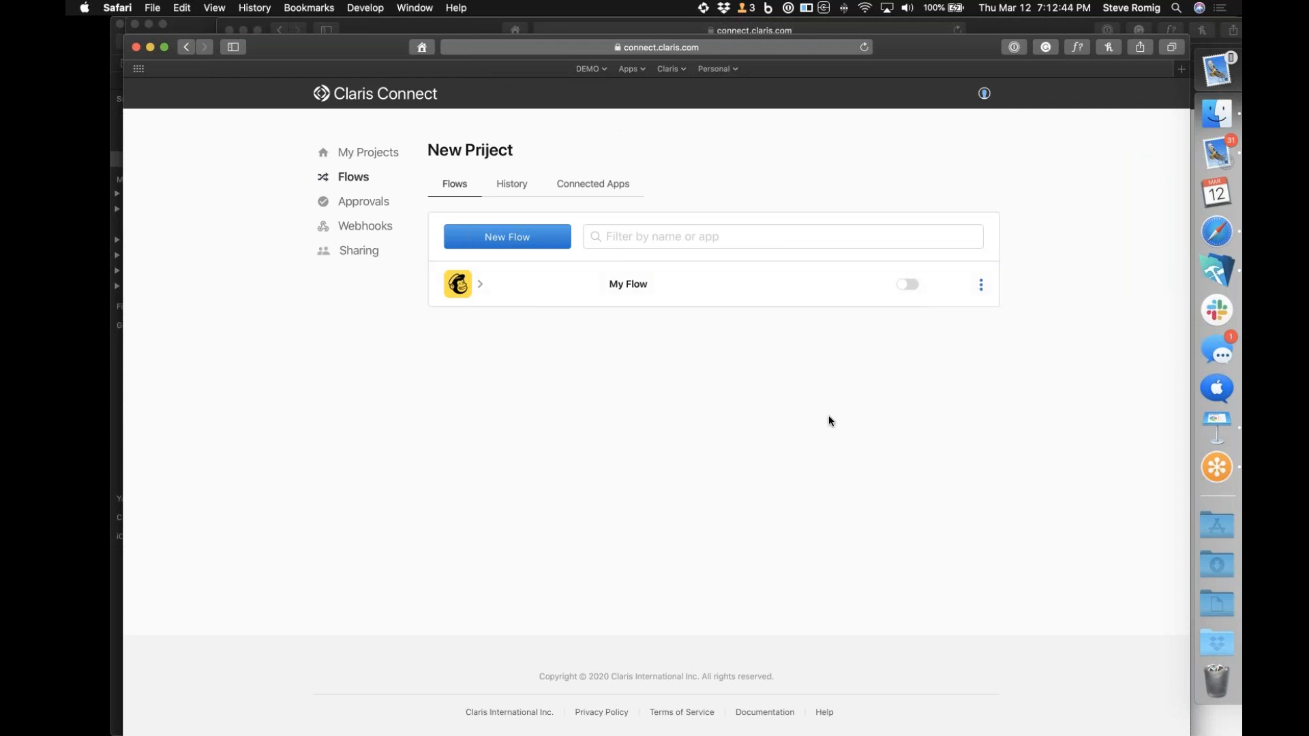
pyautogui.click(760, 295)
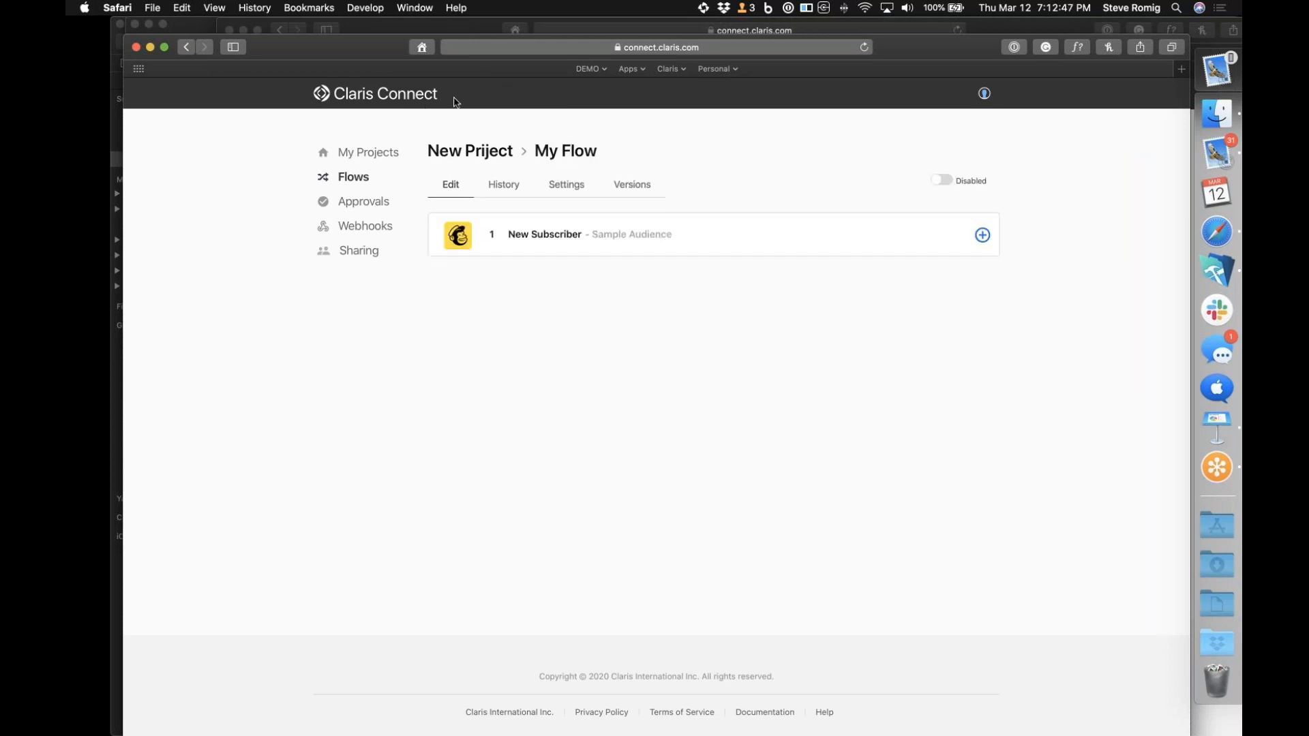
pyautogui.moveTo(420, 49); pyautogui.dragTo(523, 39)
# Add a Google Maps action with Address lookup after the New Subscriber trigger and continue to its account stage
pyautogui.click(1087, 225)
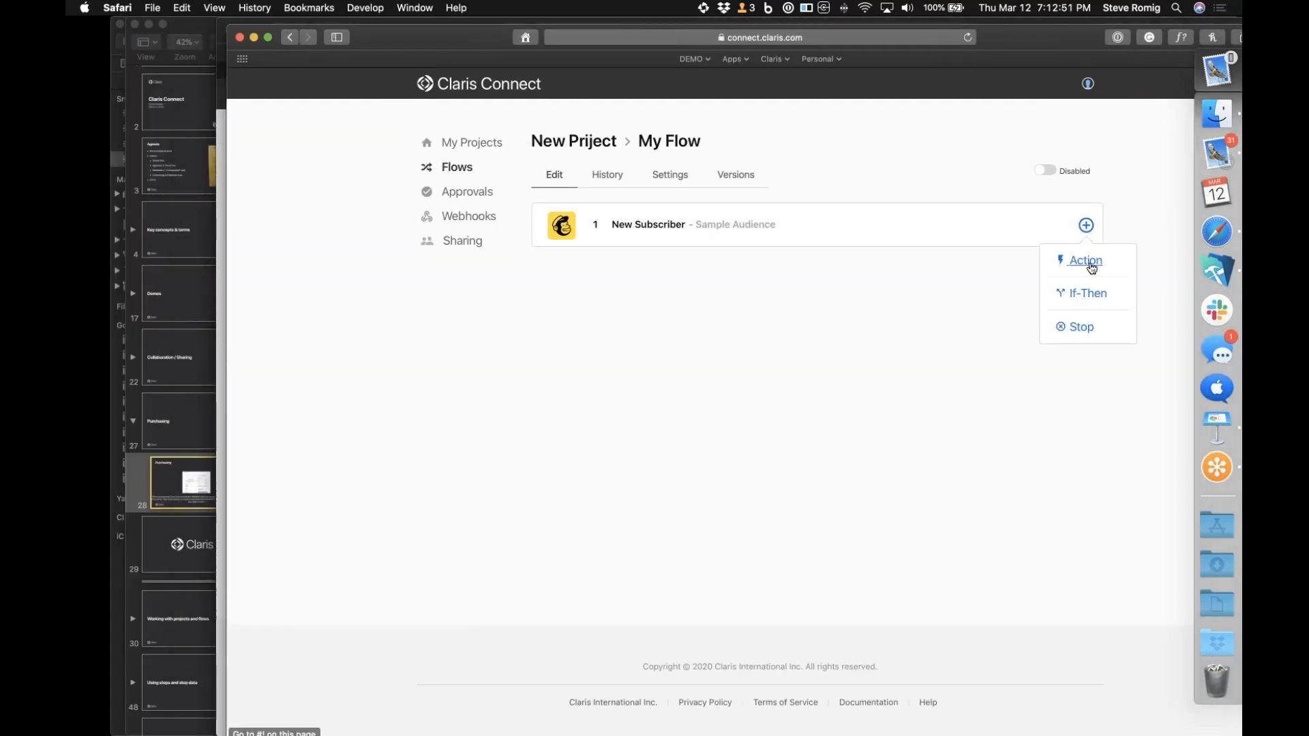
pyautogui.click(1092, 266)
pyautogui.scroll(-10, 887, 355)
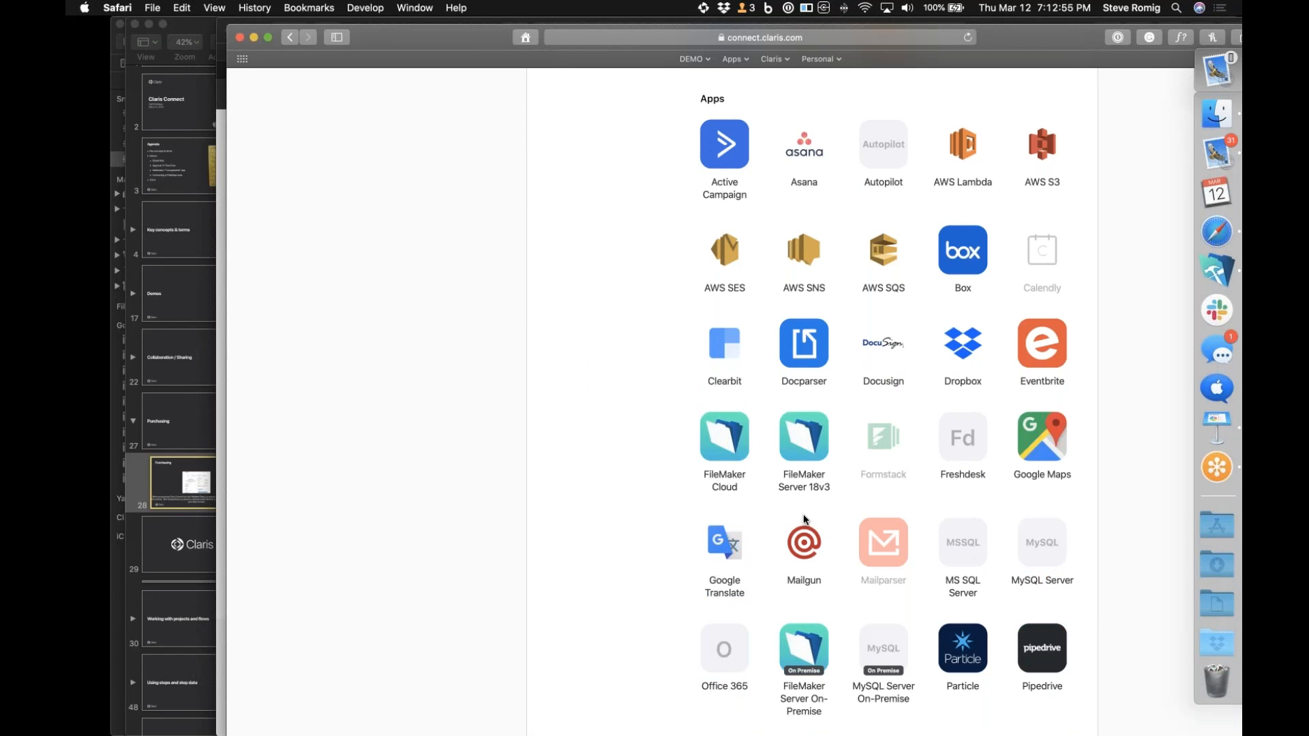
pyautogui.scroll(-3, 808, 517)
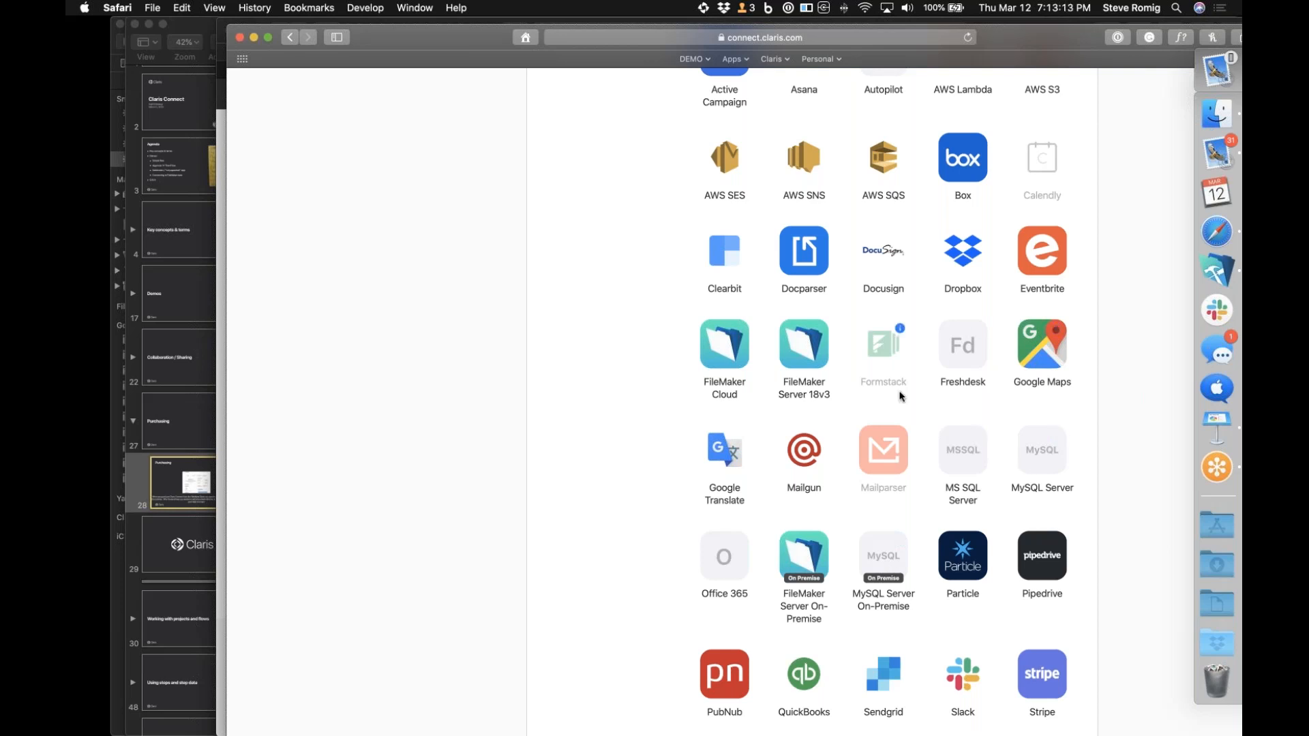
pyautogui.scroll(3, 901, 397)
pyautogui.click(1041, 392)
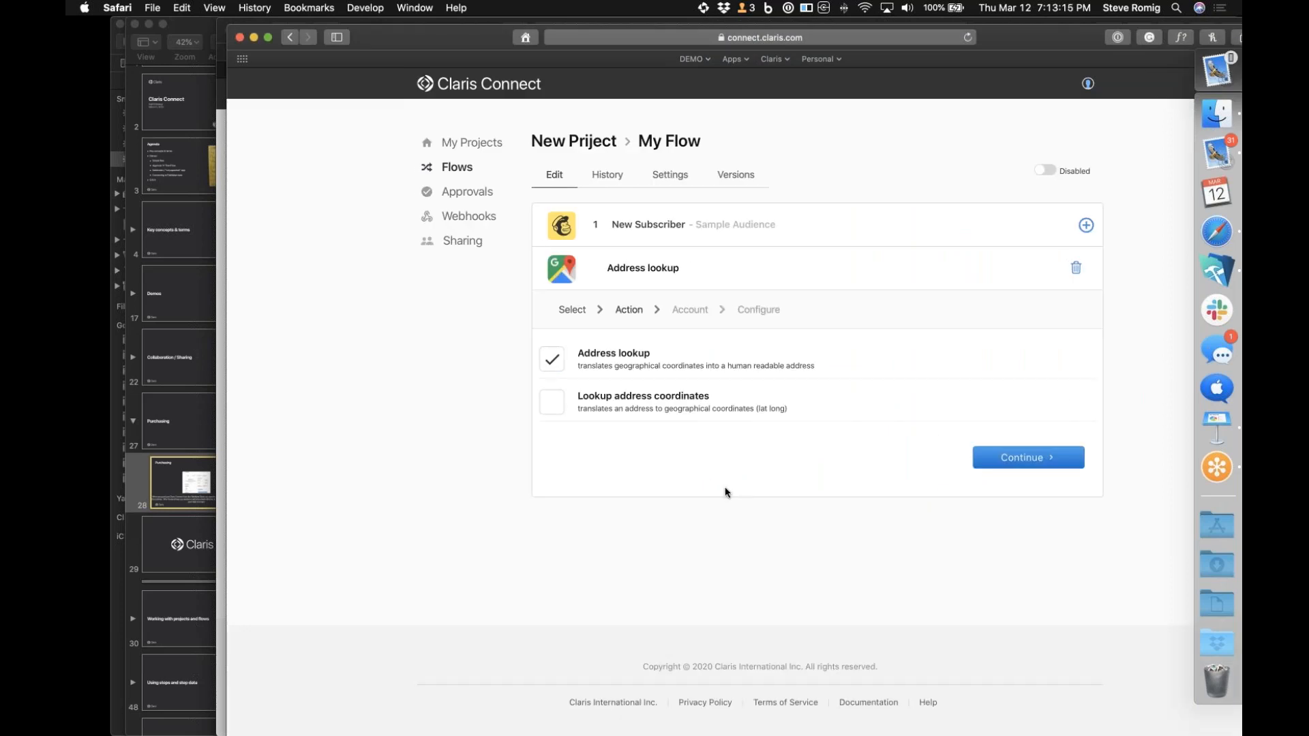
pyautogui.click(998, 457)
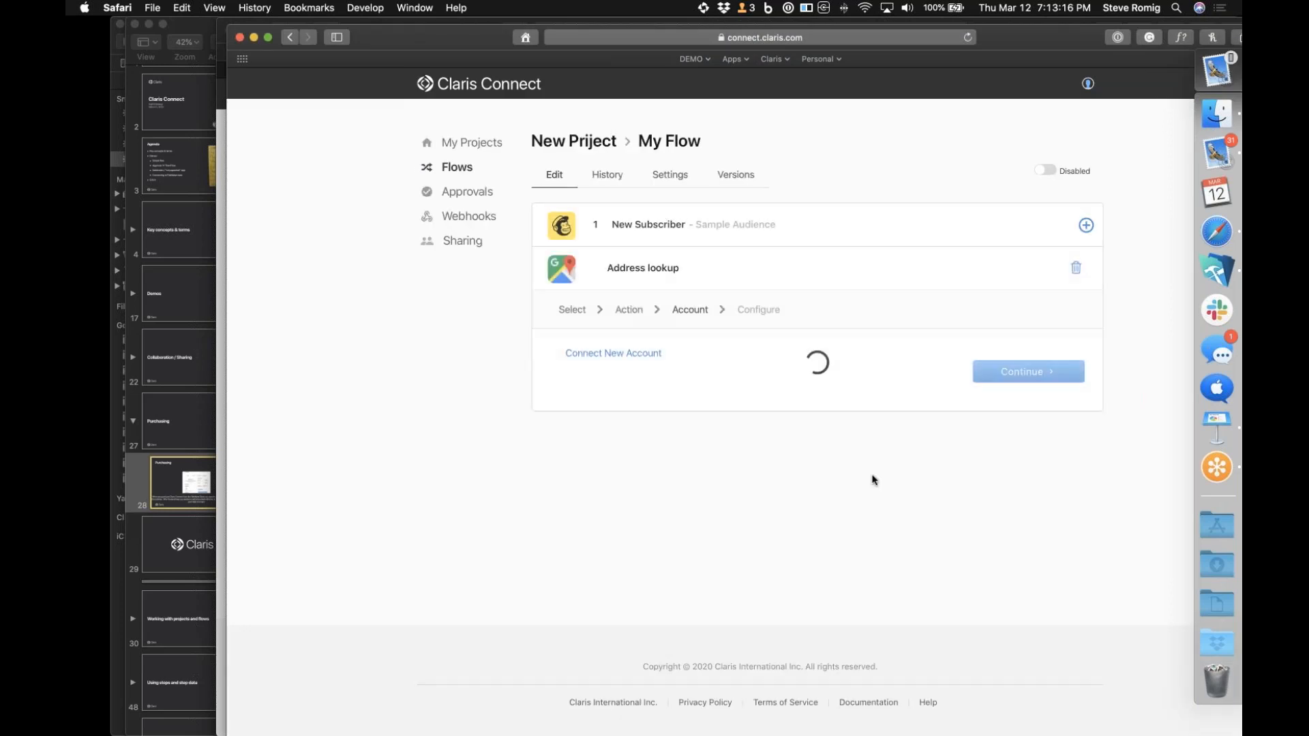
# View the Google Maps account connection form, close it without entering an API key, and delete the Address lookup action
pyautogui.click(637, 360)
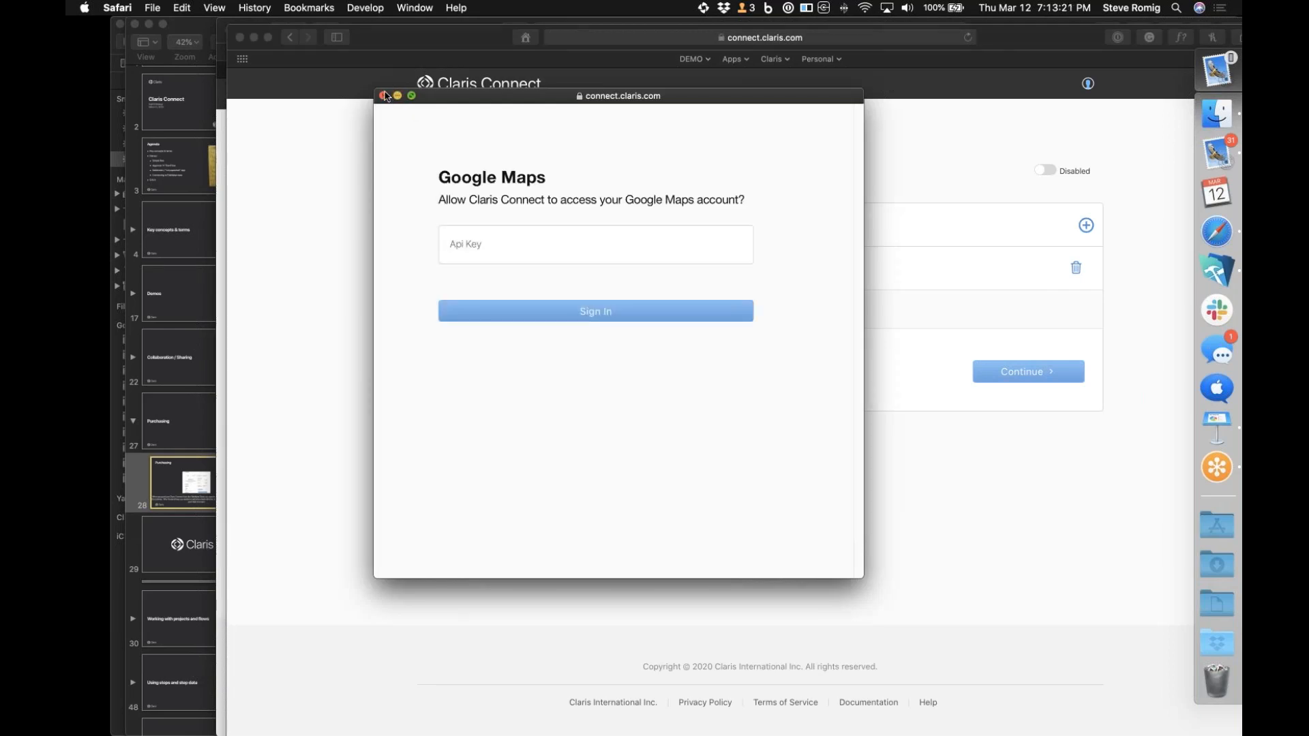
pyautogui.click(383, 95)
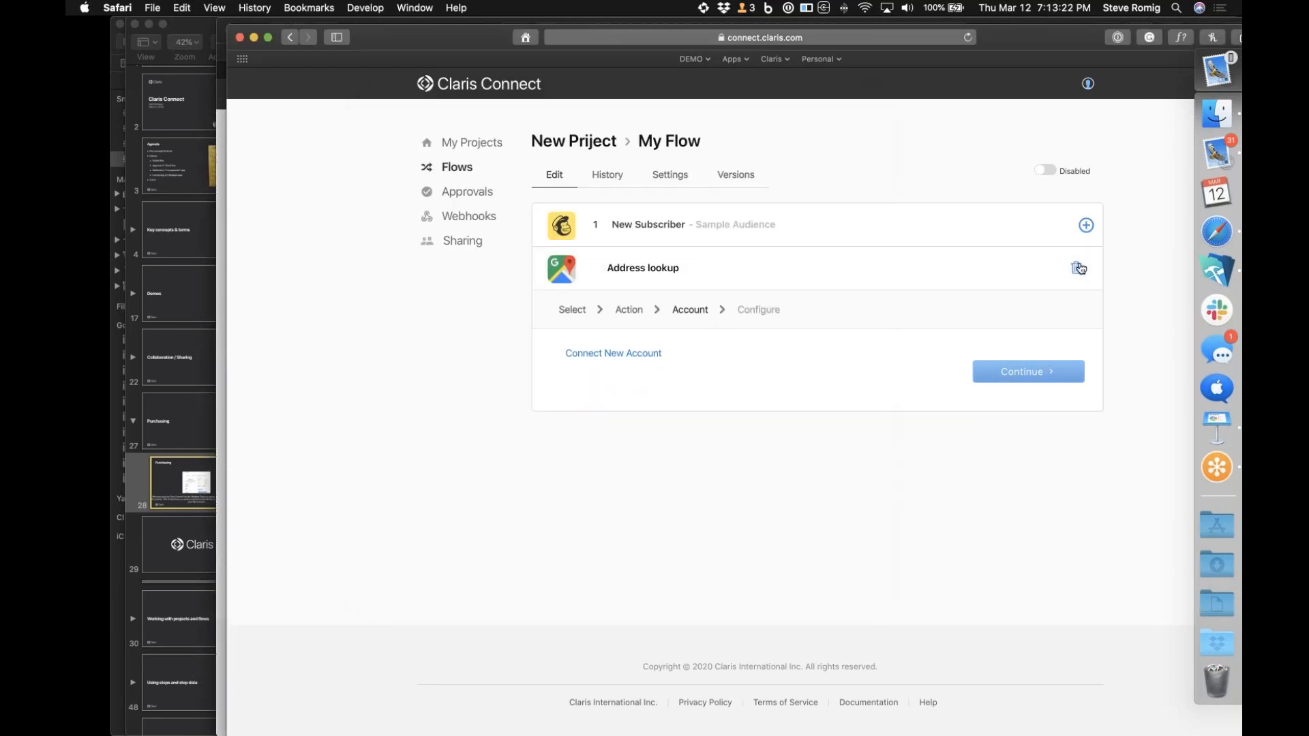
pyautogui.click(1080, 268)
pyautogui.click(885, 362)
# Add an Approval action with New approval after the New Subscriber trigger and continue to its configuration stage
pyautogui.click(1086, 225)
pyautogui.click(1083, 260)
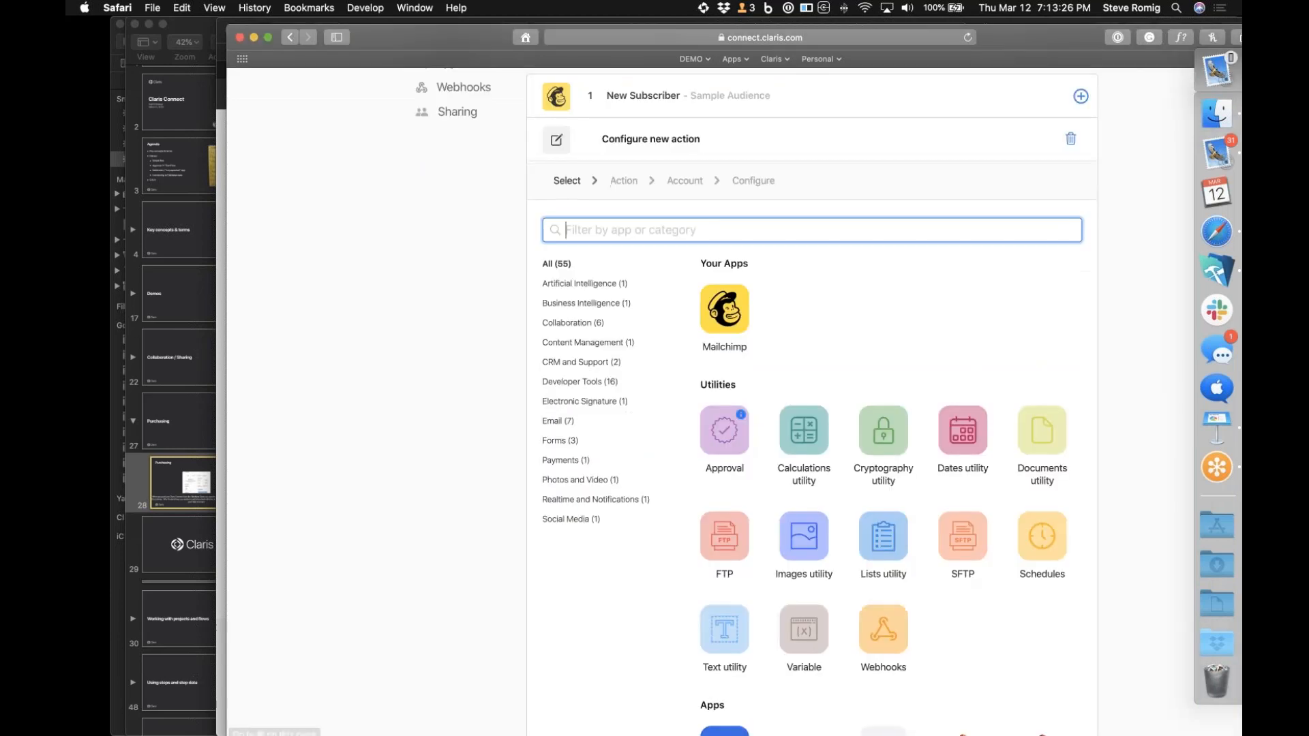
pyautogui.scroll(-5, 725, 503)
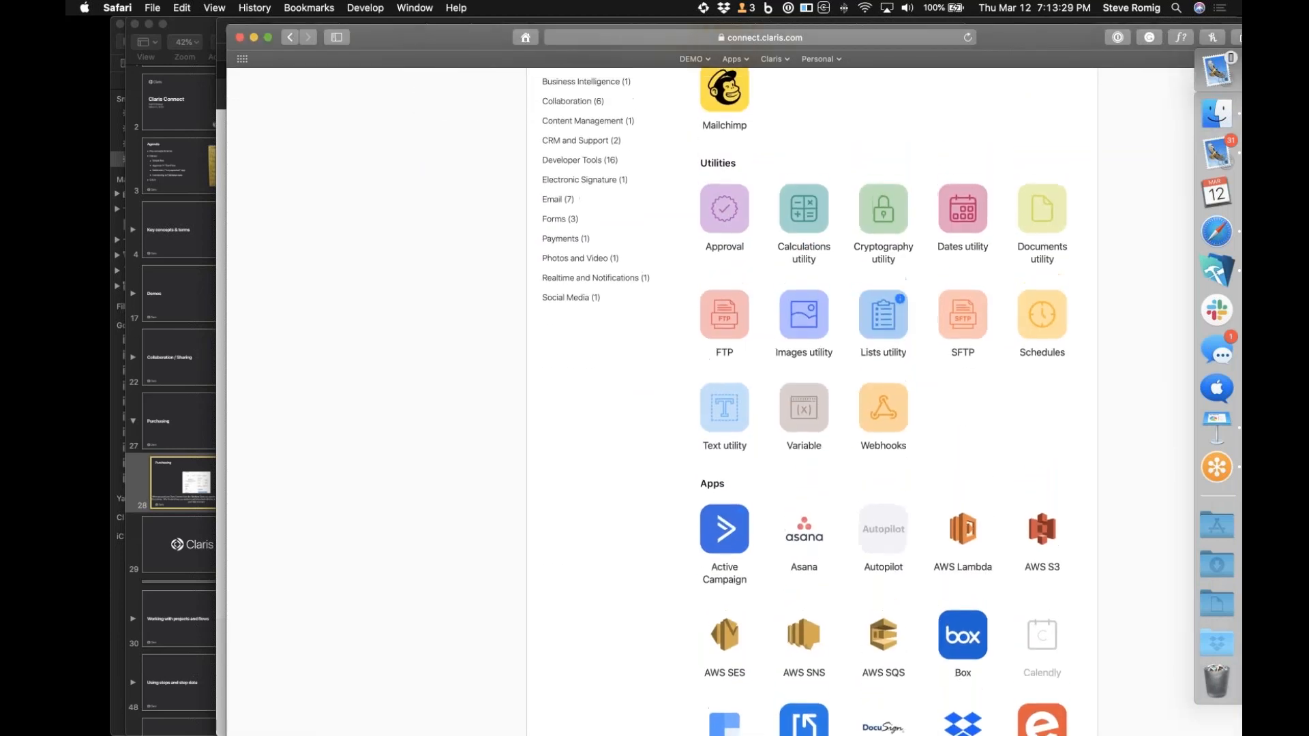
pyautogui.click(725, 209)
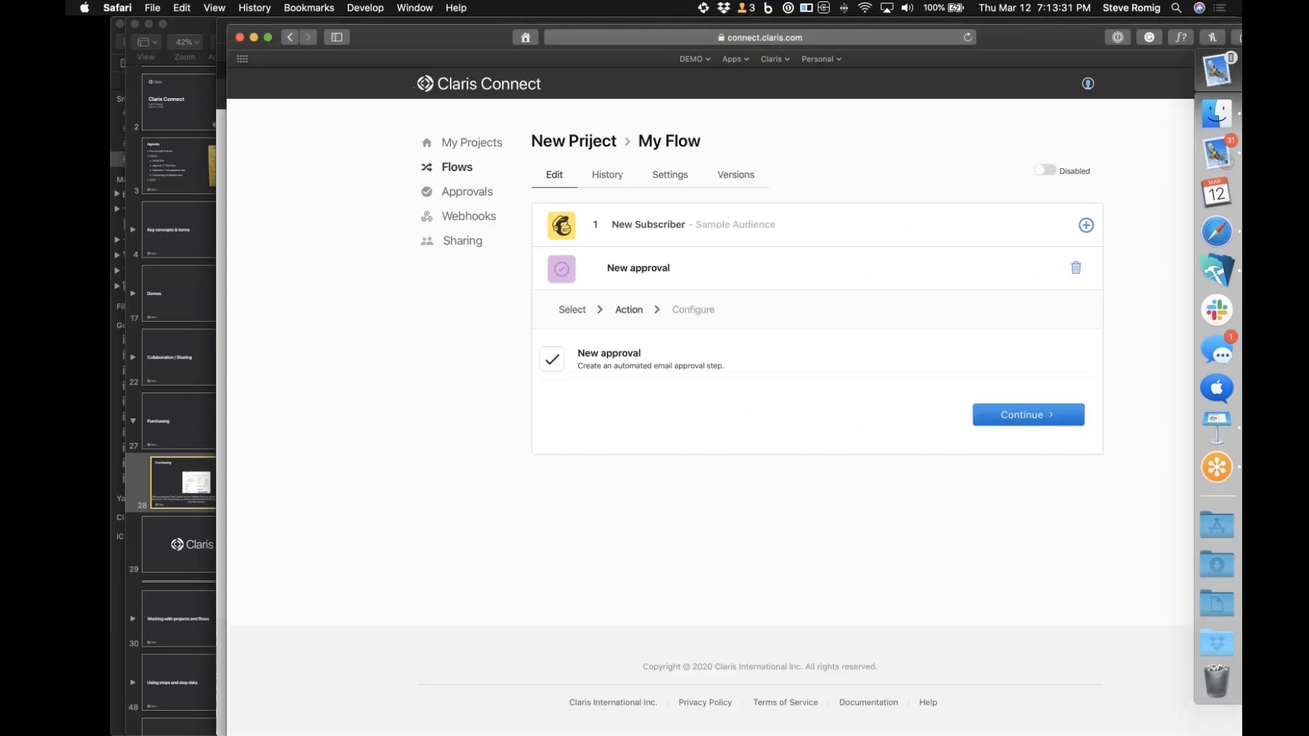
pyautogui.click(1026, 415)
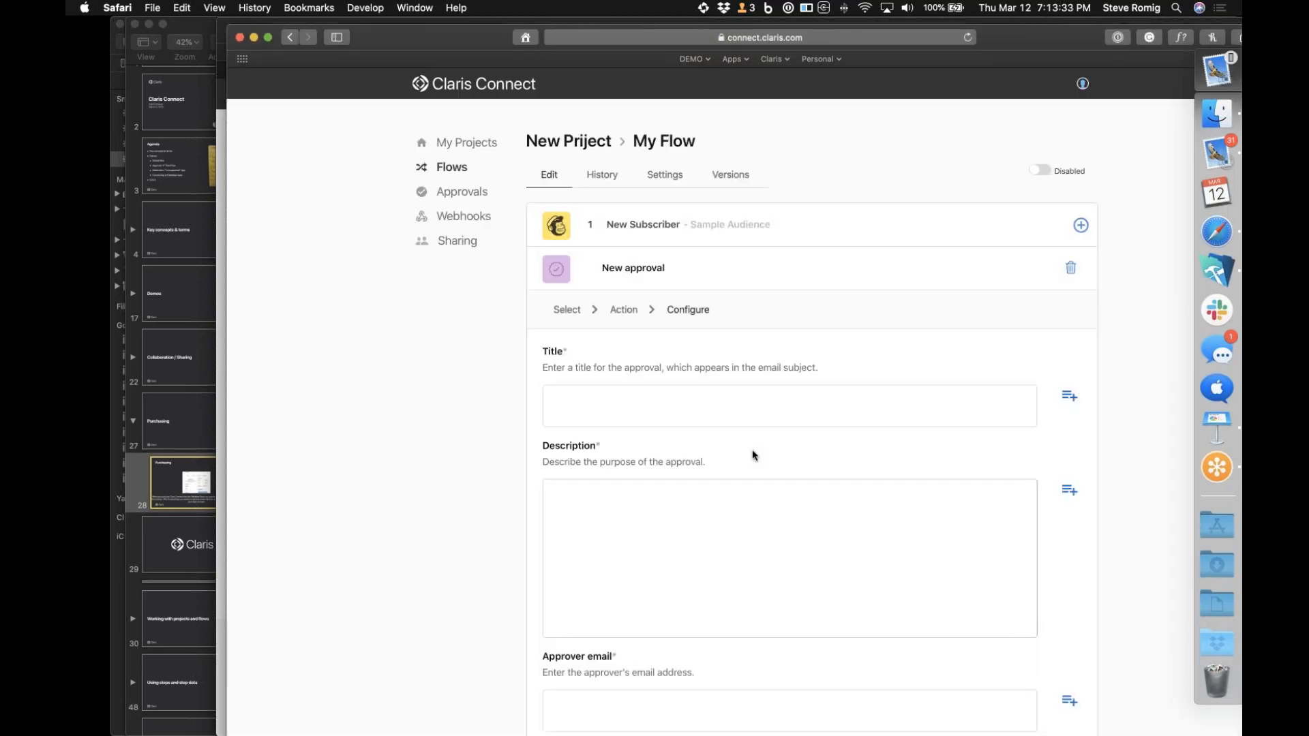
# Examine the step data available for the approval's Title by expanding the Mailchimp New Subscriber step and its body
pyautogui.click(1064, 398)
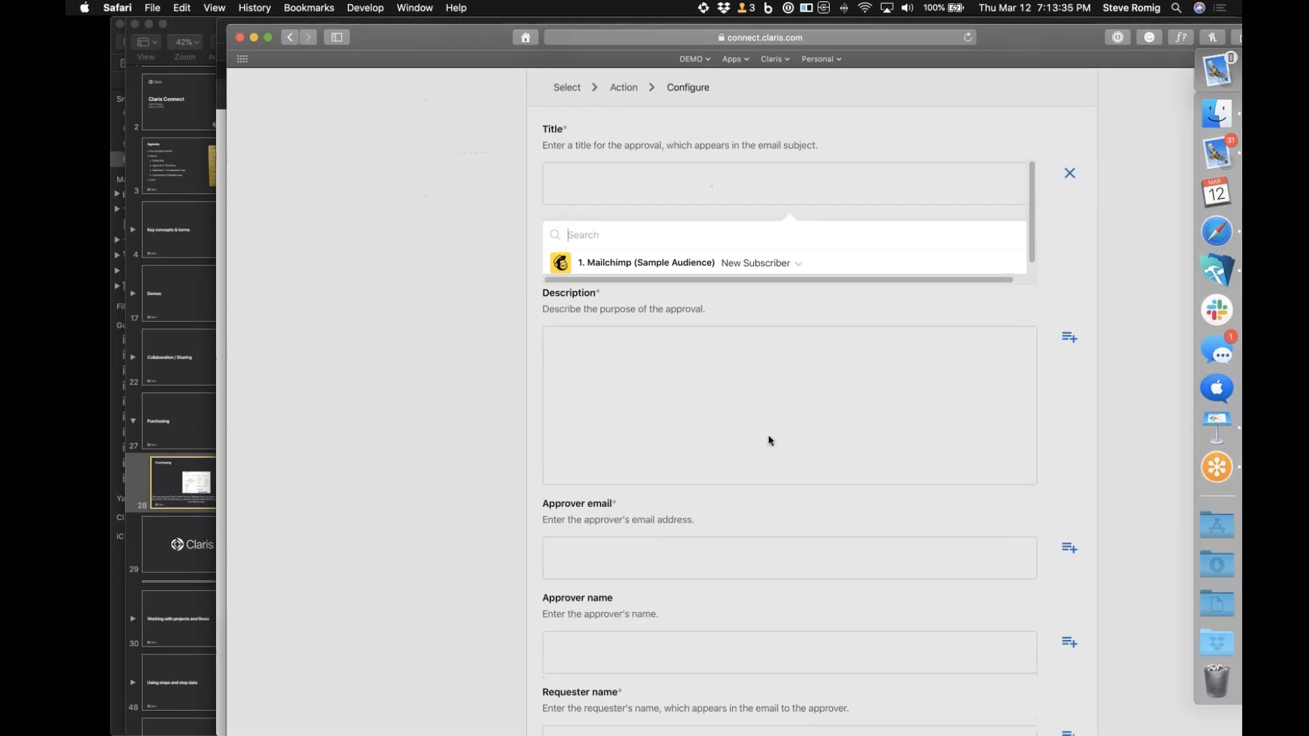
pyautogui.click(799, 266)
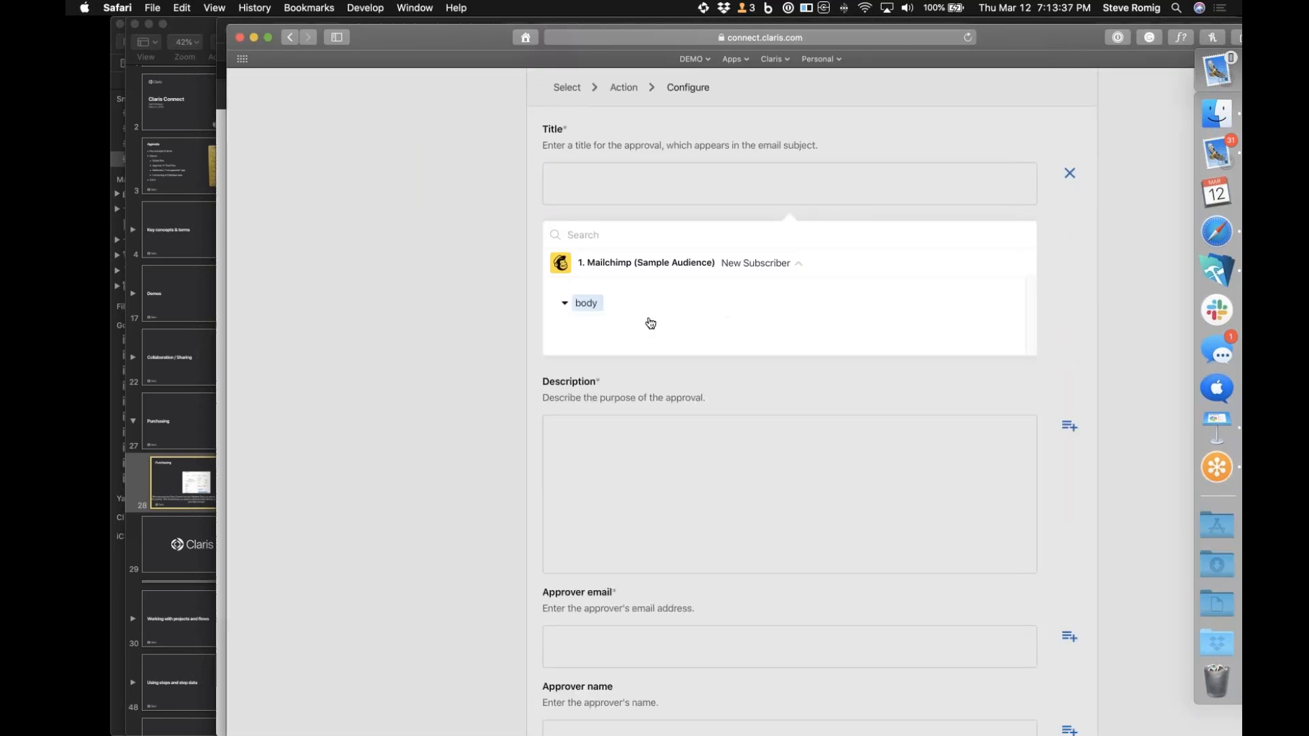
pyautogui.click(564, 305)
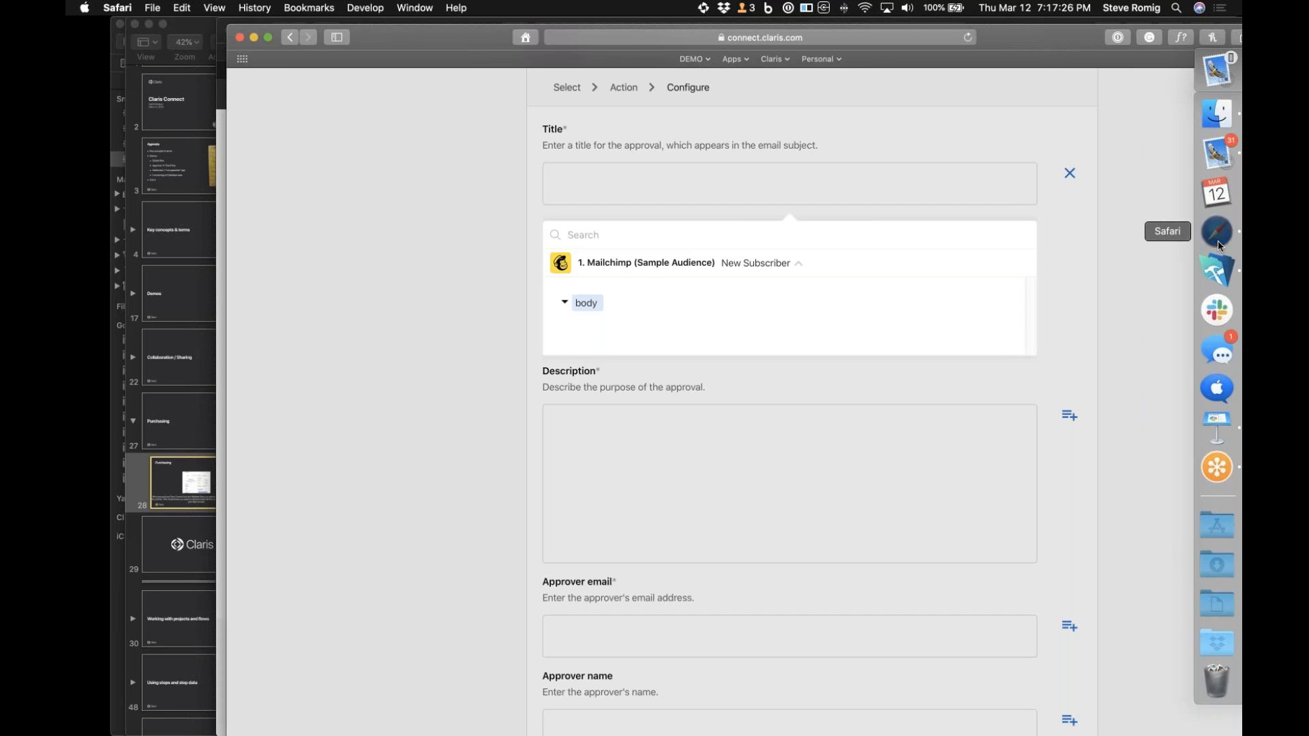
# Load connect.claris.com, check the options of My Flow in the New Priject project, and return to the project overview
pyautogui.click(661, 37)
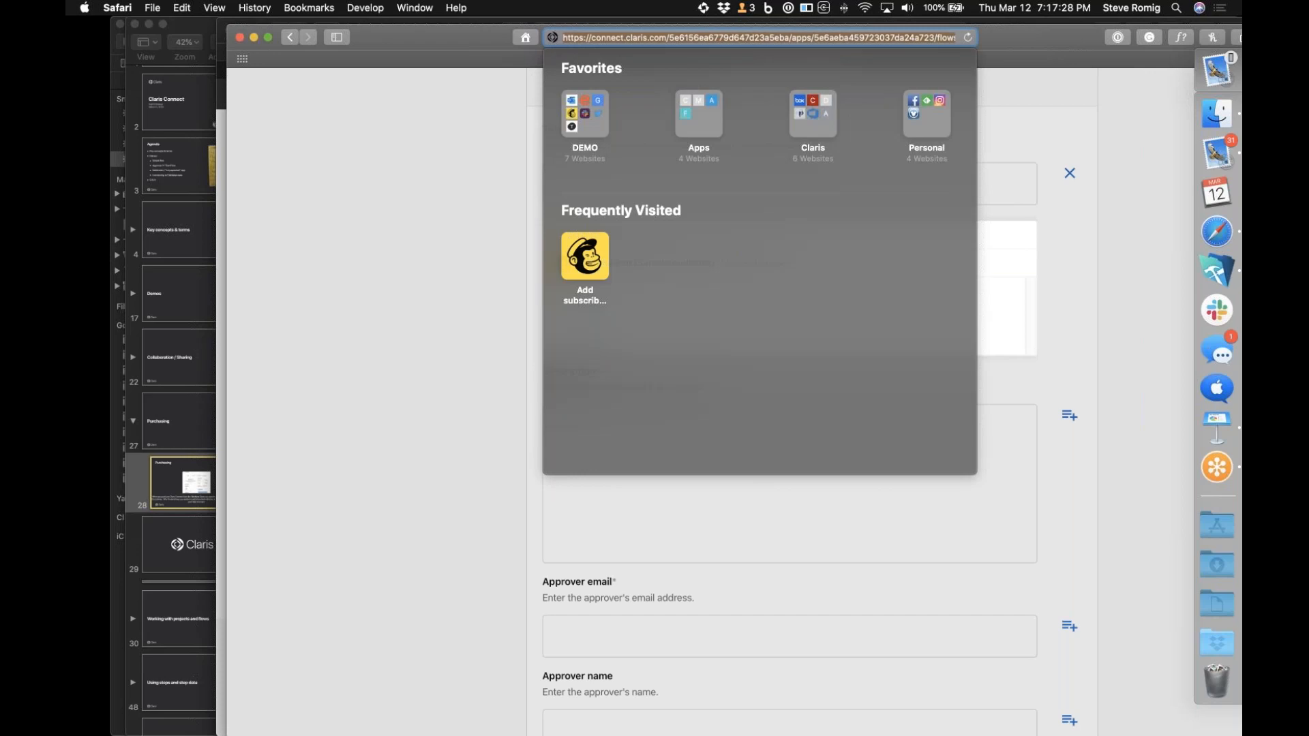
pyautogui.write('connect.claris.com')
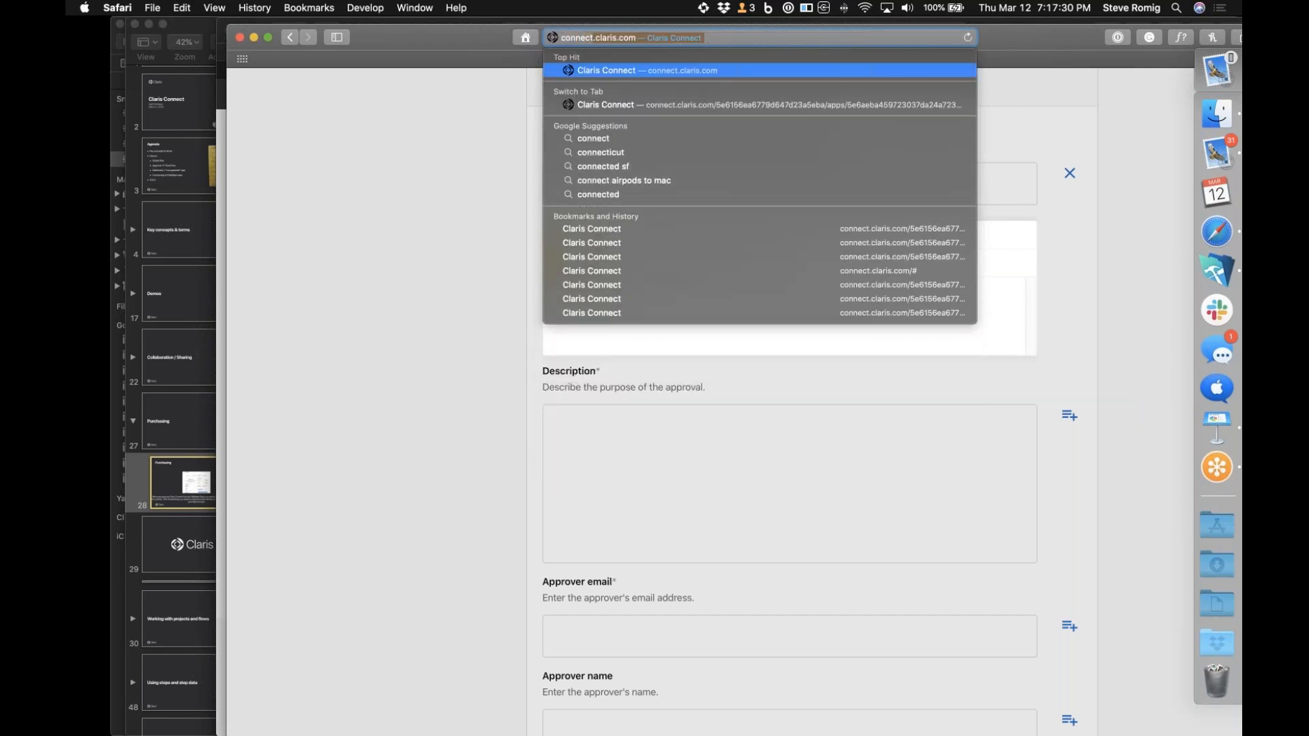
pyautogui.press('Return')
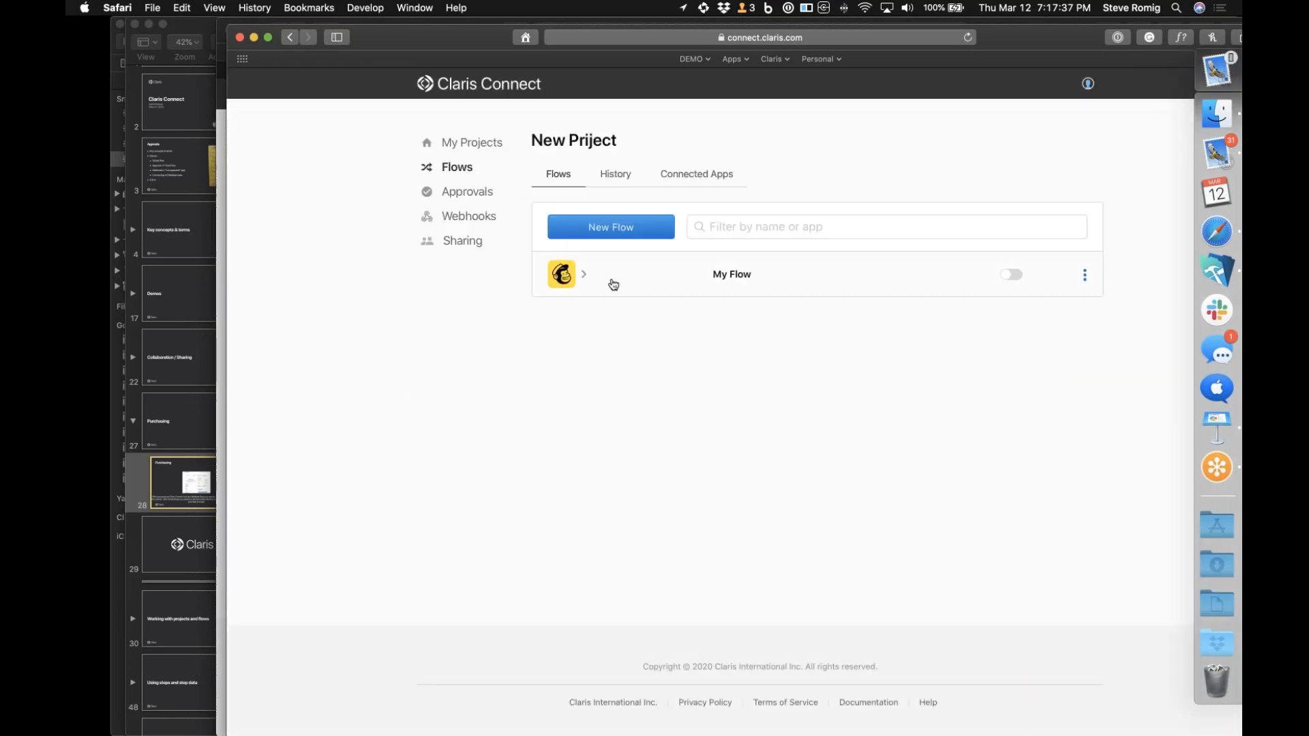
pyautogui.click(1085, 274)
pyautogui.click(859, 346)
pyautogui.click(477, 150)
# Create a new blank project named My Example
pyautogui.moveTo(512, 321)
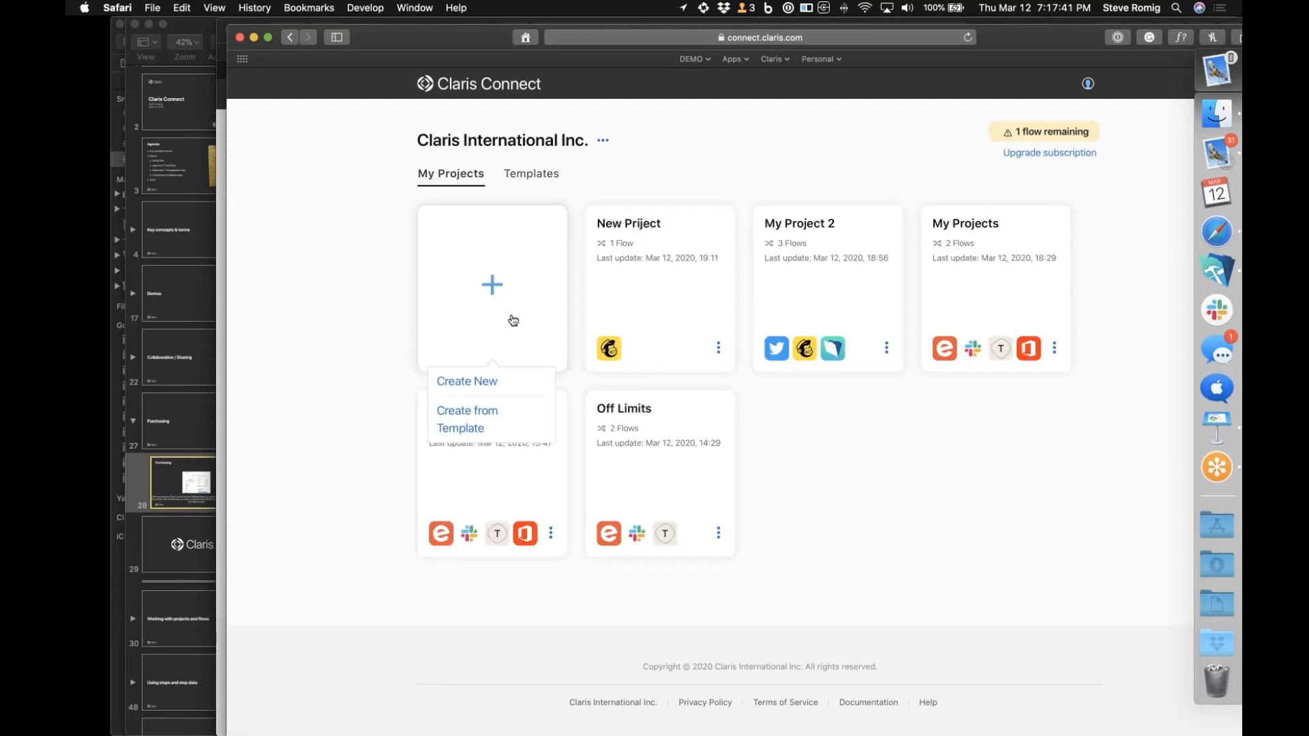
pyautogui.click(475, 385)
pyautogui.write('My ')
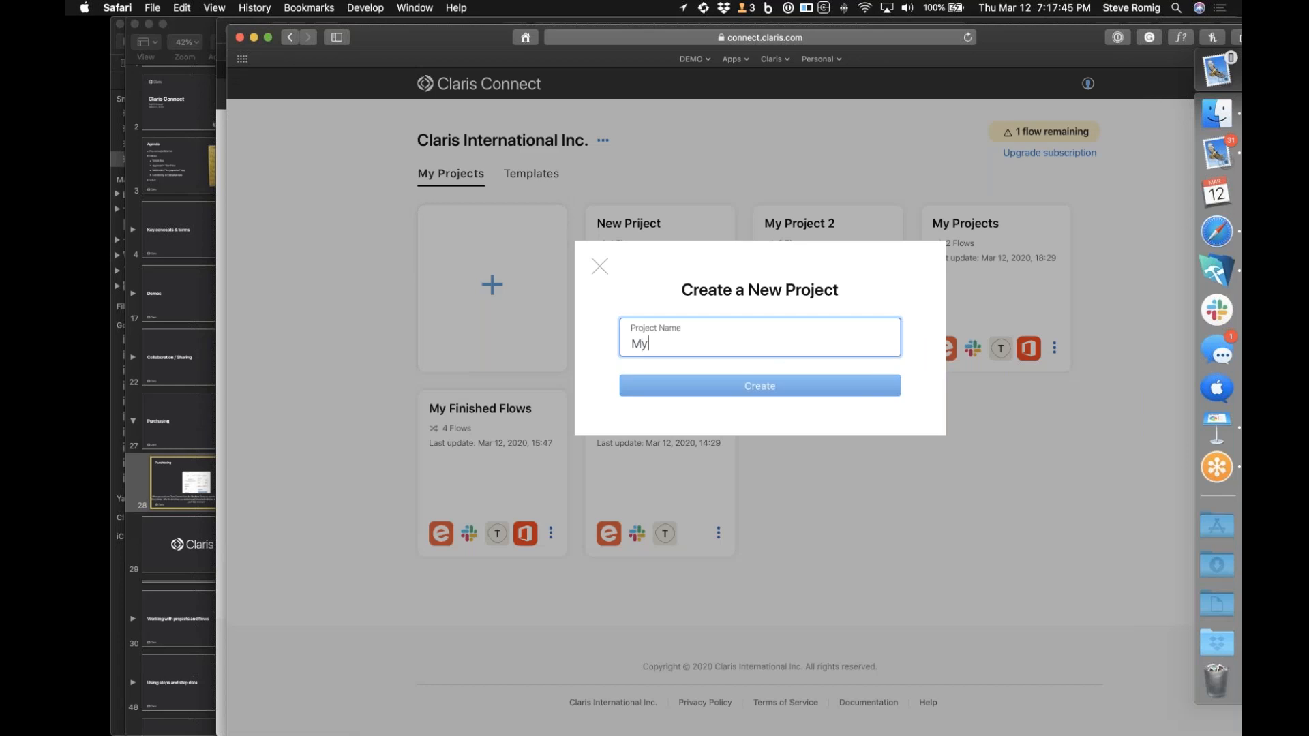
pyautogui.write('Example')
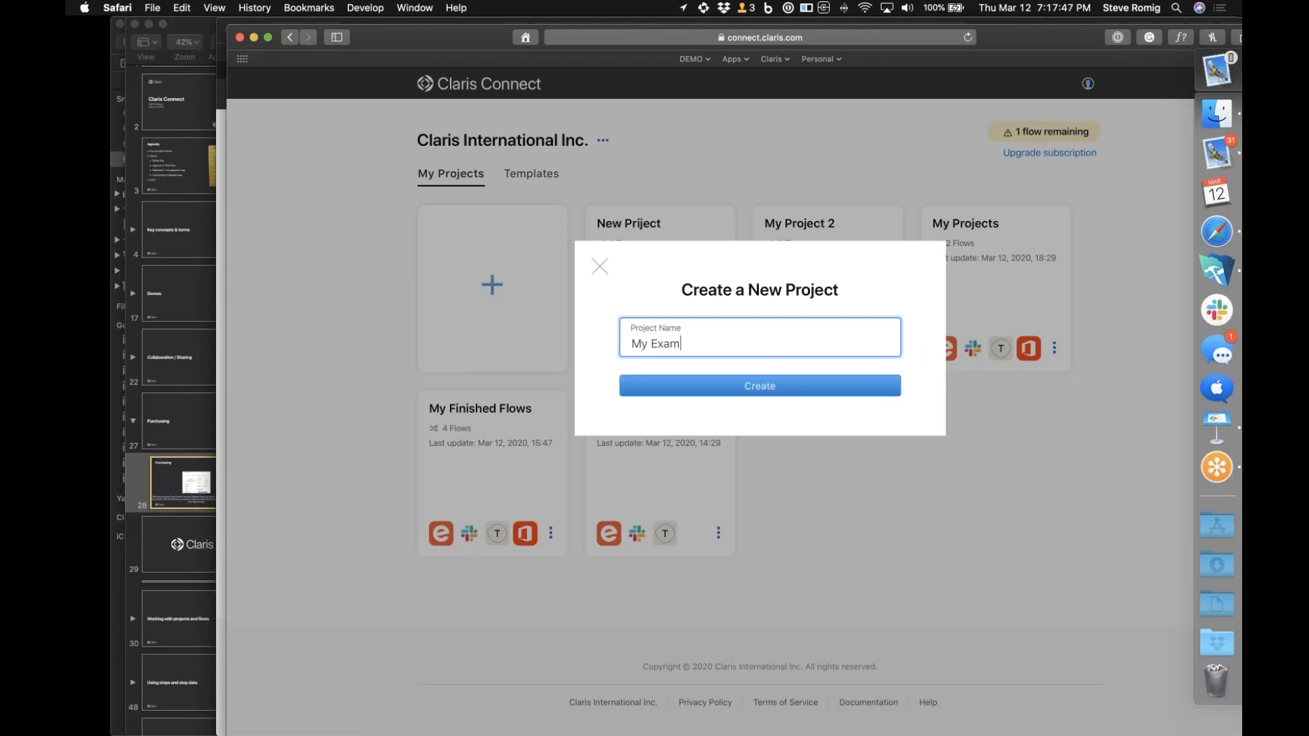
pyautogui.click(717, 393)
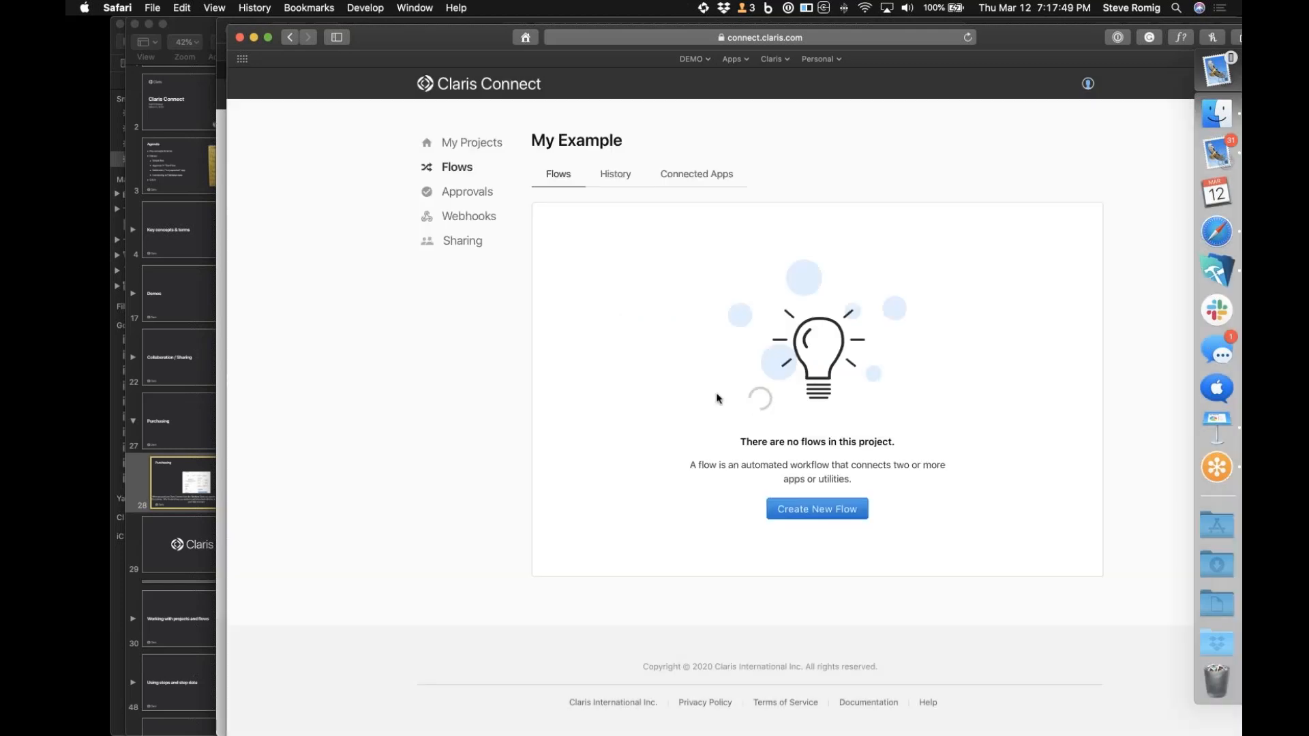
# Create a new flow named mmmm in the My Example project
pyautogui.click(795, 507)
pyautogui.write('mmmm')
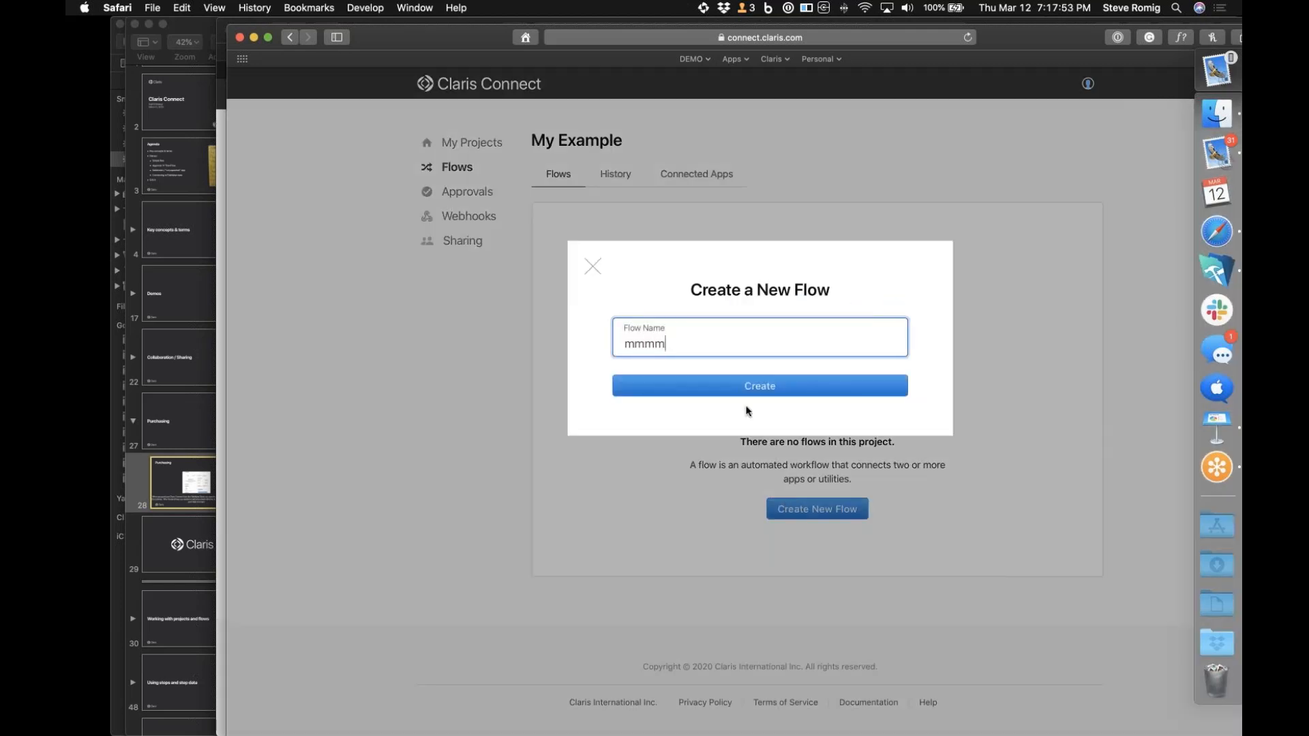
pyautogui.press('Return')
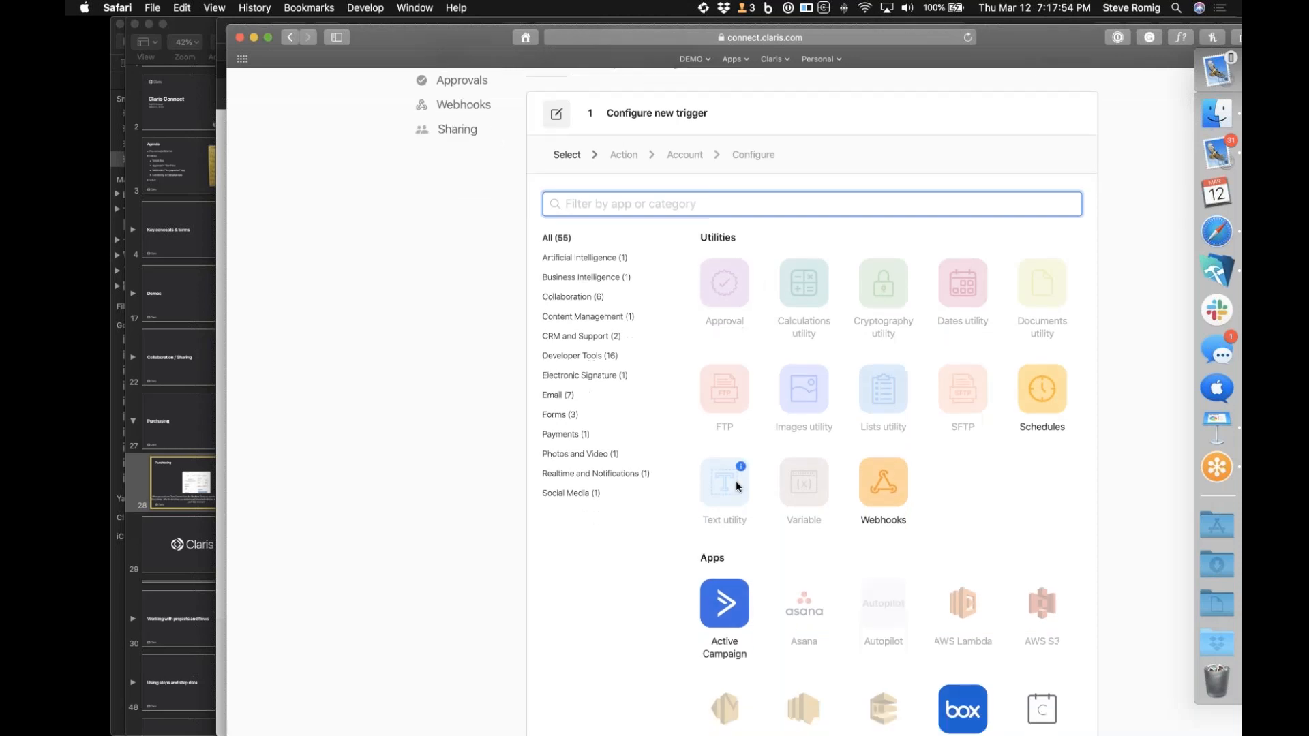
# Look through the apps offered as triggers for the new flow and switch to the Keynote presentation
pyautogui.scroll(-10, 735, 481)
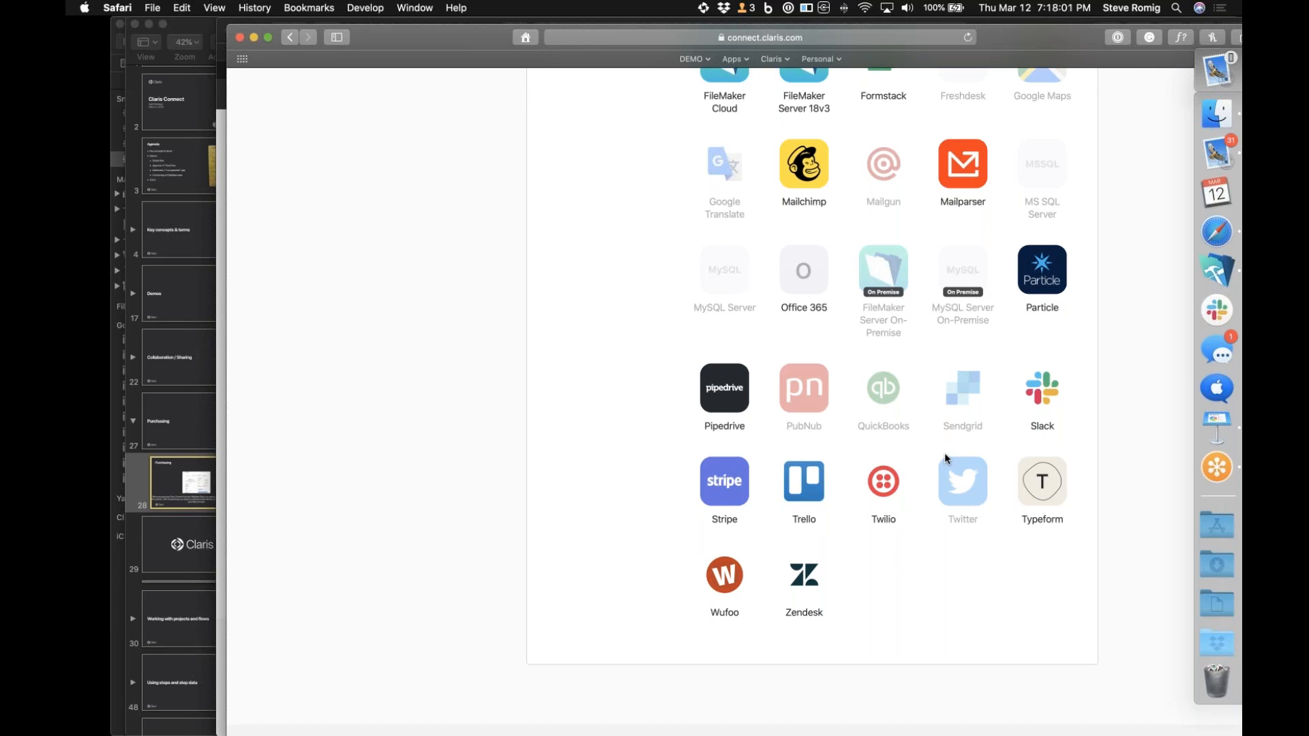
pyautogui.scroll(5, 946, 455)
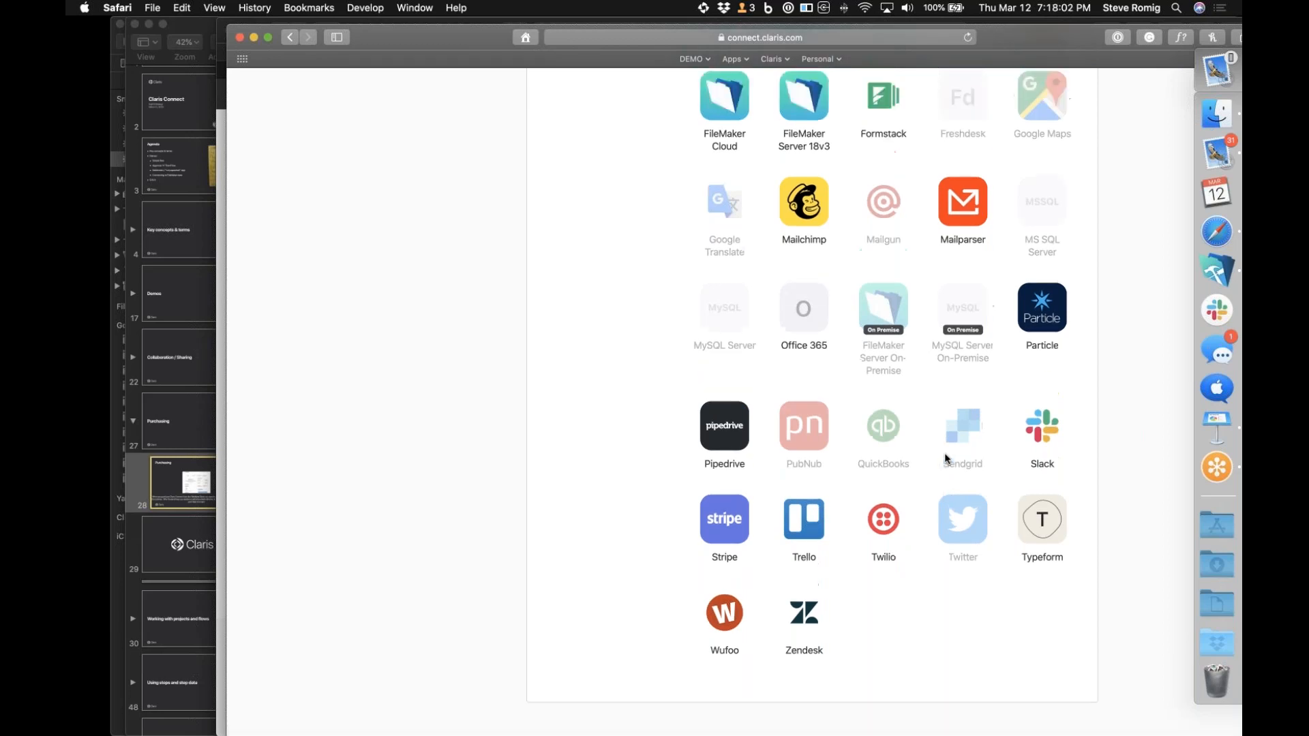
pyautogui.scroll(4, 945, 456)
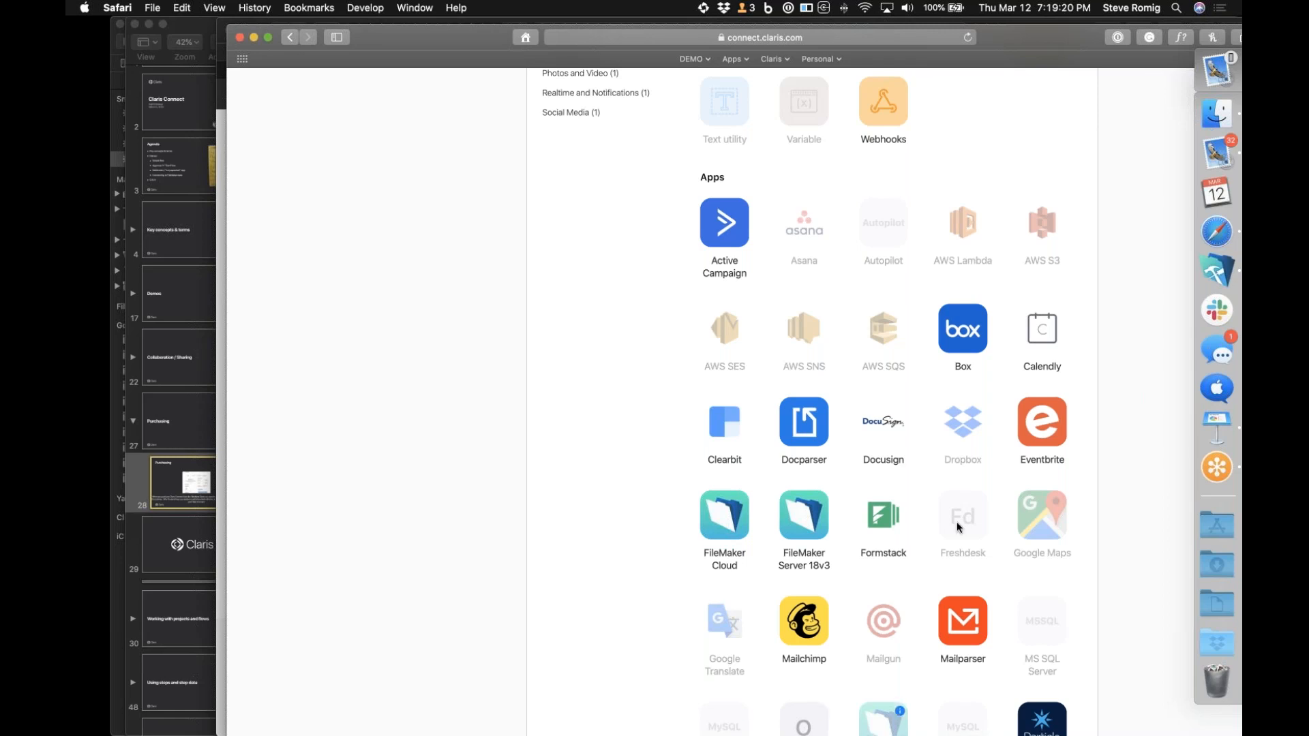
pyautogui.scroll(-4, 957, 523)
pyautogui.scroll(-2, 958, 524)
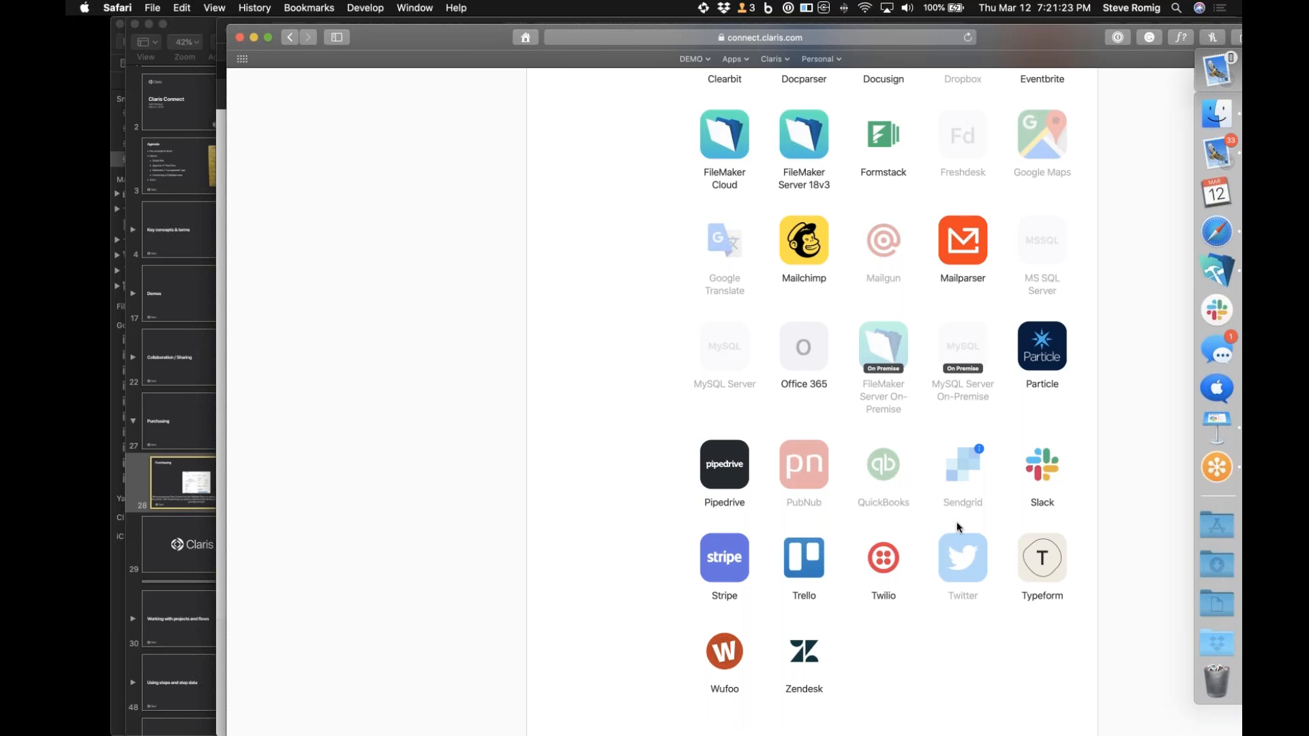
pyautogui.click(192, 663)
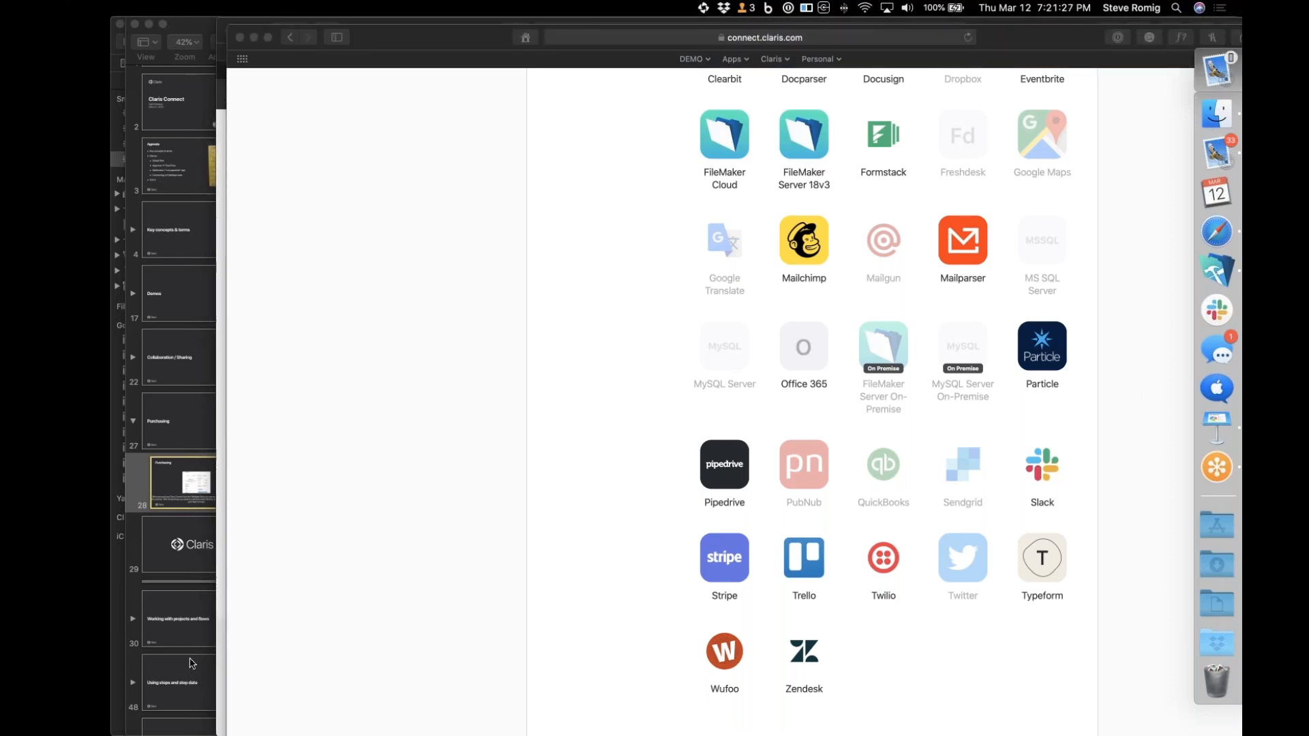